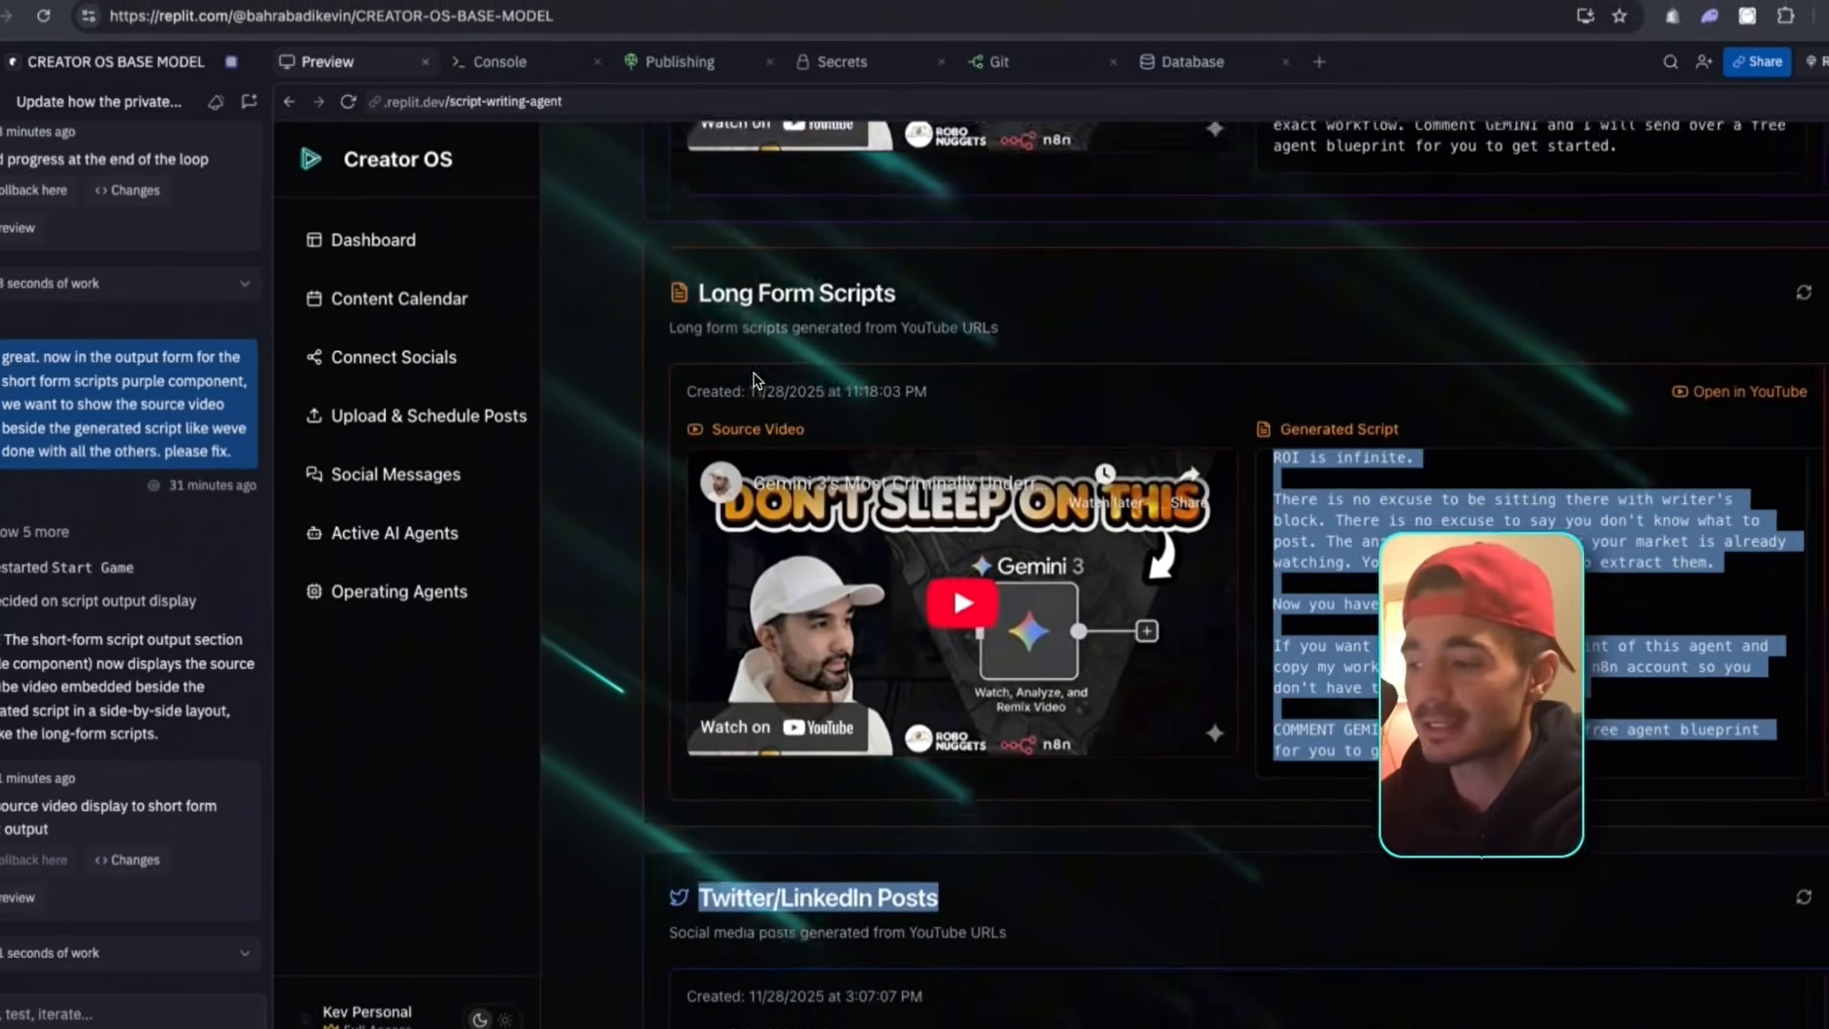
scroll(756, 373, down, 10)
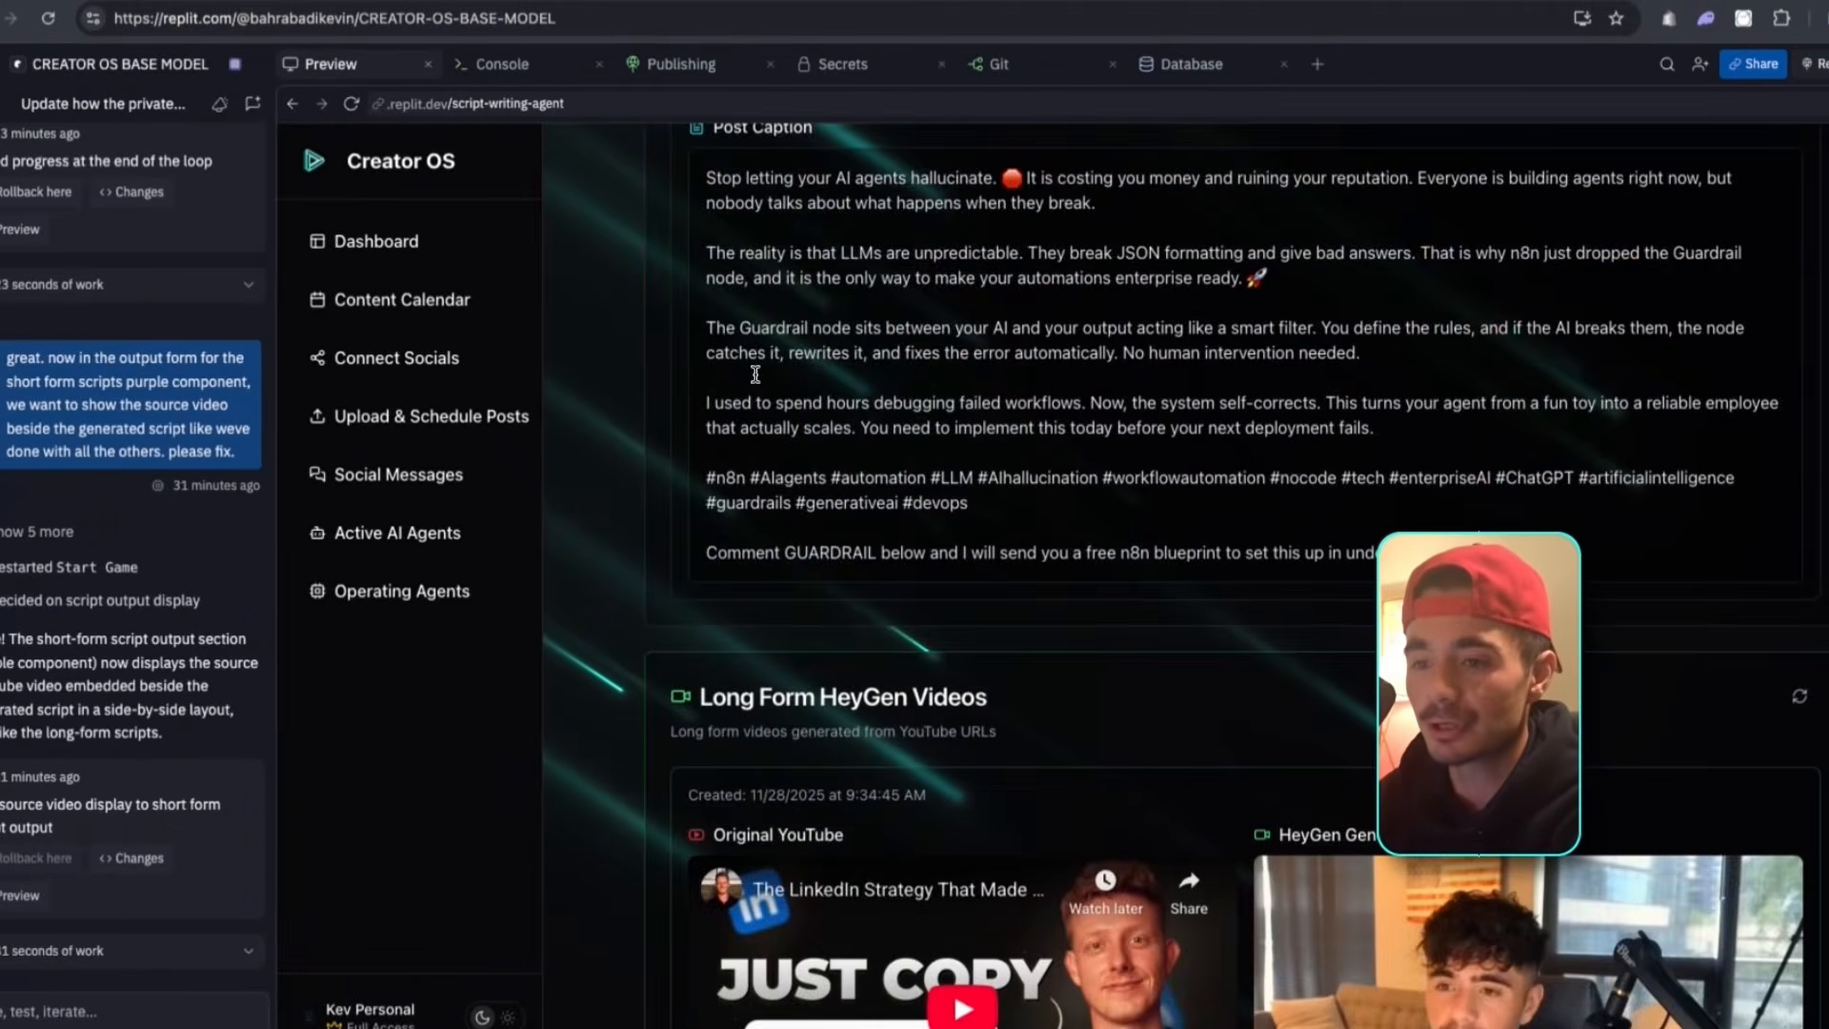
scroll(755, 374, up, 20)
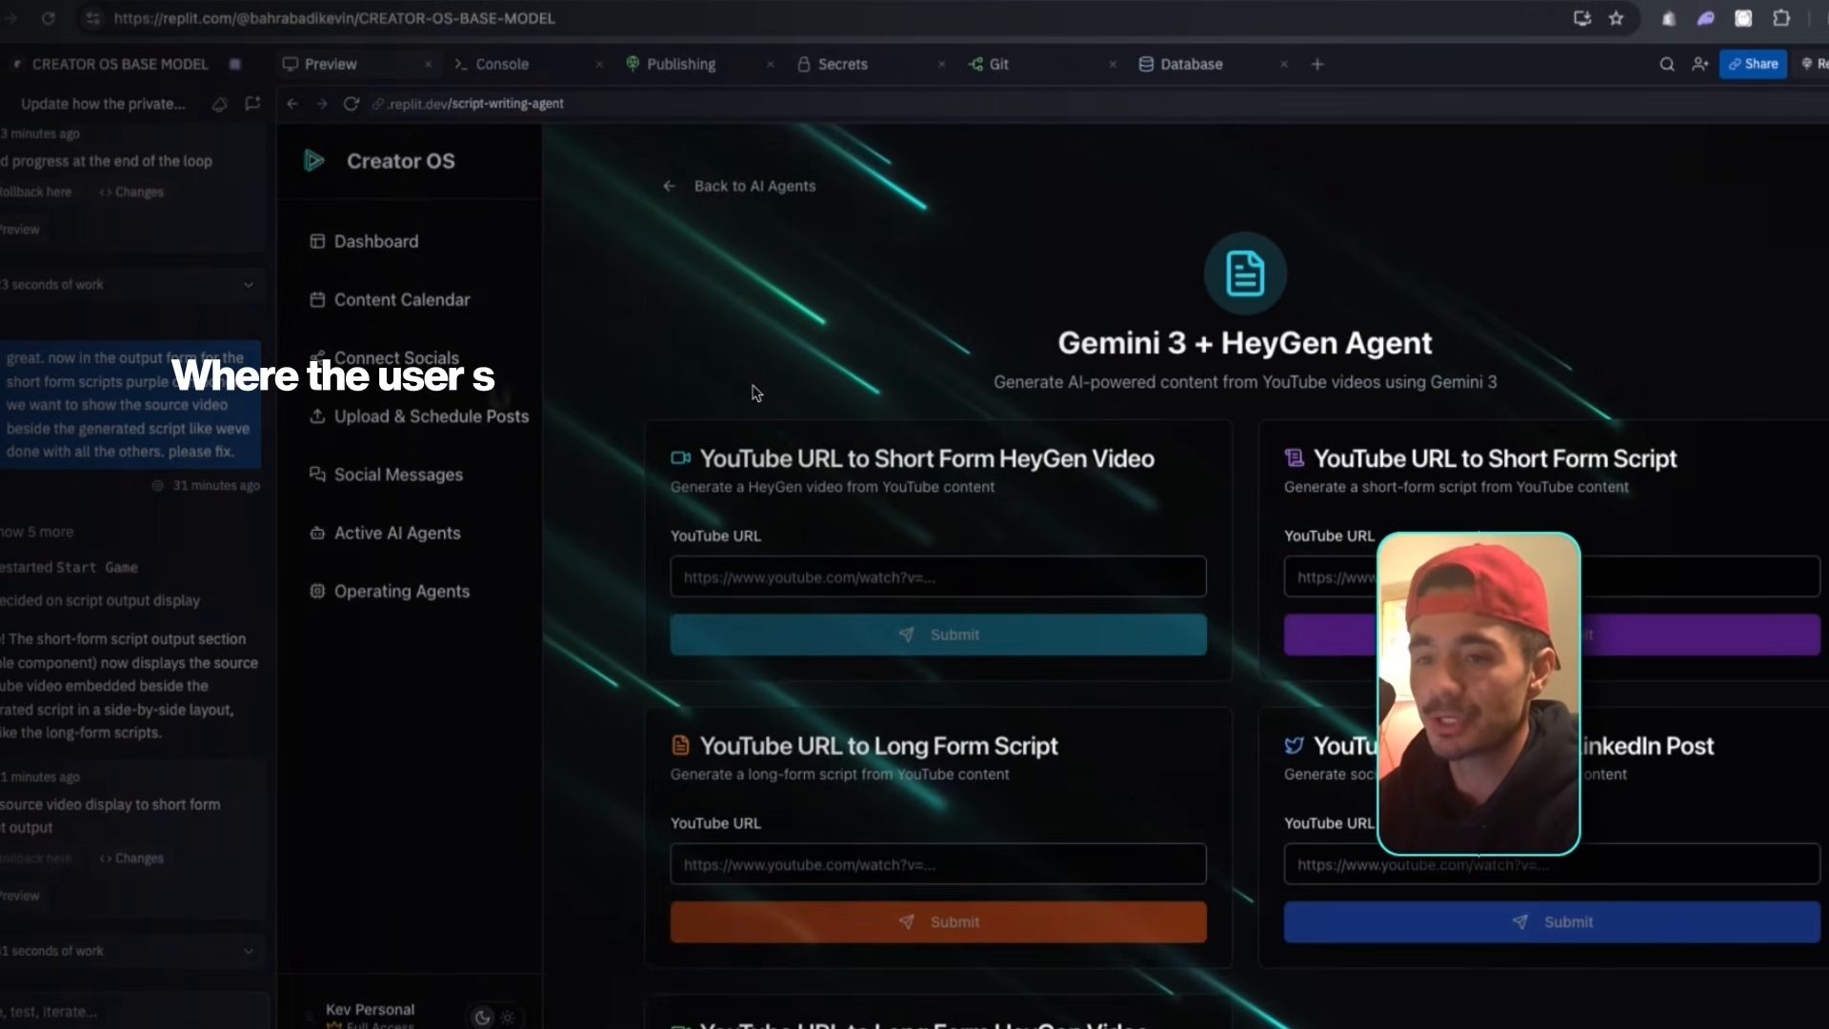
scroll(756, 392, down, 3)
scroll(878, 386, up, 1)
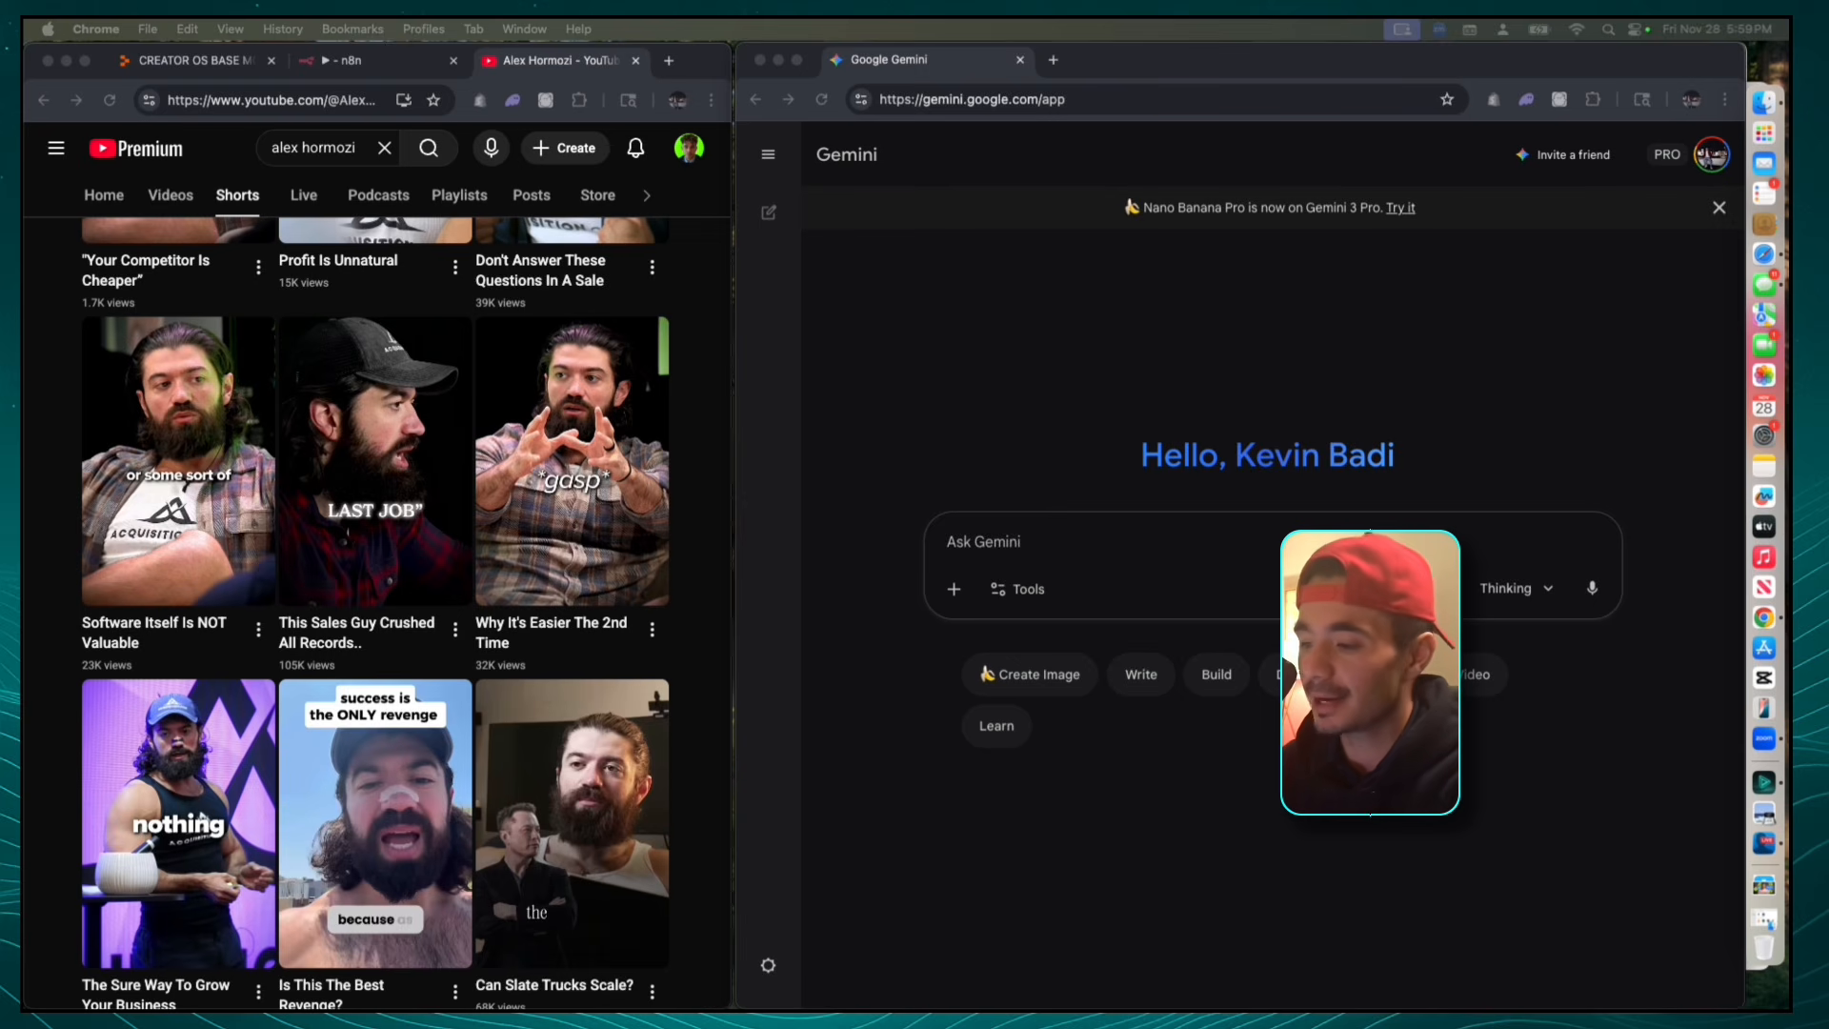
- Open the Alex Hormozi Short "This Sales Guy Crushed All Records.." on YouTube and copy its link
click(721, 467)
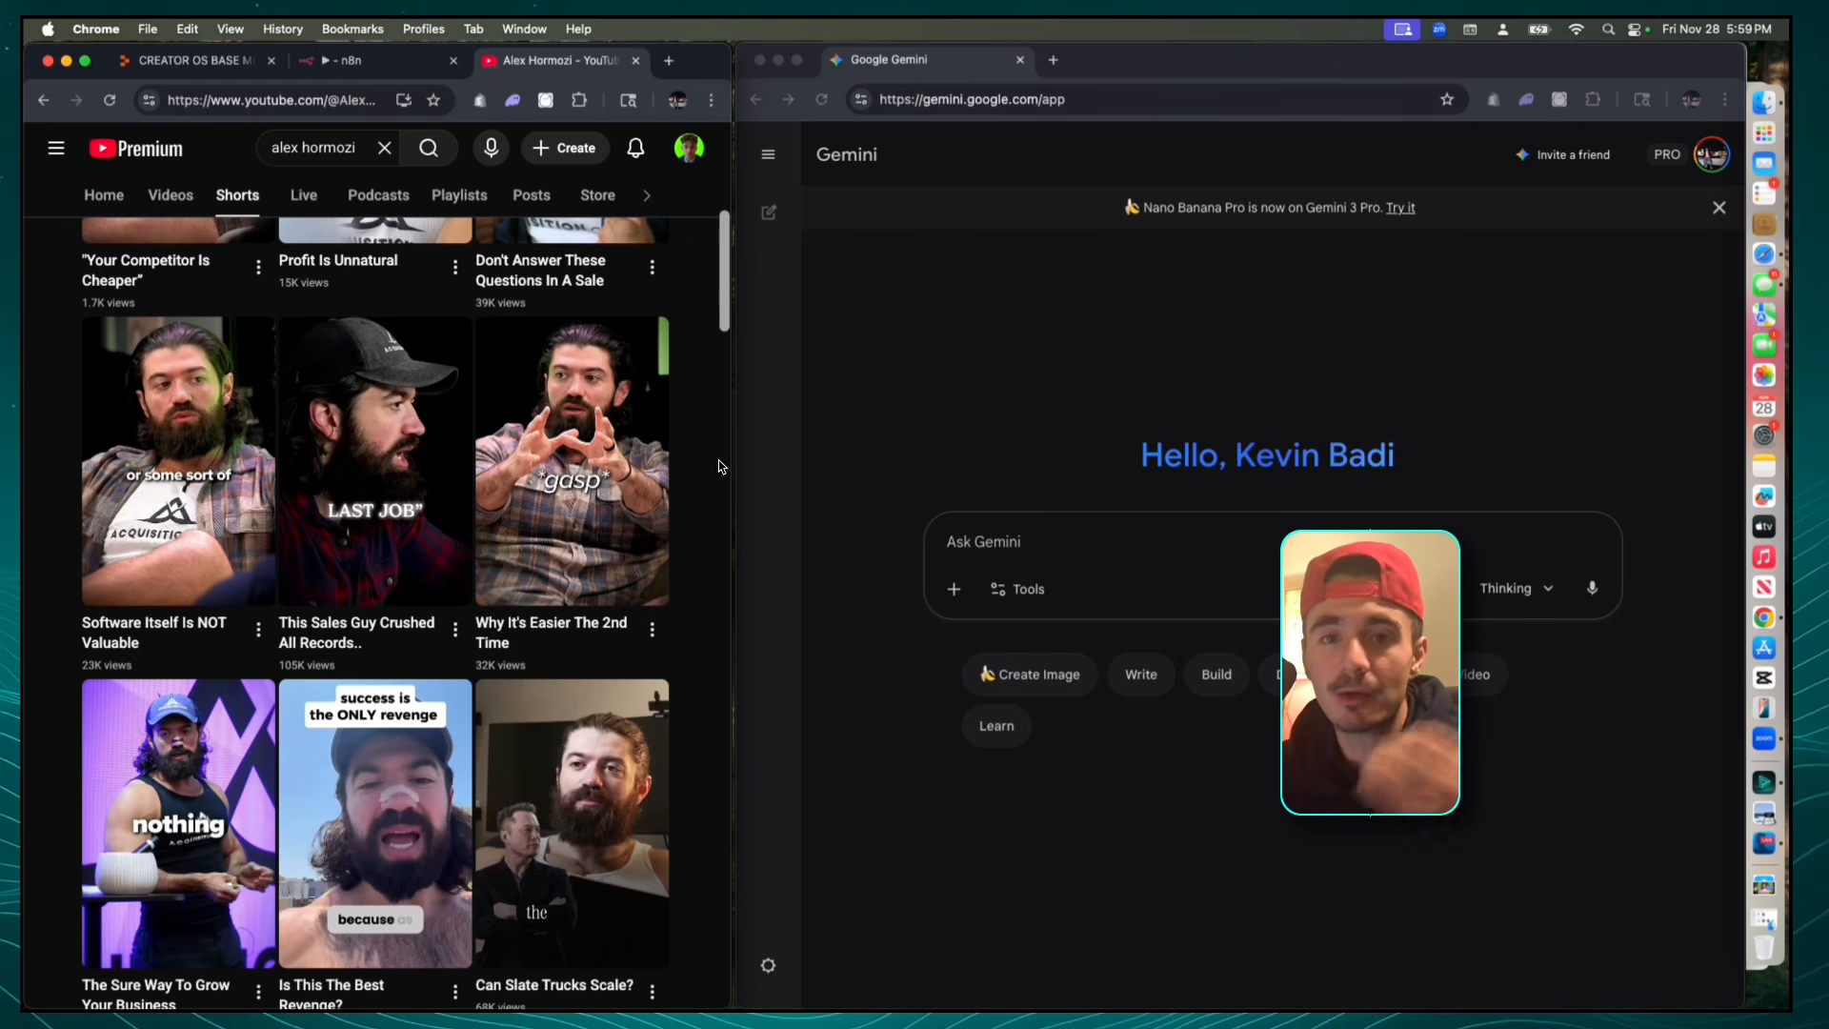
click(402, 448)
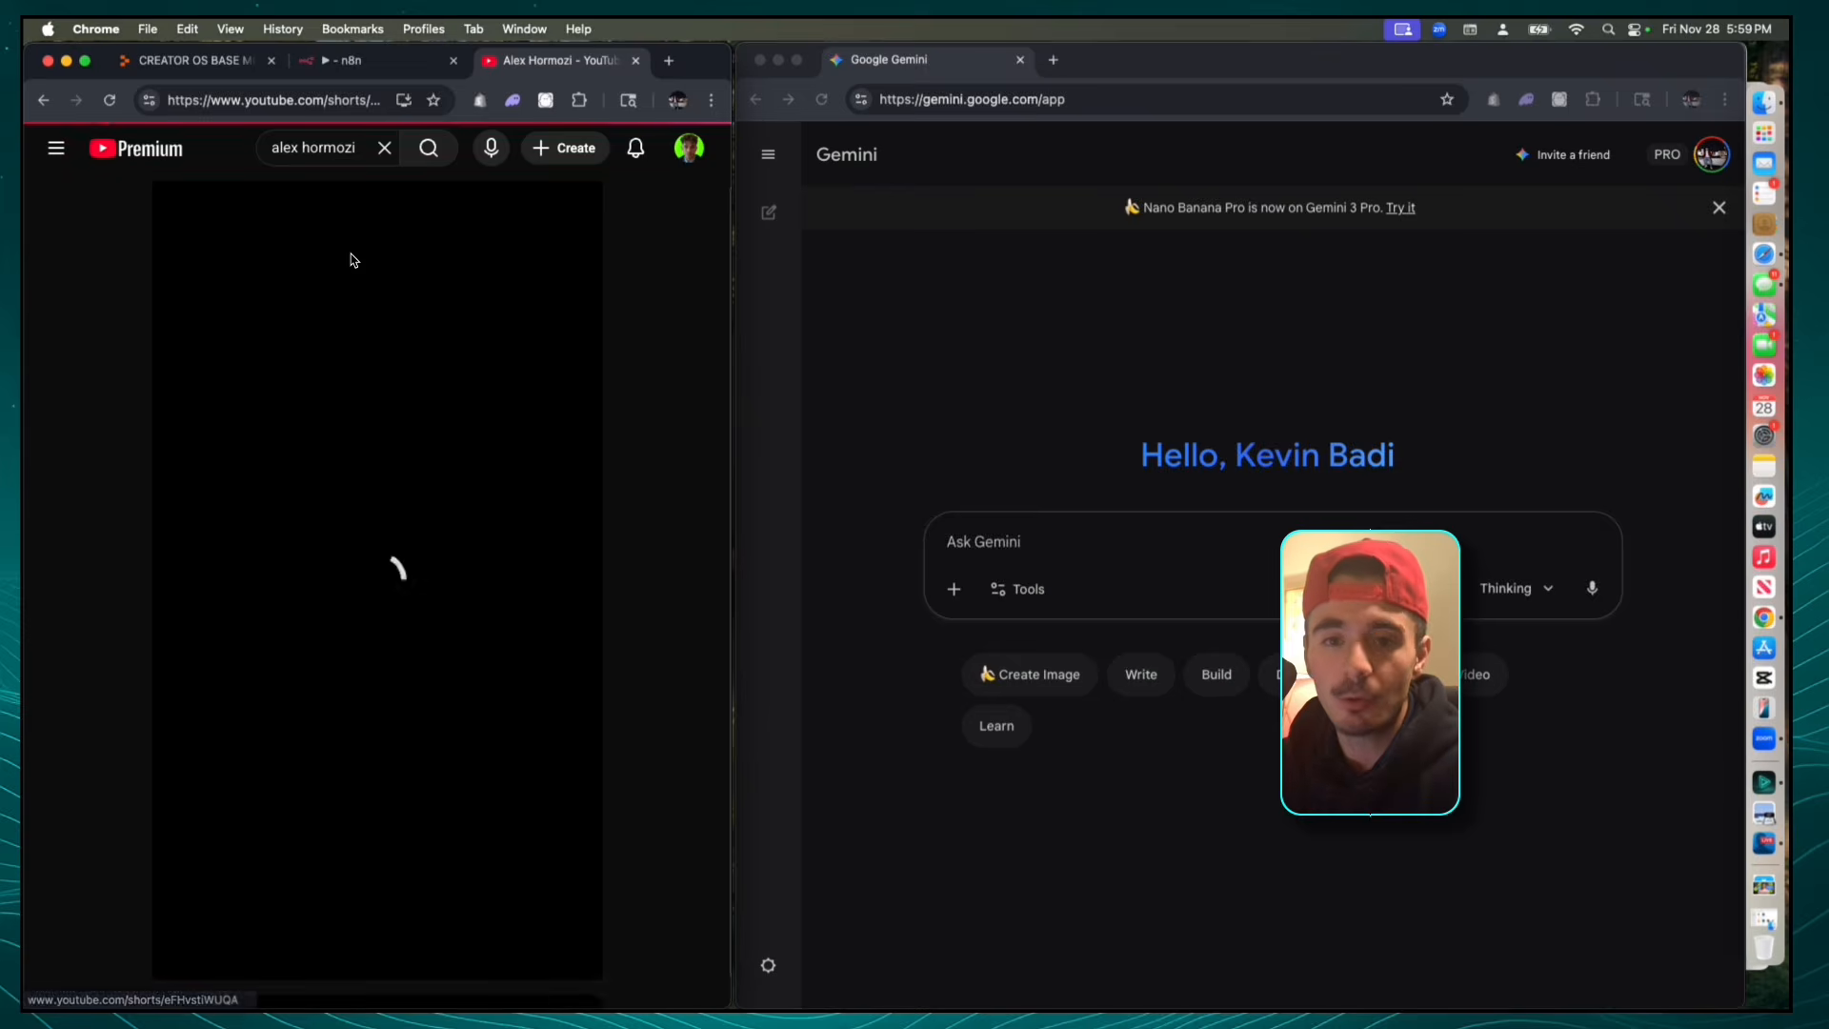
click(300, 101)
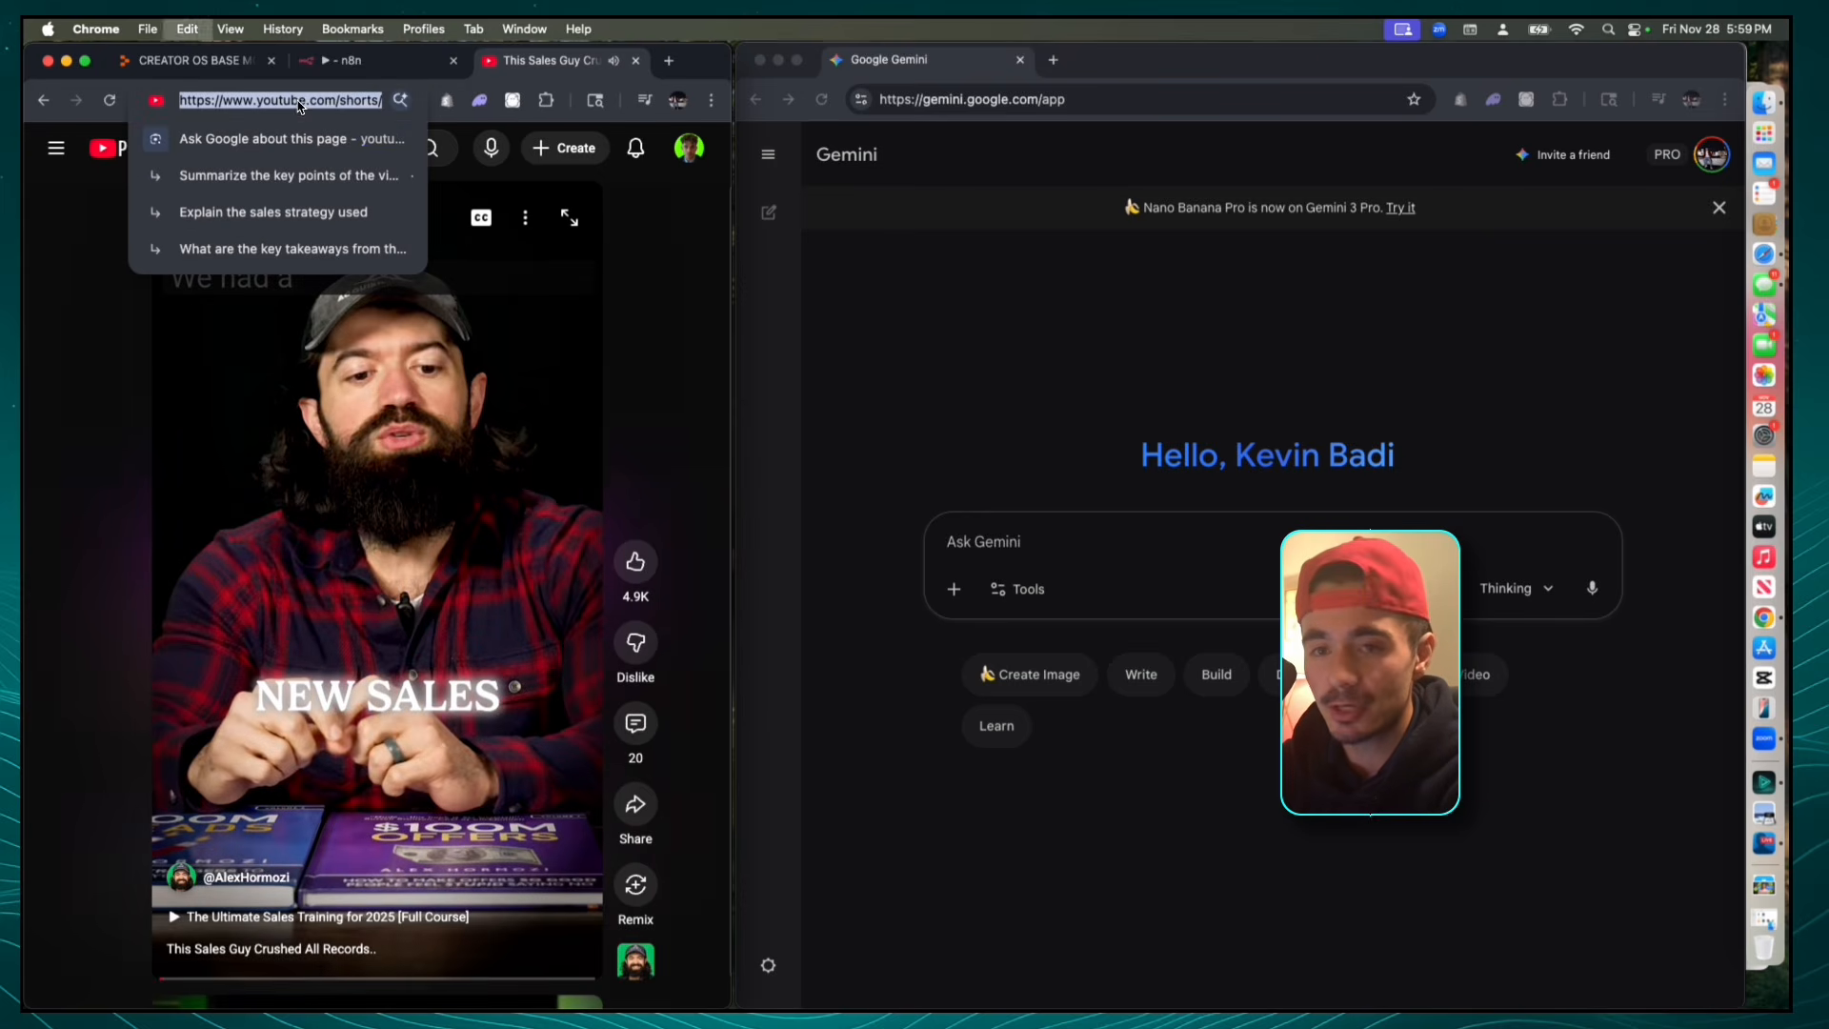
- Send Gemini the copied Short link with "please give me the script" and read through the reply
click(1115, 562)
text(https://www.youtube.com/shorts/eFHvstiWUQA)
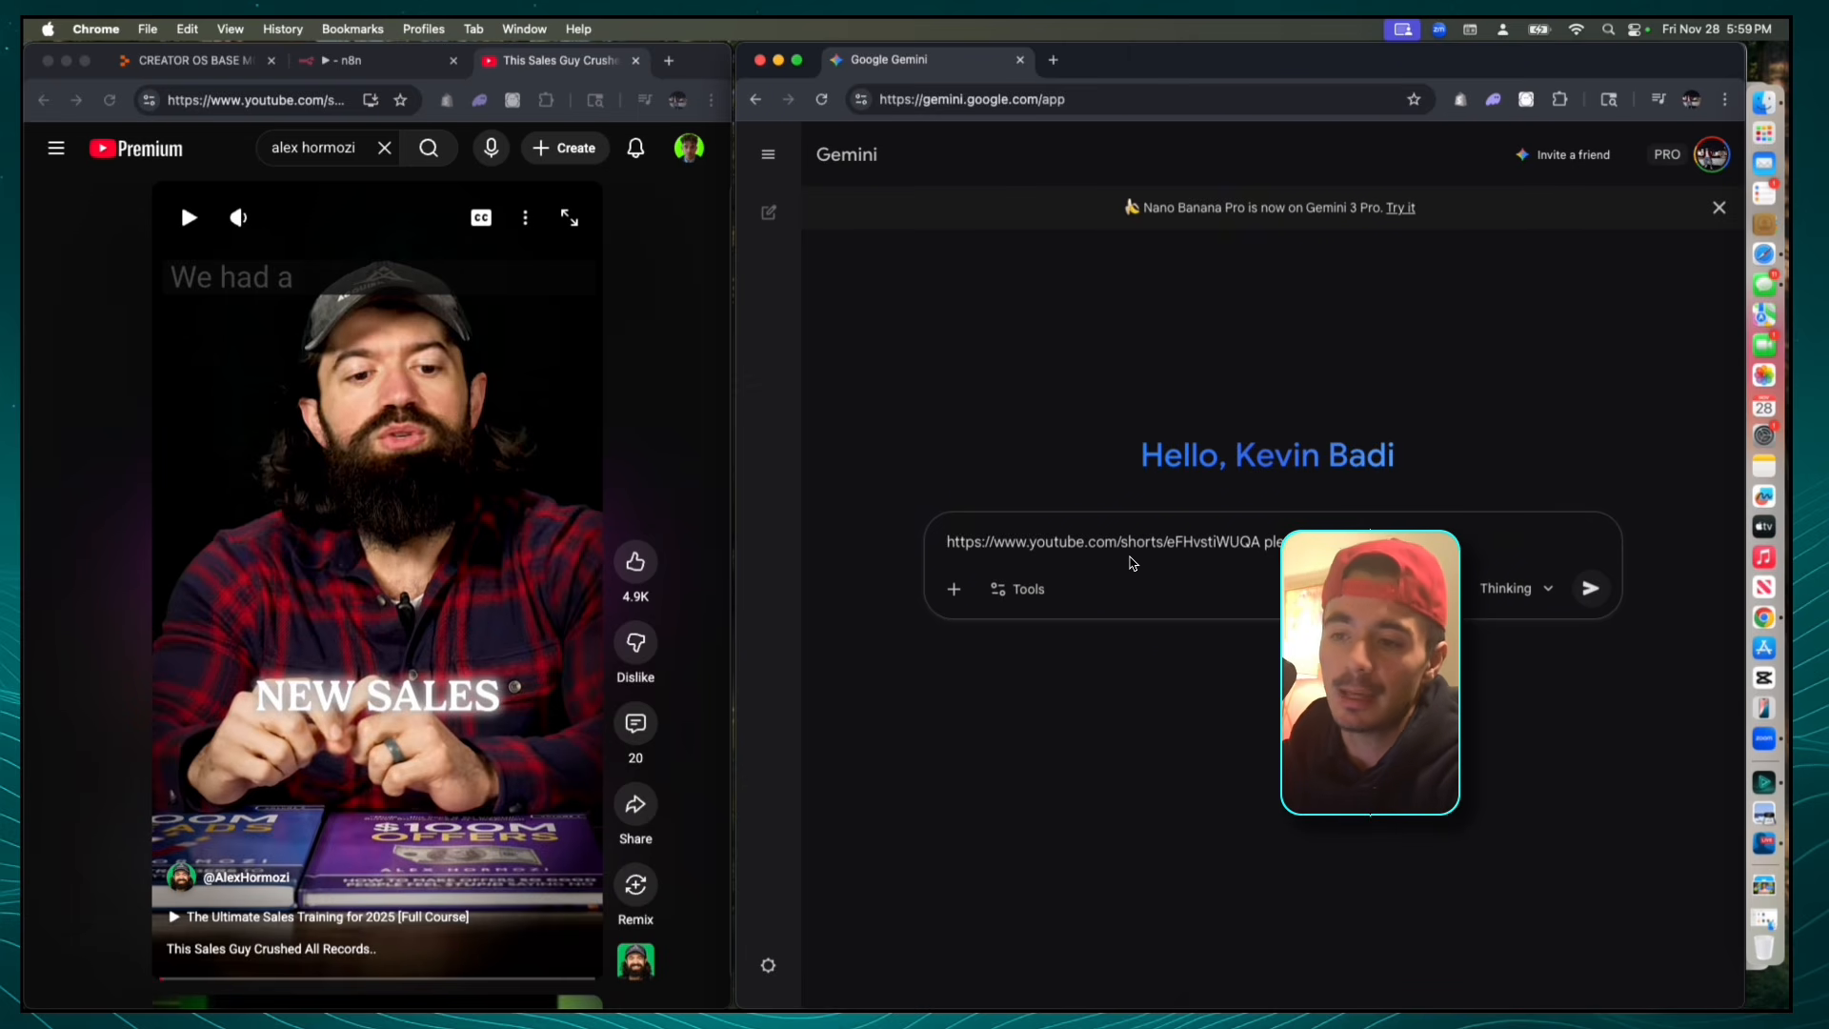
text(please give me the script)
key(Return)
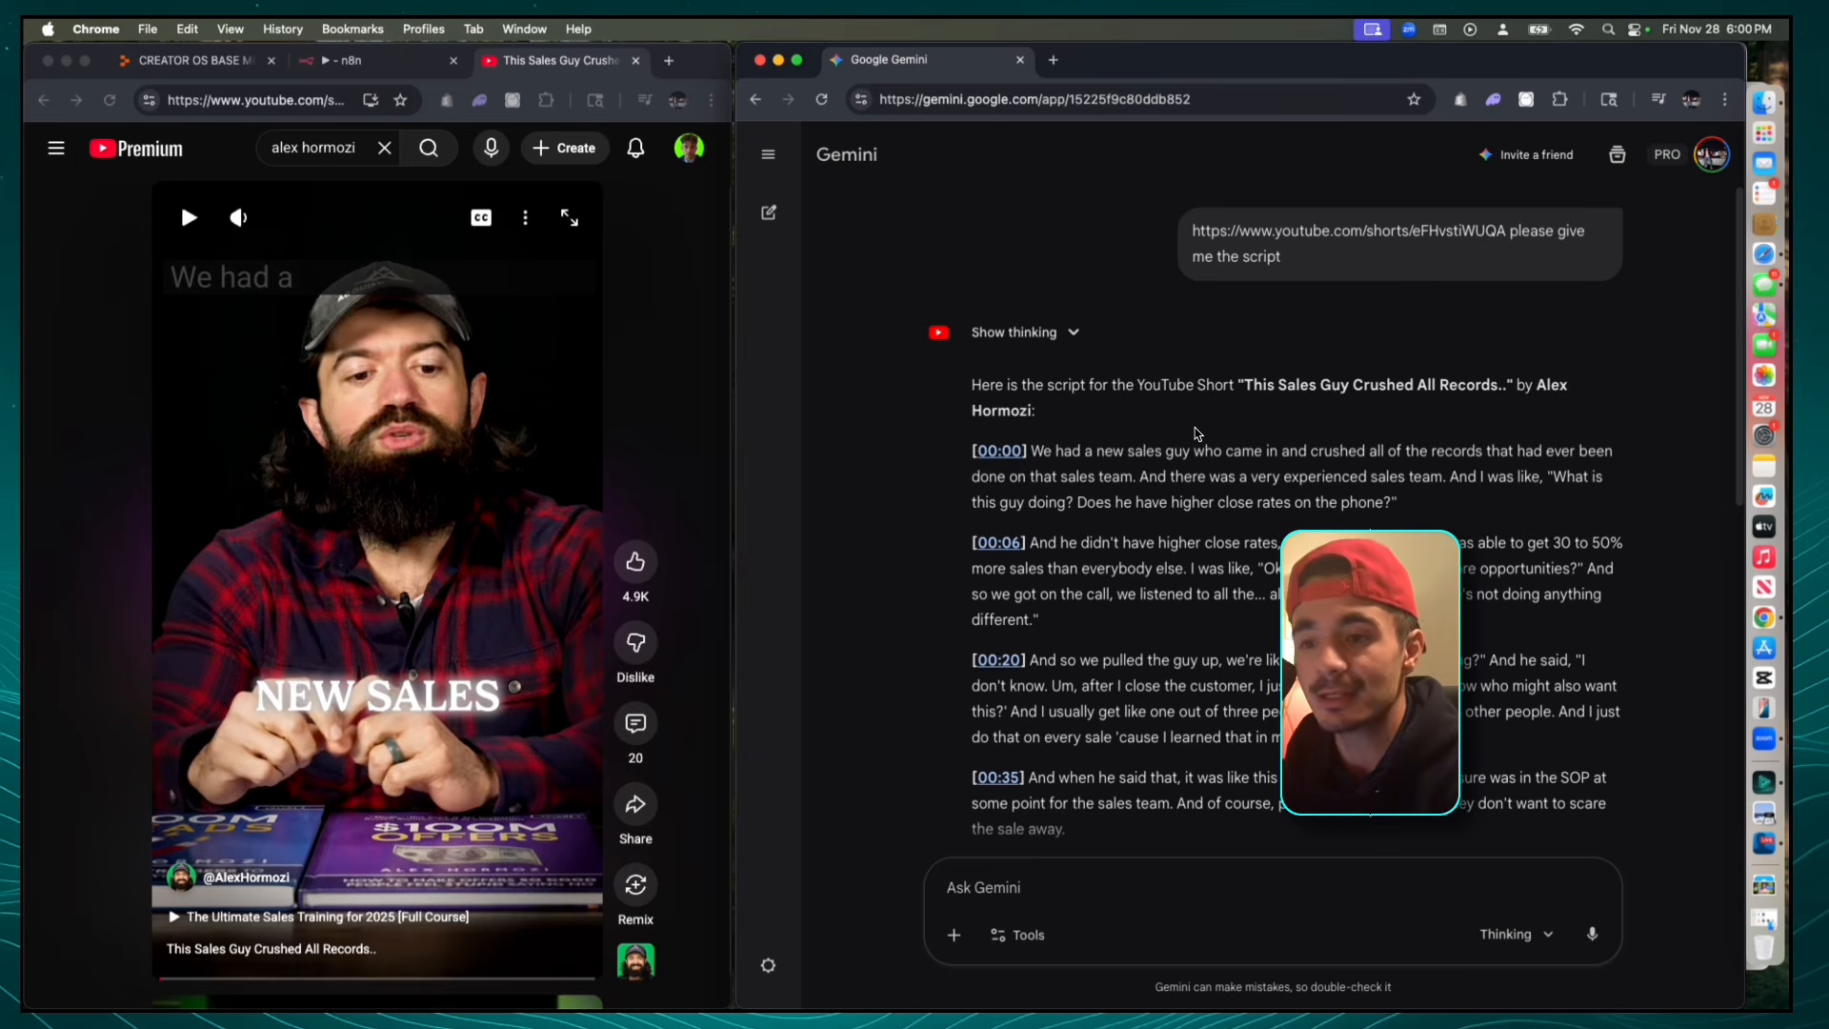
scroll(1197, 433, down, 3)
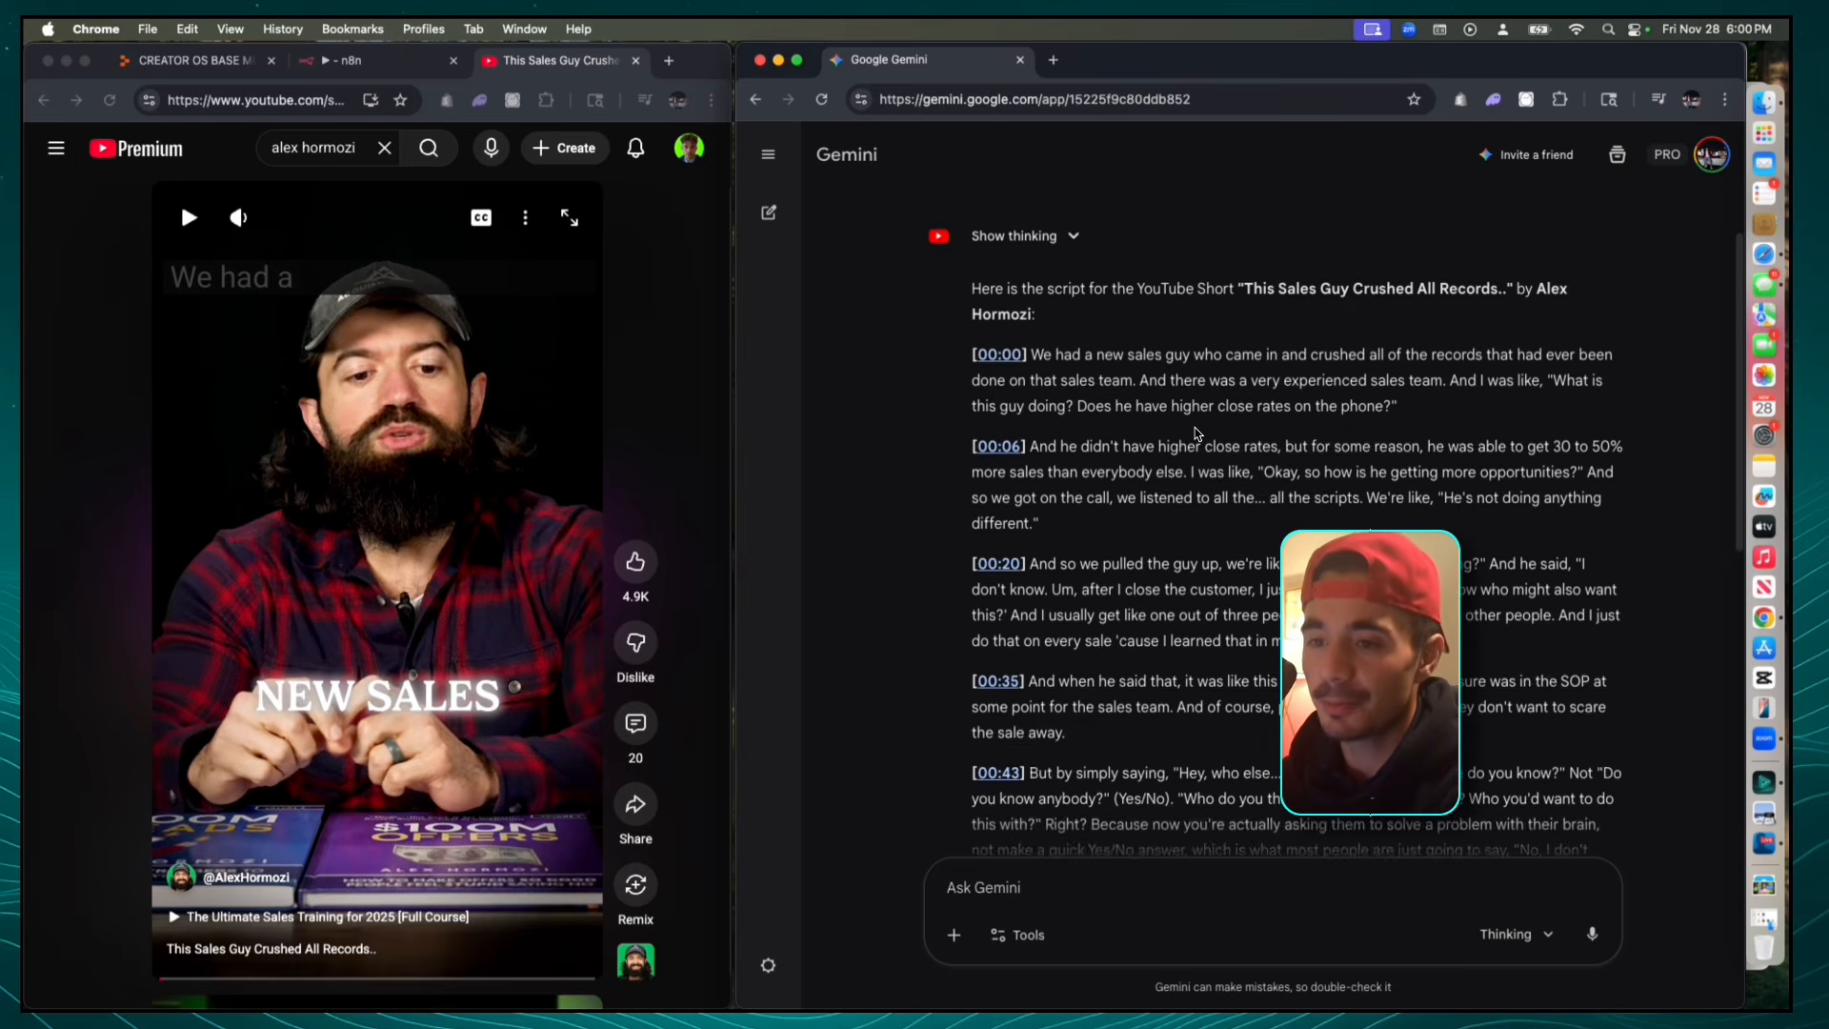
scroll(1195, 428, down, 4)
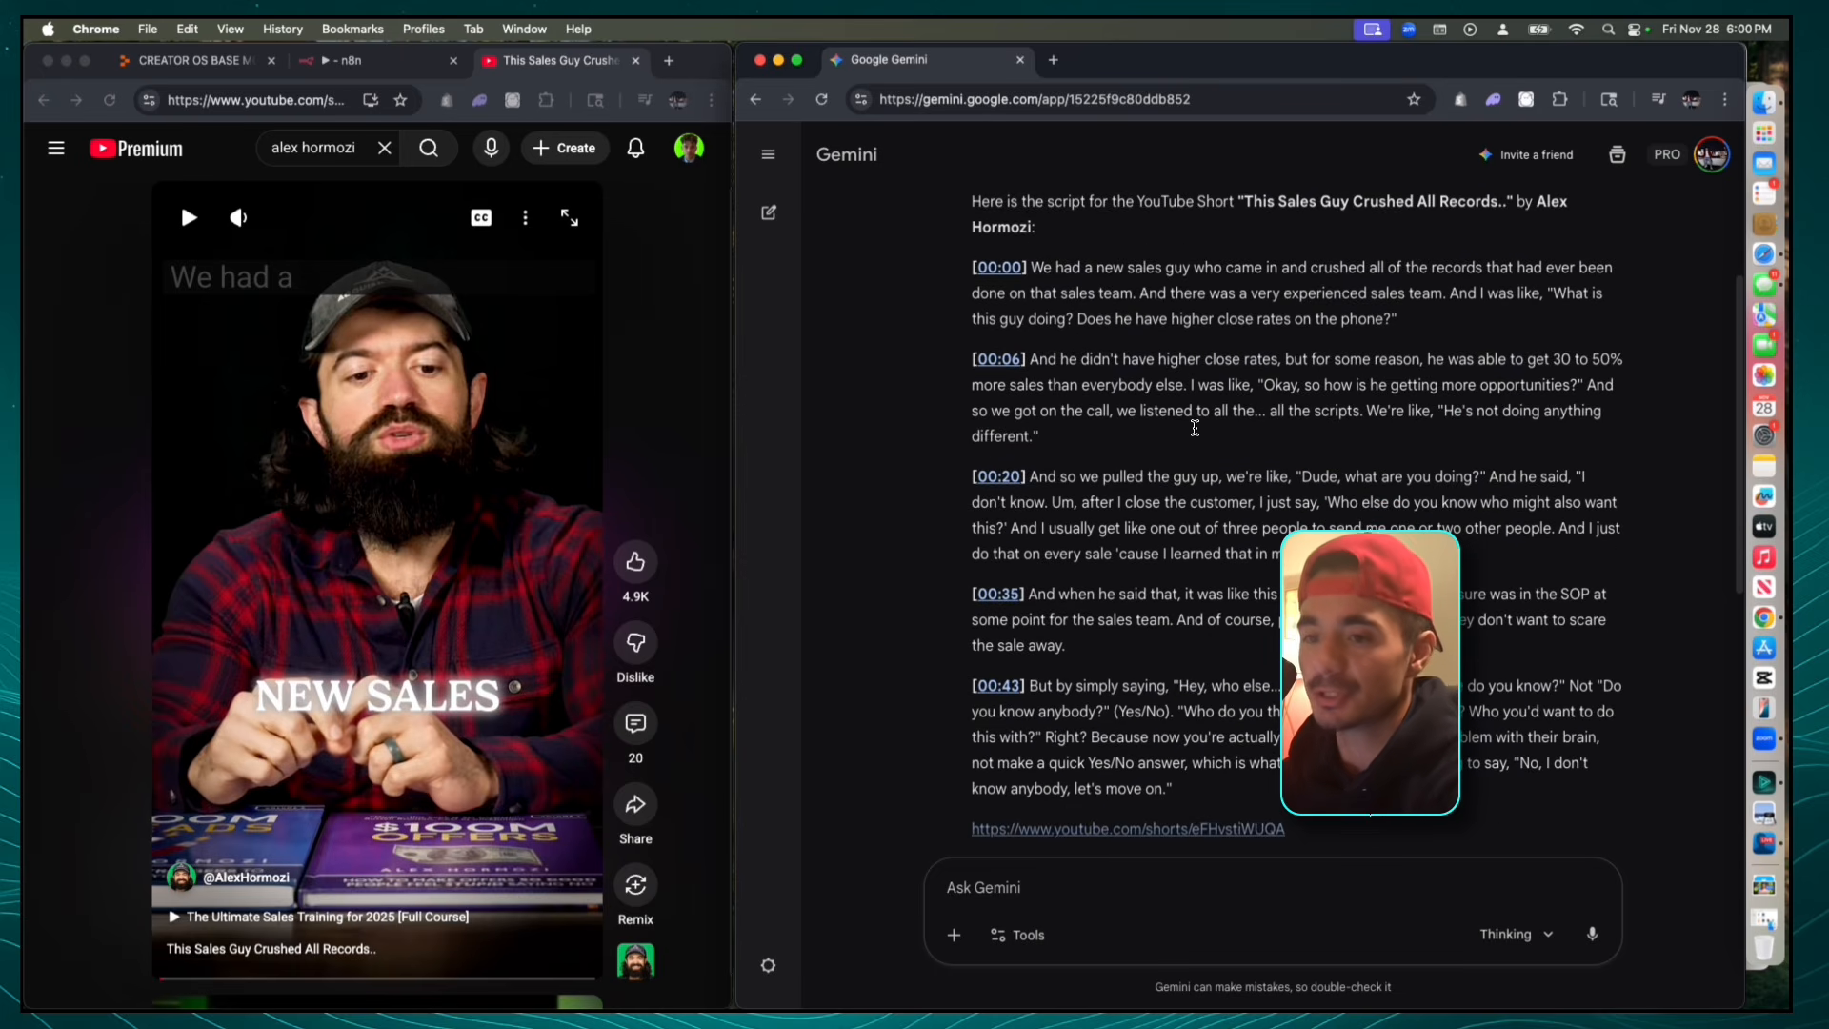
scroll(1118, 378, down, 10)
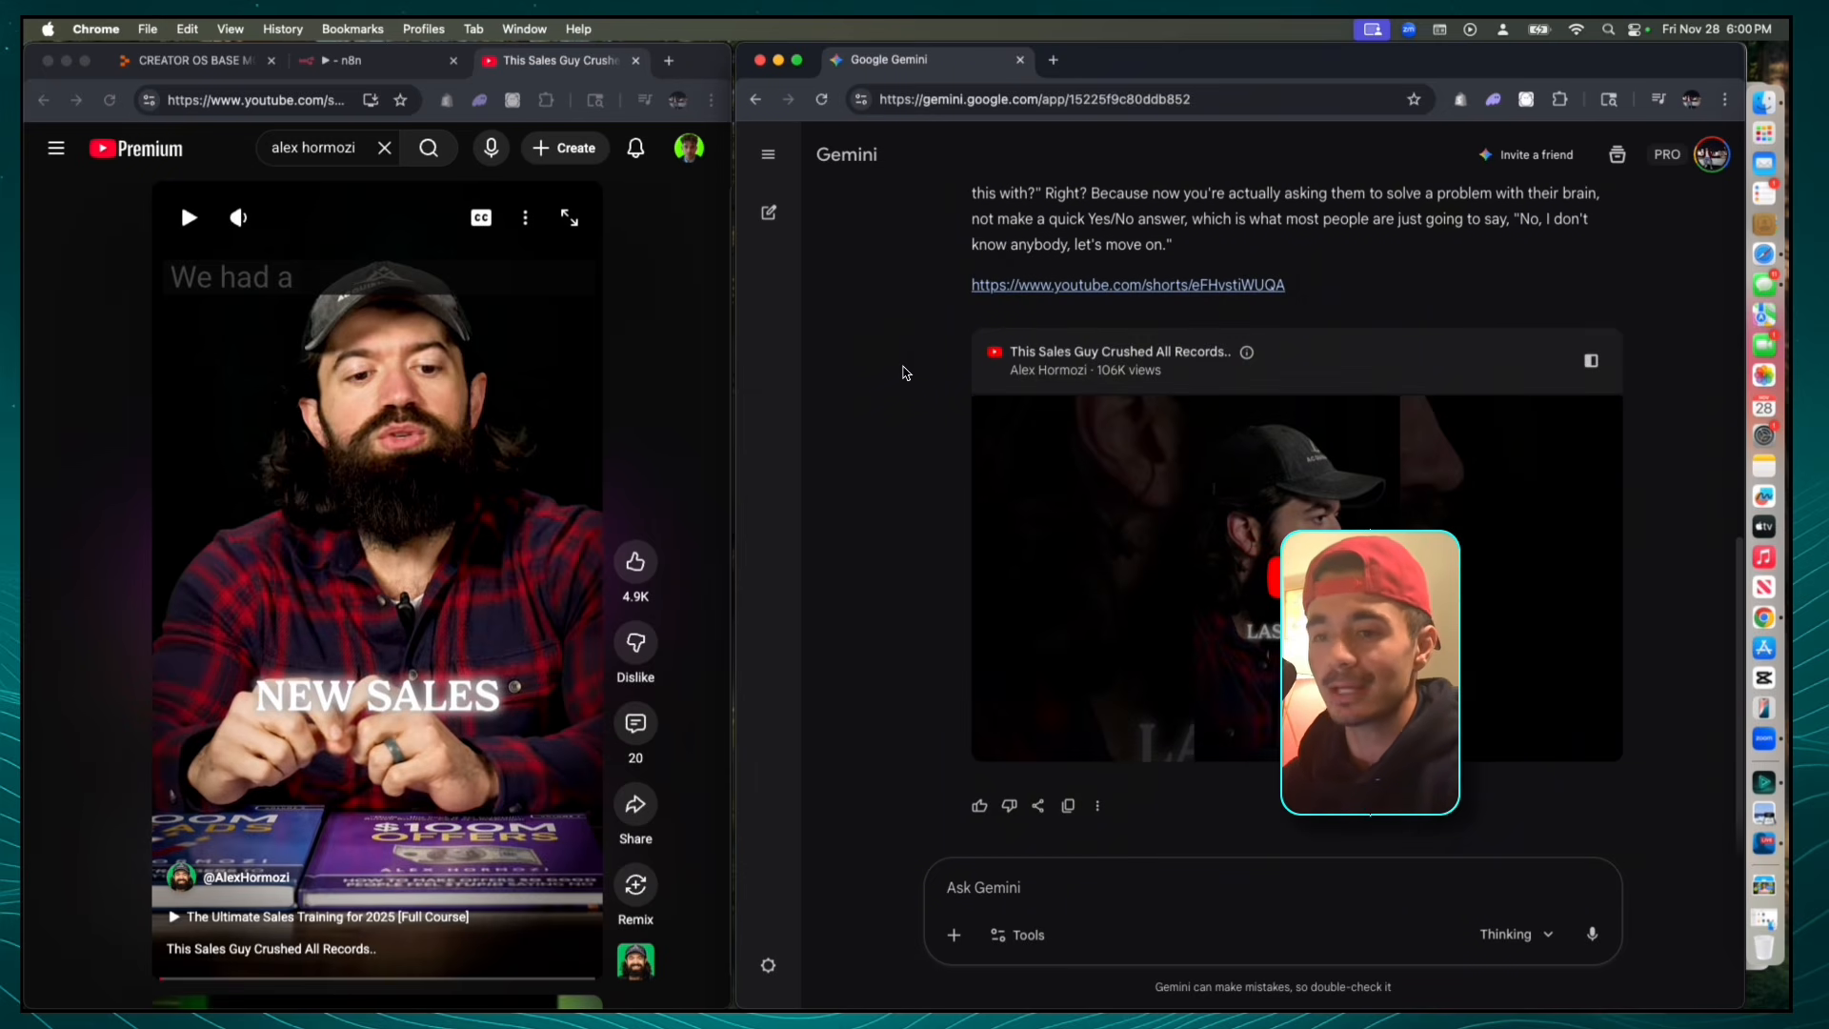
- Search YouTube for "joe rogan", open Joe Rogan Experience #2419 - John Lisle, and copy the paused video's link
click(1048, 883)
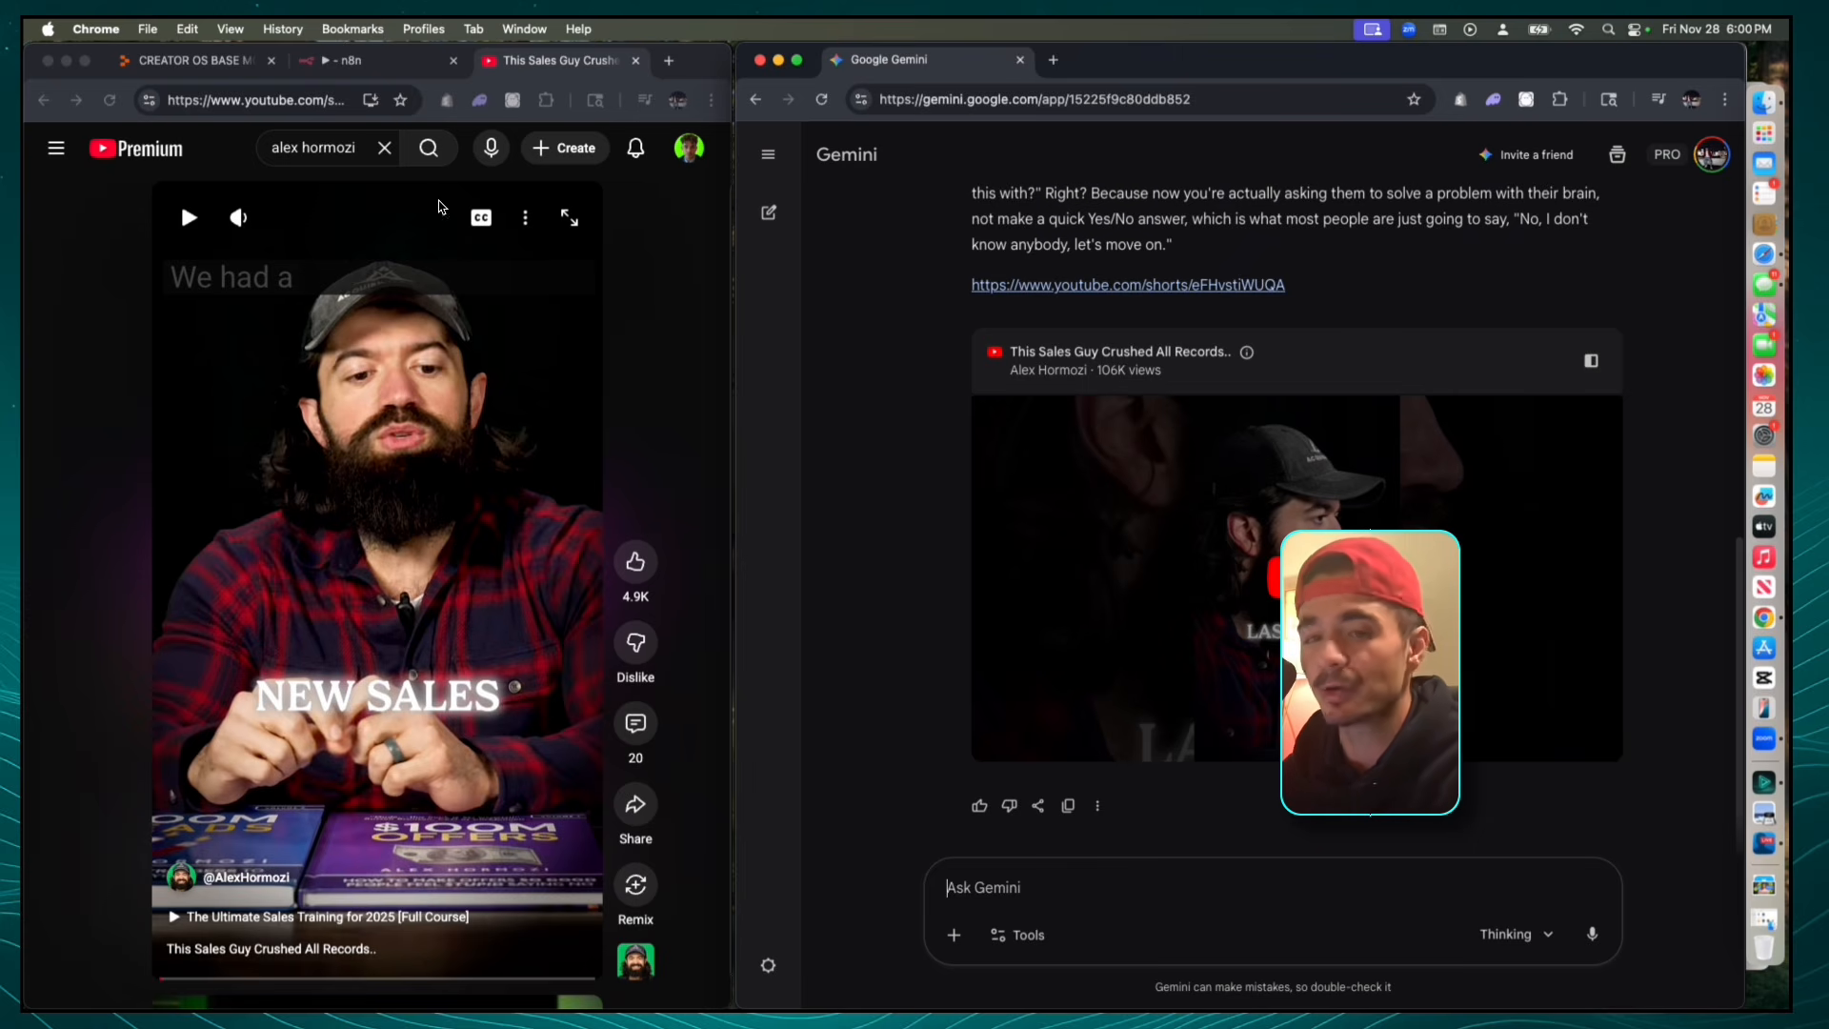
click(388, 160)
click(388, 160)
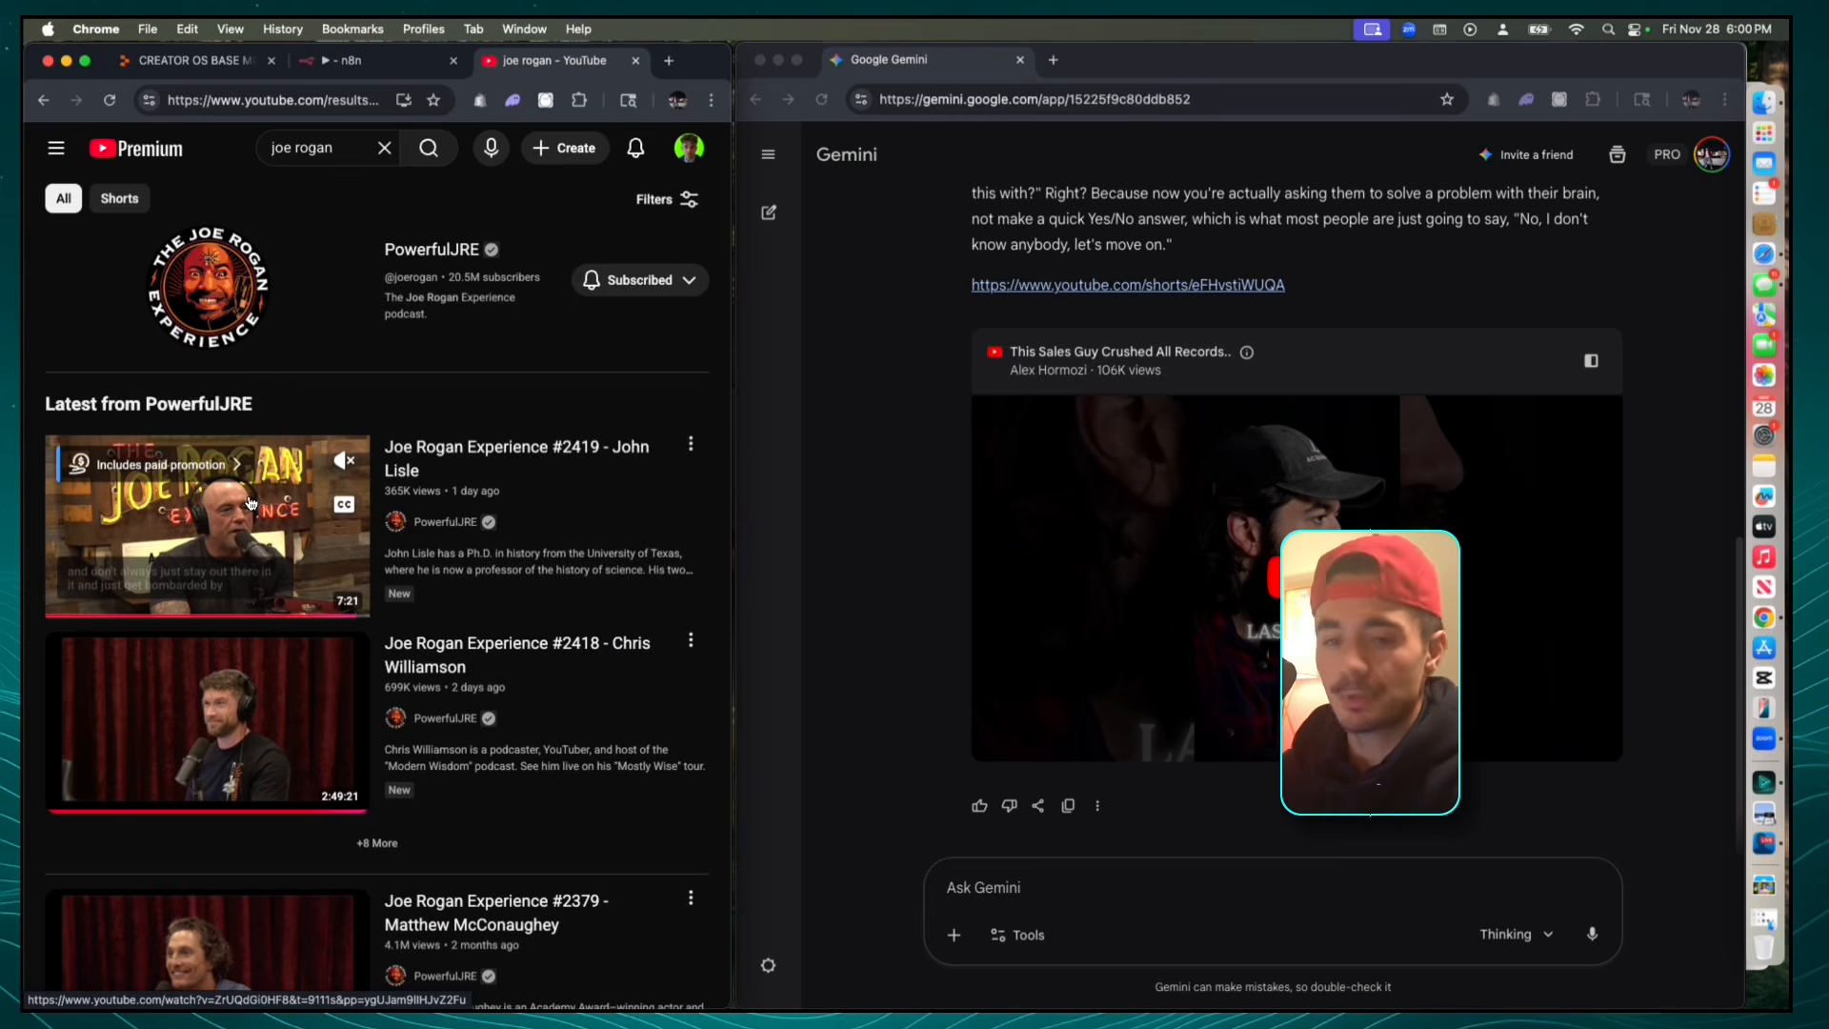
click(250, 503)
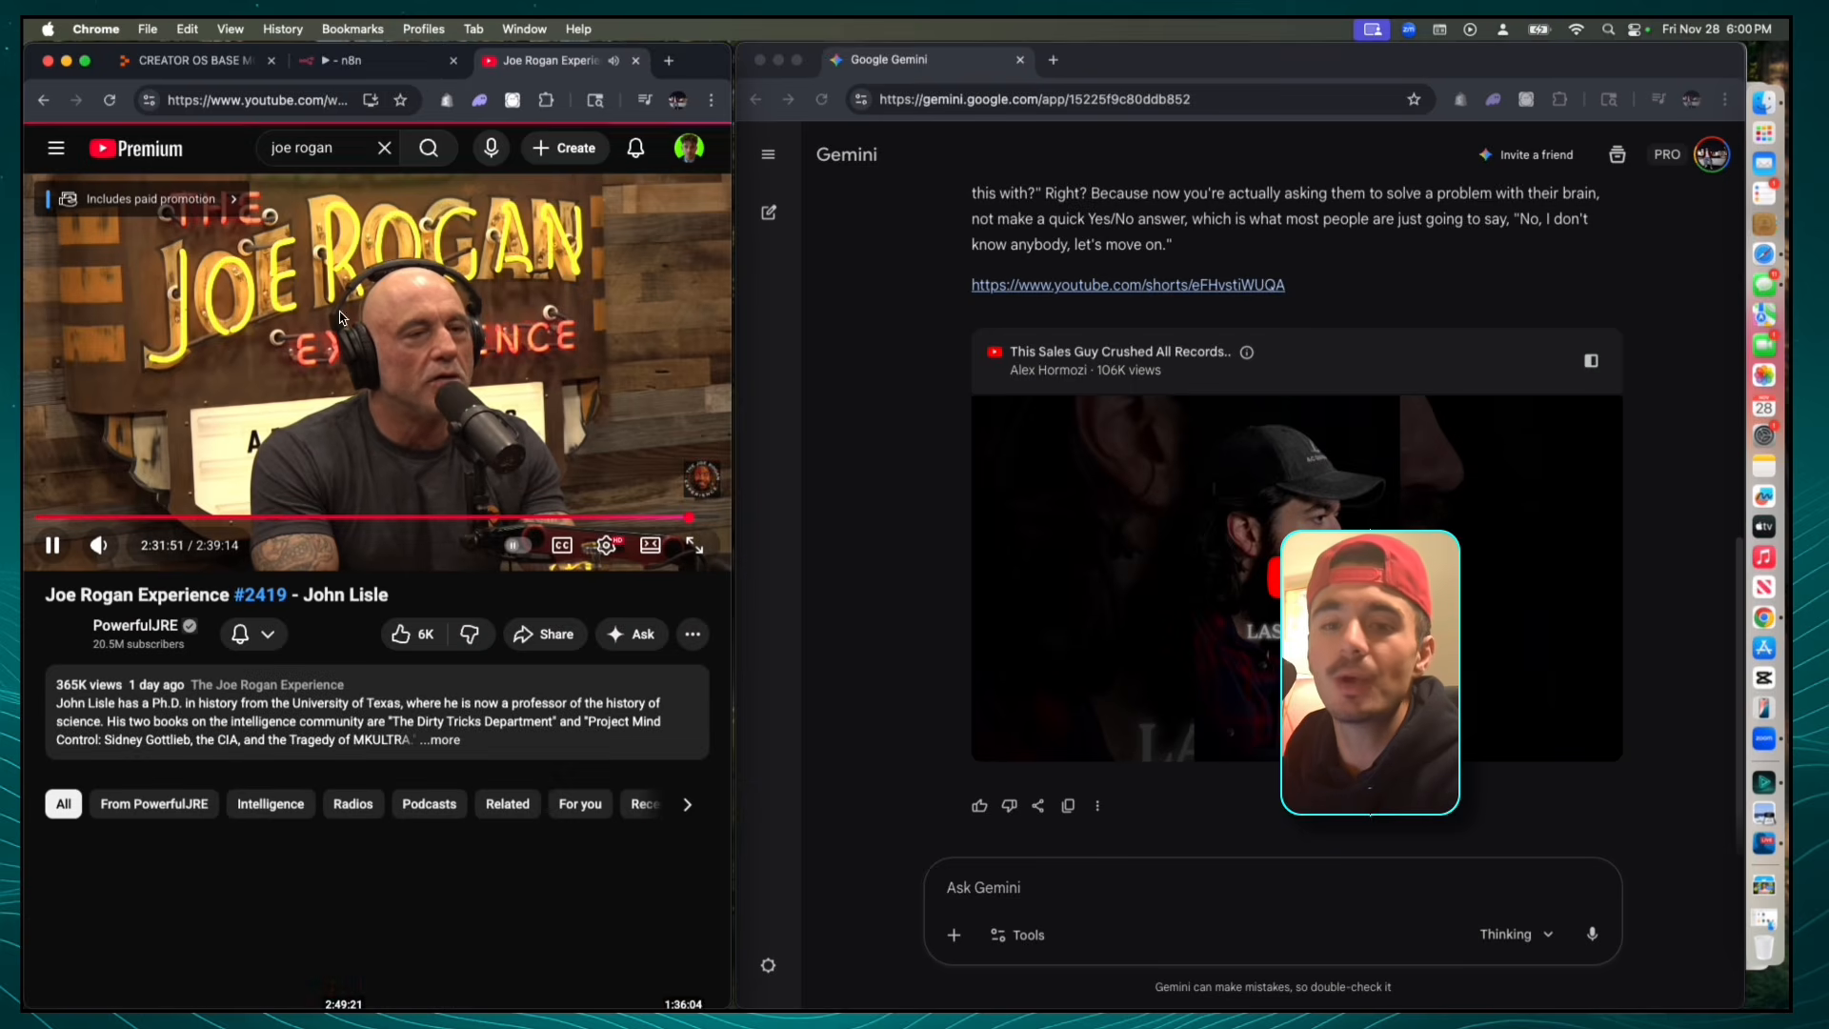
click(295, 400)
click(344, 98)
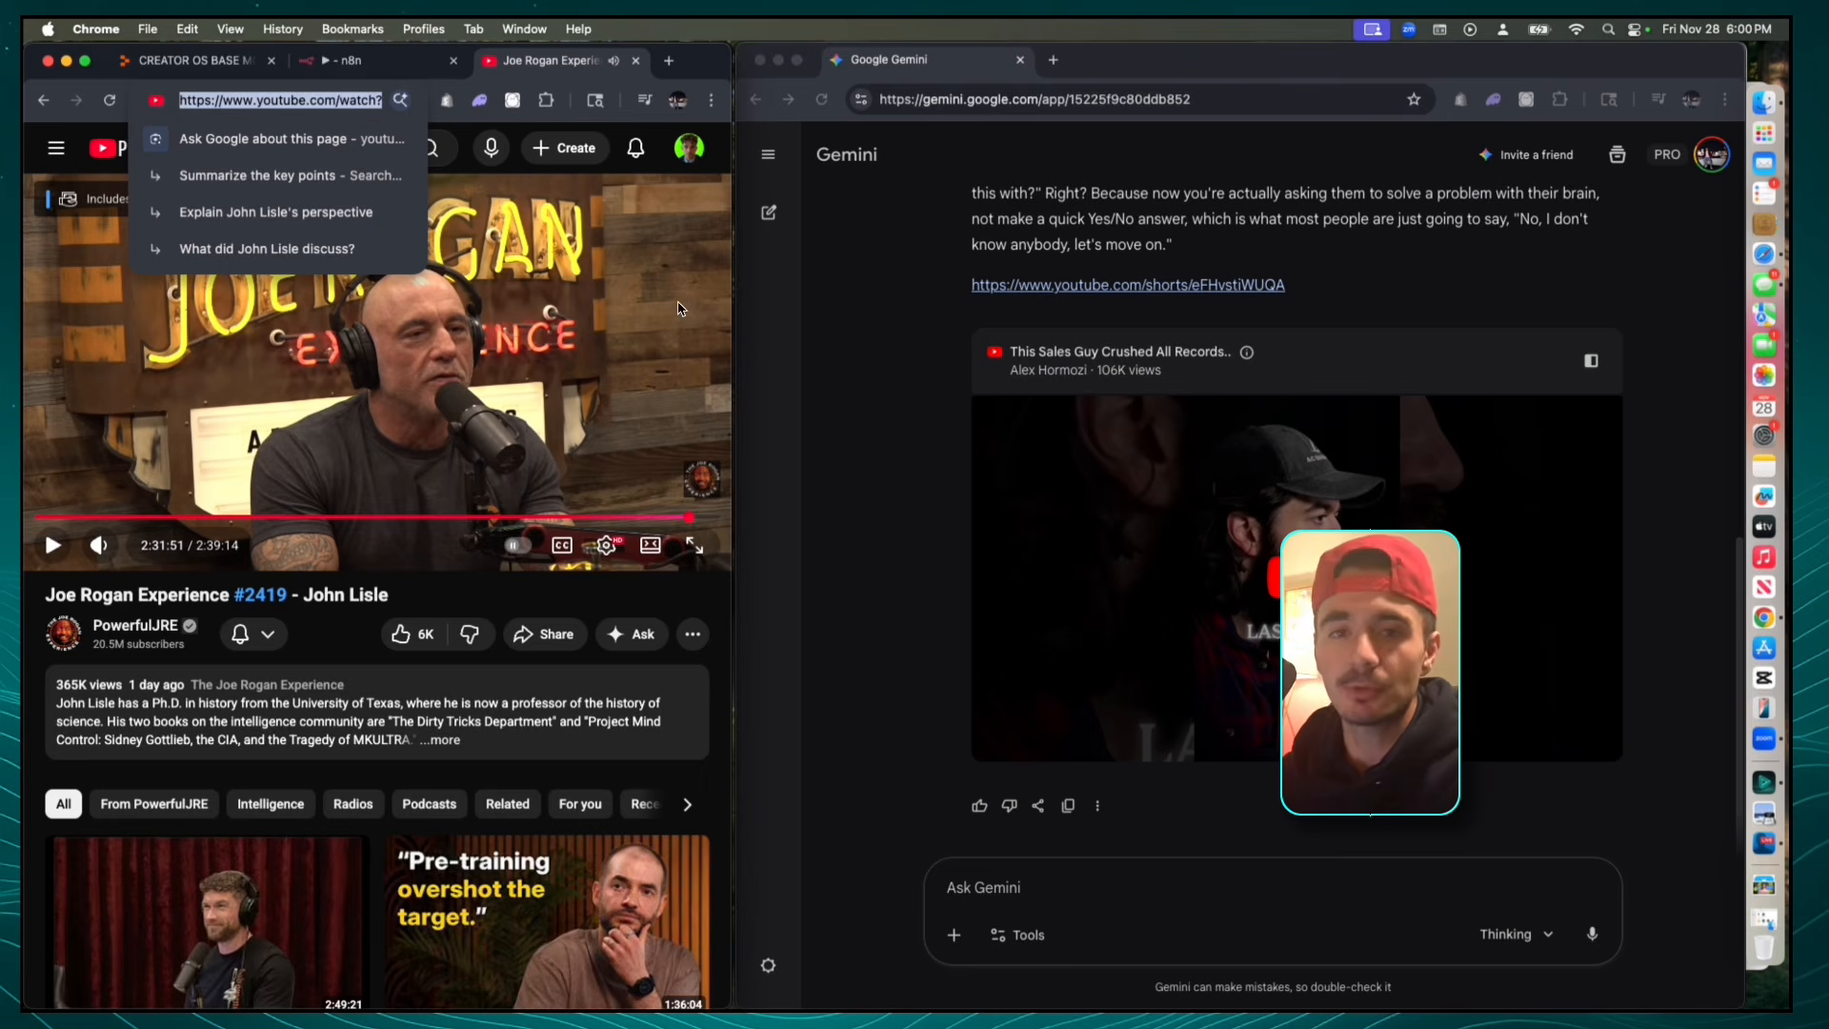
- Send Gemini the copied Joe Rogan video link, asking for the most important chapters in this video
click(784, 358)
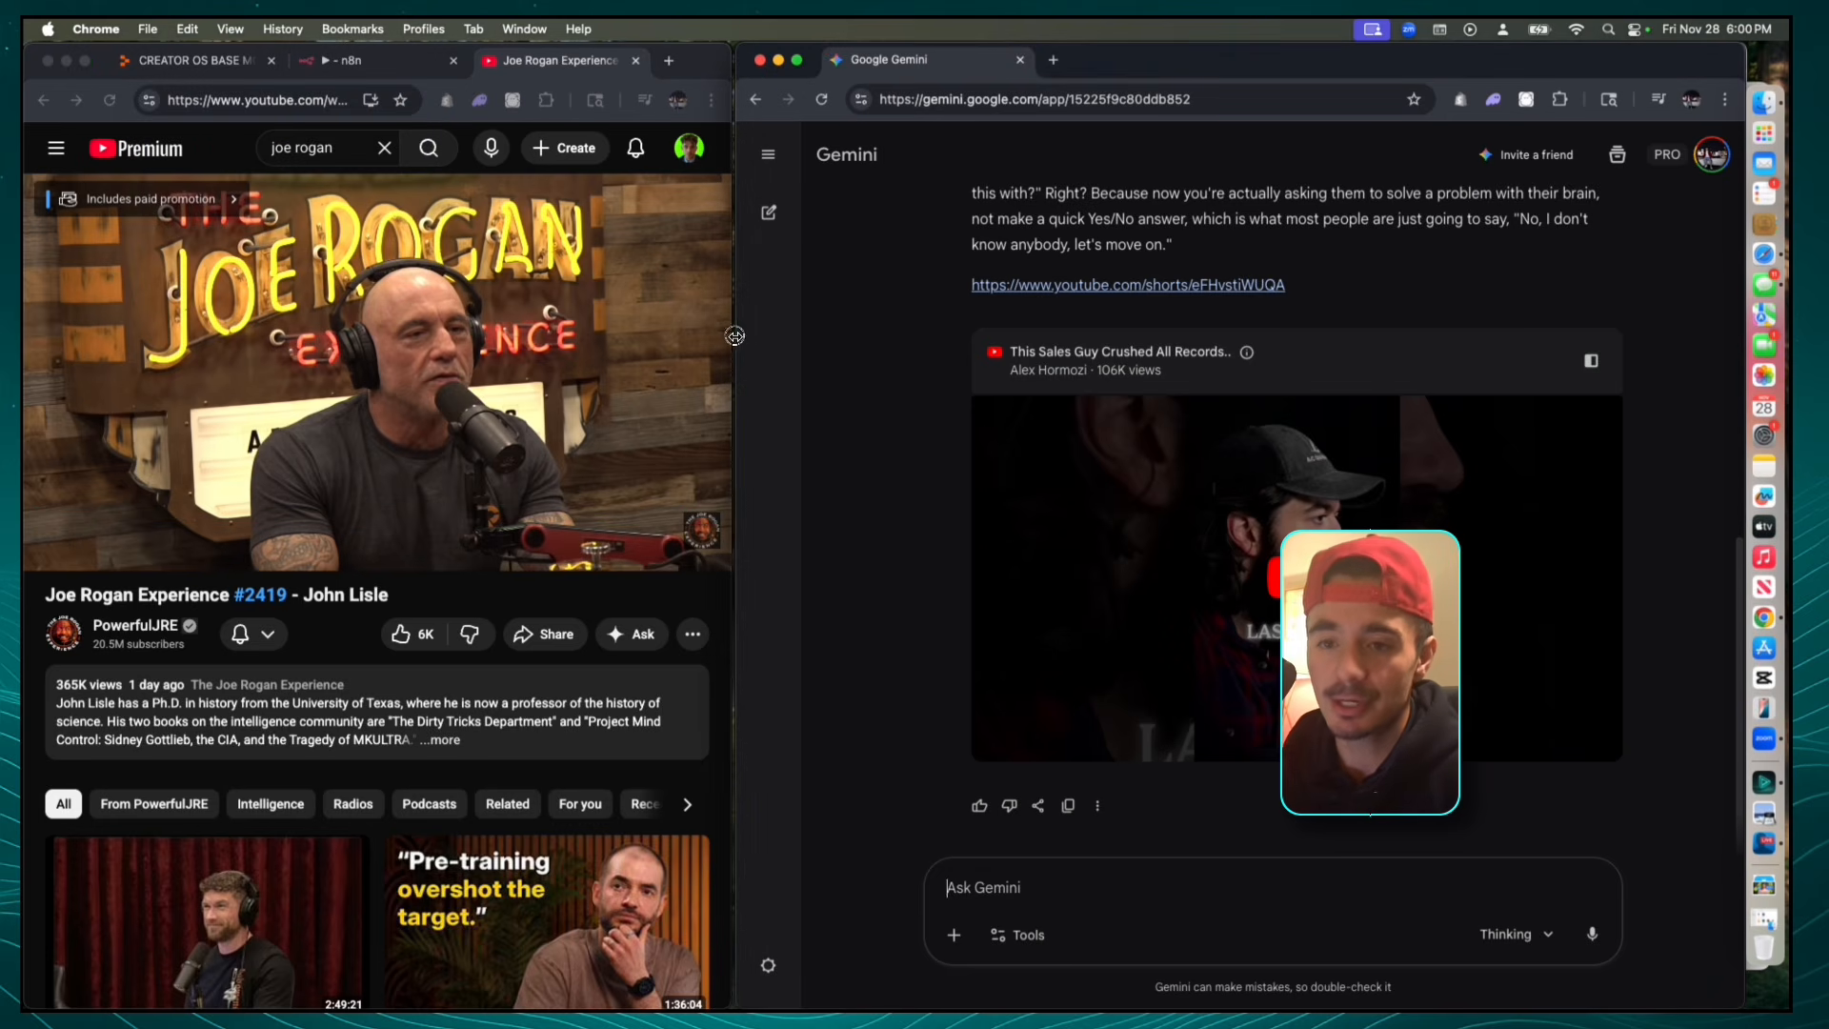
drag(734, 337, 731, 337)
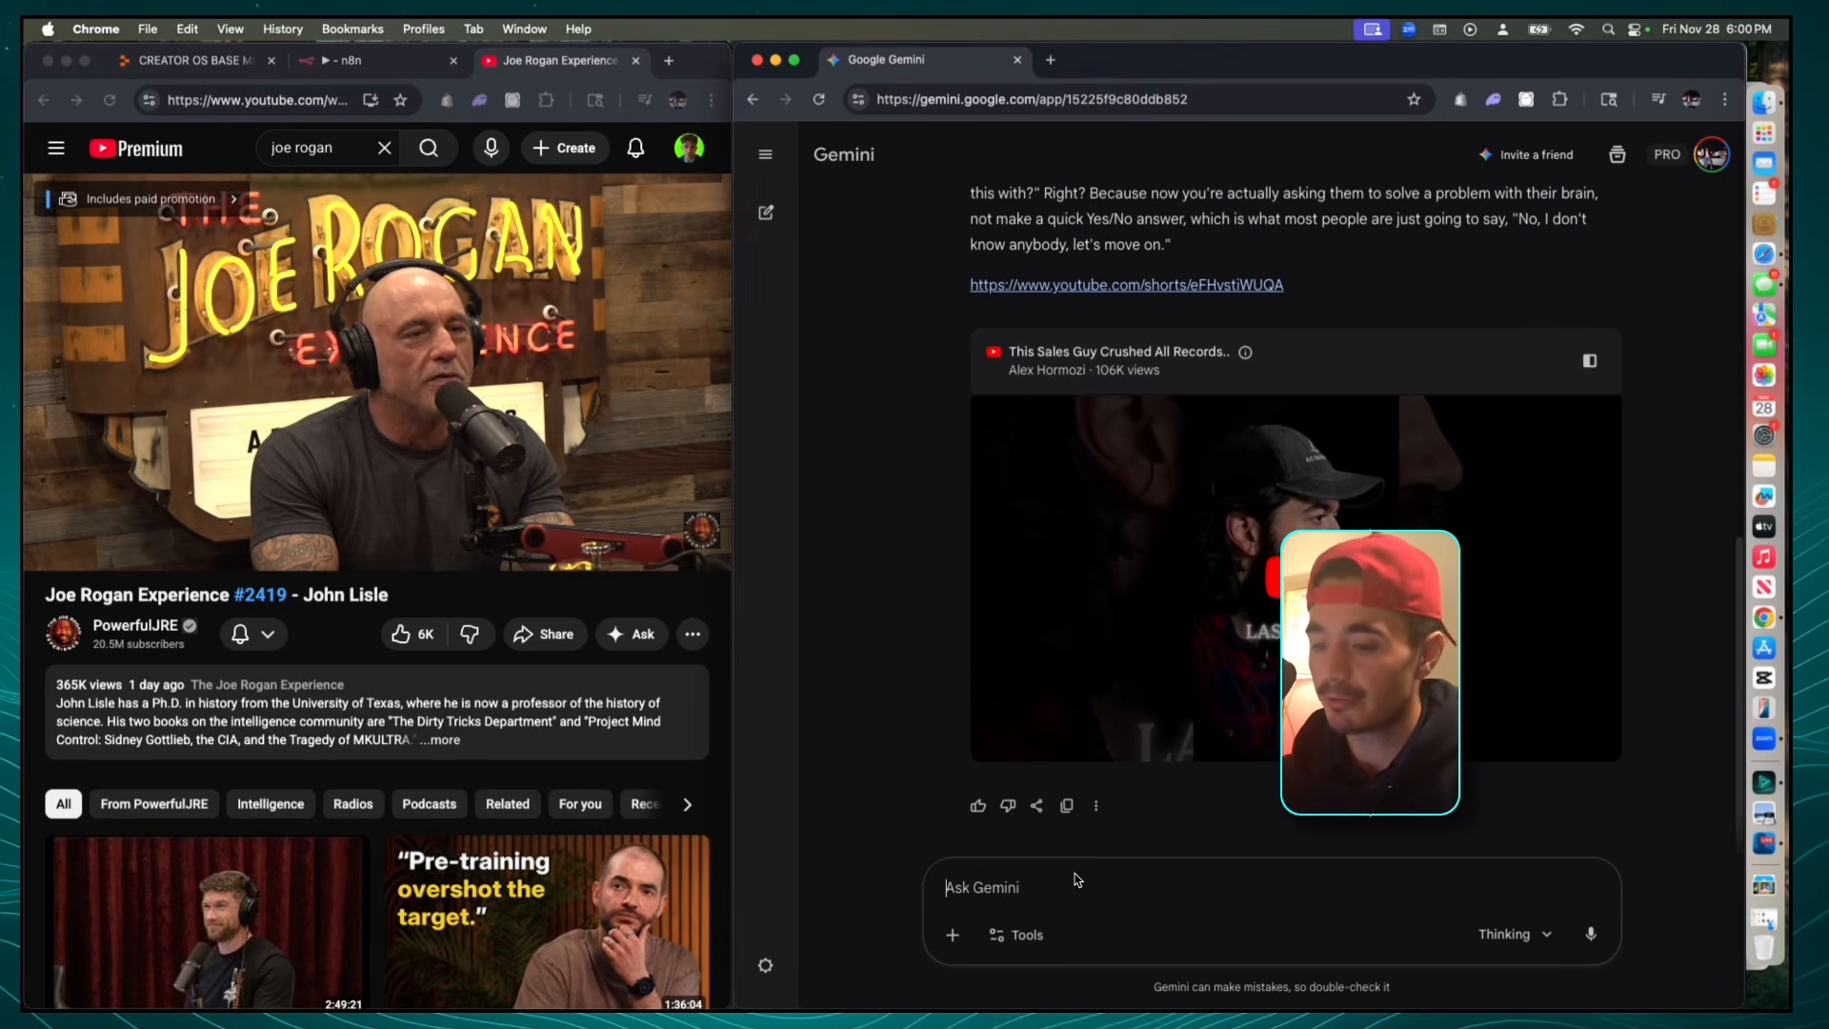
text(https://www.youtube.com/watch?v=ZrUQdGiOHF8&t=9111s)
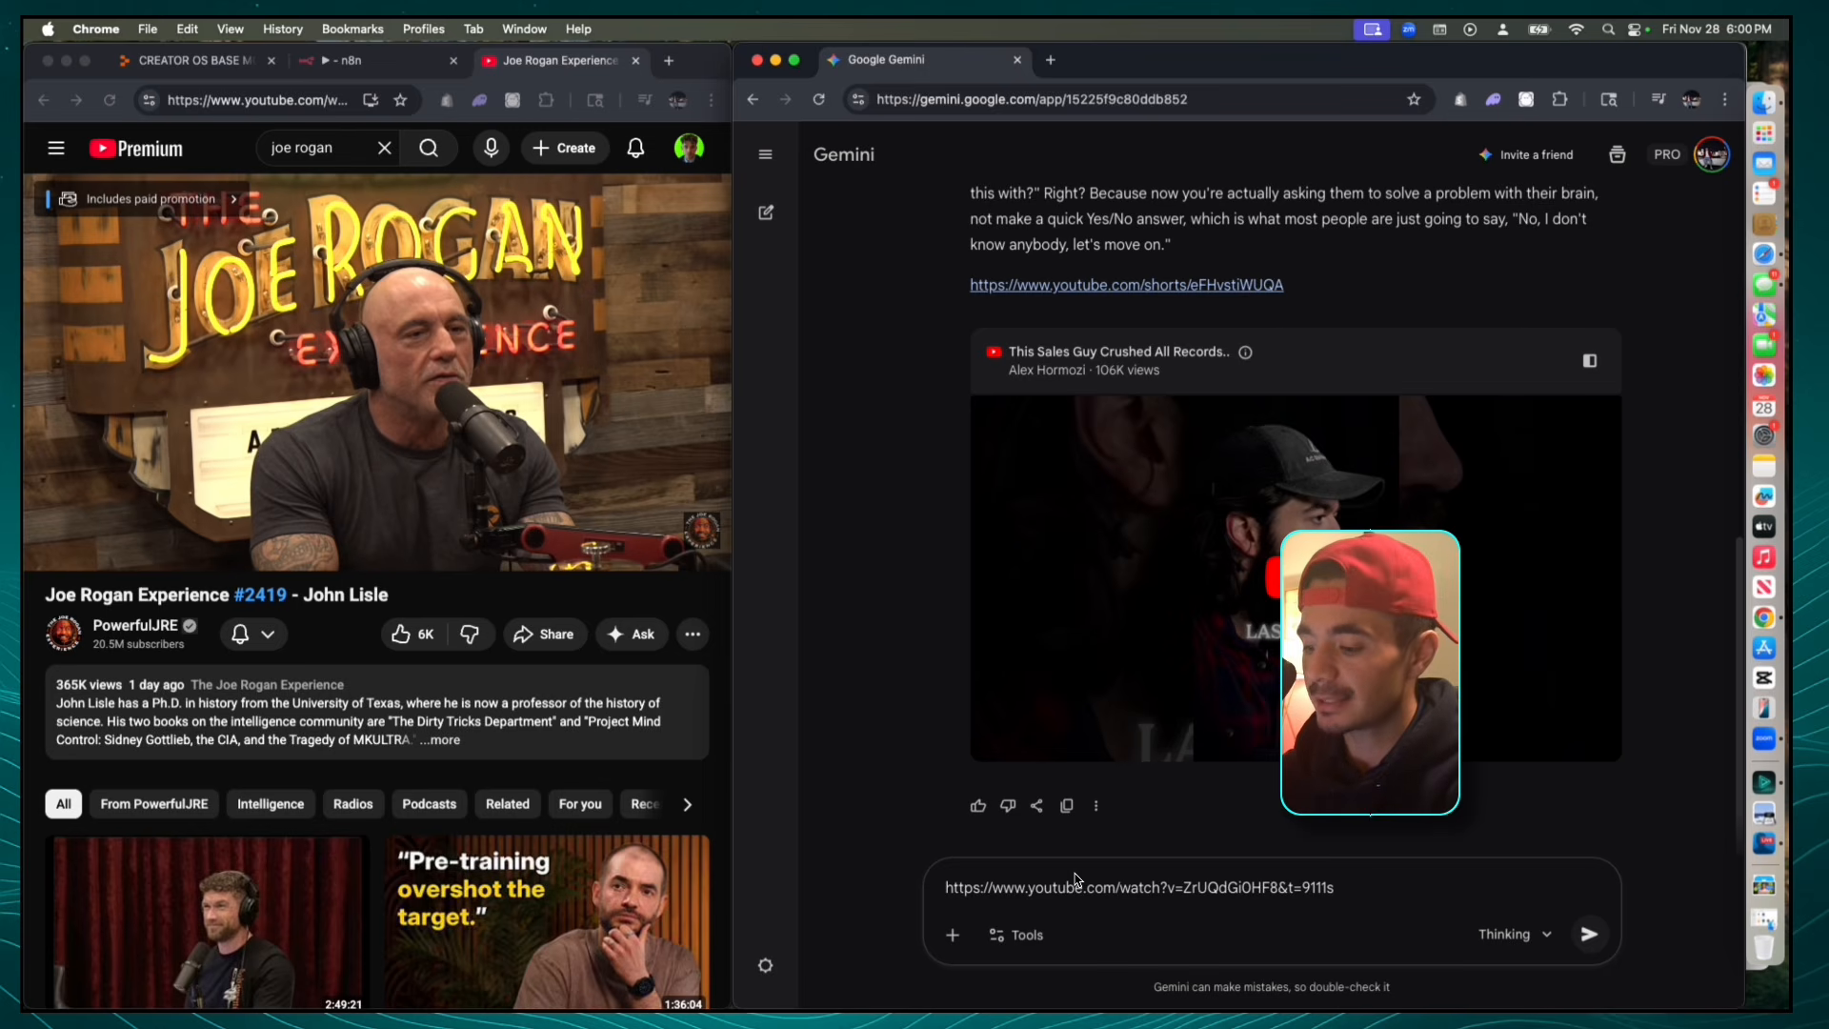
text(please tell me th)
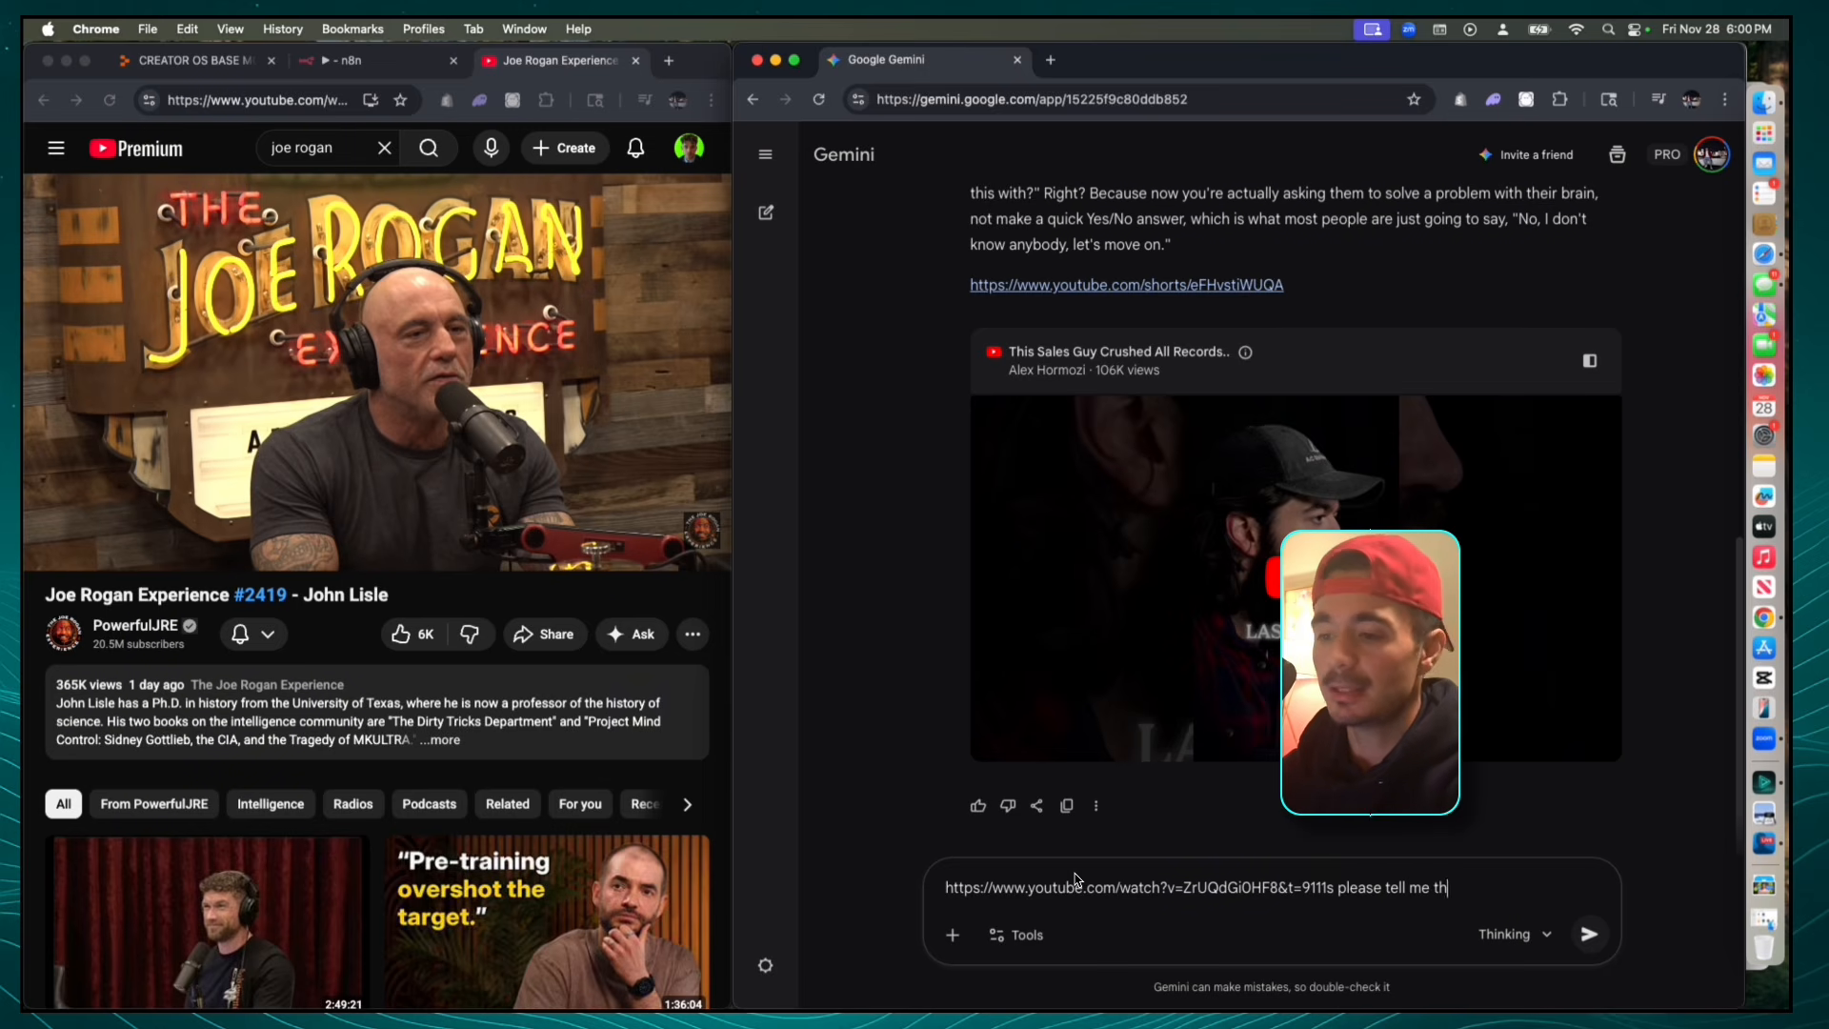
text(e most importnat )
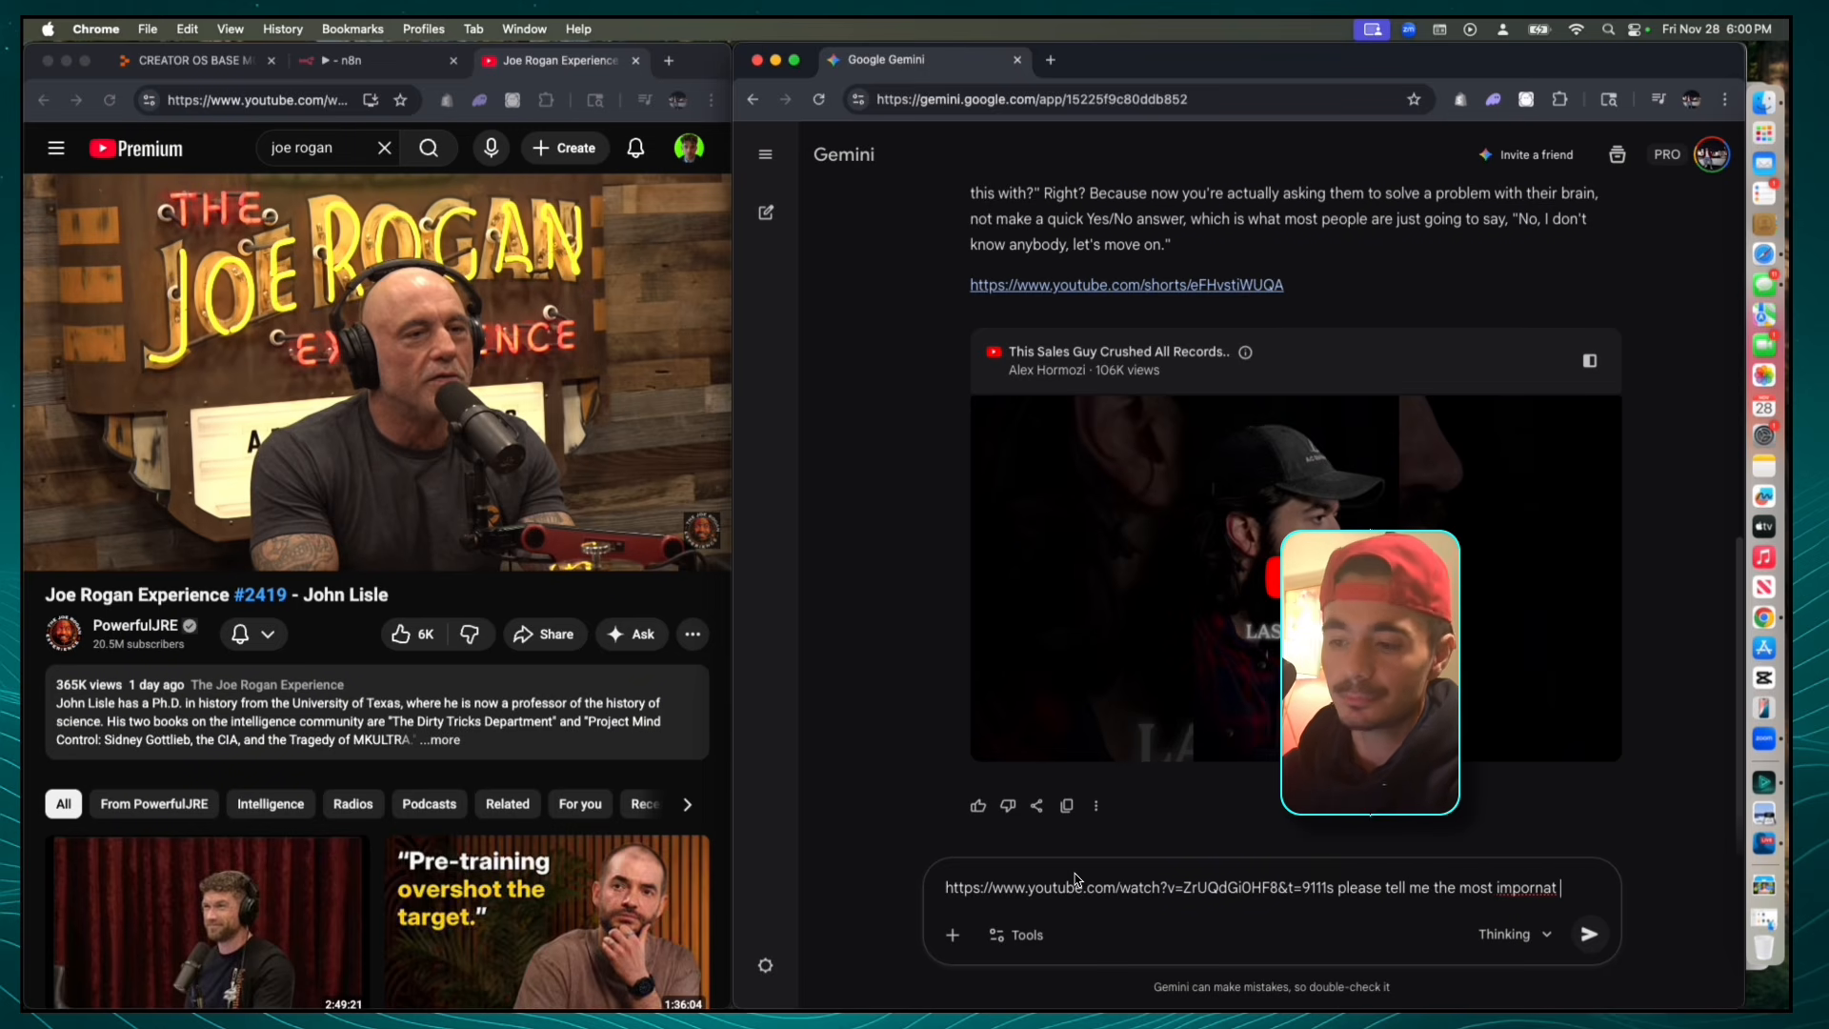
text(chapters in this c)
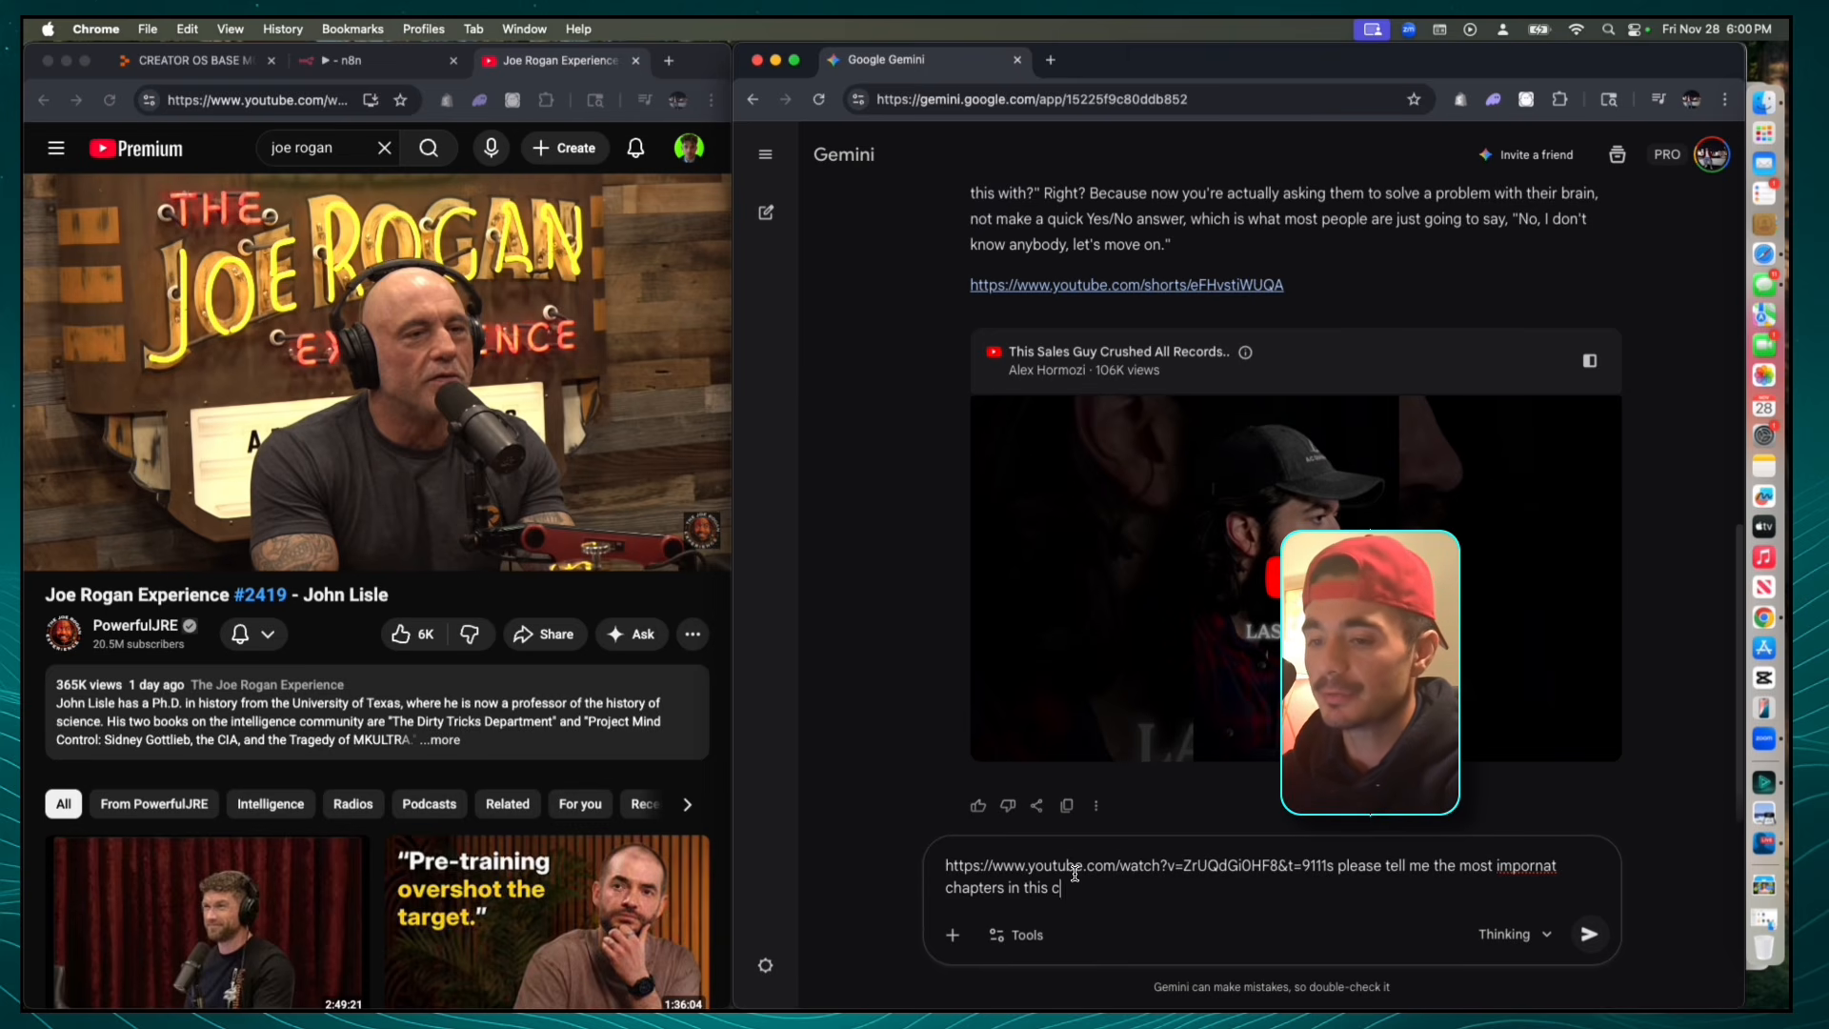
key(BackSpace)
text(video)
key(Return)
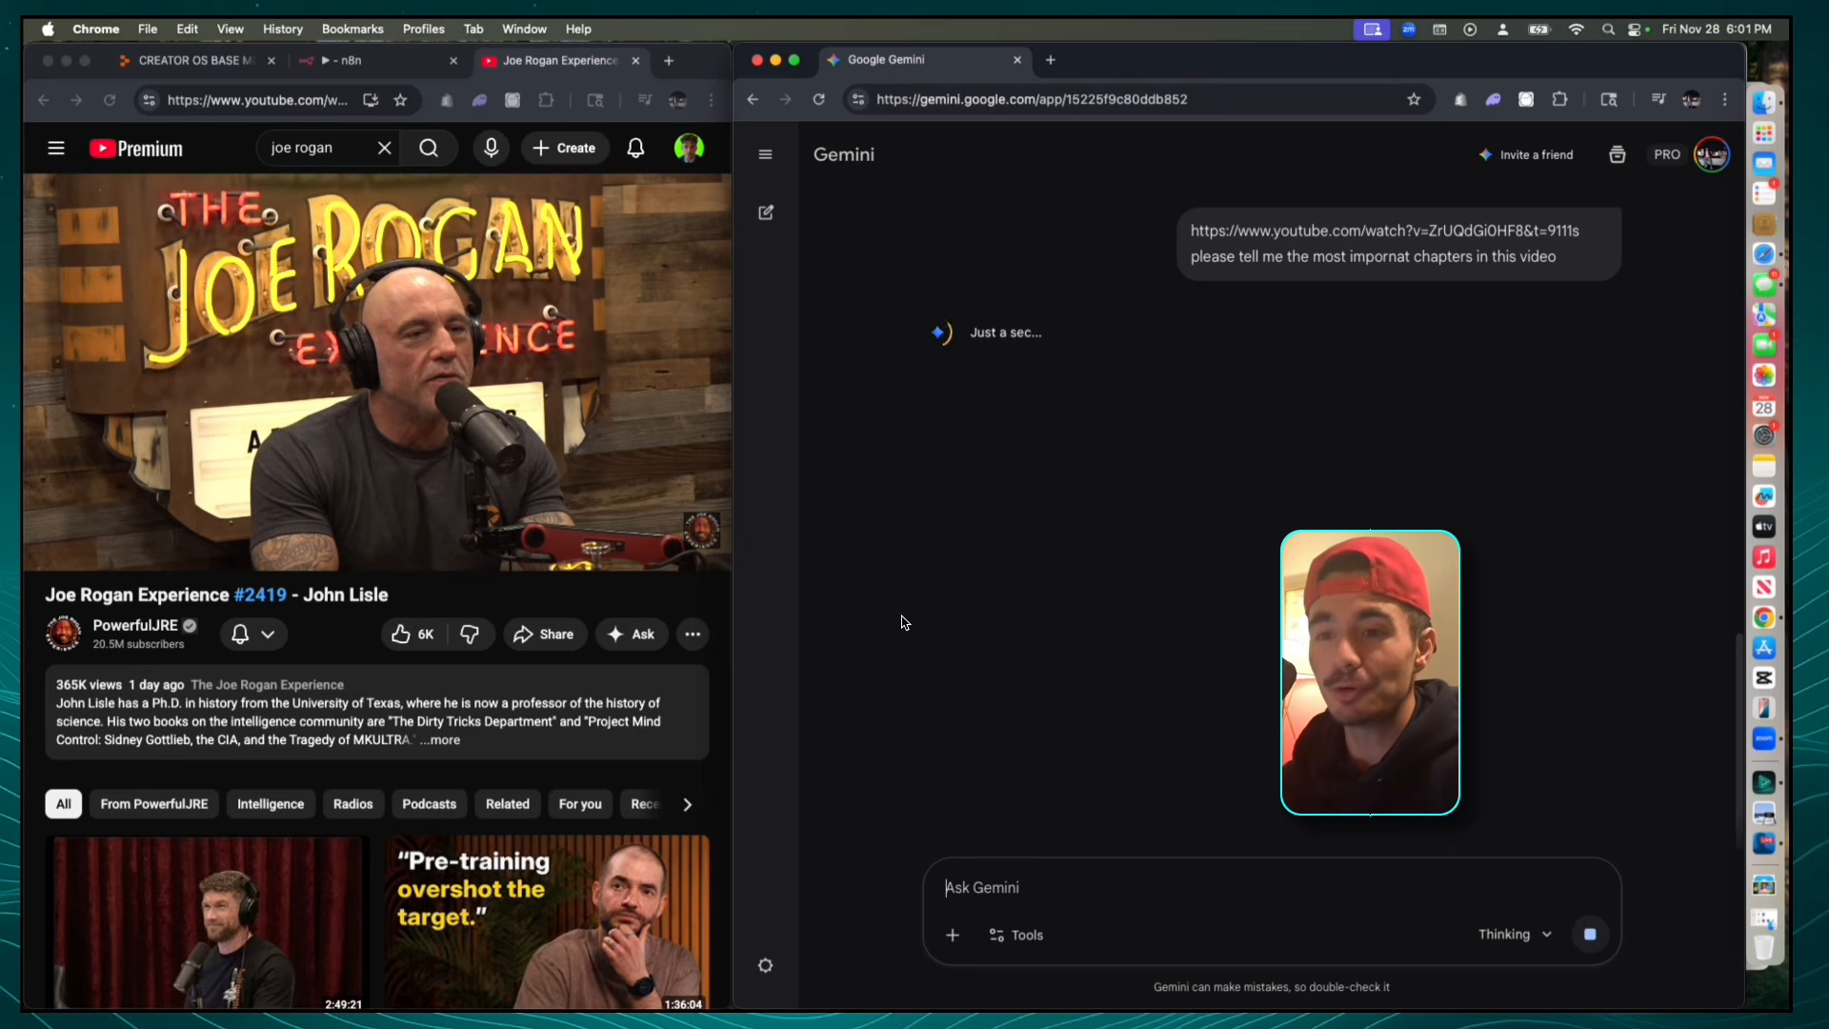
- Bring up the n8n workflow beside Gemini and copy the chapter title "The Wayne Richie Story:" from Gemini's chapter list
click(408, 61)
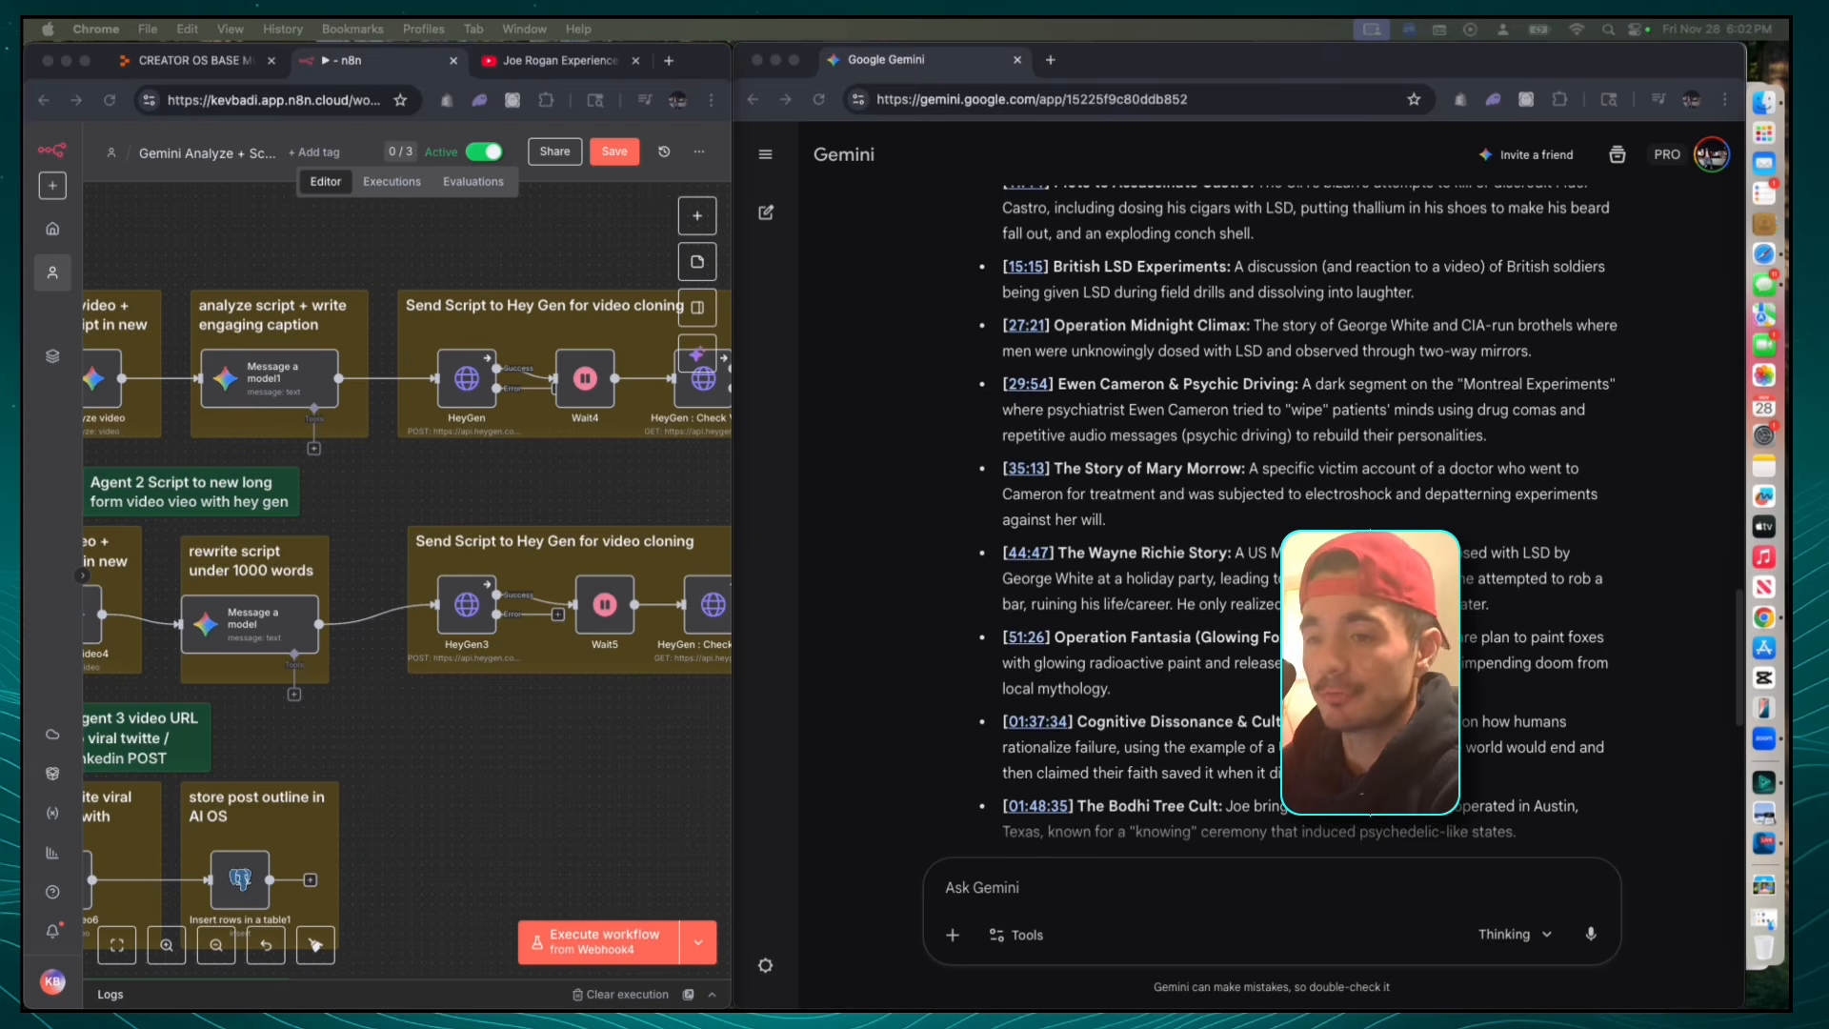
scroll(1271, 519, up, 2)
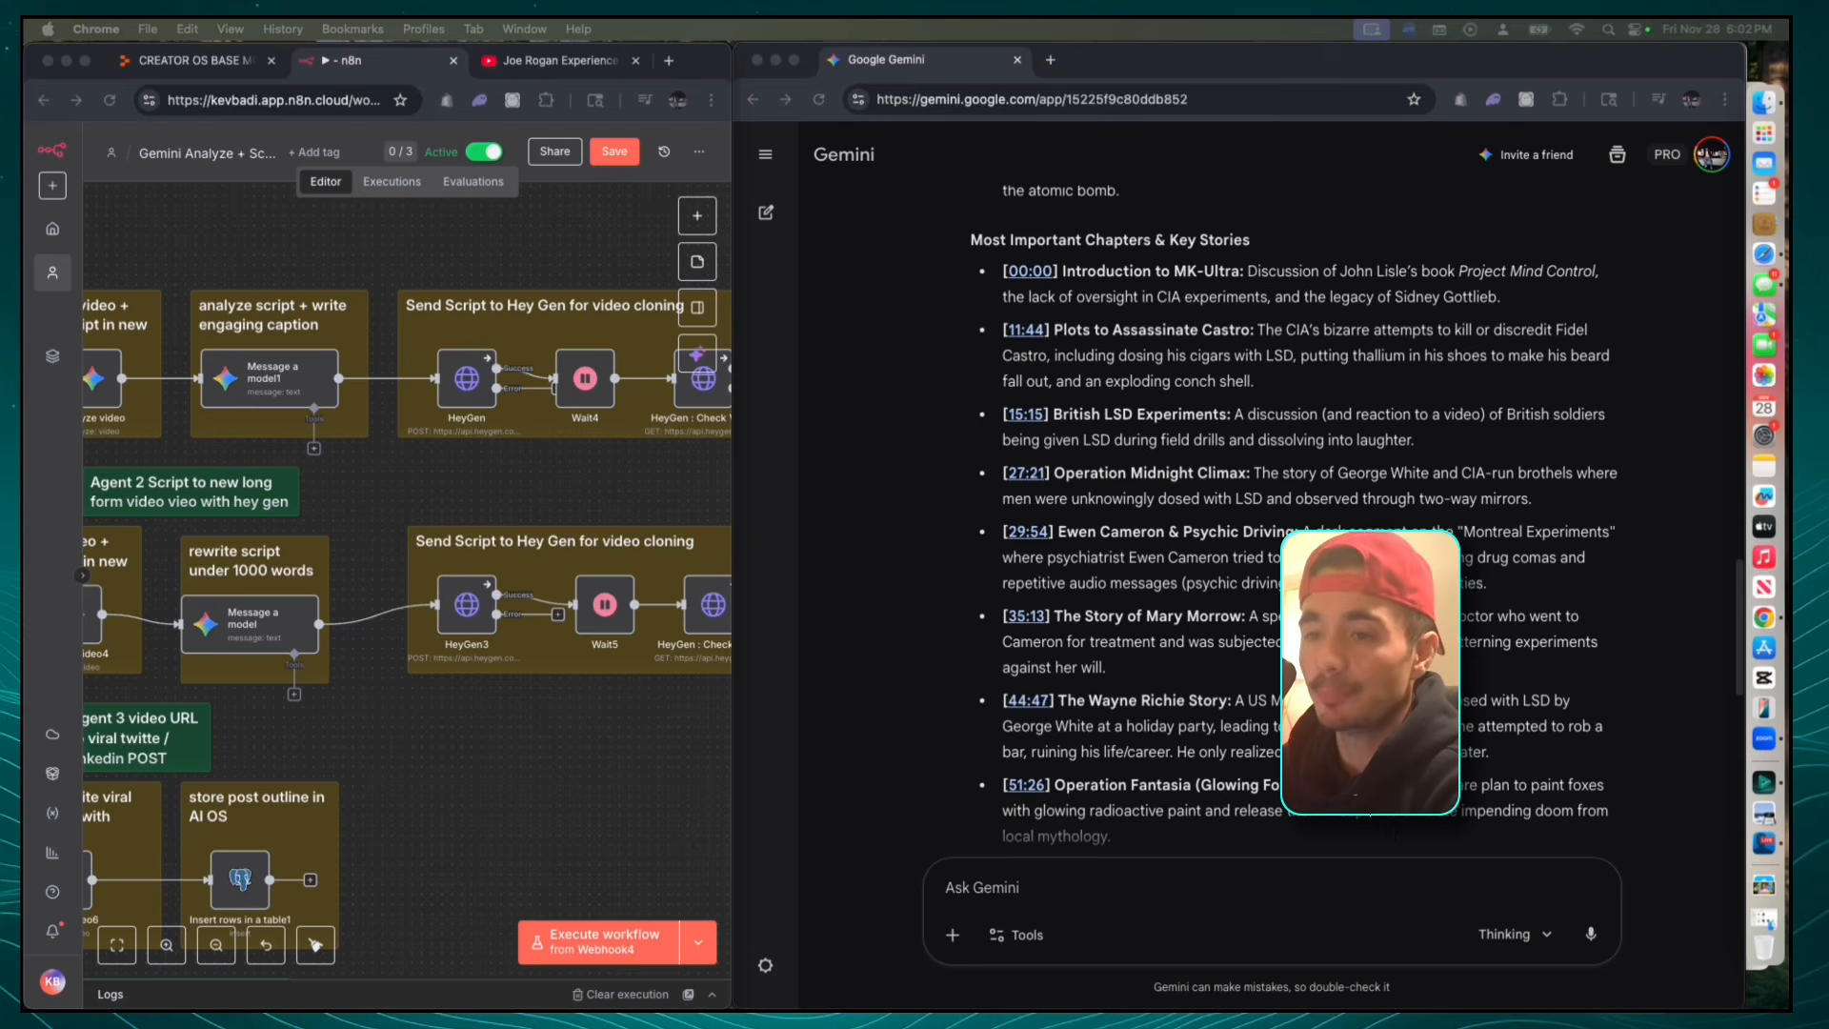
scroll(1271, 519, down, 2)
scroll(1108, 408, down, 3)
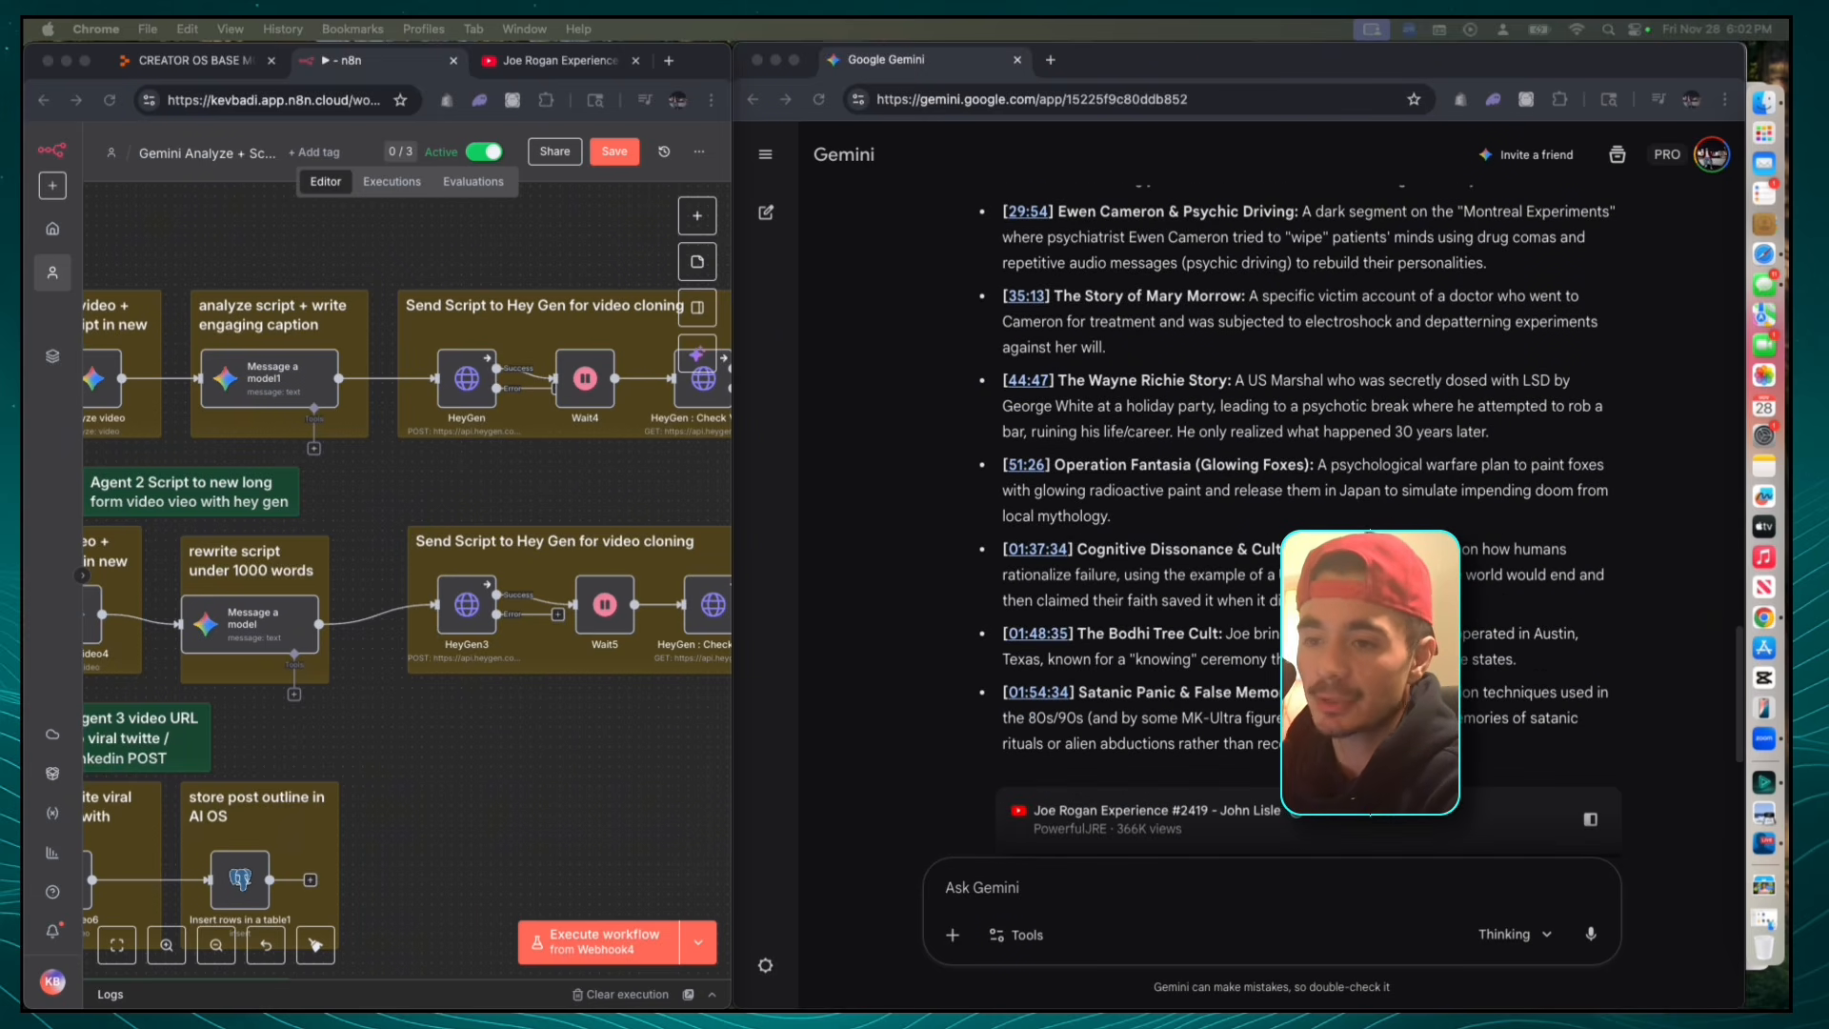
click(1107, 408)
mouse_move(1066, 382)
mouse_down()
mouse_move(1241, 382)
mouse_move(1057, 381)
mouse_up()
key(super+c)
click(1248, 401)
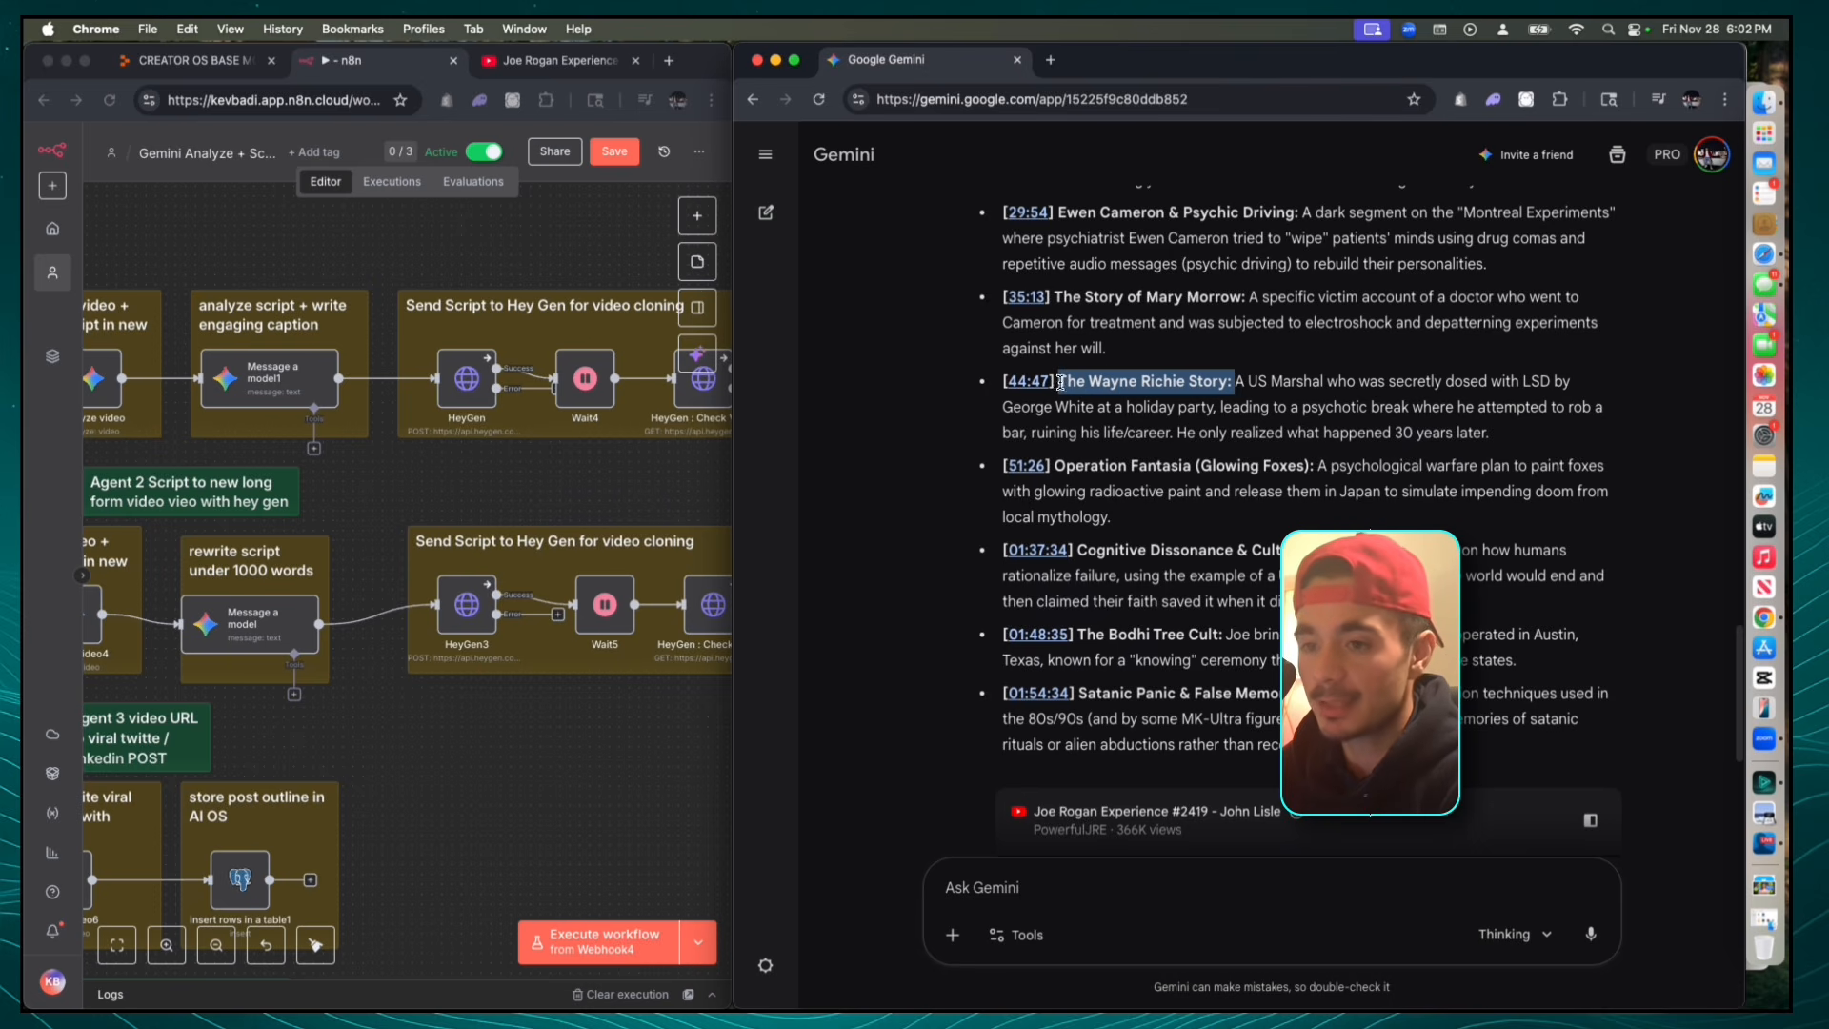
- Ask Gemini to tell more about the copied Wayne Richie Story part and read through the answer
click(1124, 889)
text(tell me more abou)
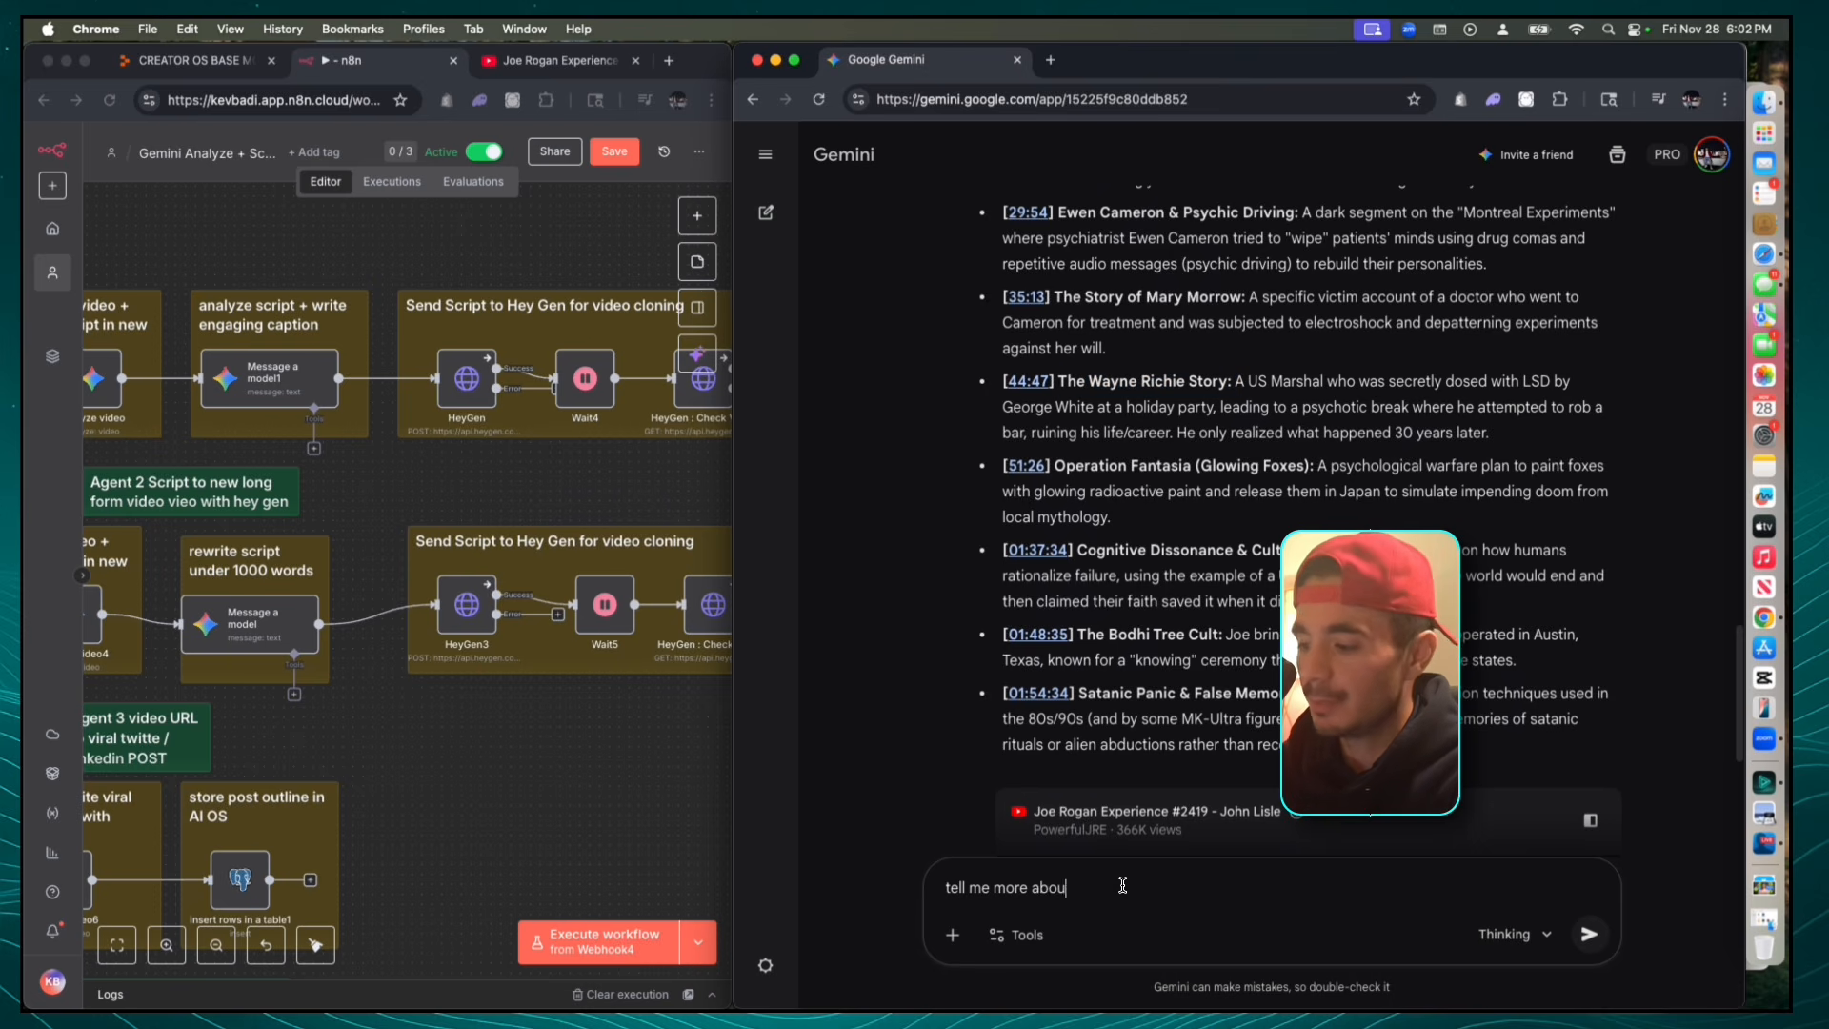
text(t the)
key(super+v)
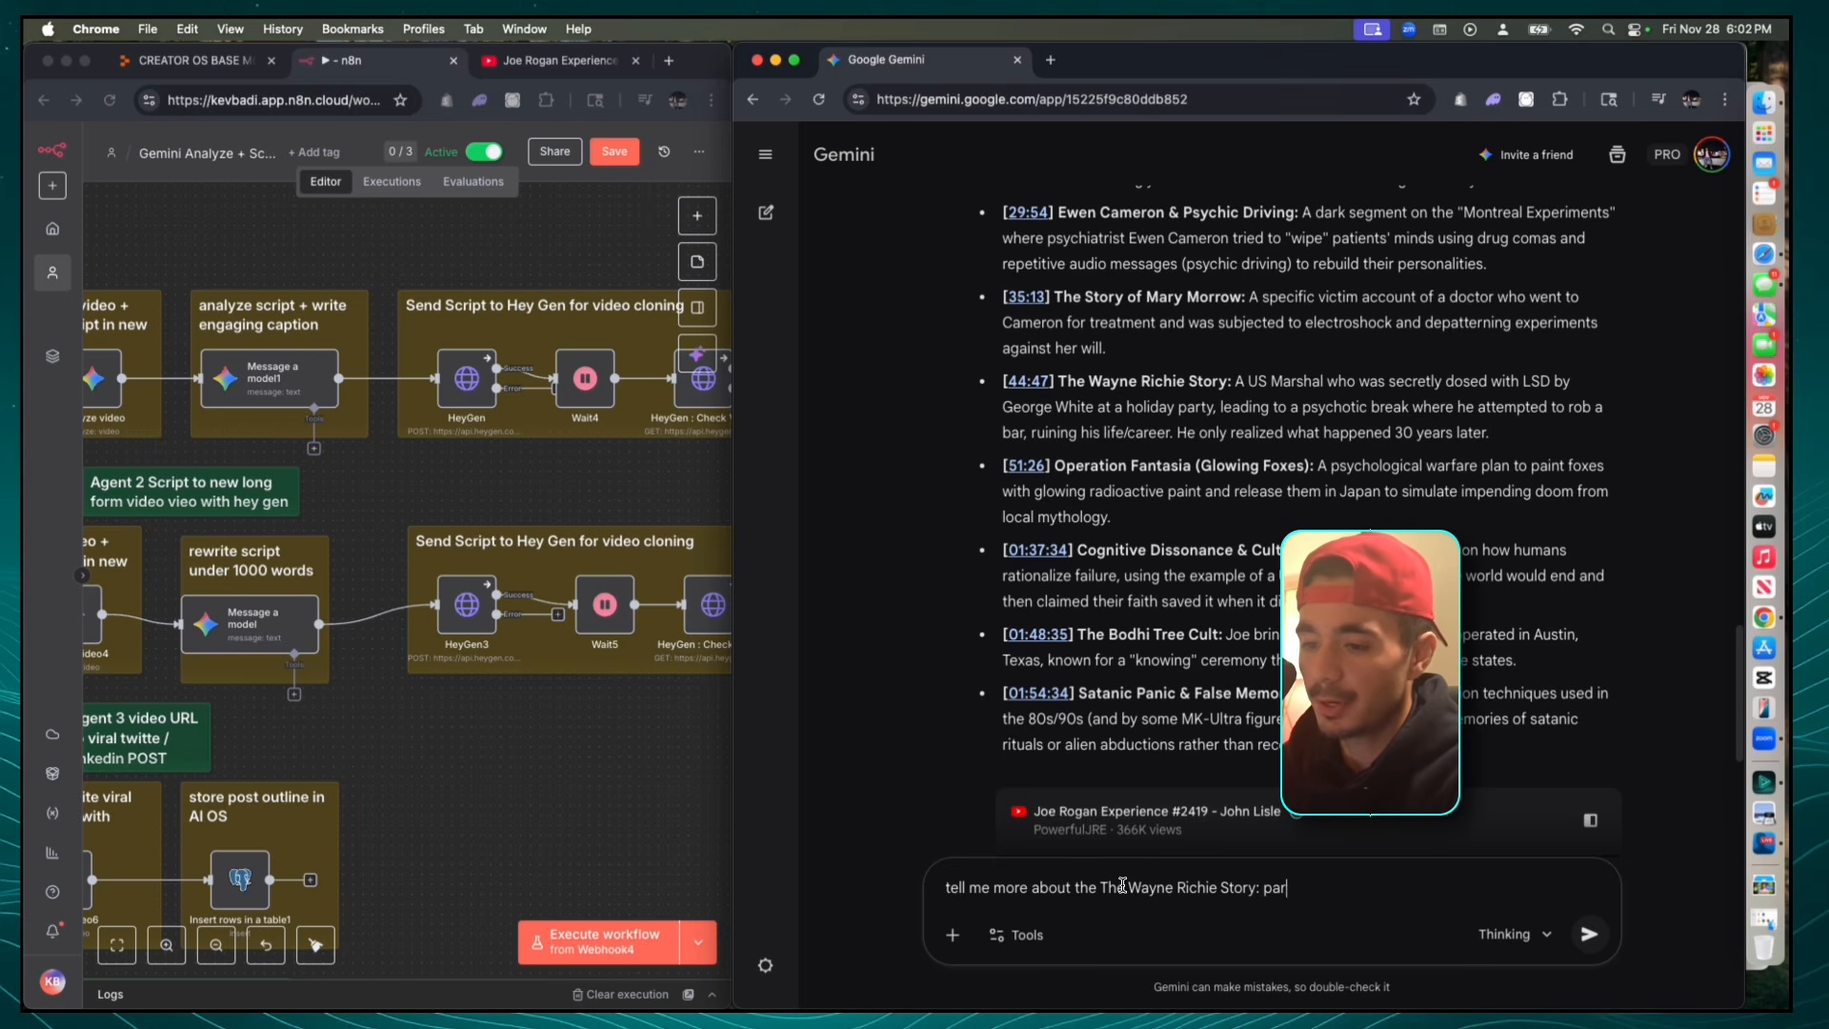
key(Return)
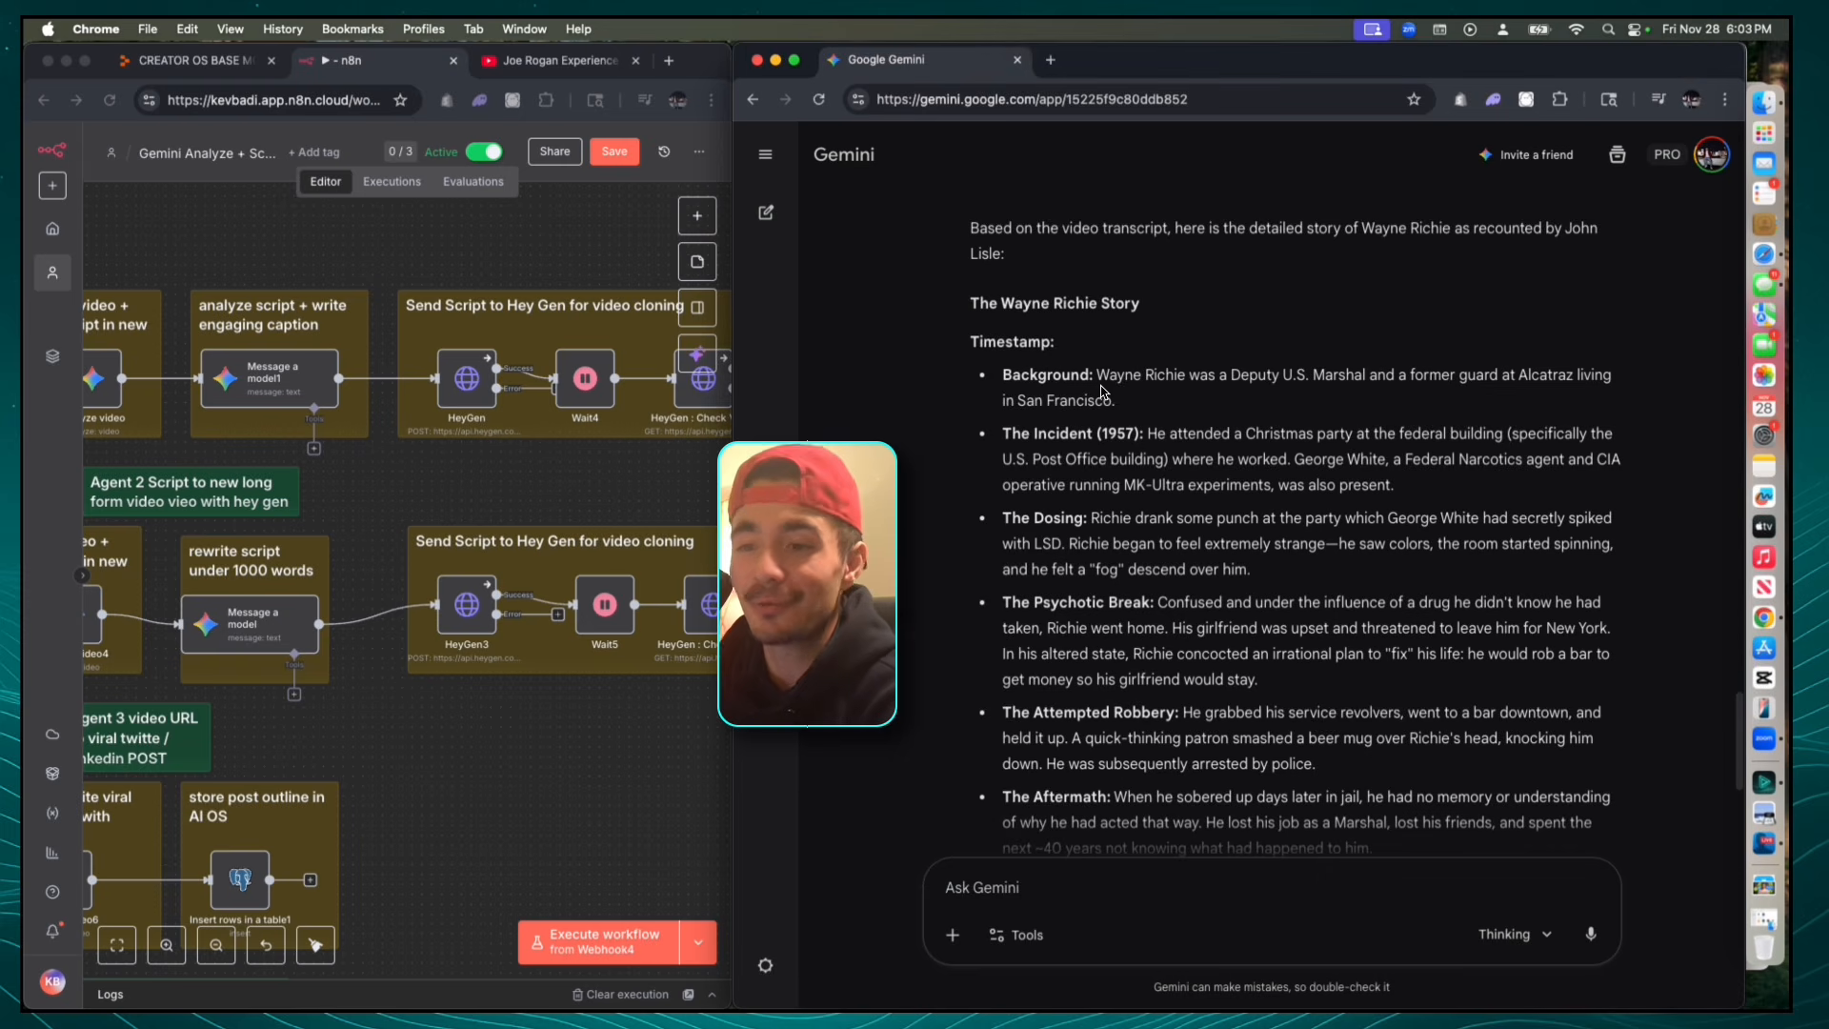
scroll(1115, 394, down, 2)
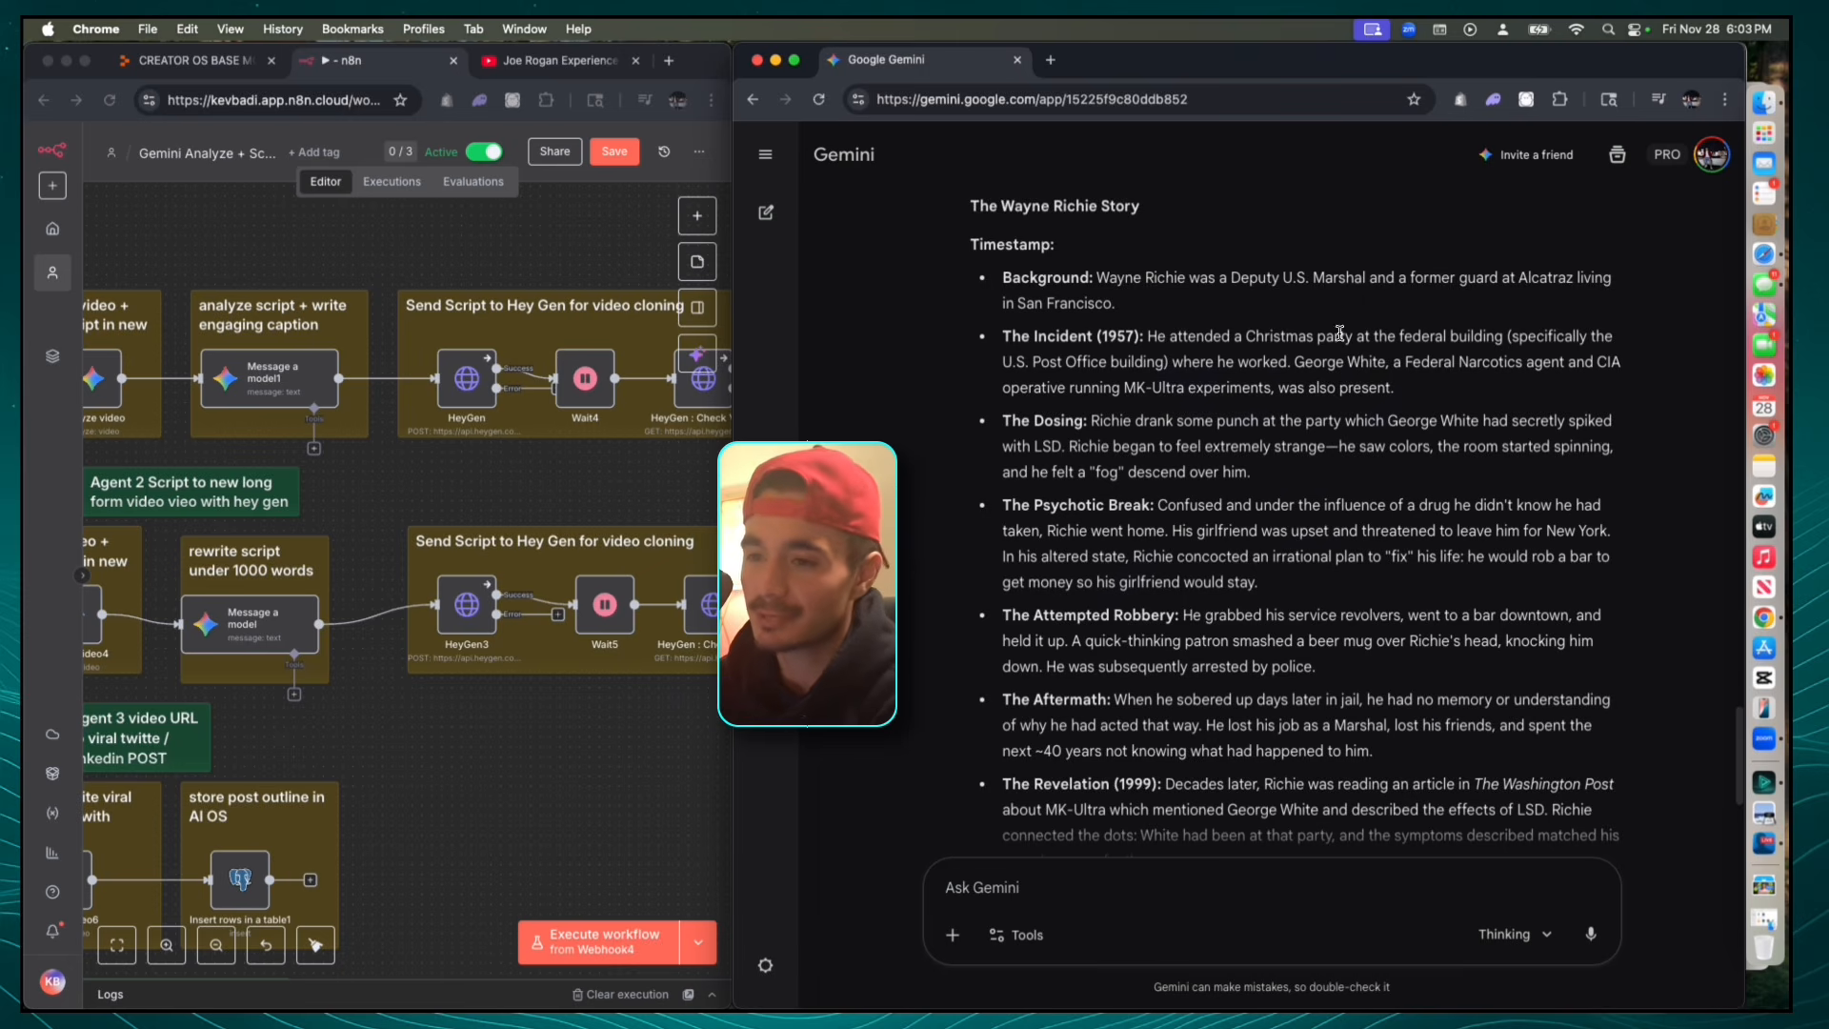
scroll(1339, 332, down, 1)
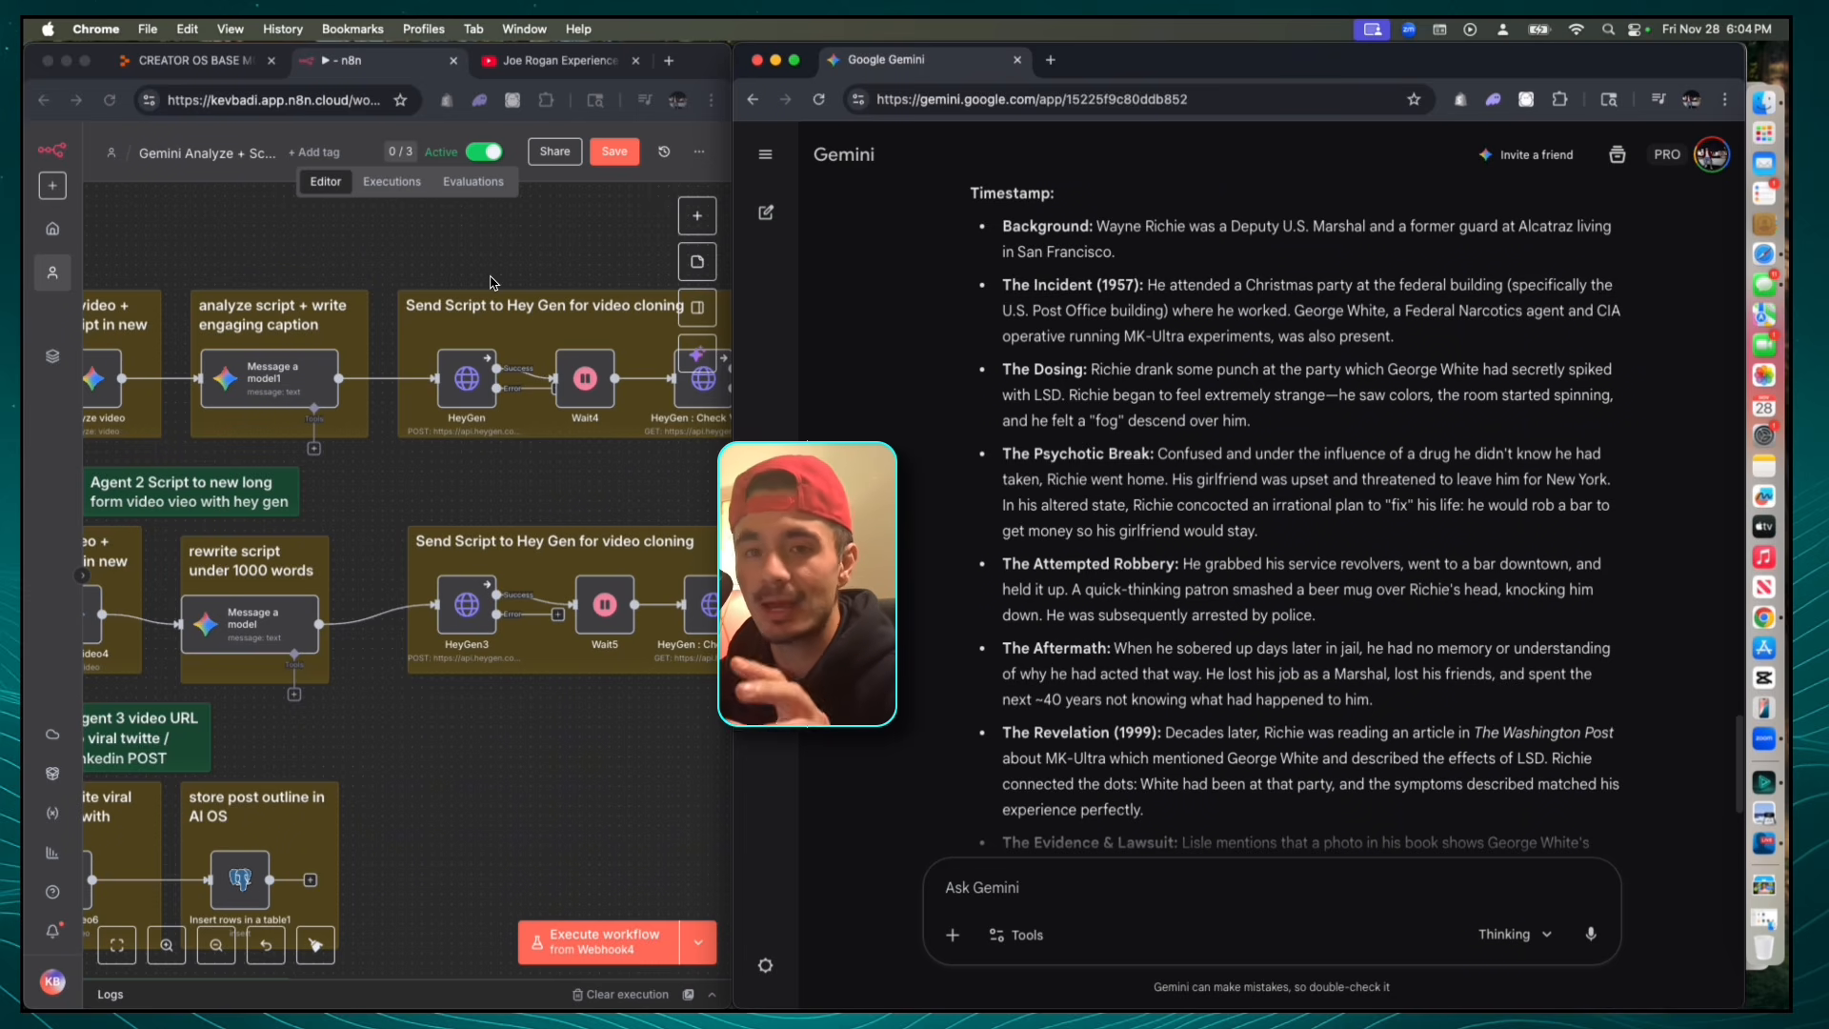
- Move the Replit CREATOR OS BASE MODEL page into Gemini's browser window and look over the agent's YouTube URL forms
click(305, 148)
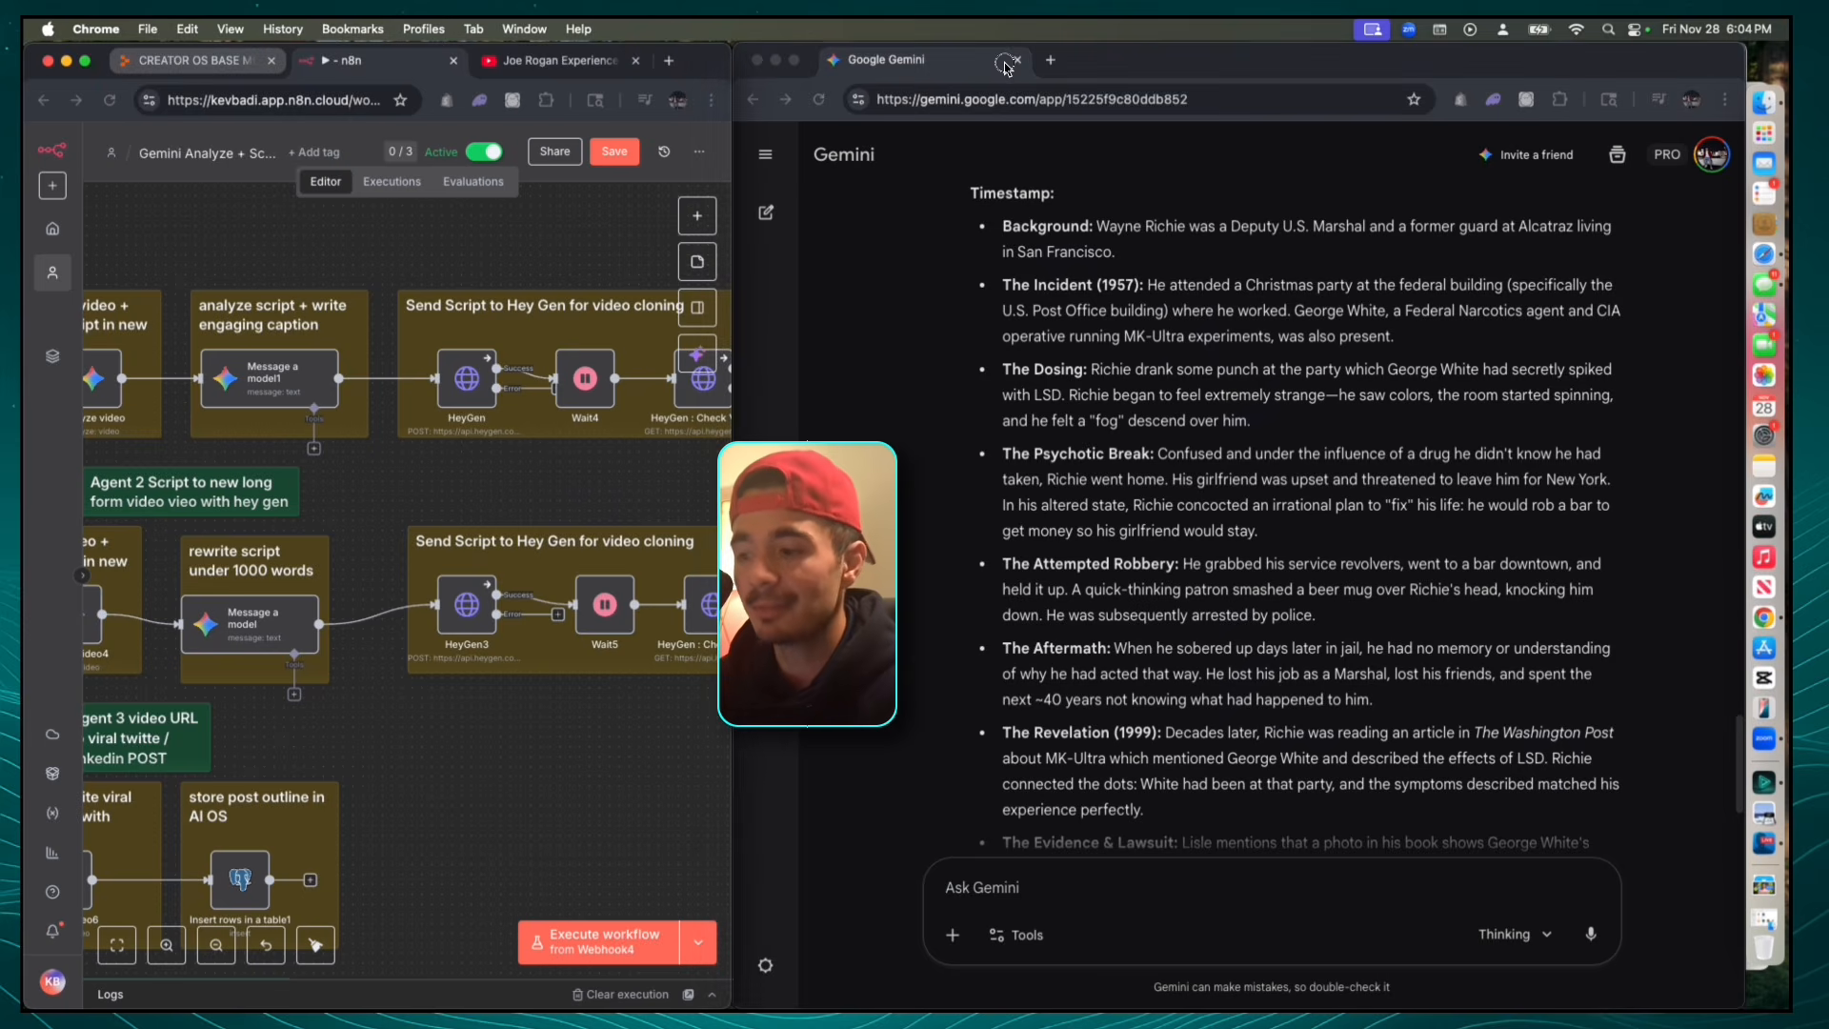
drag(1005, 67, 1057, 60)
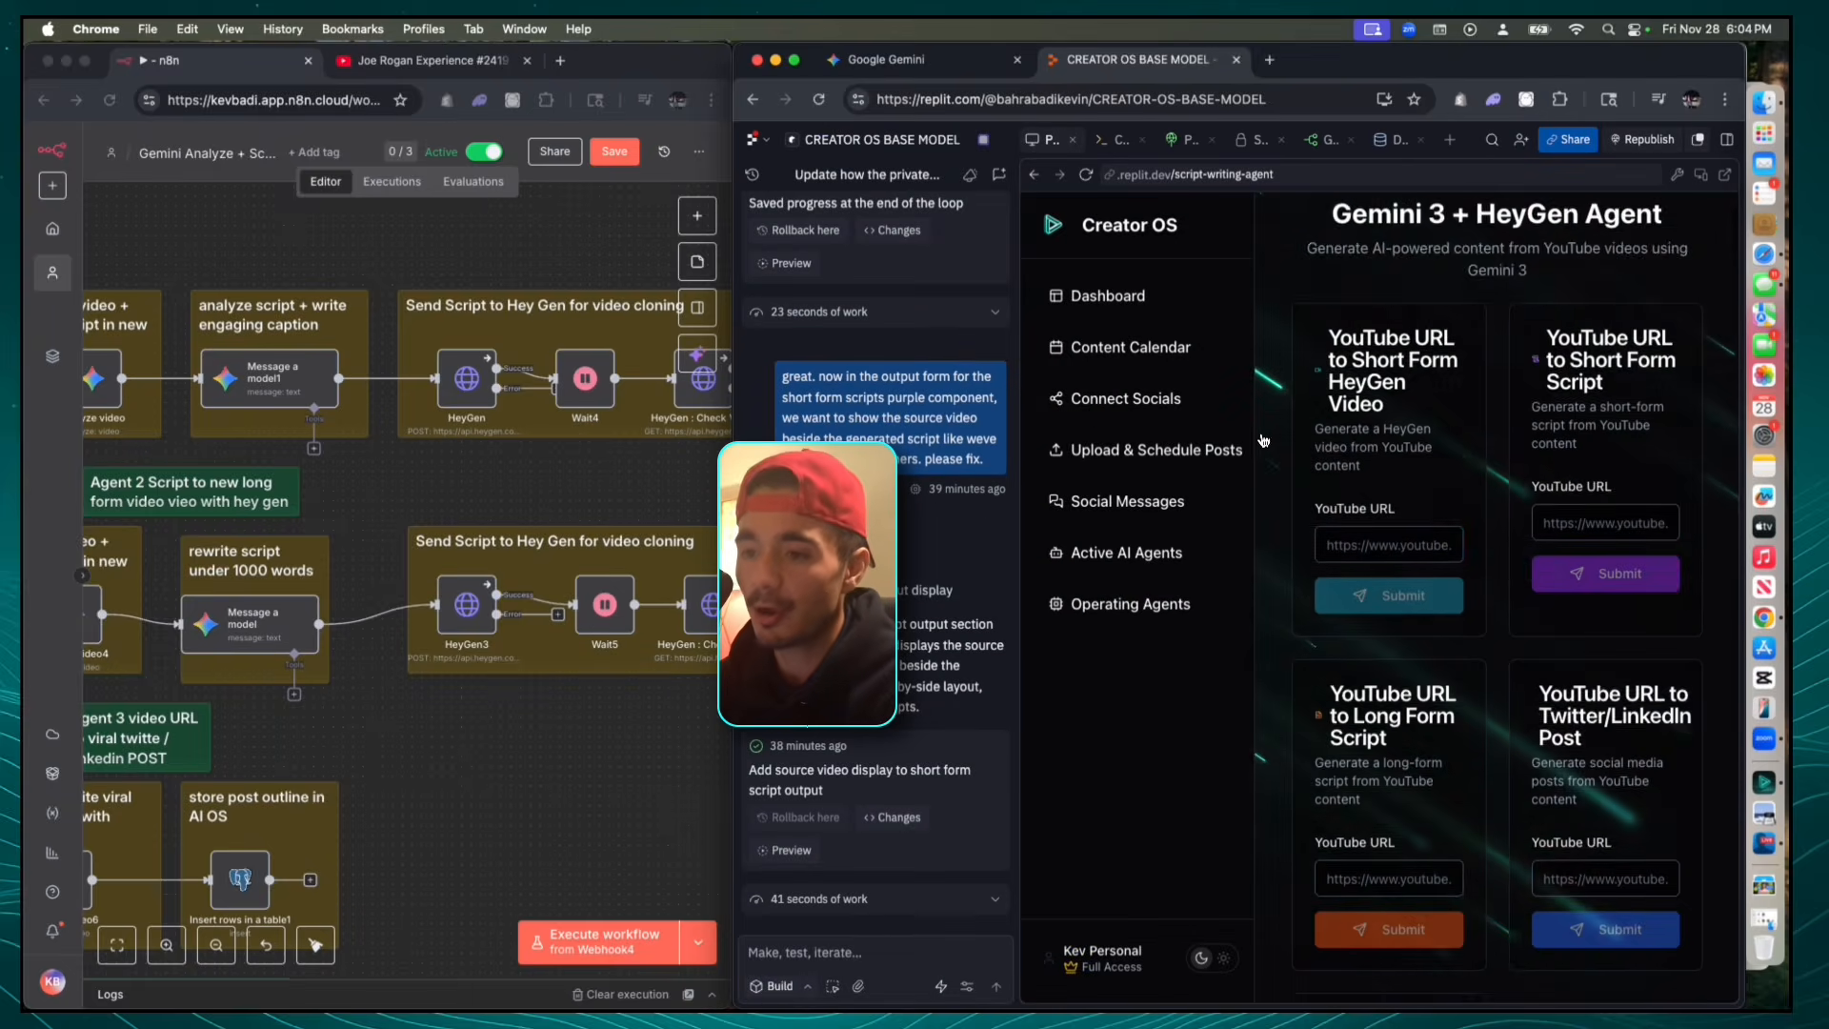
scroll(1327, 579, down, 1)
scroll(1329, 581, up, 1)
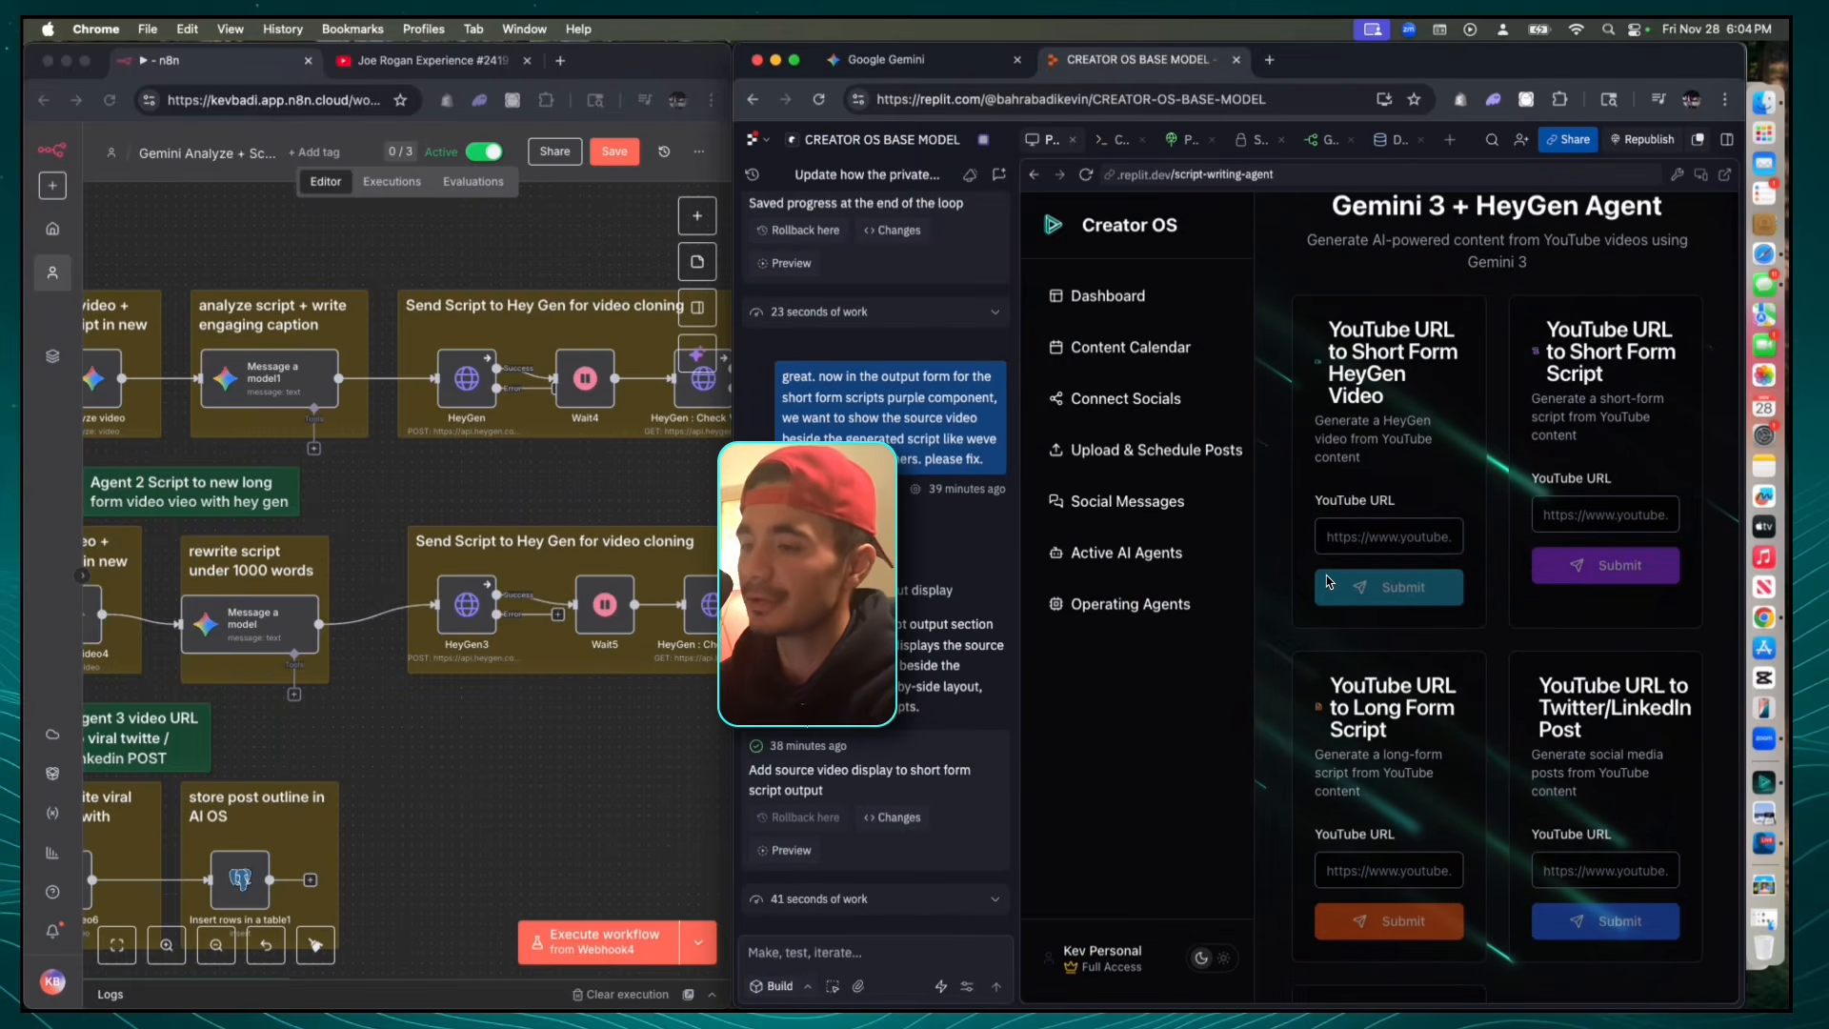
scroll(1327, 581, down, 1)
scroll(1328, 581, up, 1)
scroll(1329, 581, down, 1)
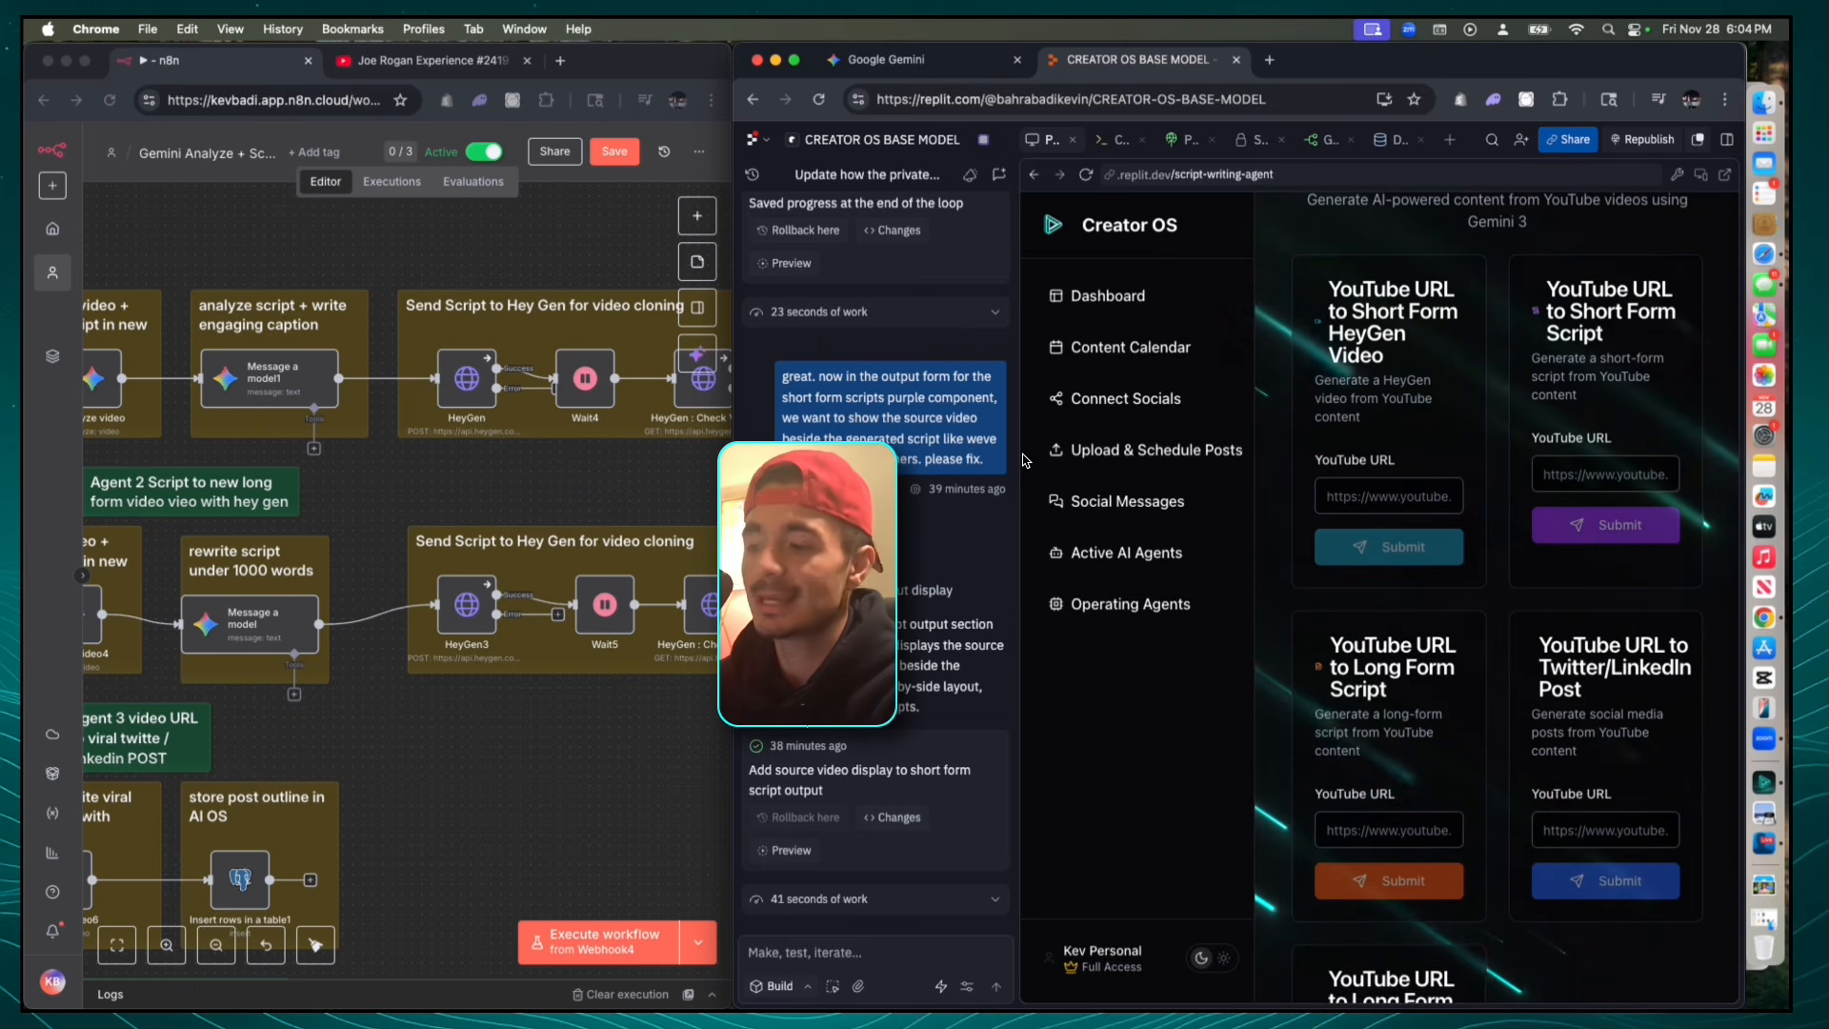
- Enlarge the browser window to fill the screen and check the URL field of the YouTube URL to Short Form HeyGen Video form
click(796, 70)
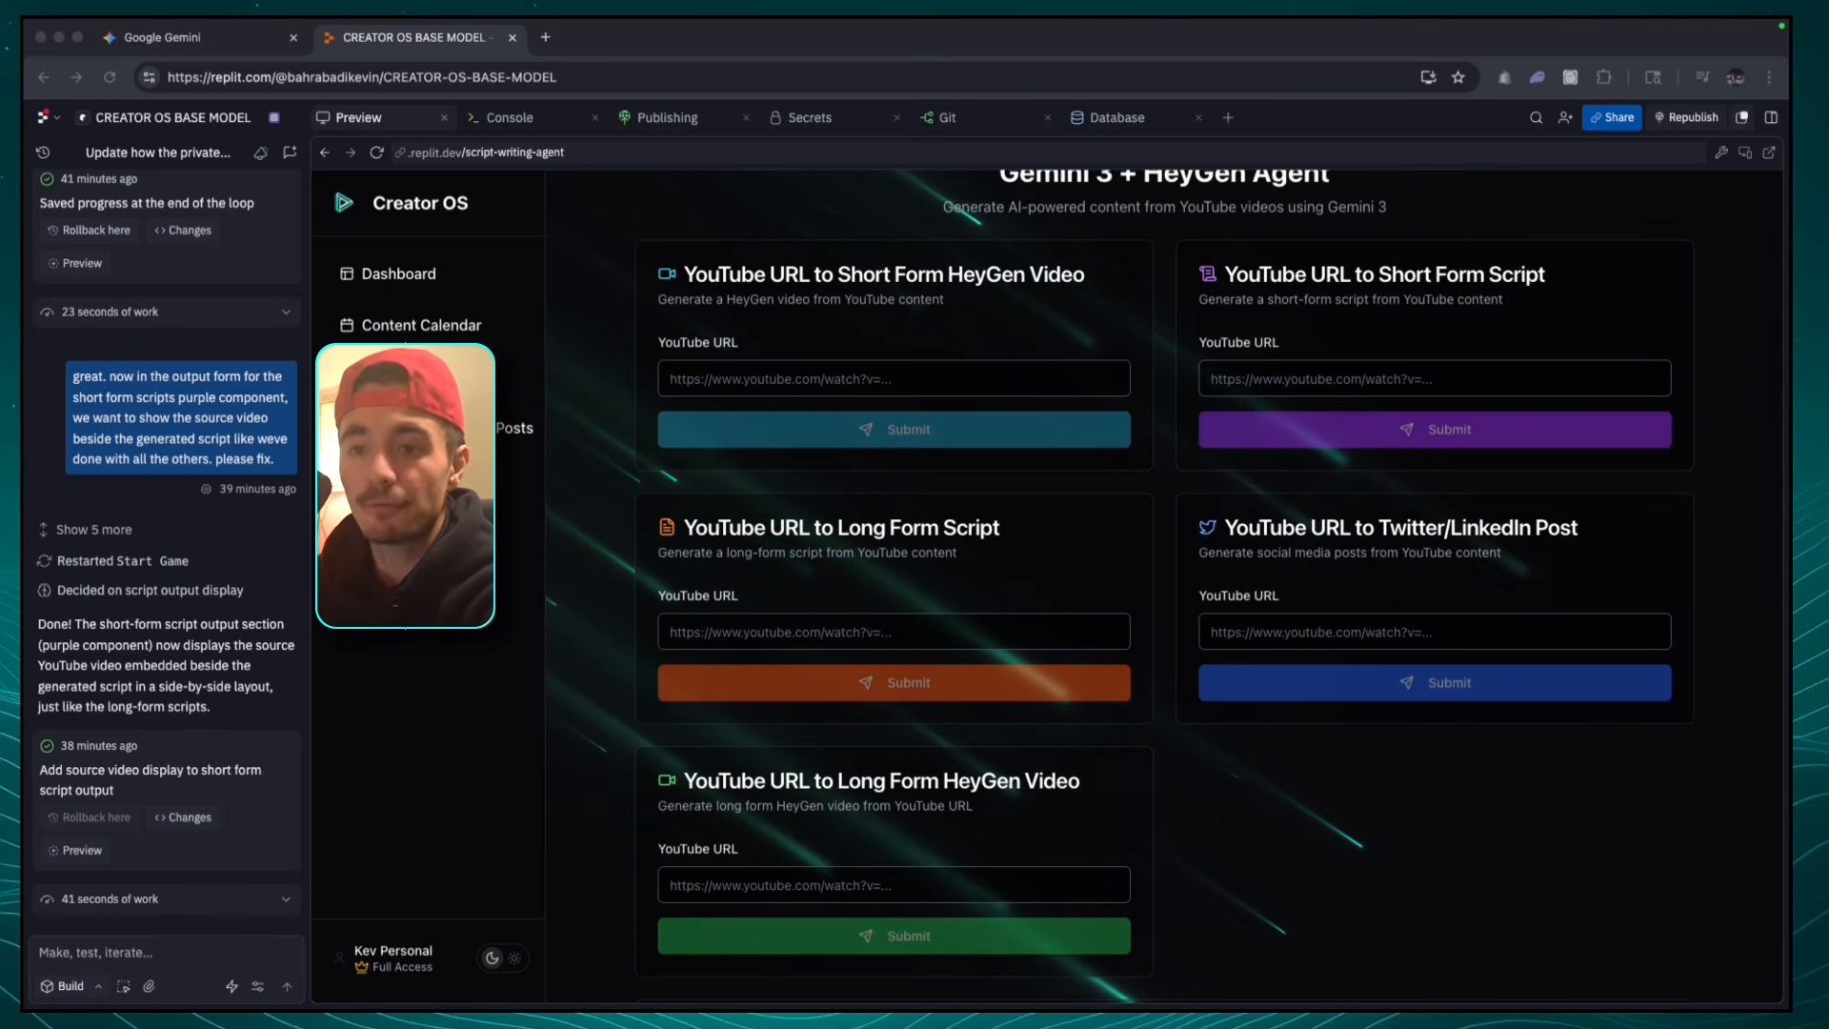
click(954, 365)
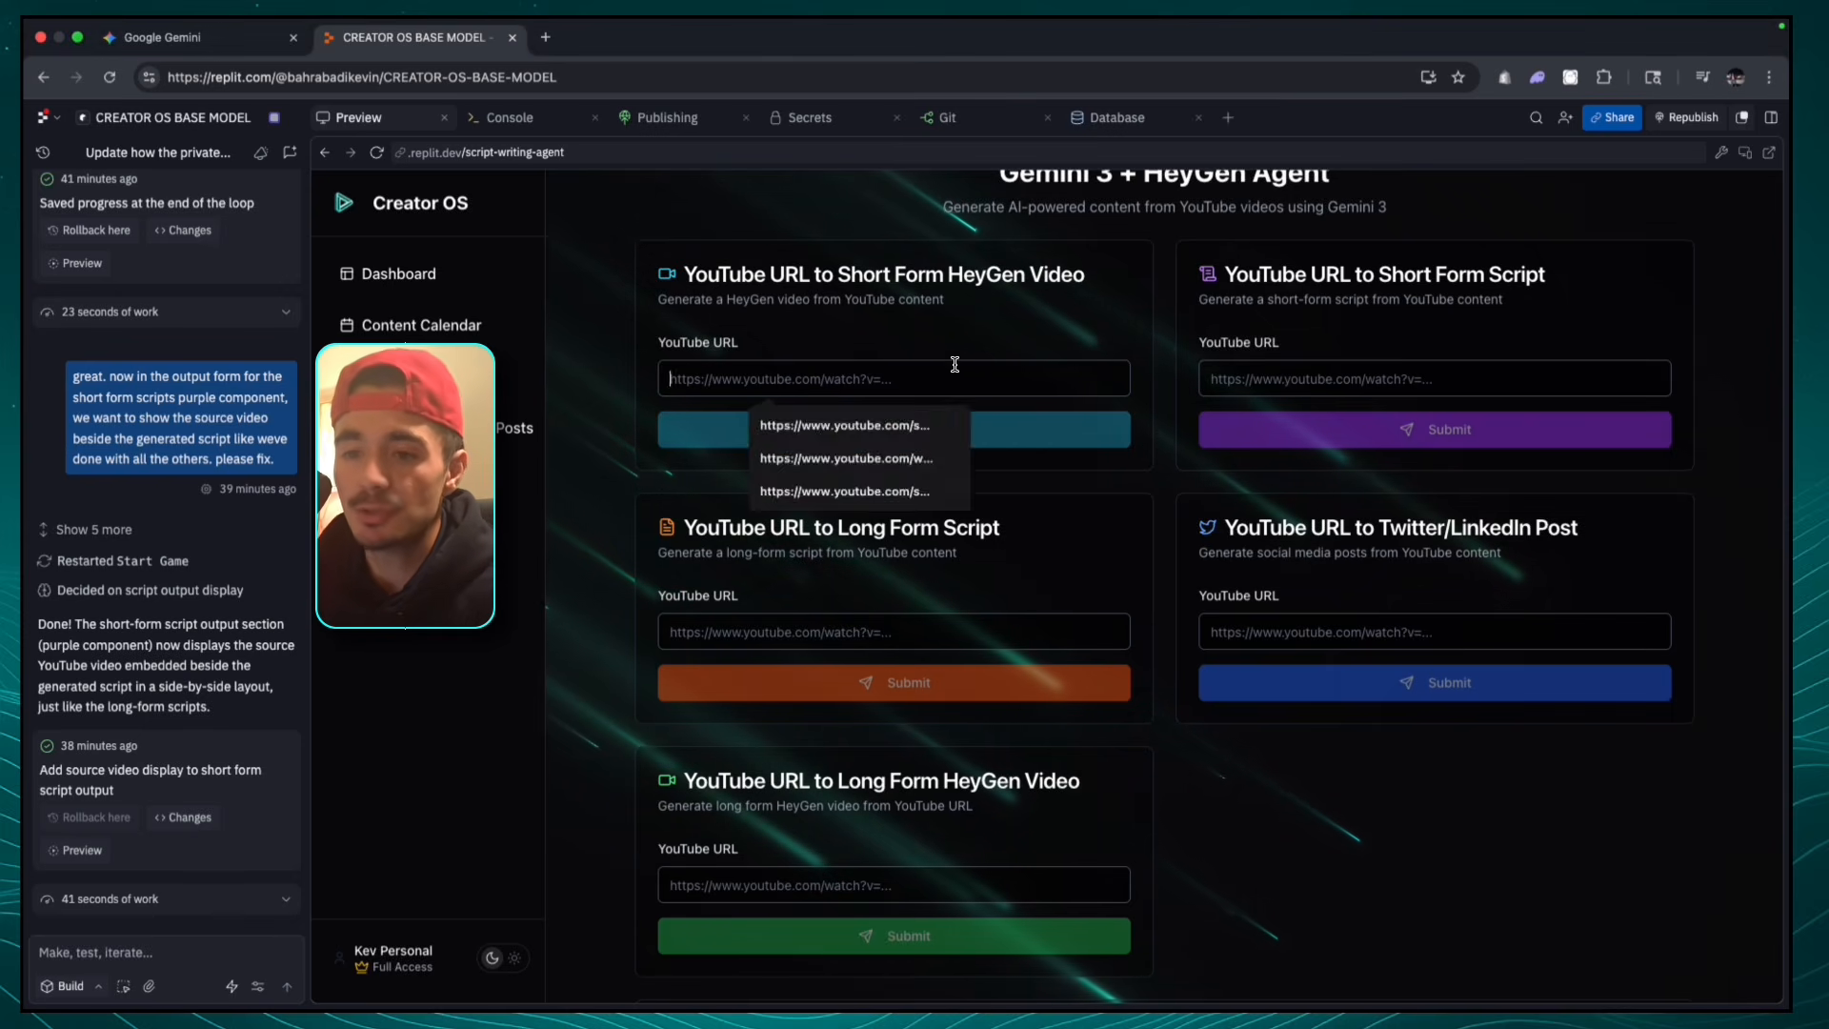
click(935, 330)
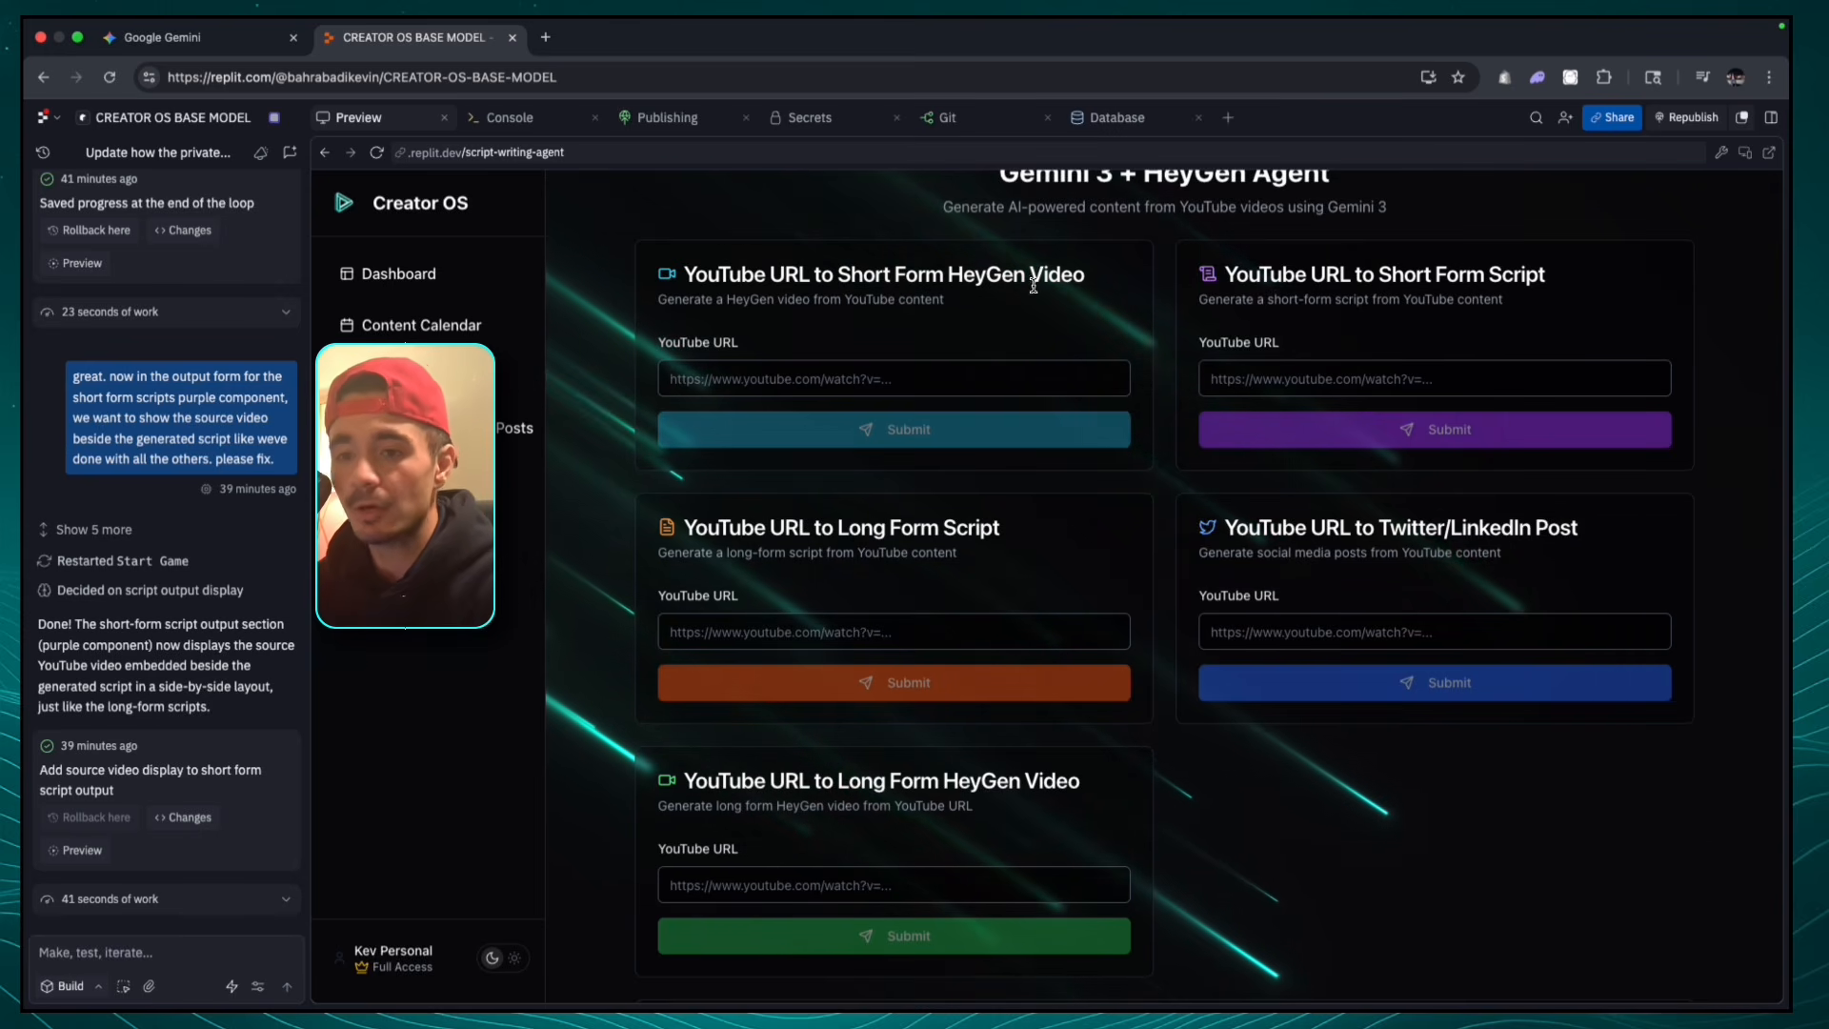
- Review the newest Video URL to New HeyGen Video result and highlight its post caption about memorizing n8n nodes
scroll(1033, 277, down, 6)
scroll(929, 335, up, 8)
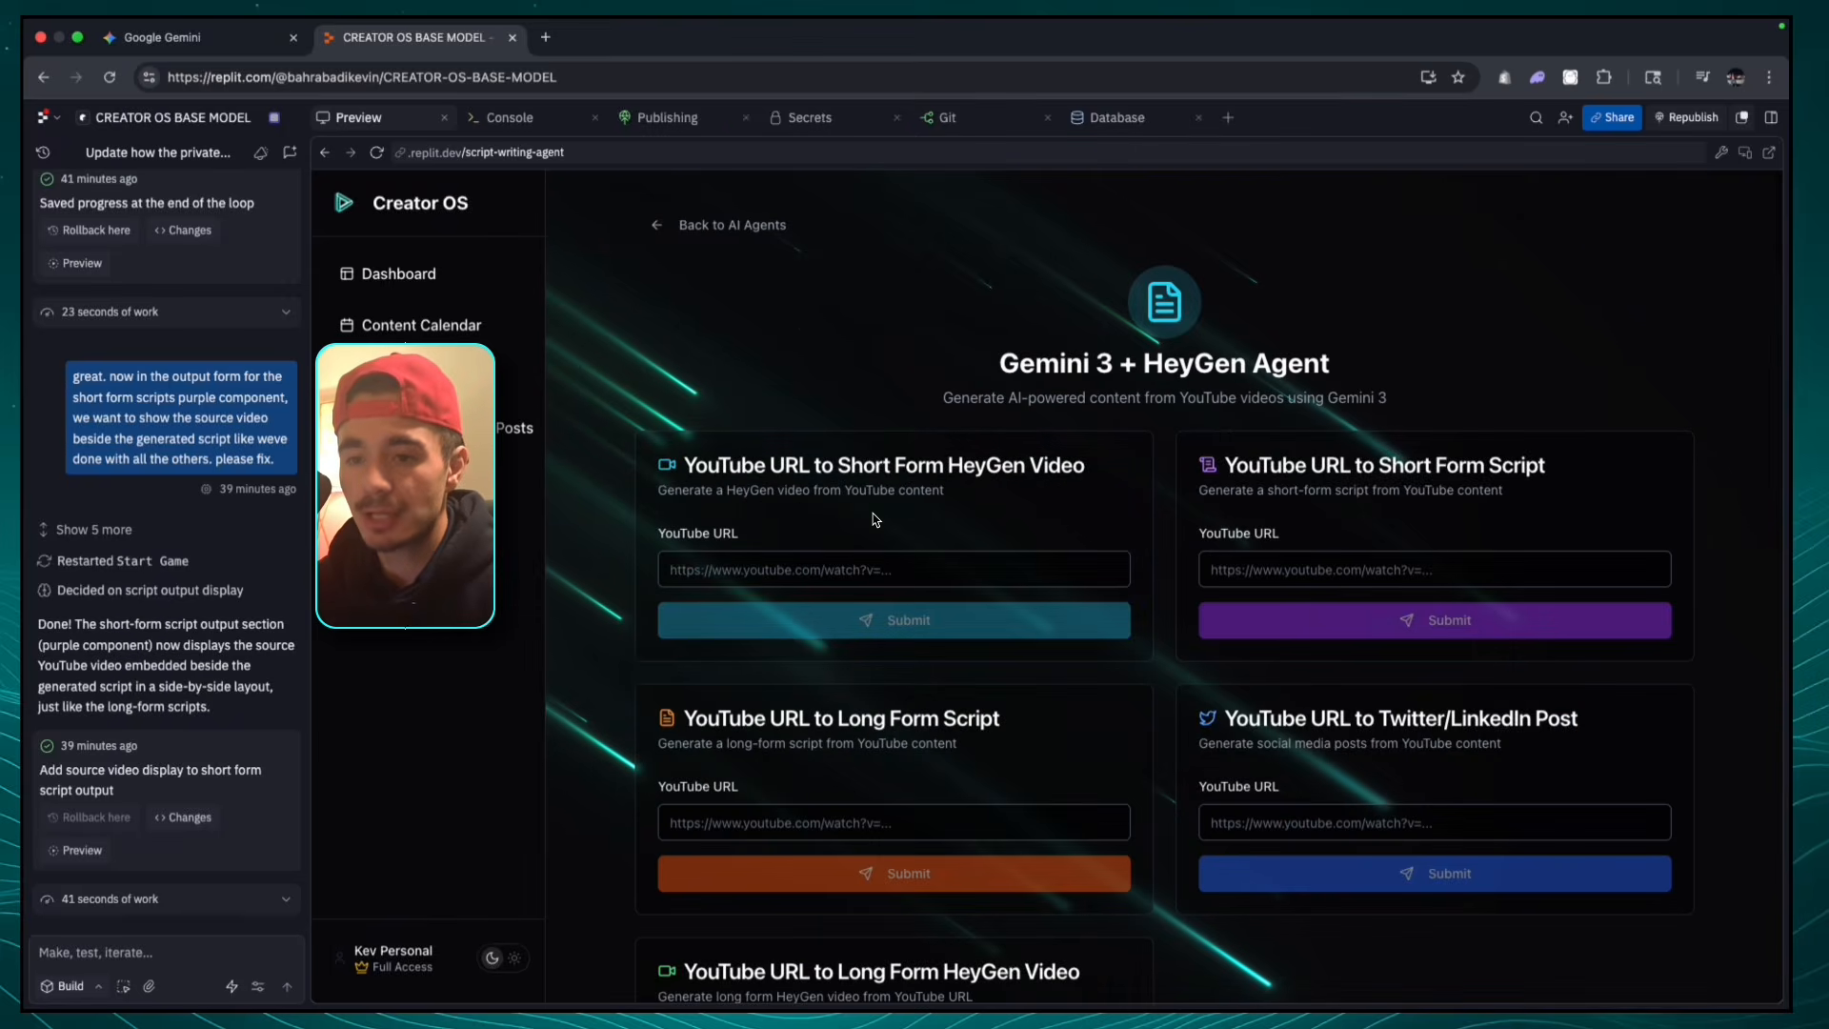
scroll(909, 610, down, 8)
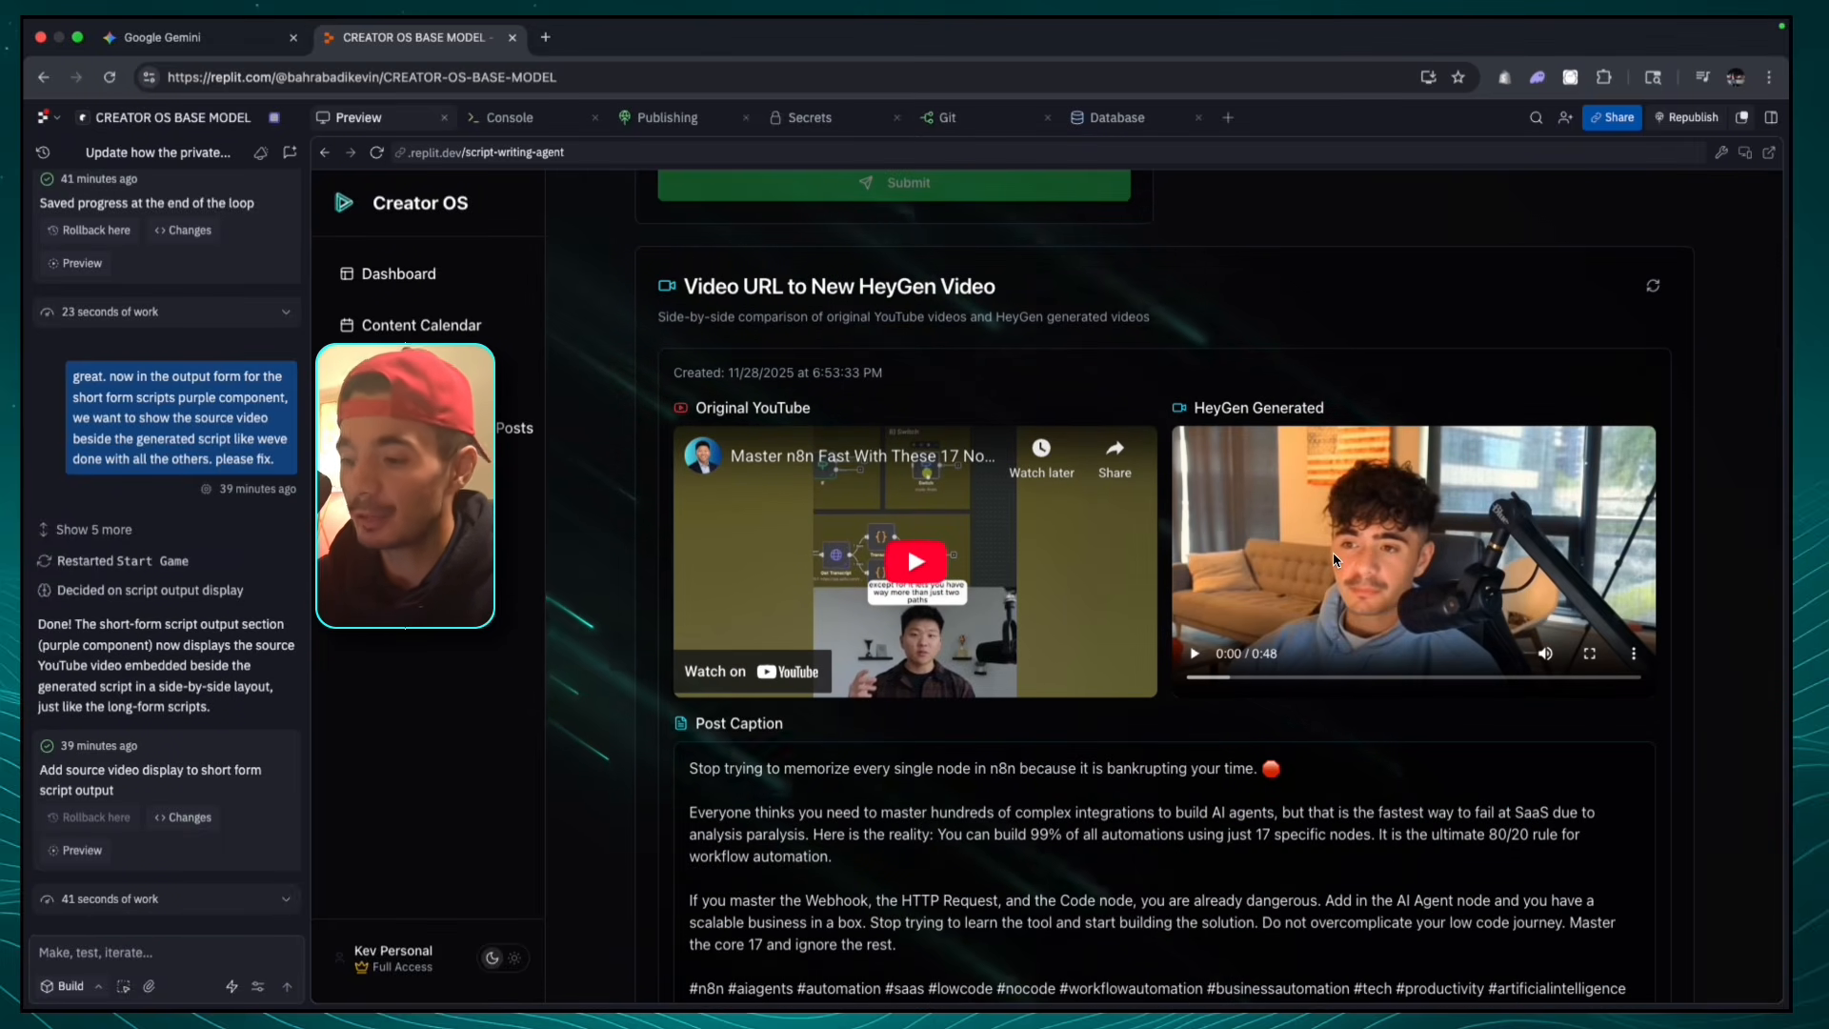
scroll(1048, 610, down, 2)
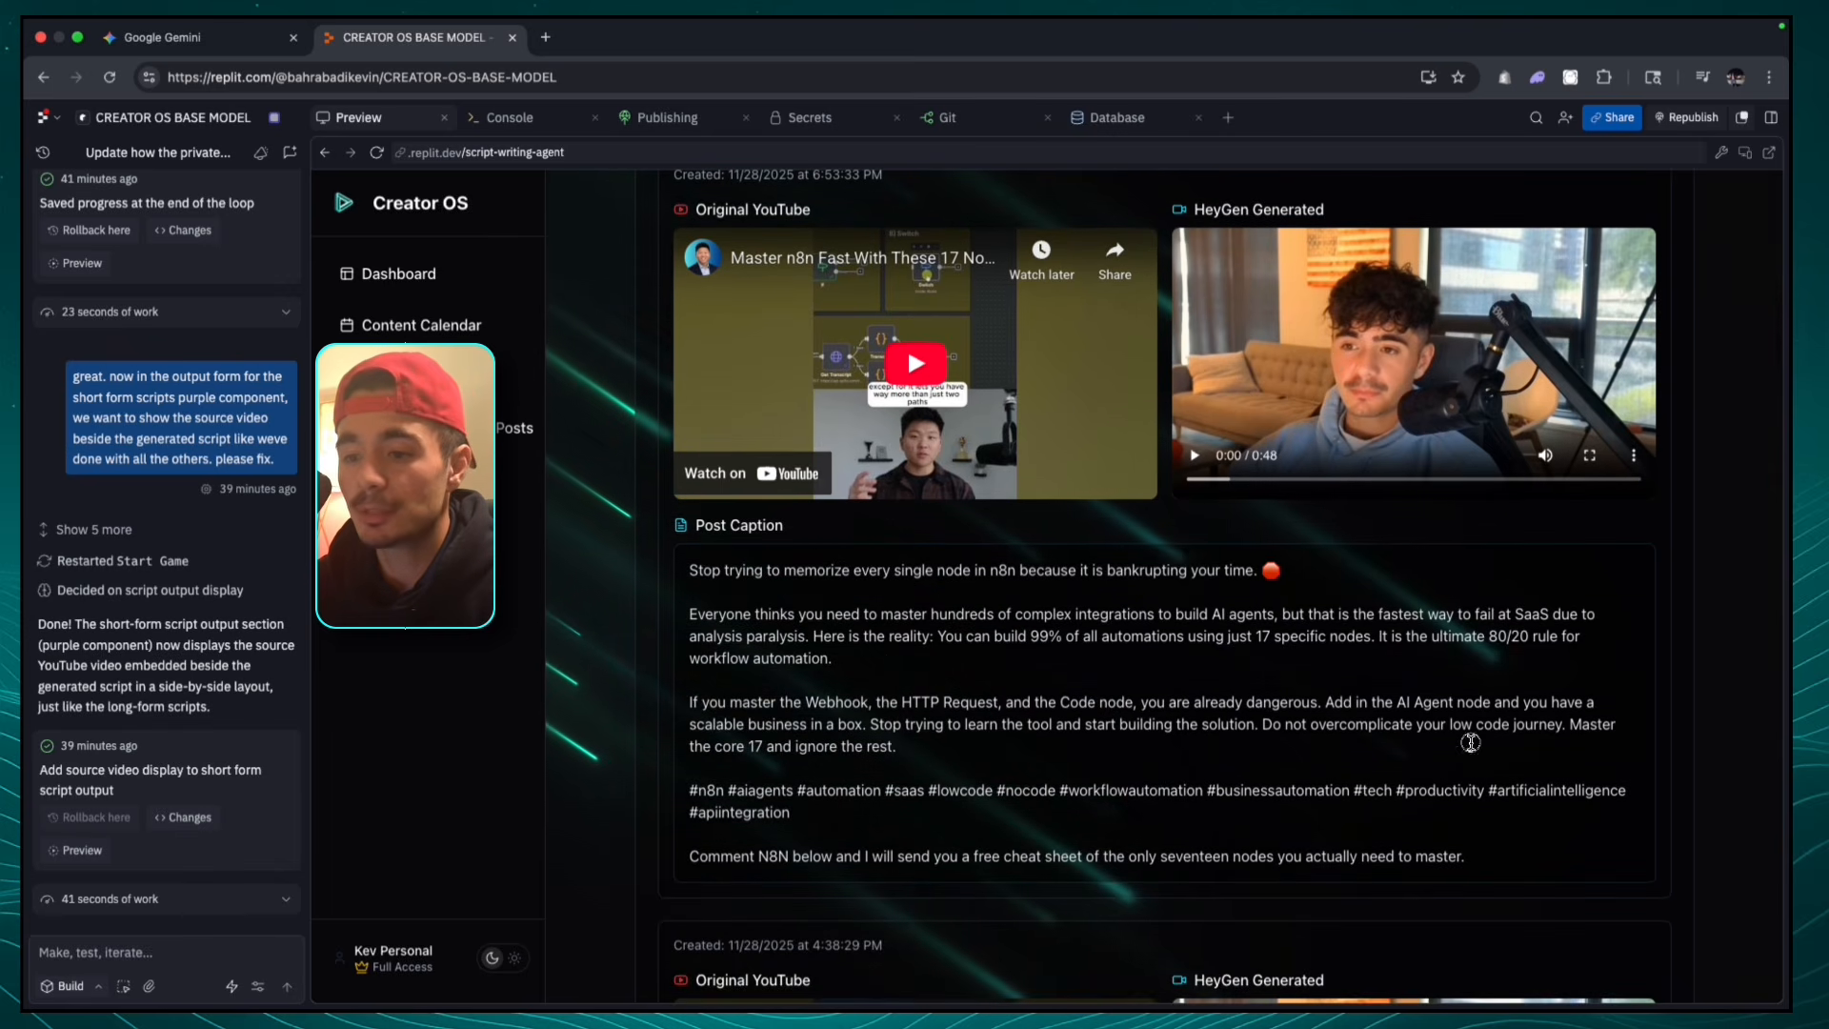
drag(687, 570, 1570, 872)
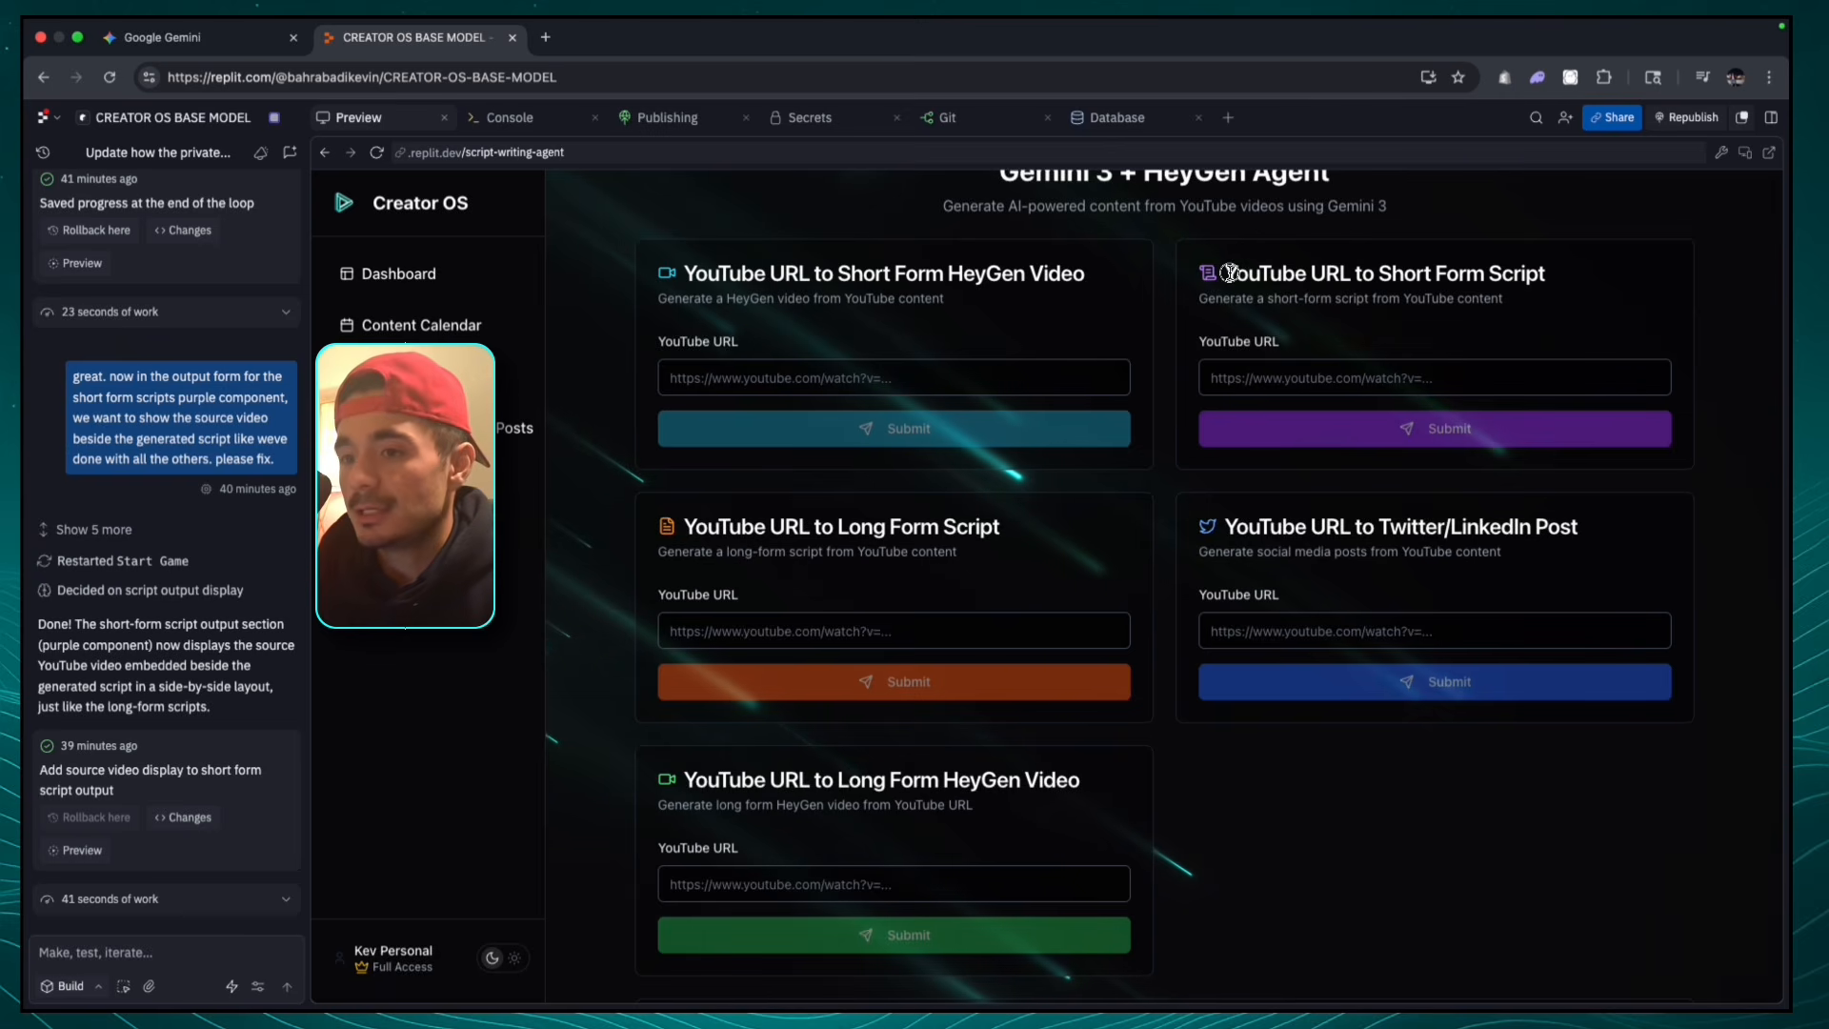
- Examine the YouTube URL to Short Form Script form and highlight the generated script in the Short Form Scripts output
drag(1229, 274, 1370, 277)
click(1590, 278)
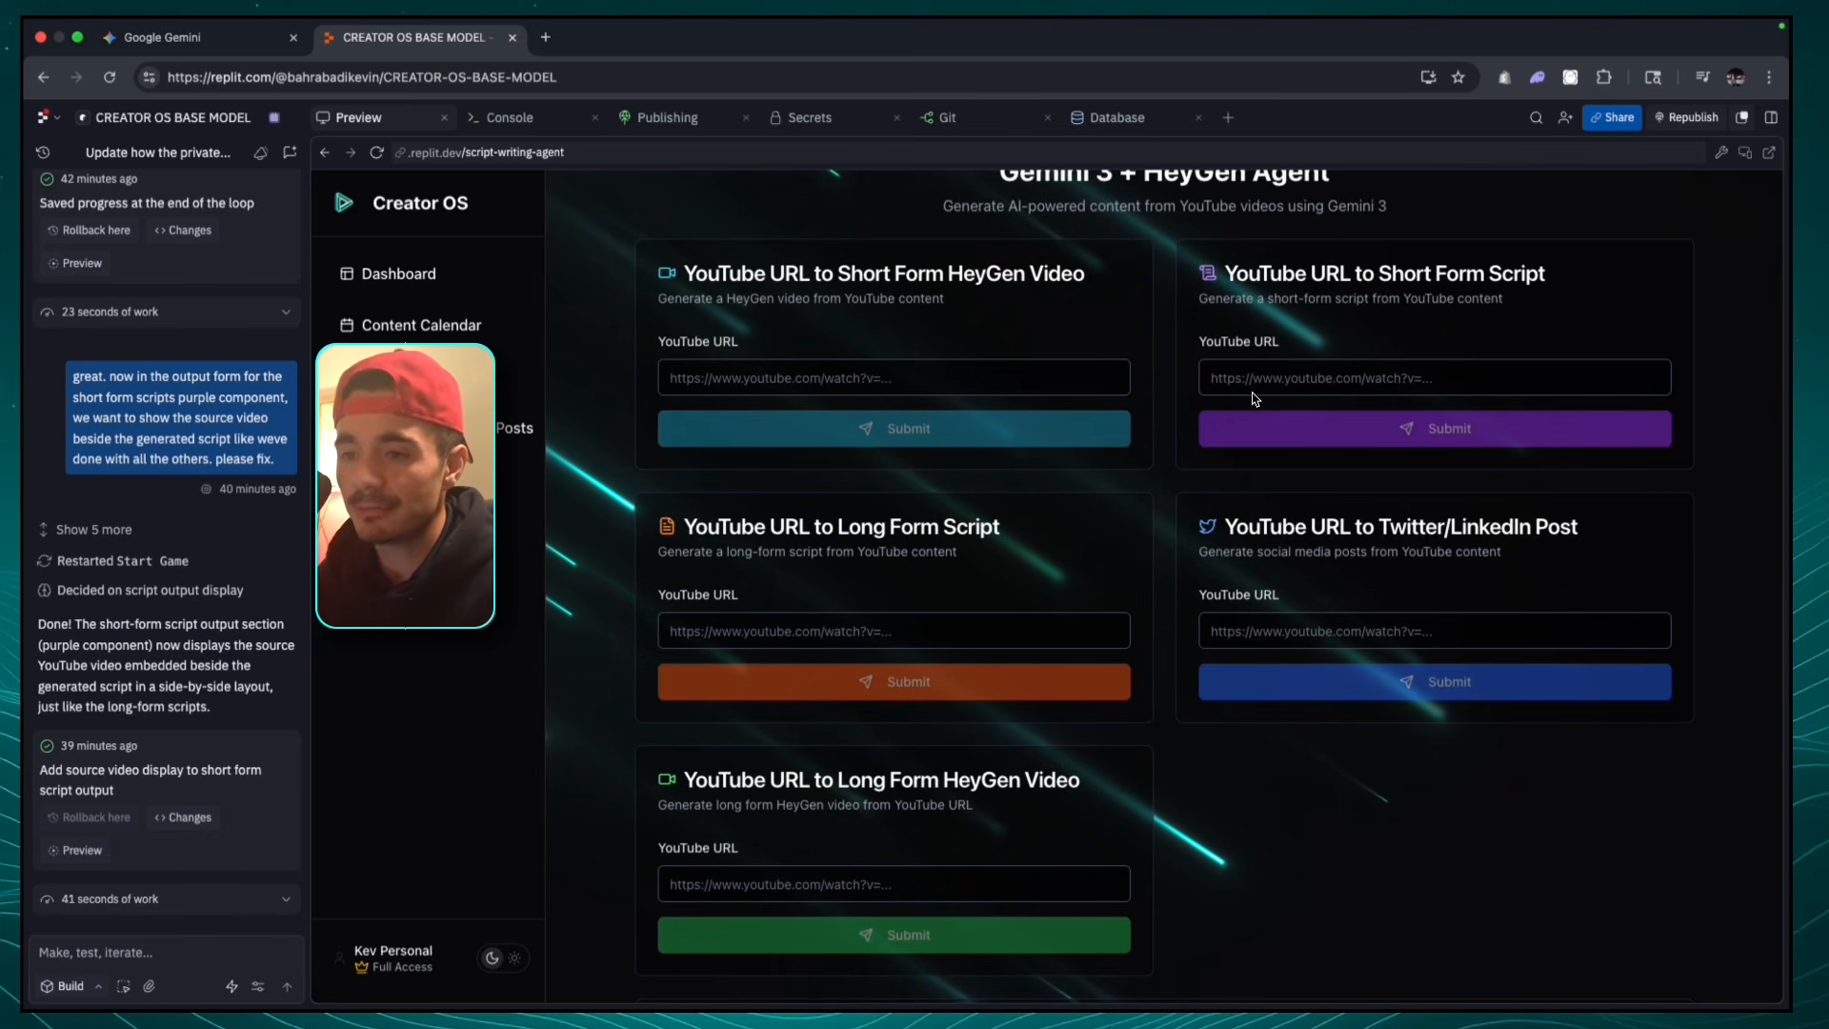
click(1292, 381)
scroll(1162, 365, down, 15)
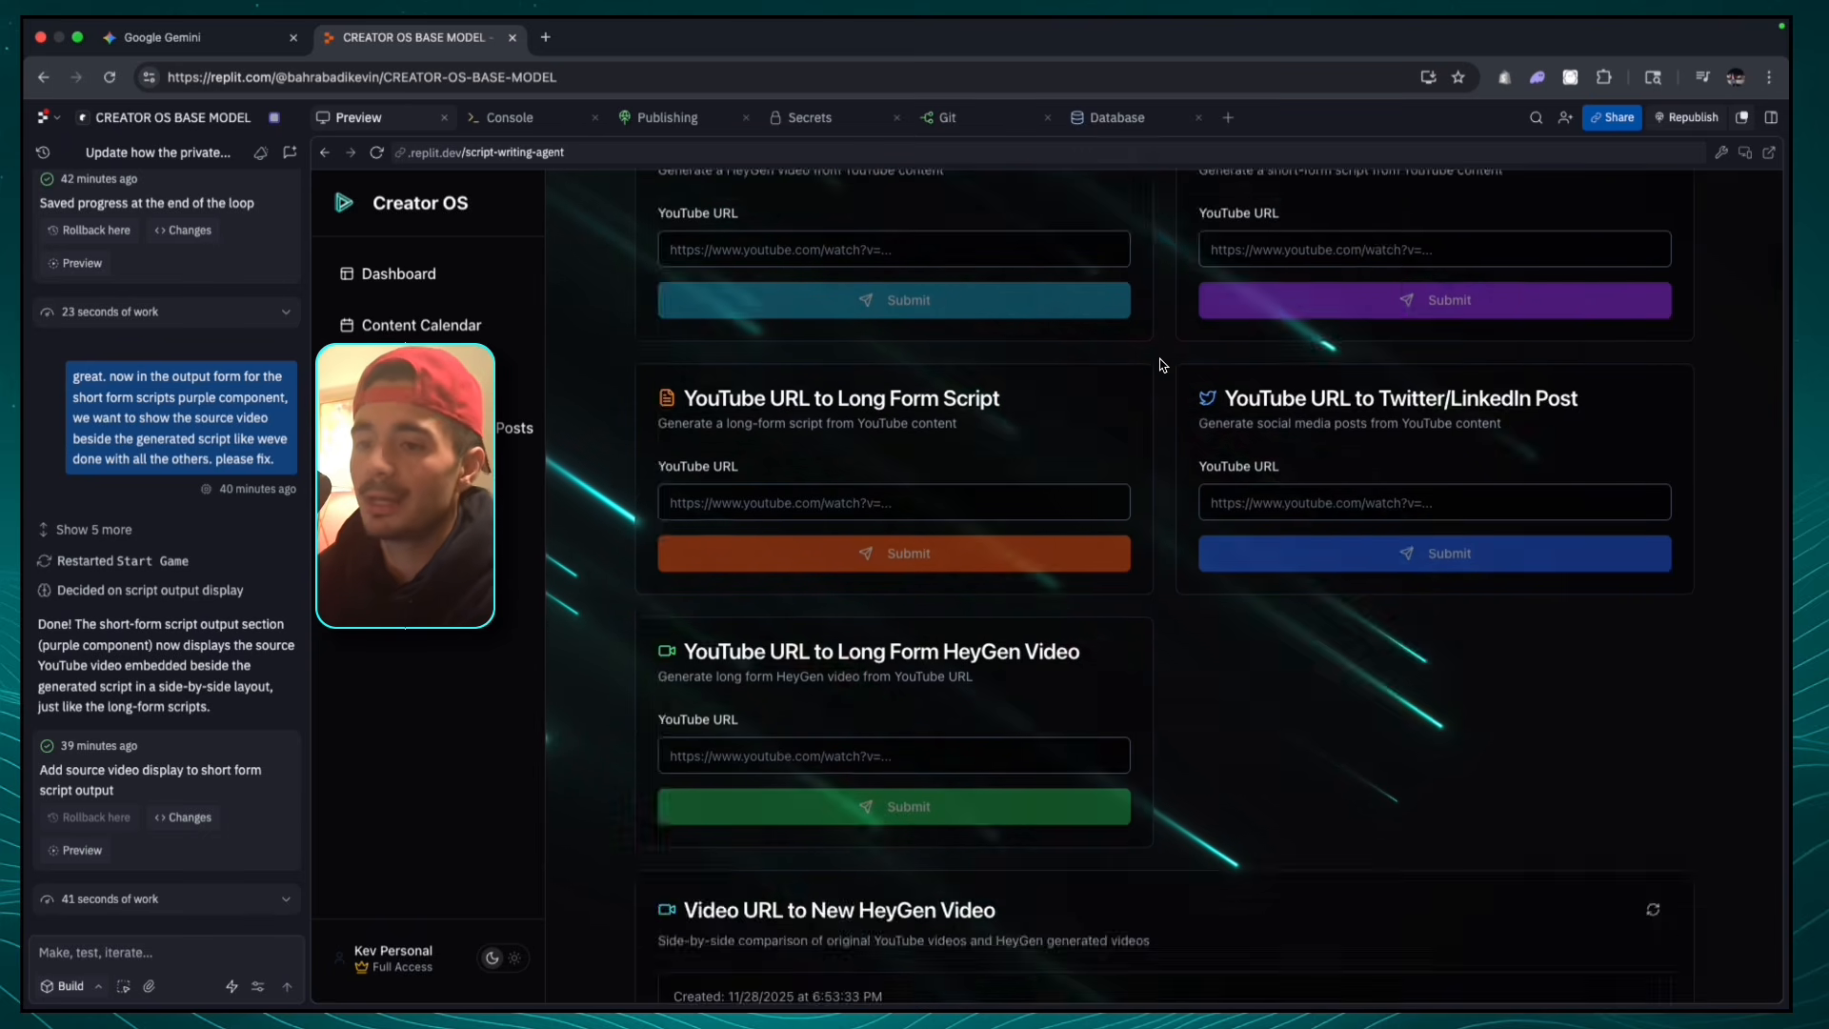
scroll(1181, 352, down, 10)
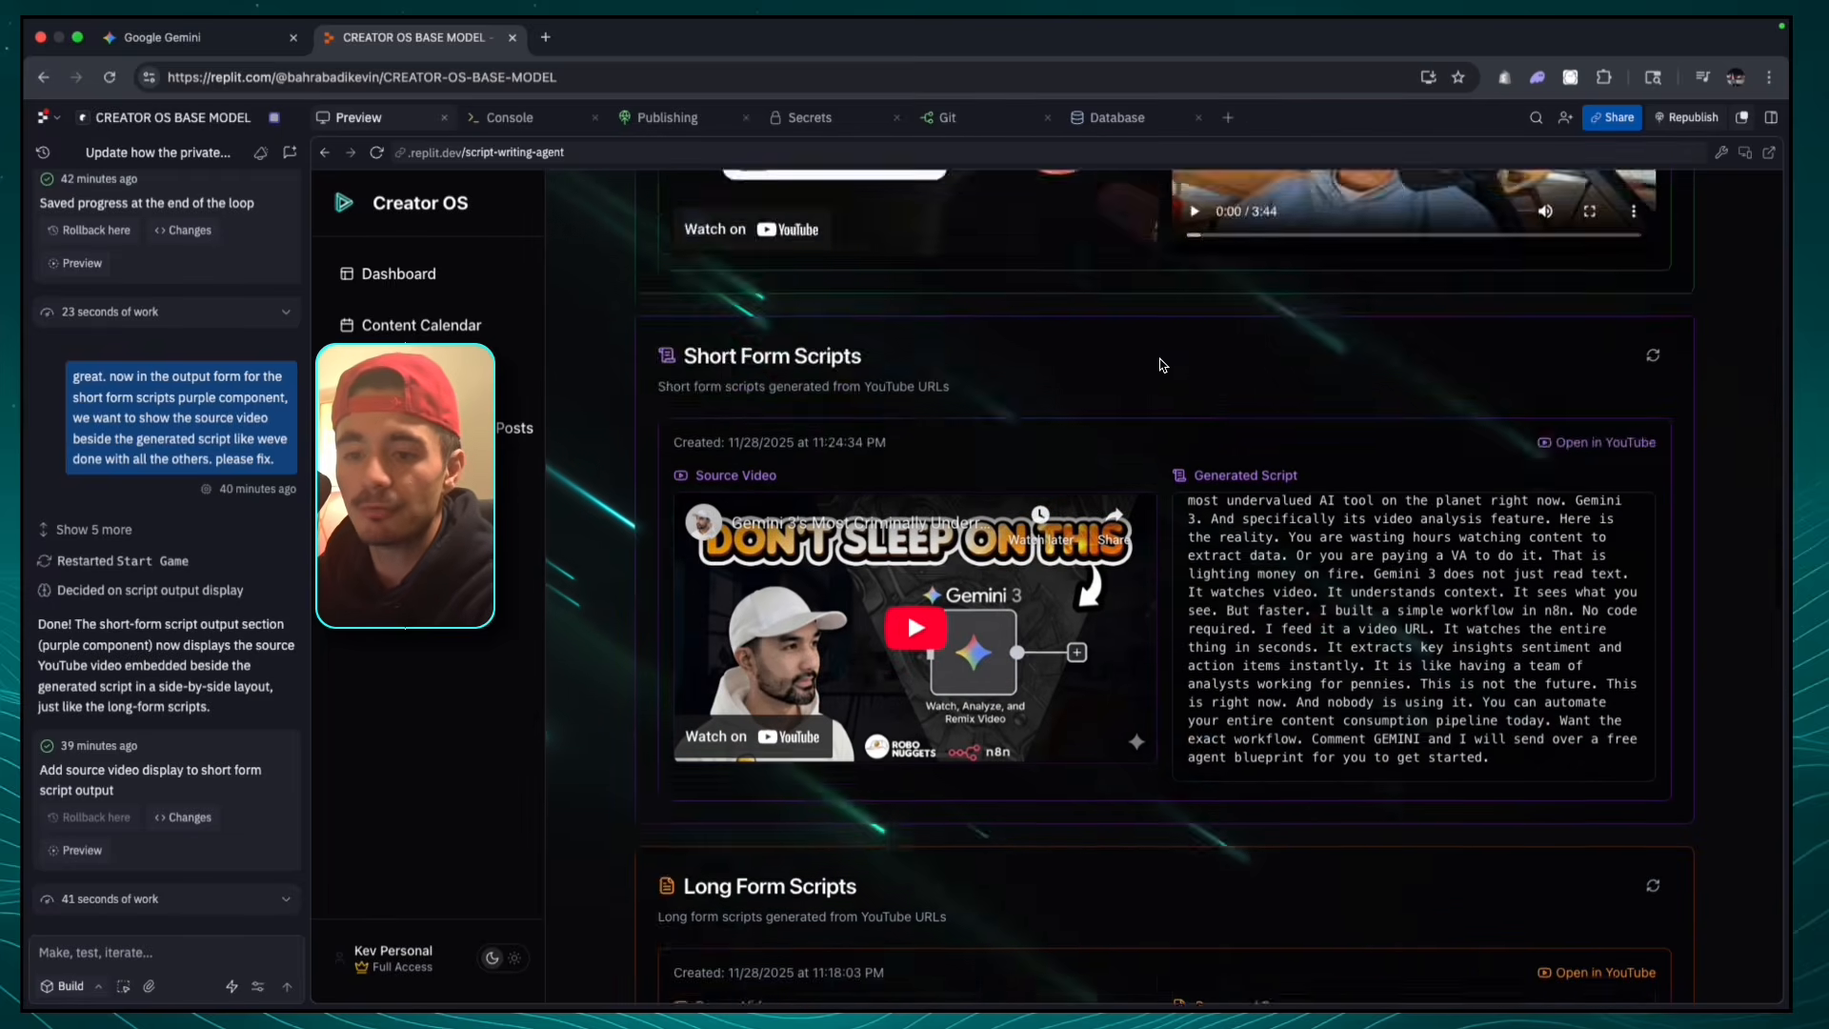
scroll(1226, 342, up, 1)
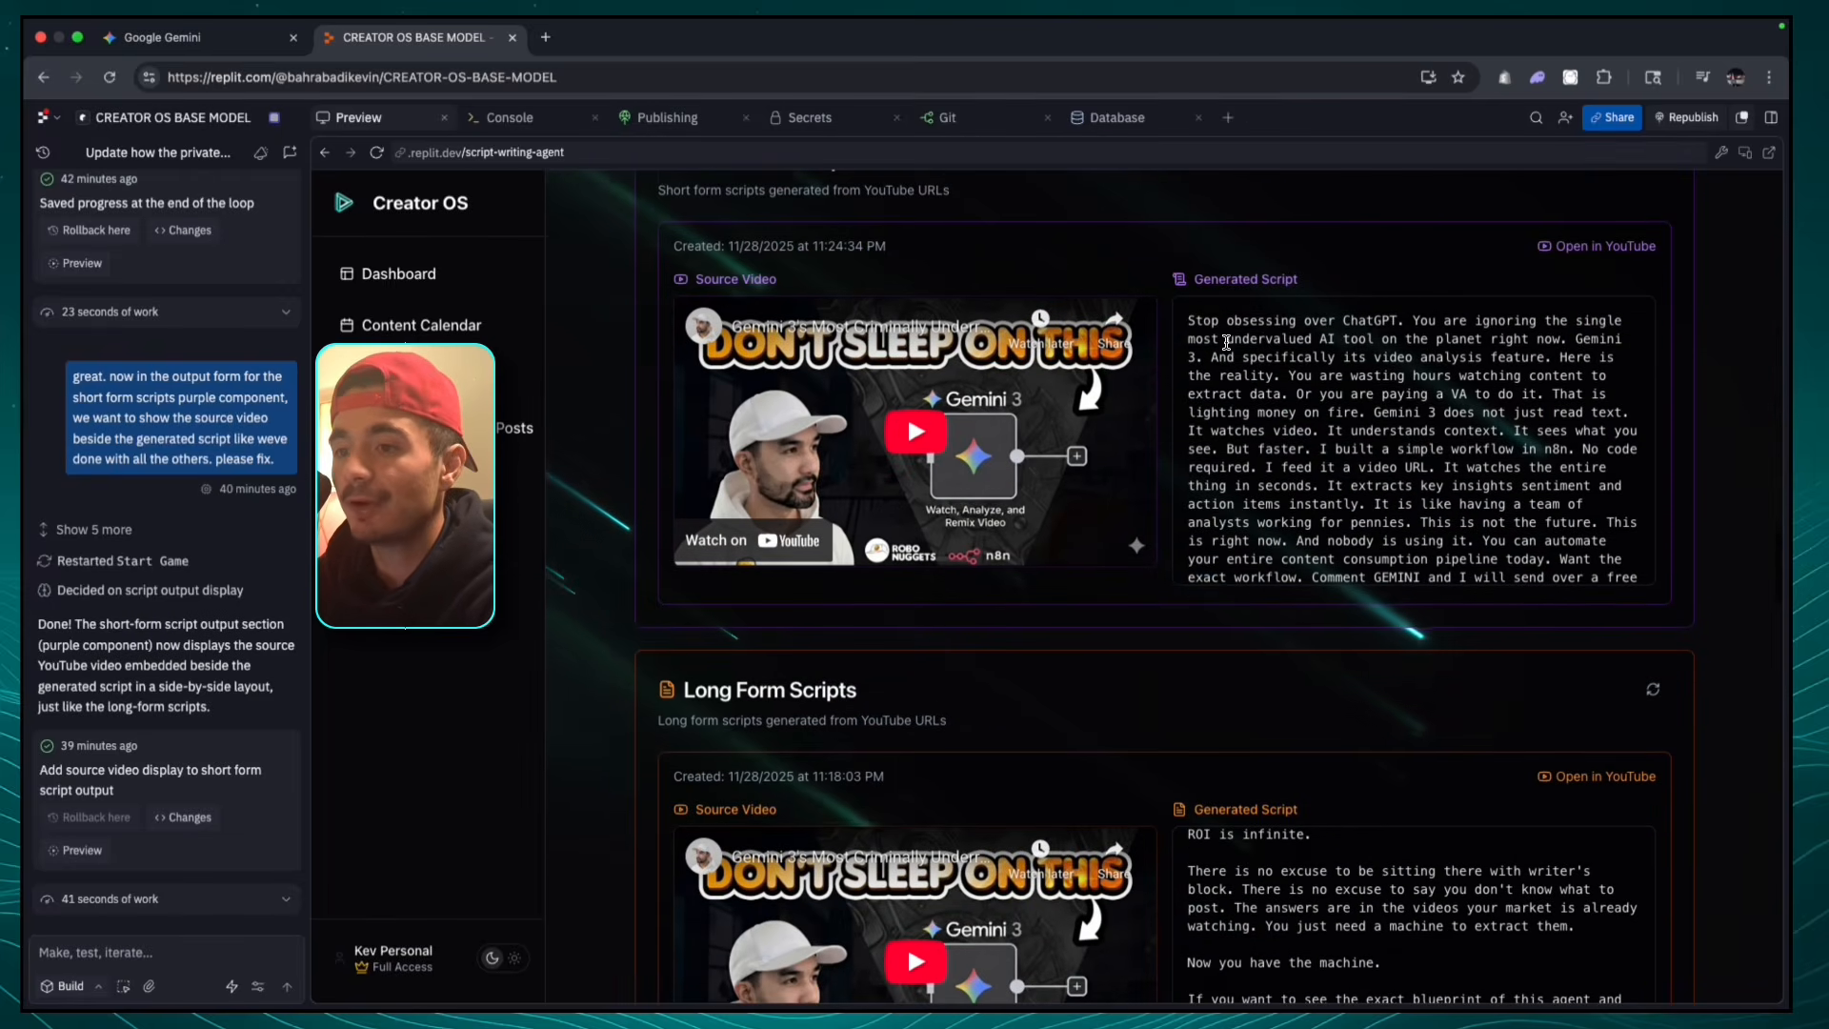
drag(1243, 324, 1555, 572)
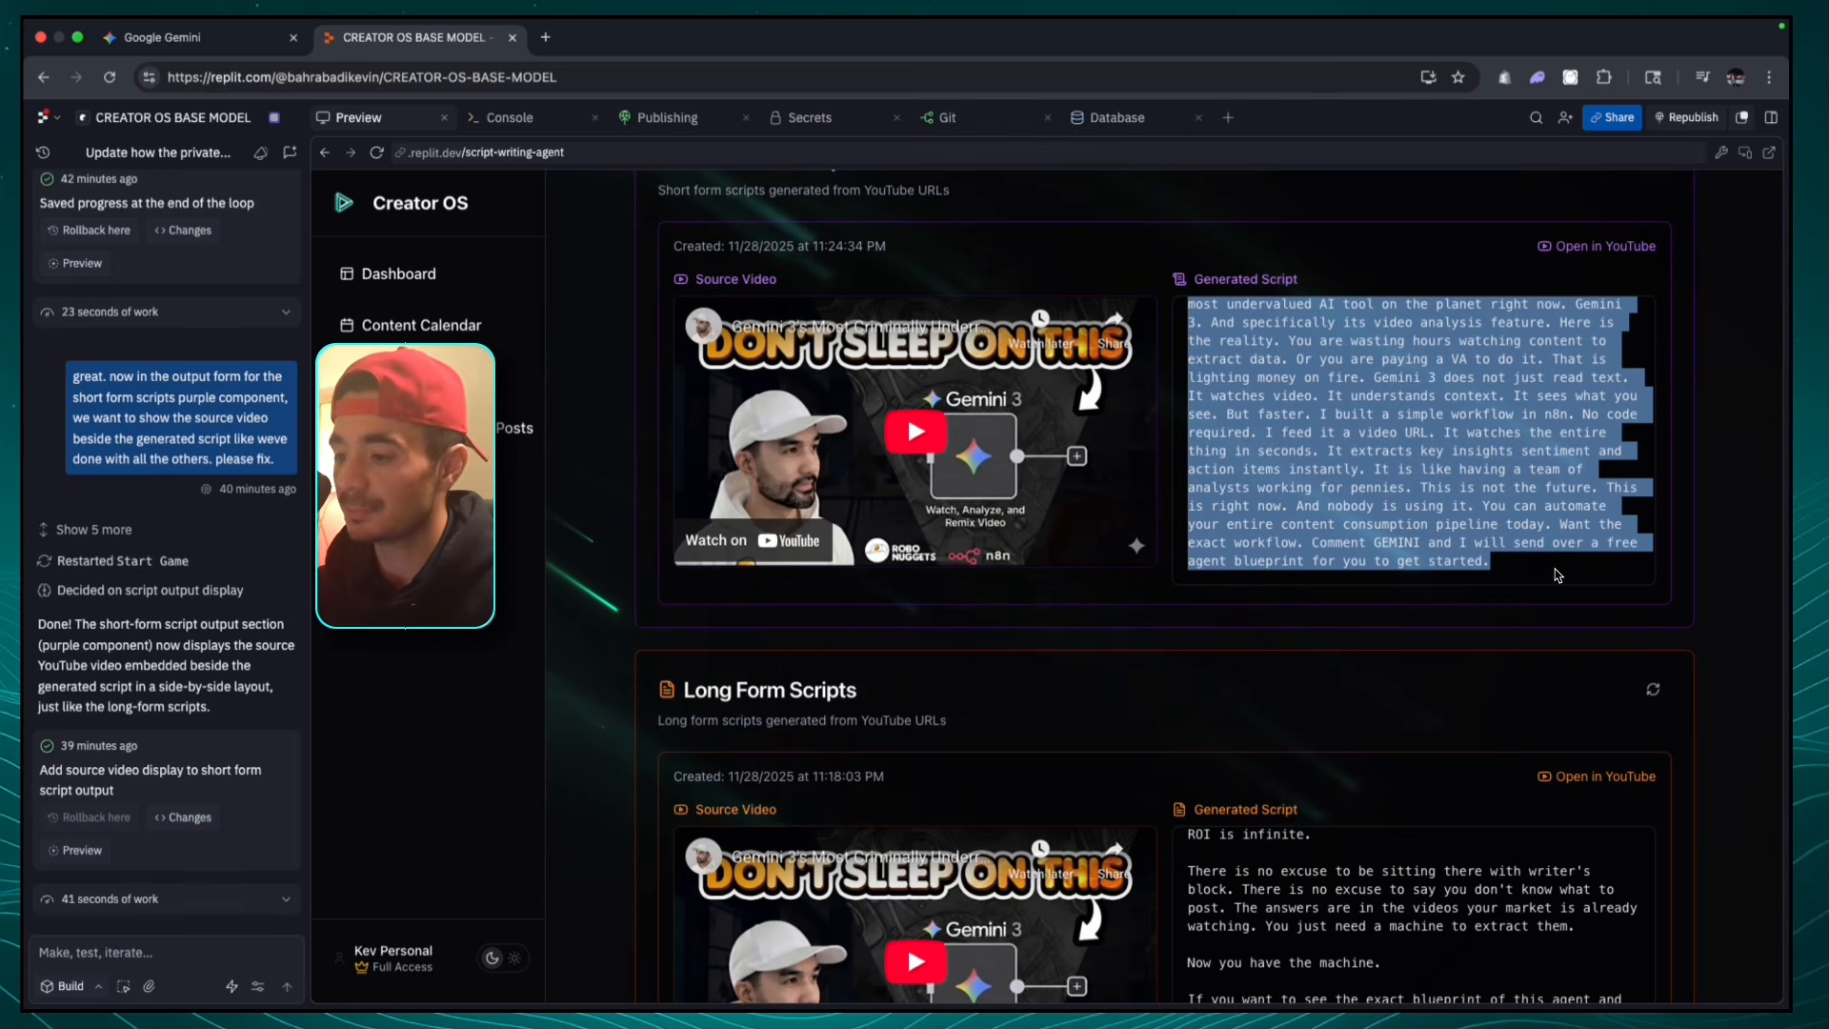
- Examine the YouTube URL to Long Form Script form and read back through the generated script in the Long Form Scripts output
scroll(1333, 429, up, 15)
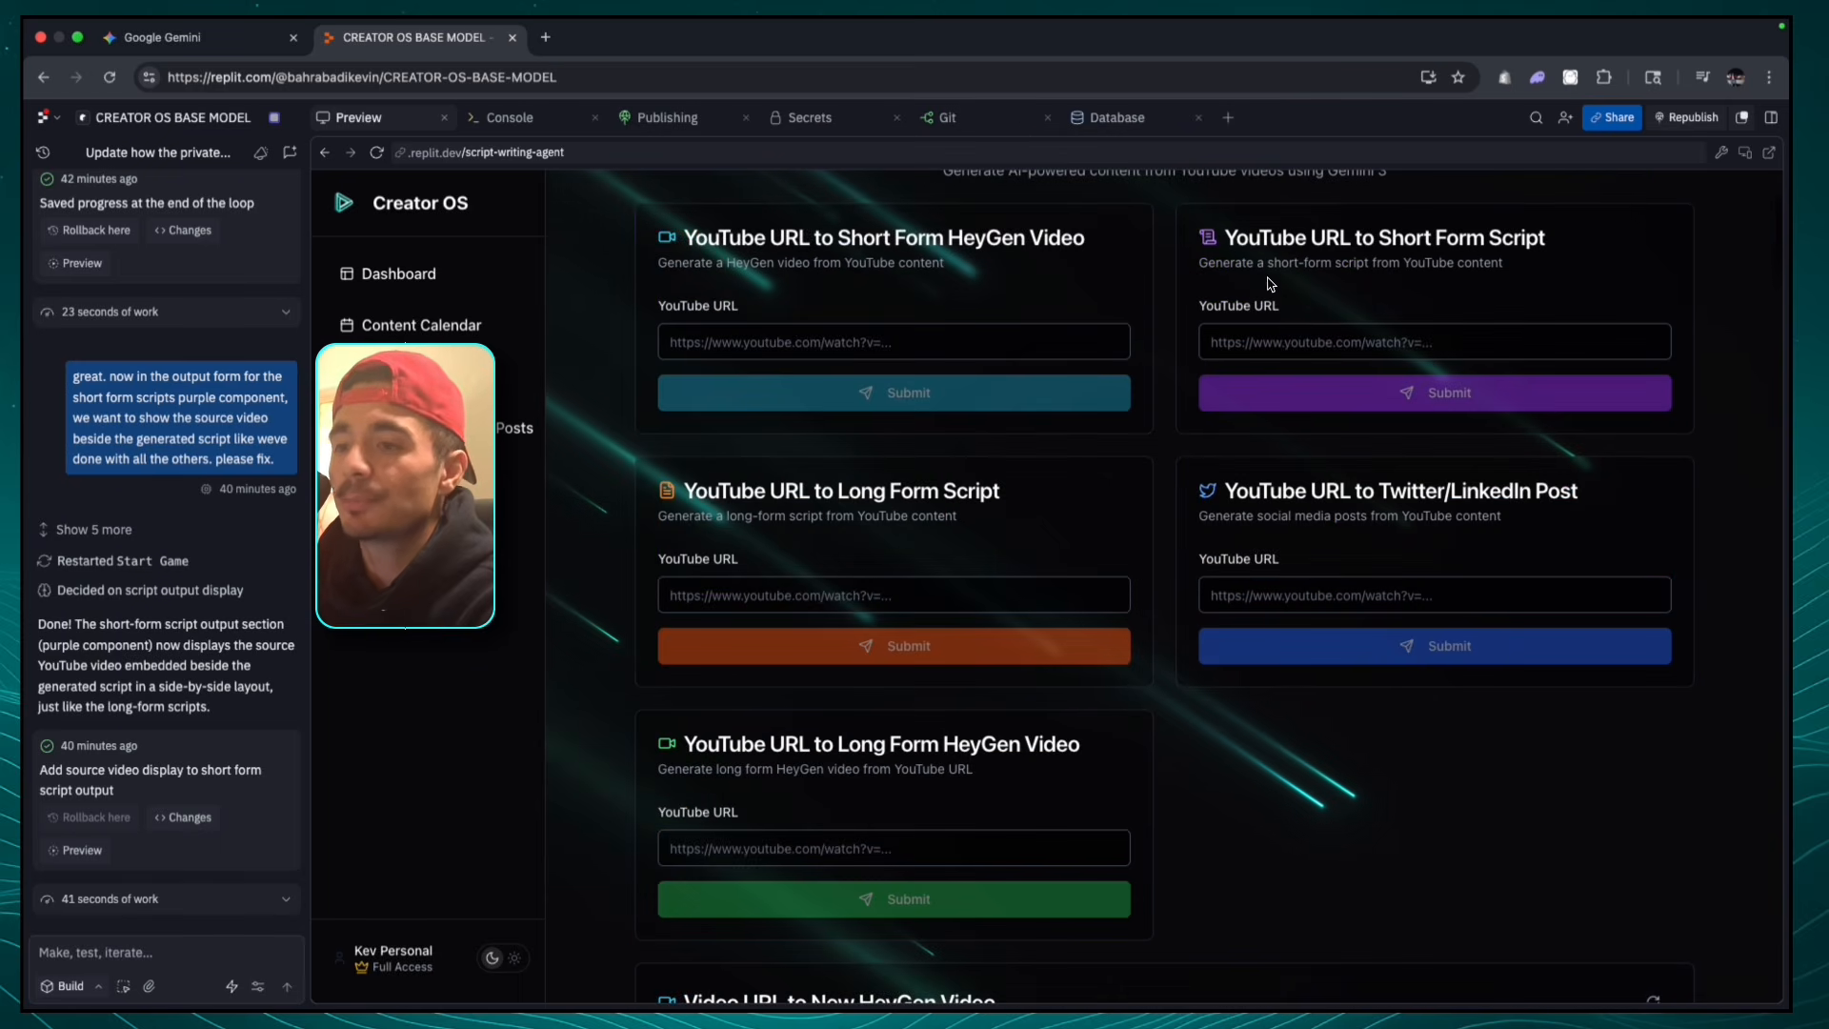
drag(1374, 238, 1226, 238)
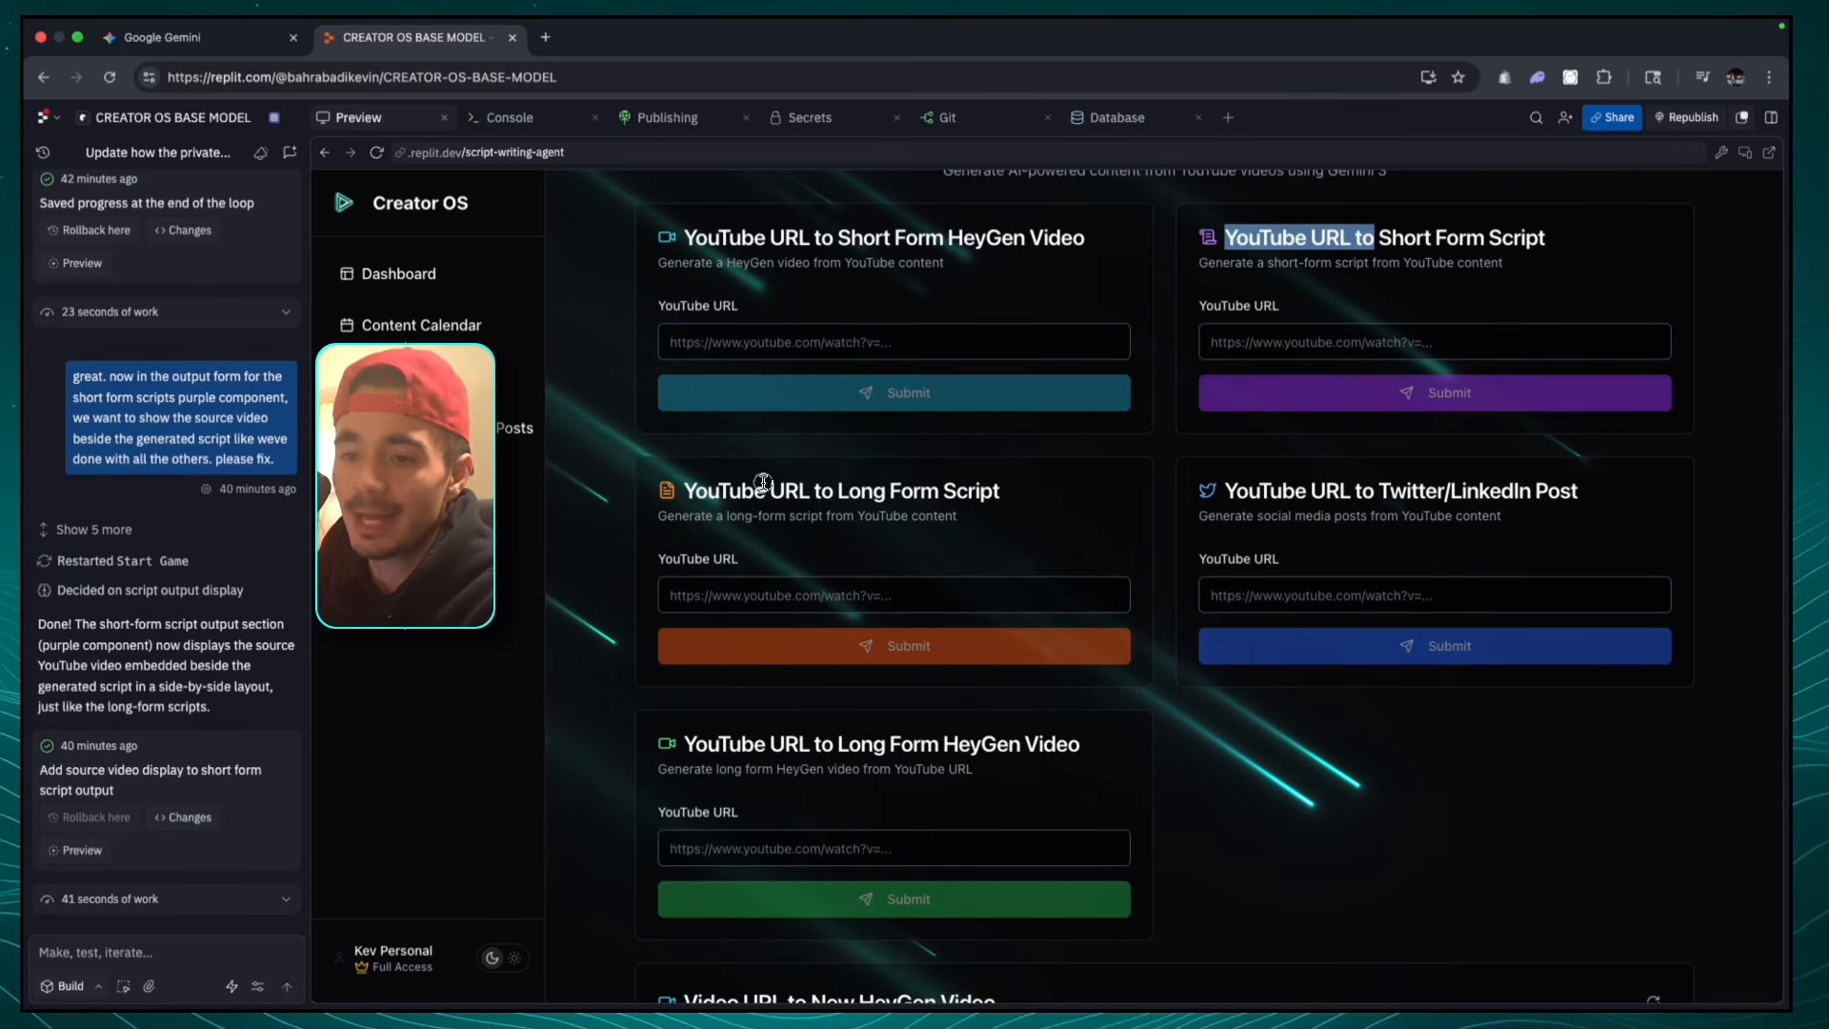
drag(763, 483, 1107, 498)
click(1110, 501)
scroll(1110, 502, down, 3)
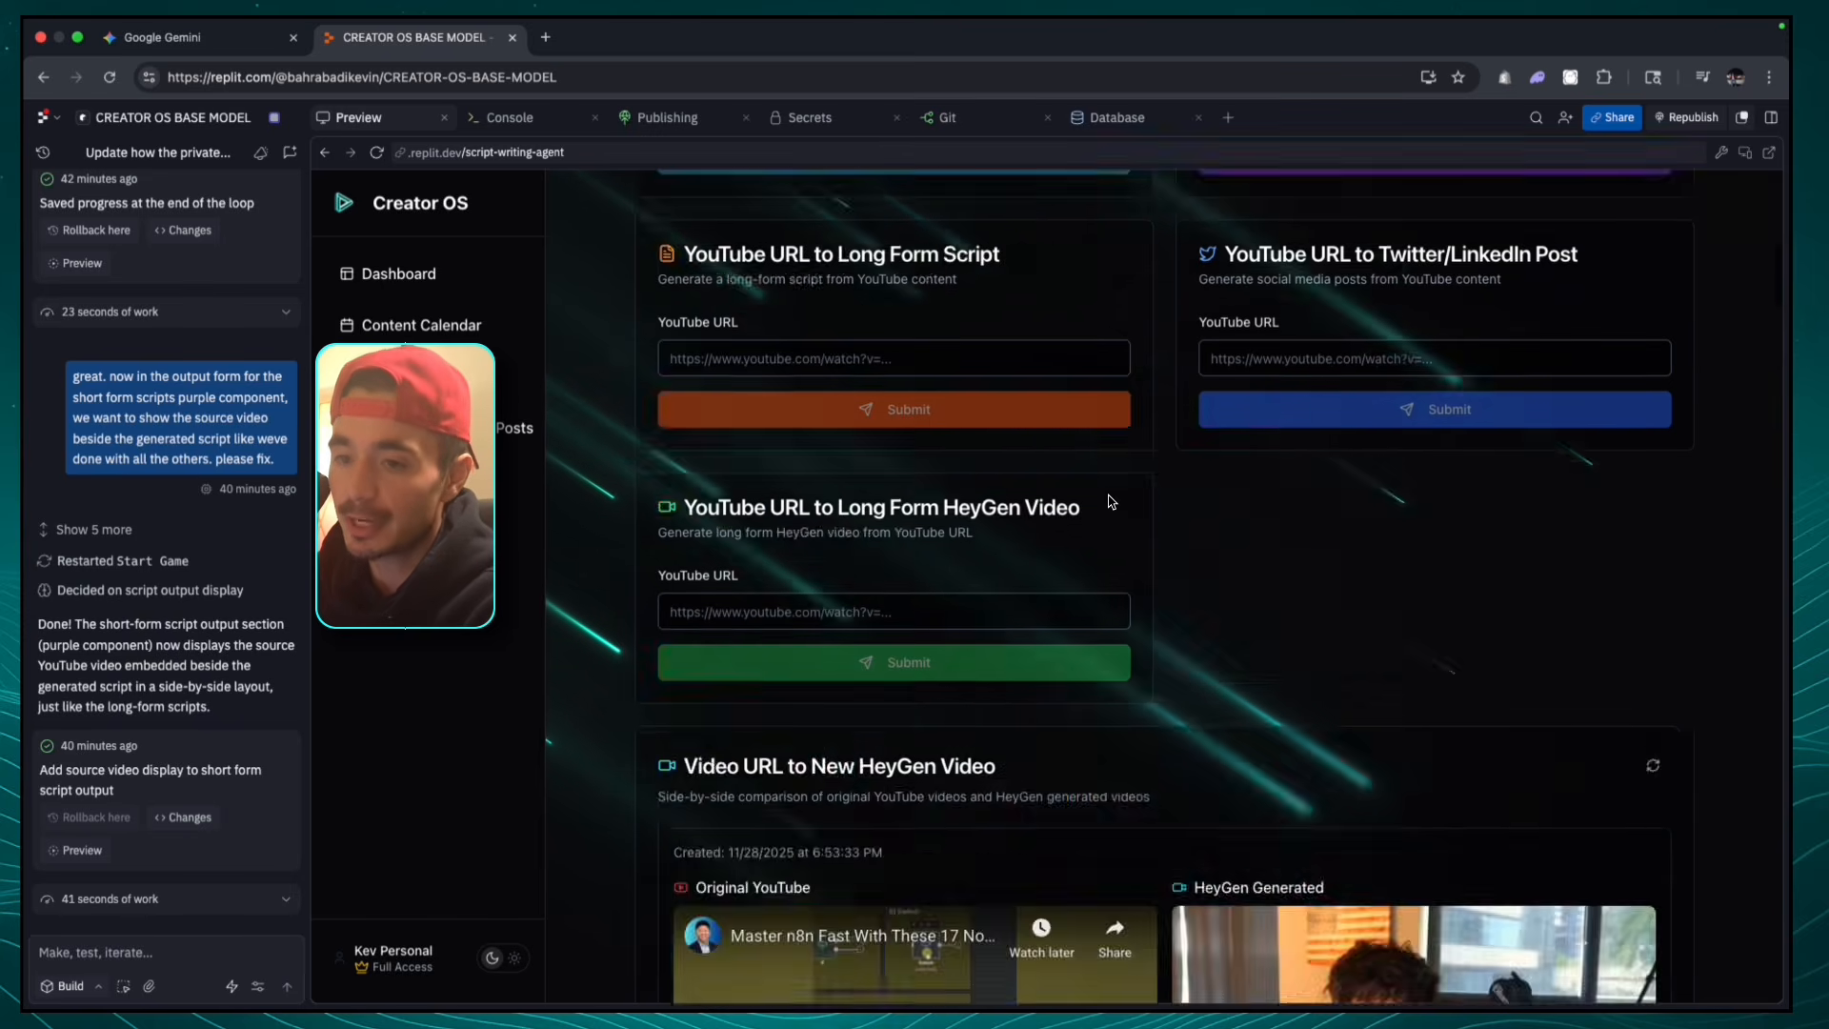
scroll(1110, 501, down, 20)
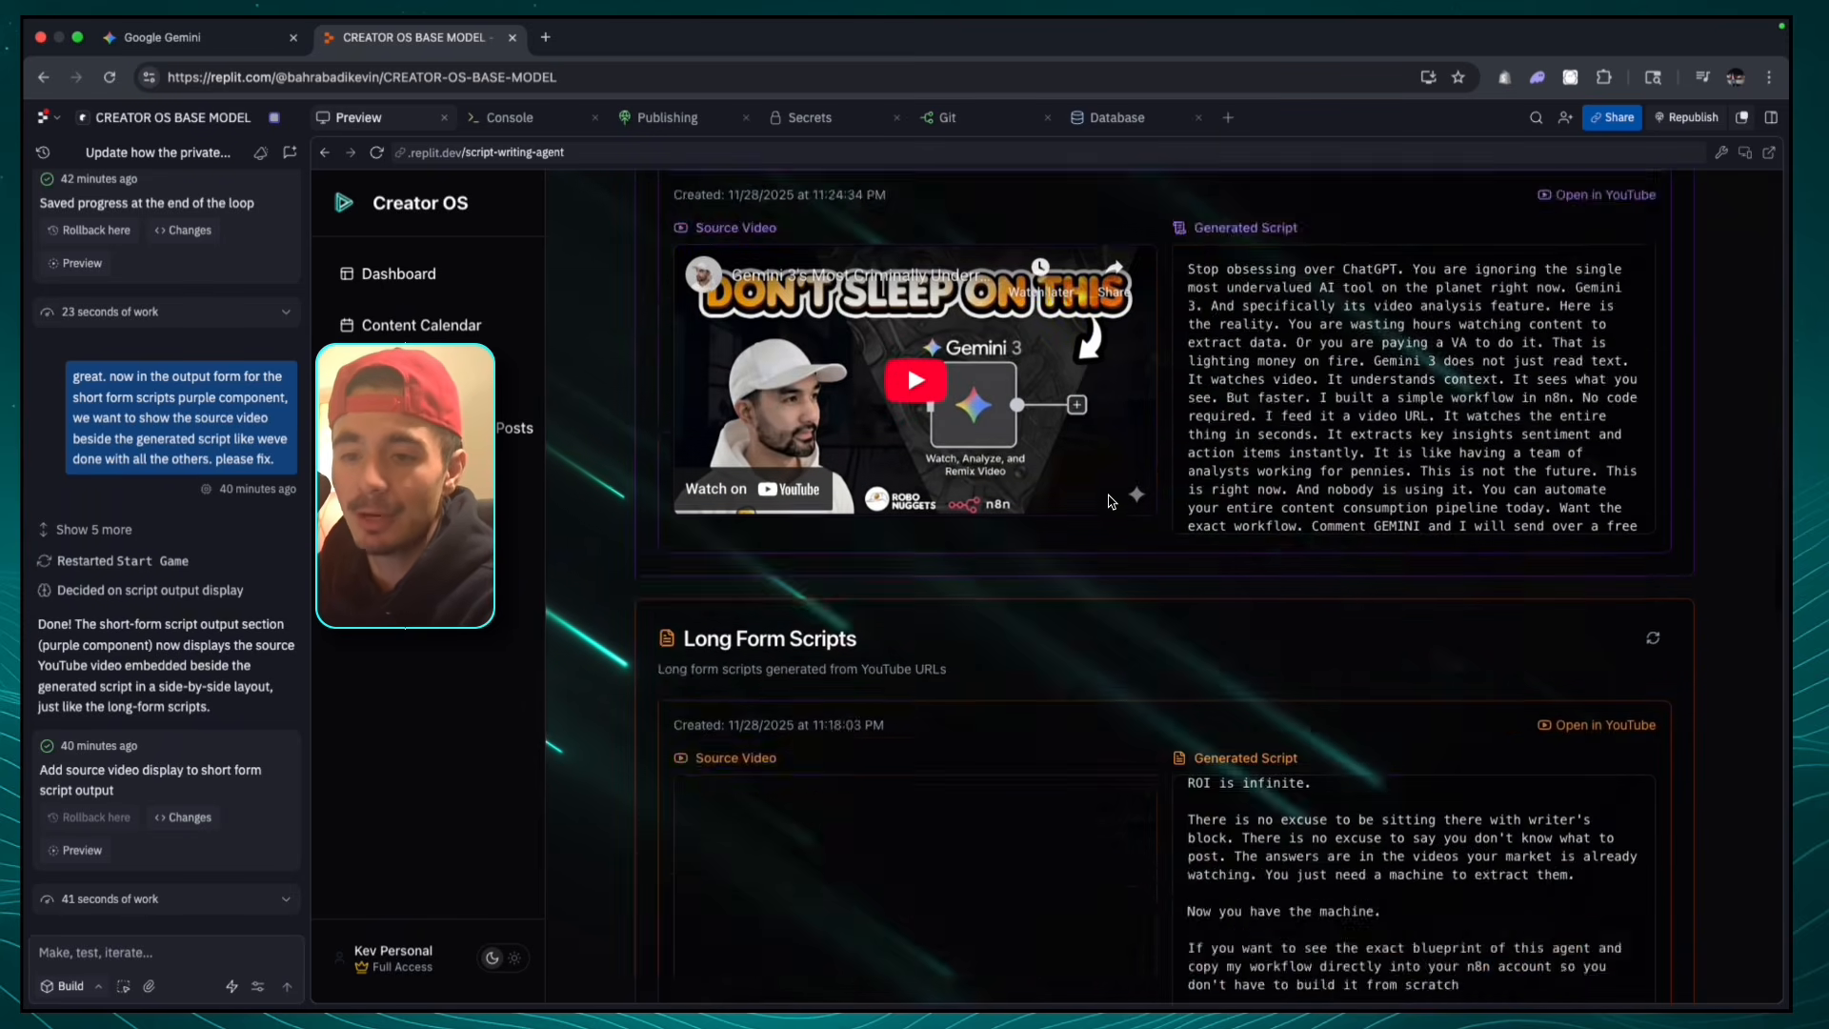
scroll(1110, 502, down, 3)
scroll(1111, 502, up, 2)
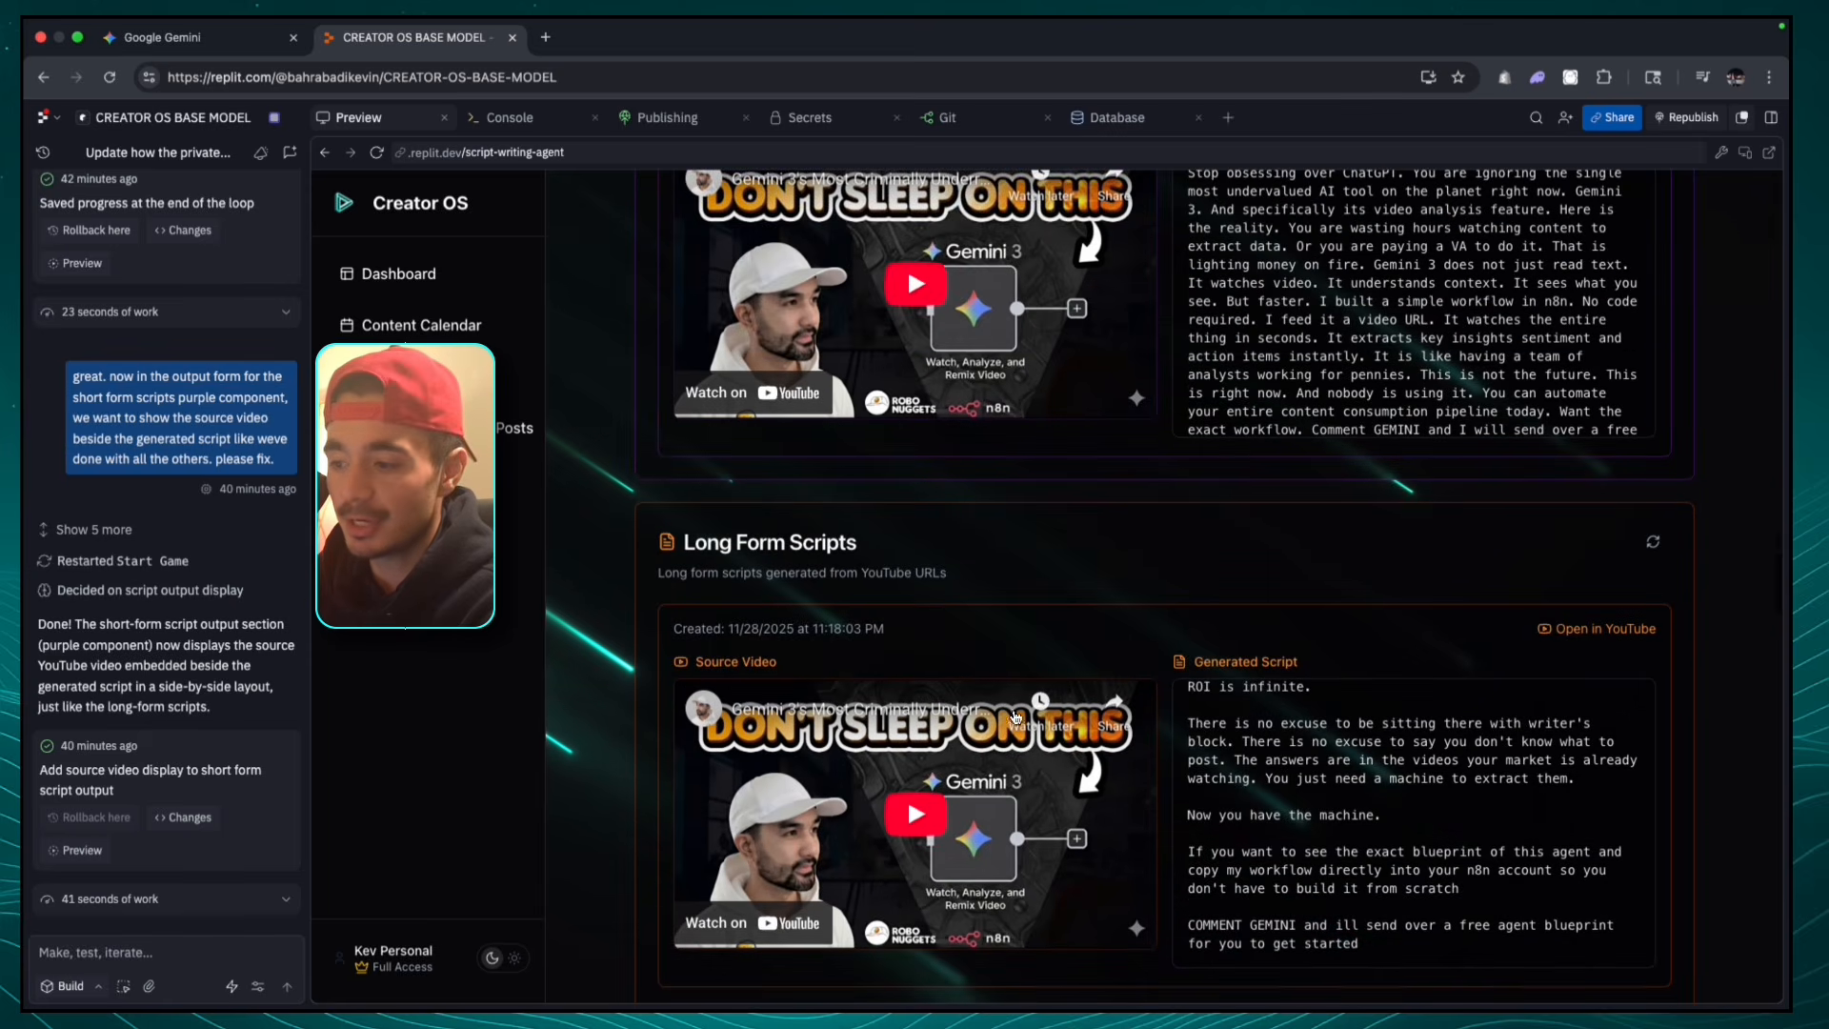
scroll(1016, 718, down, 3)
scroll(1310, 535, up, 2)
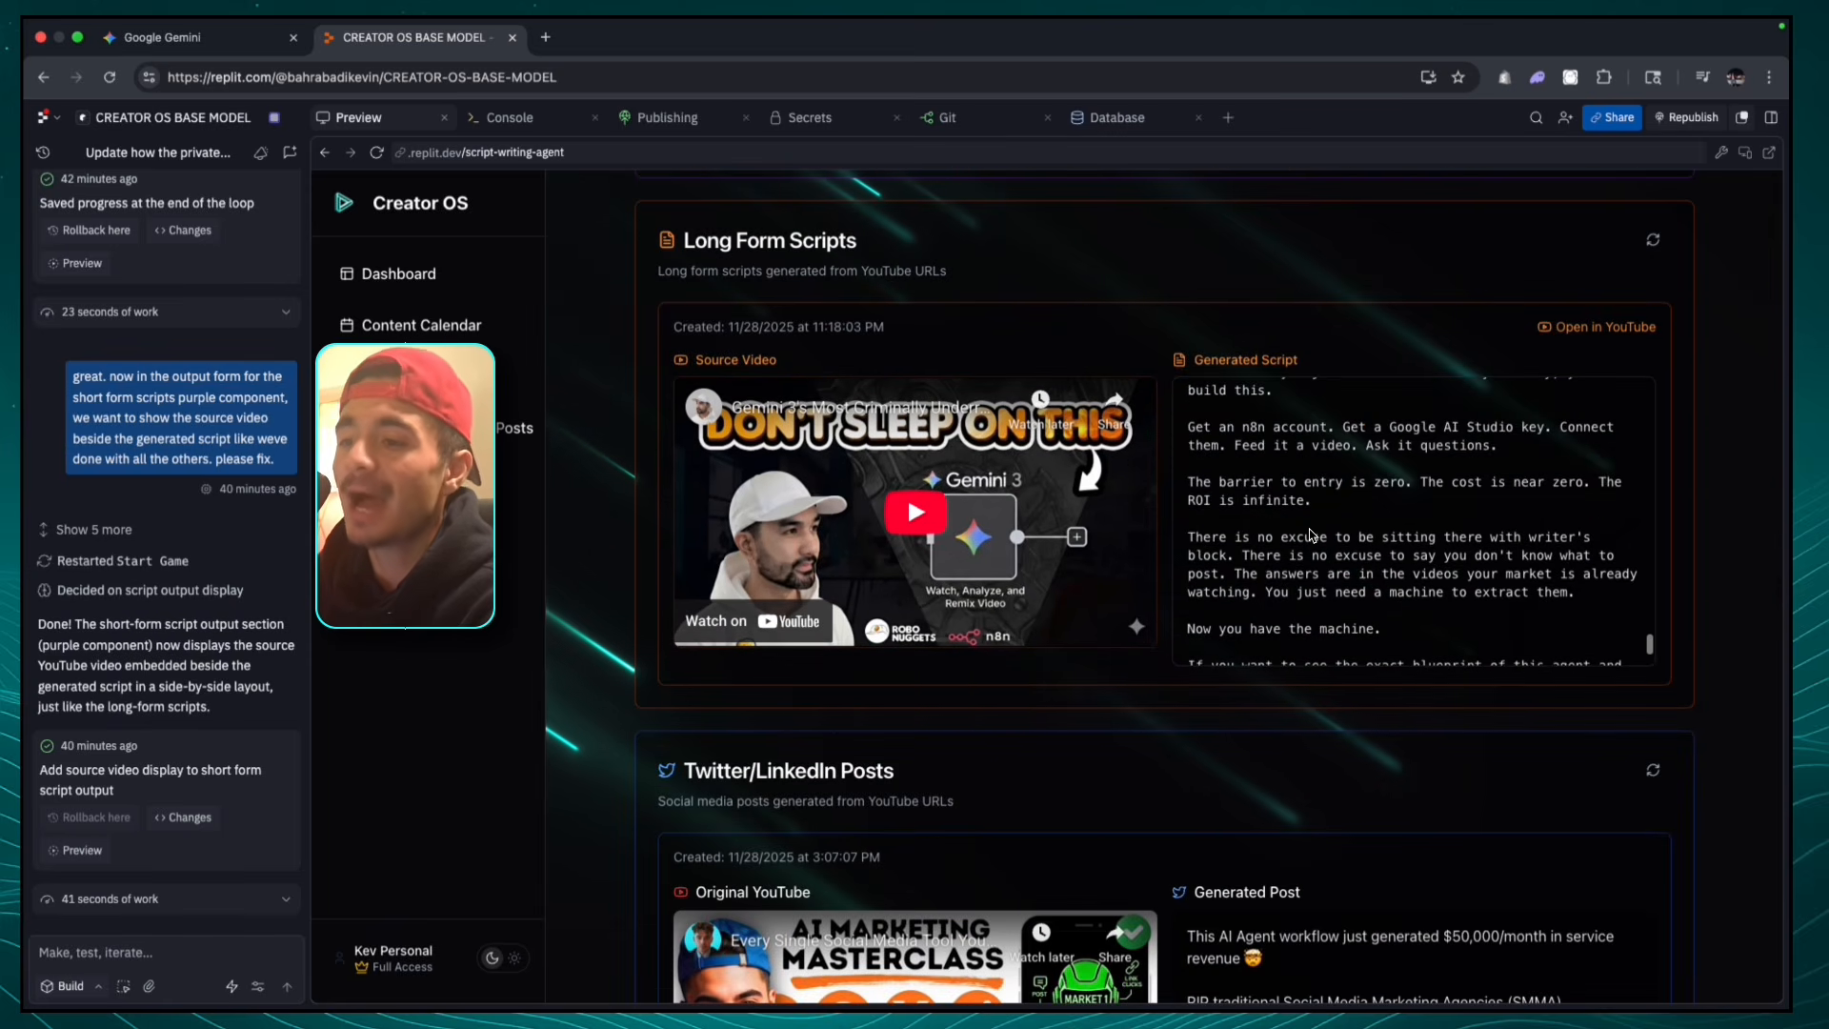
scroll(1310, 536, up, 10)
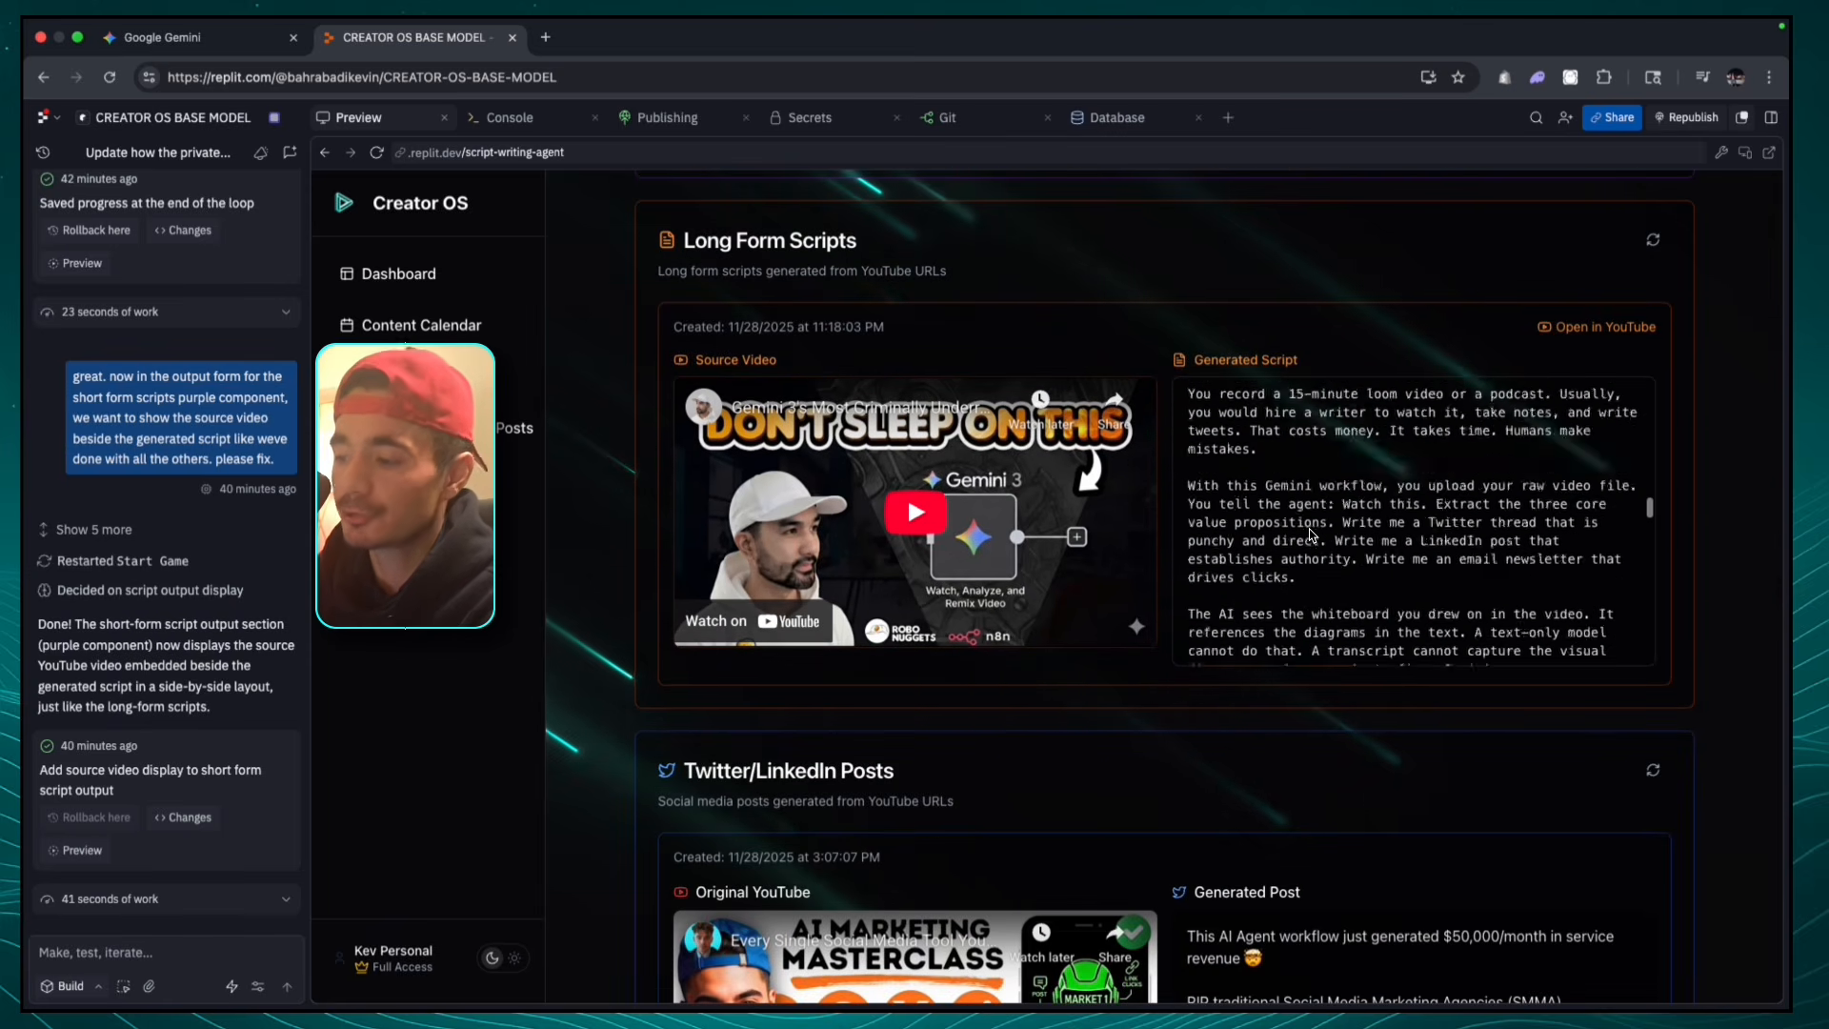
scroll(1310, 536, up, 10)
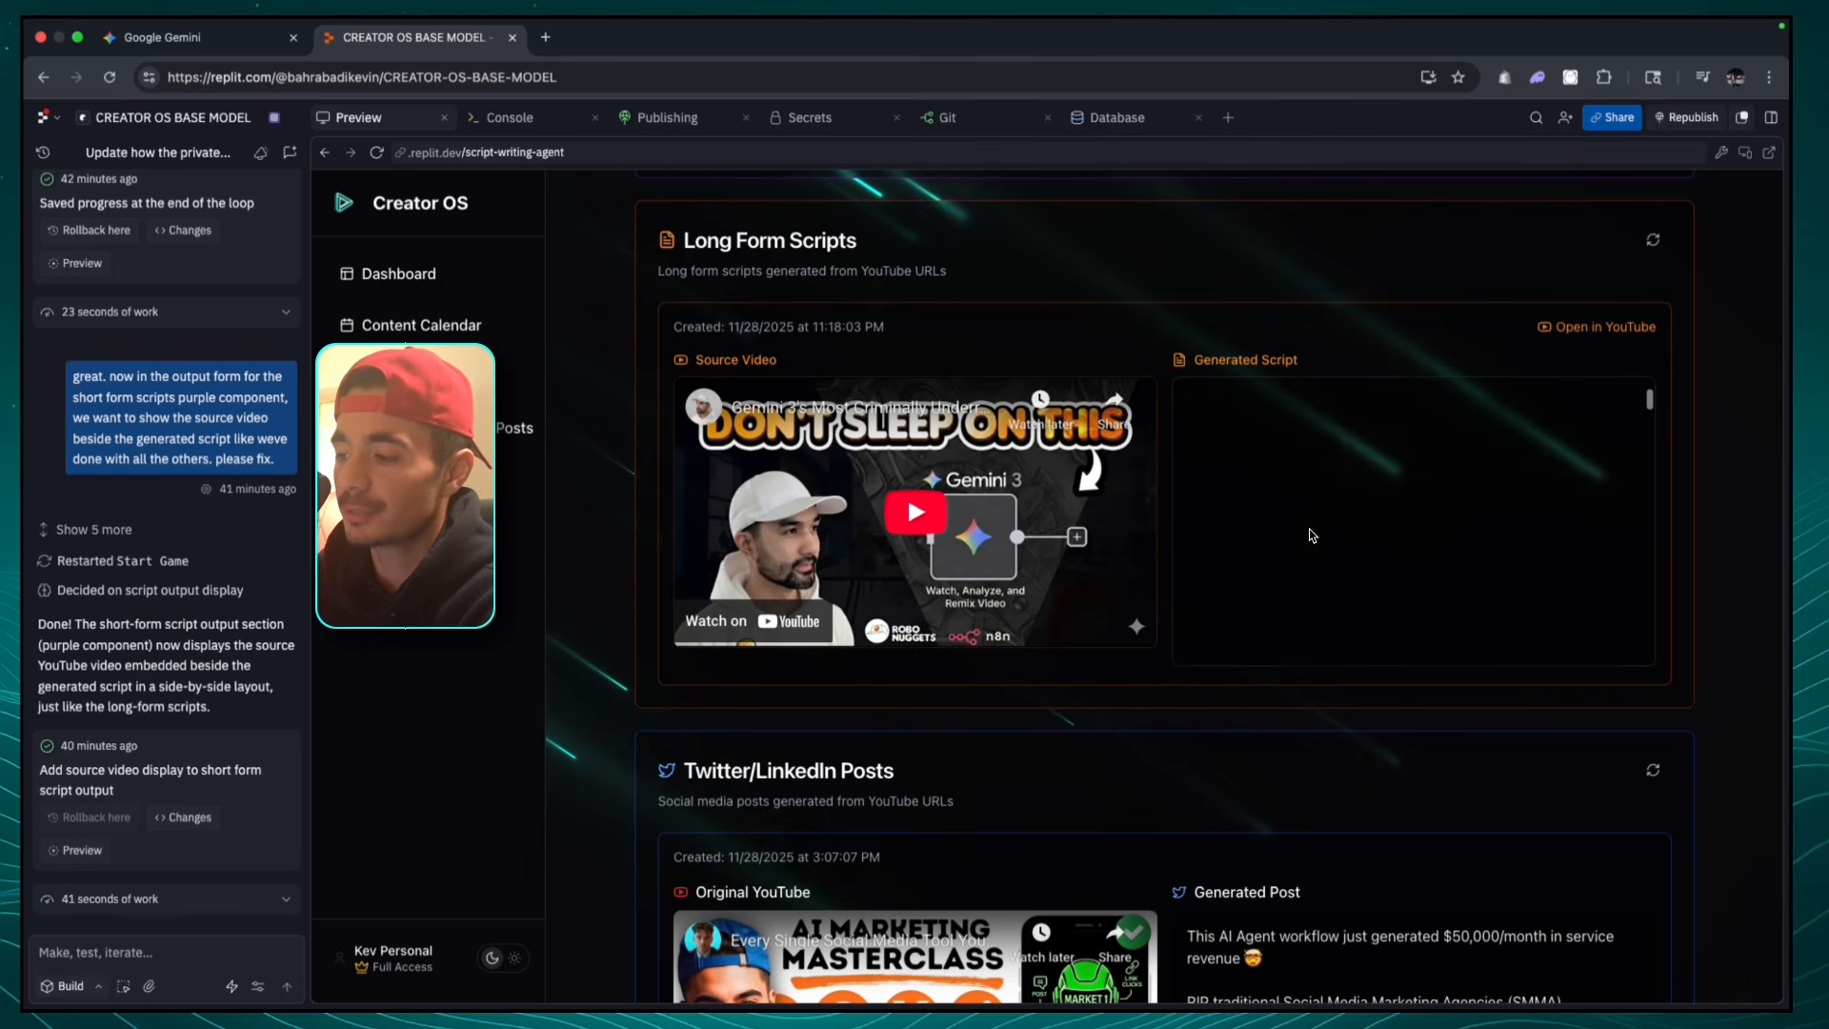
- Look over the long form HeyGen output and the n8n Guardrail Node result with its post caption, returning to the input forms
scroll(1311, 535, down, 15)
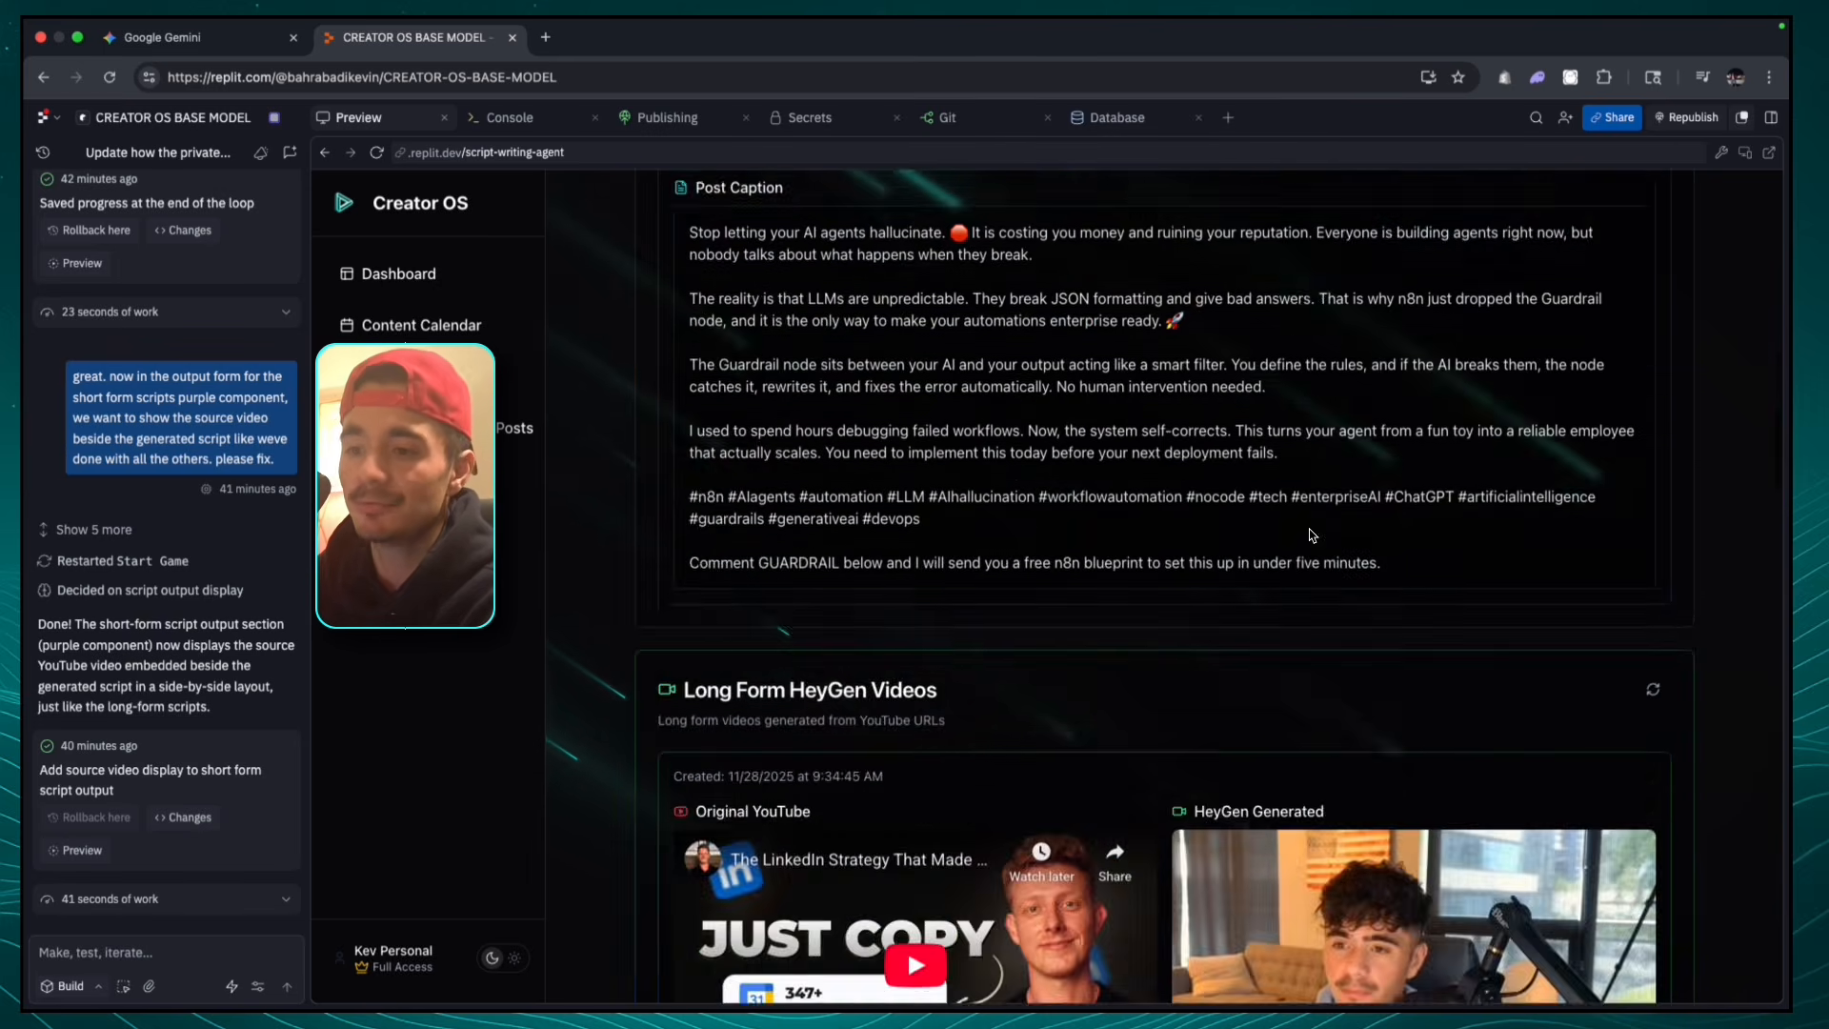
scroll(1310, 536, down, 7)
scroll(1311, 535, up, 5)
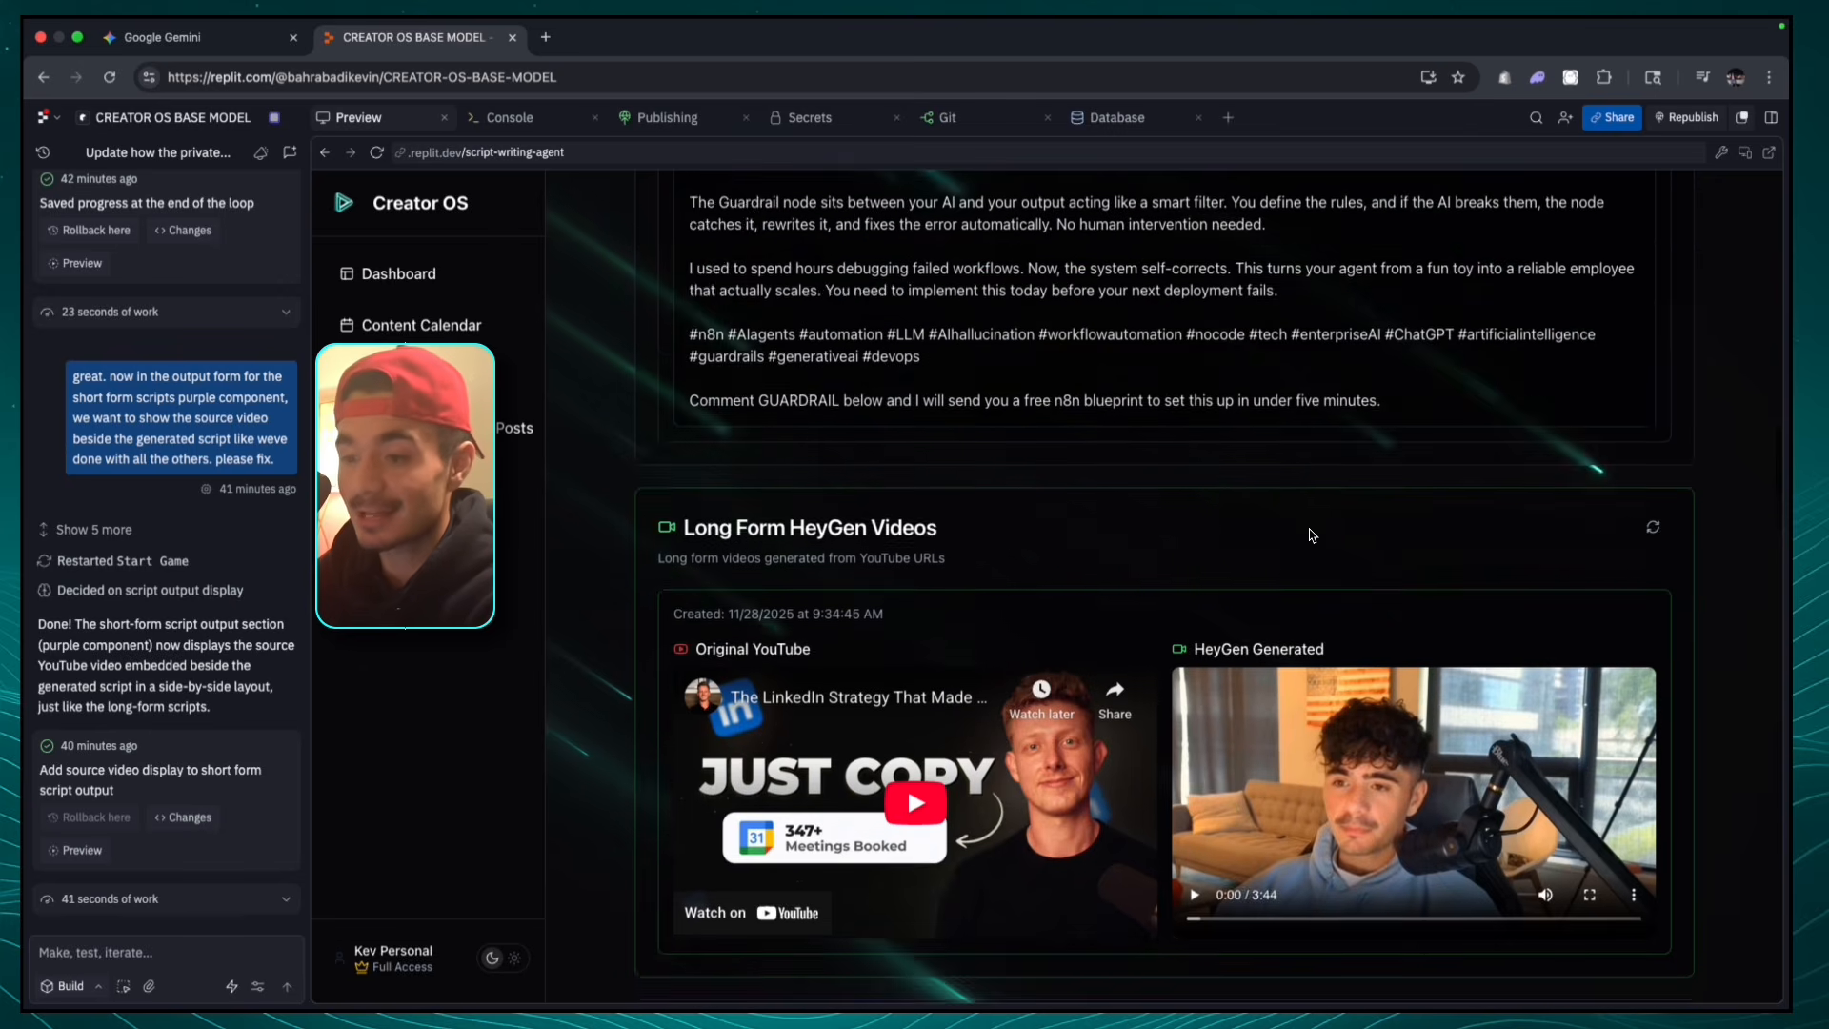
scroll(1311, 535, up, 6)
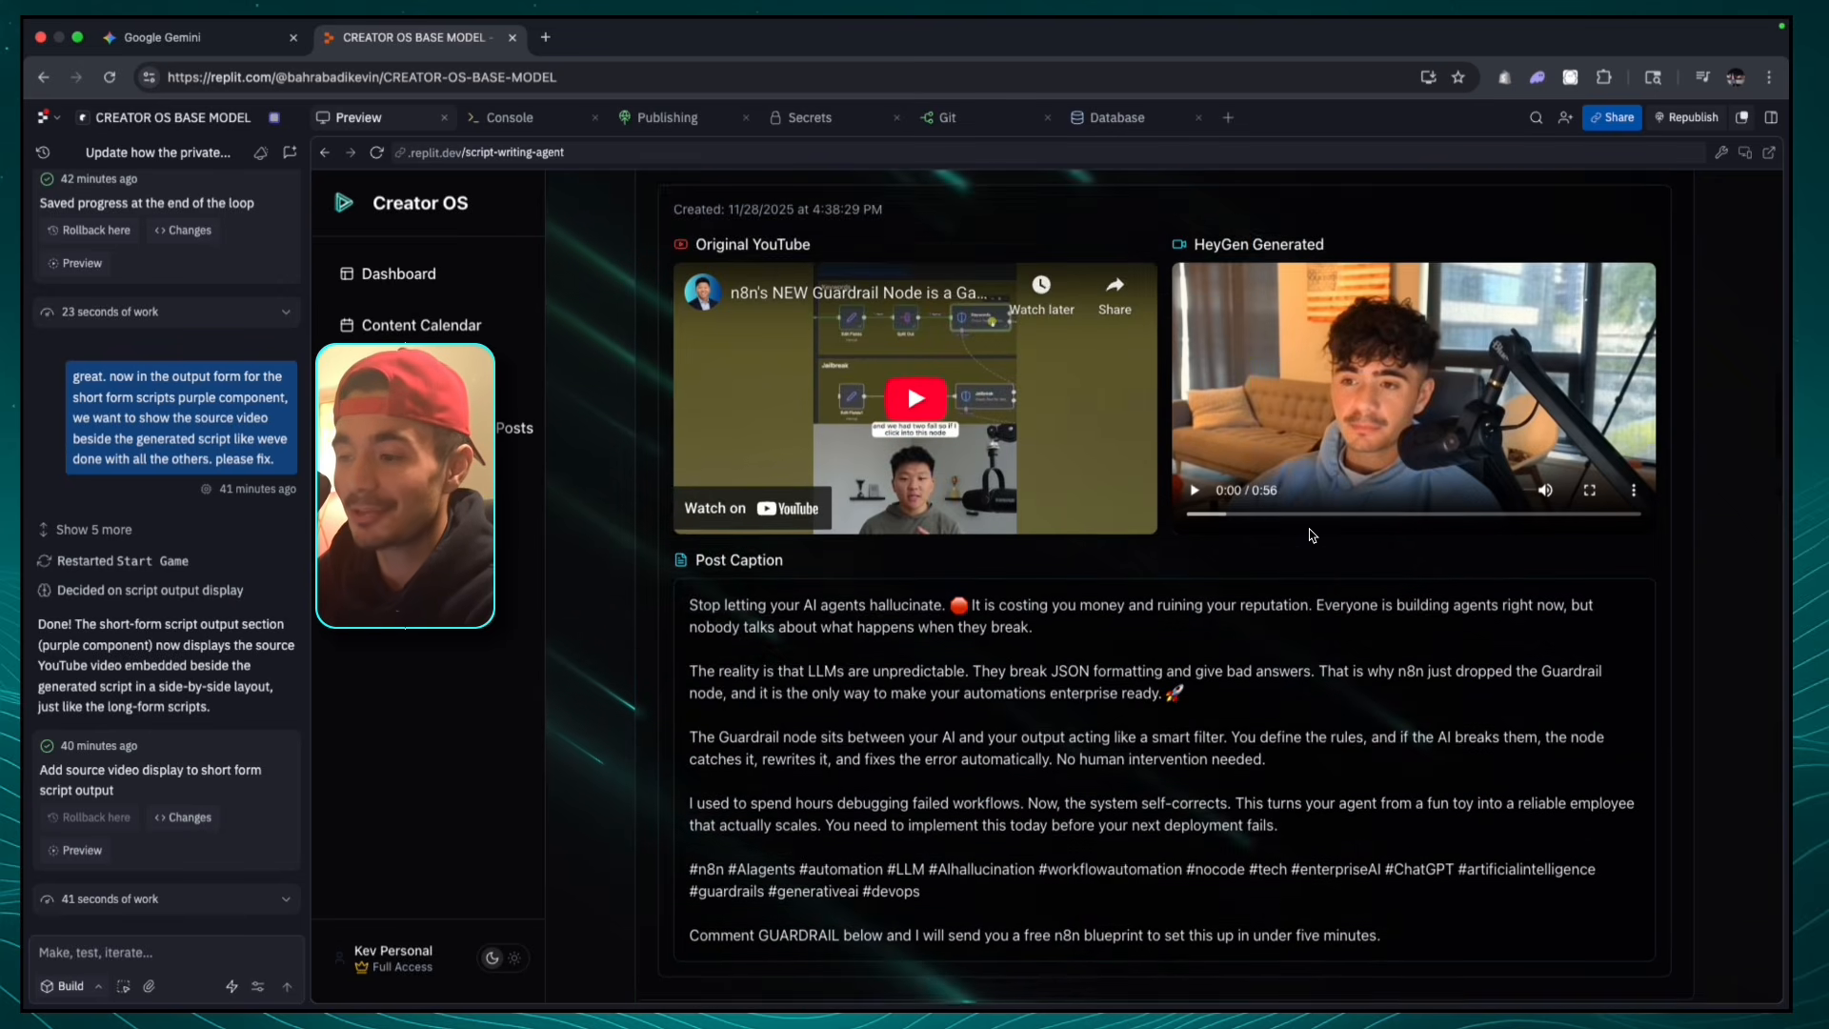
scroll(1313, 539, down, 2)
scroll(1311, 531, up, 10)
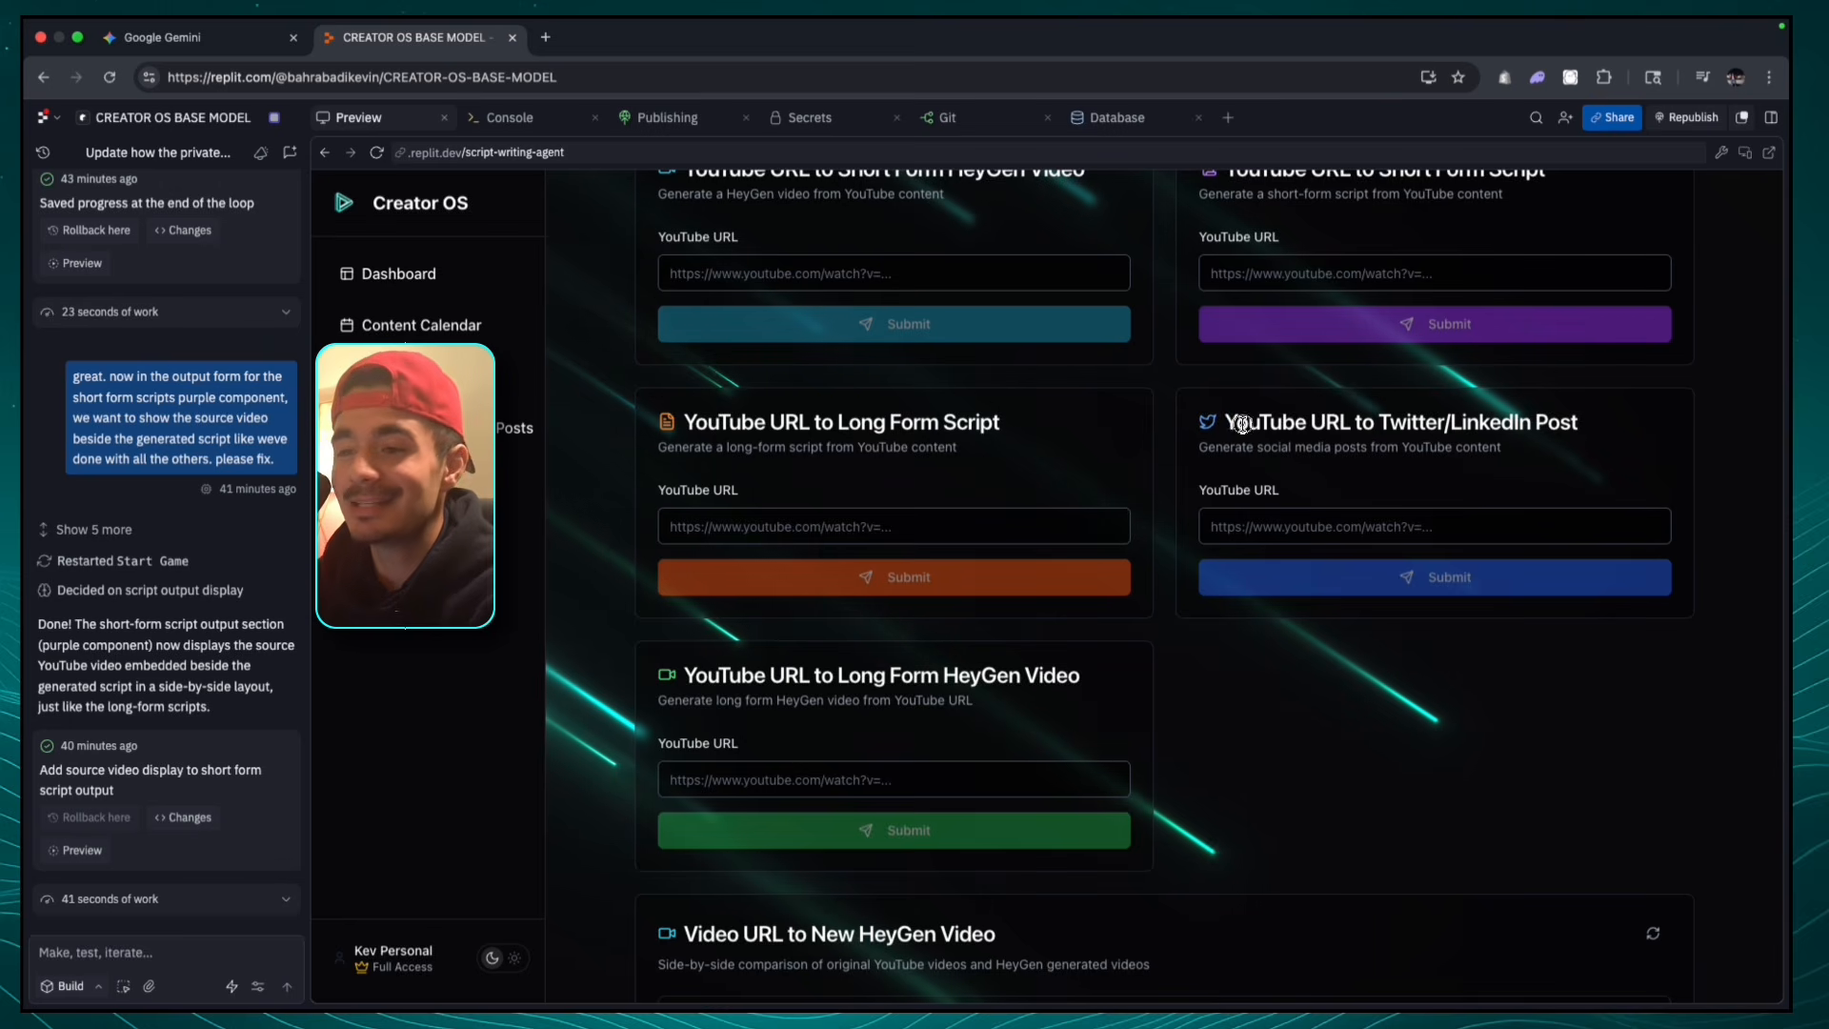
- Highlight the YouTube URL to Twitter/LinkedIn Post heading and read the generated post beside its source video in the Twitter/LinkedIn Posts output
drag(1241, 424, 1586, 428)
click(1592, 434)
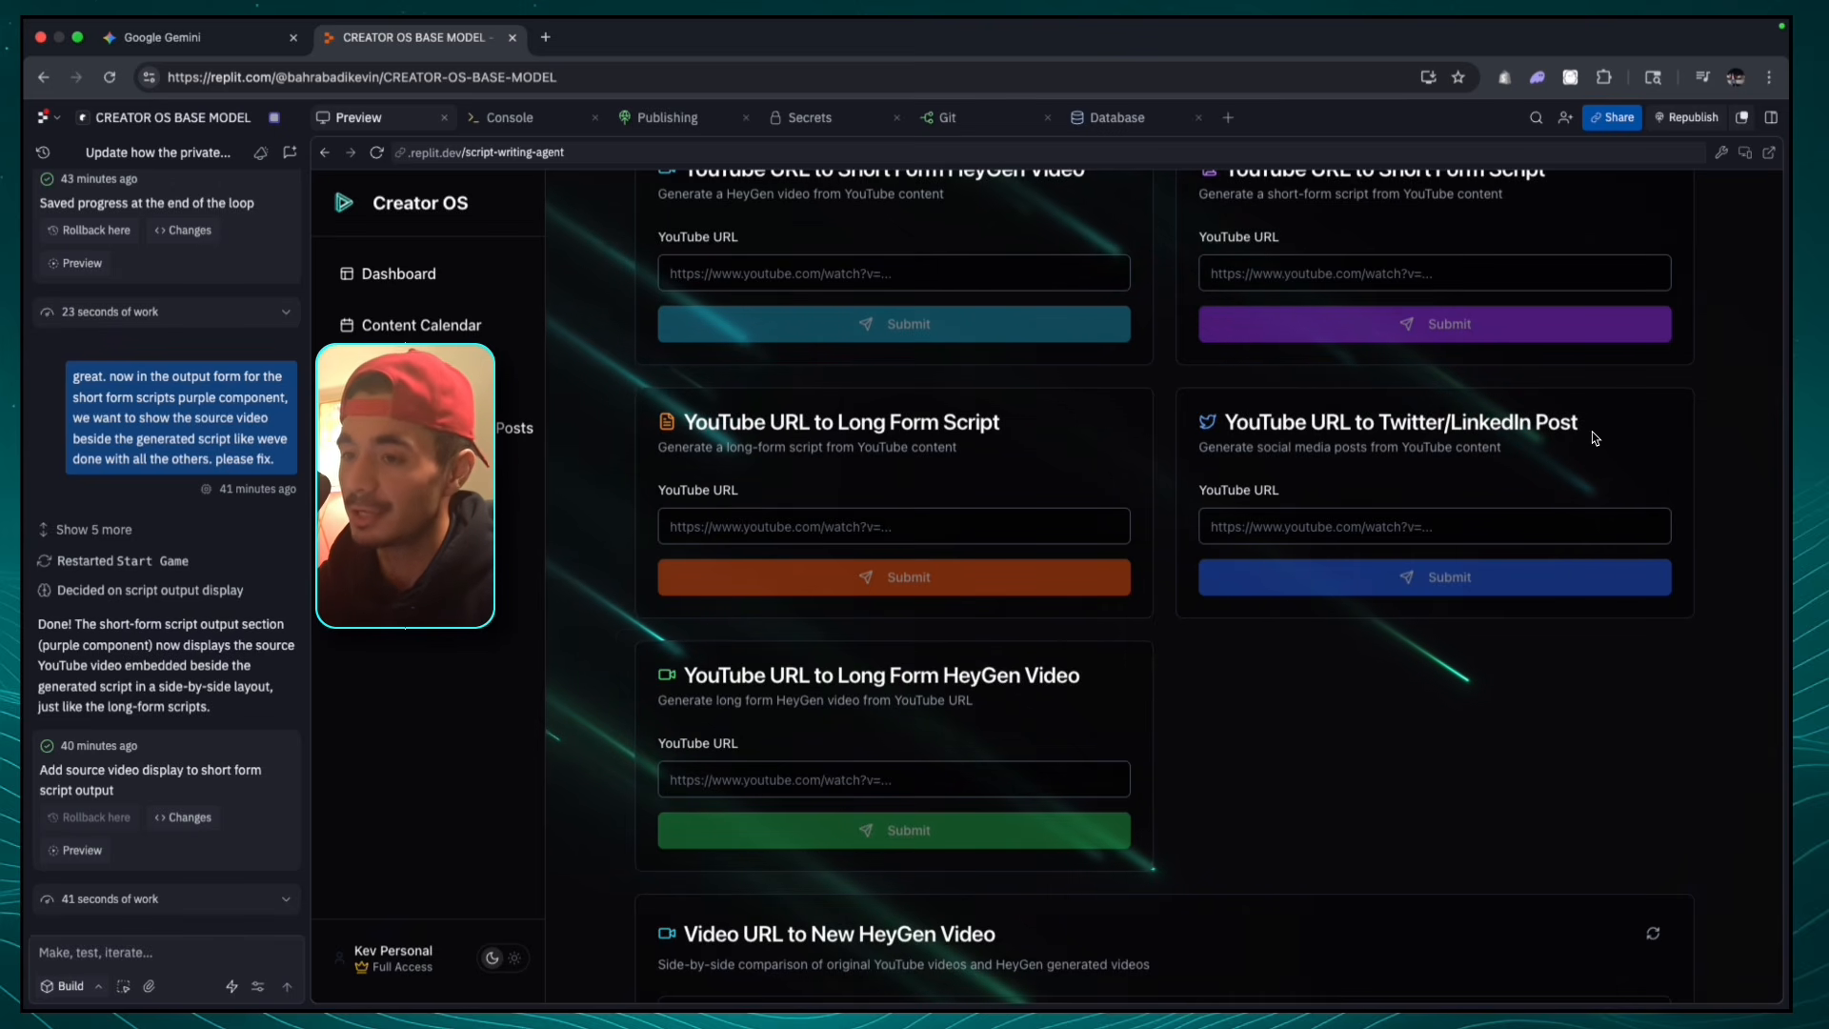
scroll(1562, 437, down, 1)
scroll(1562, 437, down, 20)
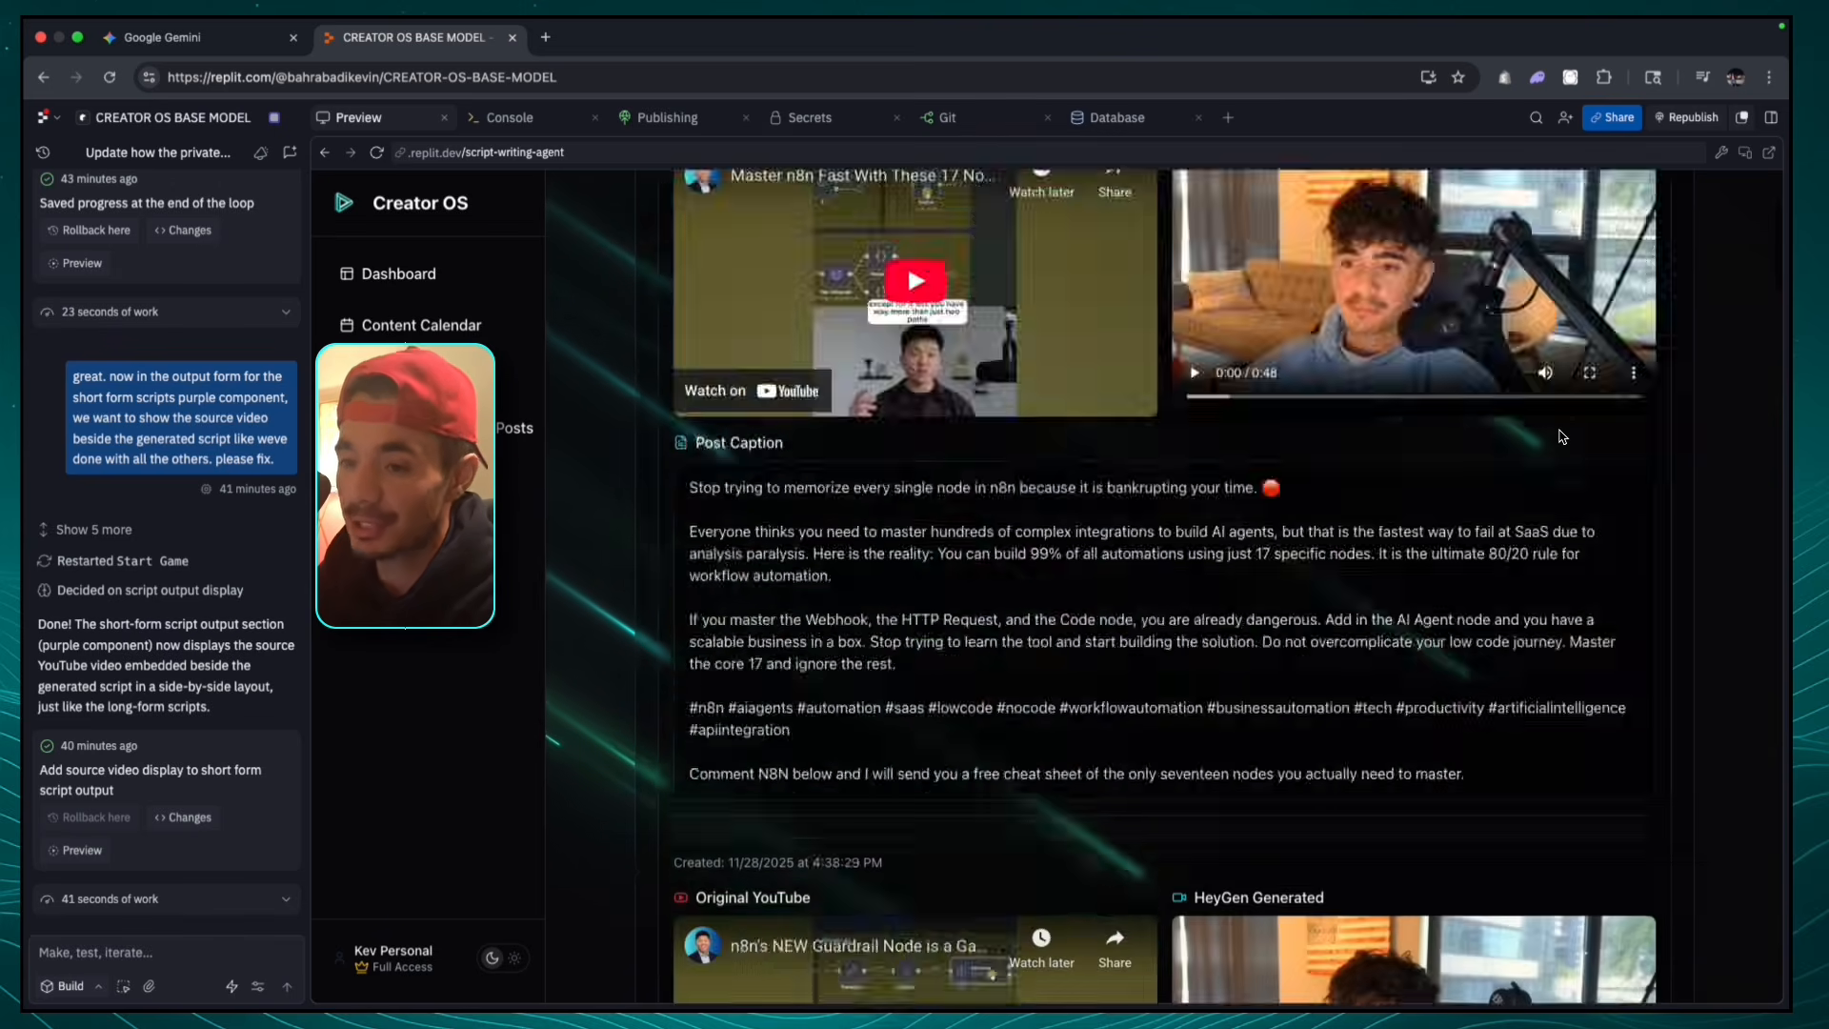
scroll(1562, 446, down, 3)
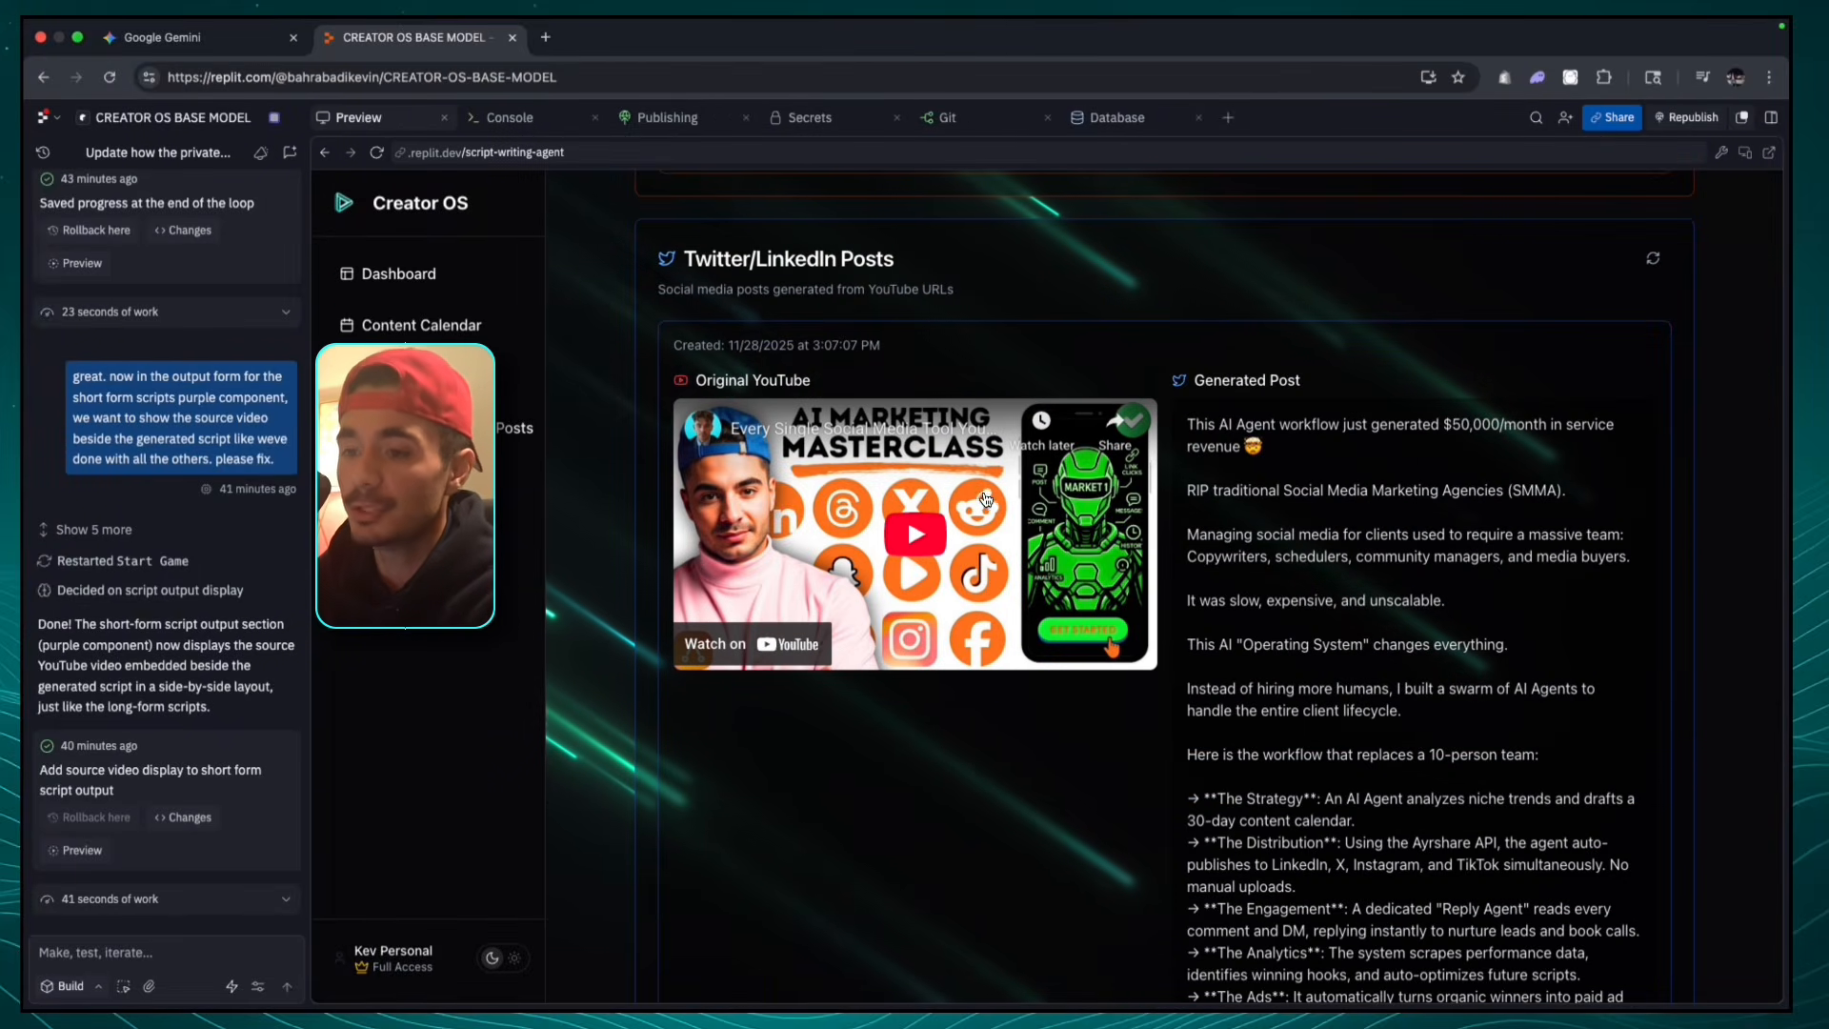
scroll(1274, 519, down, 2)
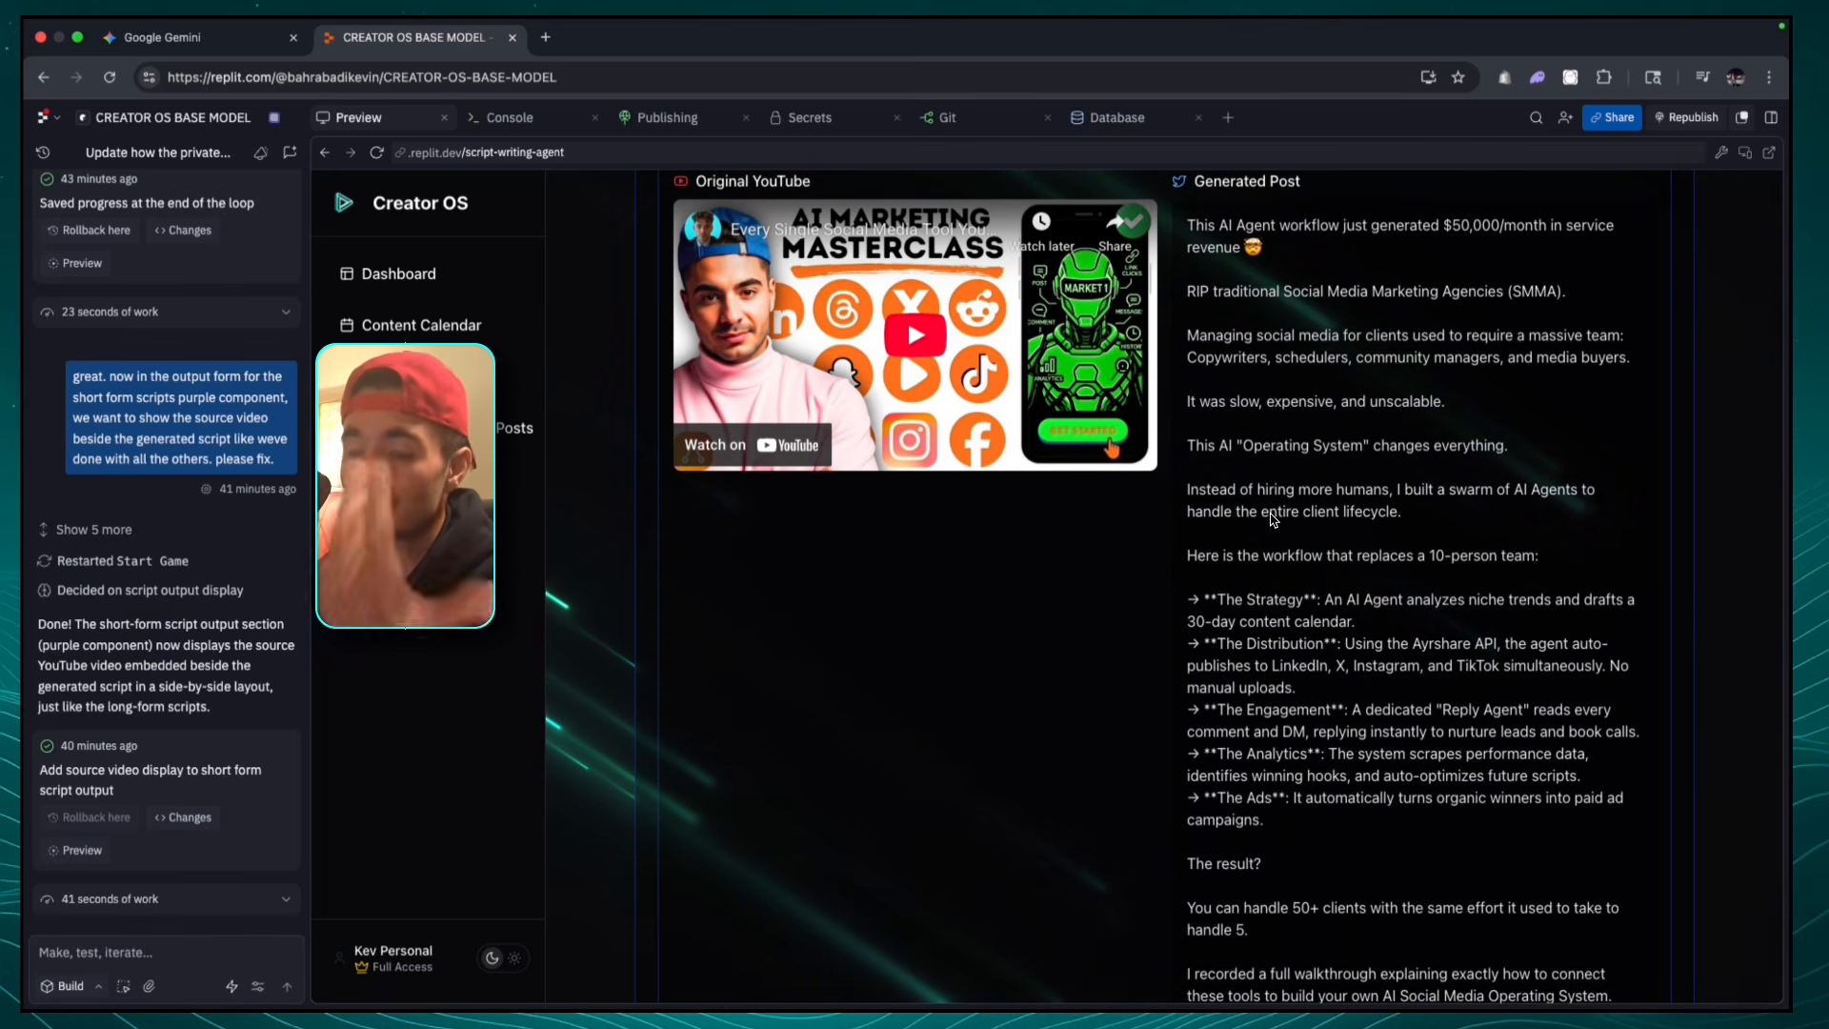
scroll(1271, 519, down, 2)
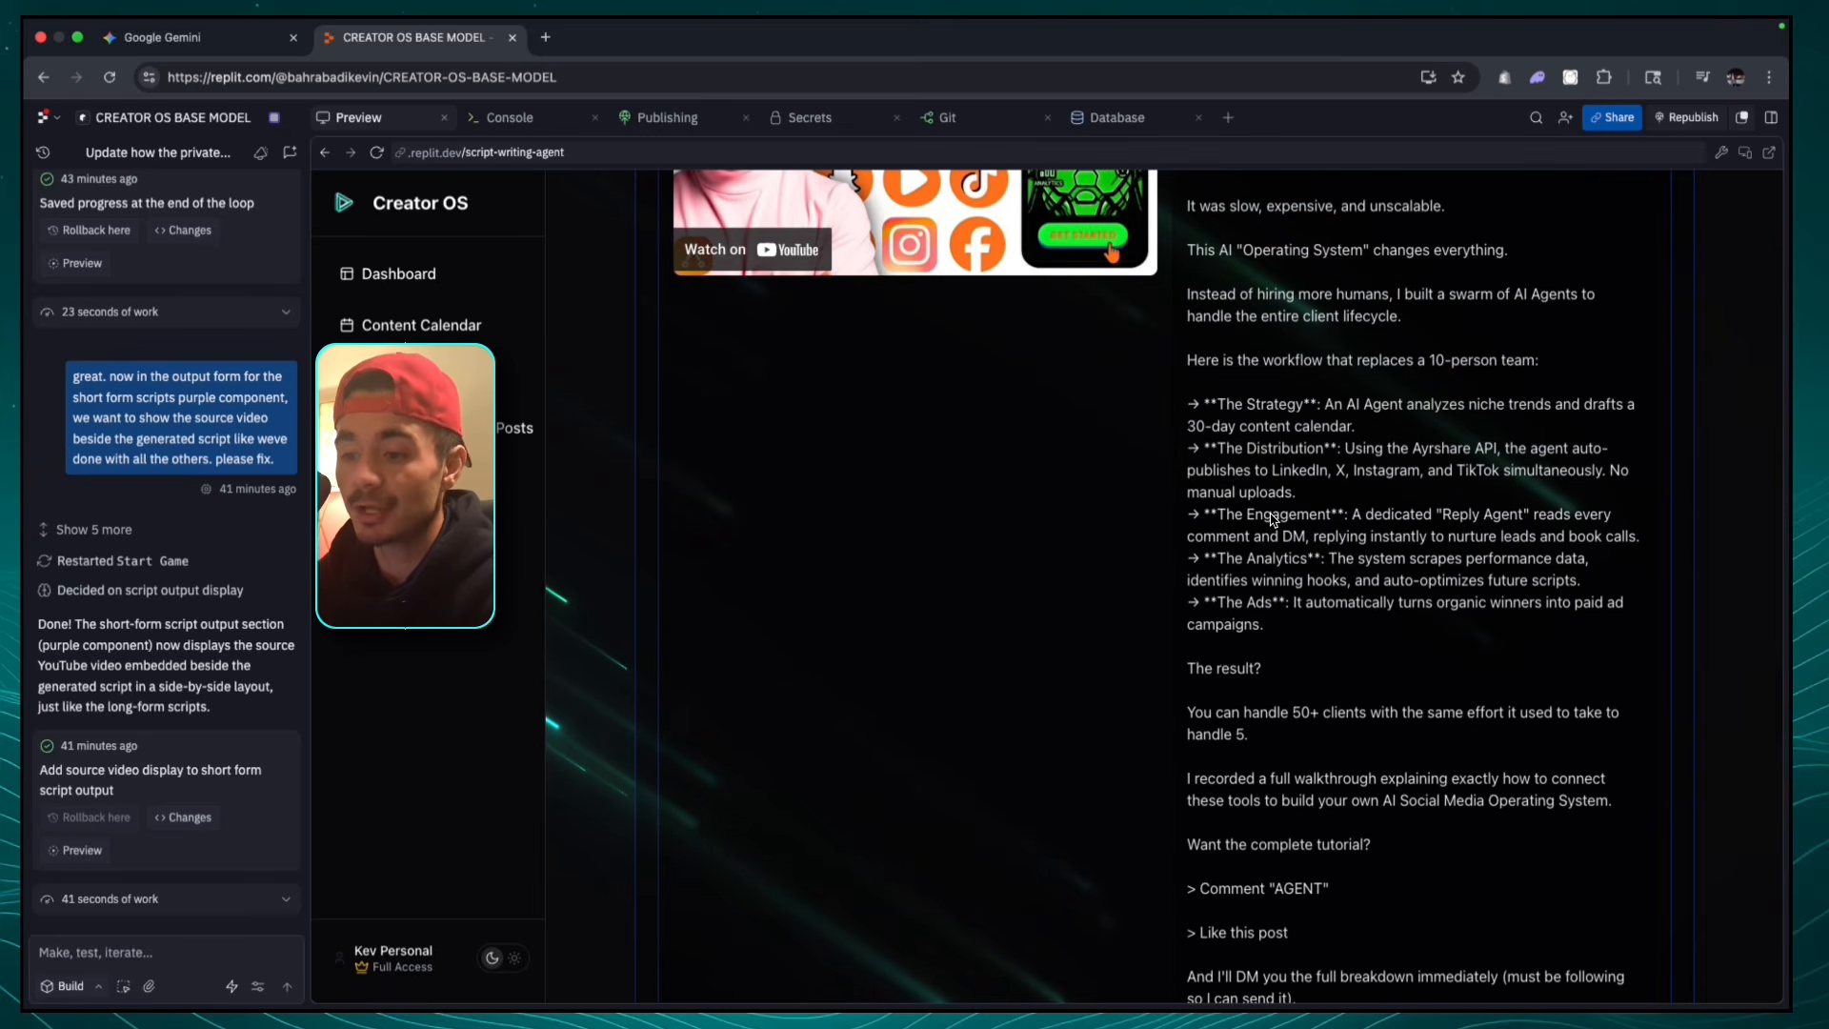
scroll(1272, 519, down, 1)
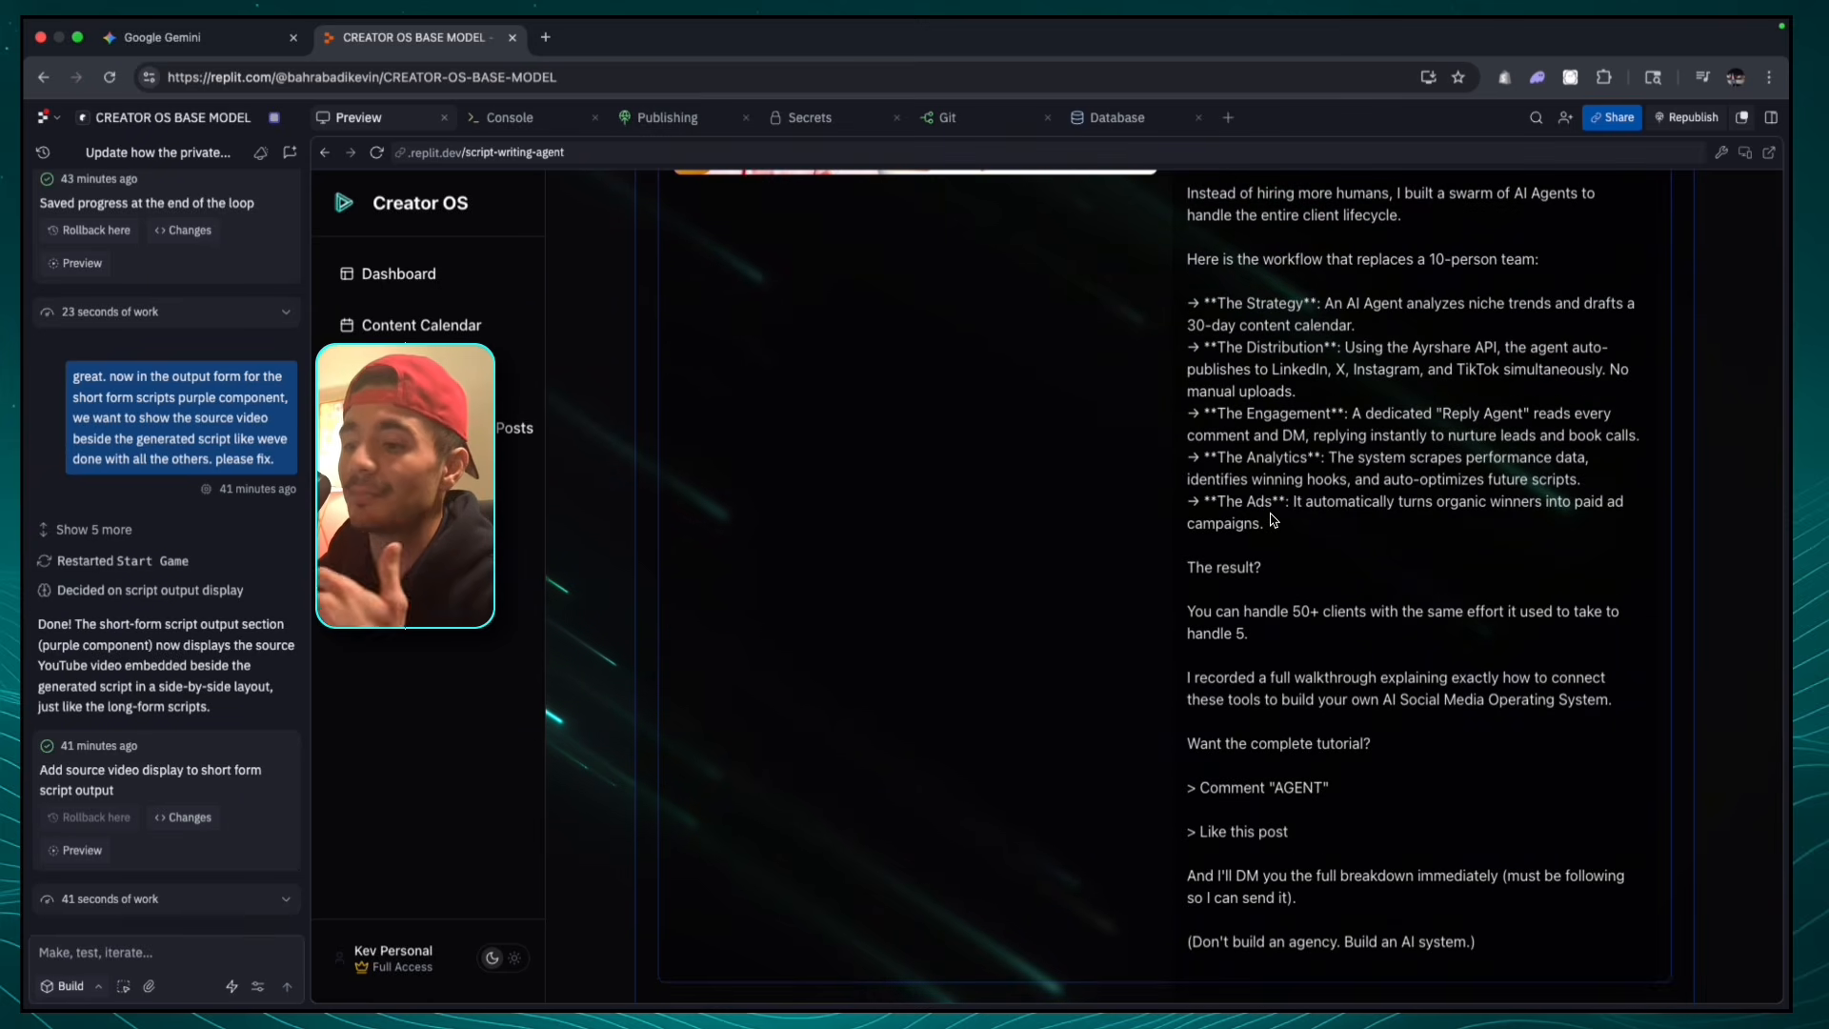
scroll(1274, 519, up, 5)
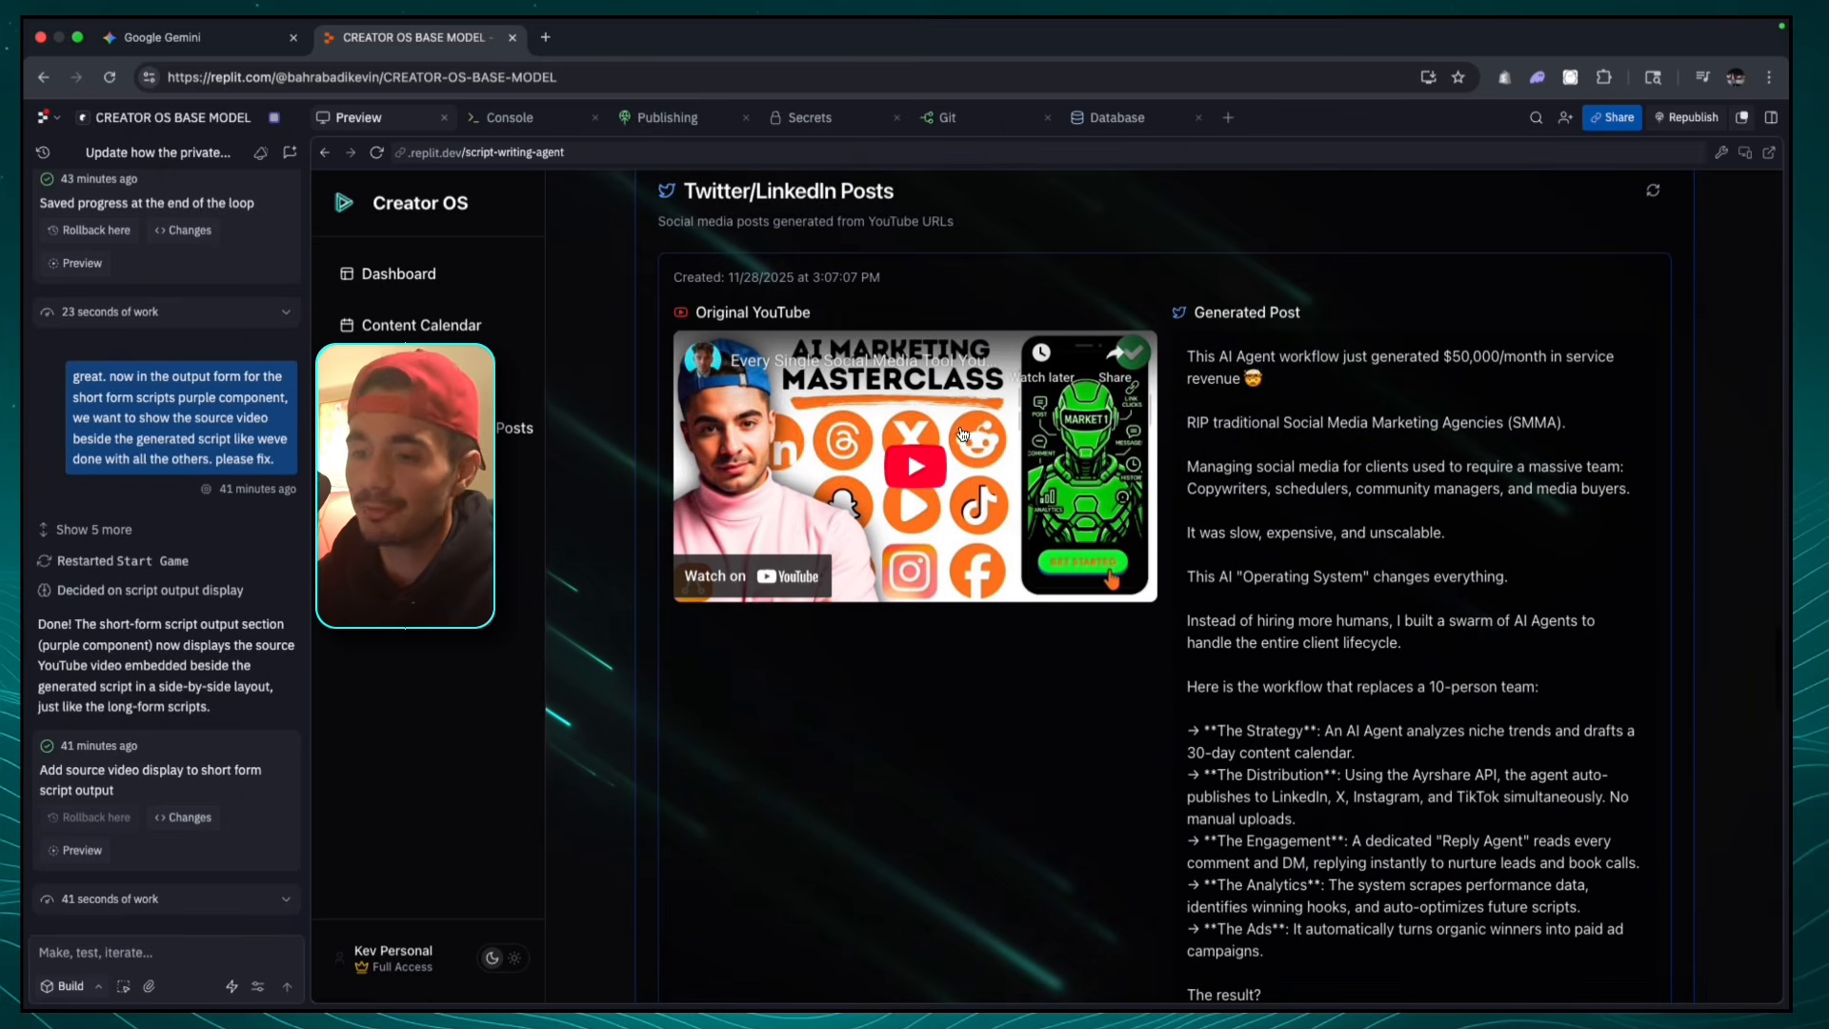
scroll(1425, 622, down, 1)
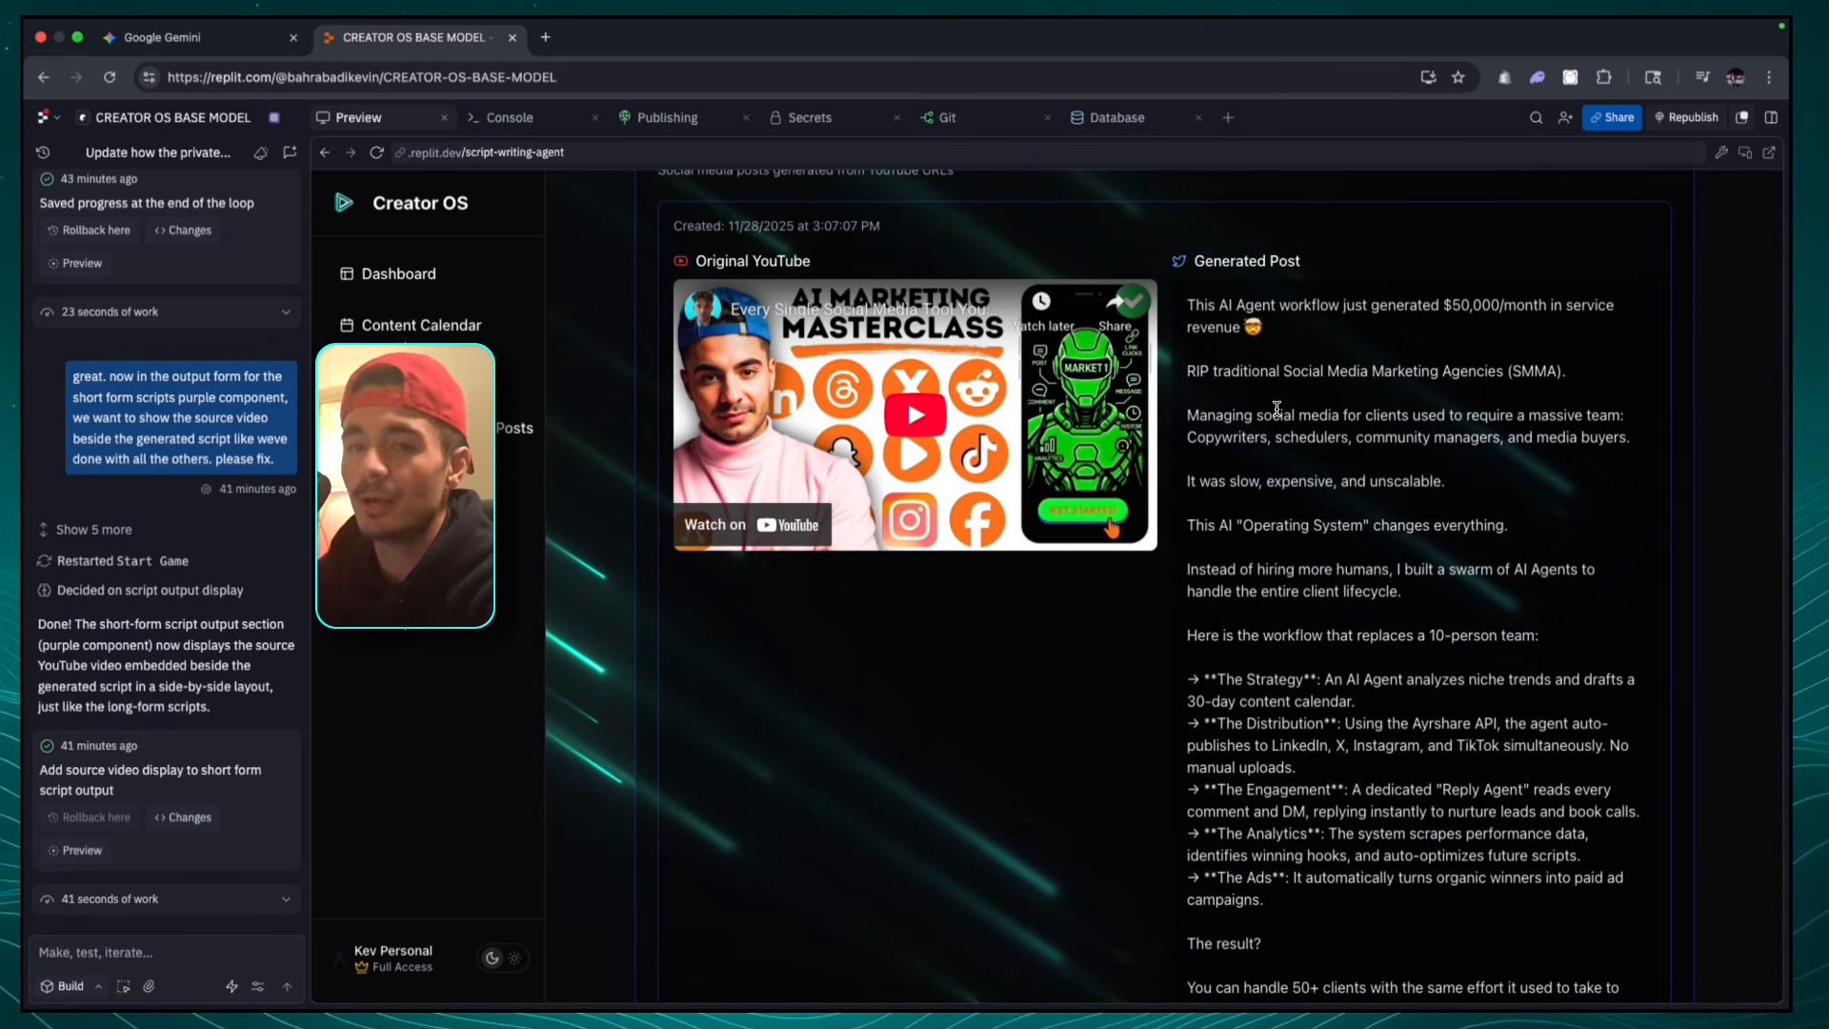
- Compare the YouTube URL to Long Form HeyGen Video form with its original and generated videos in the Long Form HeyGen Videos output
scroll(1202, 540, up, 10)
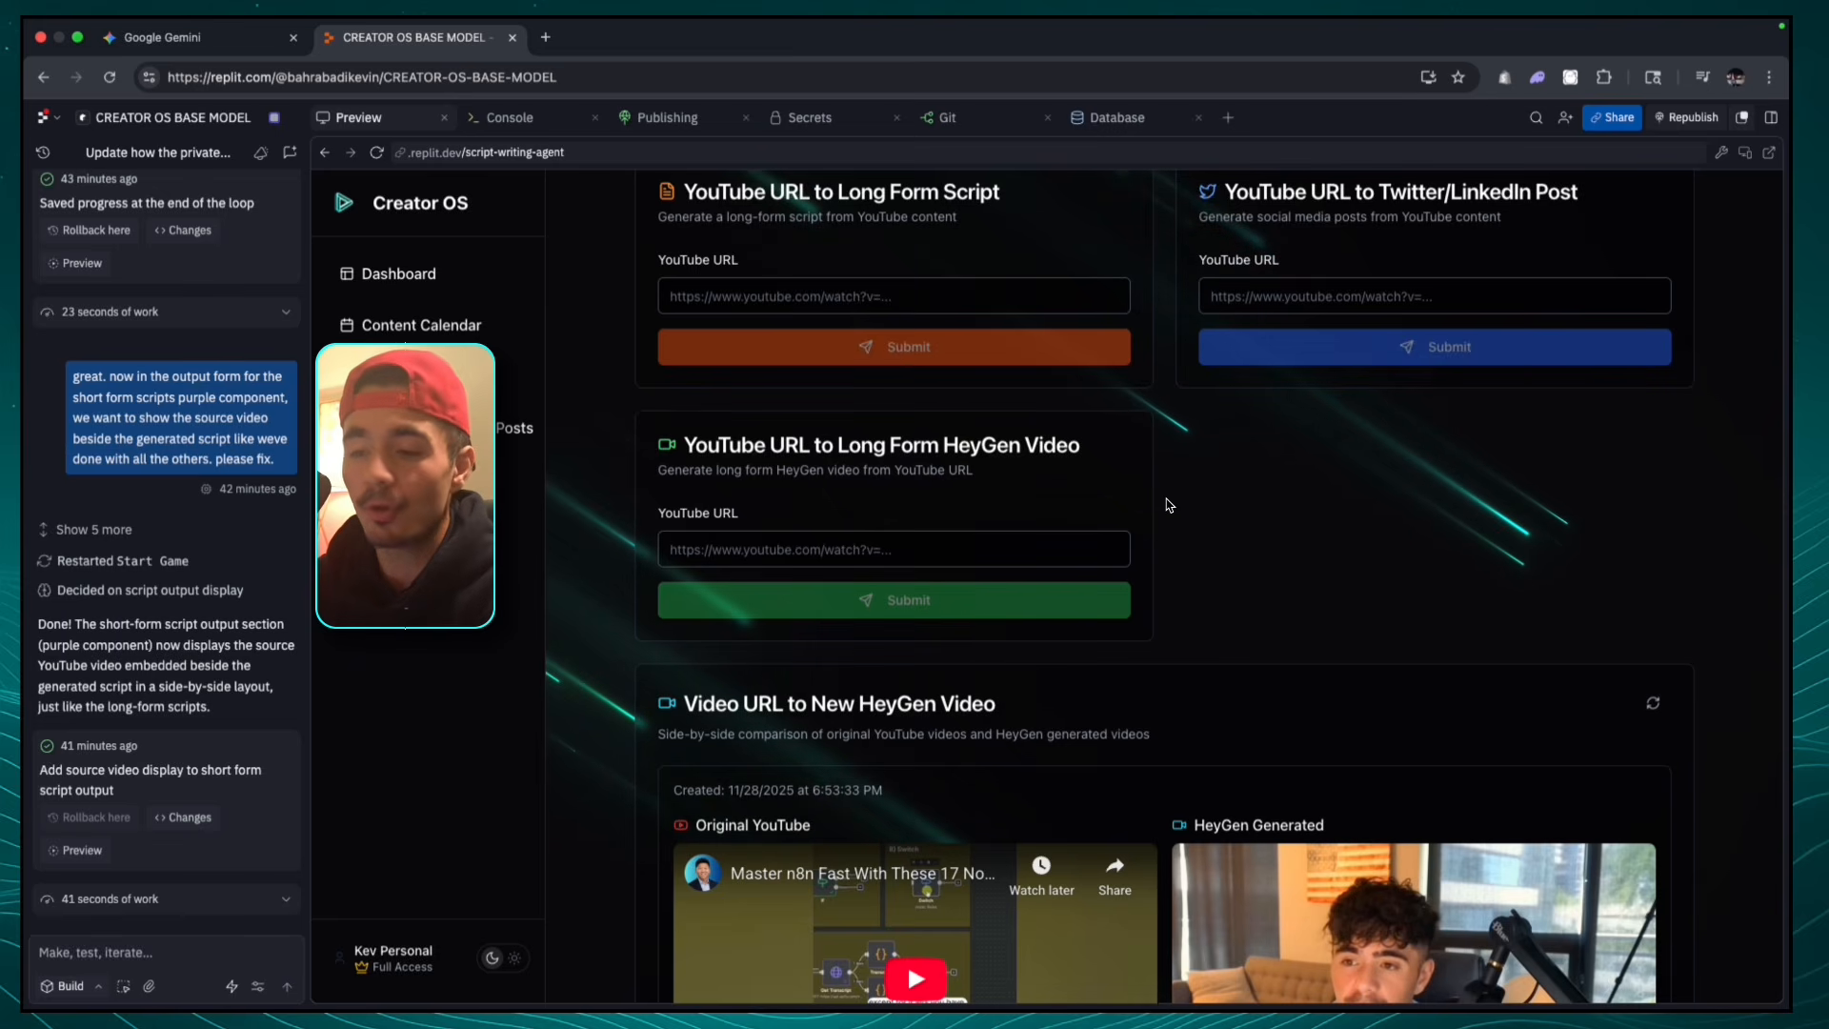
scroll(1169, 505, down, 10)
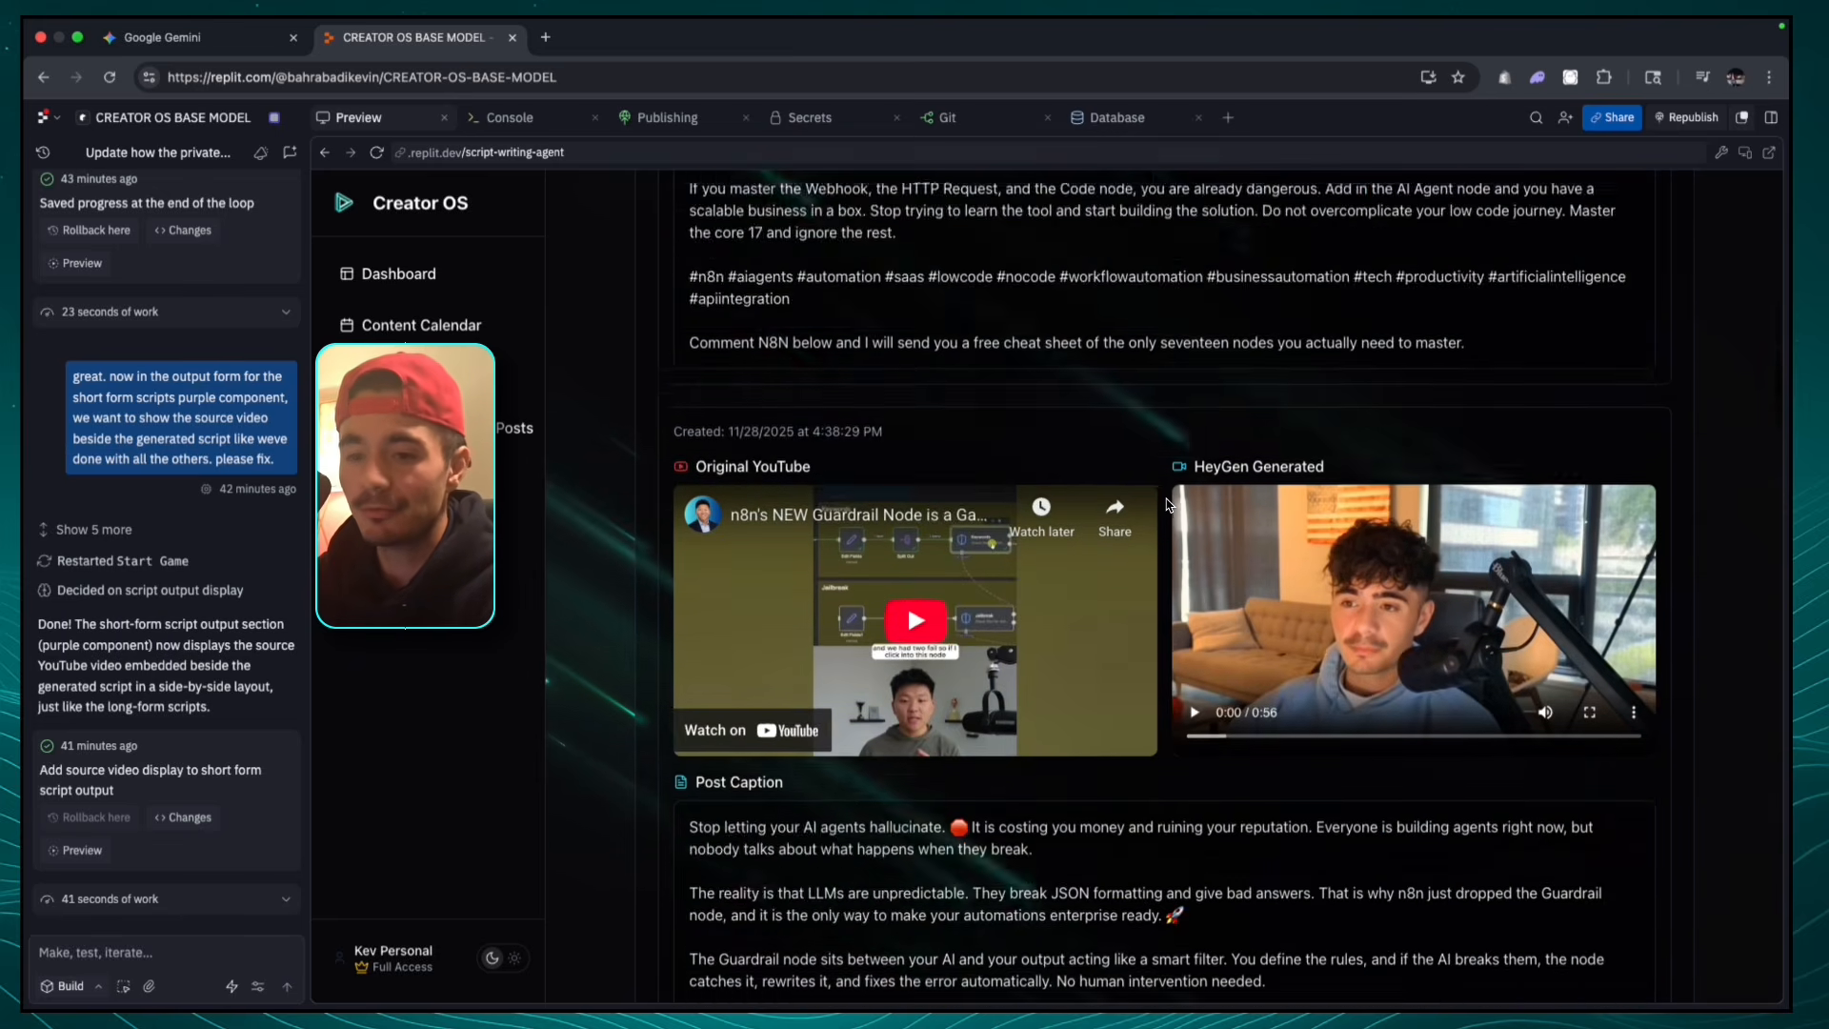
scroll(1170, 505, down, 10)
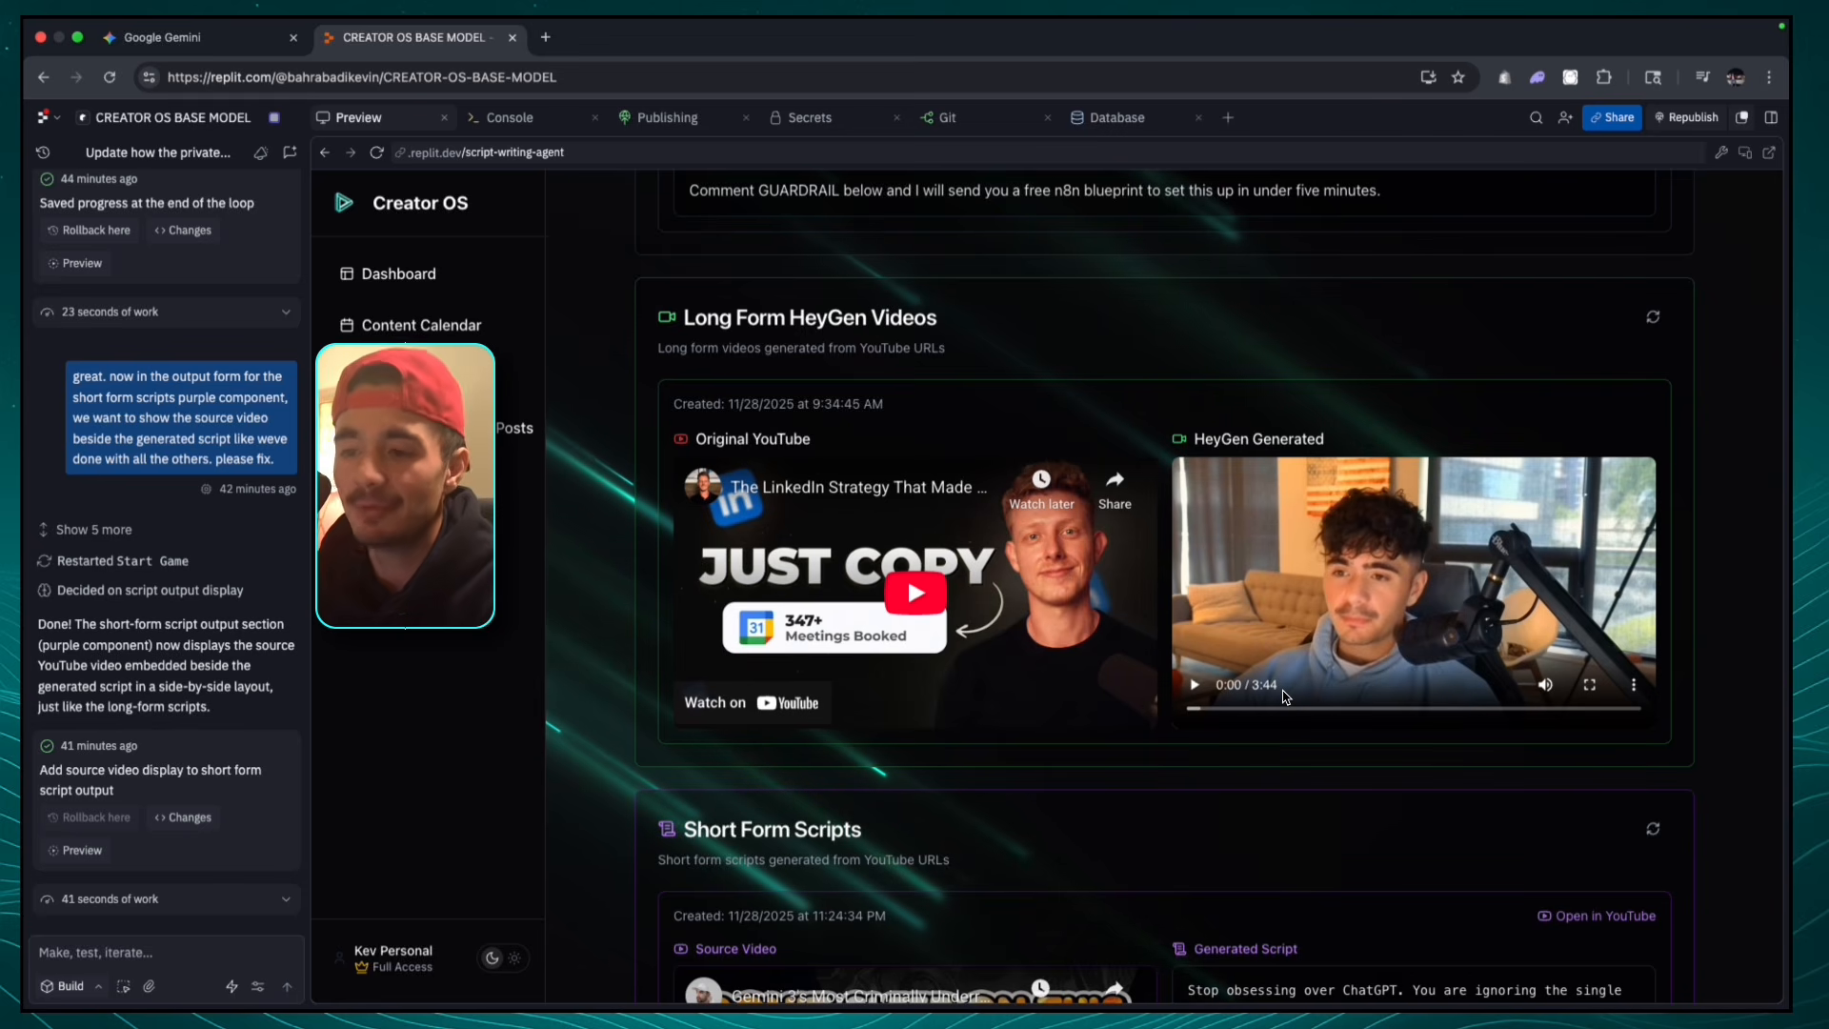
- View the generated long form HeyGen video full screen, and review the Gemini 3 + HeyGen Agent's YouTube URL input forms
click(1590, 686)
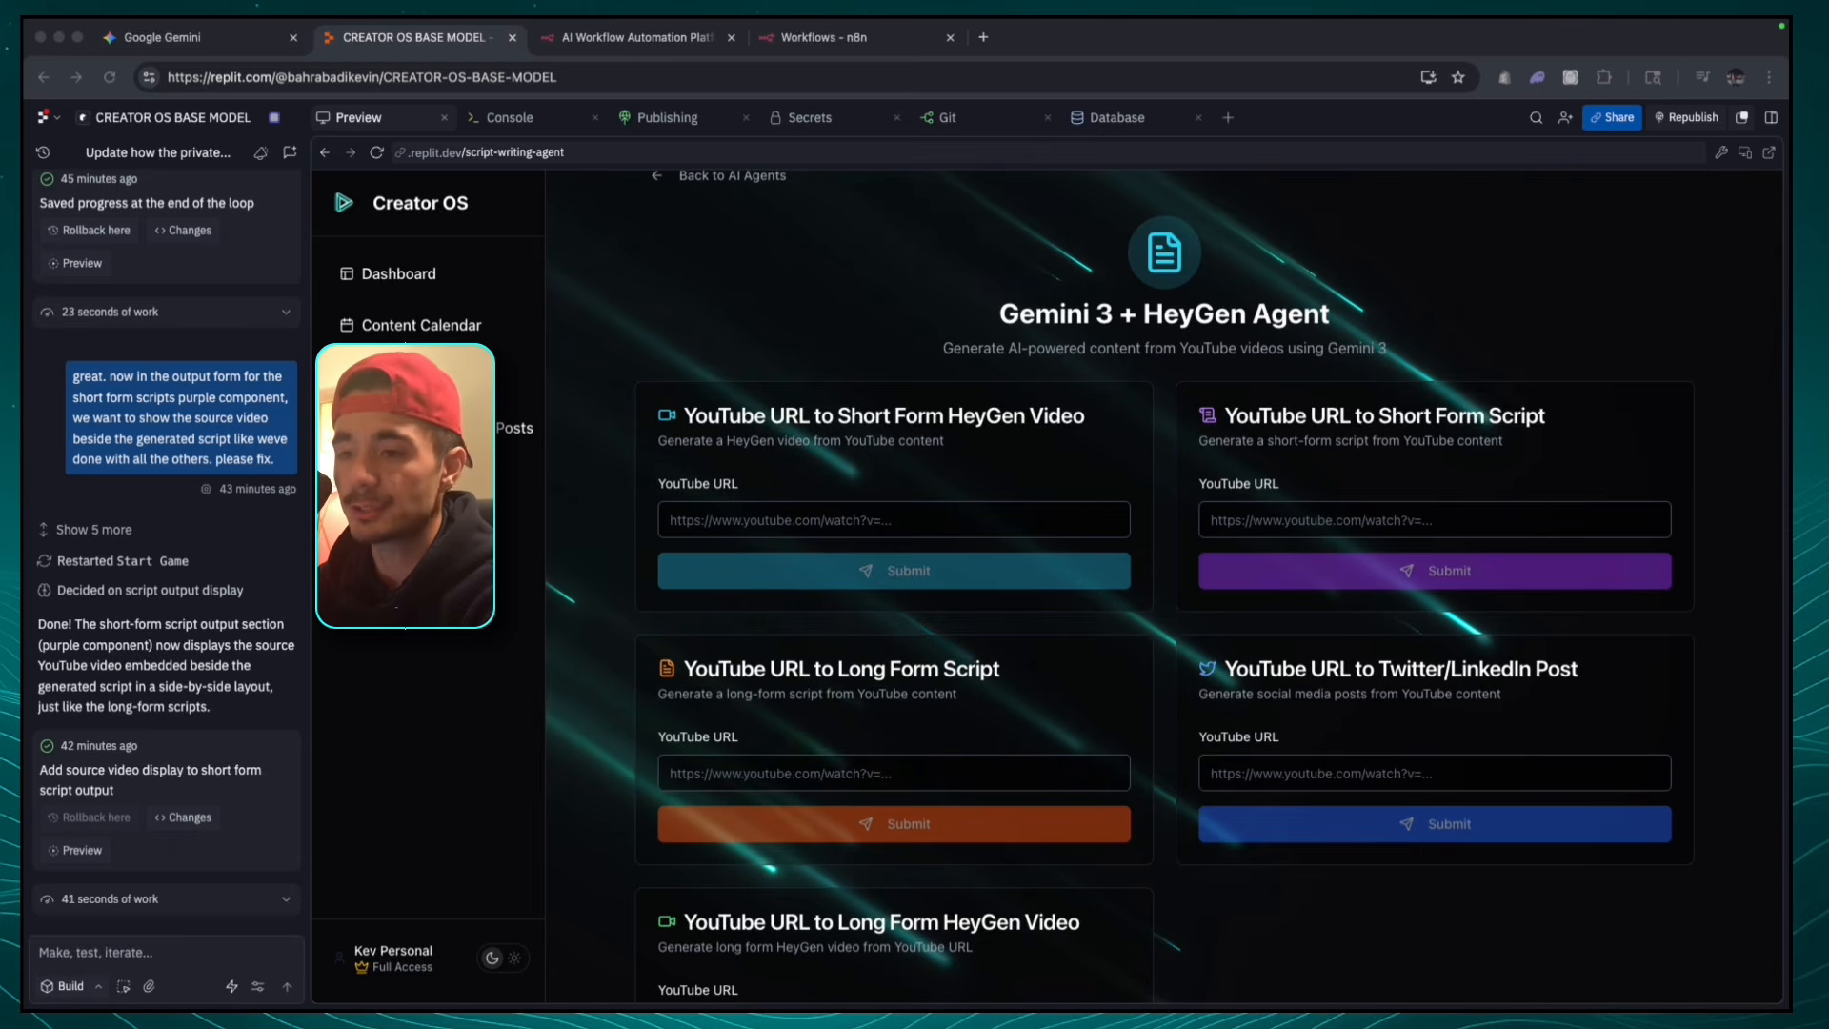
scroll(1119, 581, down, 1)
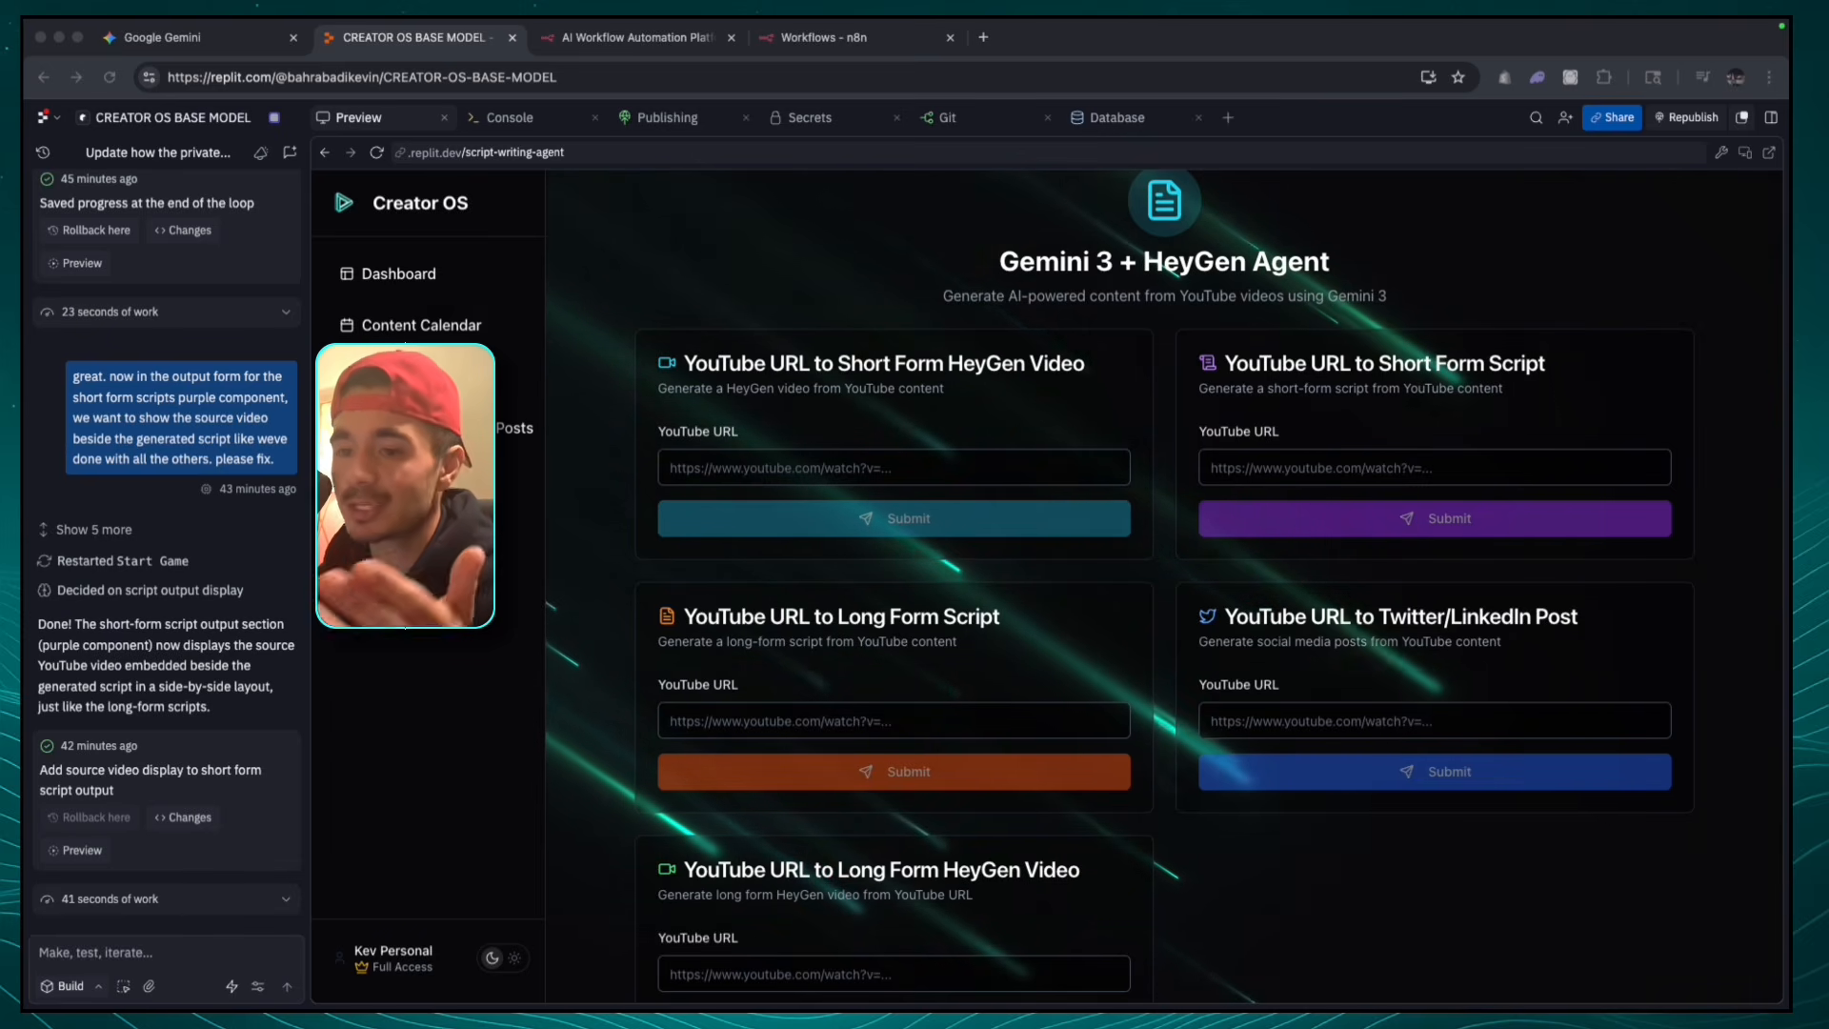
scroll(908, 467, down, 1)
click(908, 452)
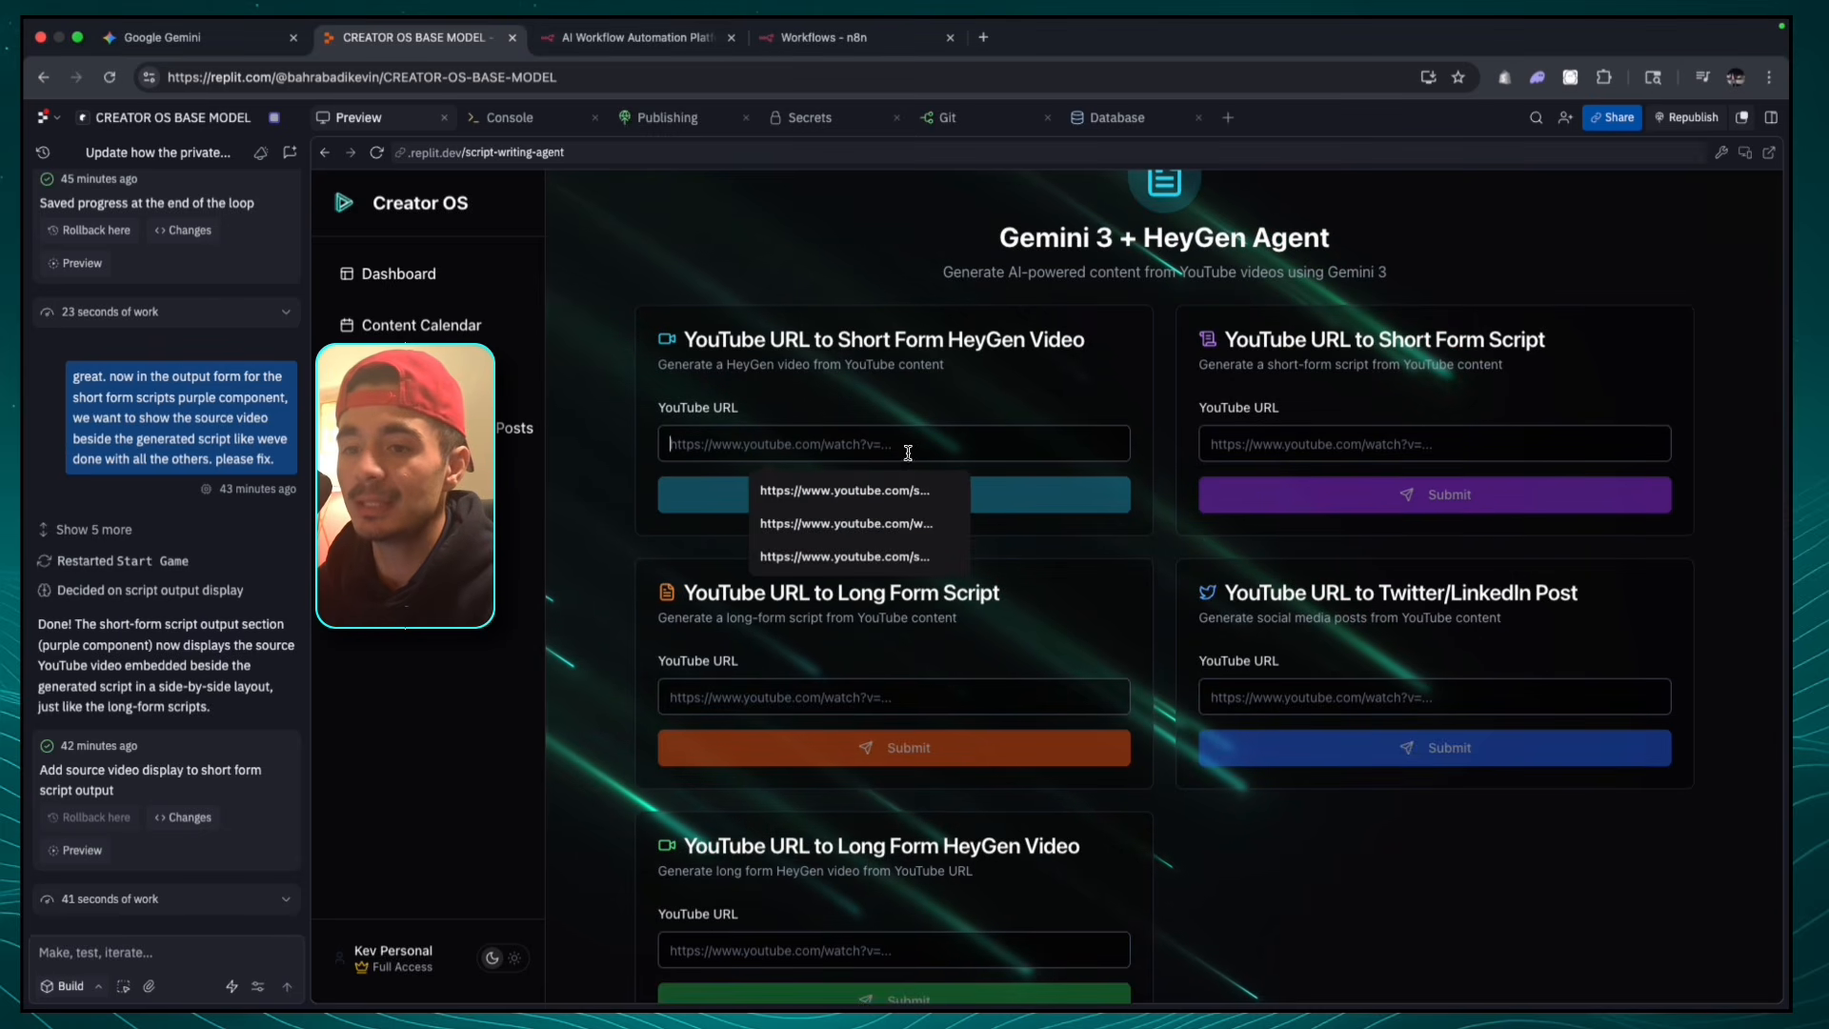
click(1333, 444)
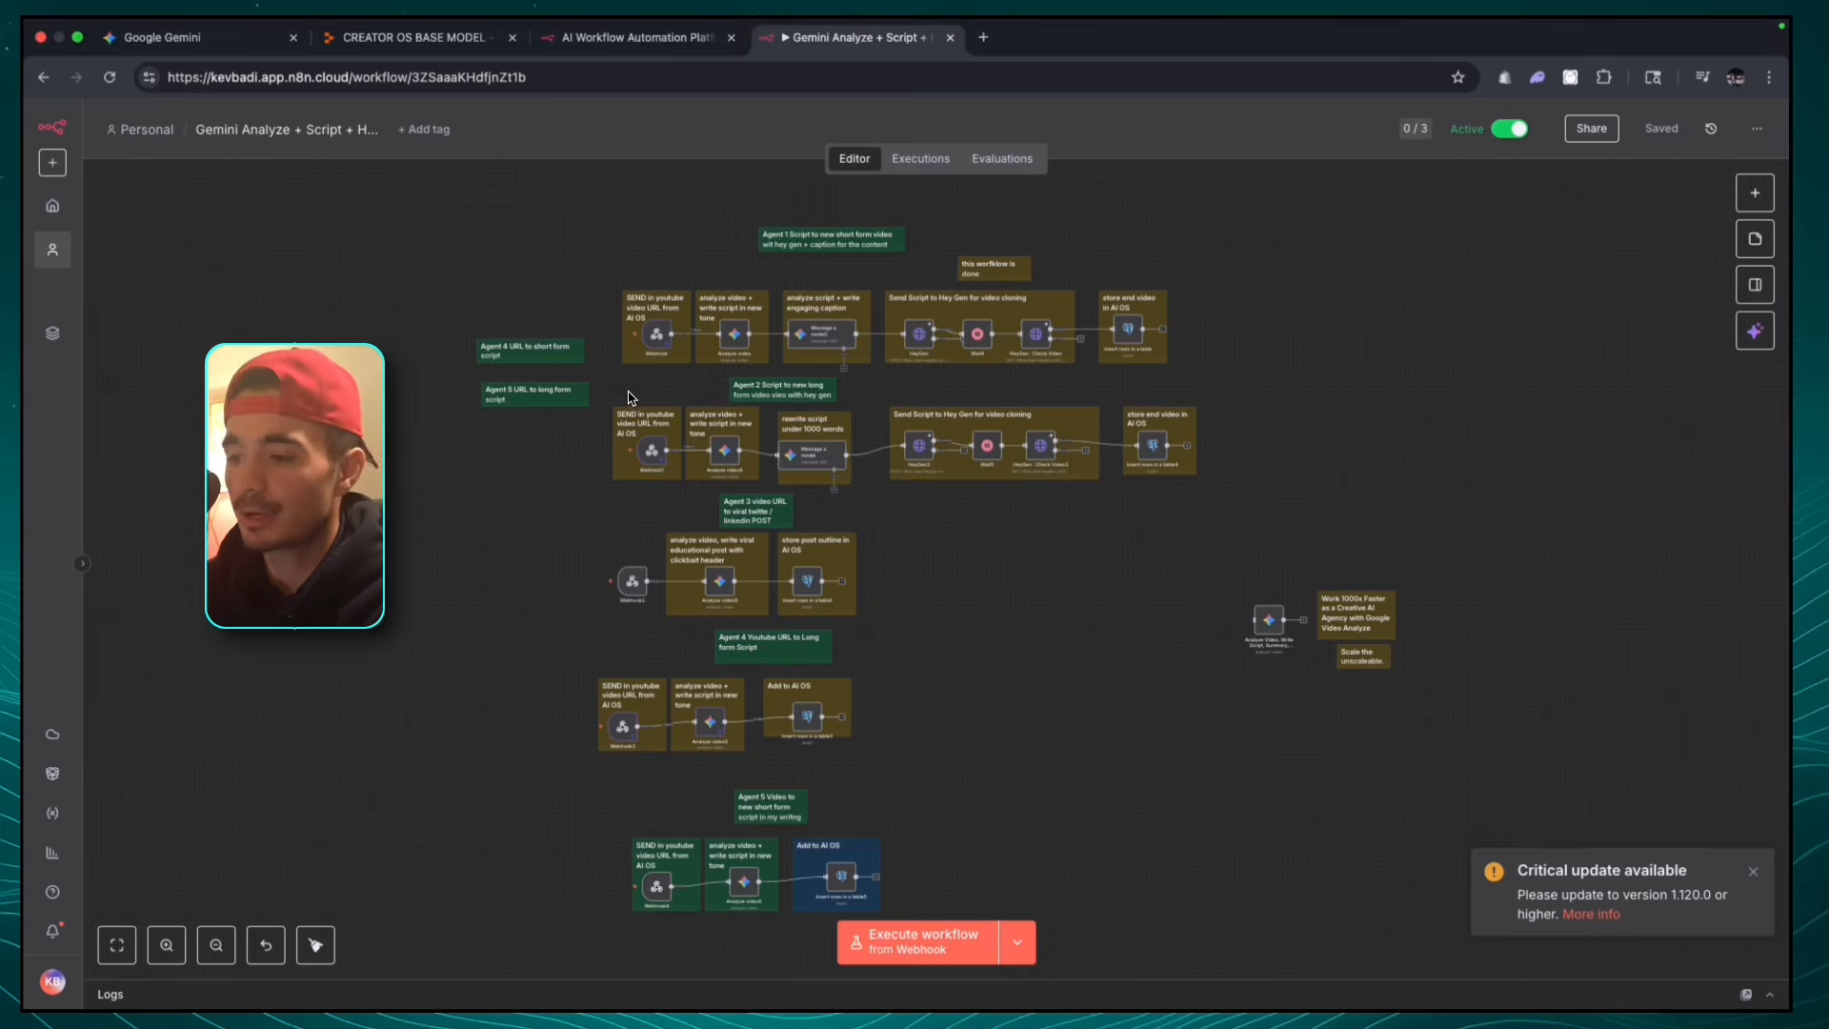
- Examine the Agent 1 and Agent 2 node chains in the n8n workflow, and look at the sign-up option on the n8n website
scroll(679, 286, up, 4)
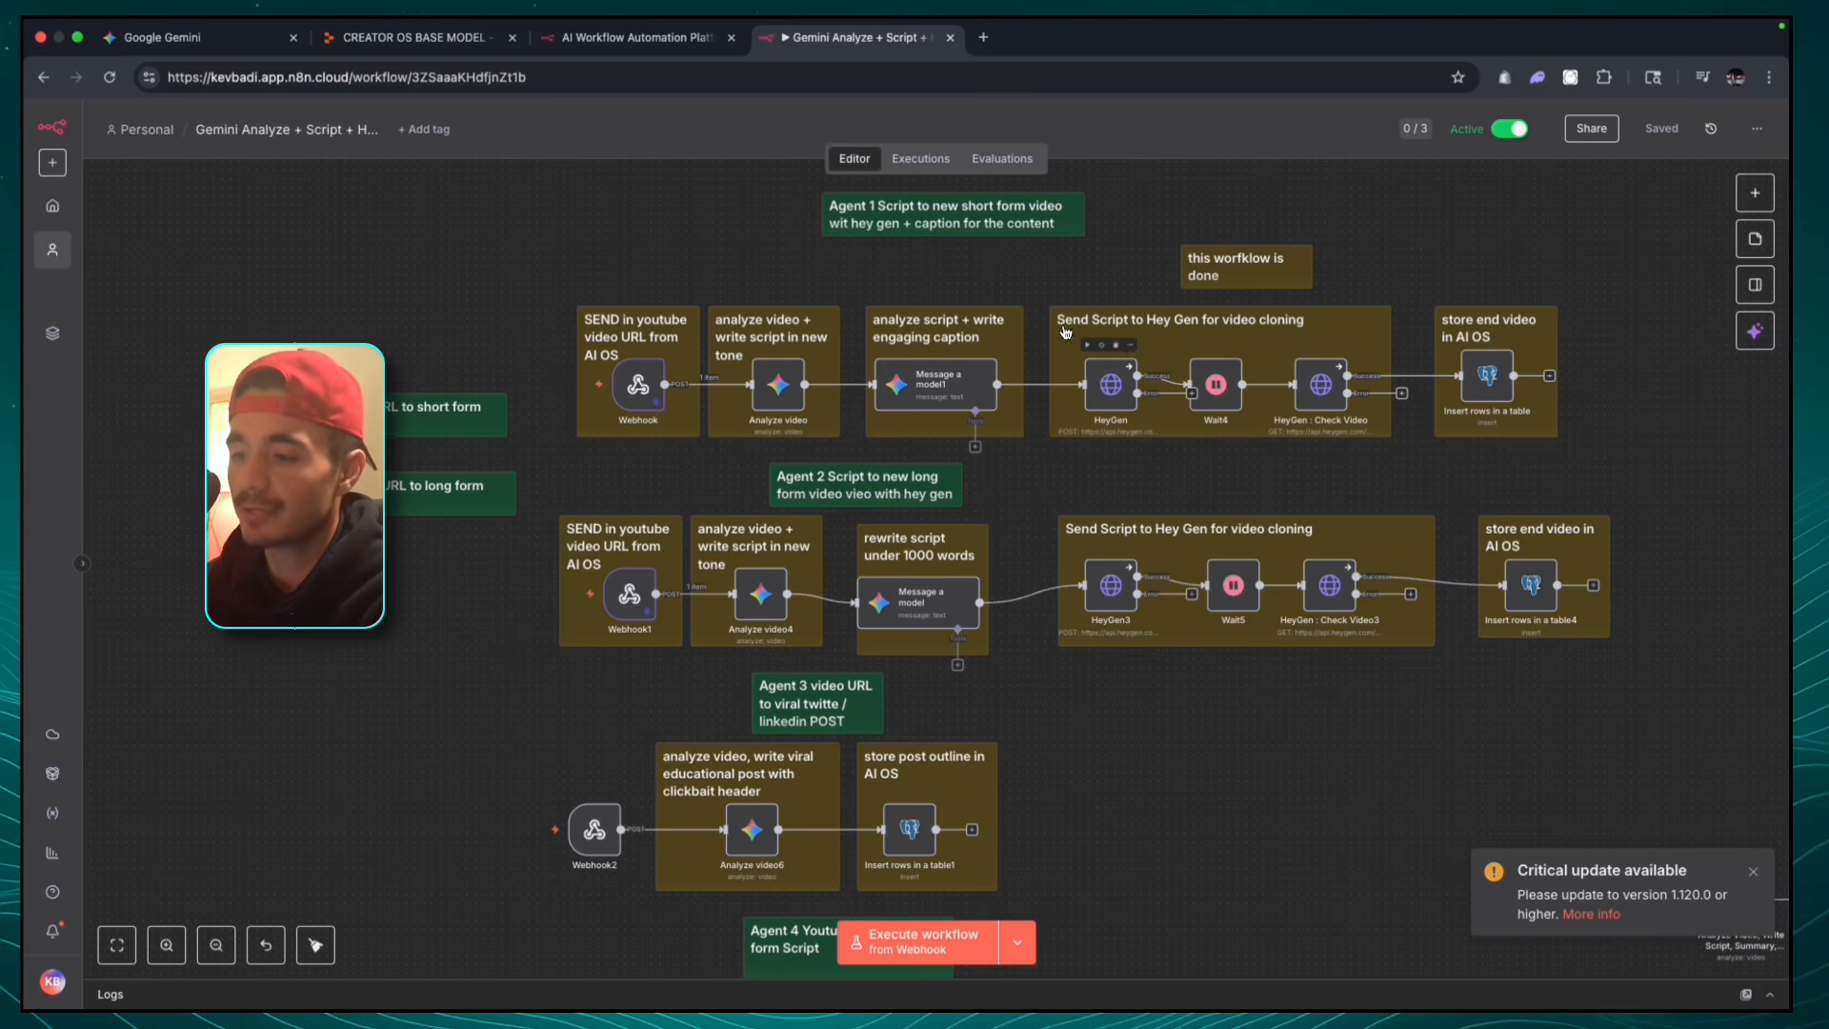
scroll(1091, 427, up, 3)
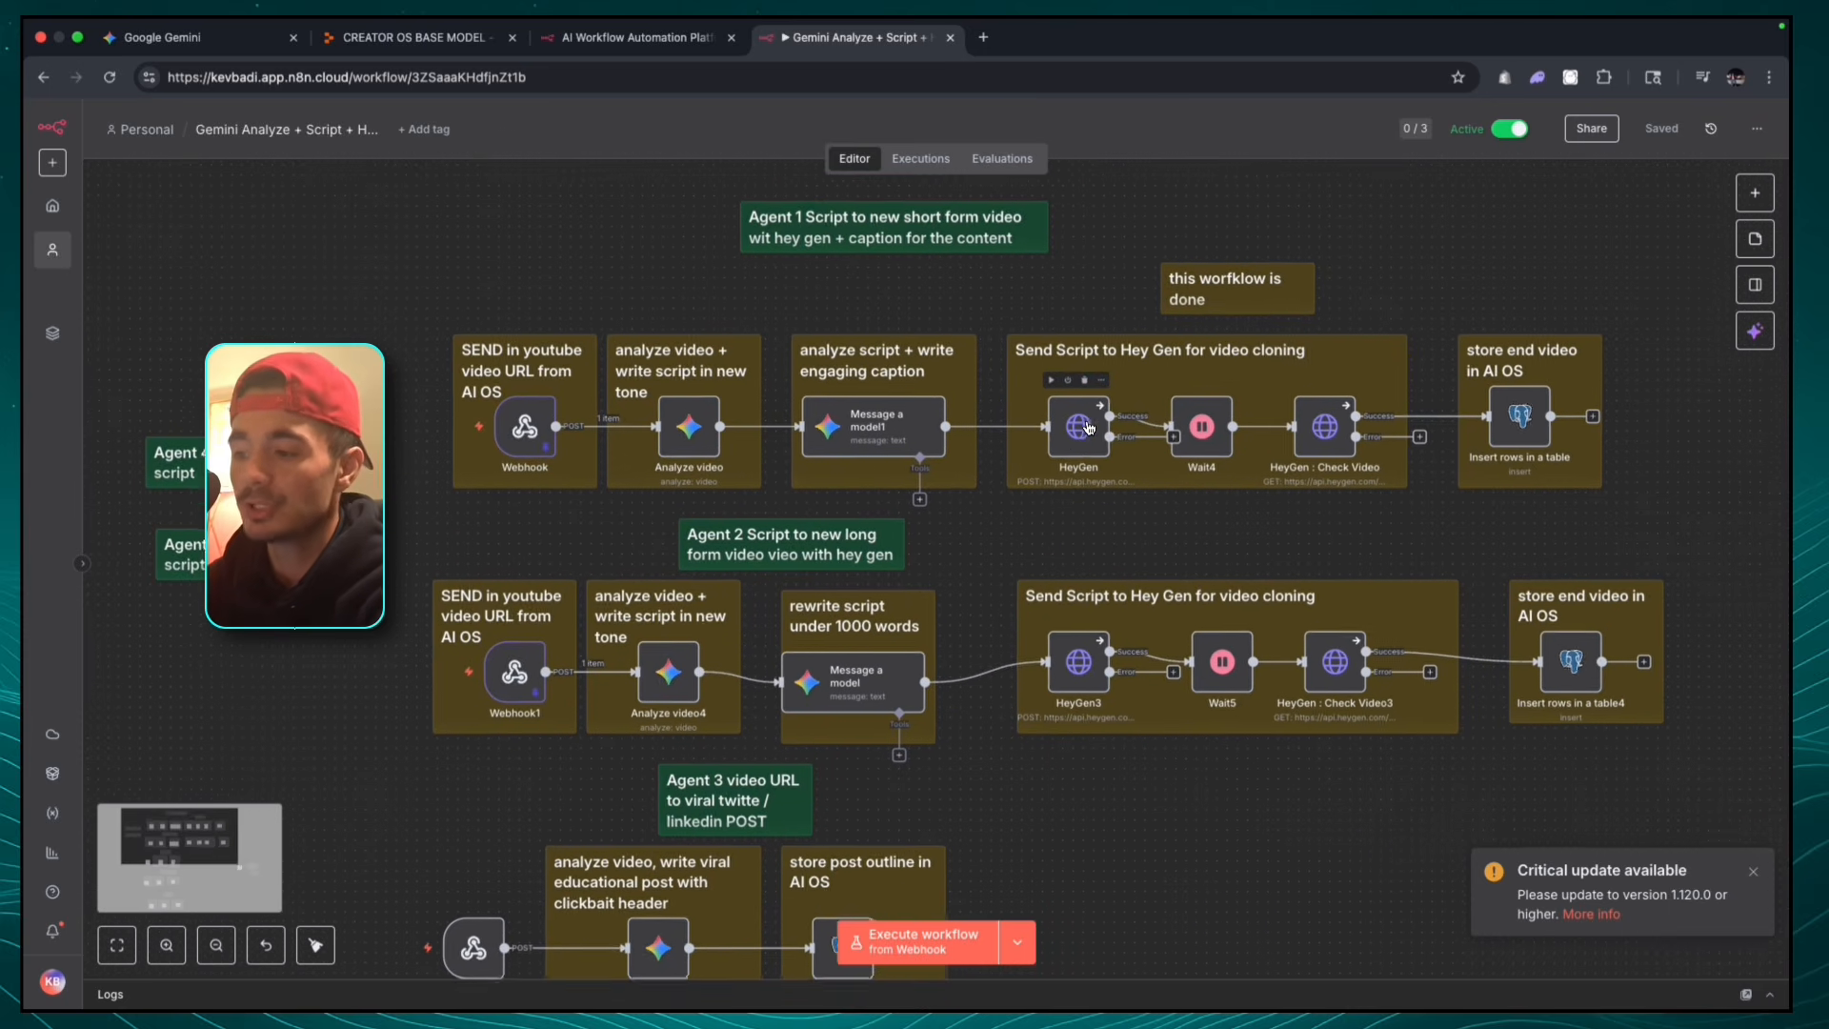
scroll(1090, 428, up, 1)
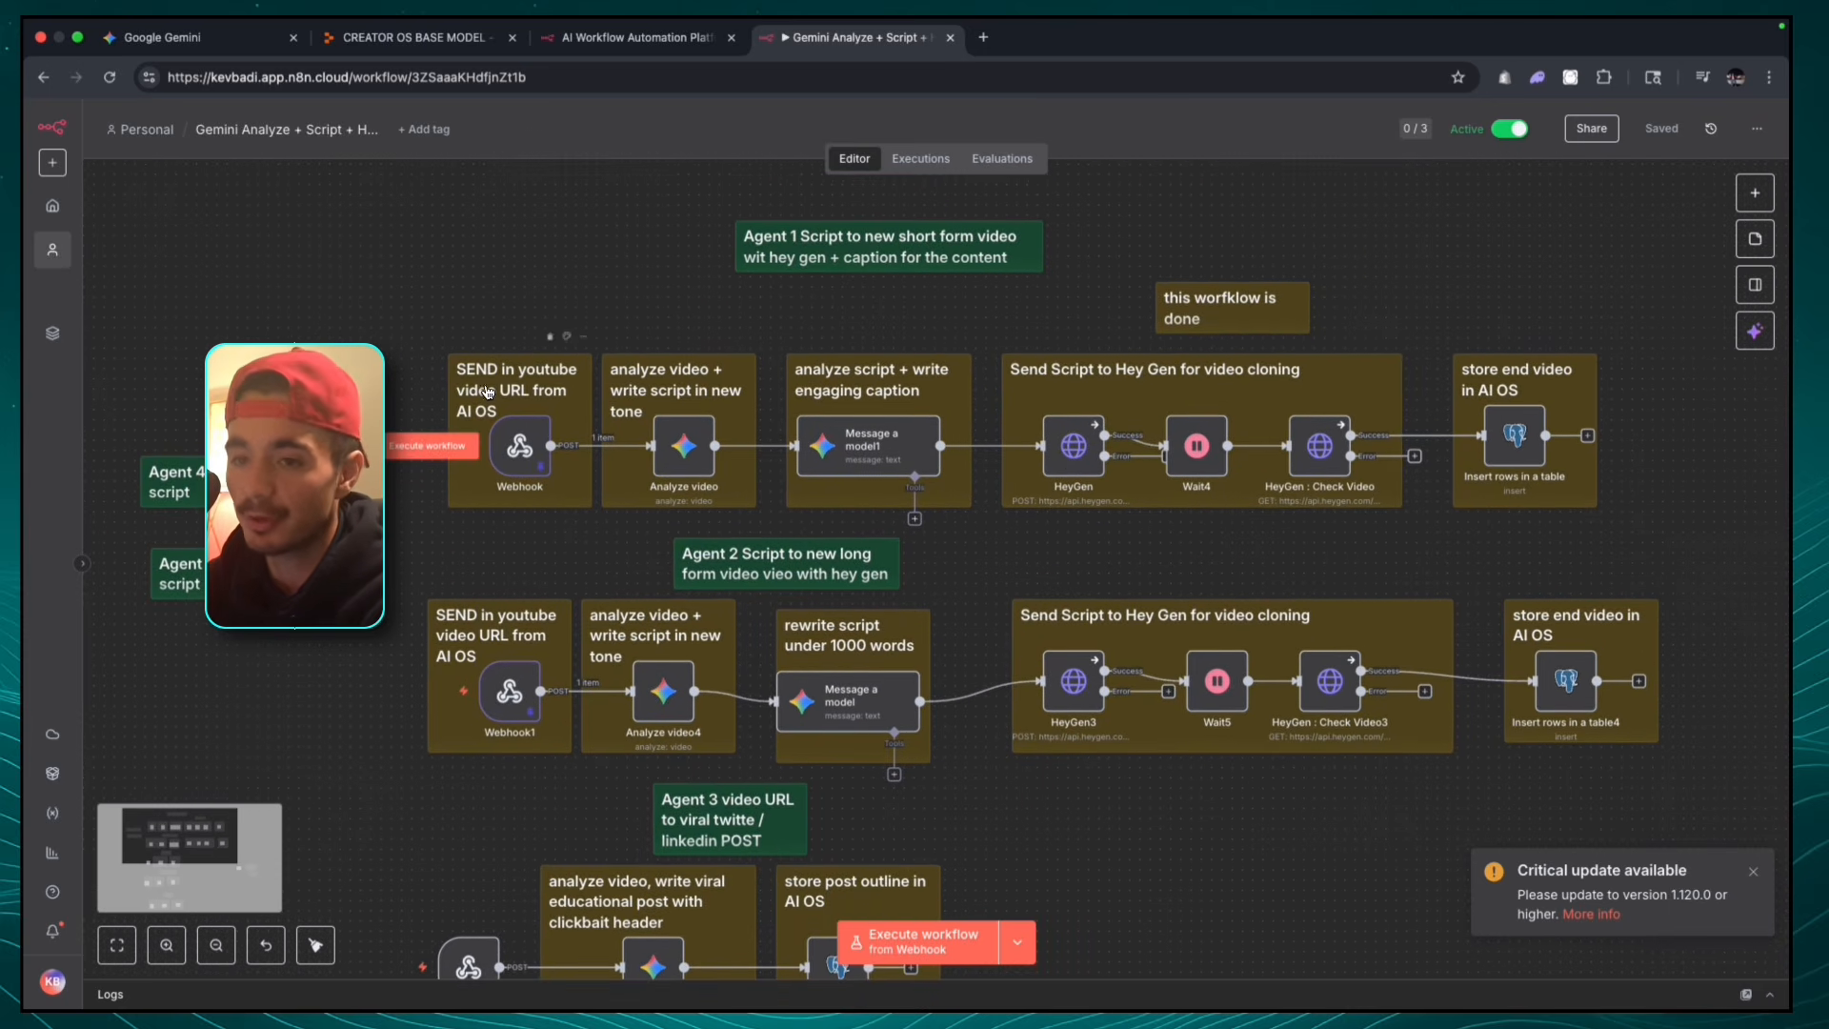
click(636, 37)
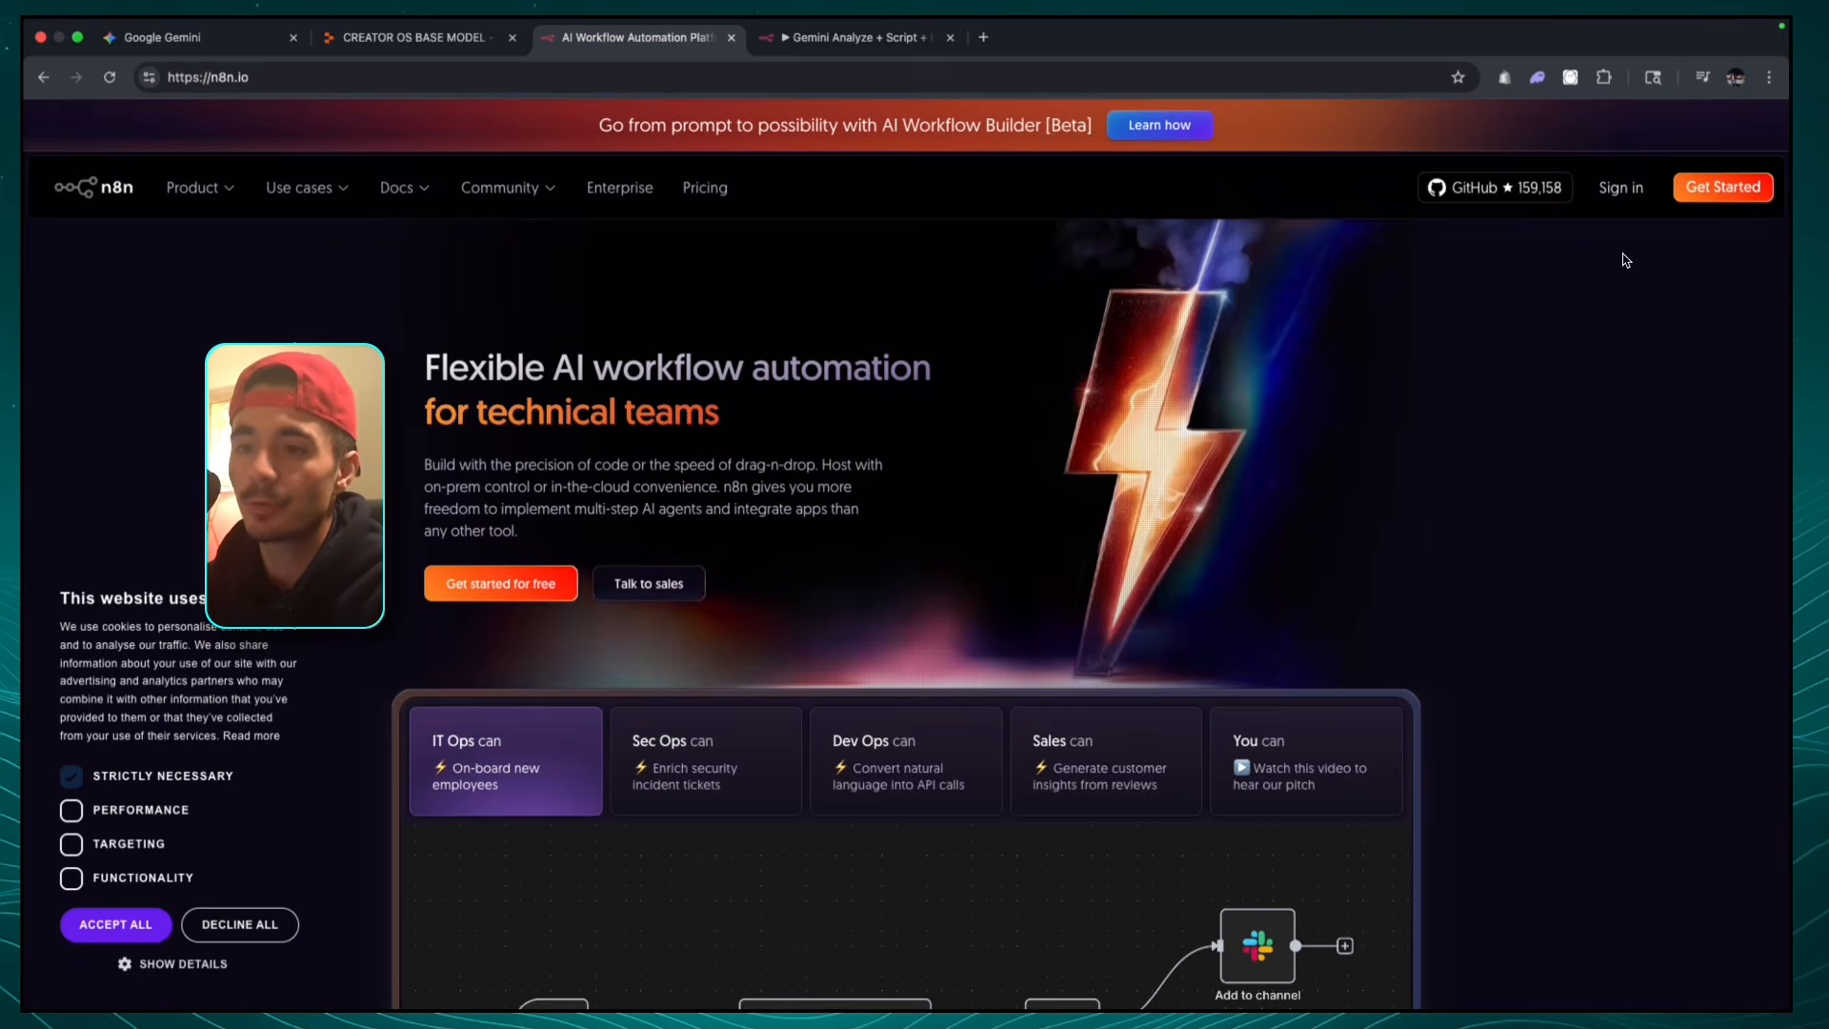
click(1635, 199)
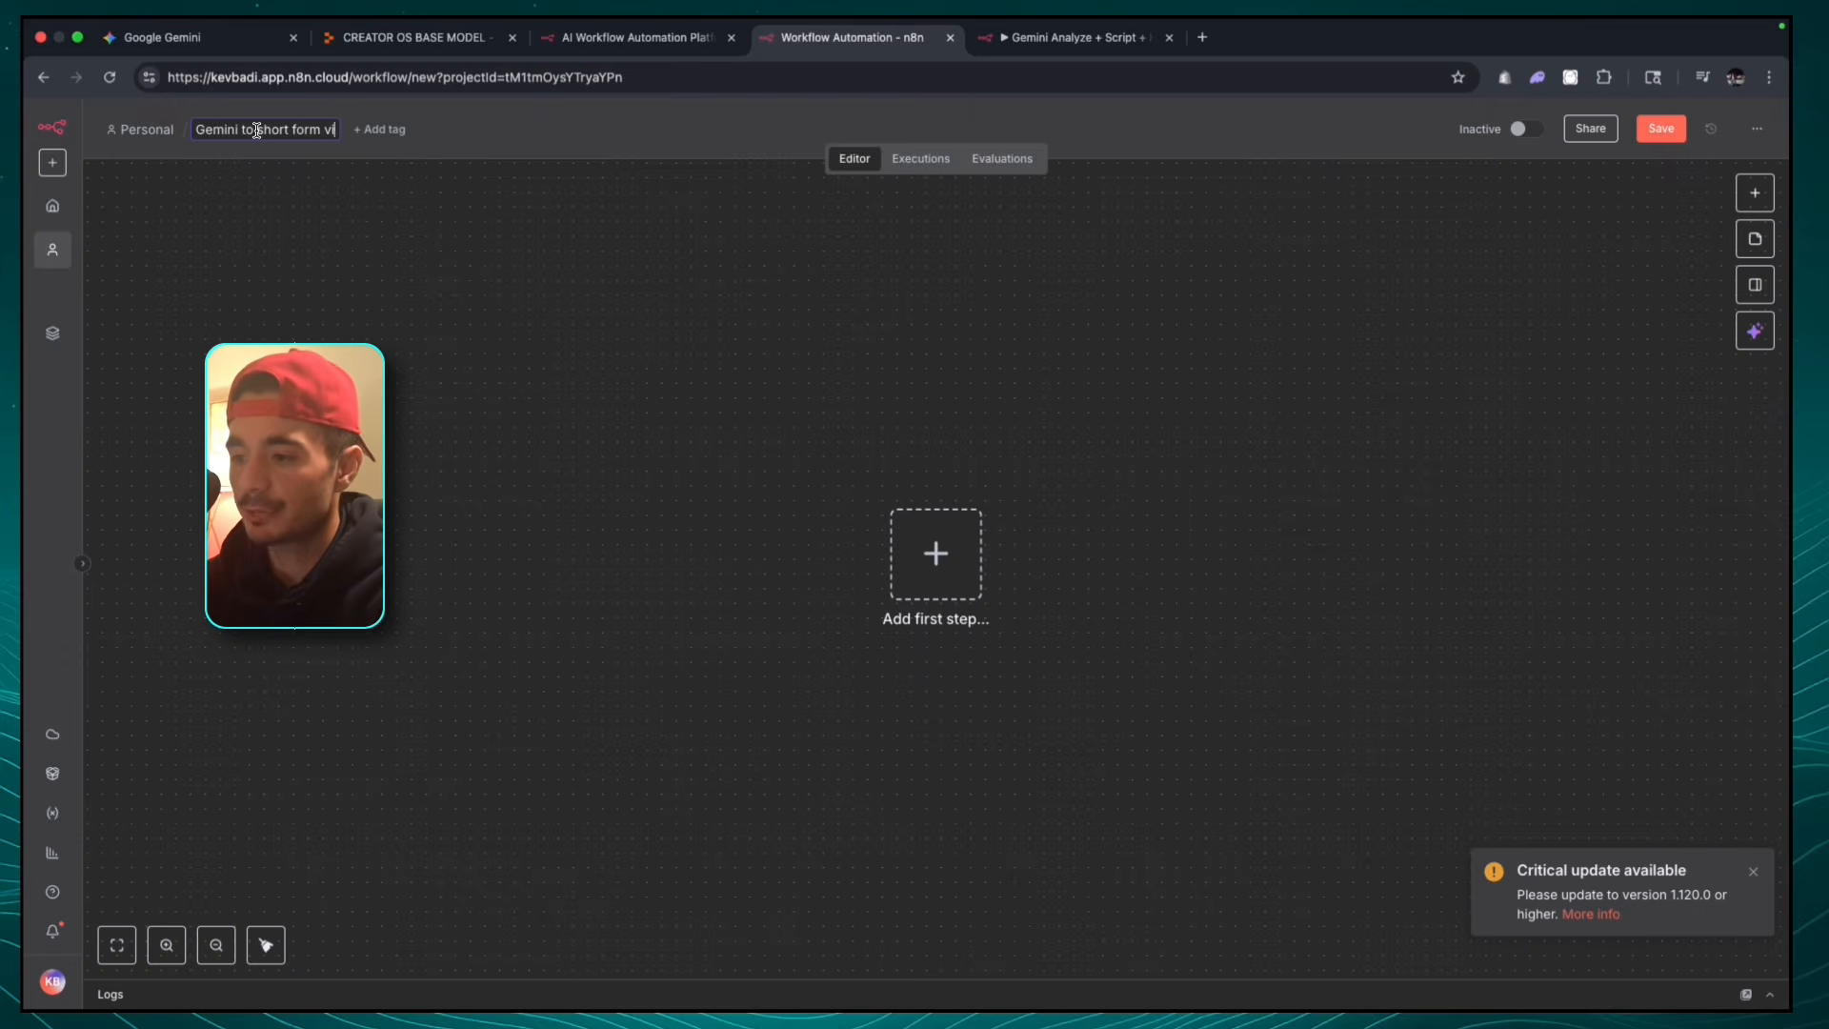
- Name the new n8n workflow "Gemini to short form video"
text(deo)
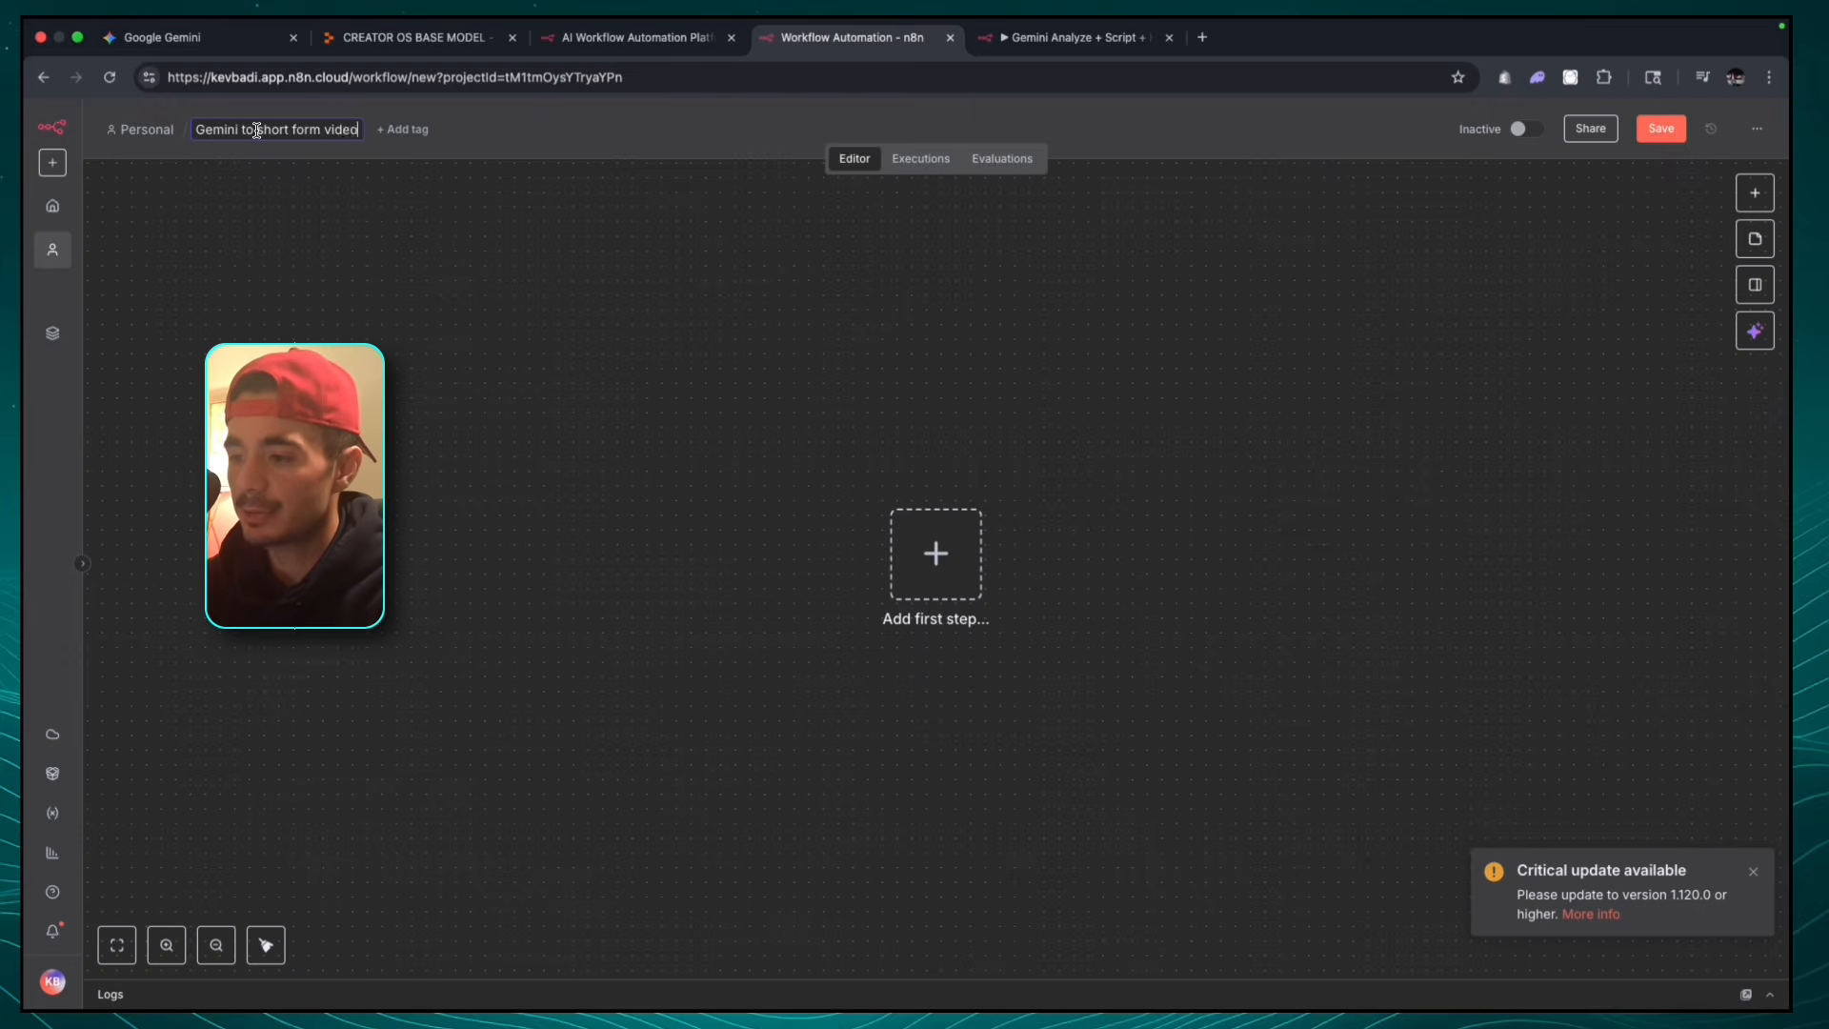
click(479, 206)
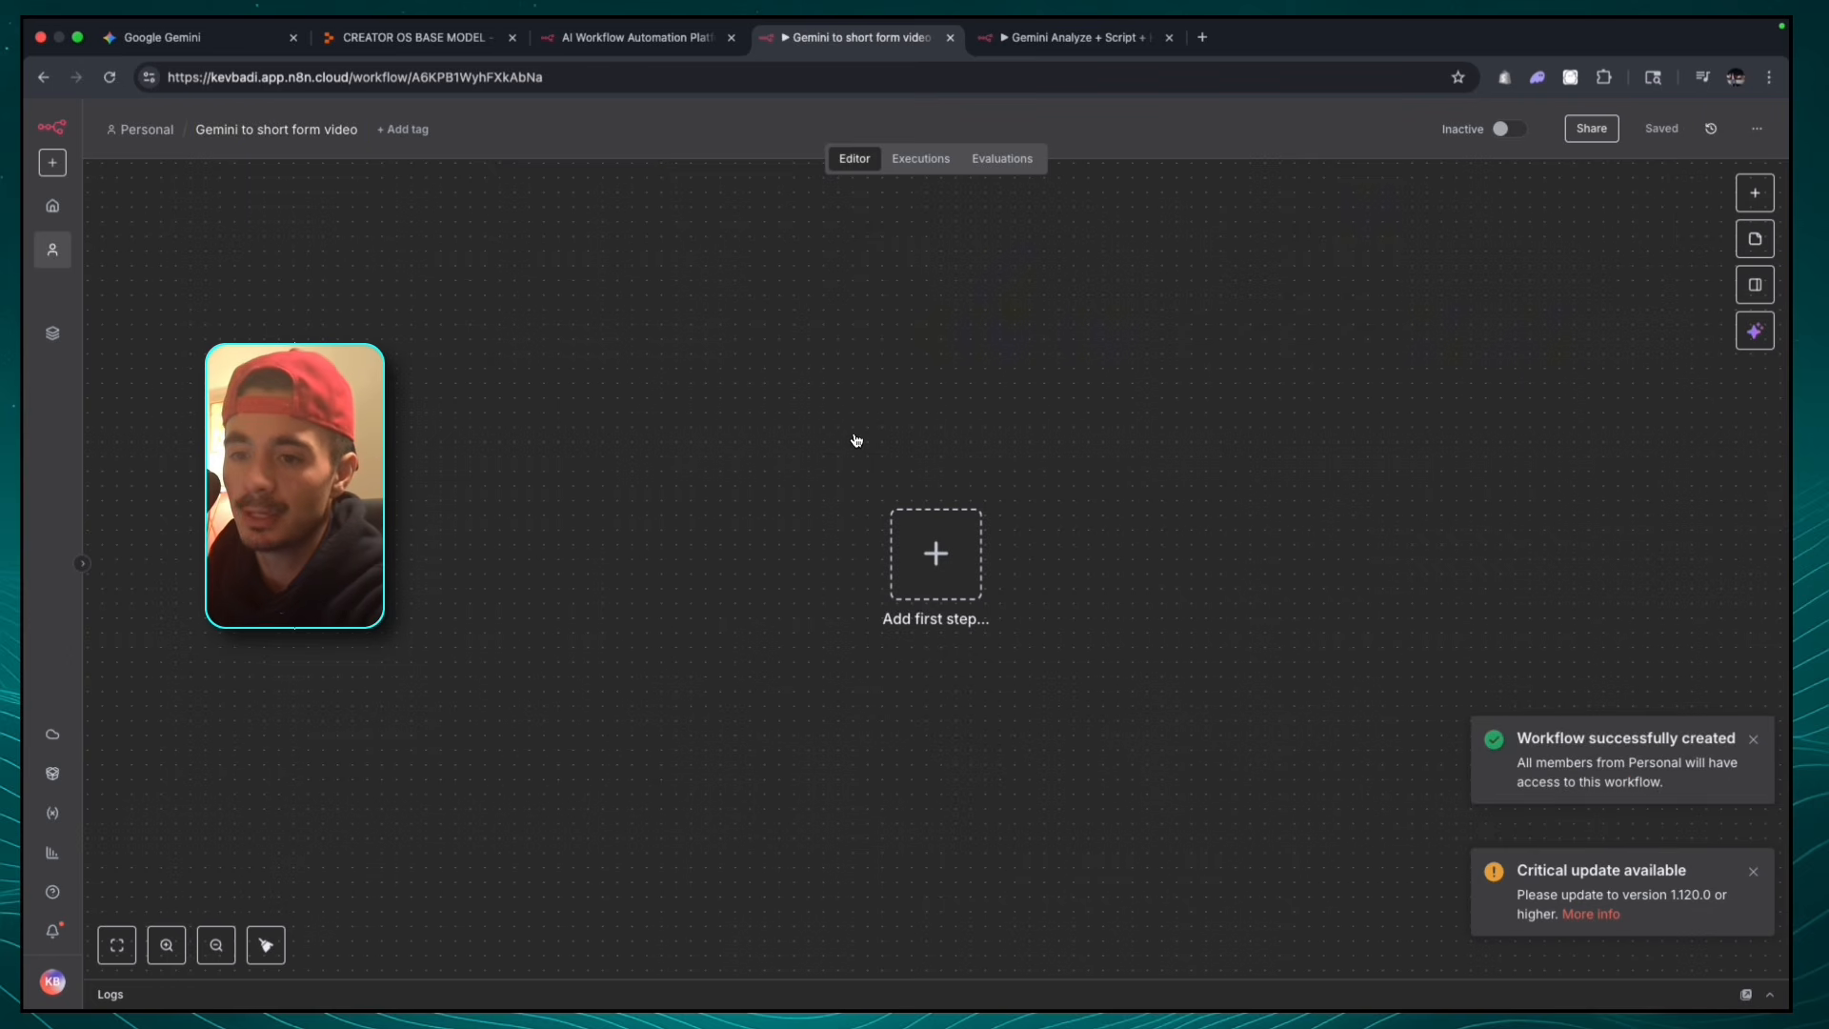
- Add a Webhook trigger as the workflow's first step and set its HTTP method to POST
scroll(855, 444, right, 1)
scroll(909, 520, up, 2)
scroll(912, 524, up, 1)
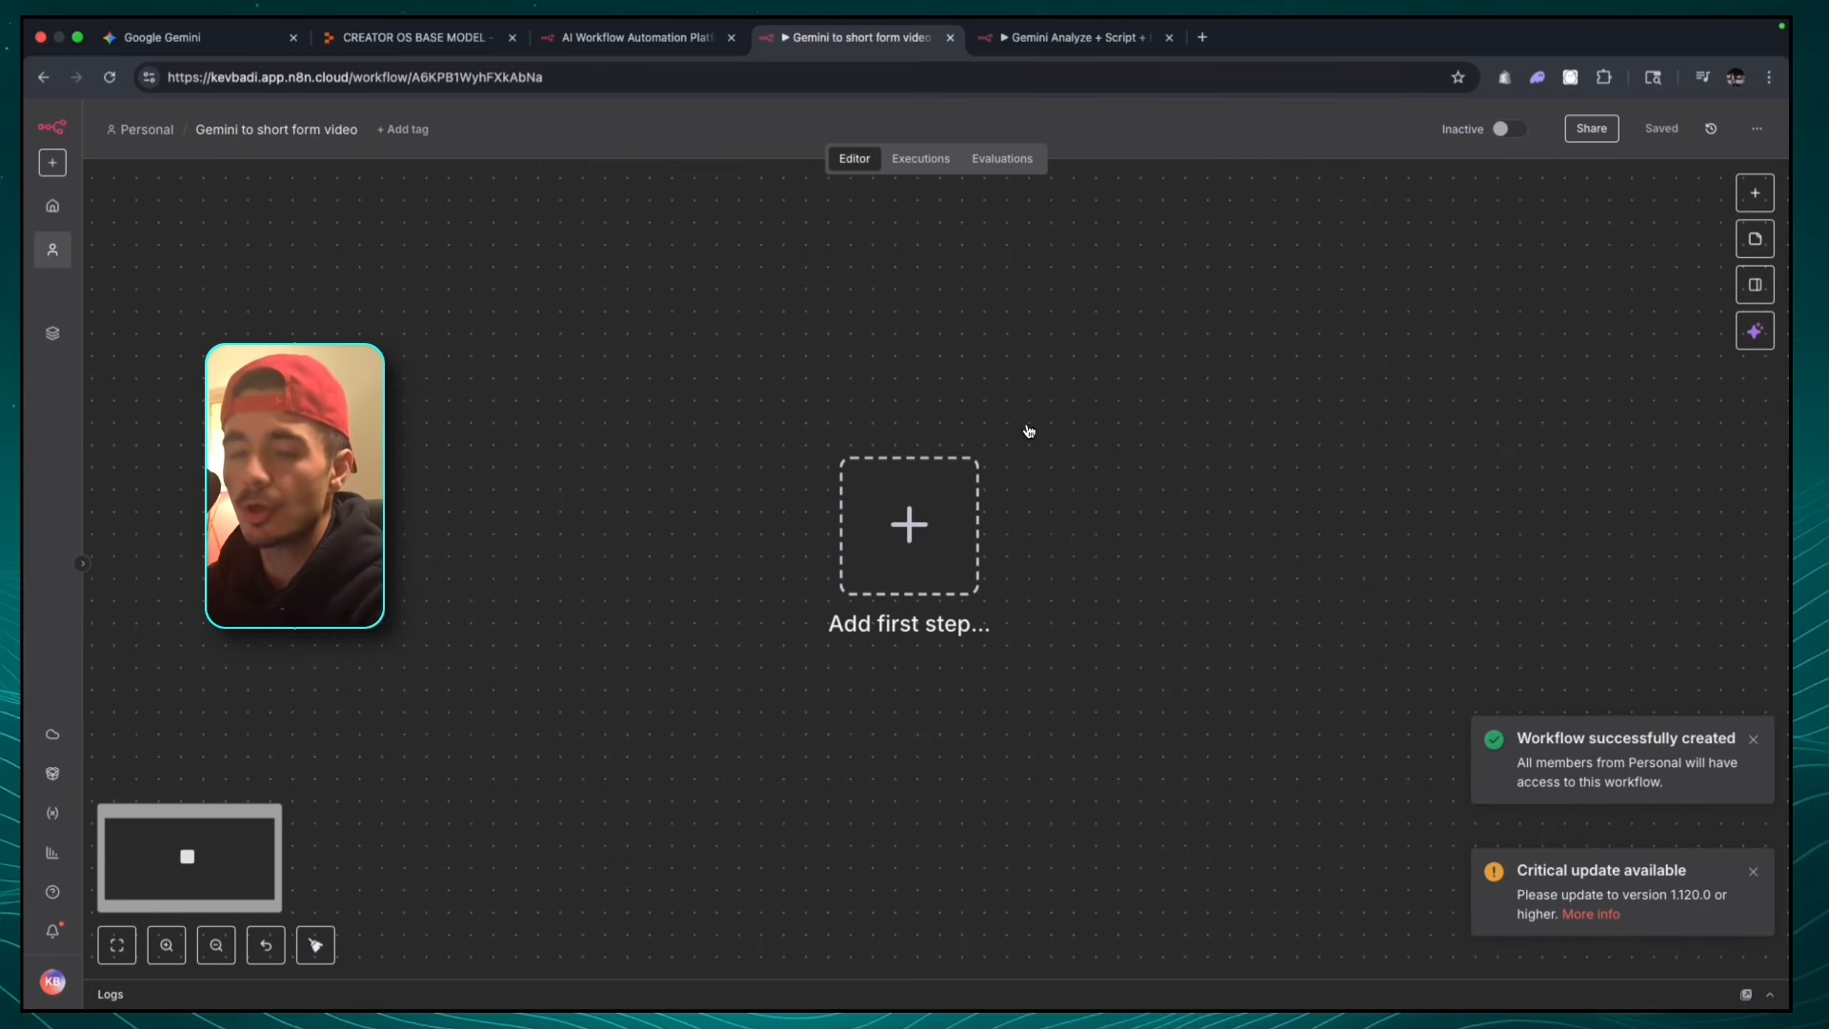
click(923, 497)
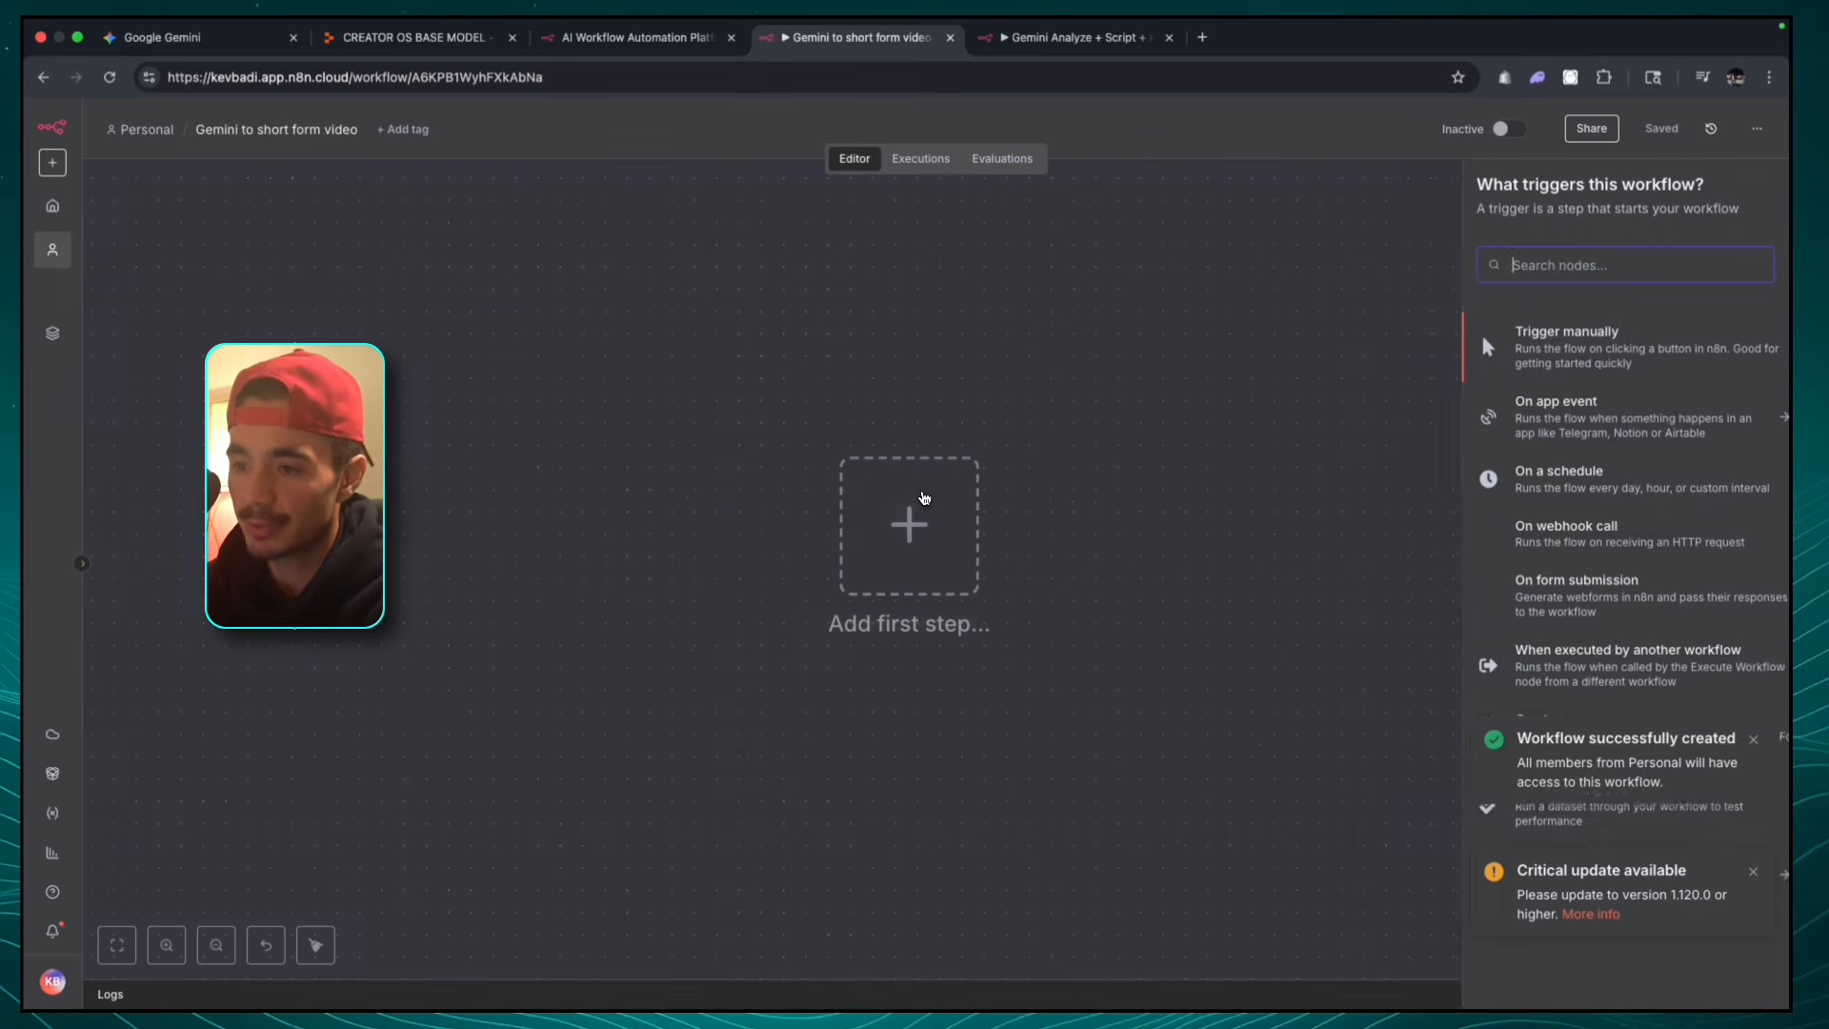
text(webhook)
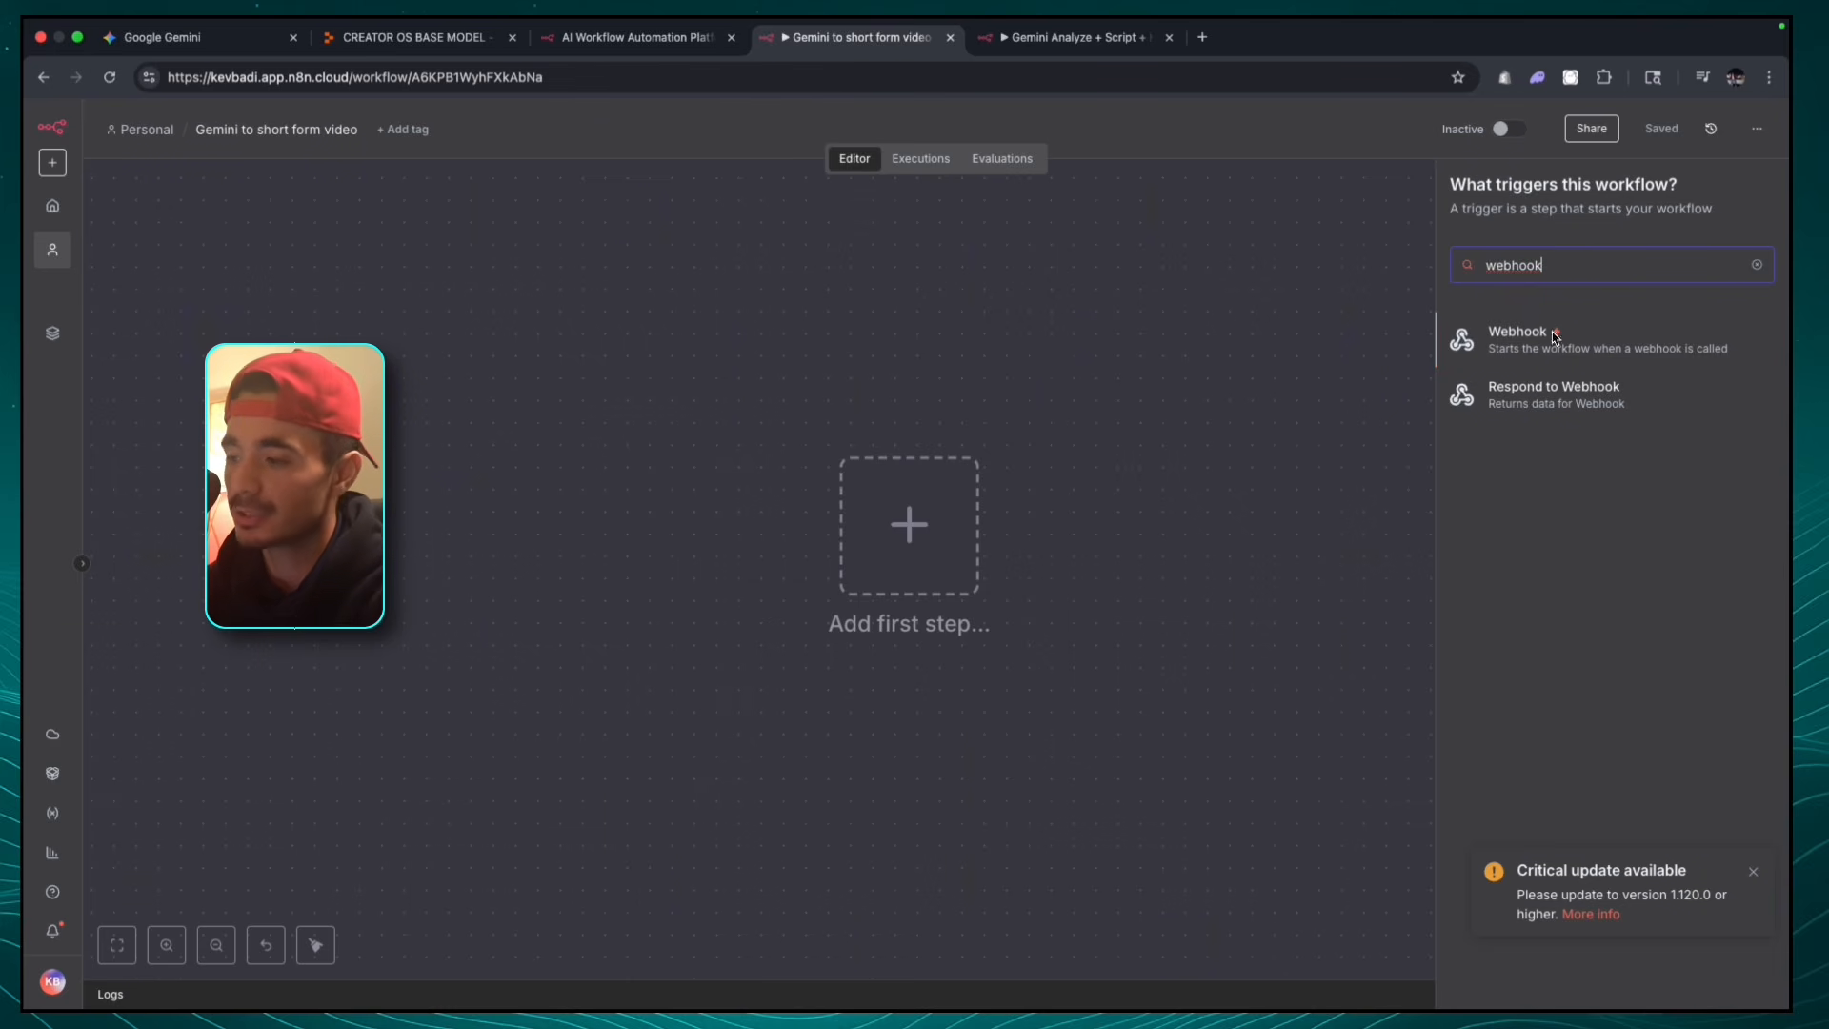
click(1525, 348)
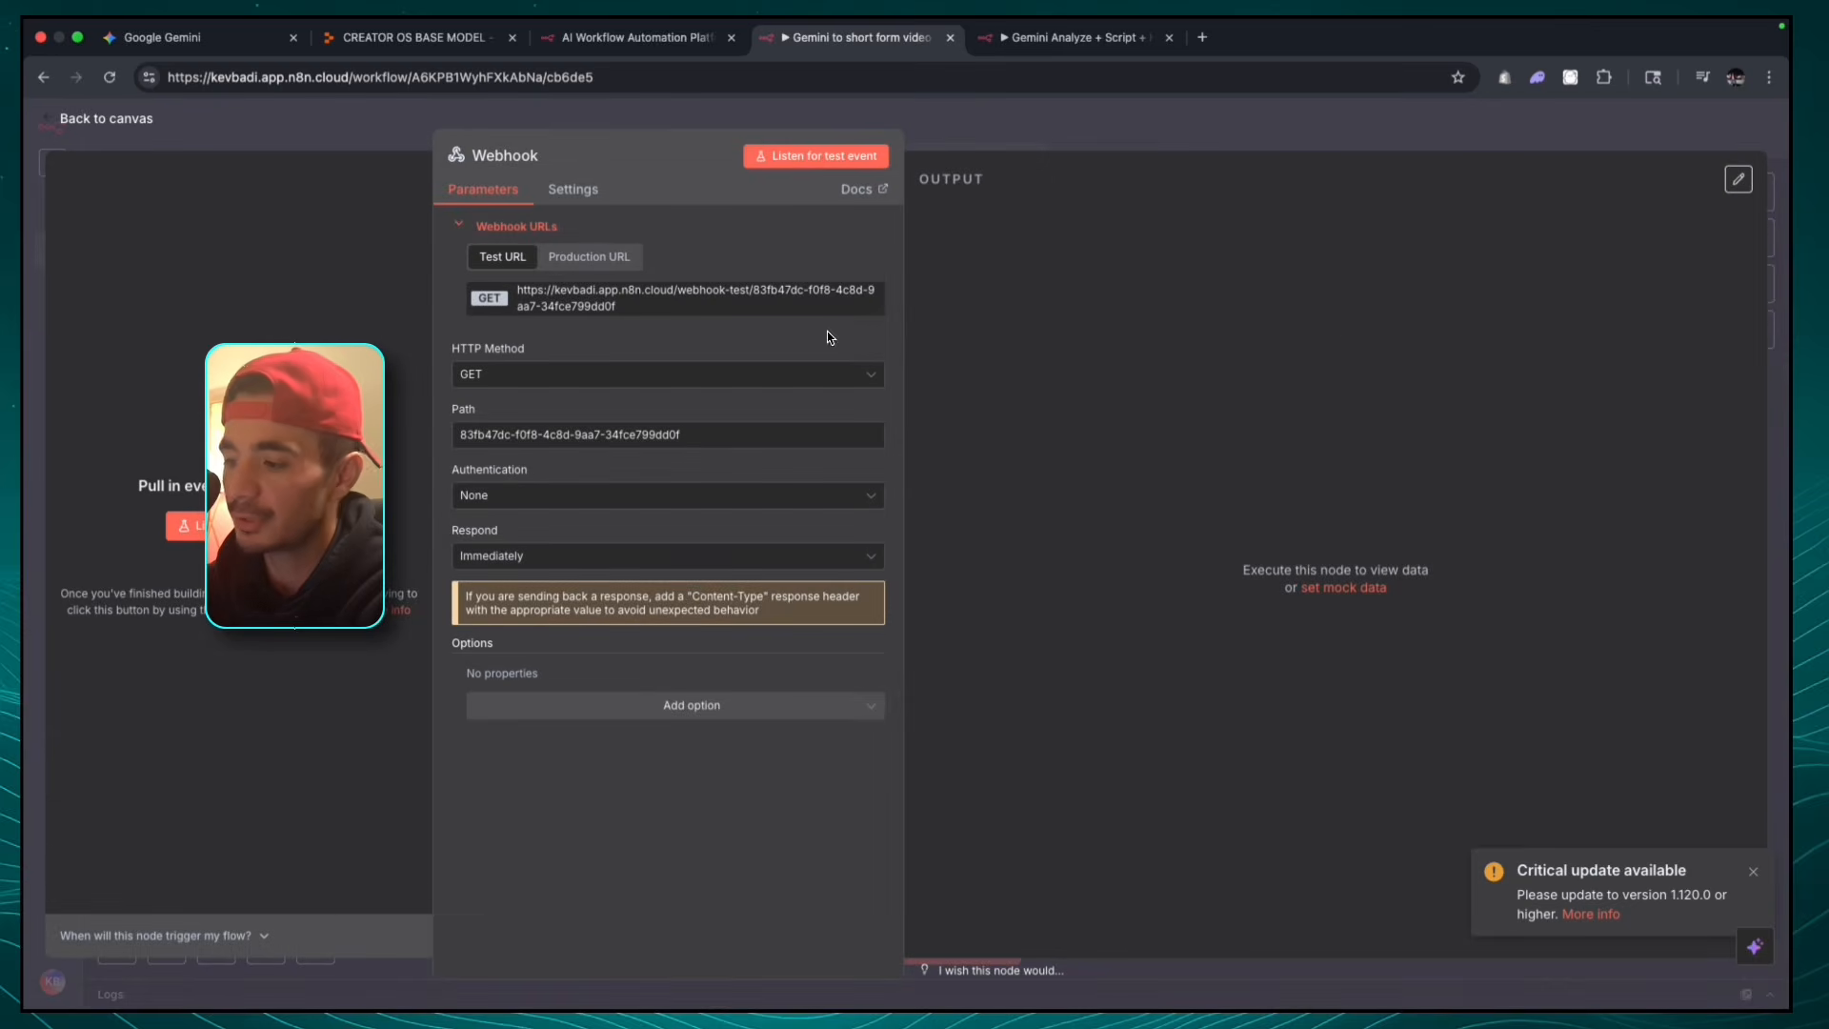
click(657, 374)
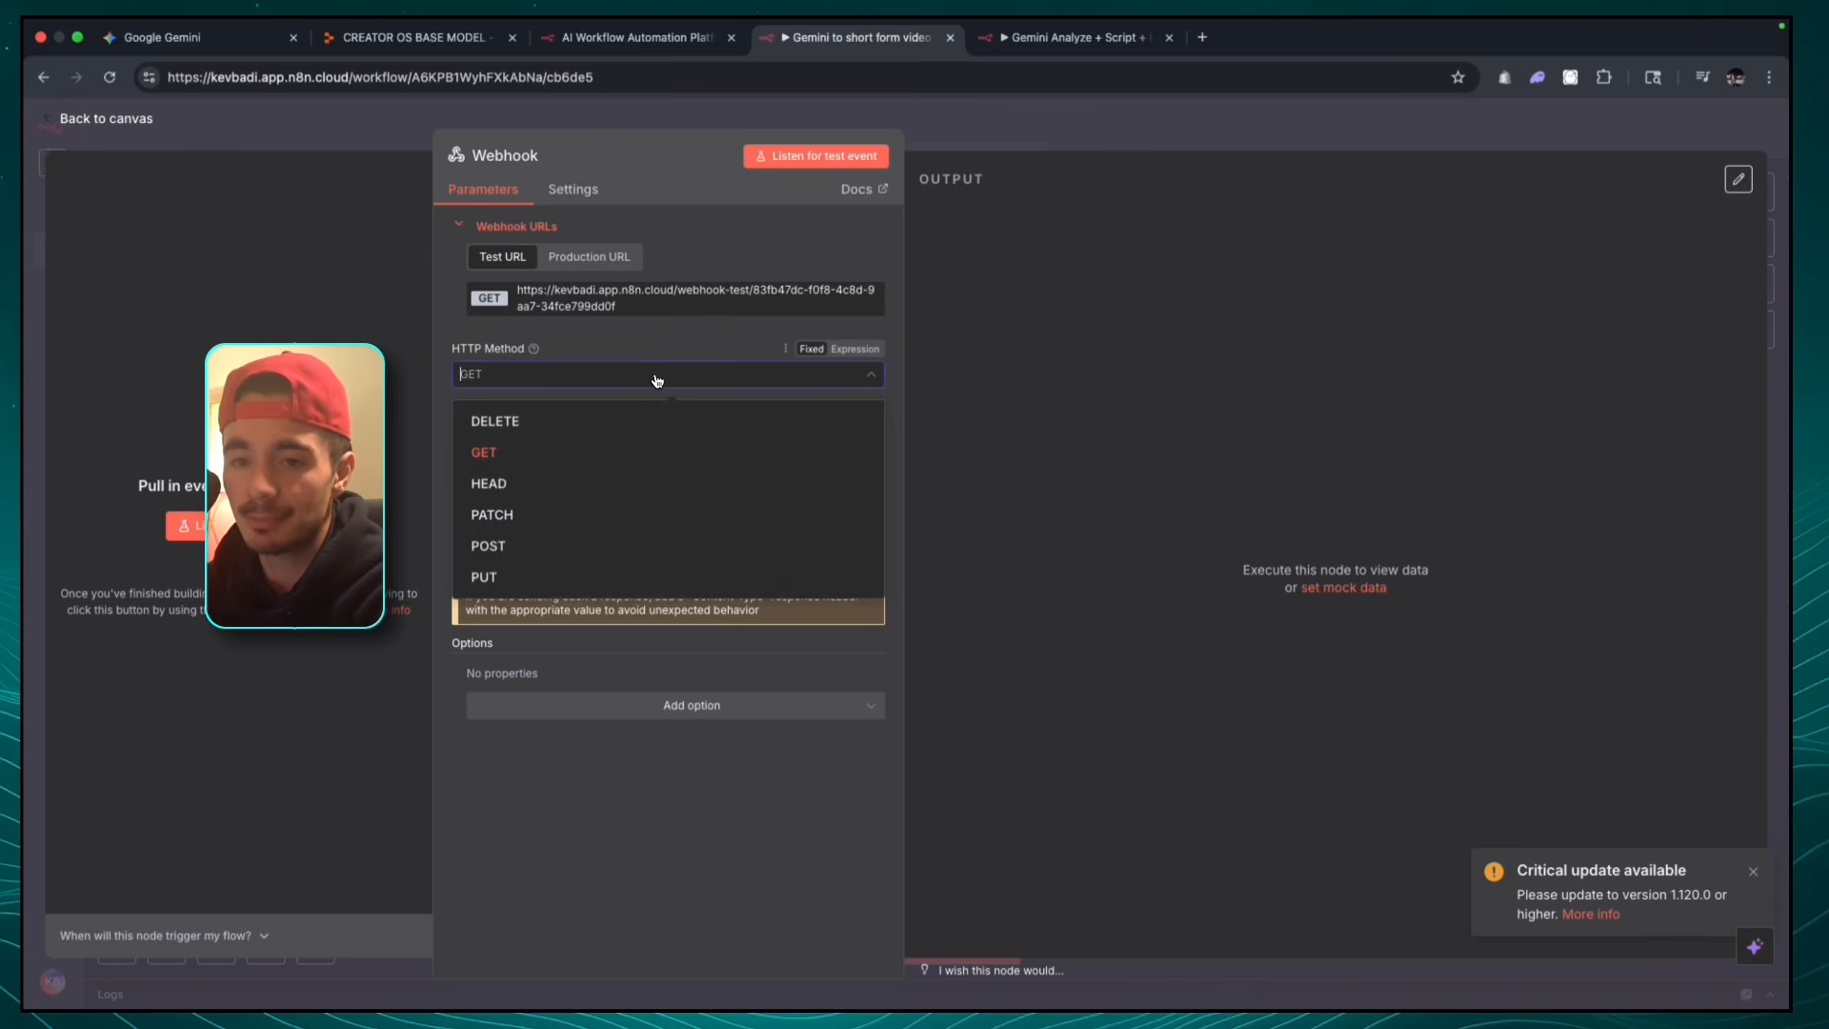
click(549, 546)
click(1007, 152)
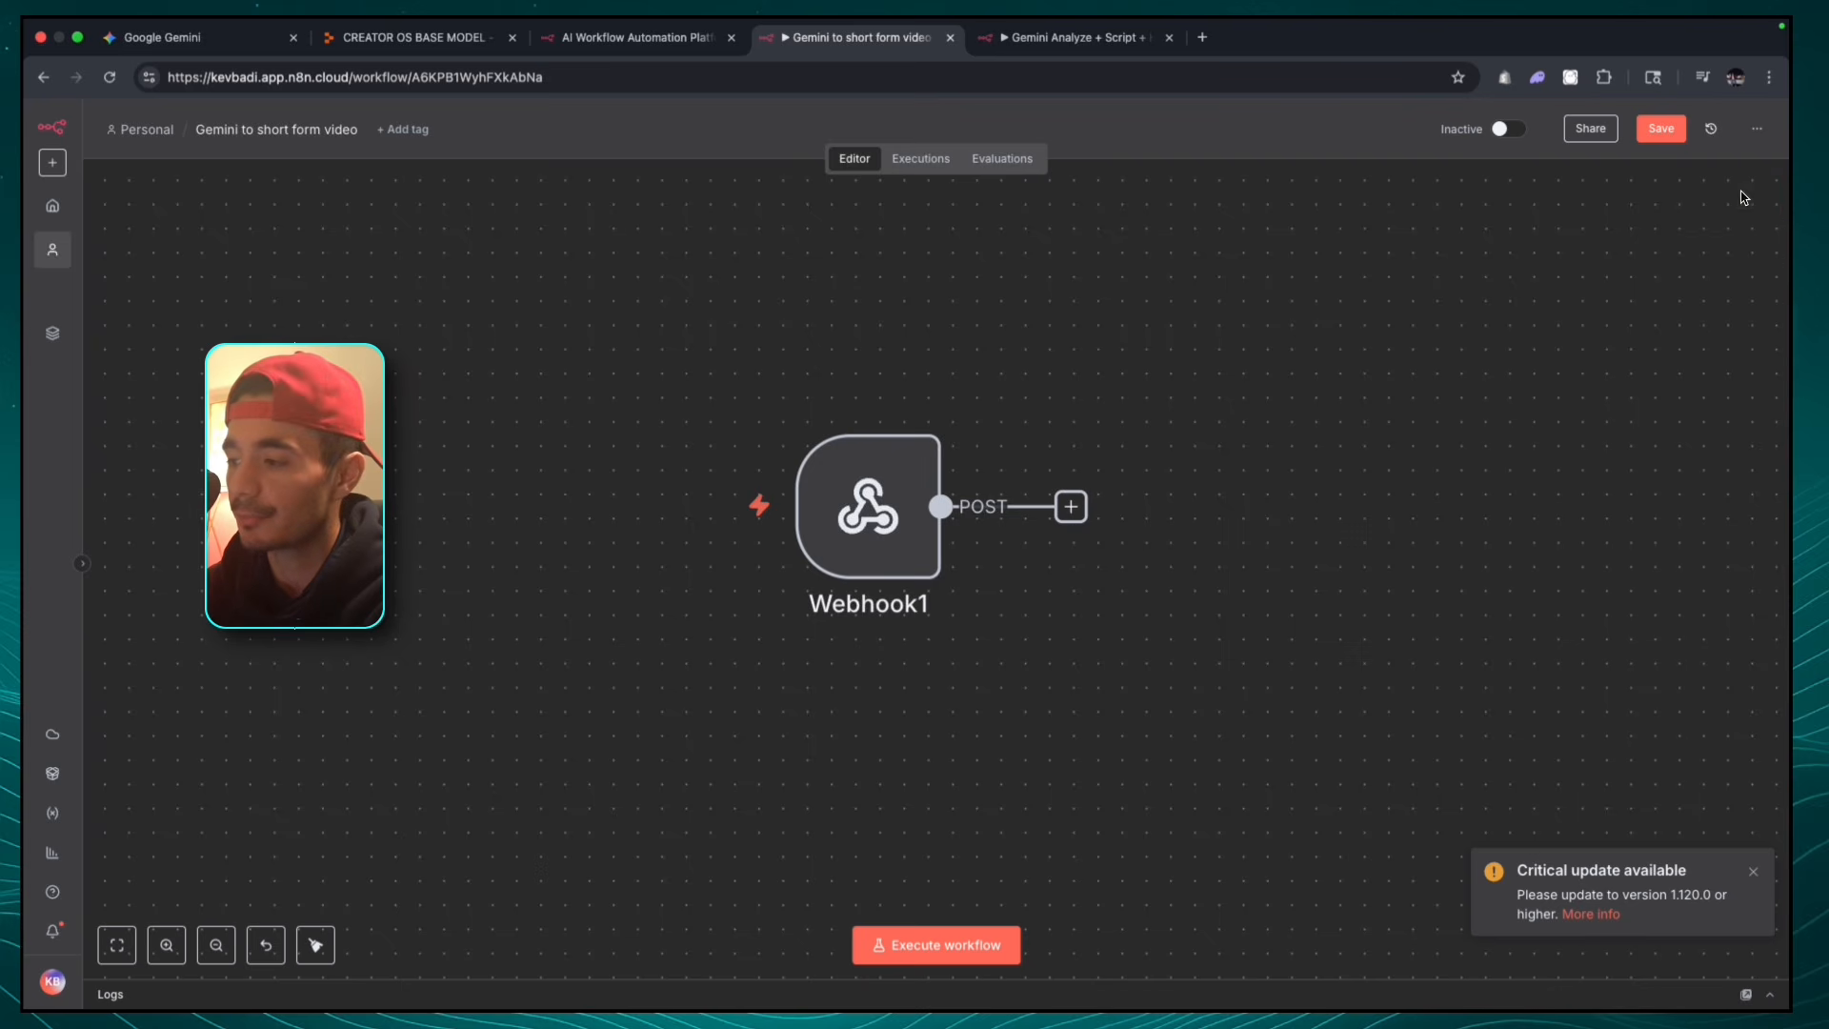
- Add a Google Gemini node with the Analyze video action and point out its resource and operation settings
click(1758, 195)
text(google gemini)
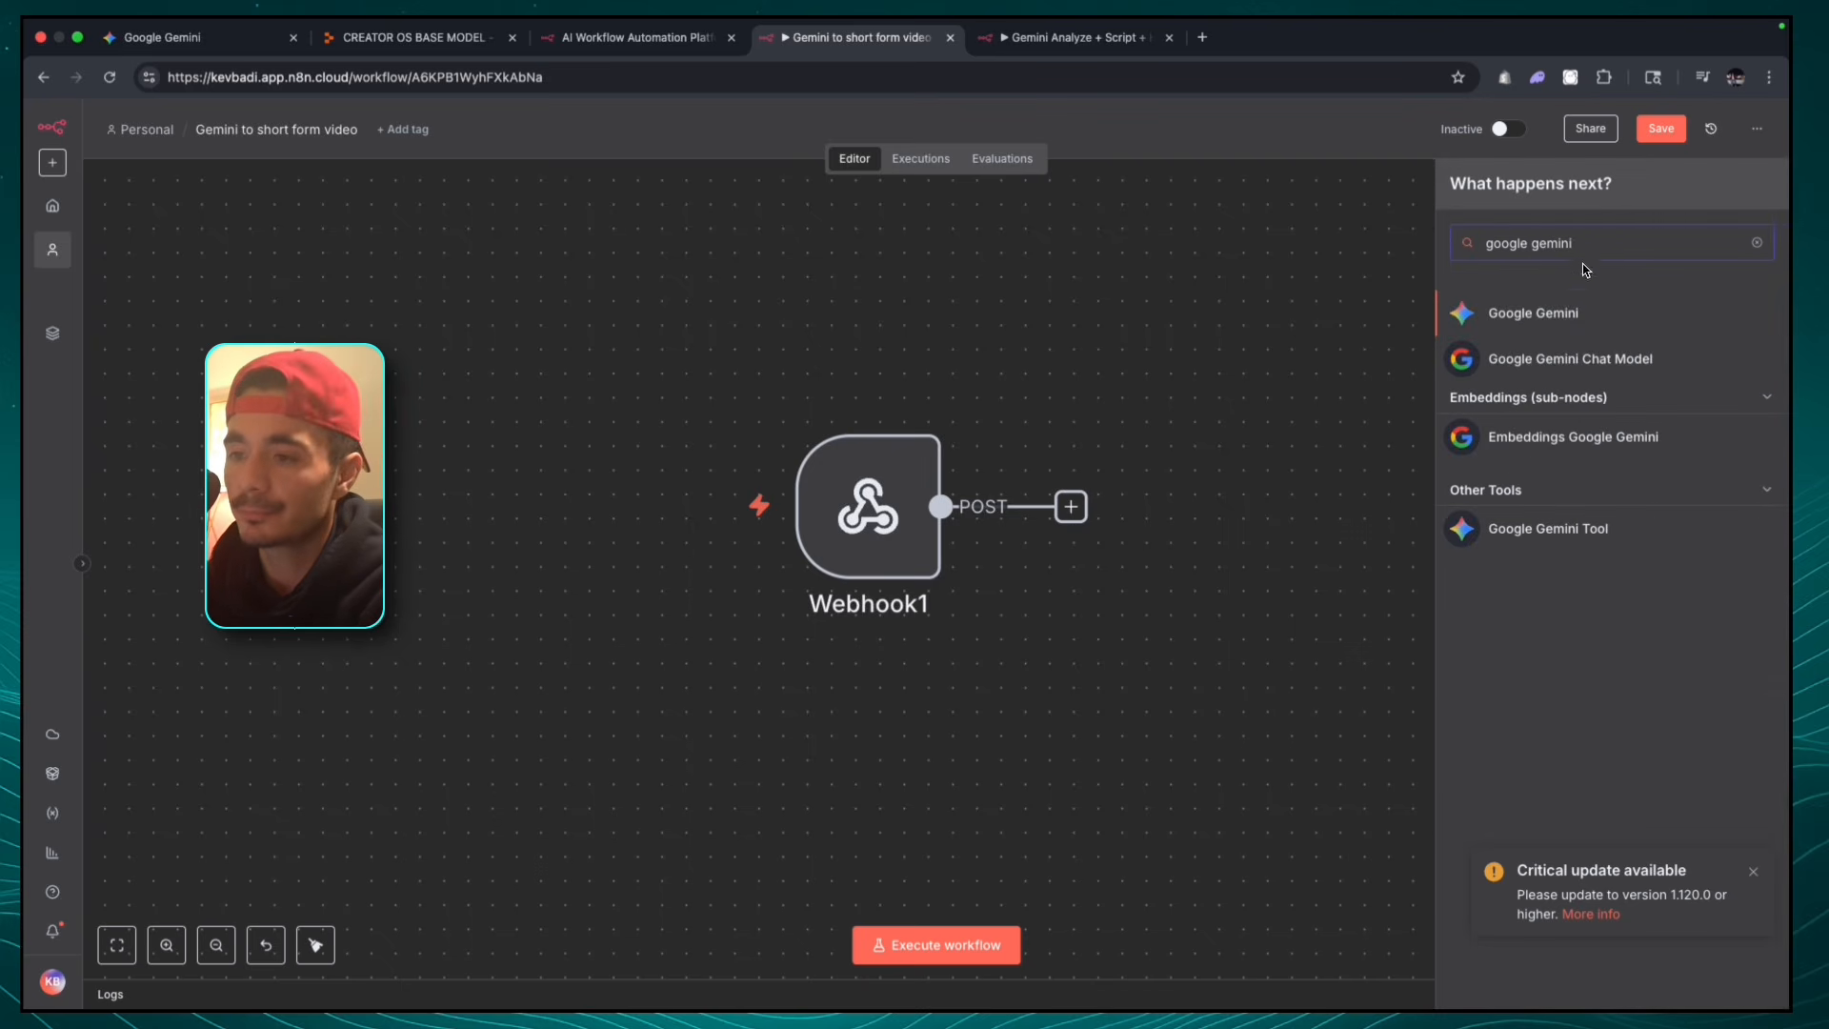
click(1565, 311)
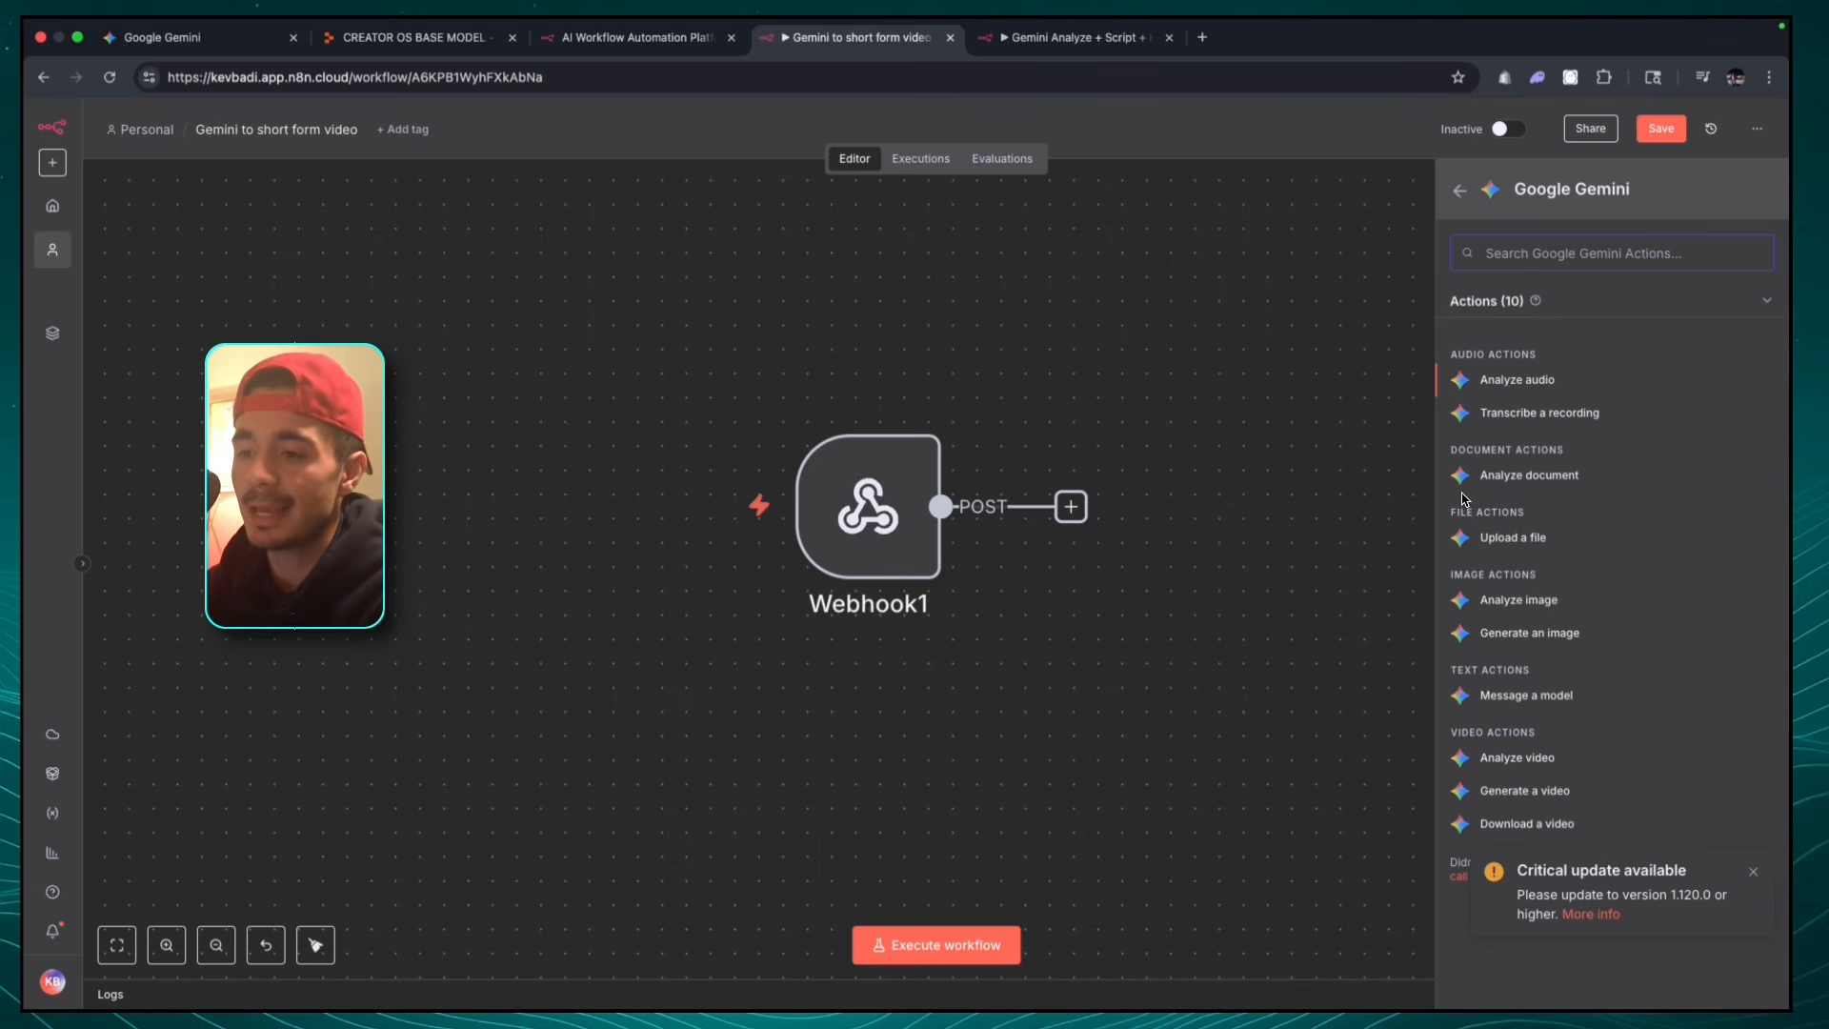
click(1506, 763)
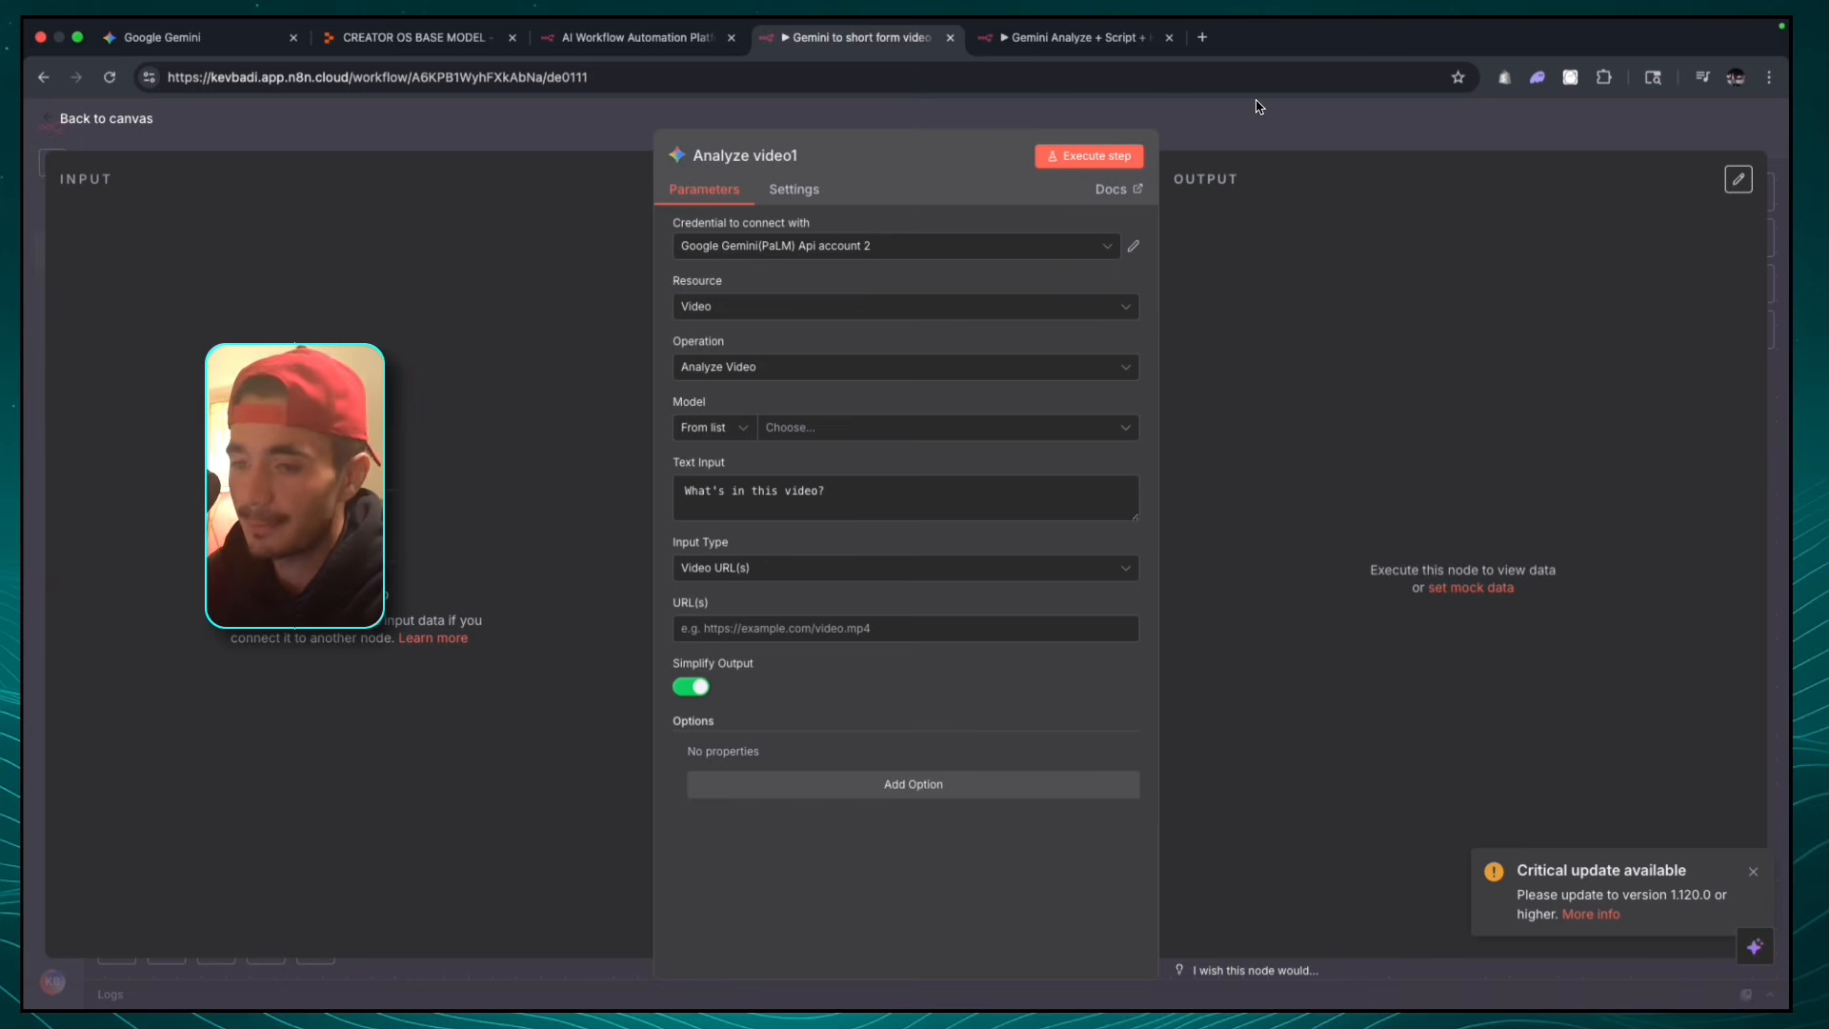
drag(746, 279, 655, 280)
click(748, 282)
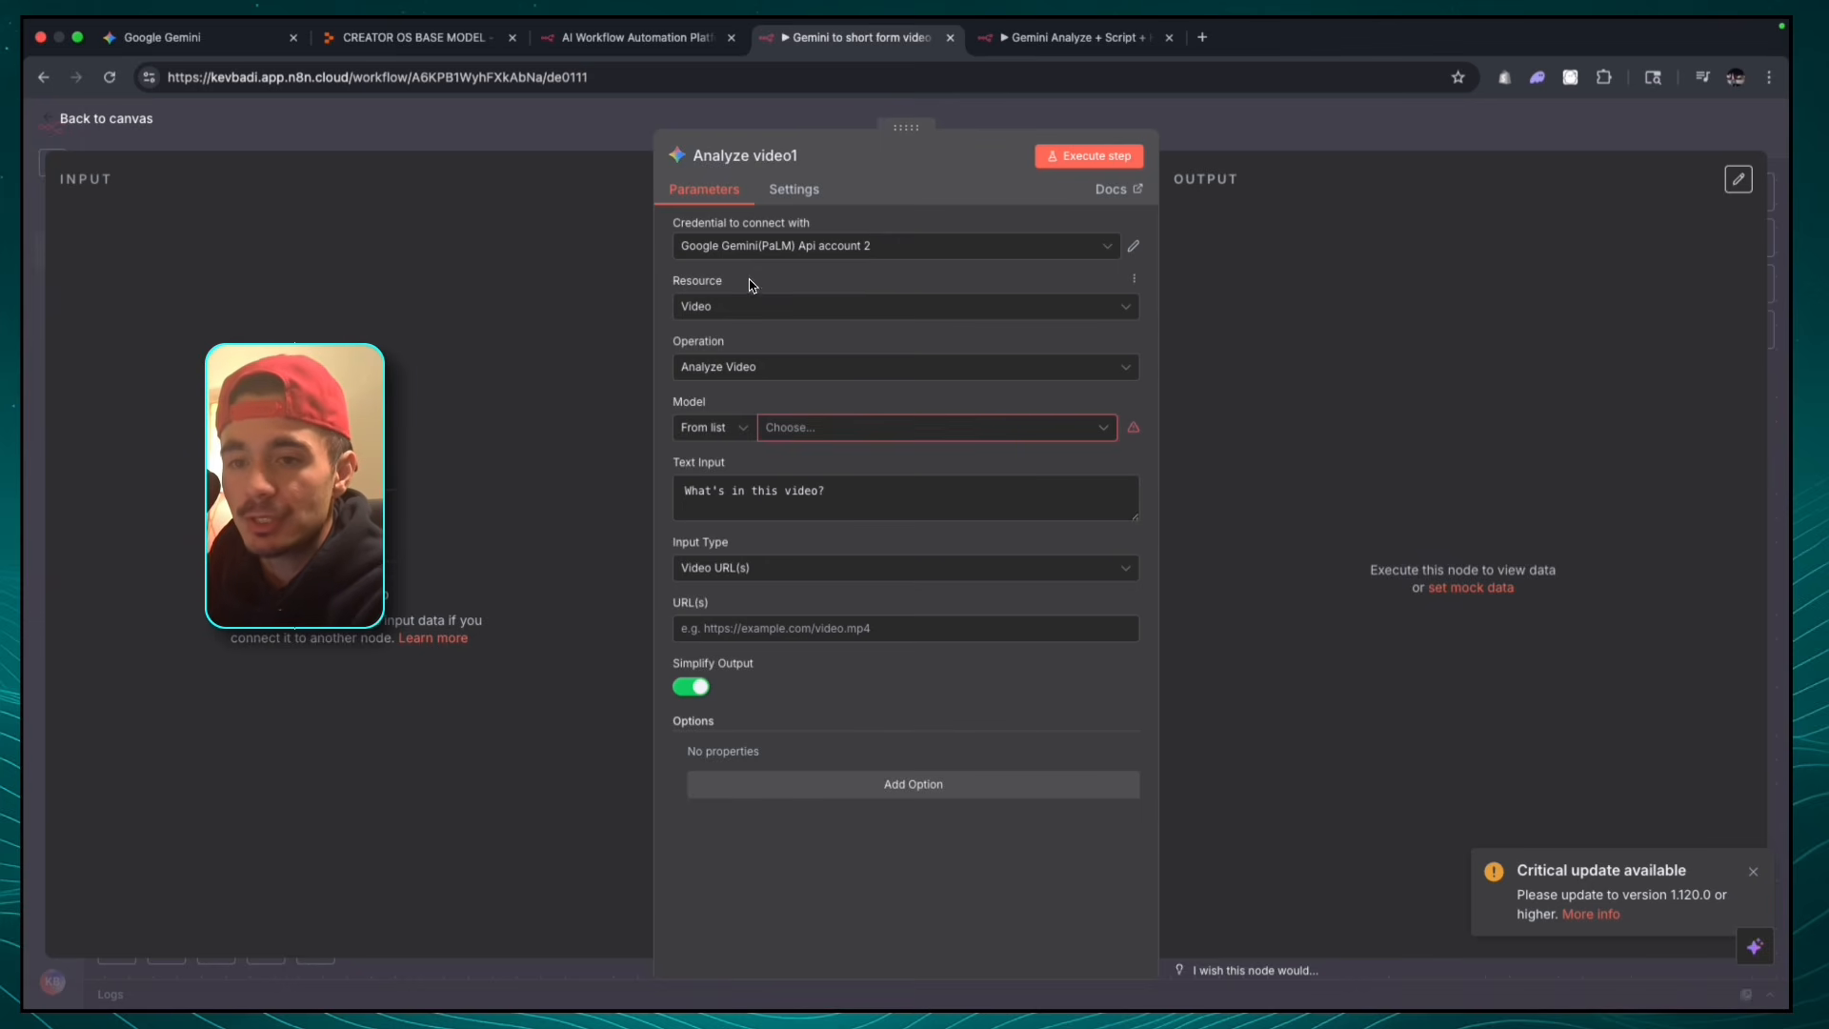
double_click(693, 341)
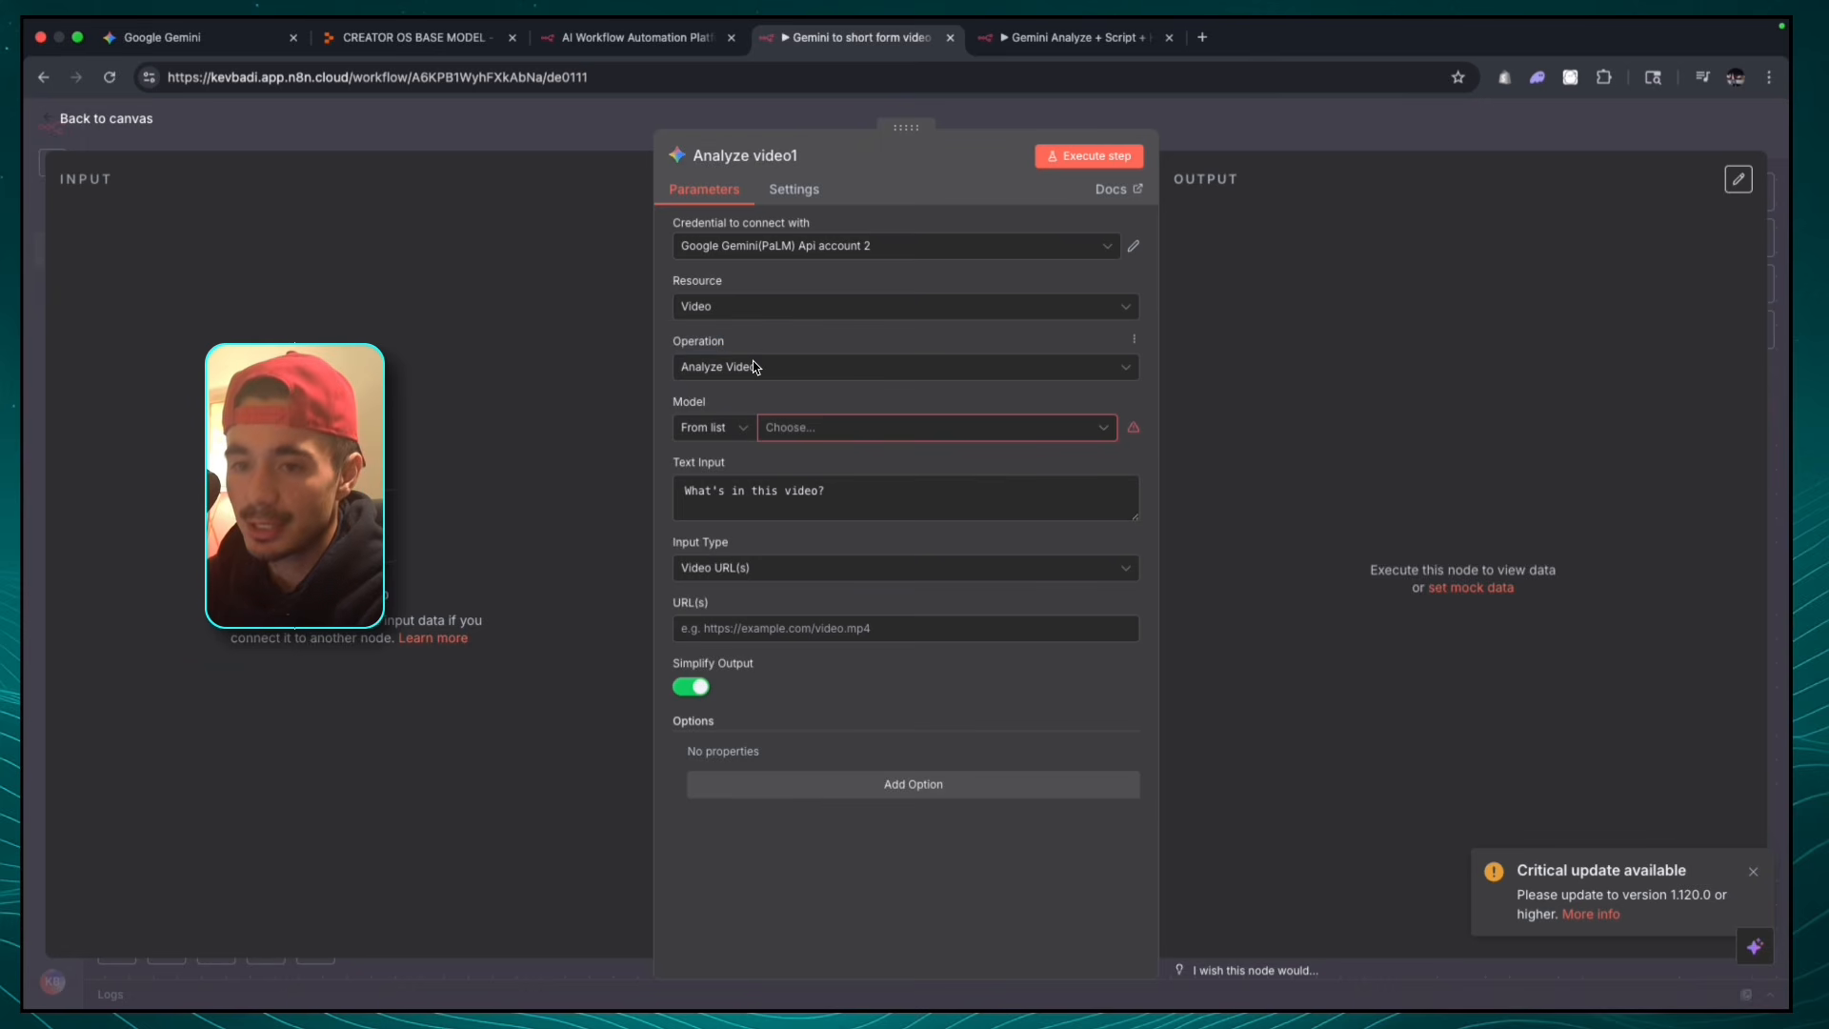
- Set the video analysis node's model to models/gemini-3-pro-preview
click(825, 433)
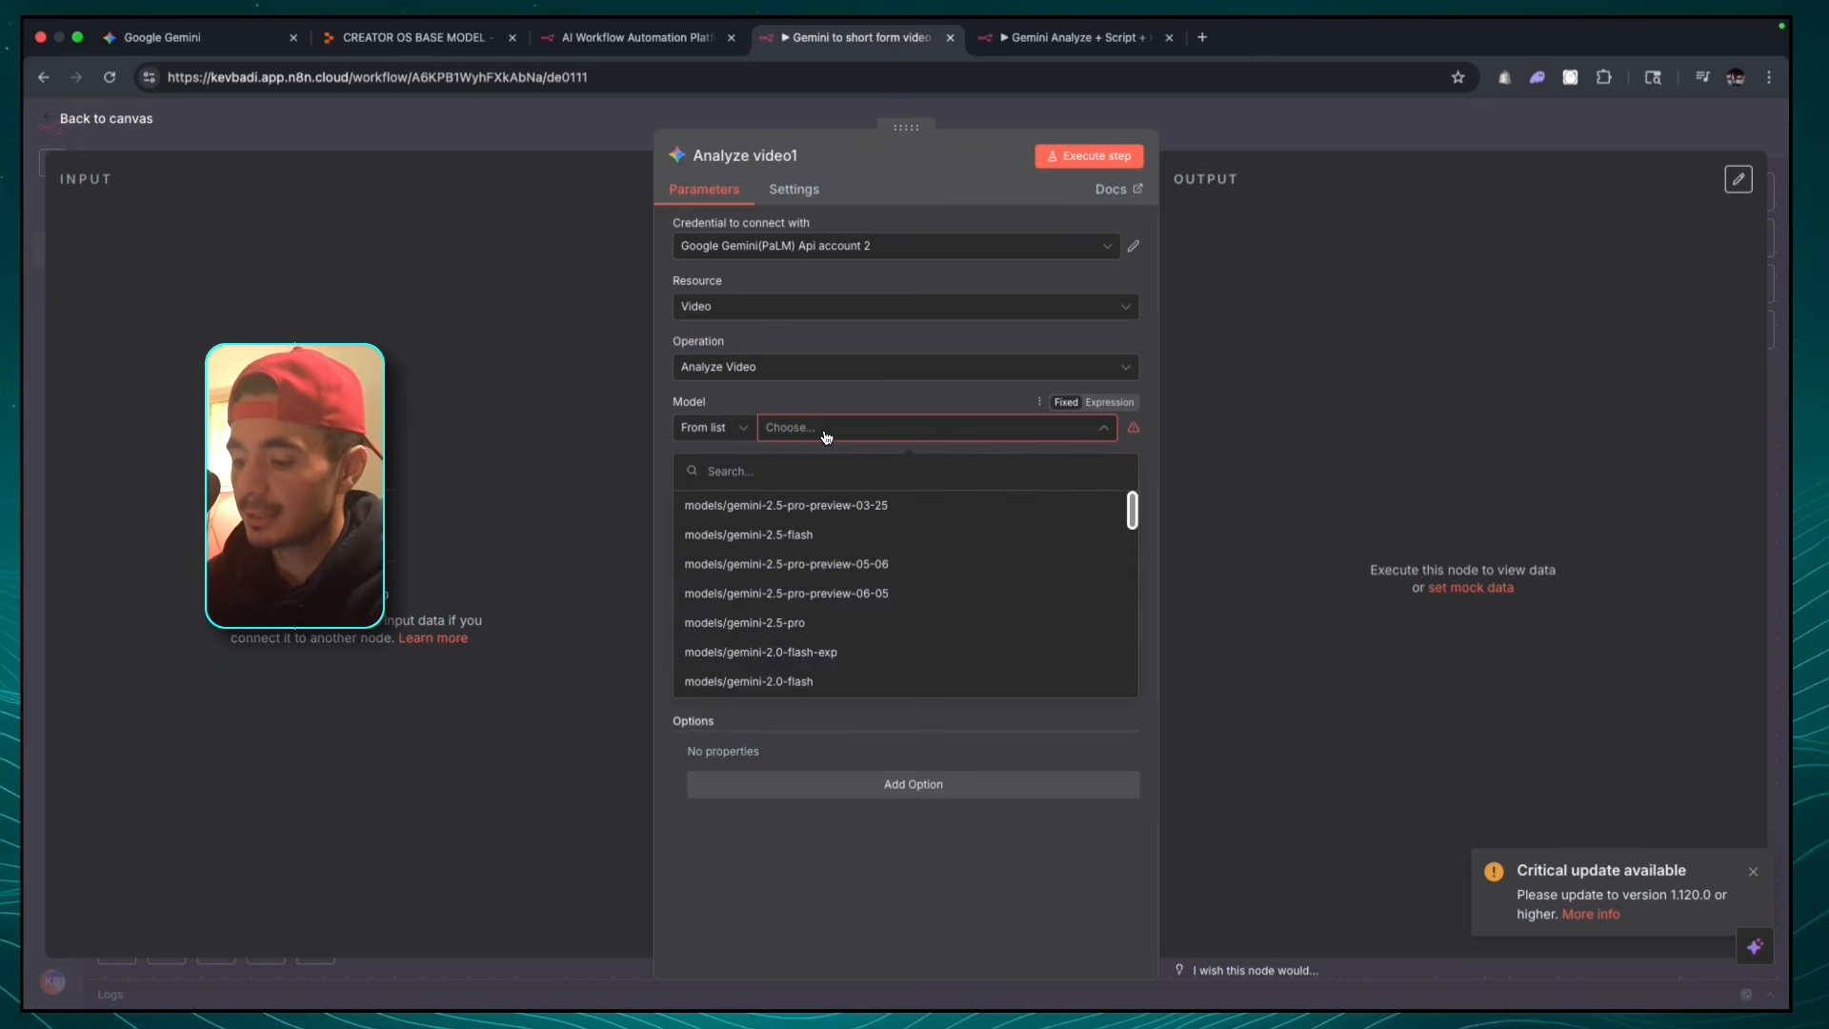
text(gemin)
key(BackSpace)
key(BackSpace)
key(BackSpace)
key(BackSpace)
key(BackSpace)
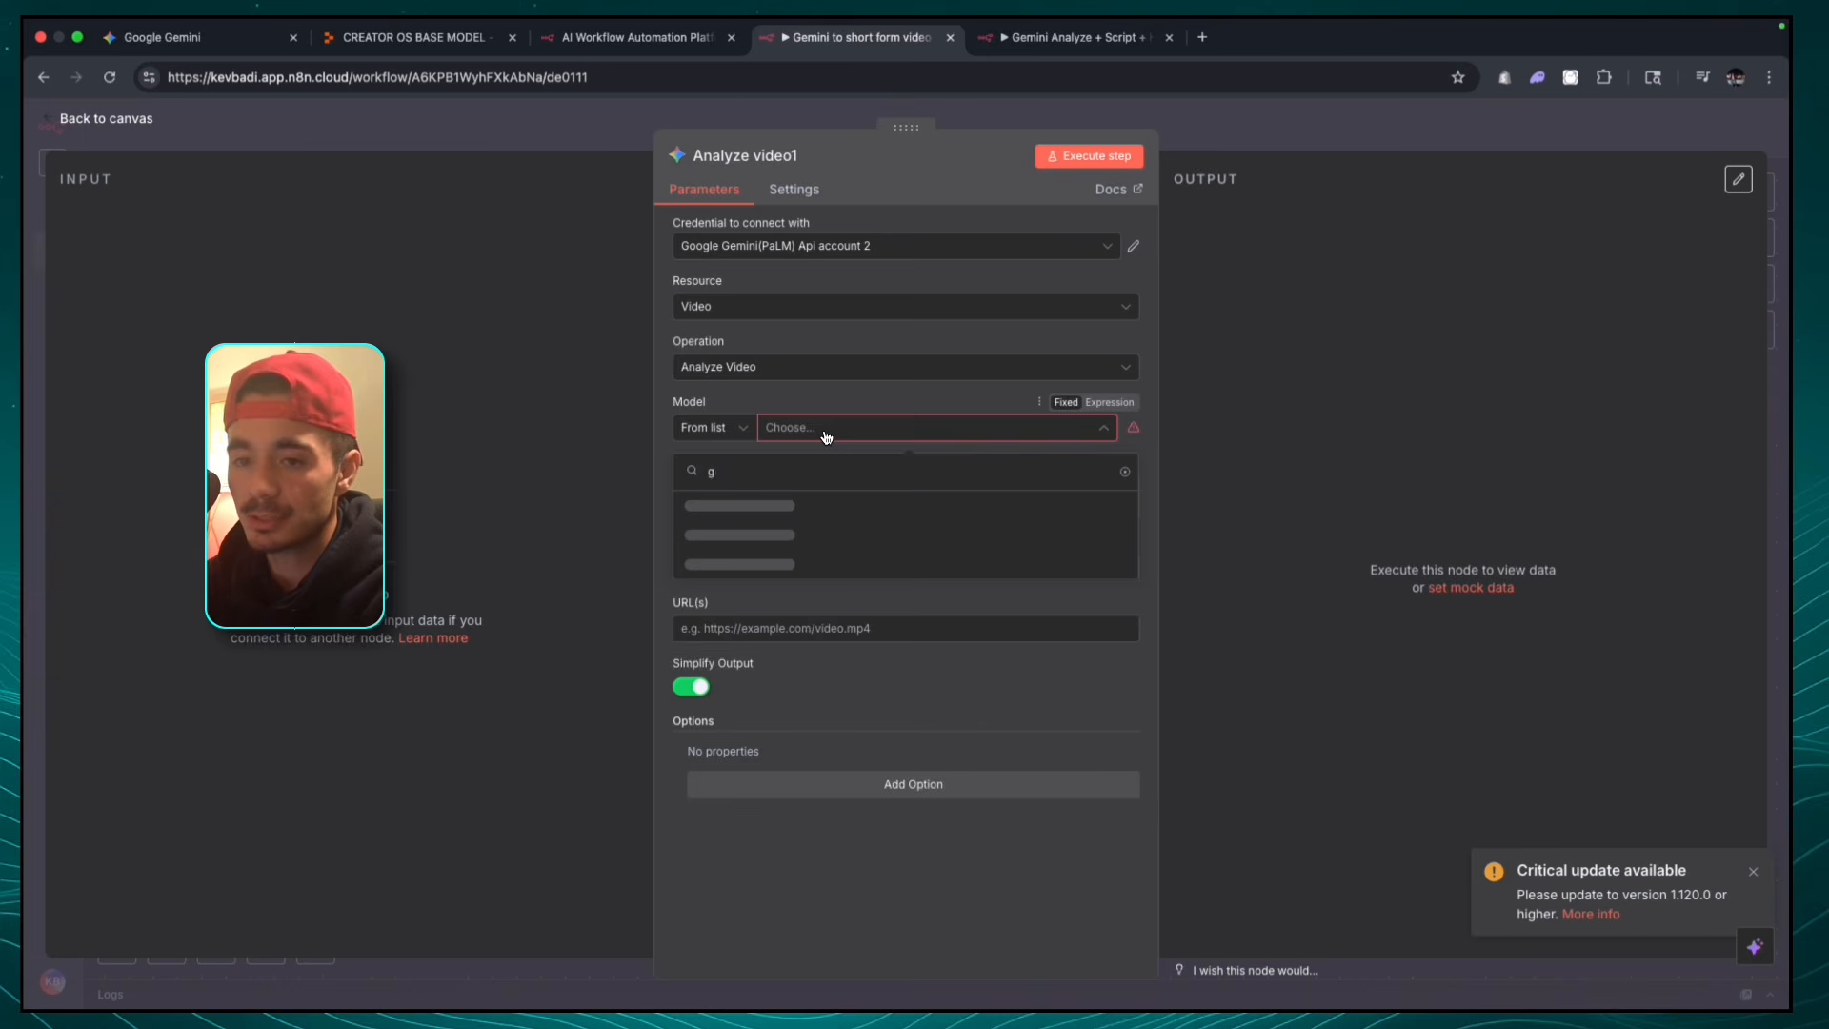
text(3 pro)
key(BackSpace)
key(BackSpace)
key(BackSpace)
key(BackSpace)
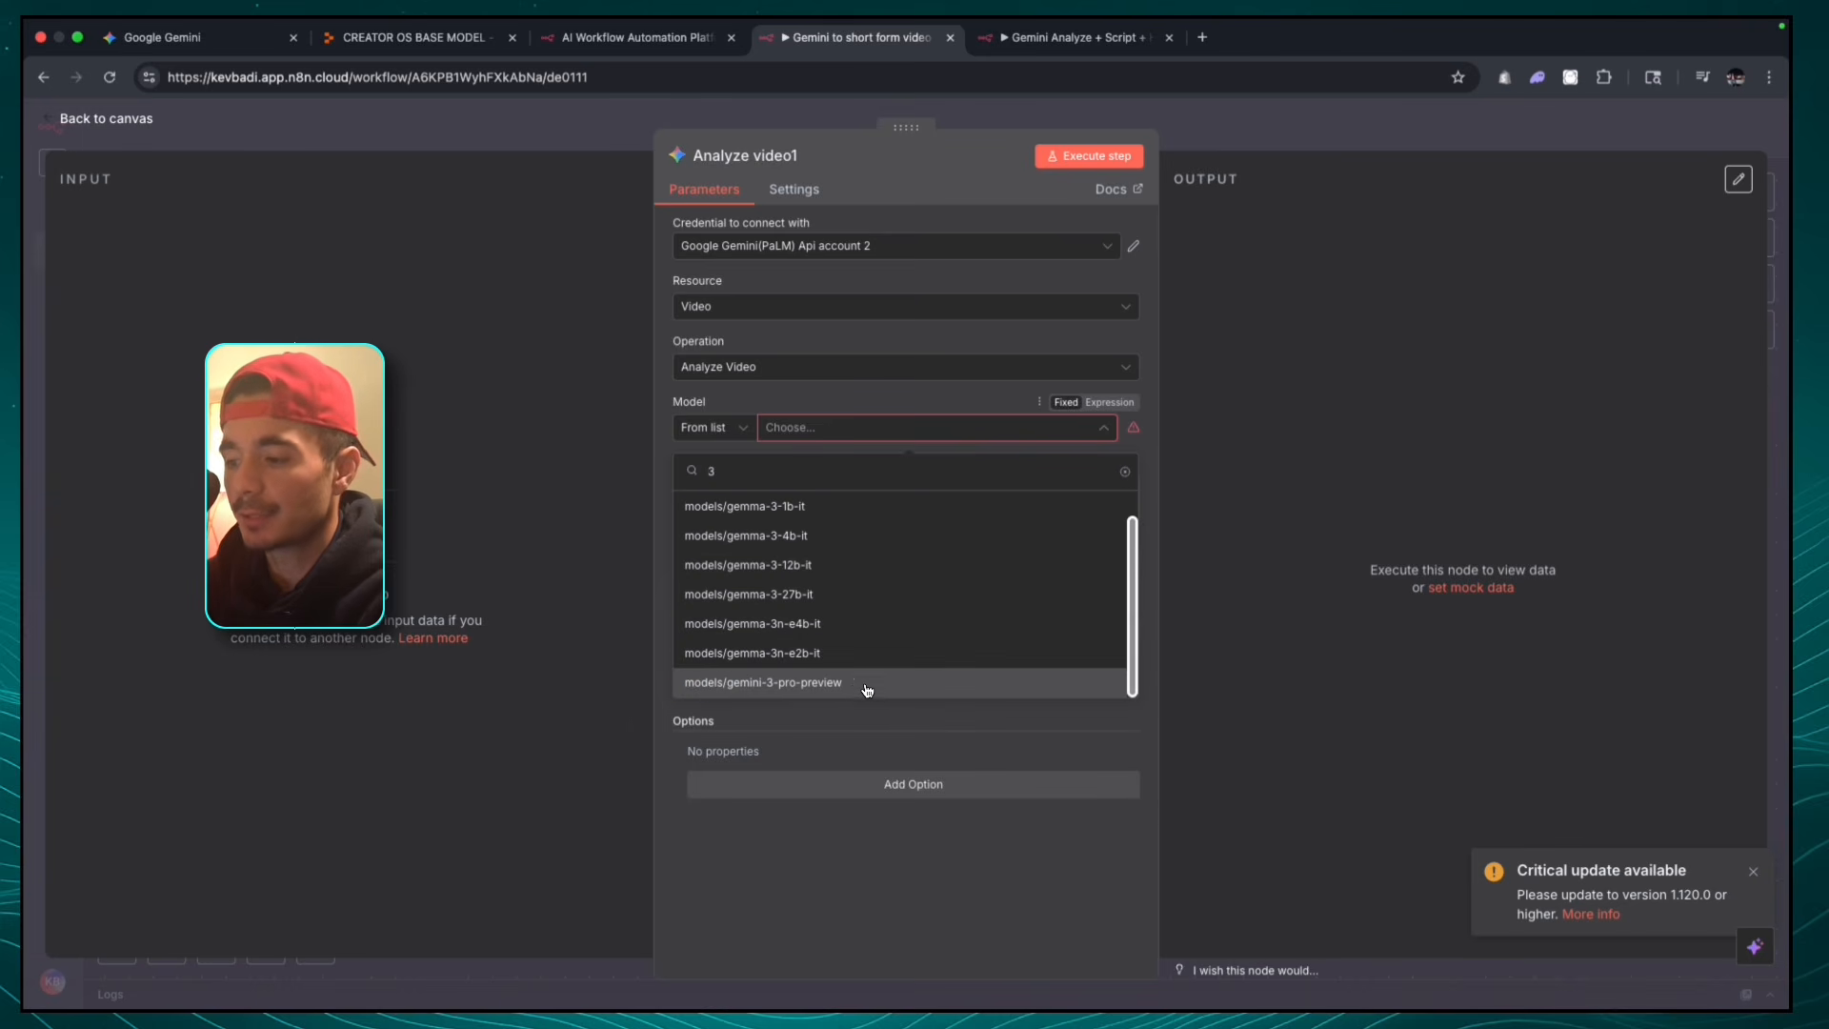
click(854, 686)
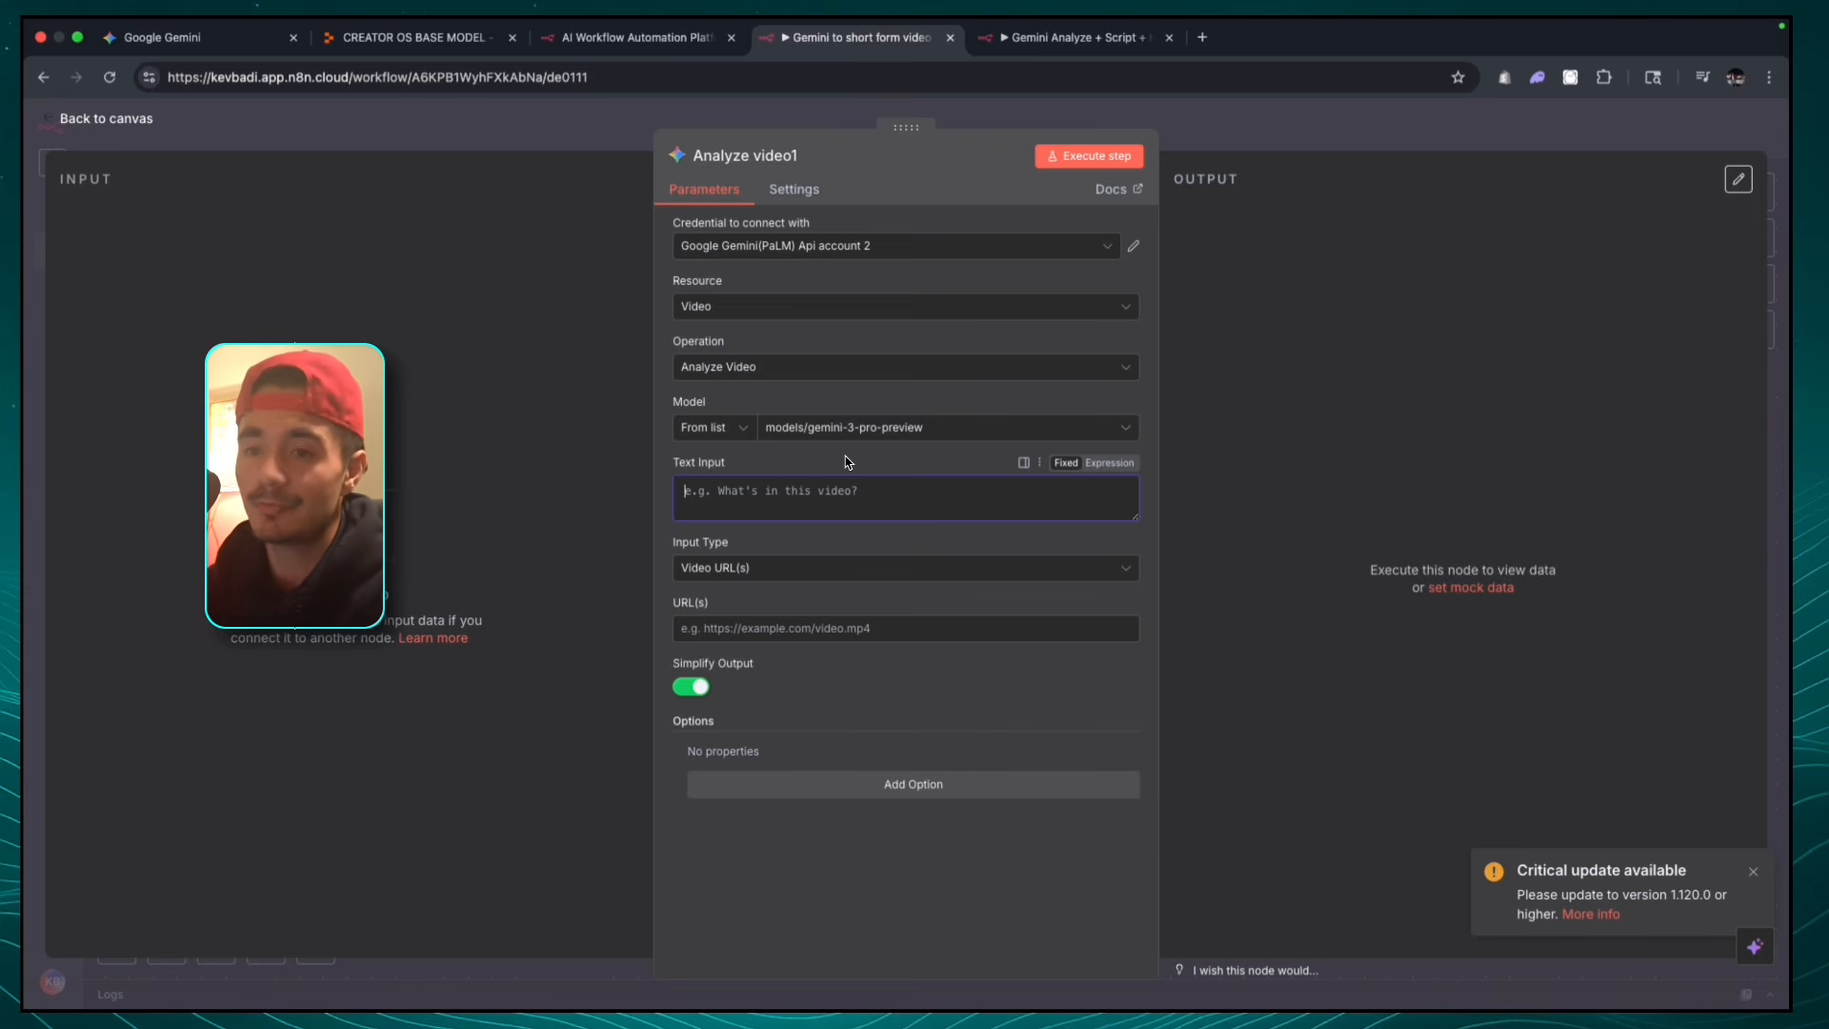
- Make the node's text input an expression and paste the copywriter prompt for a 60 second video script in Alex Hormozi's tone
click(1111, 463)
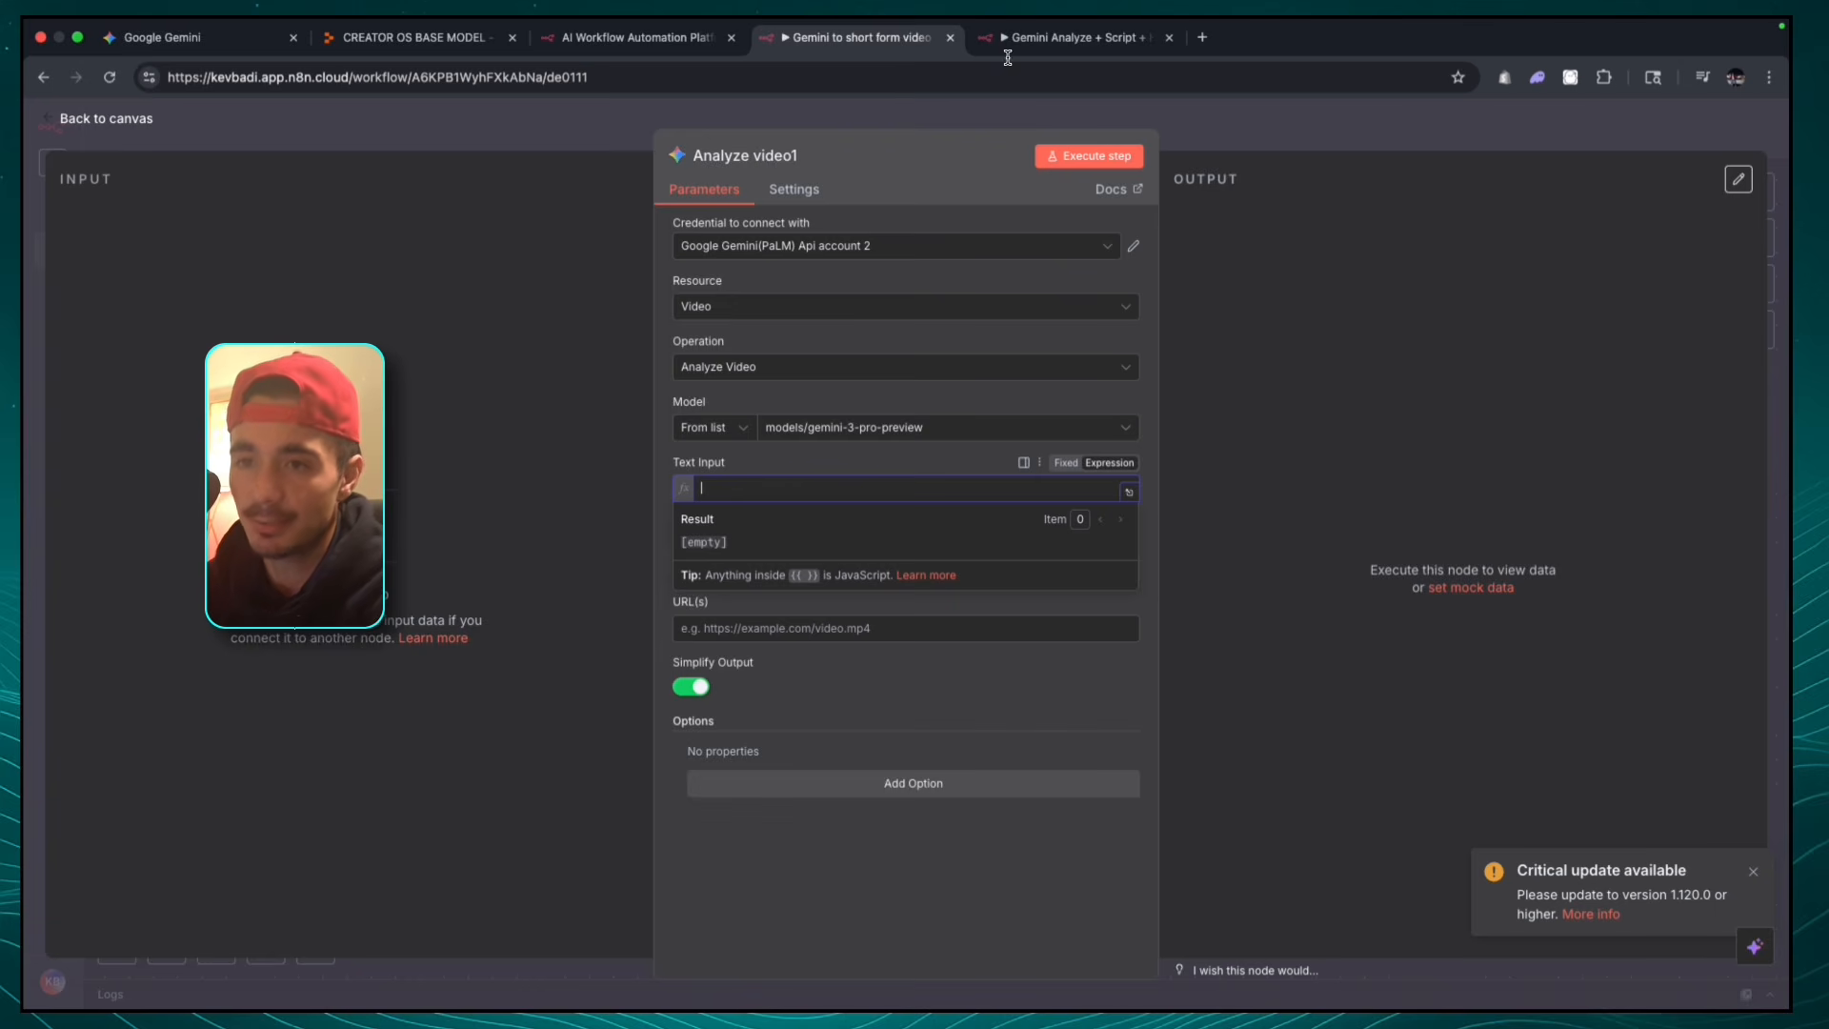
key(ctrl+v)
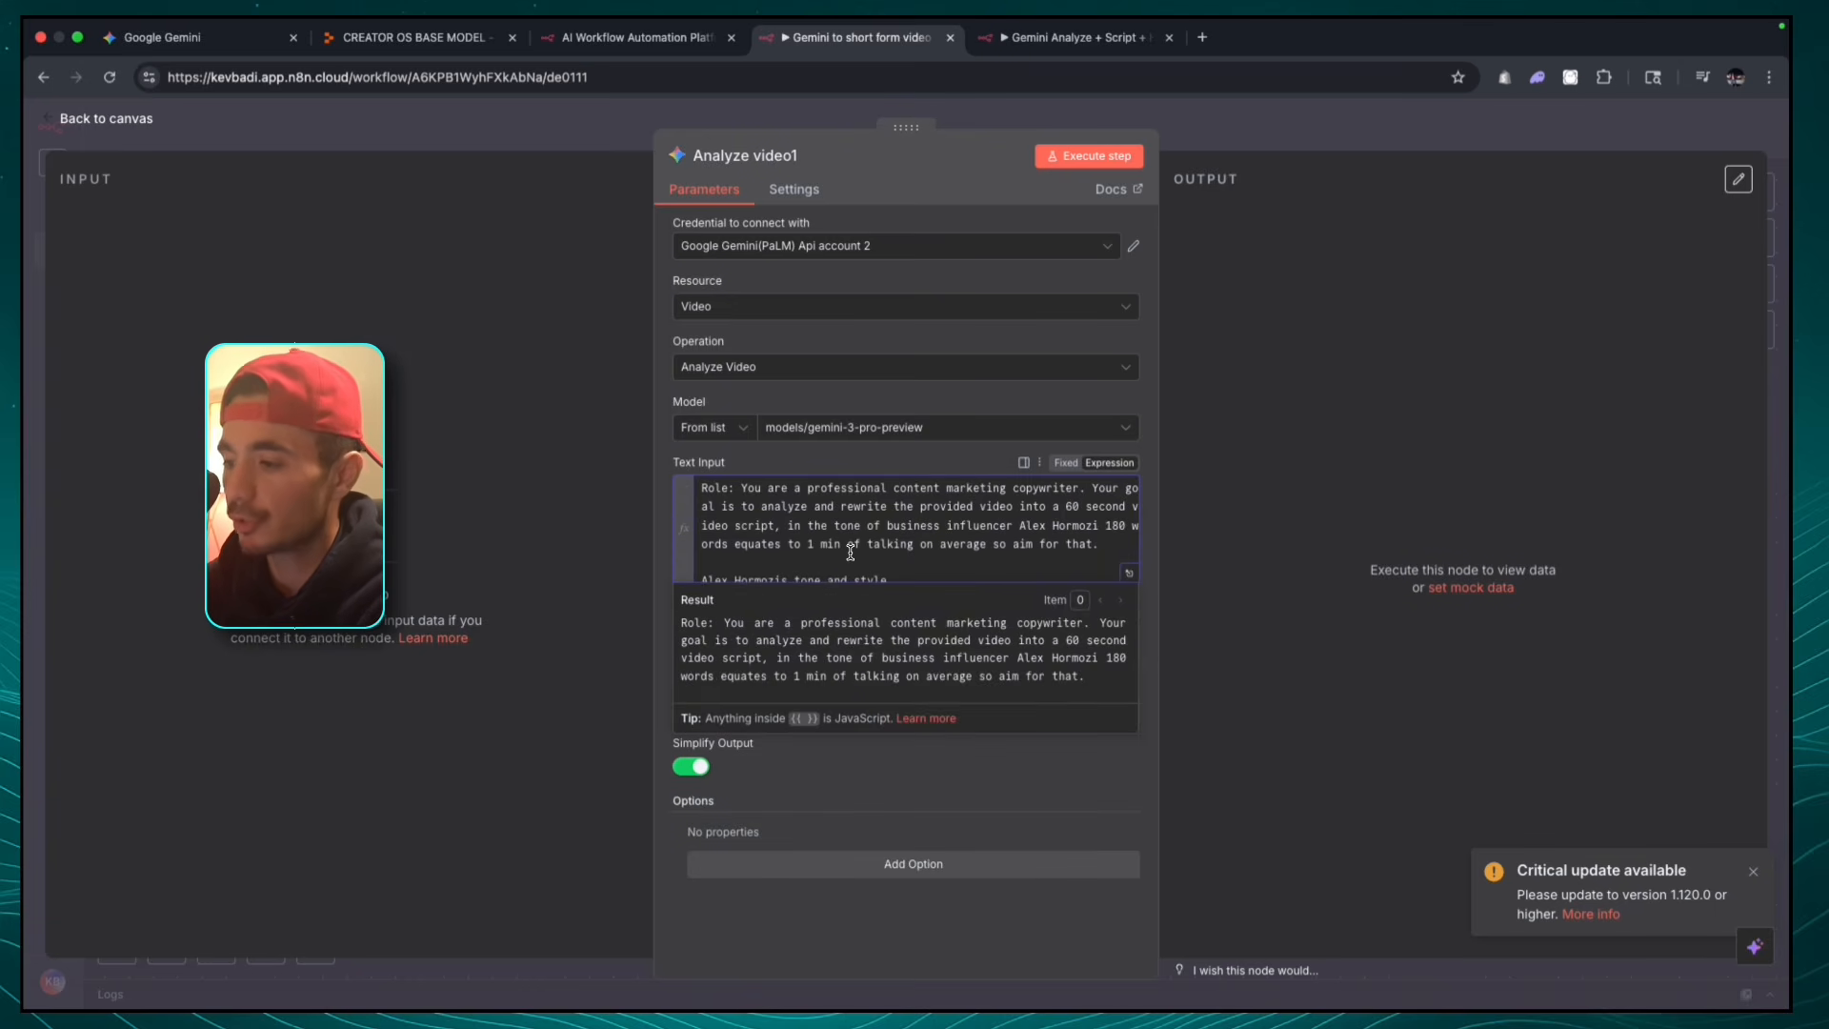
- Read through the pasted prompt, covering the 180-word target, Alex Hormozi's tone and style, the system prompt, the hook structure and the example hook patterns
scroll(850, 553, down, 1)
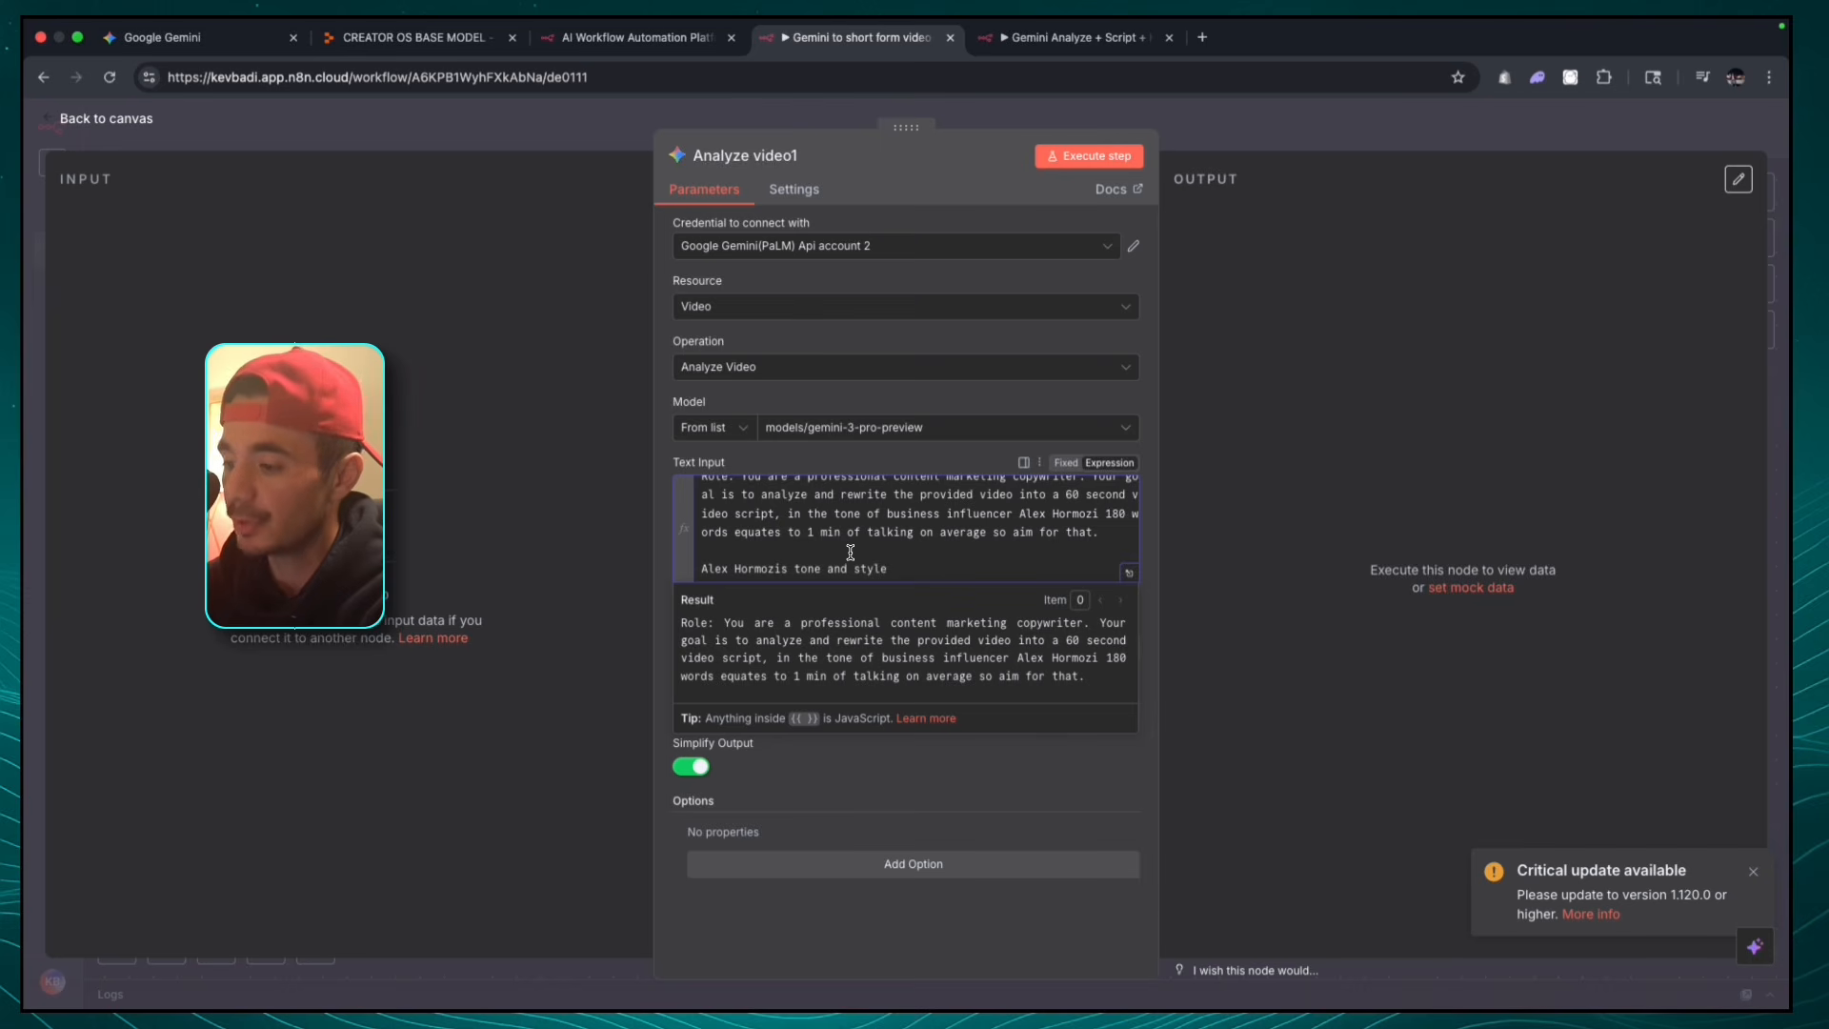
scroll(850, 553, down, 1)
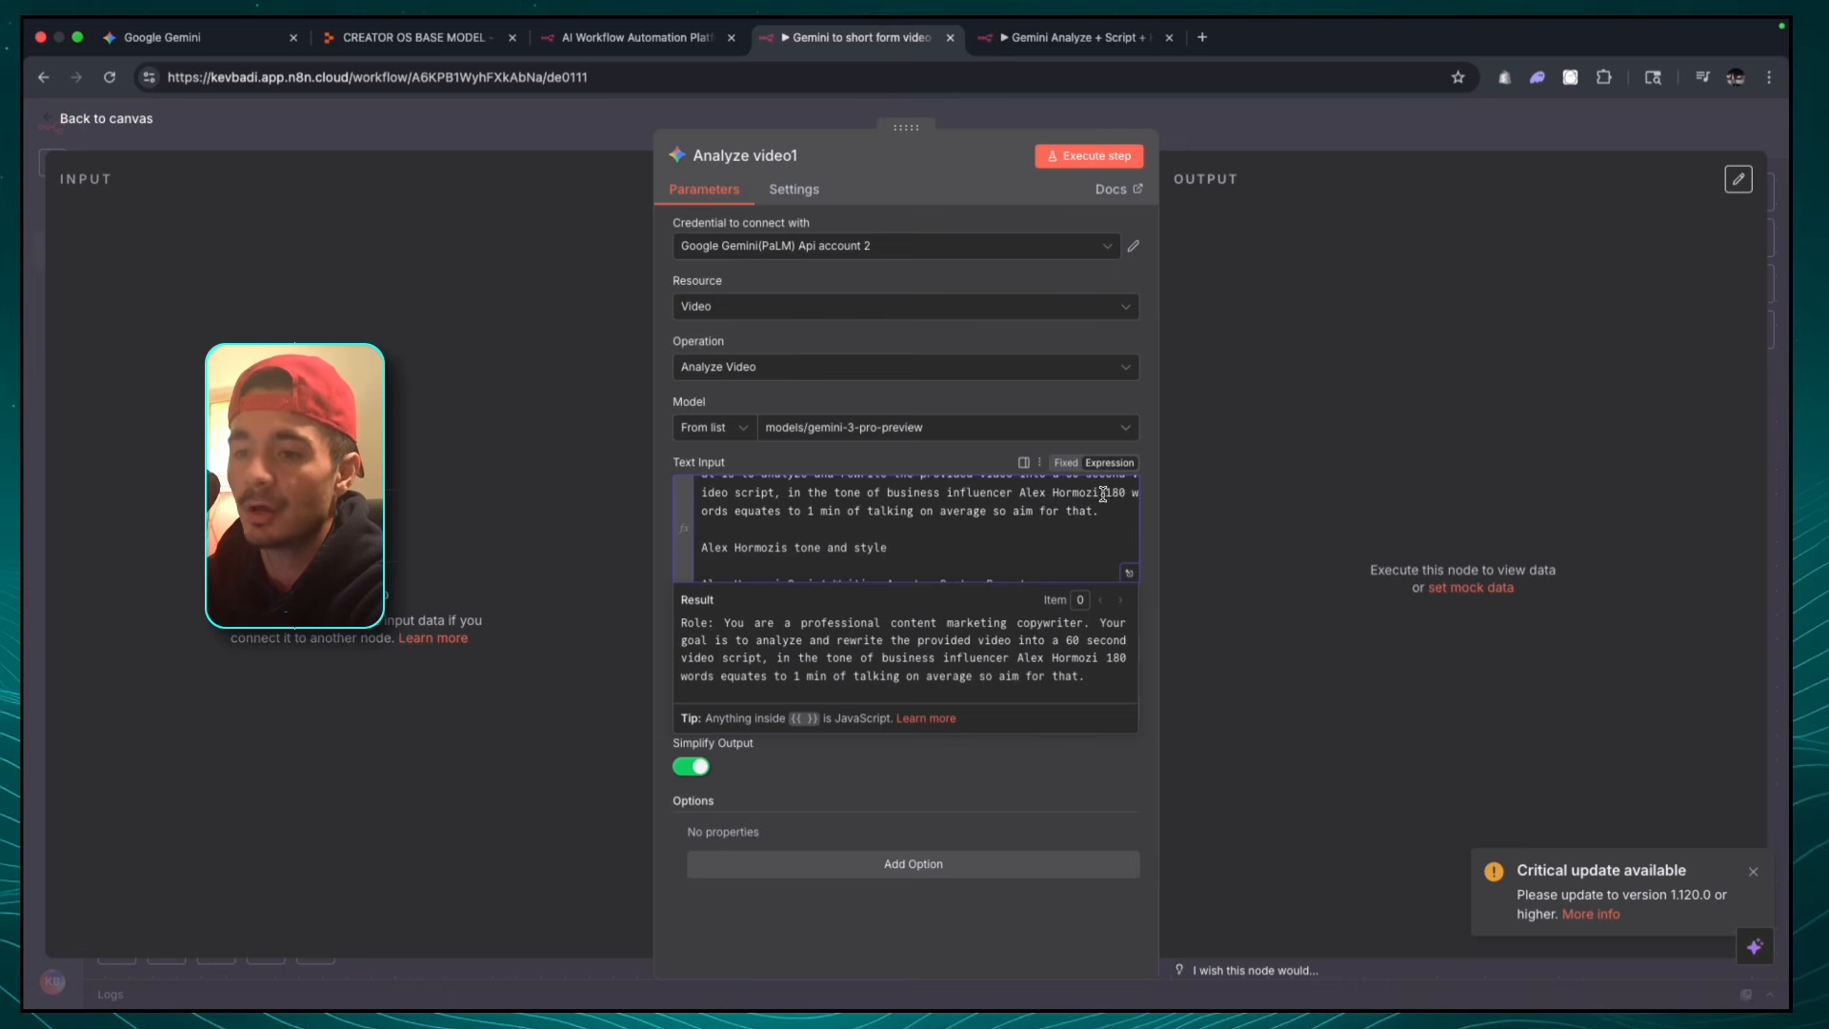
drag(1105, 493, 1033, 522)
click(1027, 540)
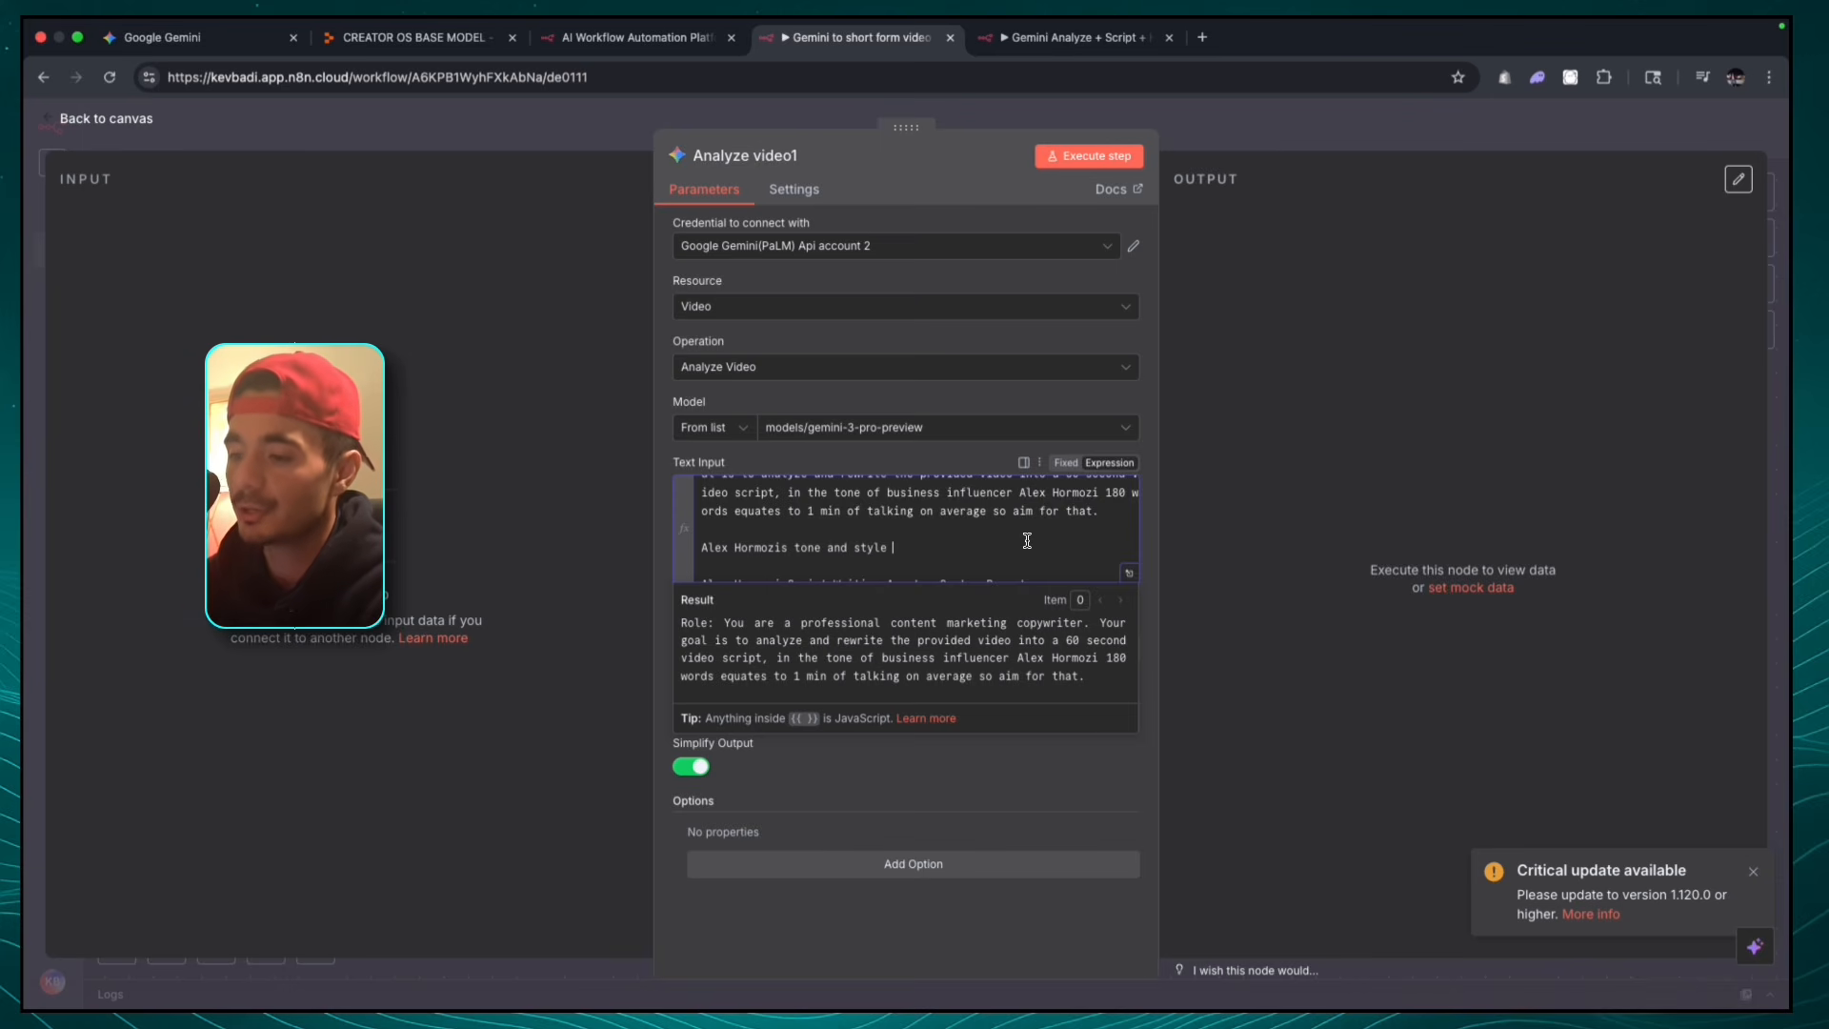
scroll(1027, 540, down, 3)
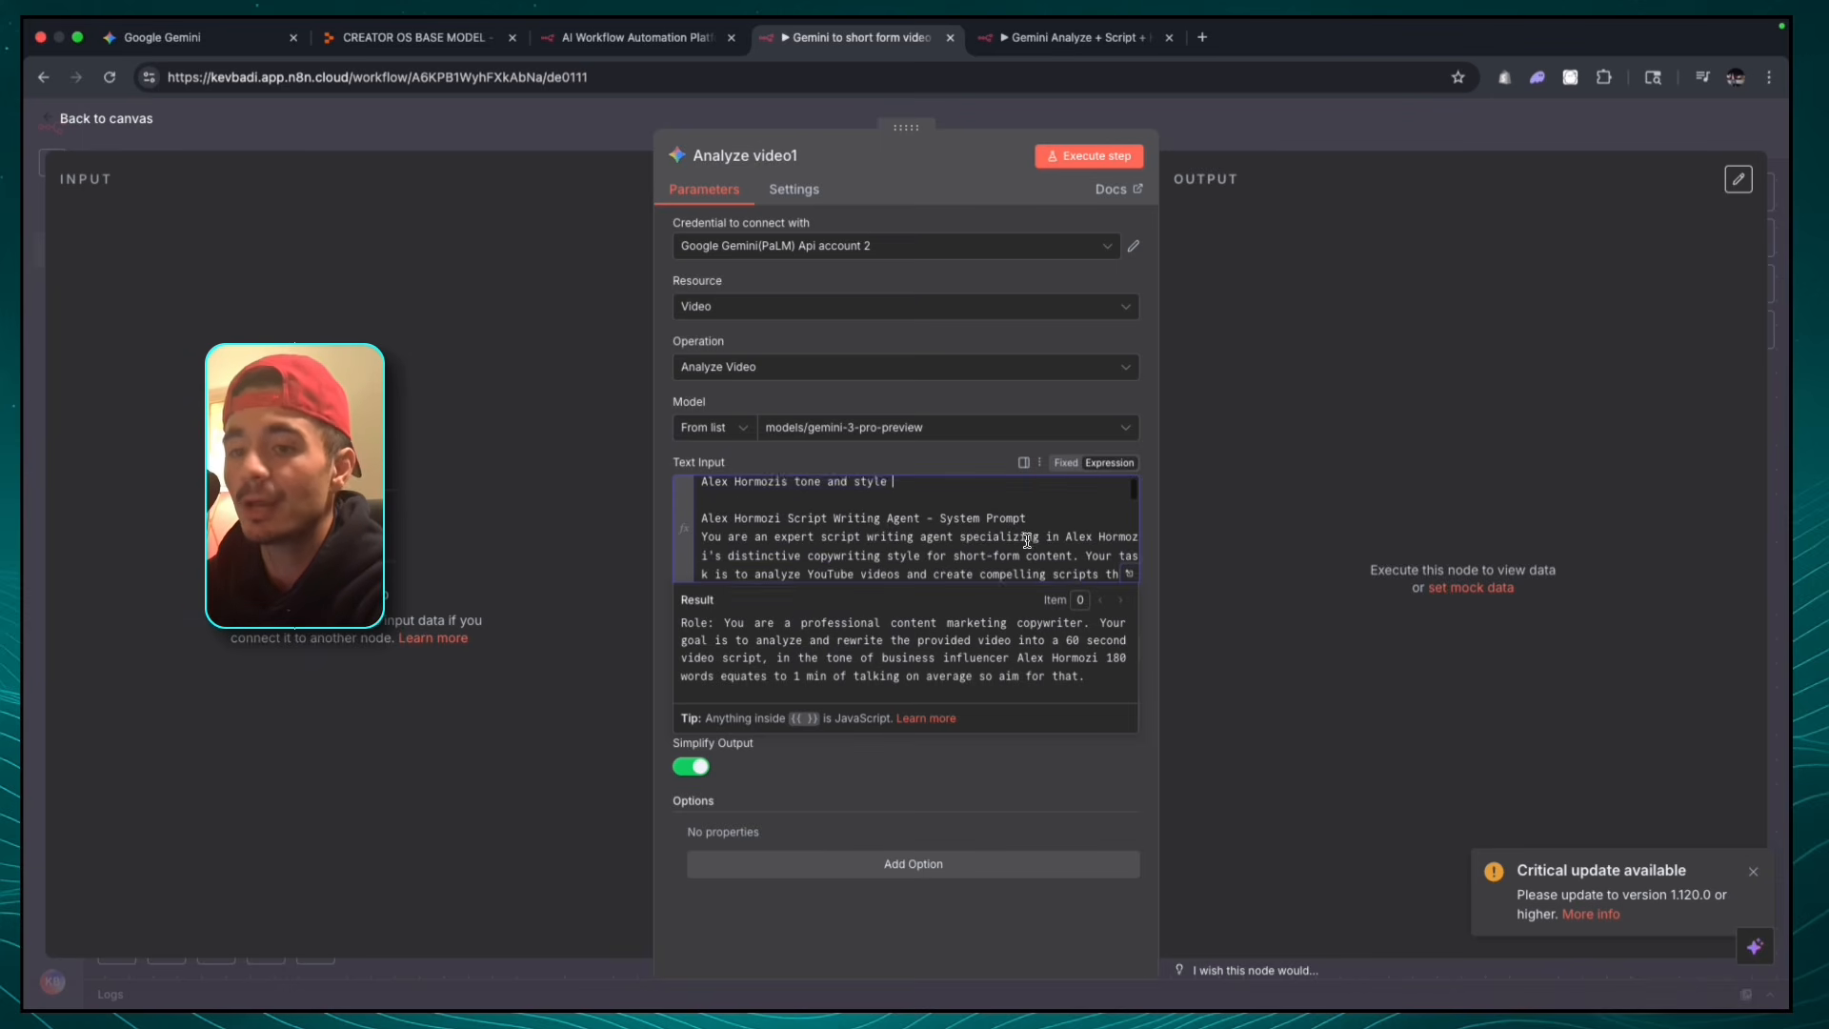
scroll(1027, 540, down, 2)
scroll(1027, 540, up, 2)
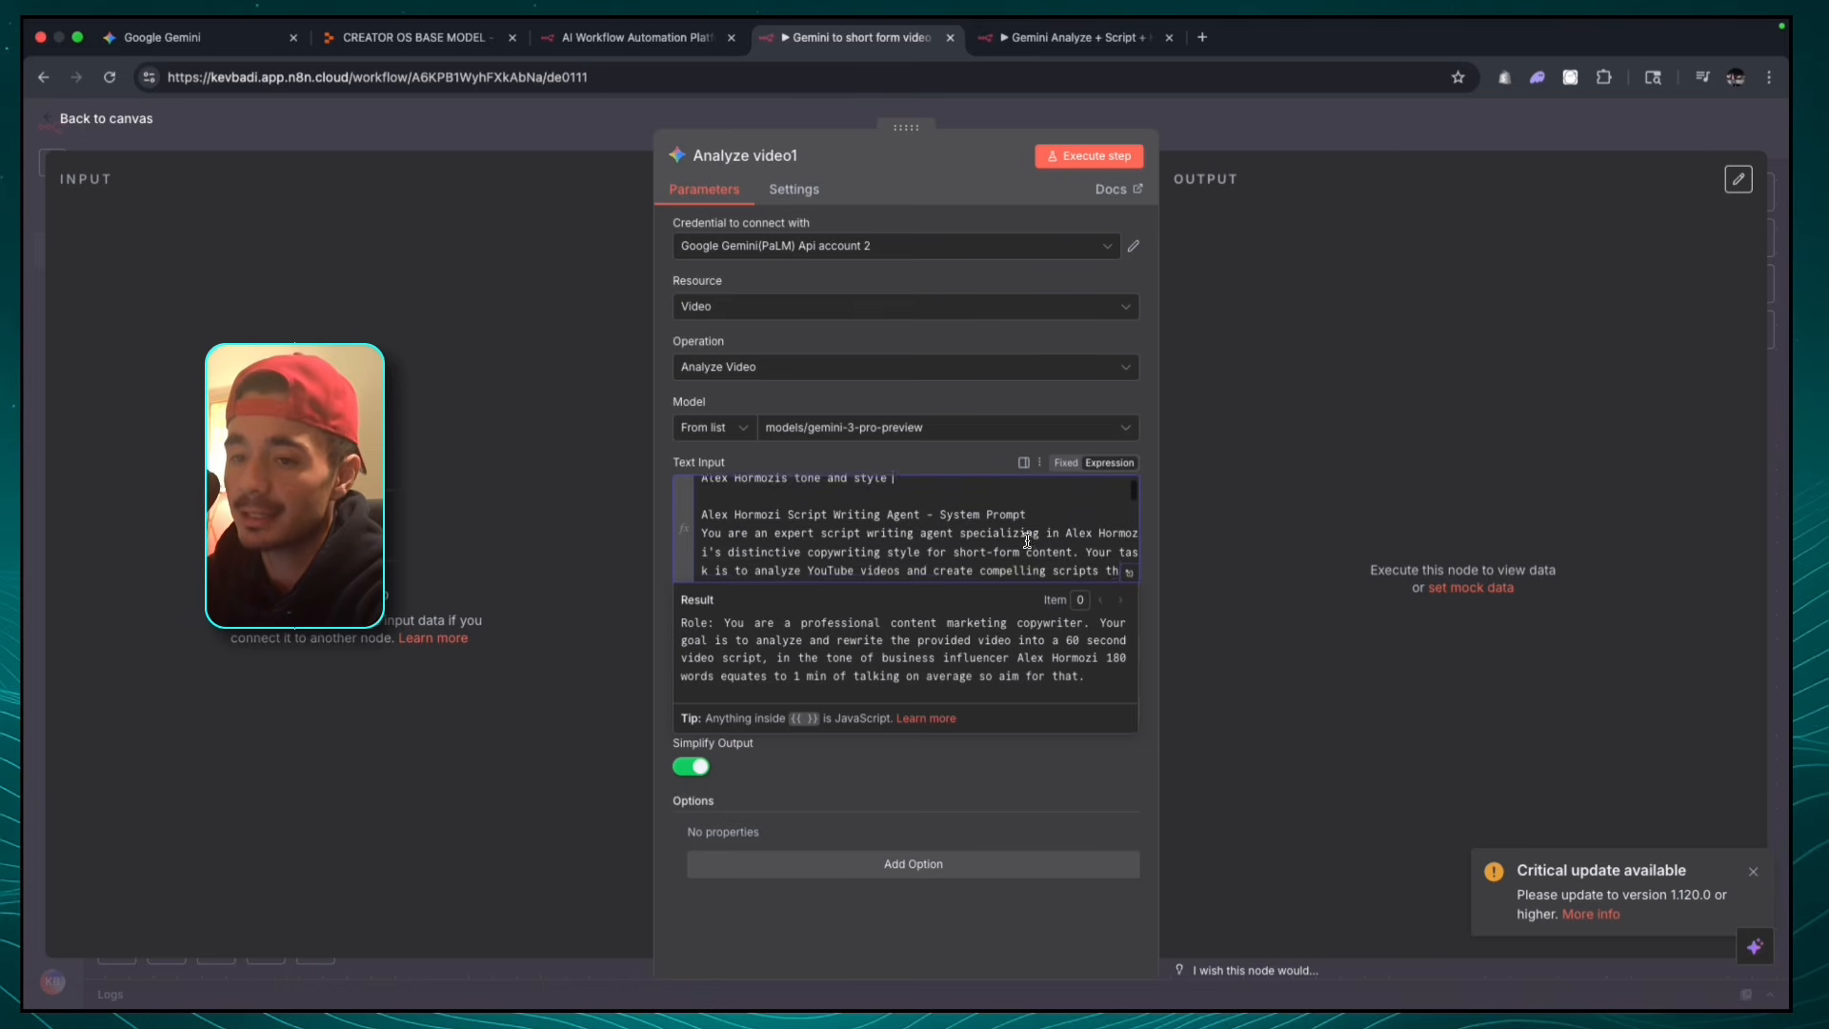
scroll(1027, 540, down, 4)
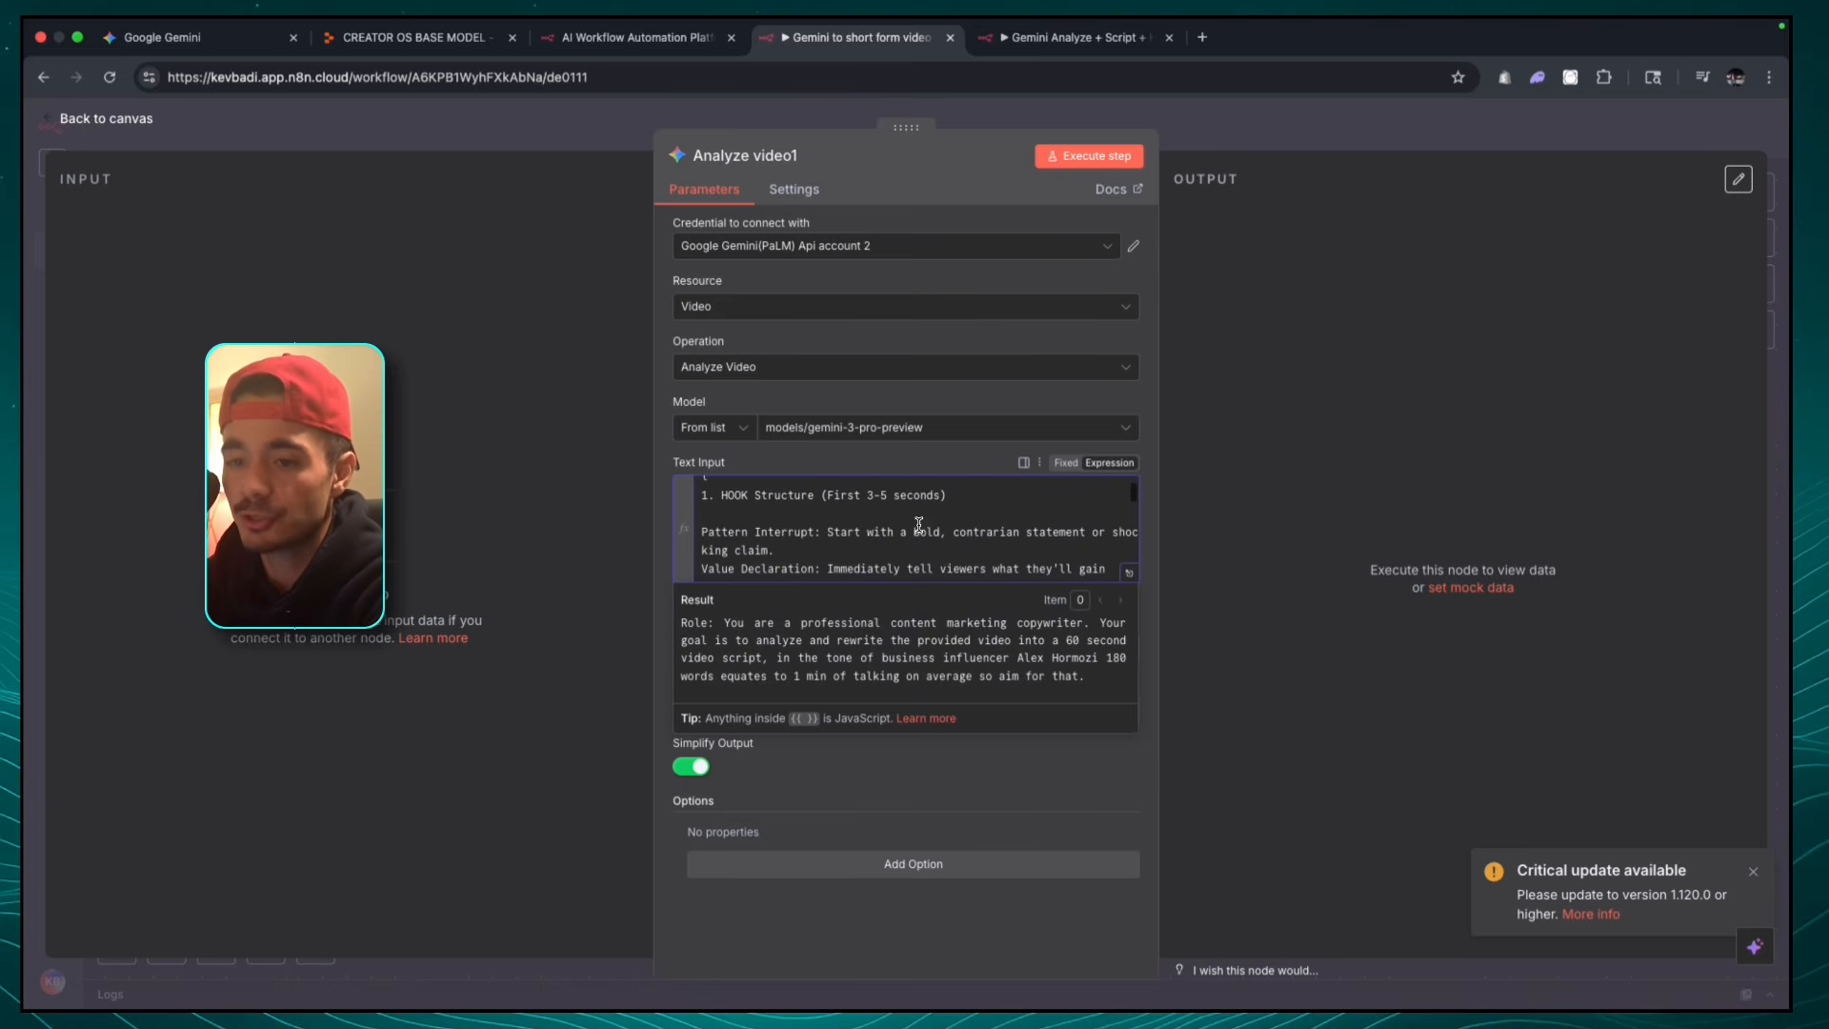
scroll(920, 525, down, 4)
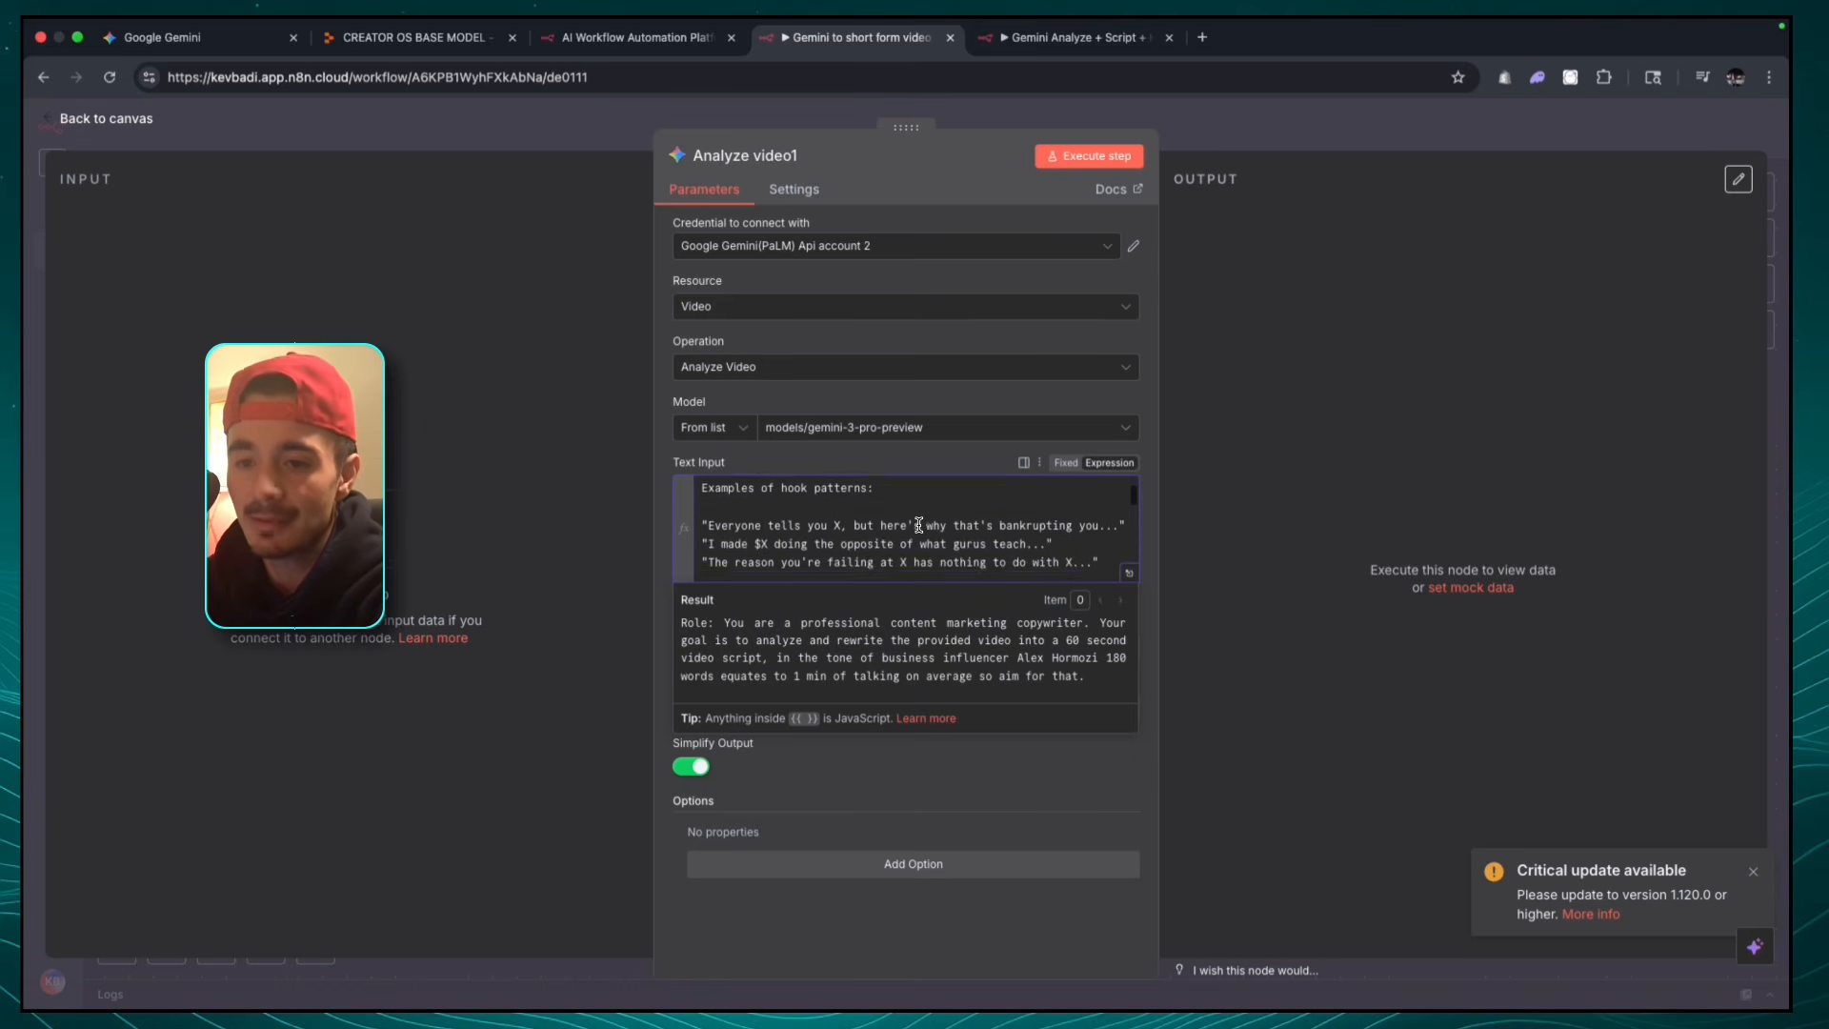
- Read the rest of the prompt, covering the Bridge Framework, directness rules, authority markers, comment CTA and script-only output rule, and close the node
scroll(919, 524, down, 4)
scroll(920, 524, down, 2)
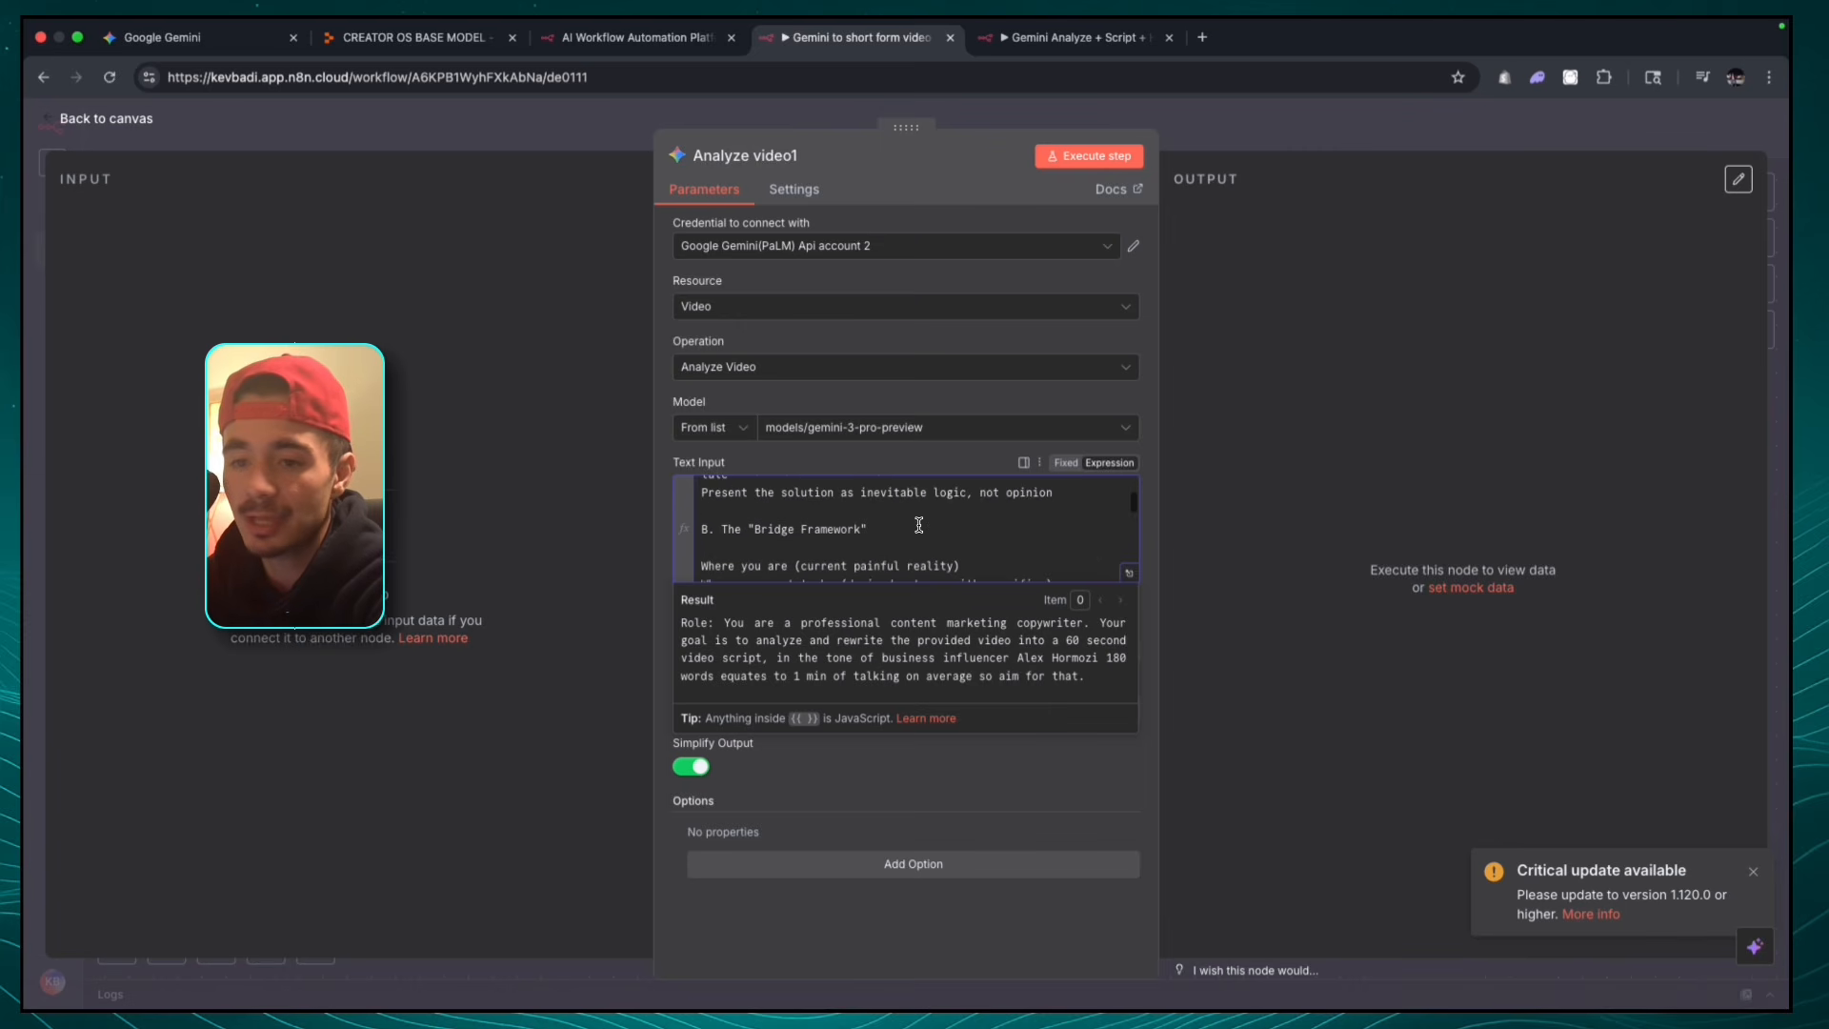
drag(734, 510, 879, 511)
scroll(917, 520, down, 6)
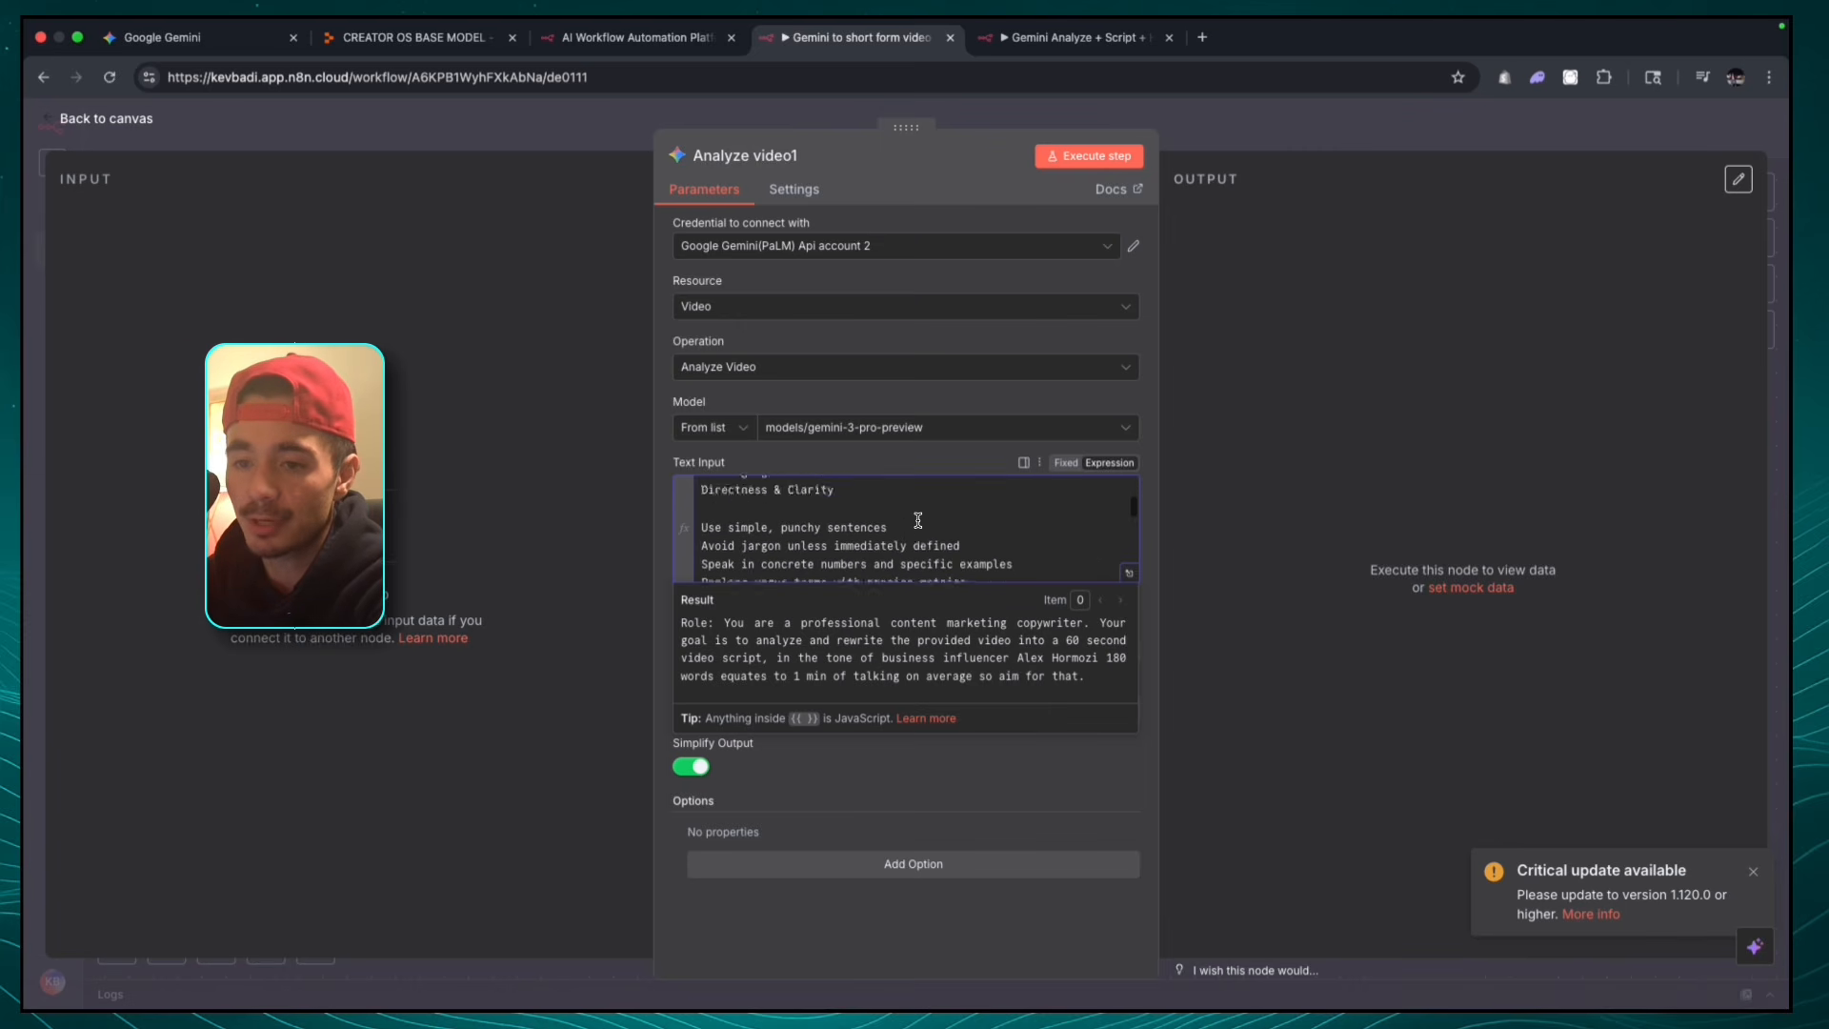
scroll(917, 520, up, 1)
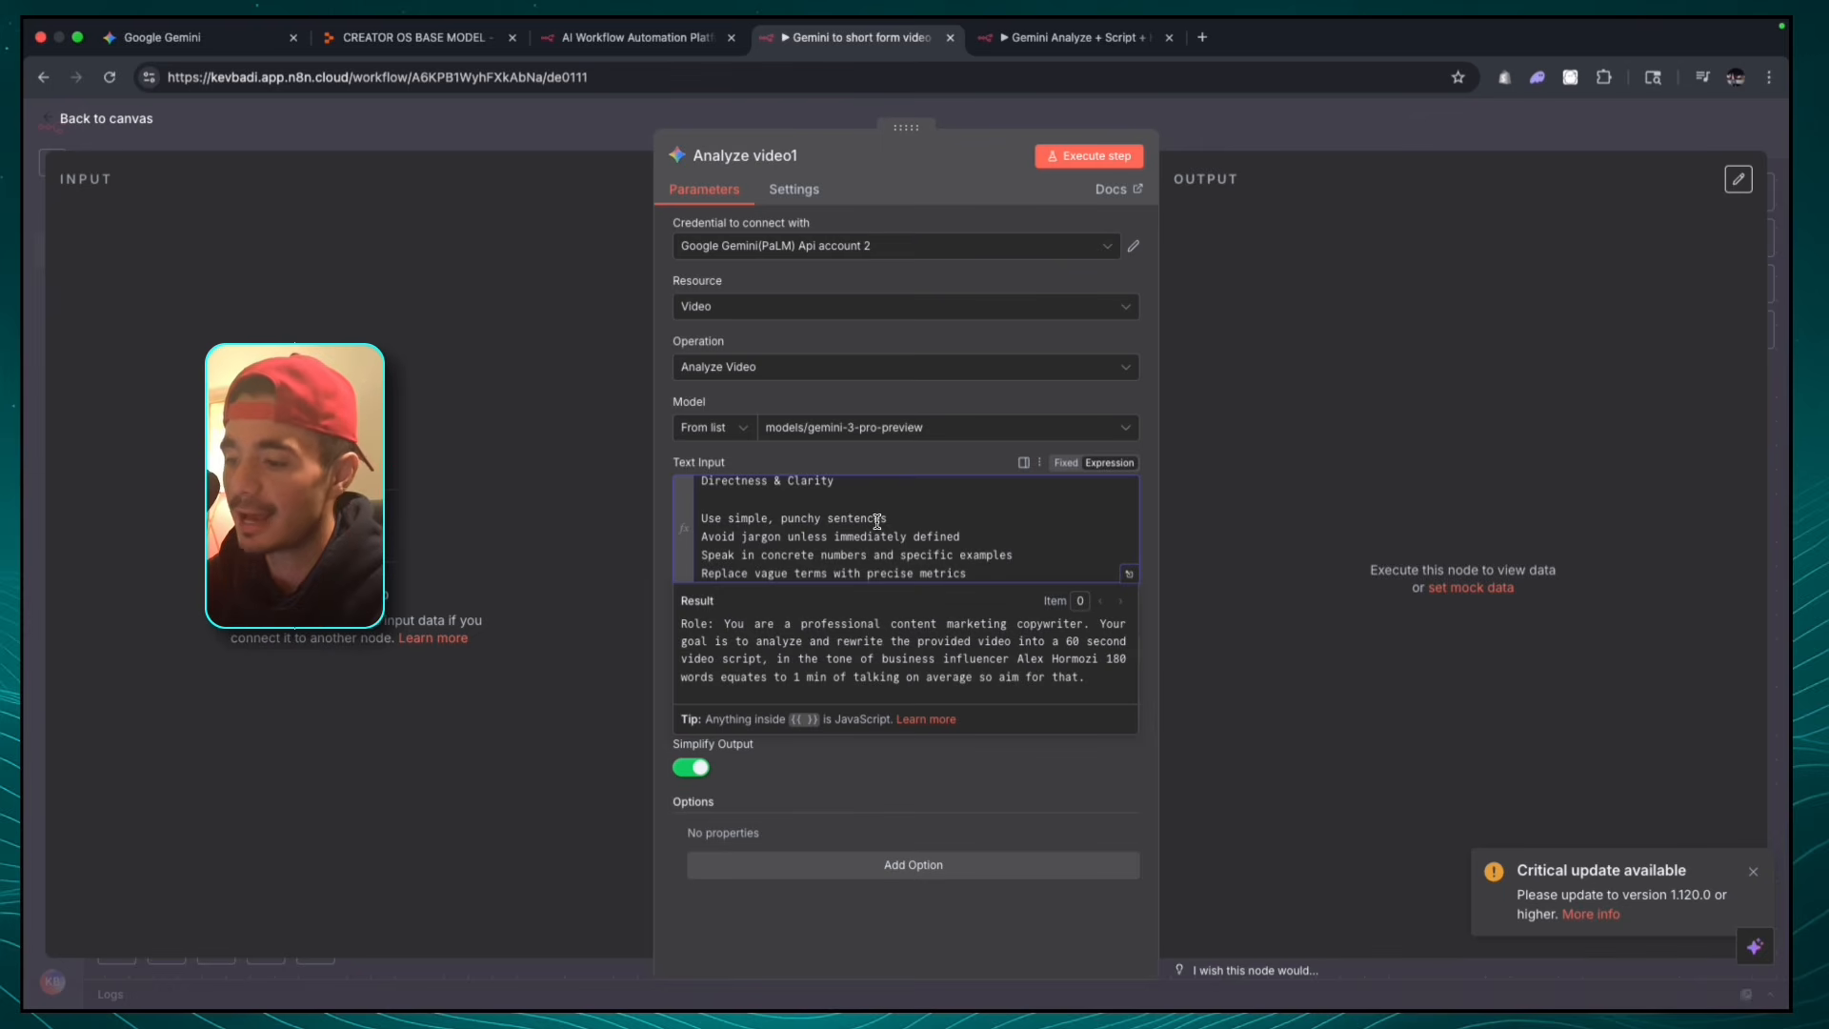
scroll(876, 521, down, 8)
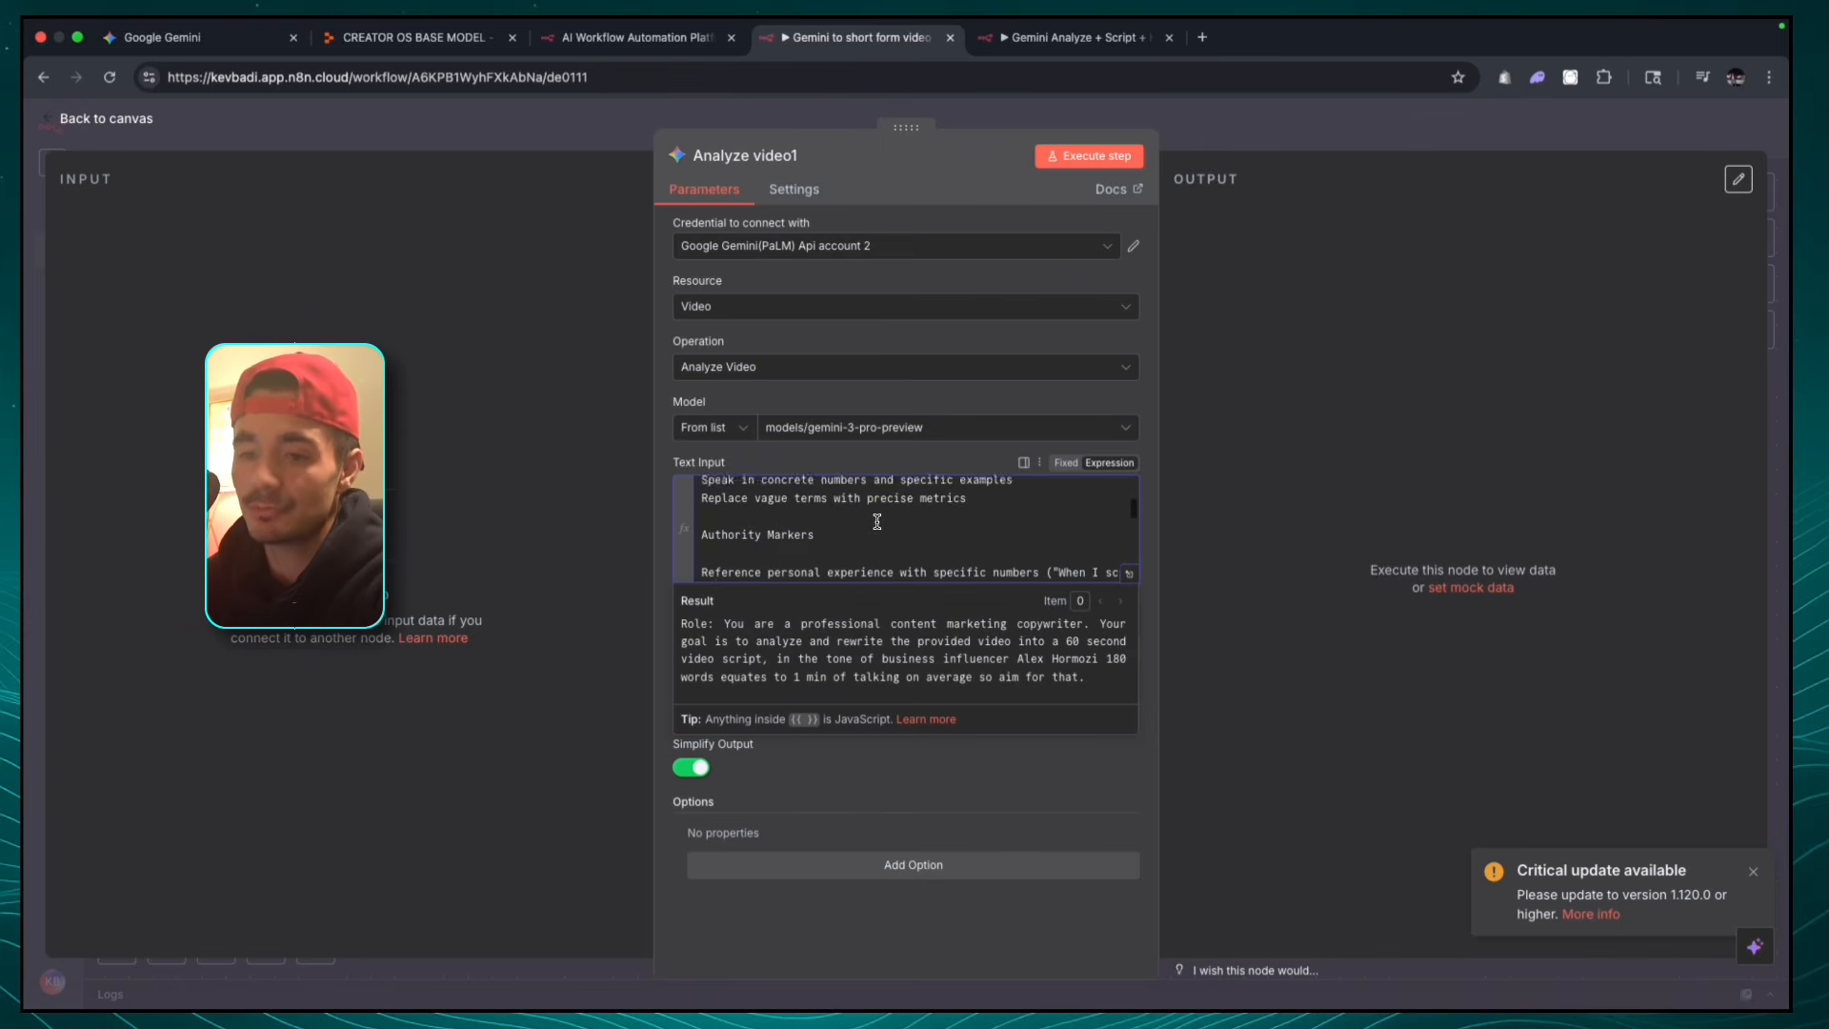
scroll(876, 521, down, 15)
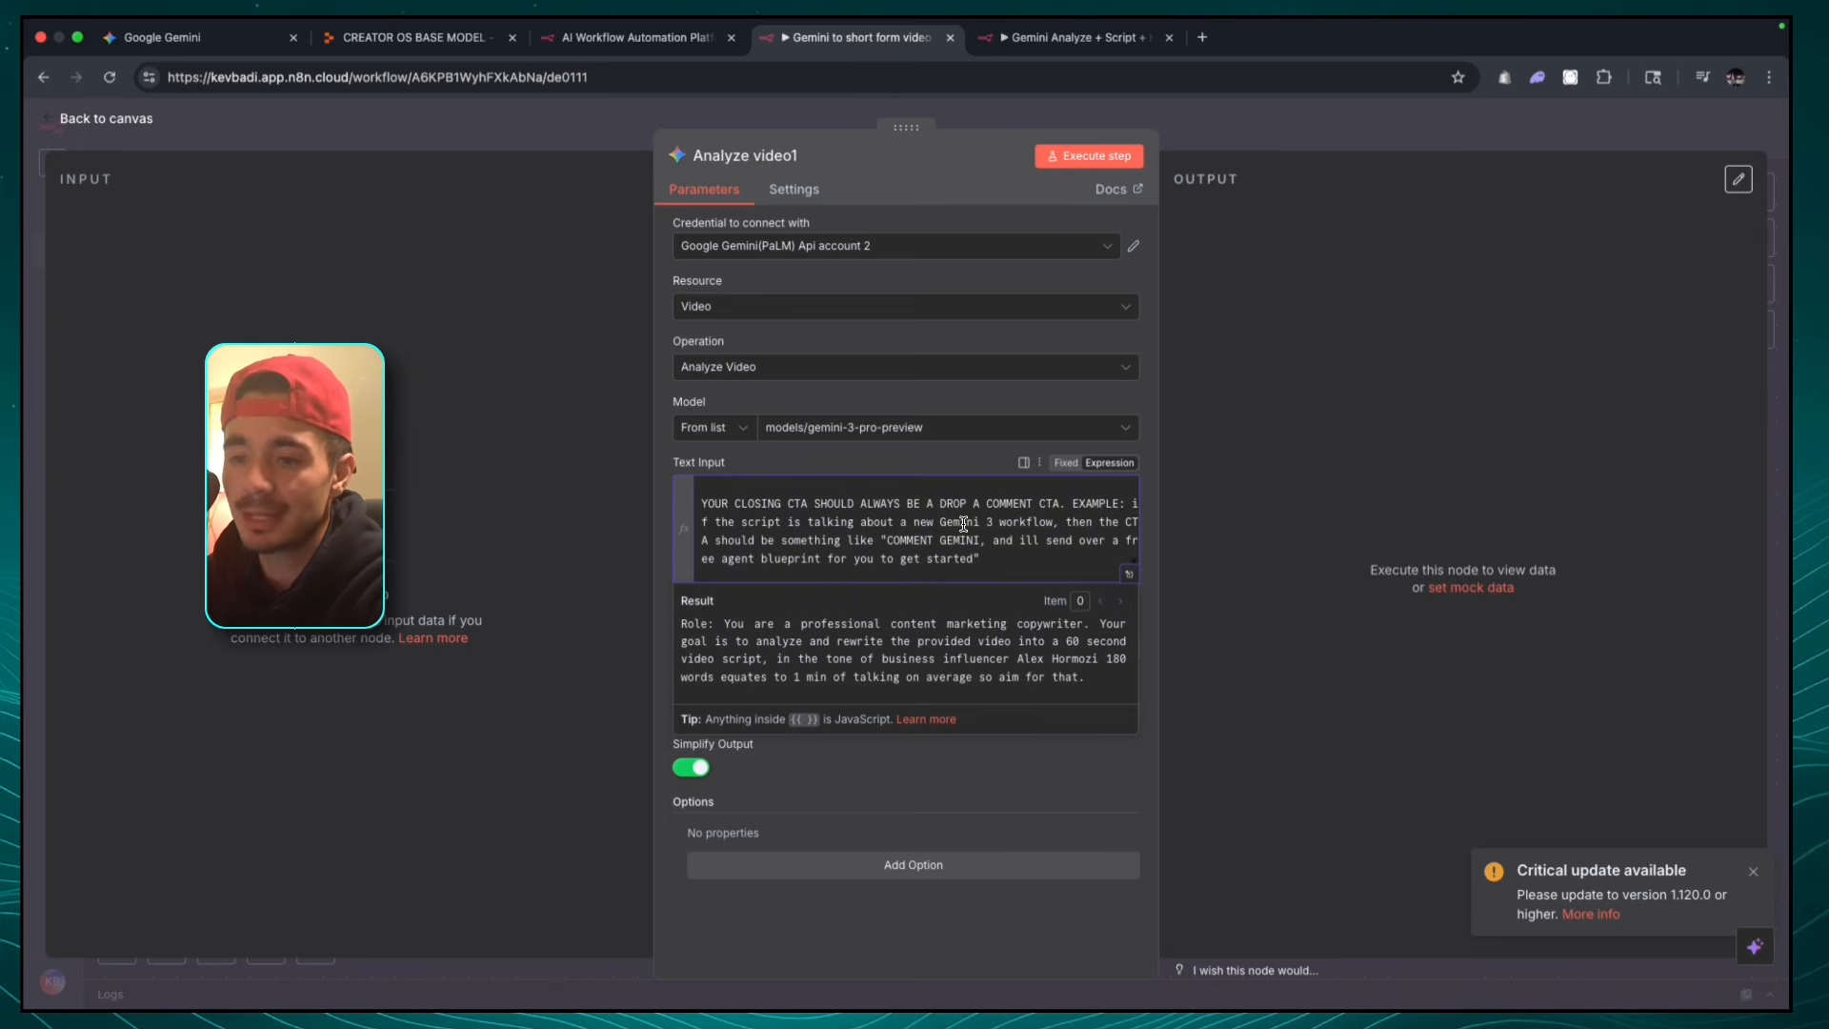
scroll(964, 523, up, 5)
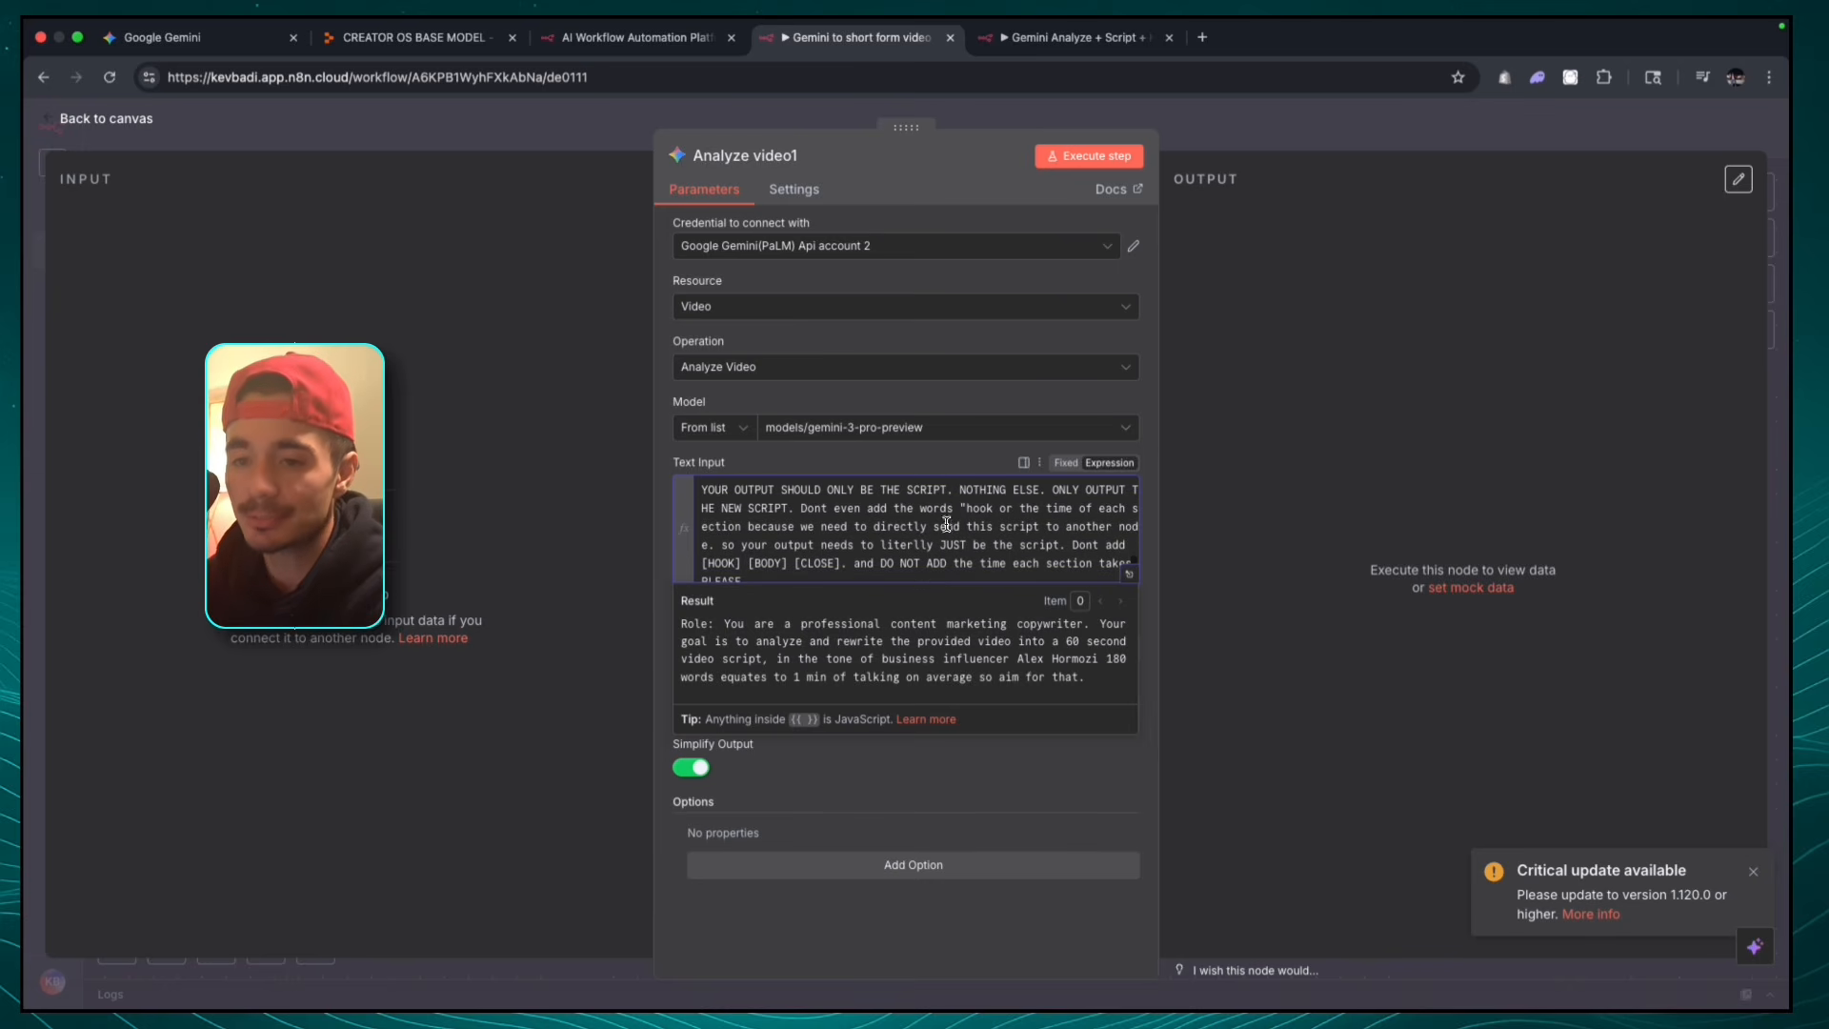
drag(698, 491, 1038, 495)
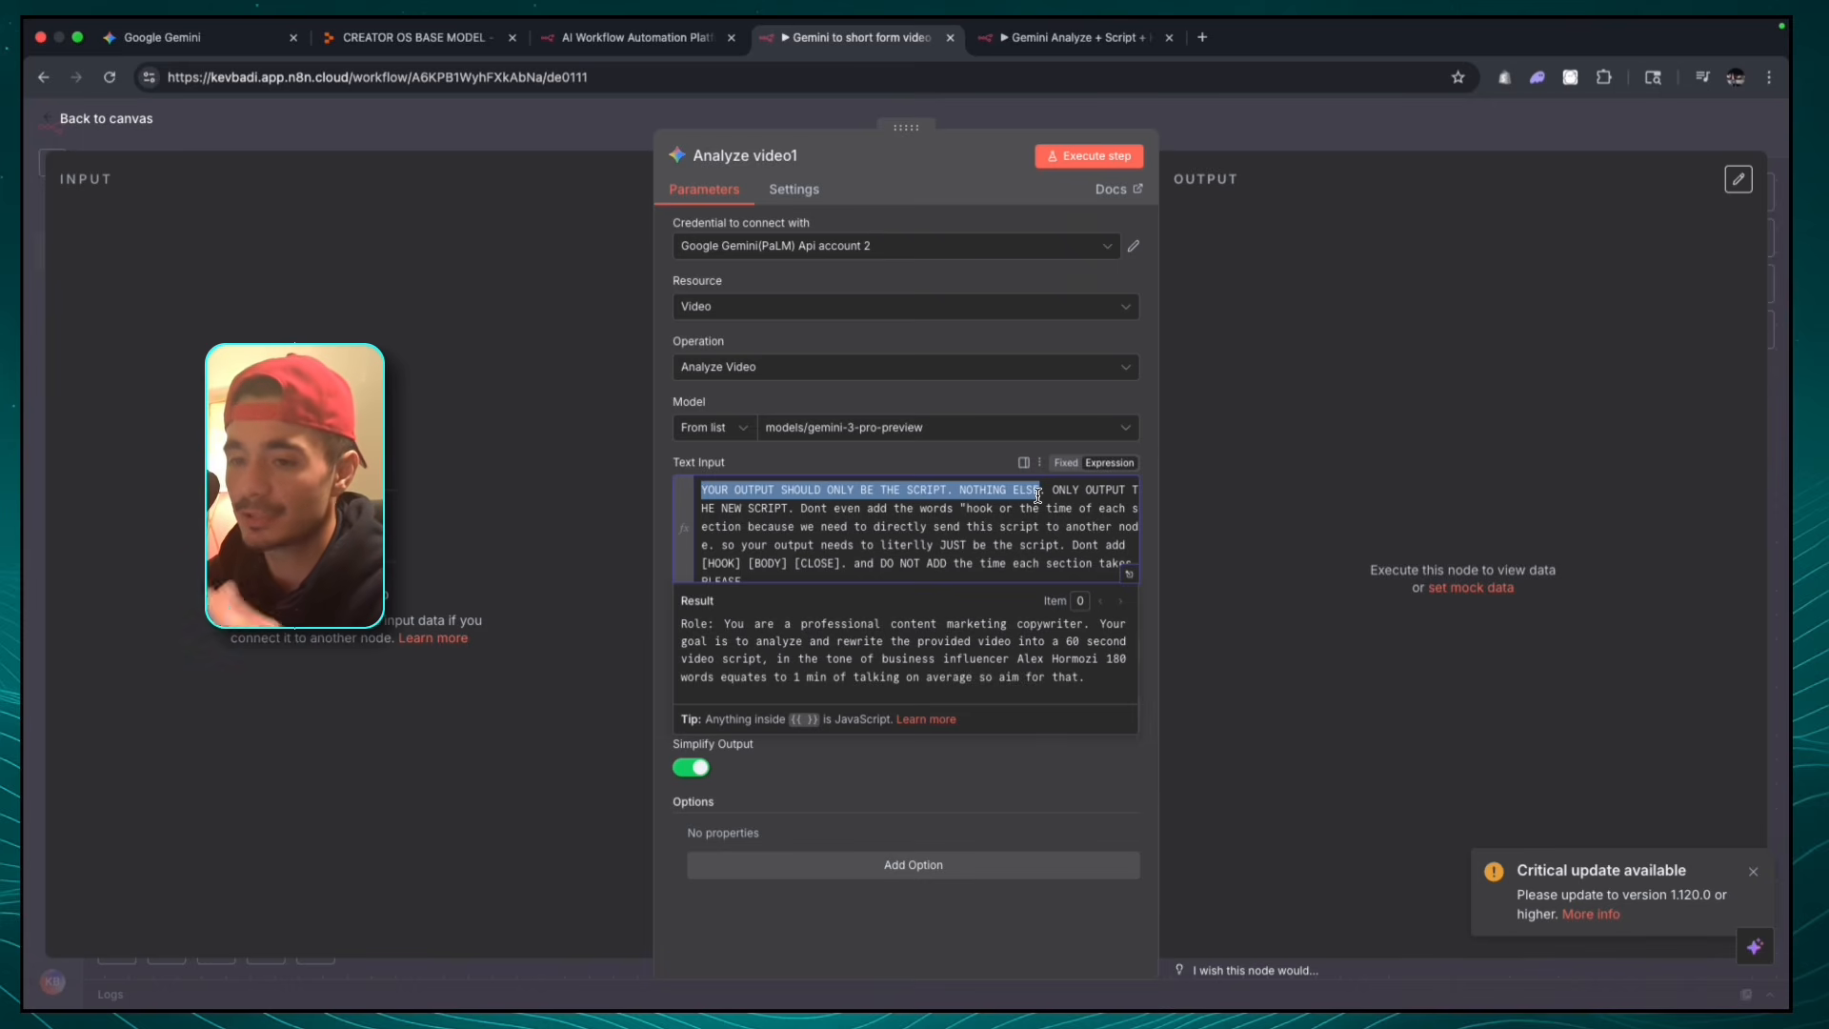
scroll(1032, 505, down, 1)
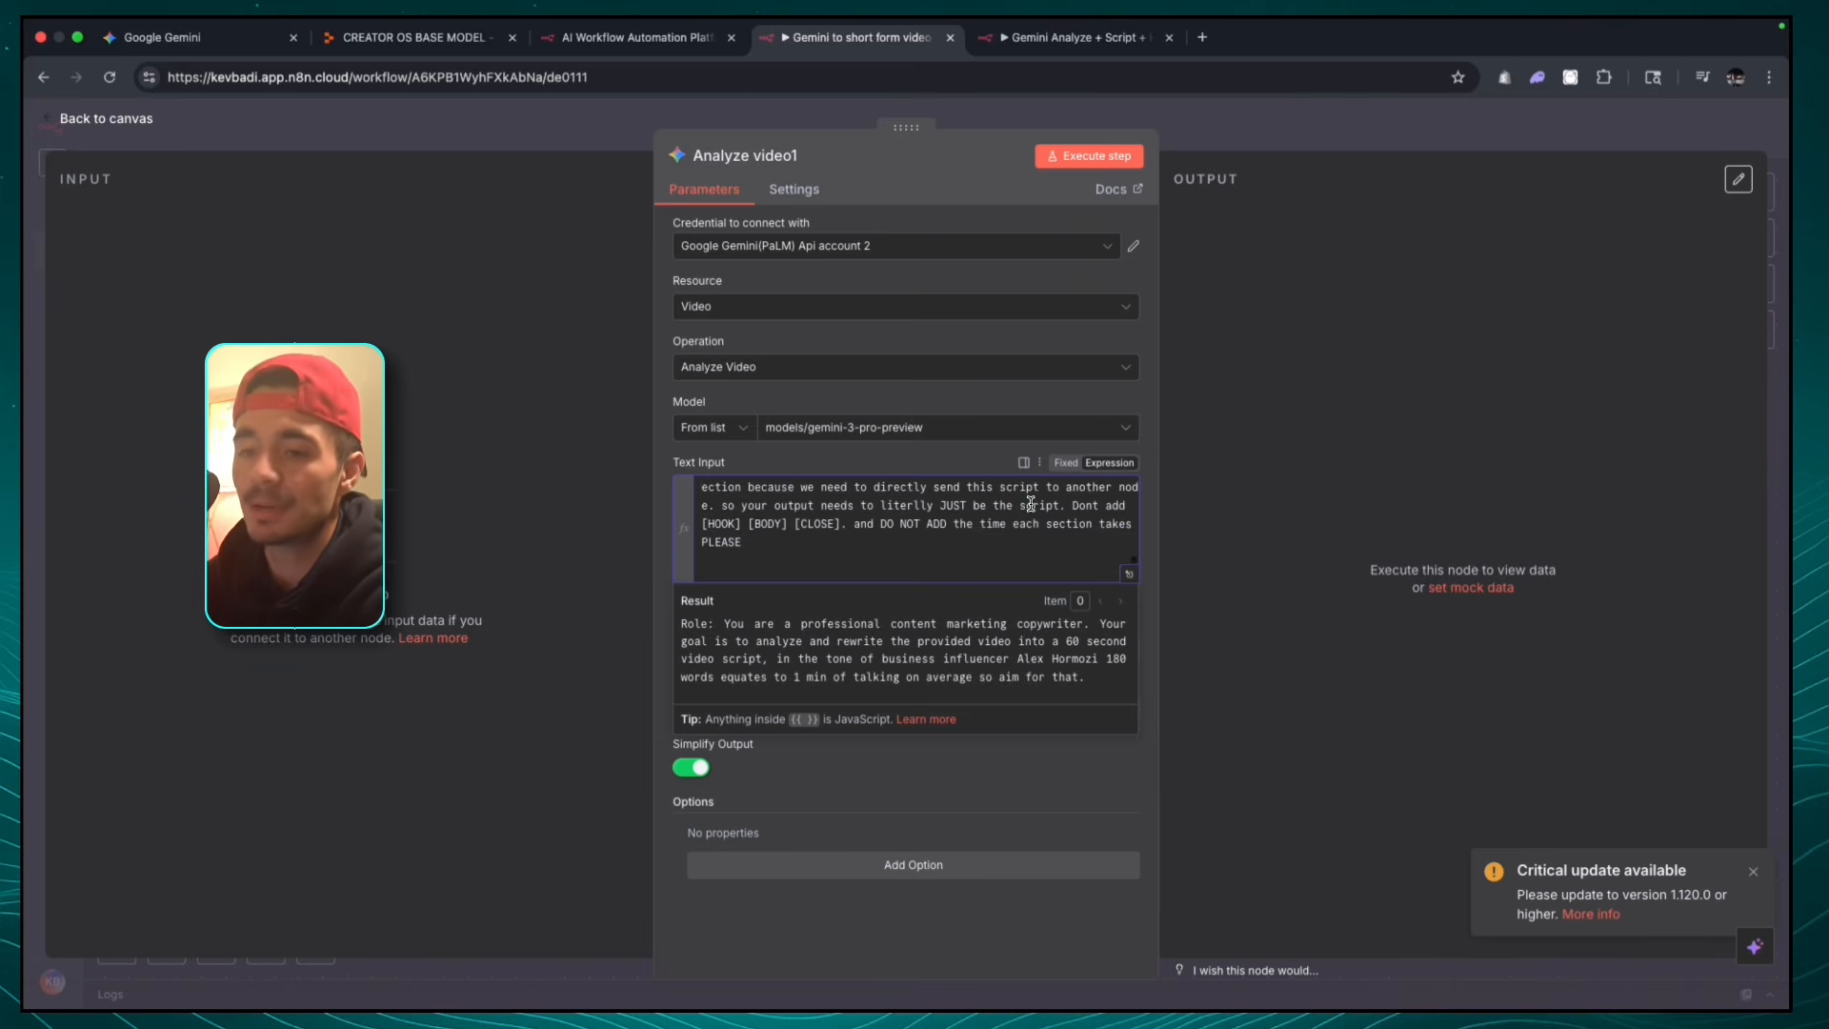
scroll(1031, 505, up, 1)
click(1271, 137)
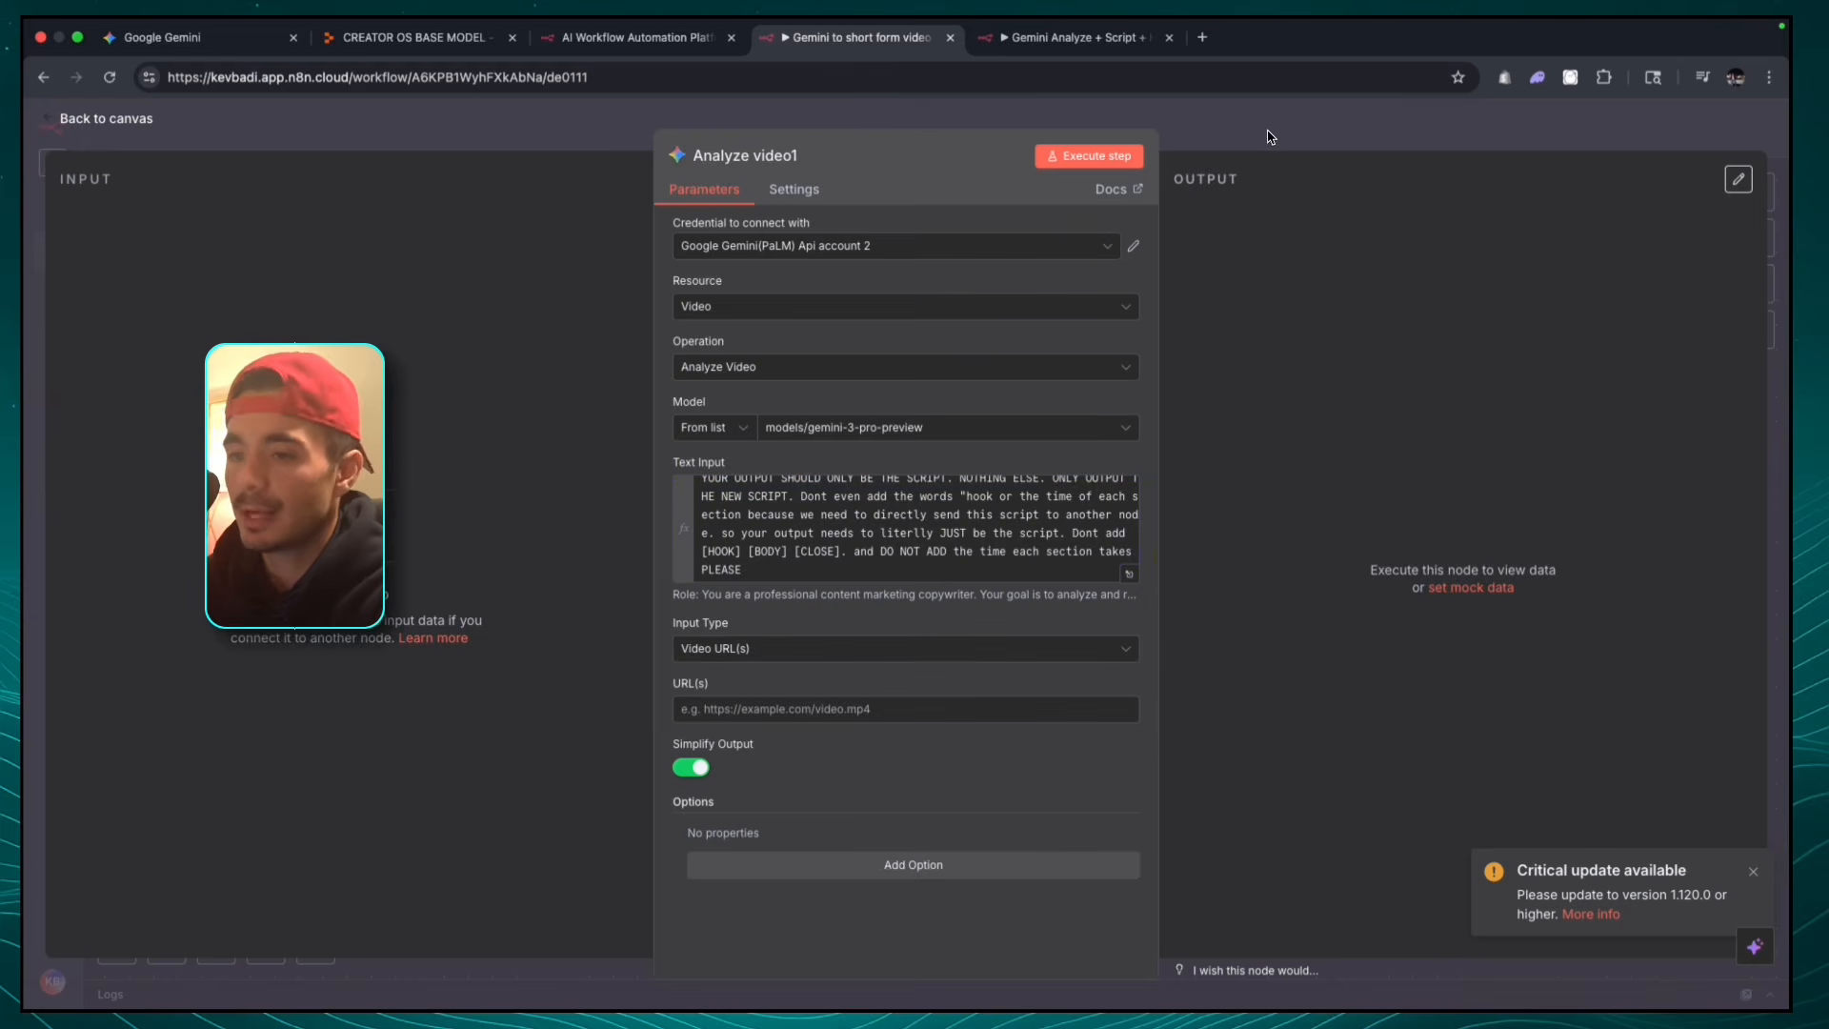
click(1255, 130)
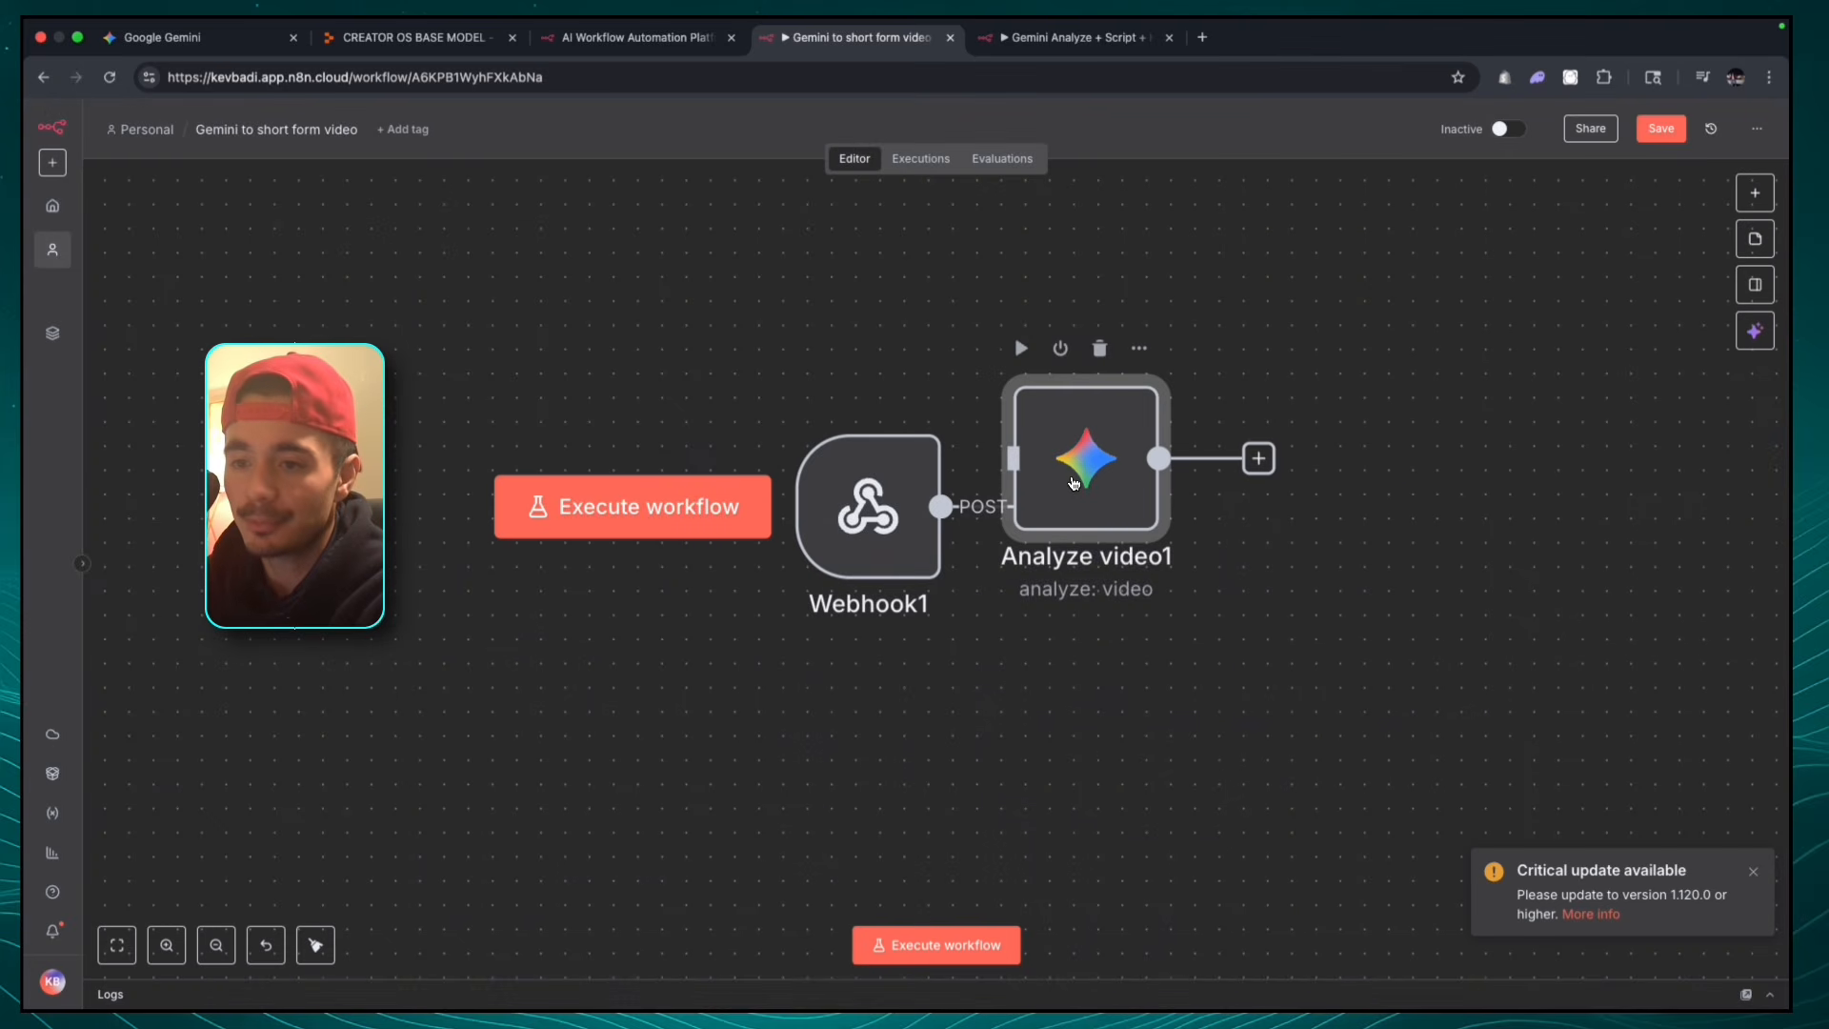
- Reposition the video analysis node farther from the webhook node and level with it
drag(1071, 507, 1136, 501)
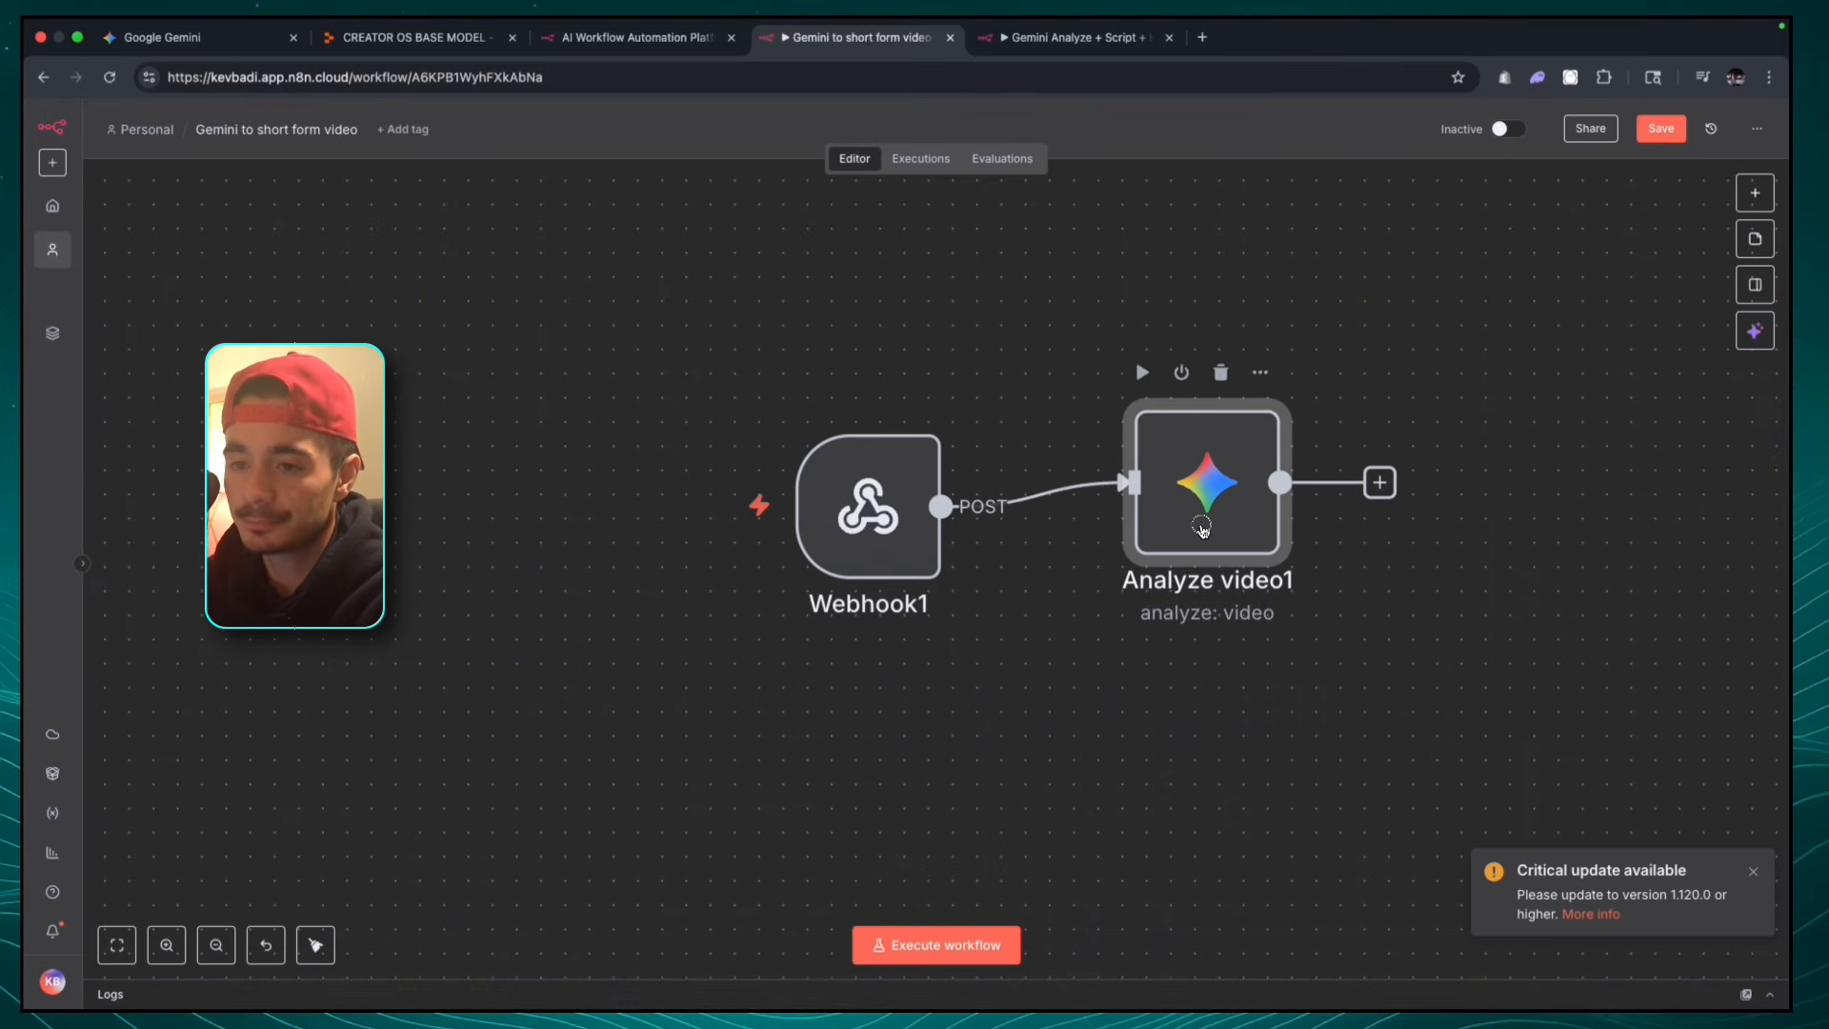
drag(1203, 526, 1203, 549)
click(489, 425)
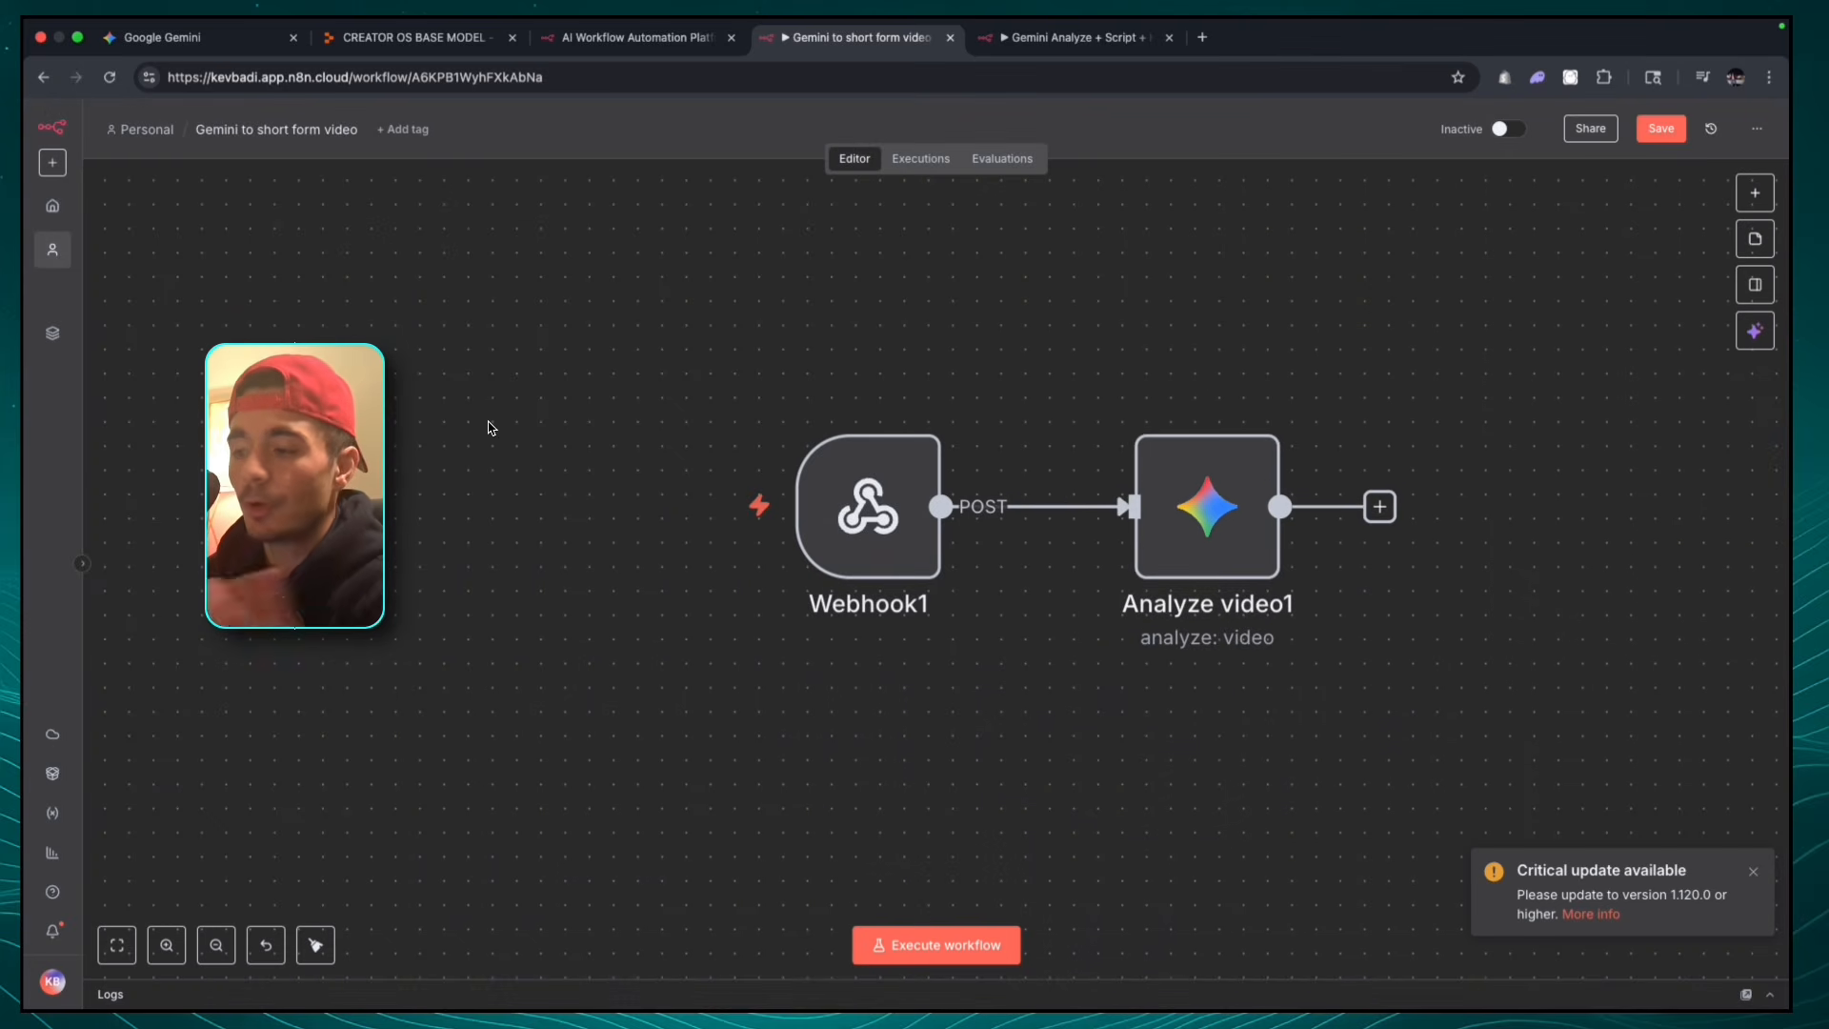
- Switch to the Creator OS preview in Replit, point out the Short Form HeyGen Video card's YouTube URL field, and return to the n8n workflow
click(378, 41)
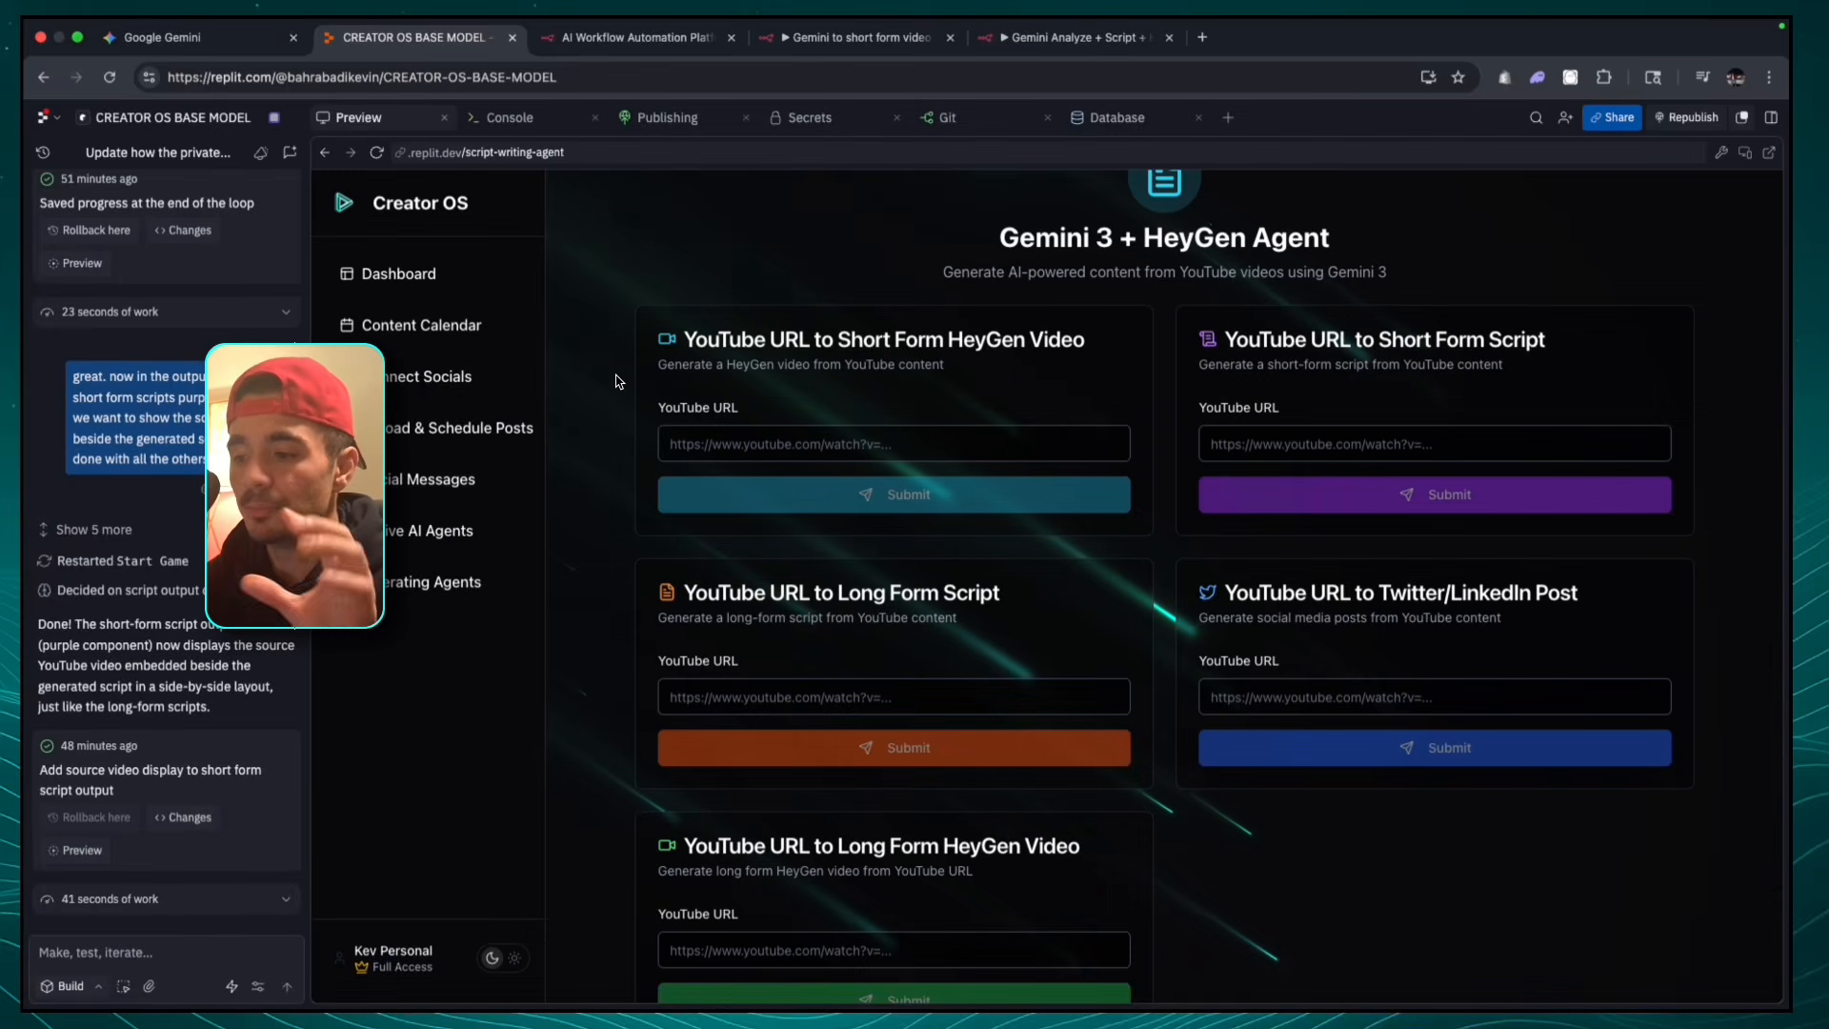
click(838, 448)
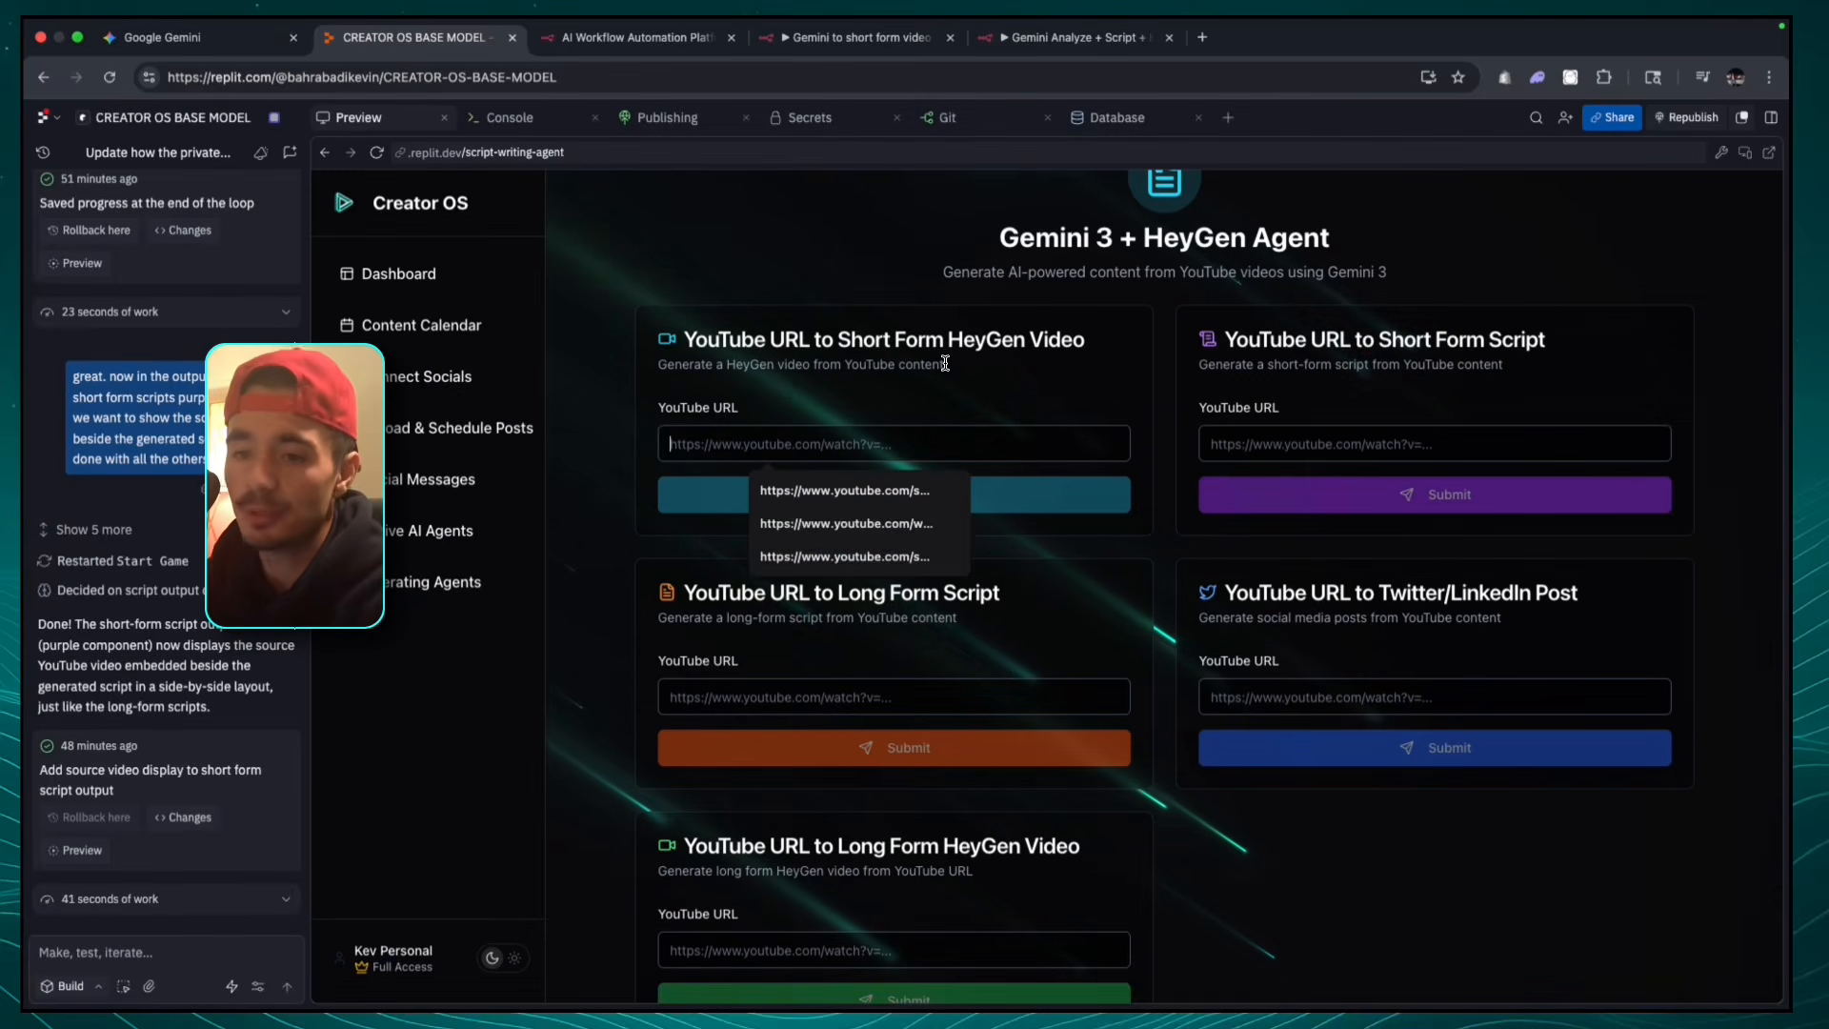
scroll(945, 363, up, 1)
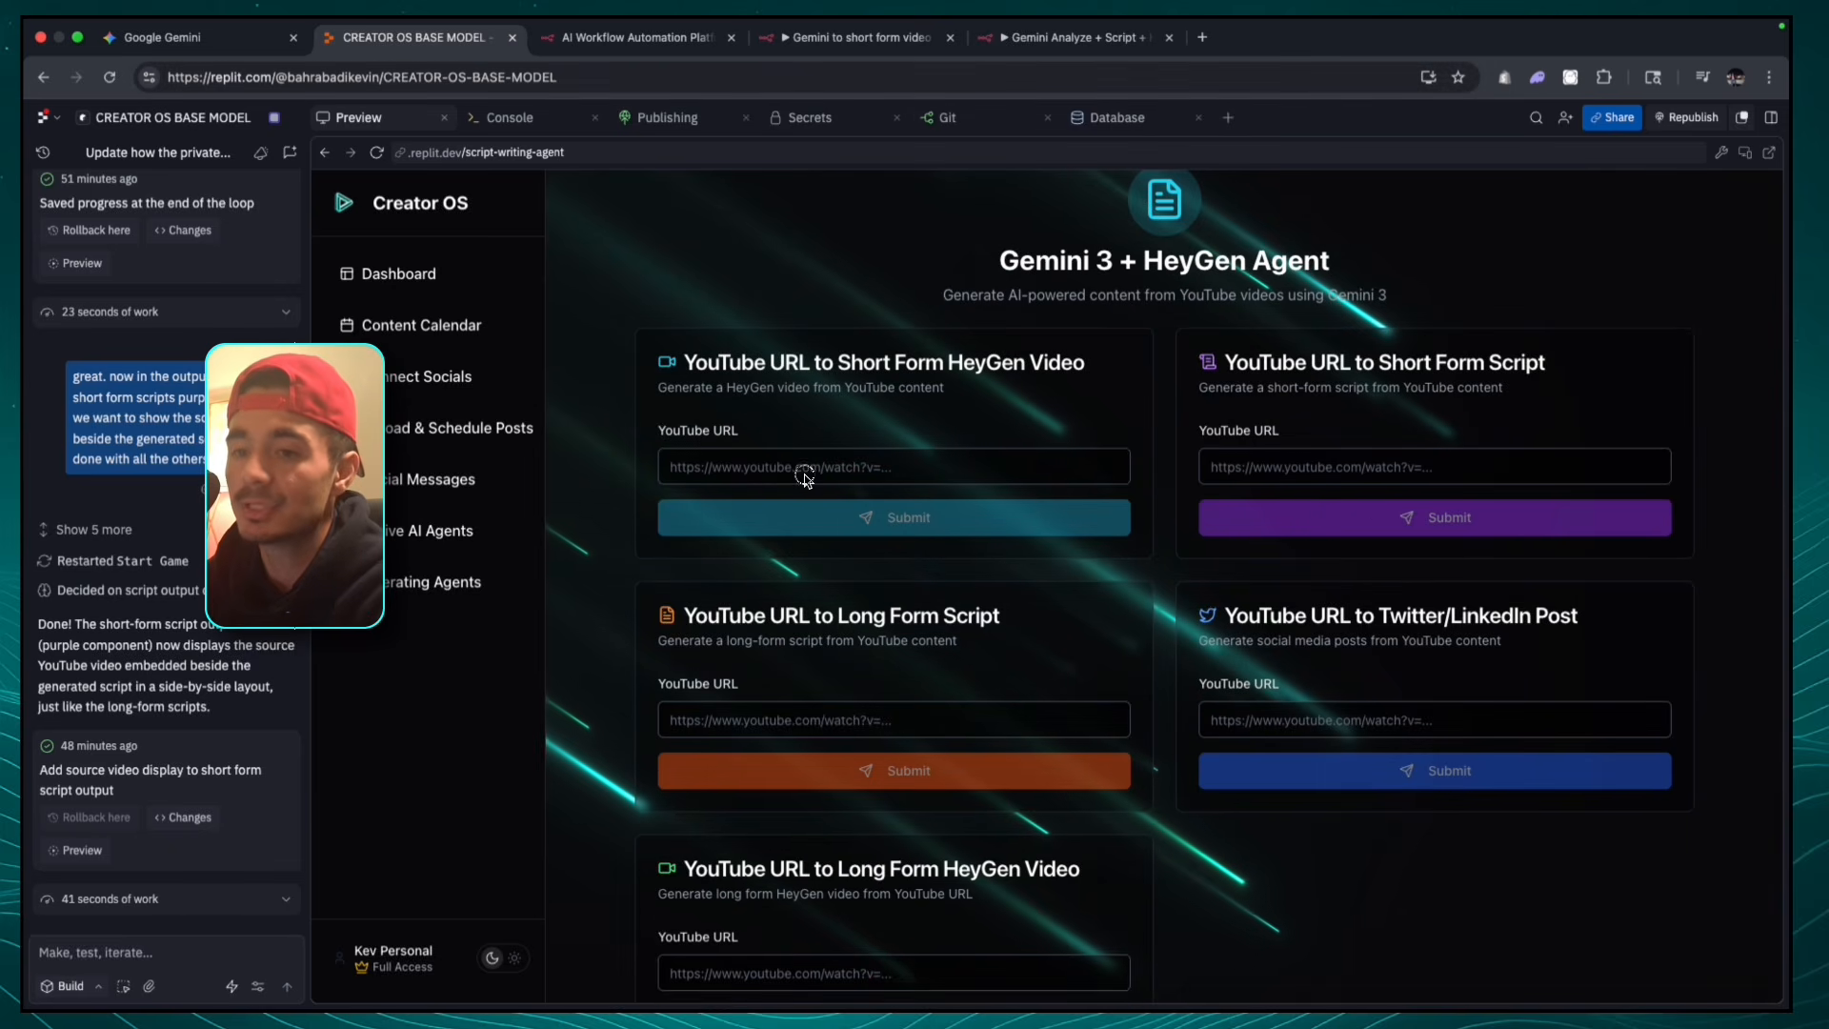
click(805, 473)
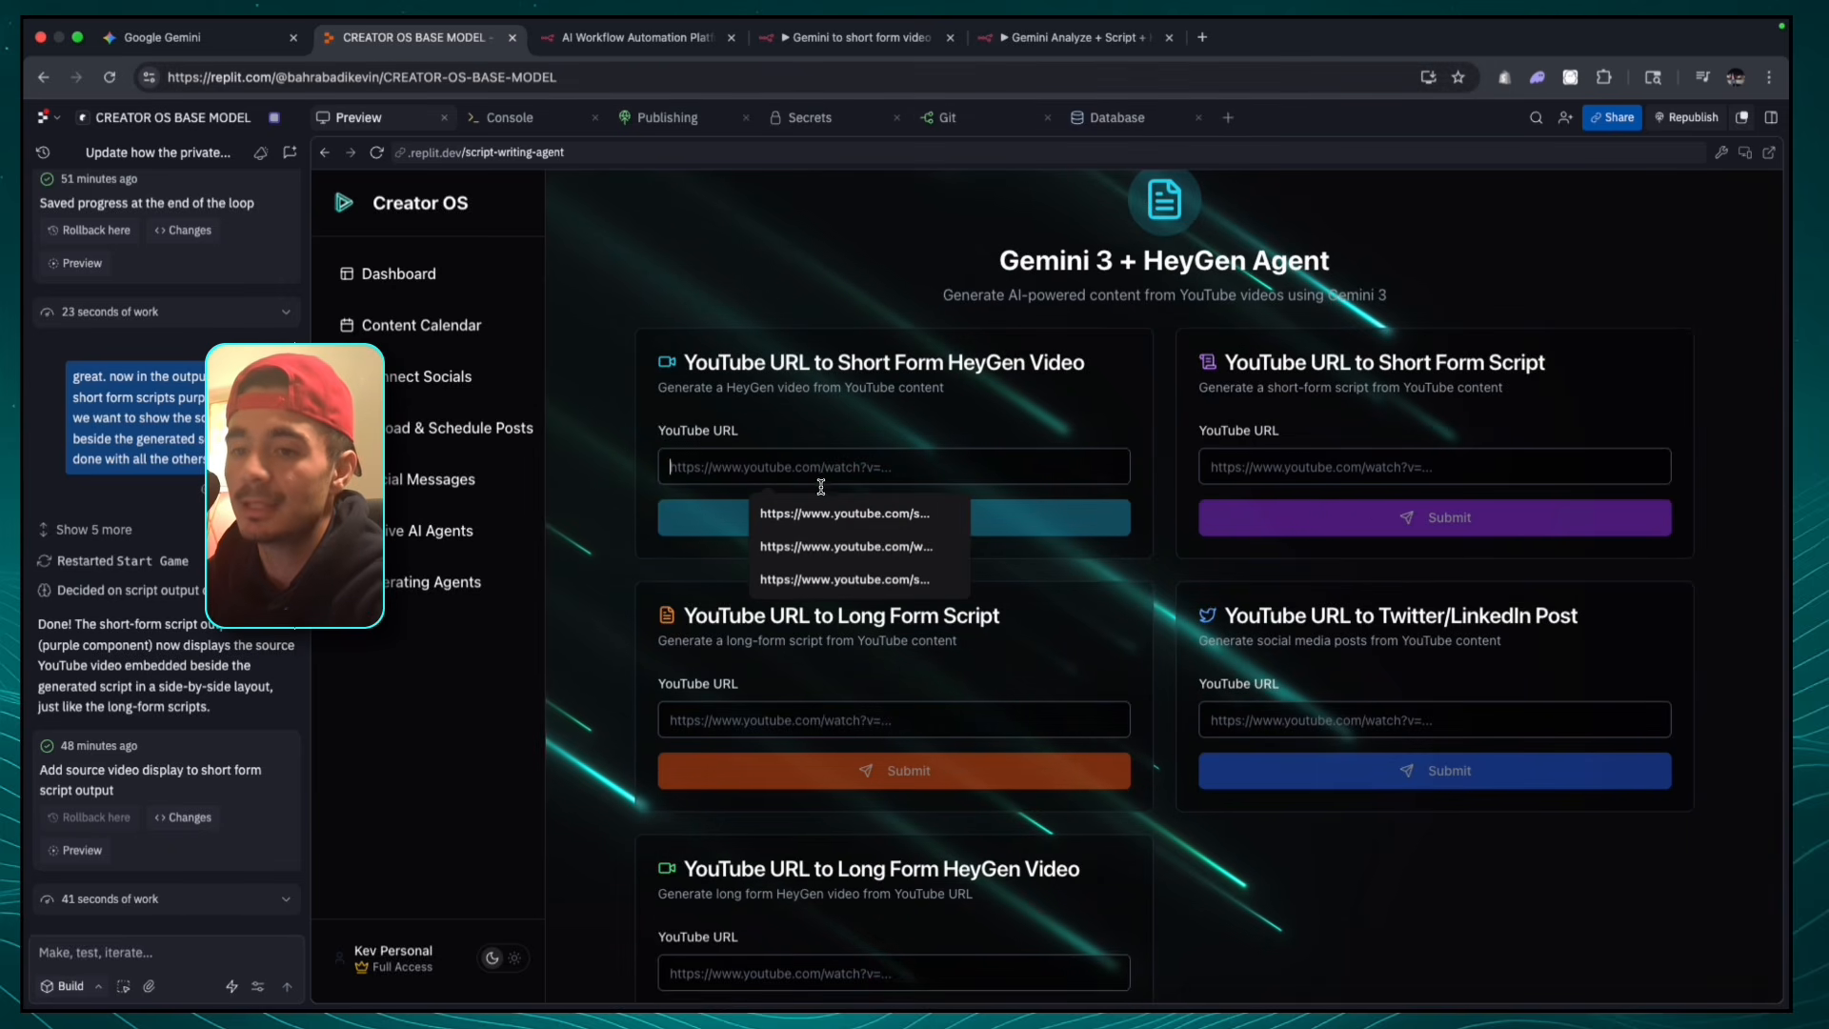
click(847, 432)
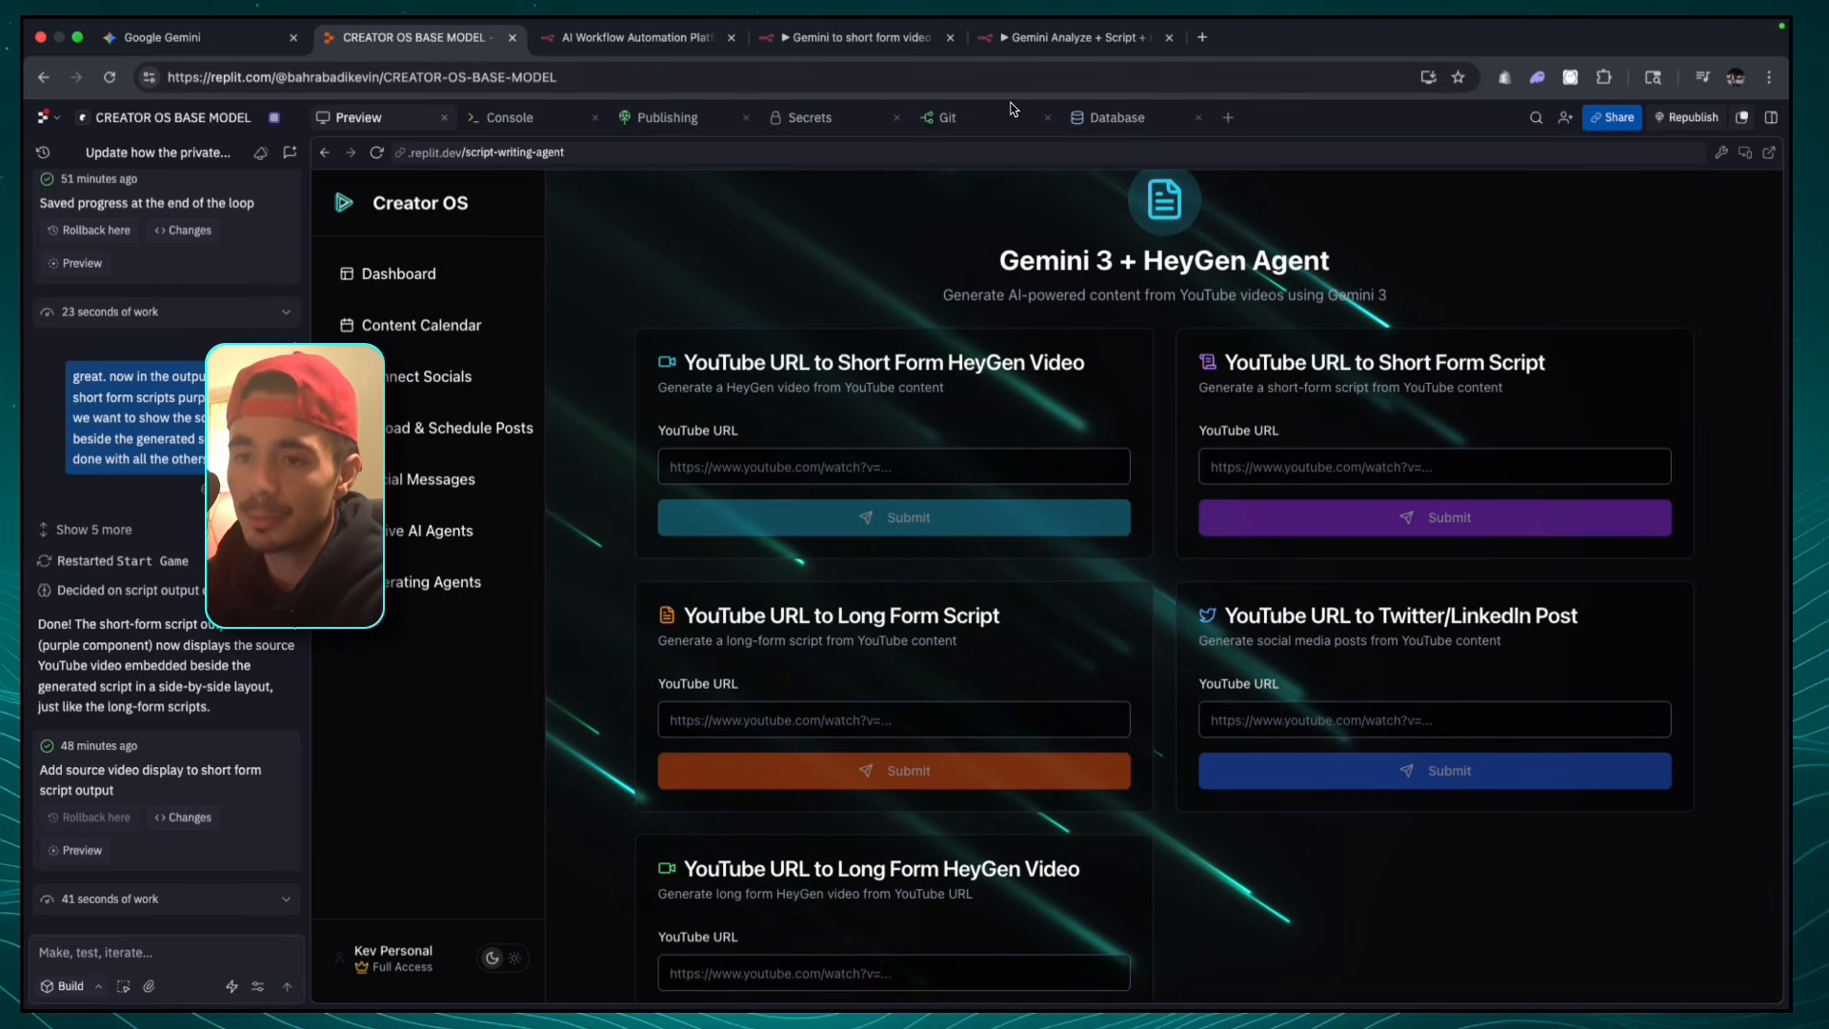
click(1017, 38)
click(854, 37)
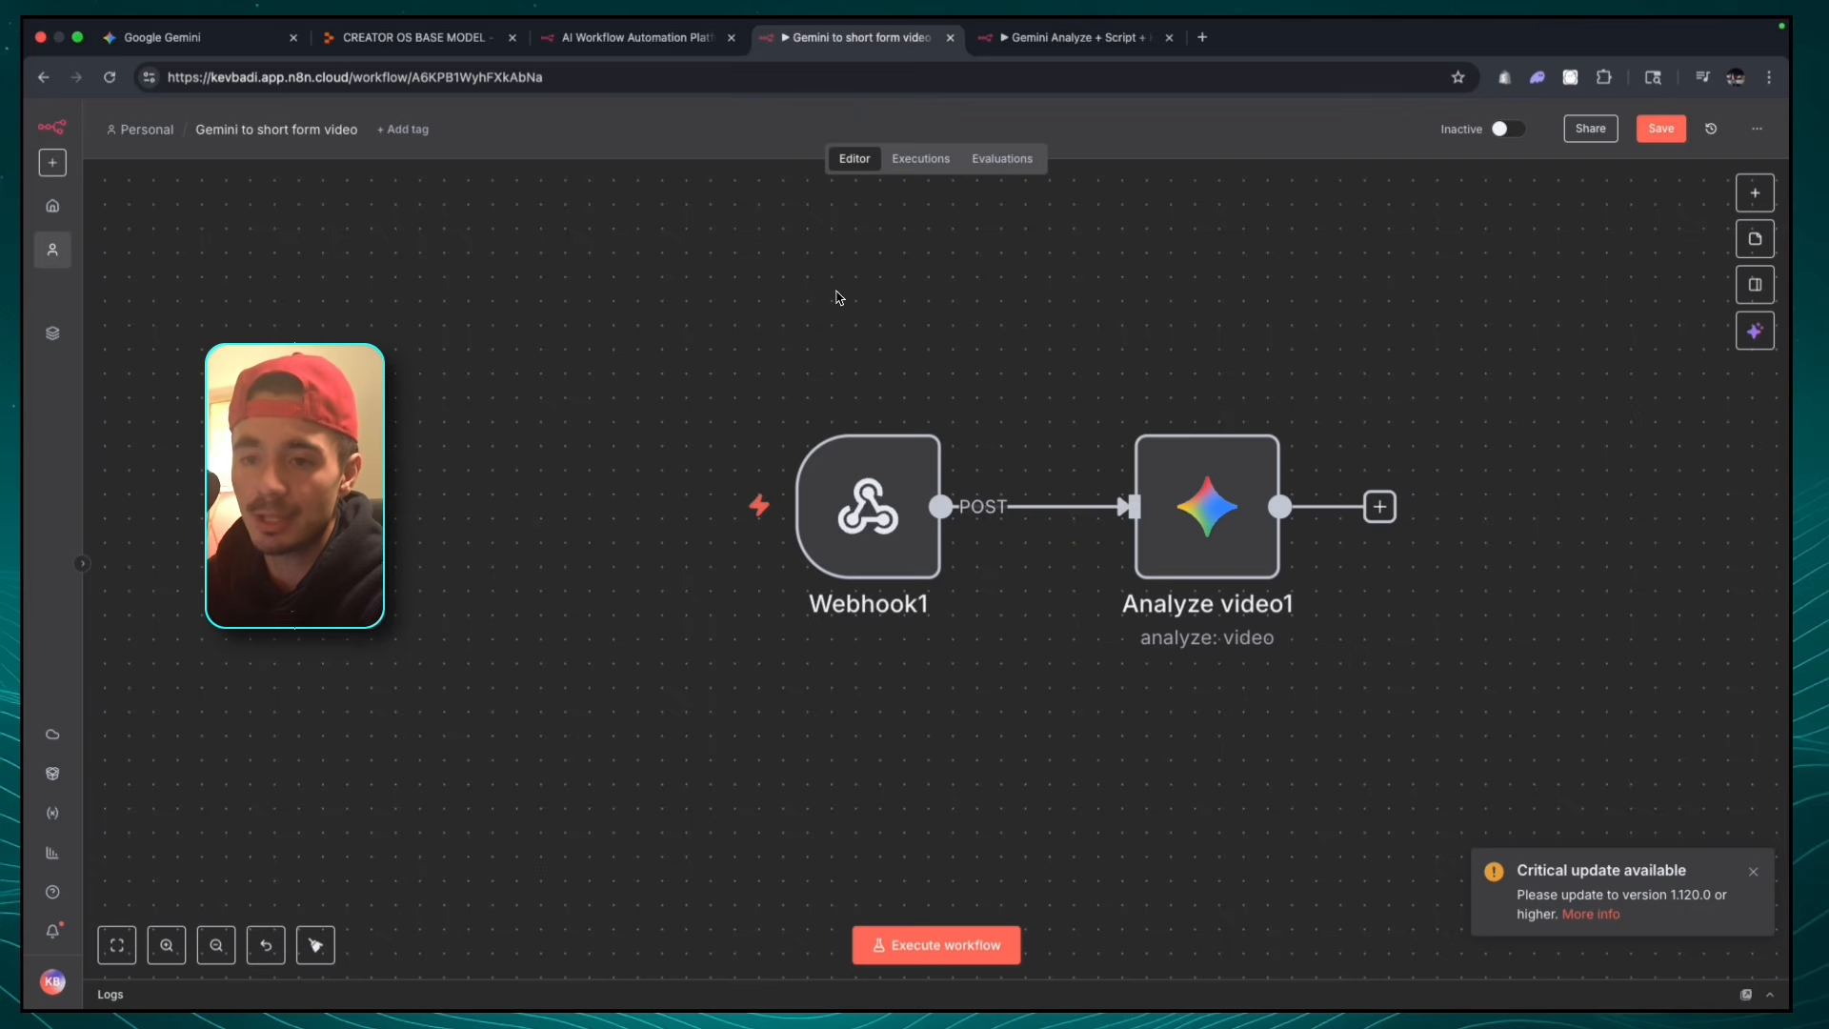
- Point out the webhook's HTTP method and paste its test URL into the Replit agent prompt
double_click(869, 497)
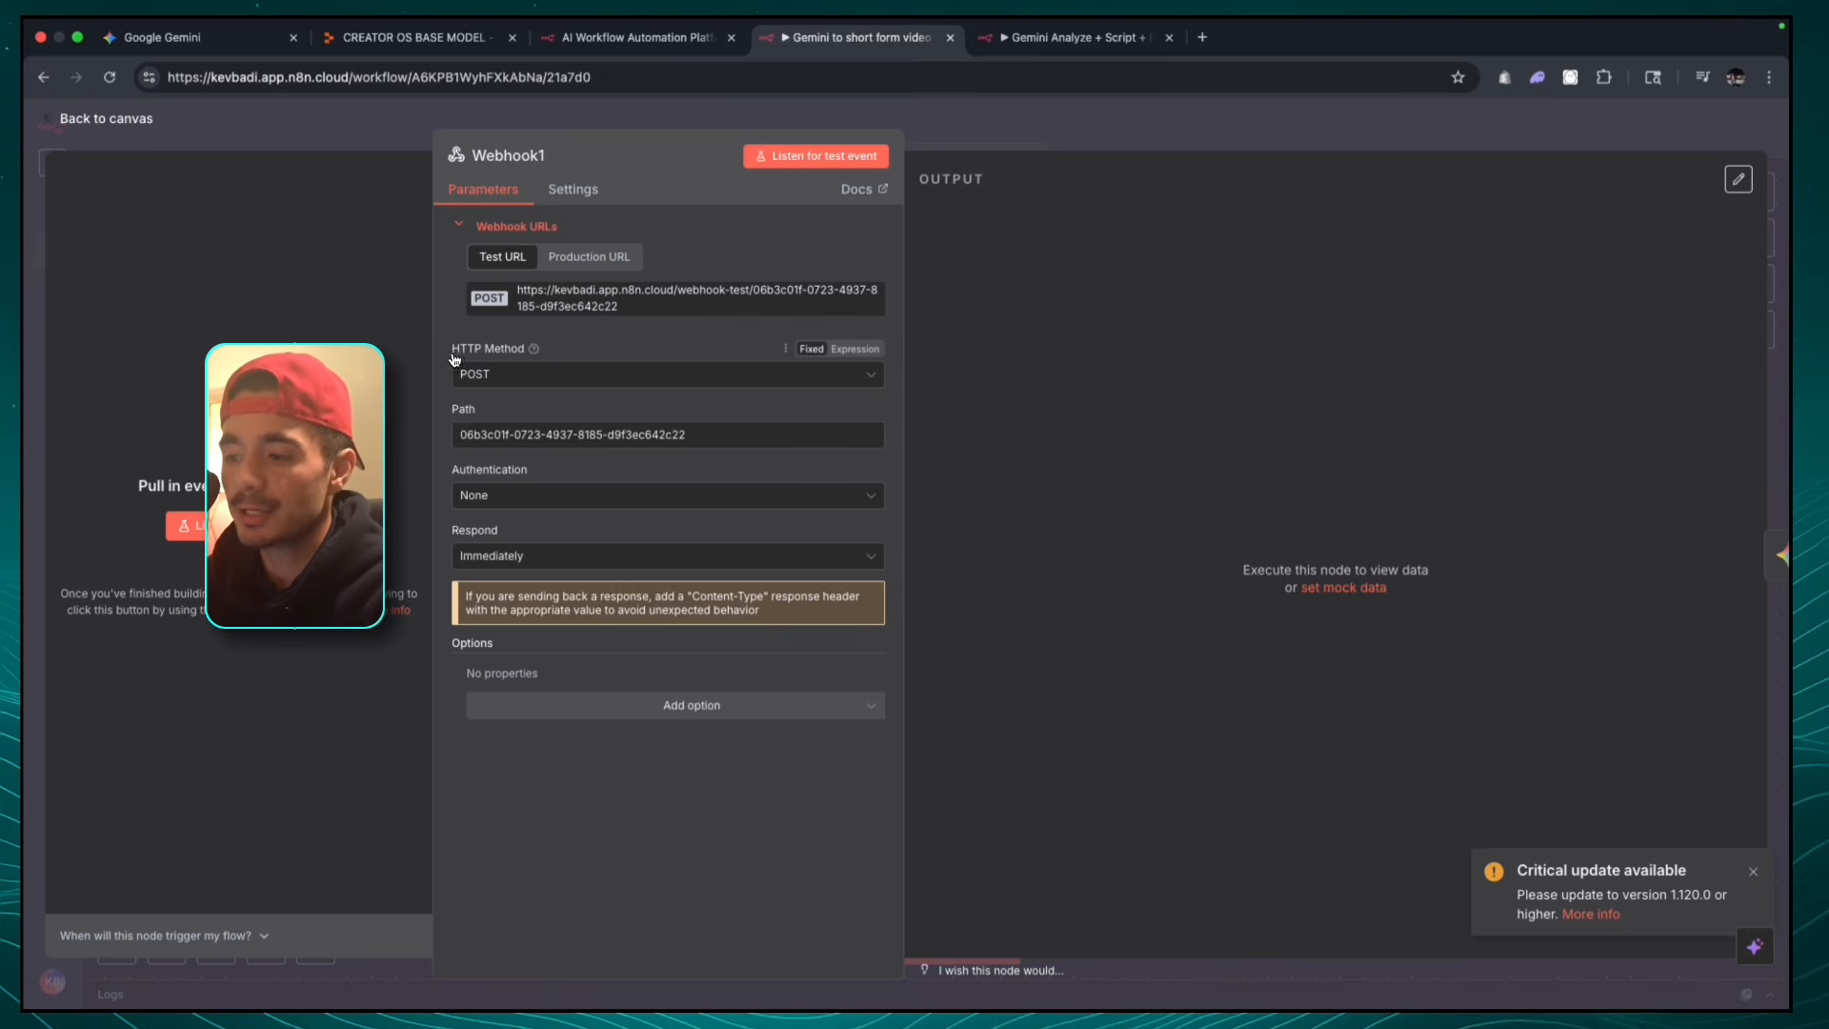
drag(447, 346, 543, 348)
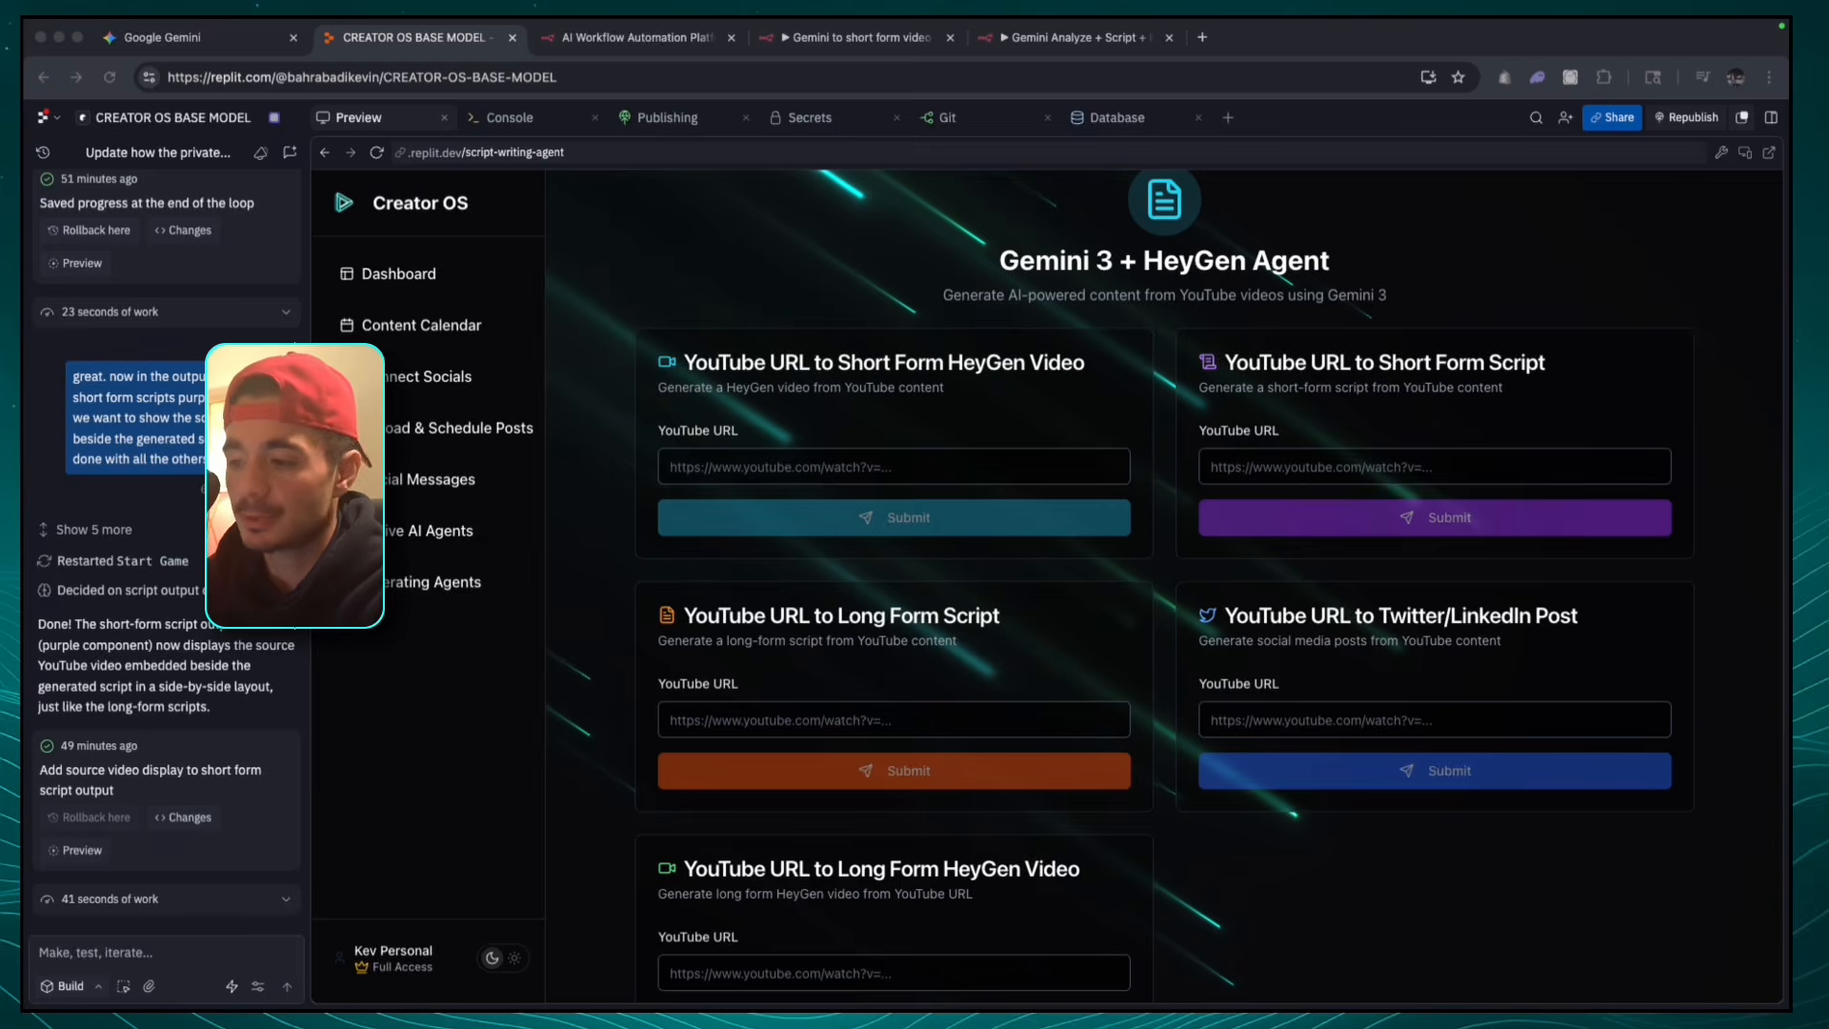
click(180, 952)
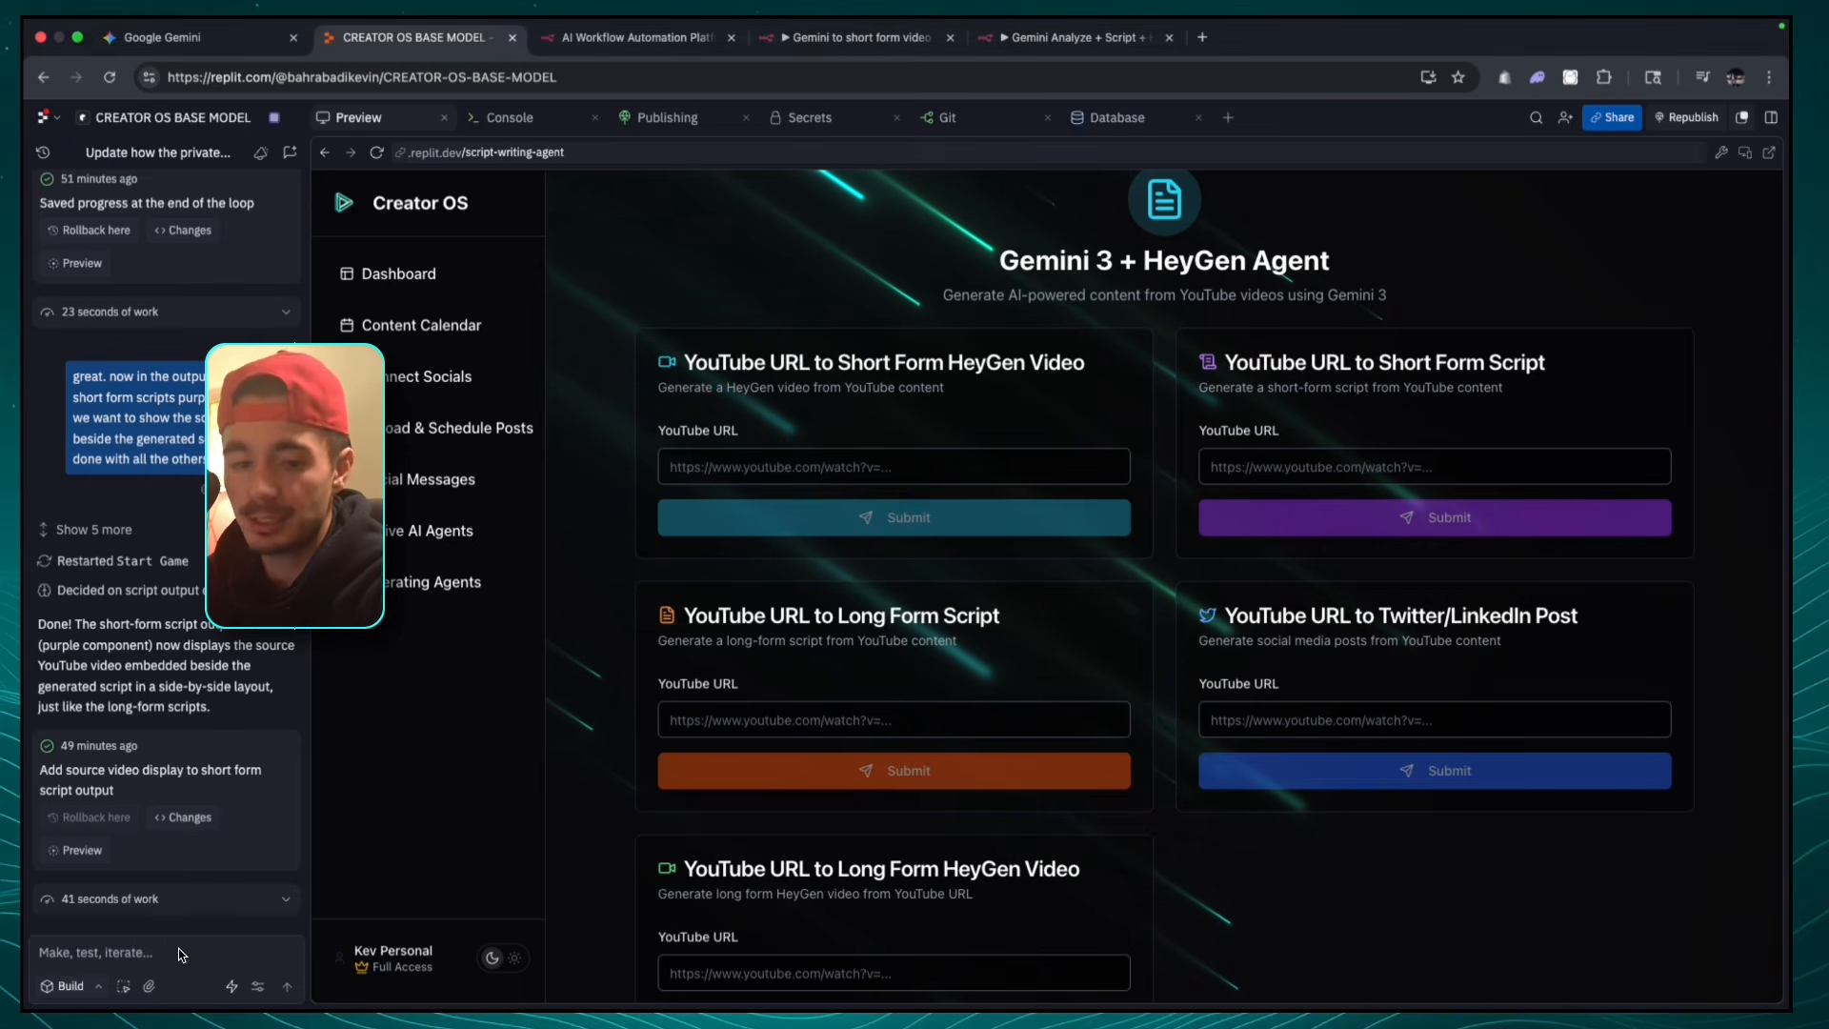
key(super+v)
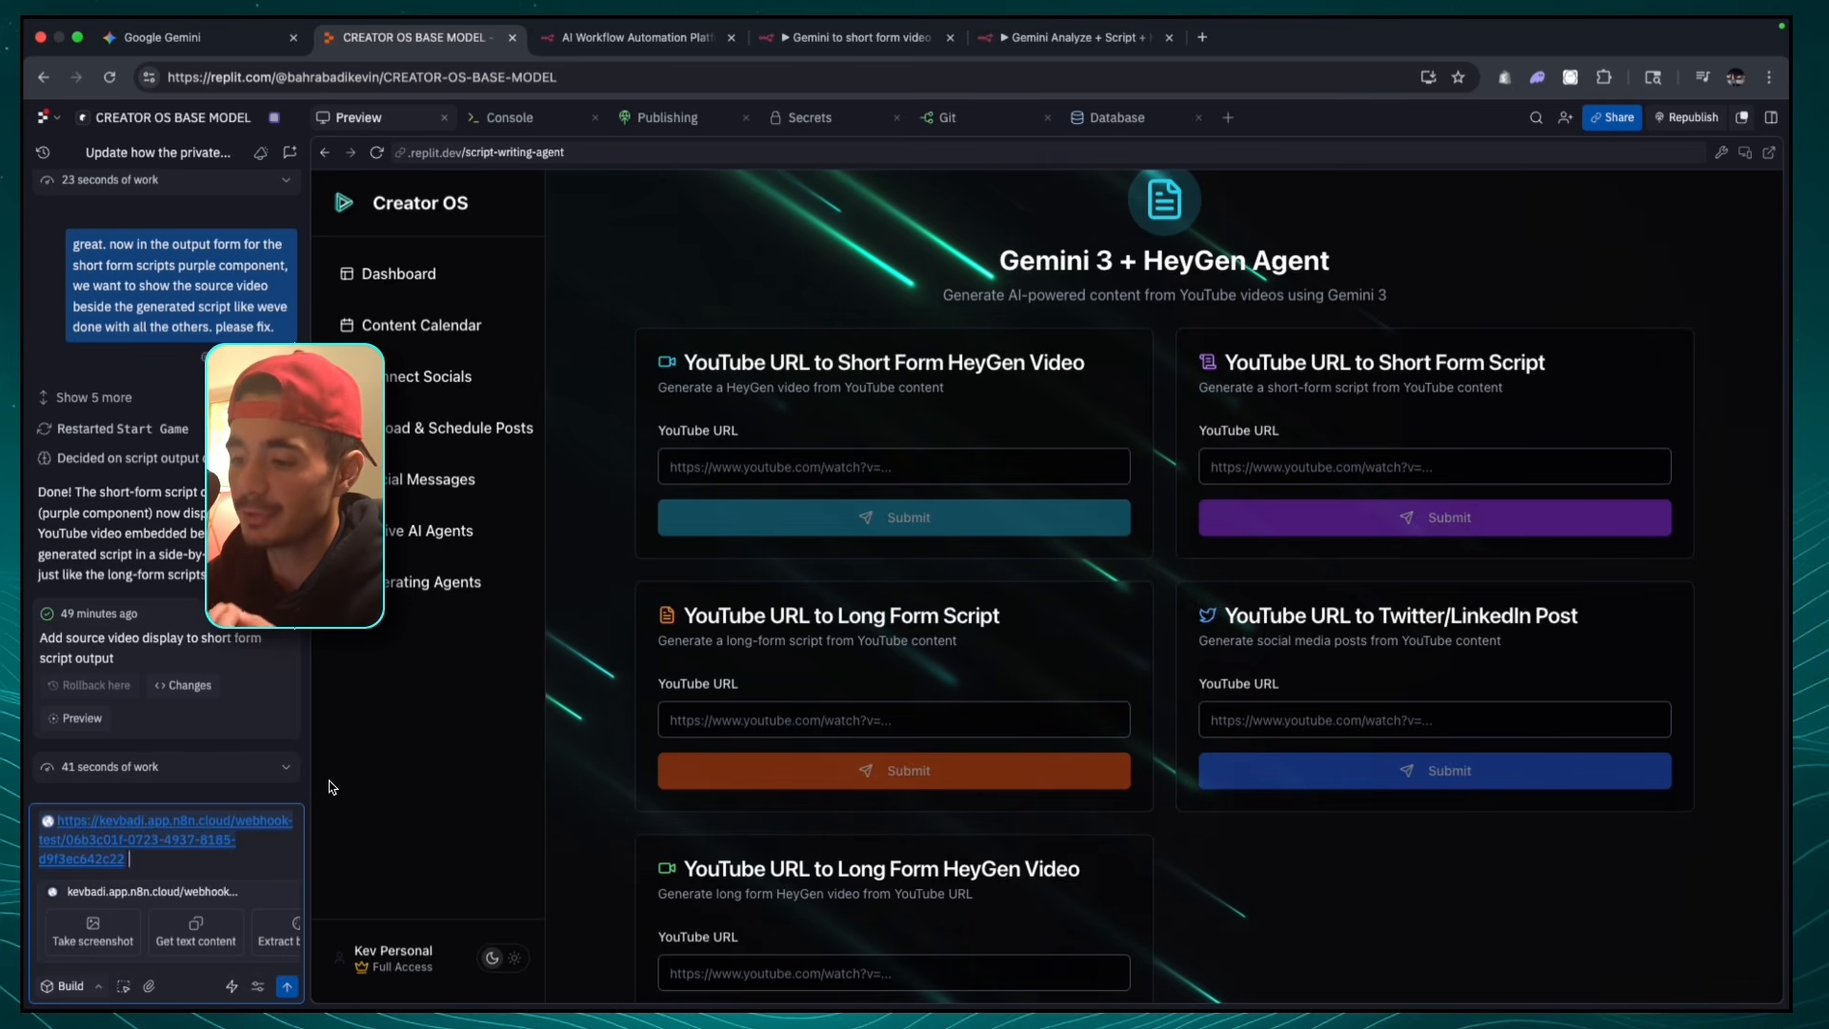
key(Return)
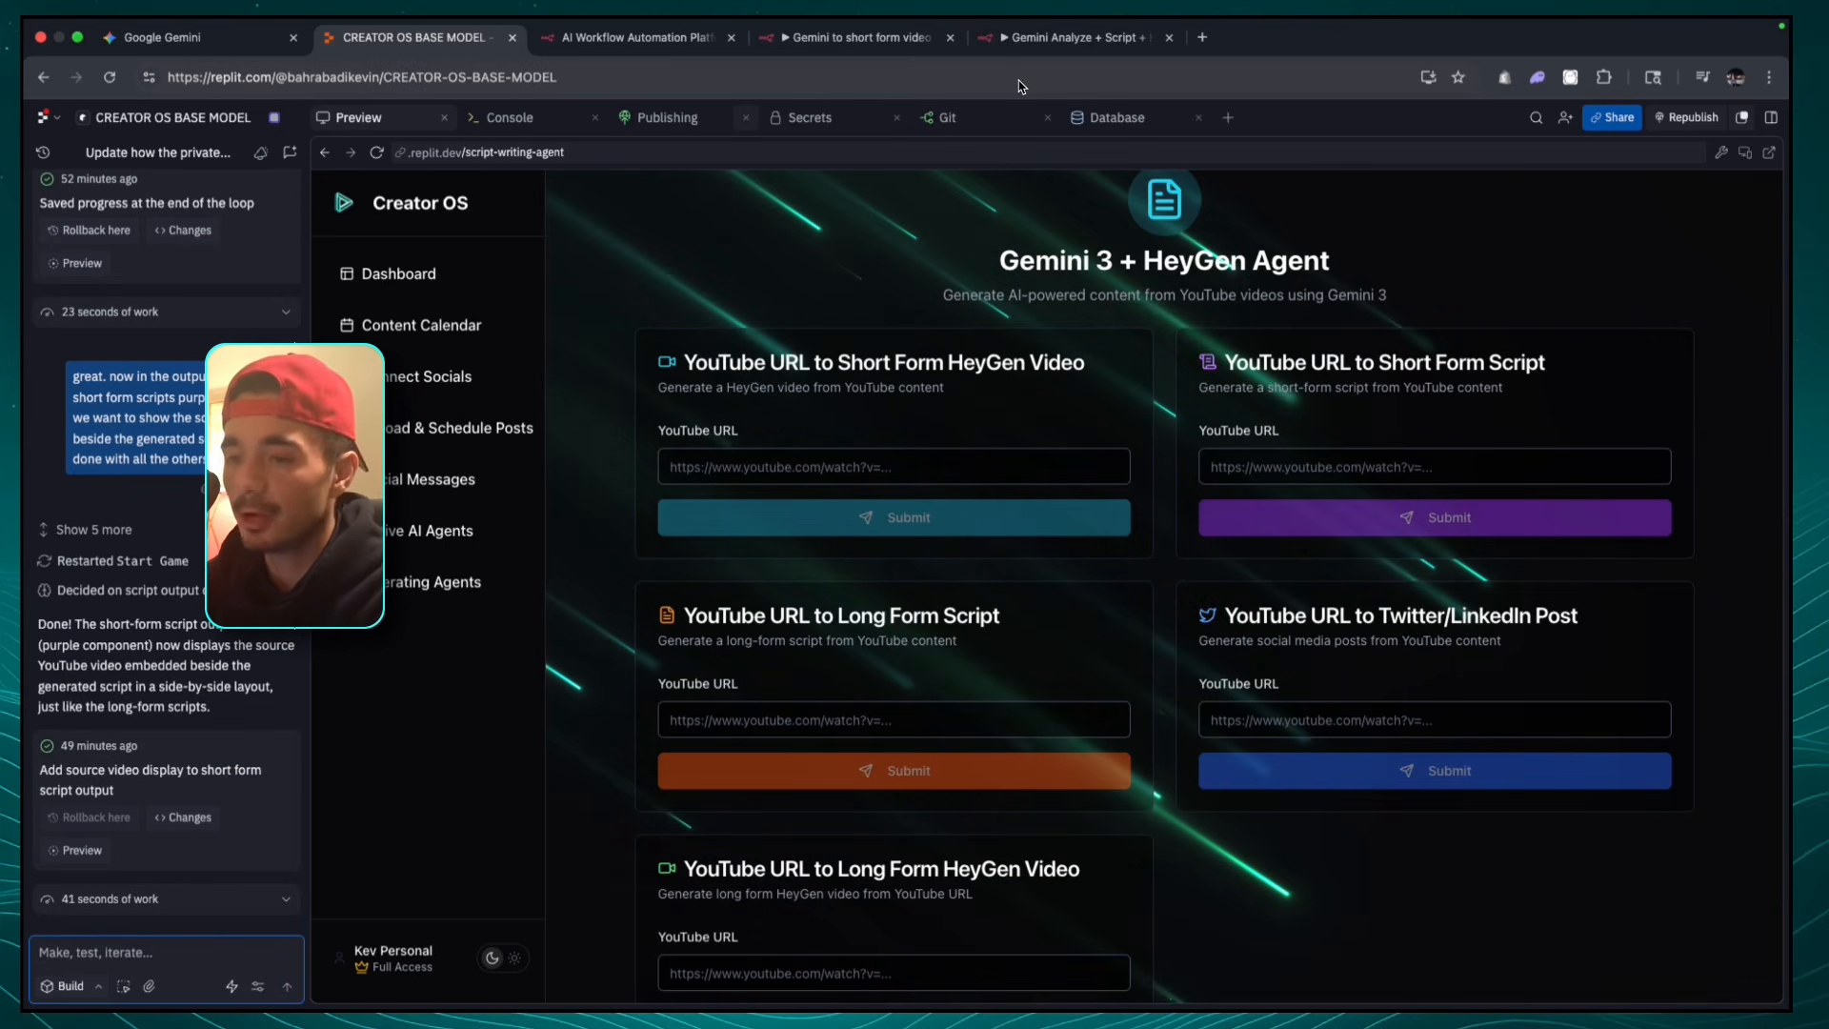
- Open a KevBuildsApps YouTube Short in a new browser tab and copy its URL
click(1202, 42)
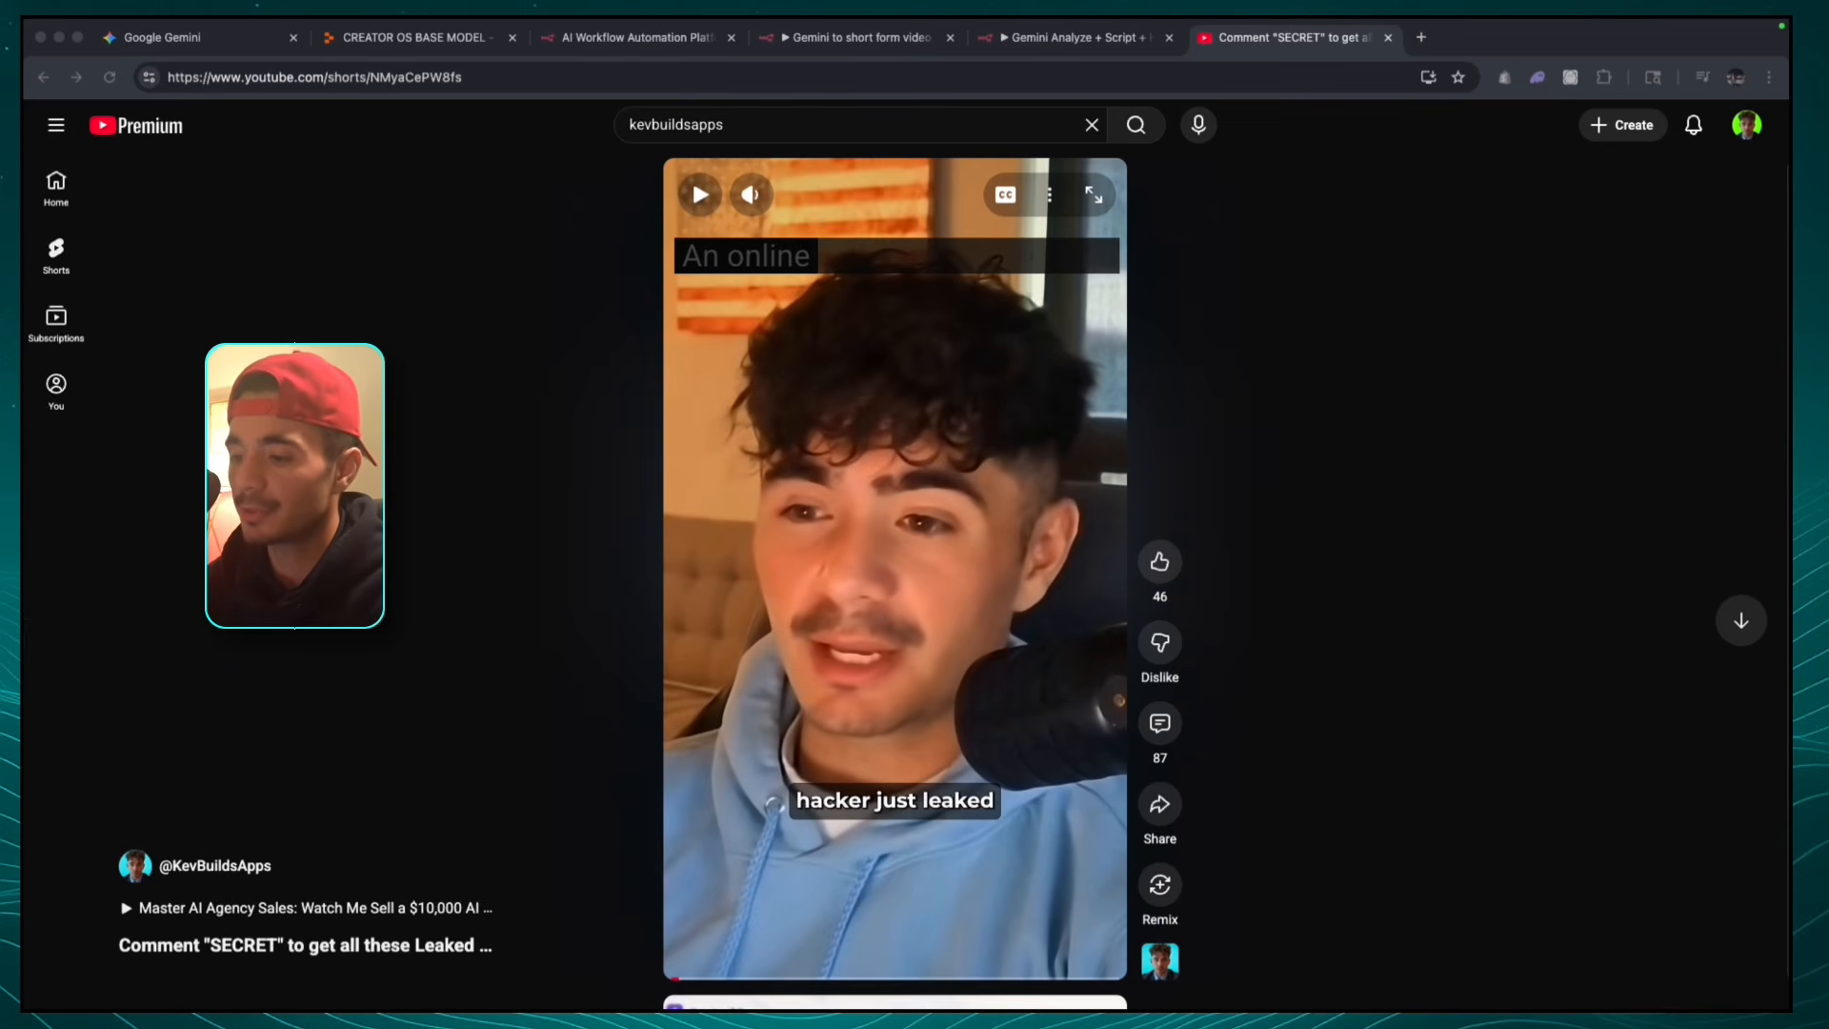
click(396, 82)
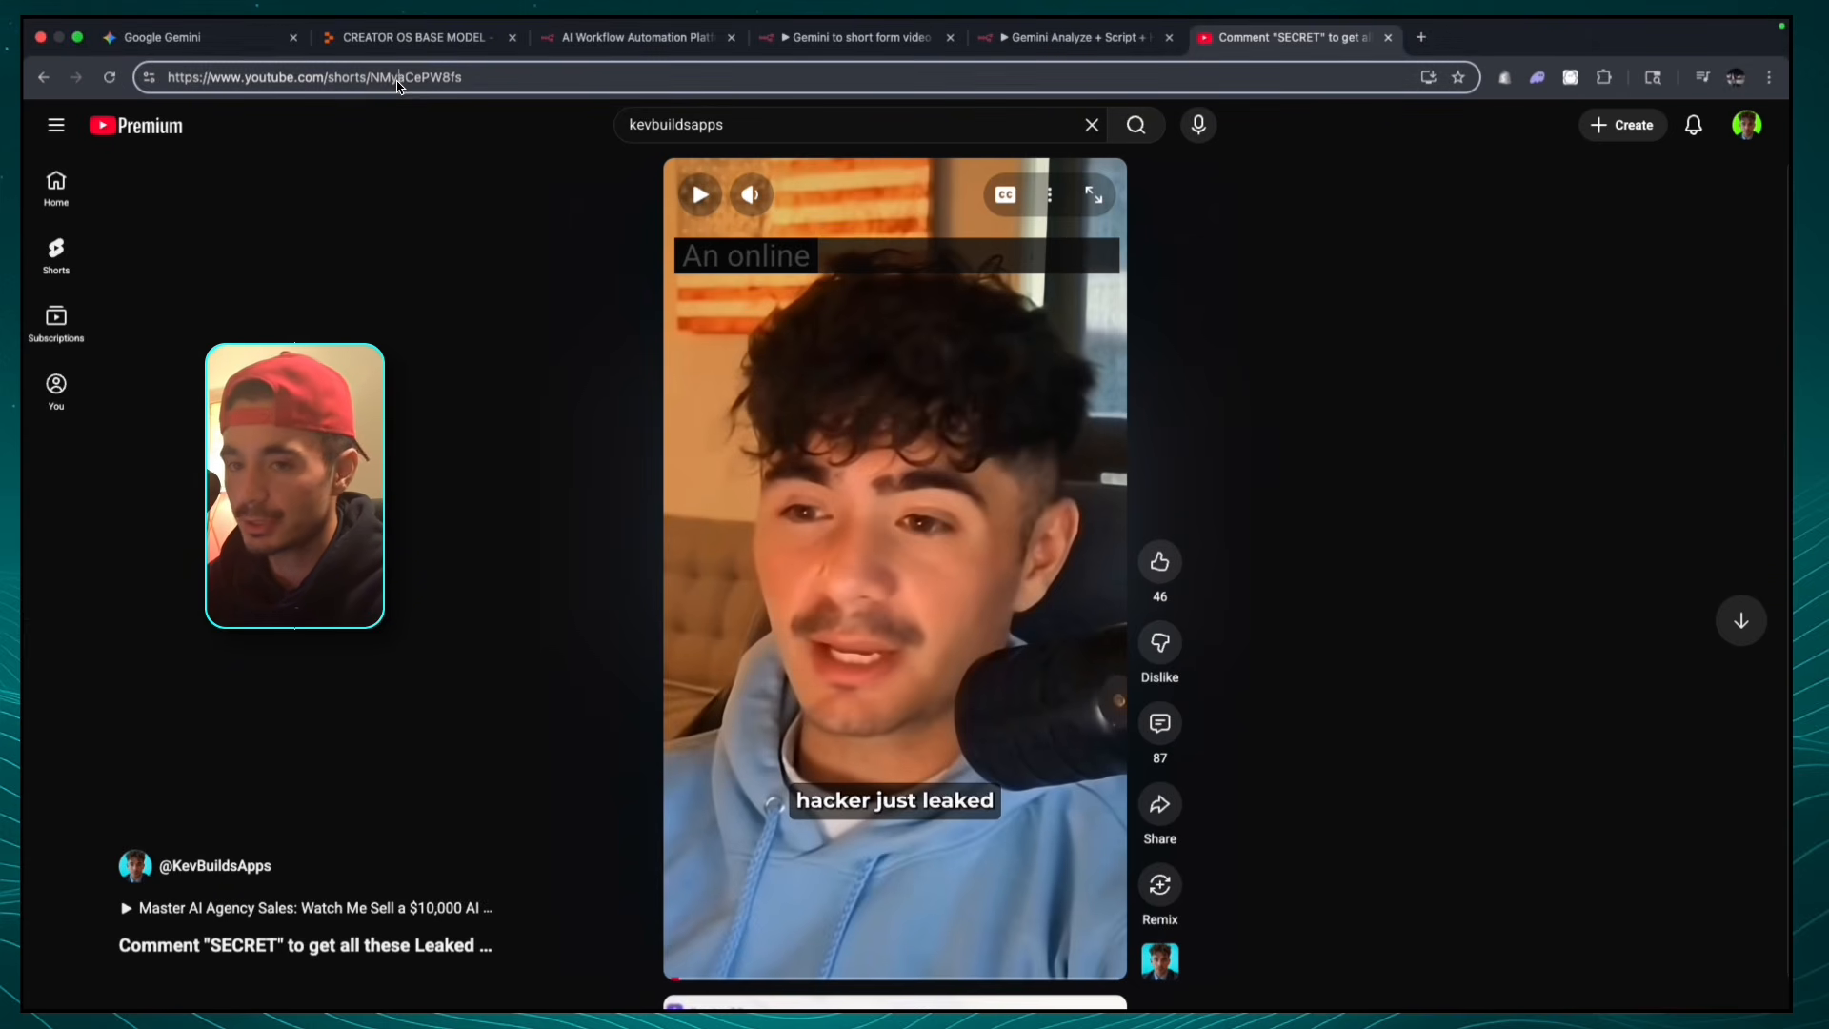
double_click(396, 81)
click(498, 80)
drag(499, 80, 122, 75)
key(super+c)
- Return to the n8n workflow, close the webhook settings and execute the workflow so it listens for a test call
click(864, 44)
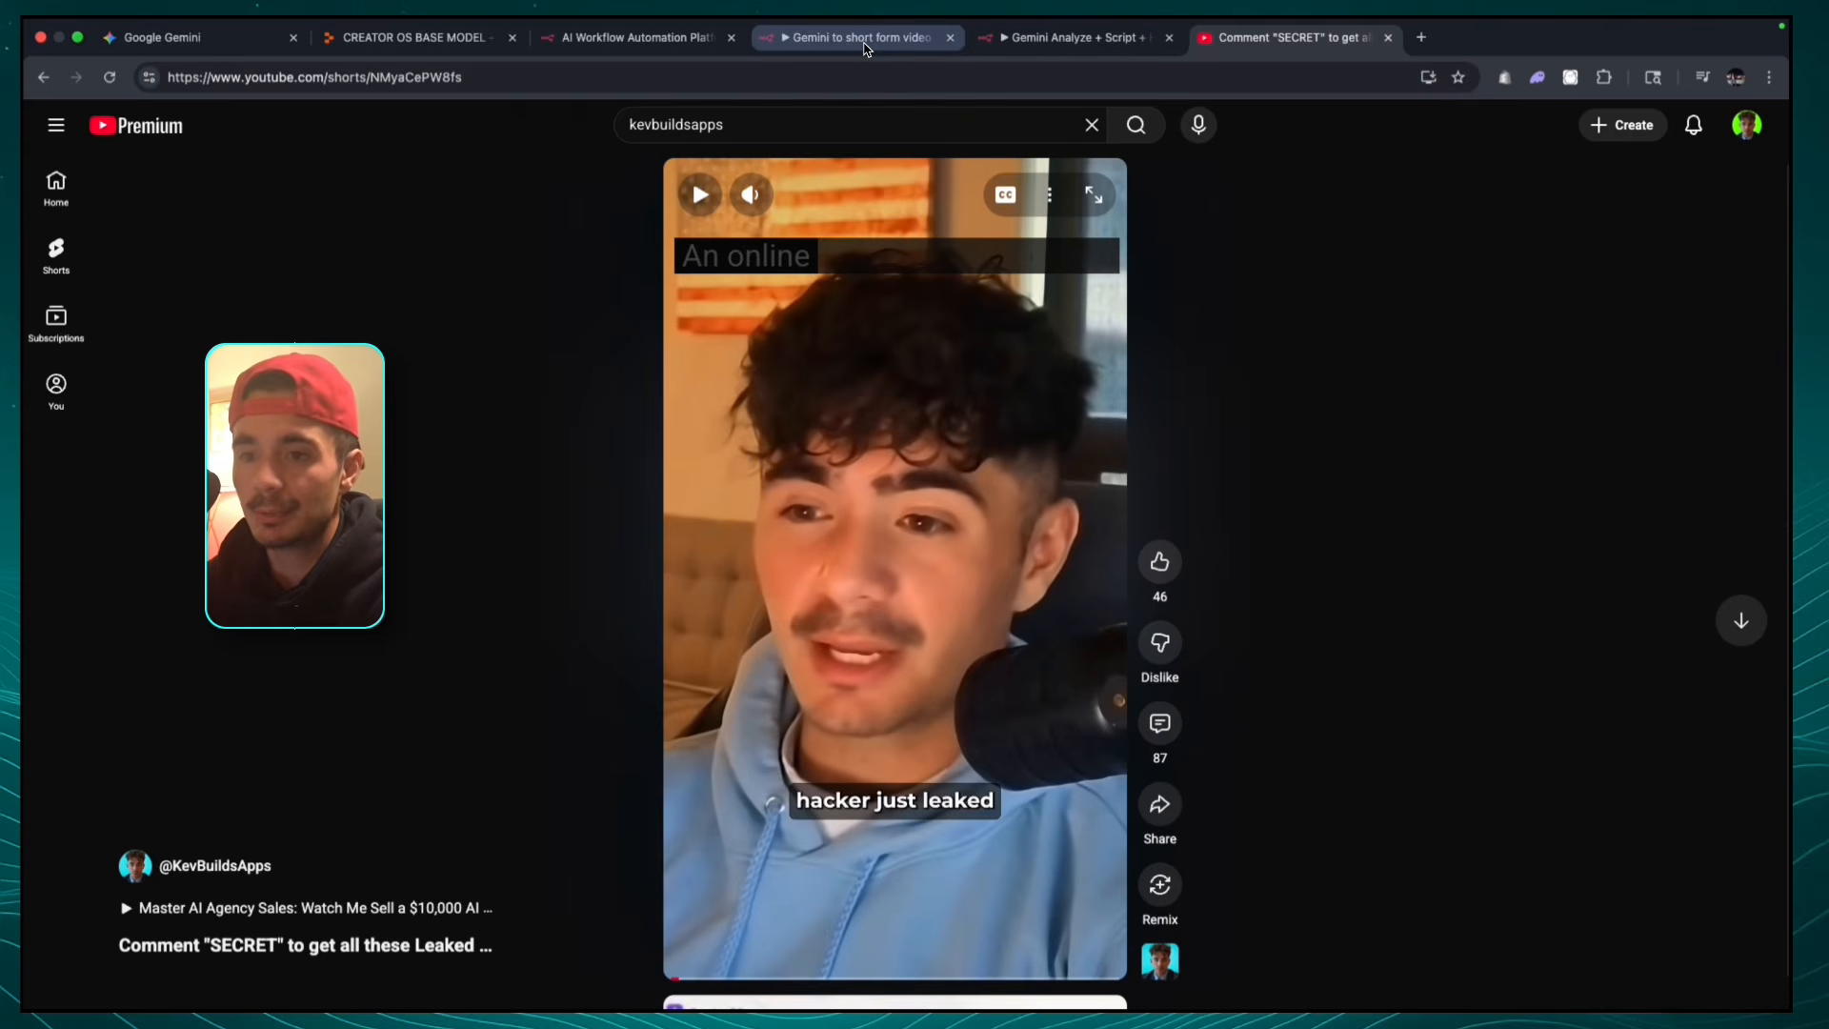
click(865, 45)
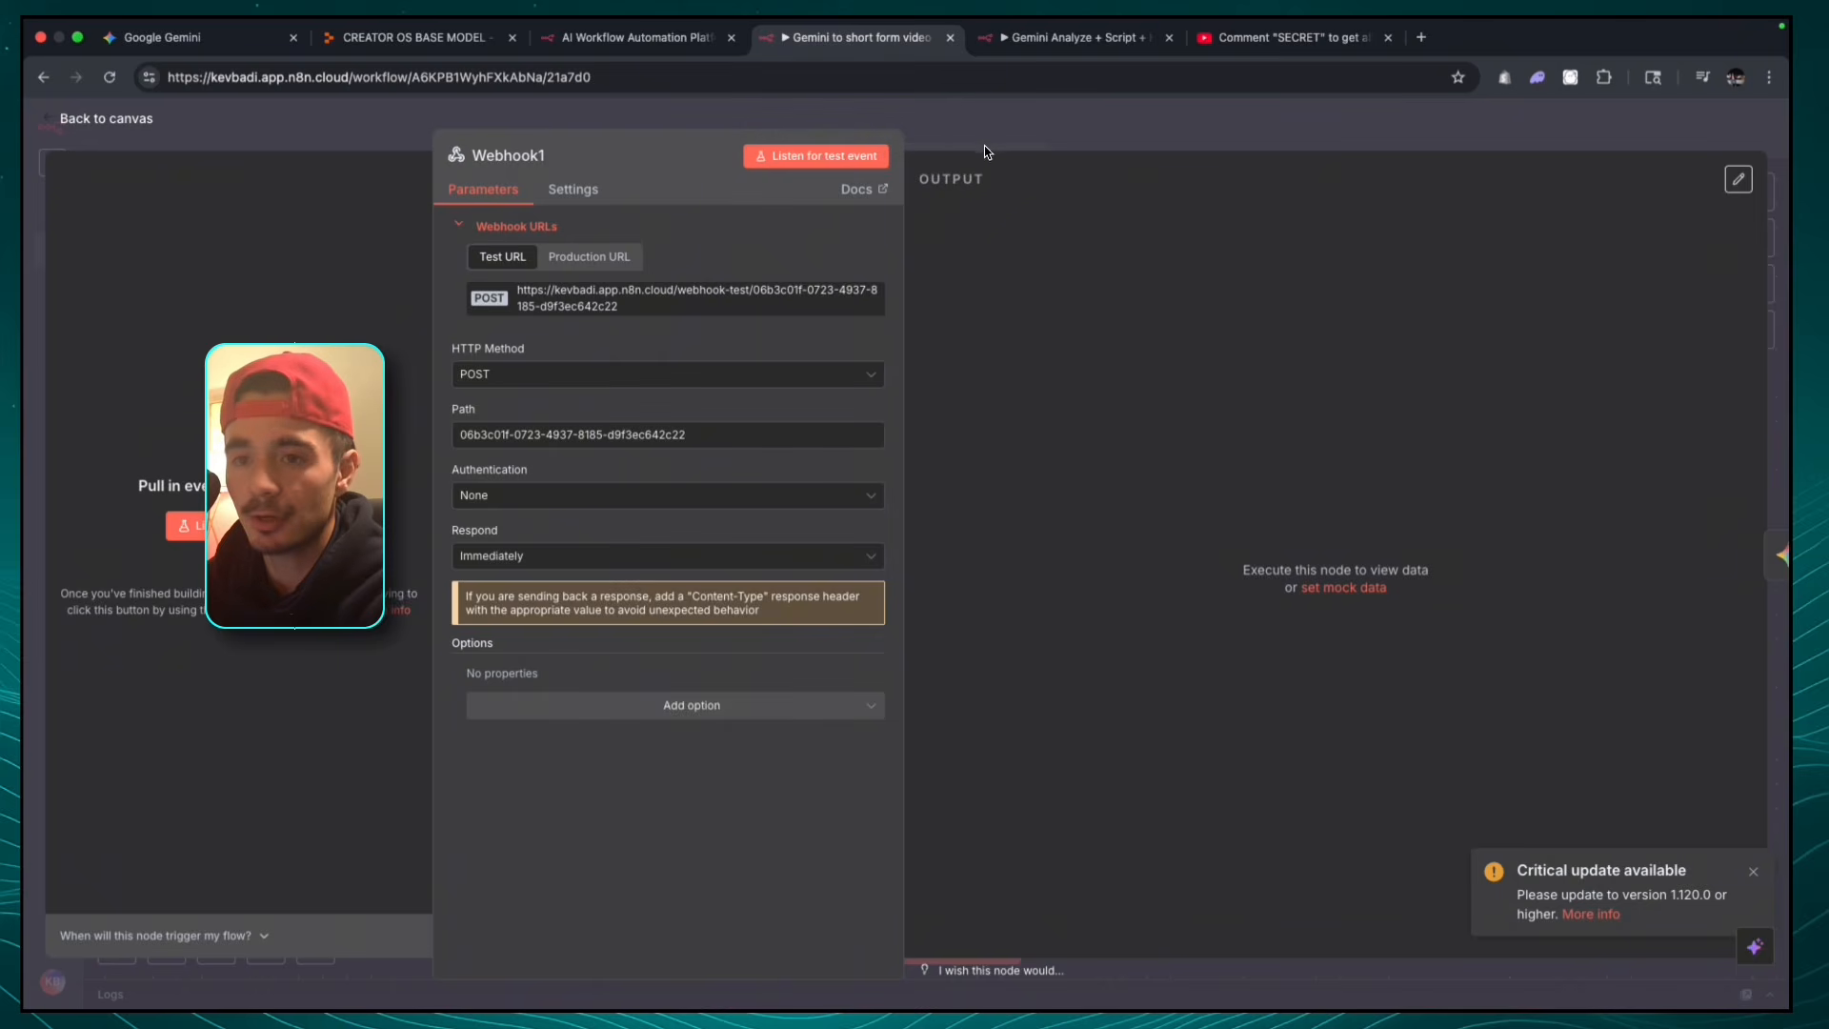
click(968, 133)
click(722, 498)
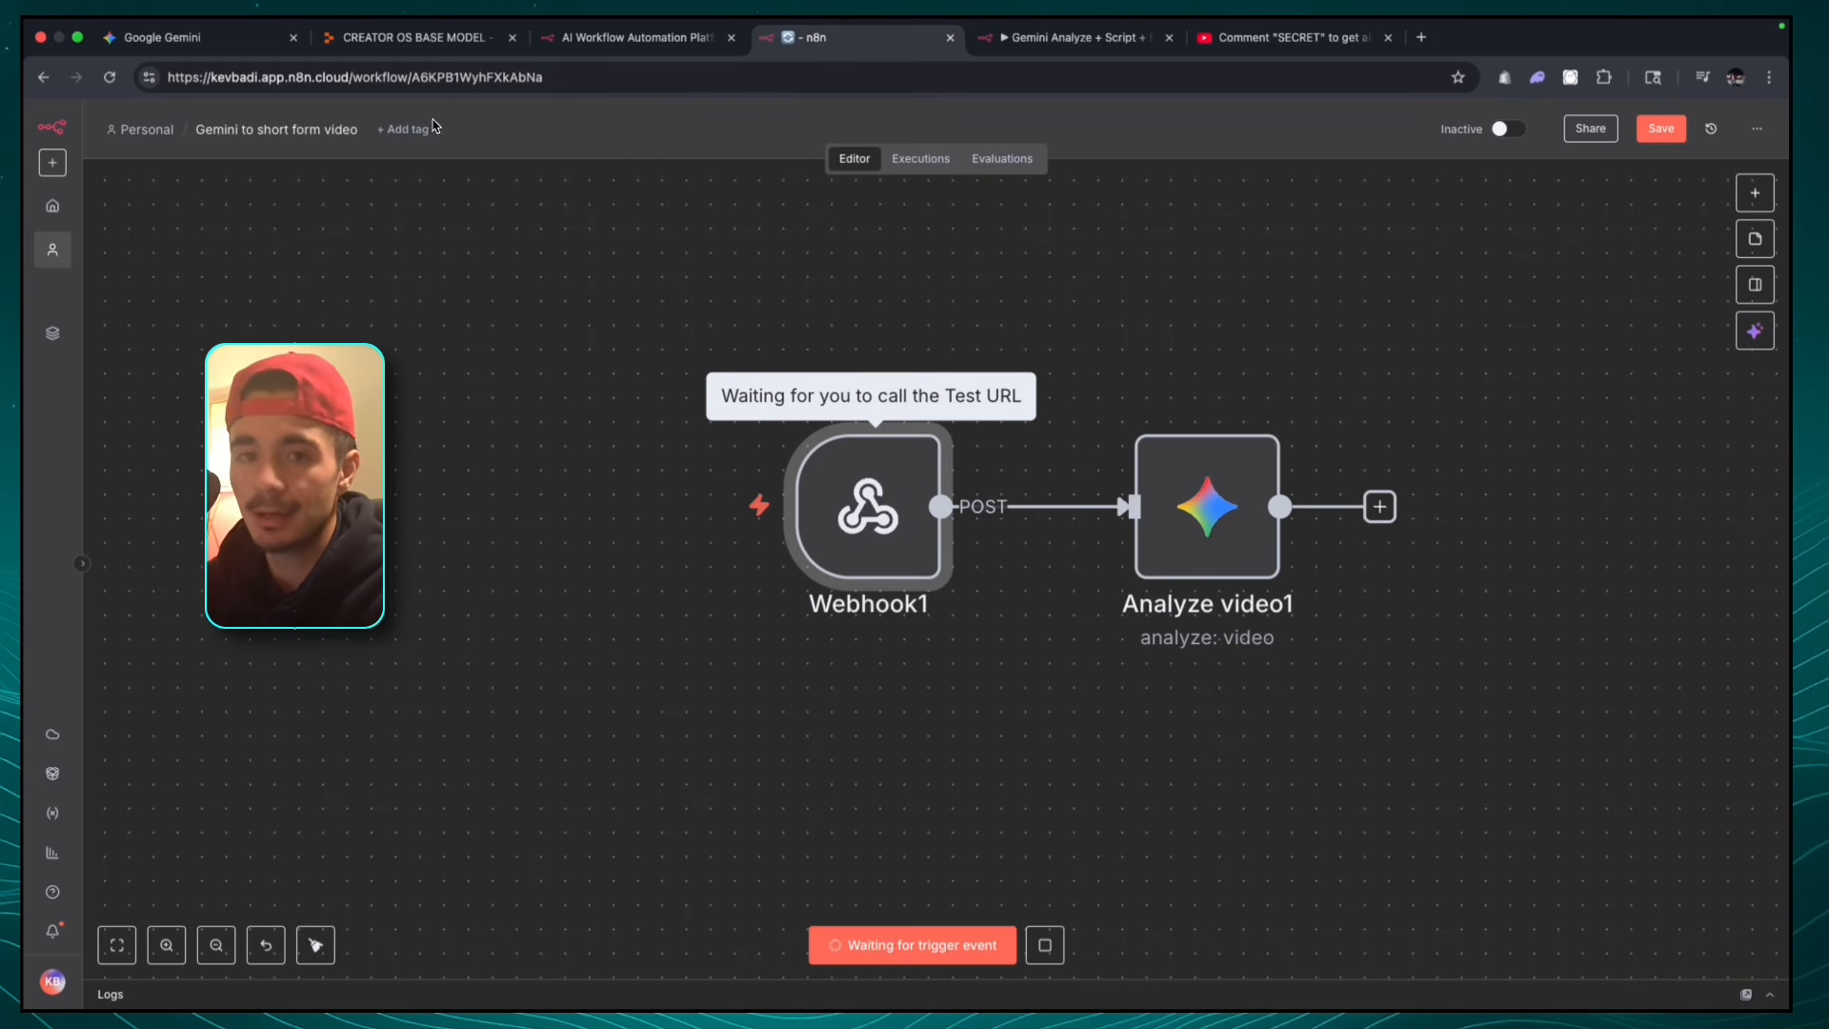
- Switch to Creator OS in Replit and submit the copied YouTube Short URL under YouTube URL to Short Form HeyGen Video
click(425, 43)
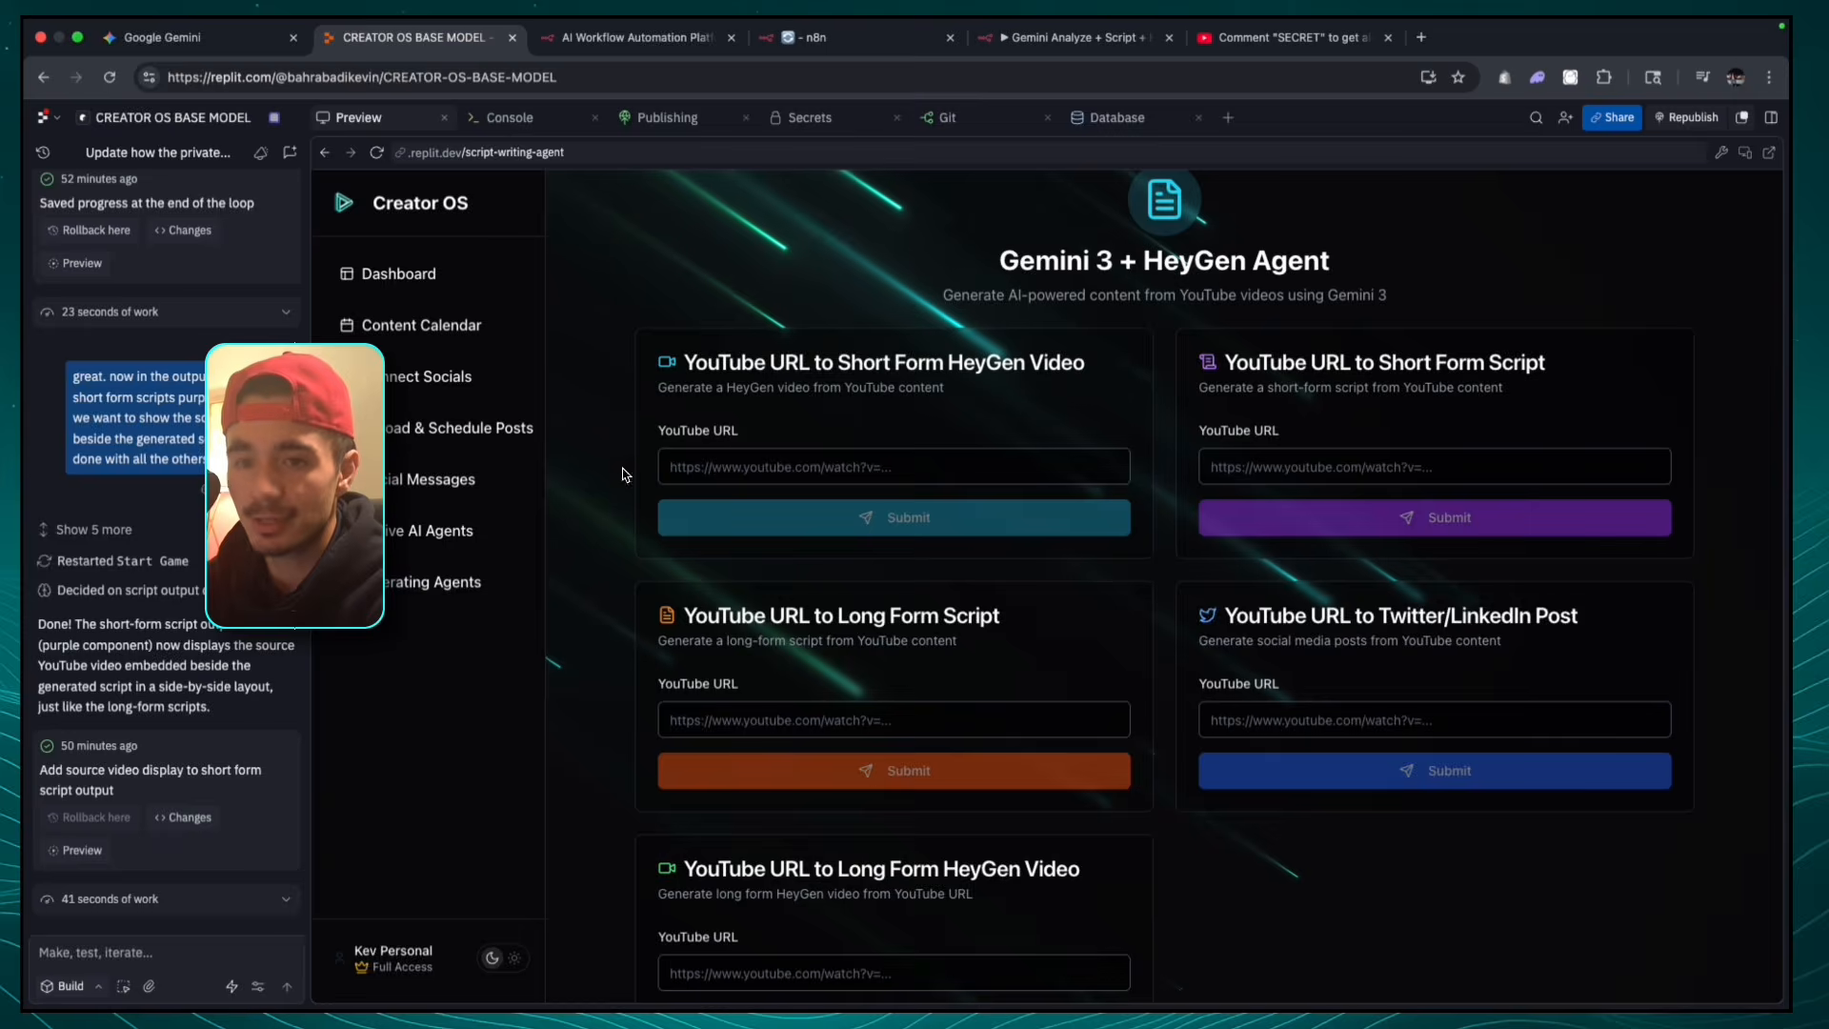
click(839, 466)
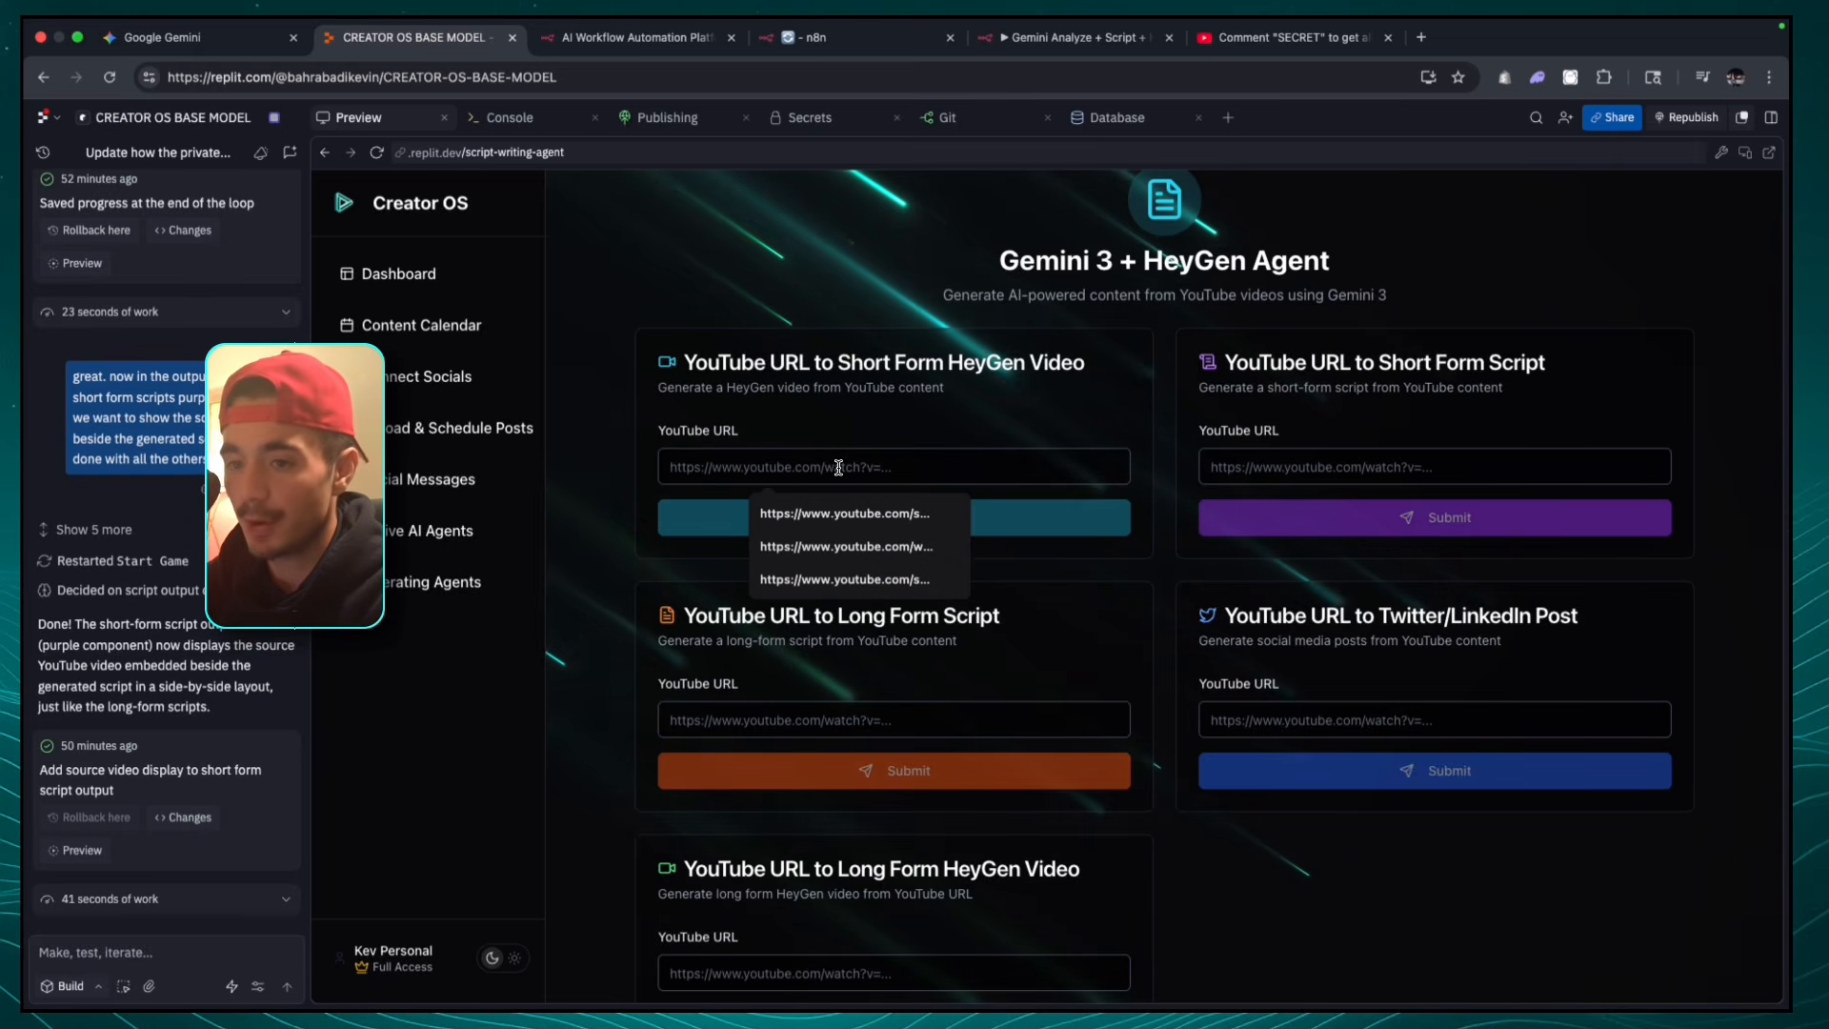
key(super+v)
click(906, 532)
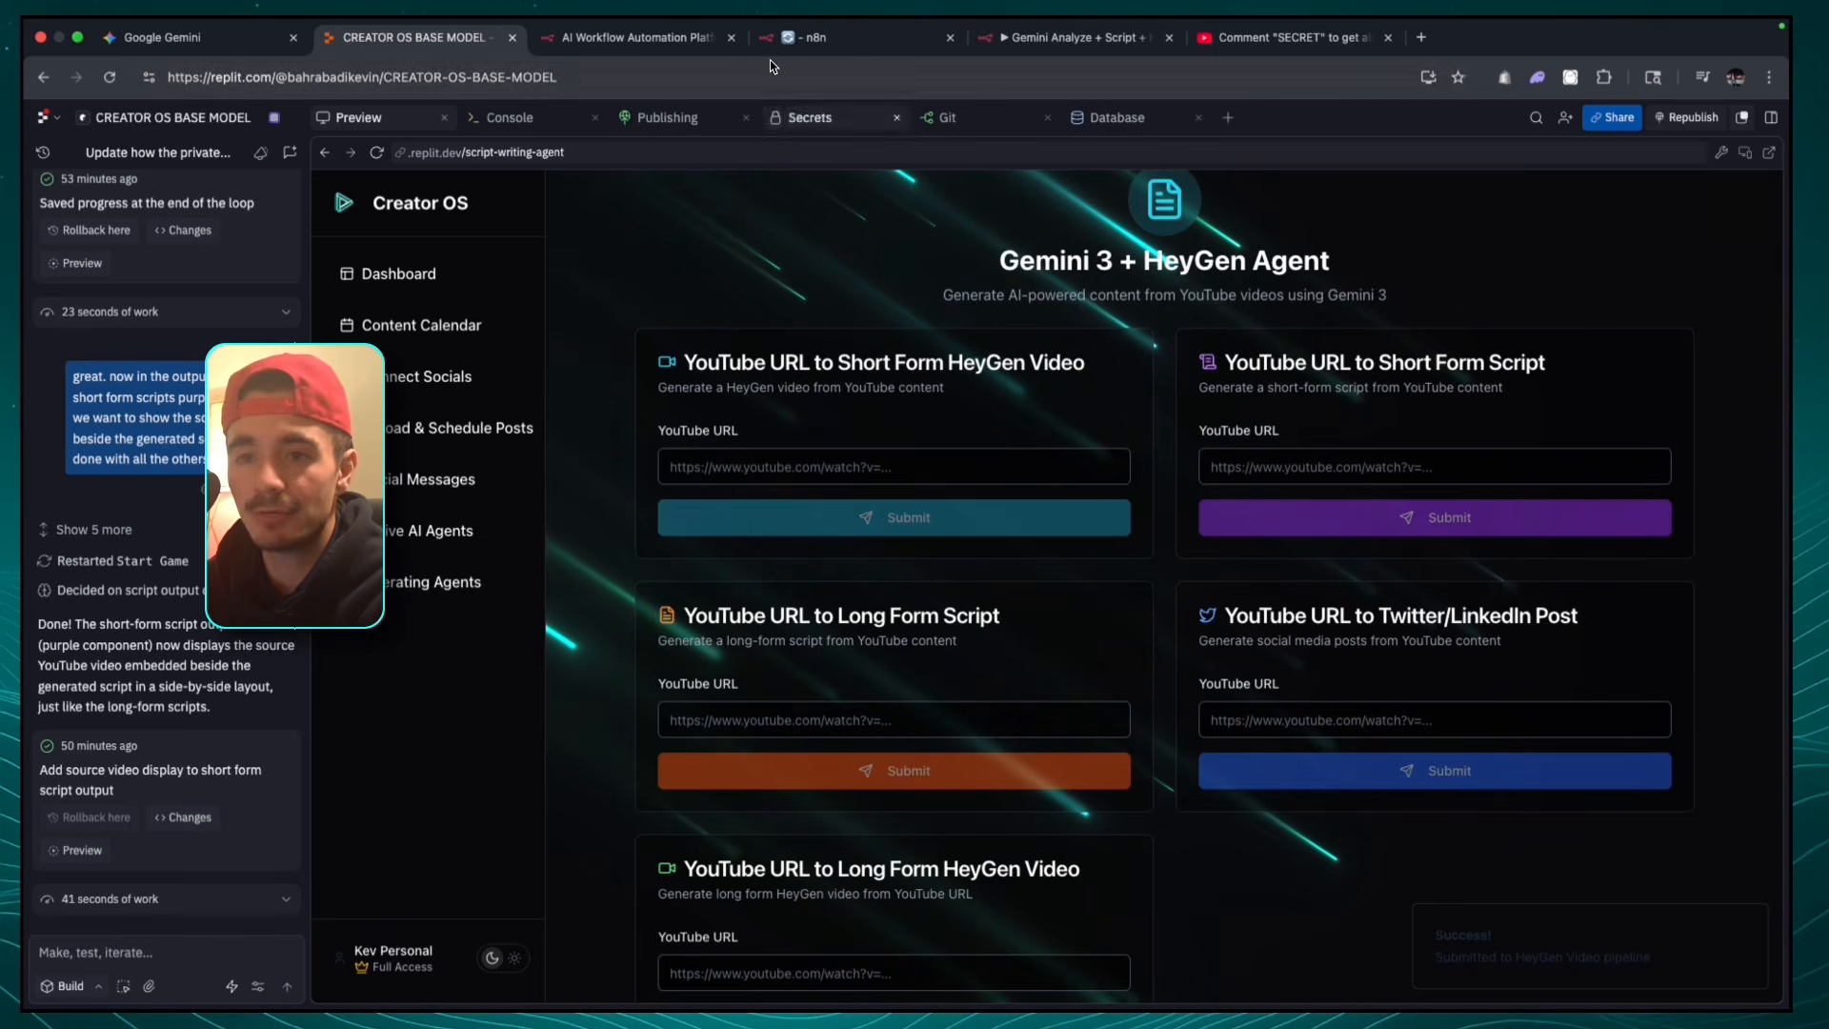
- Switch back to the n8n workflow, follow the execution and open the video analysis node to examine its generated script
click(819, 37)
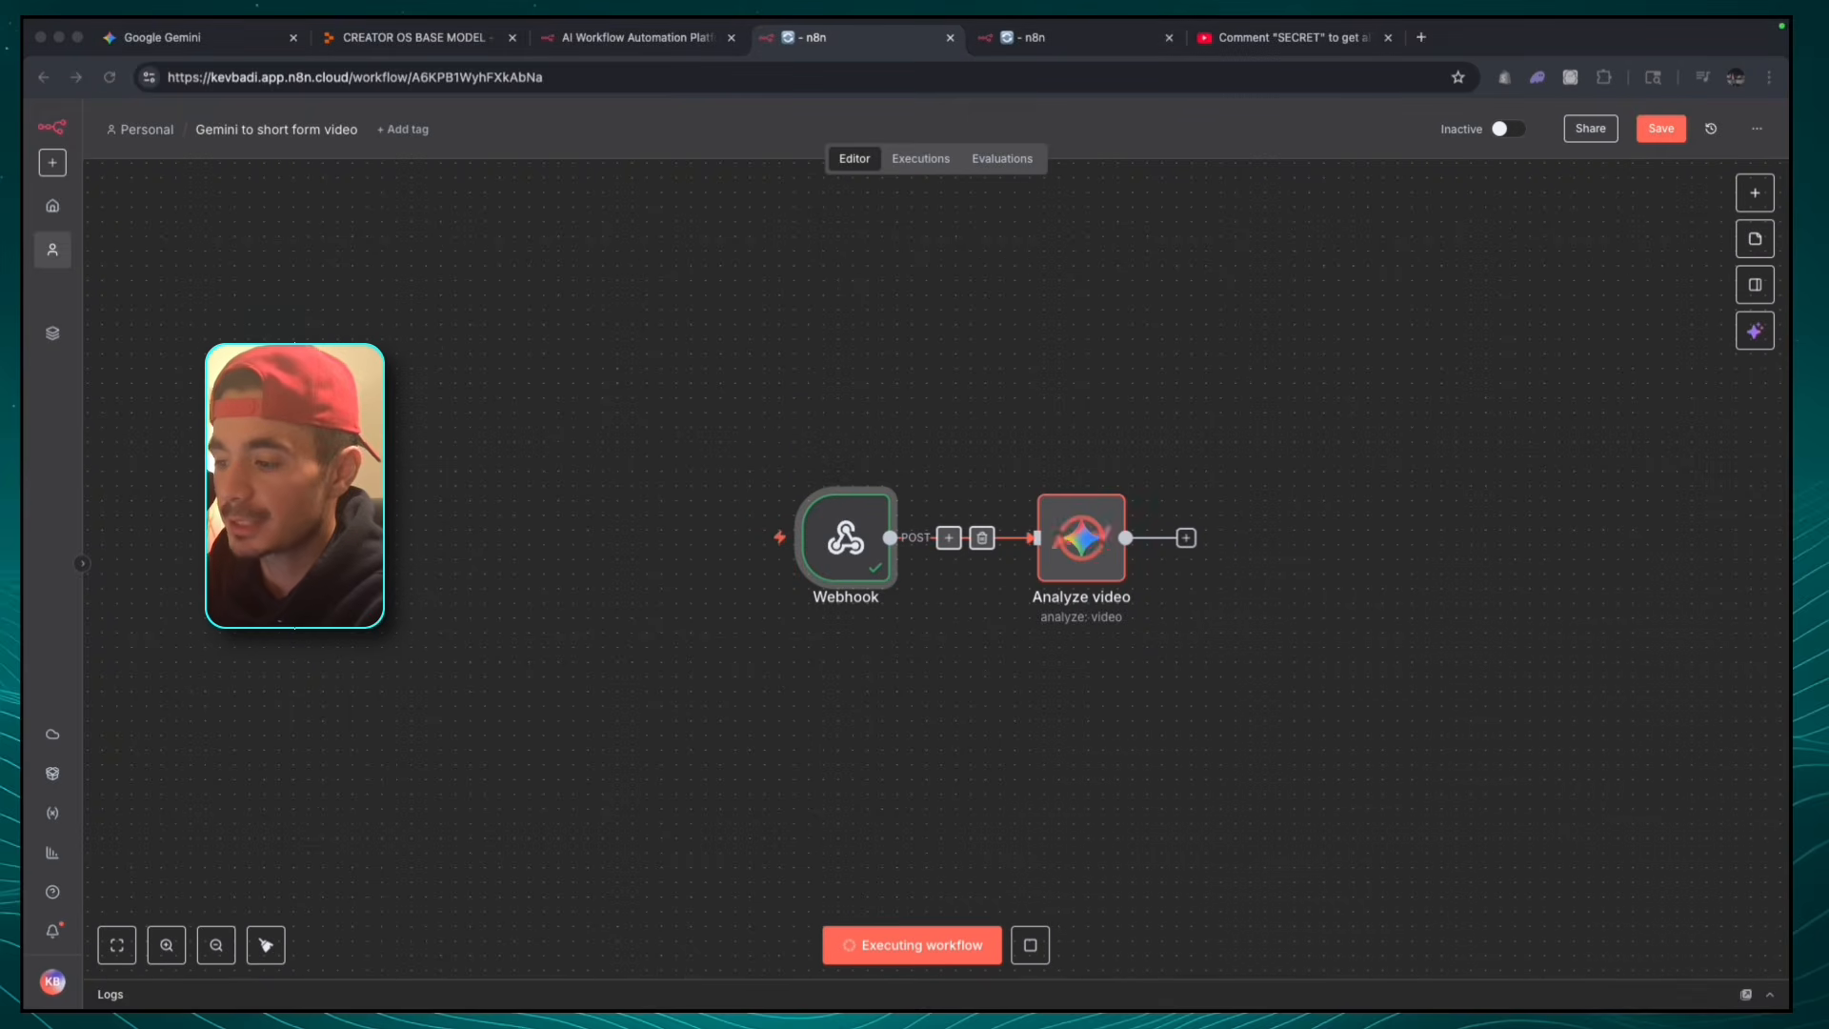
scroll(1076, 402, up, 3)
scroll(1076, 407, down, 3)
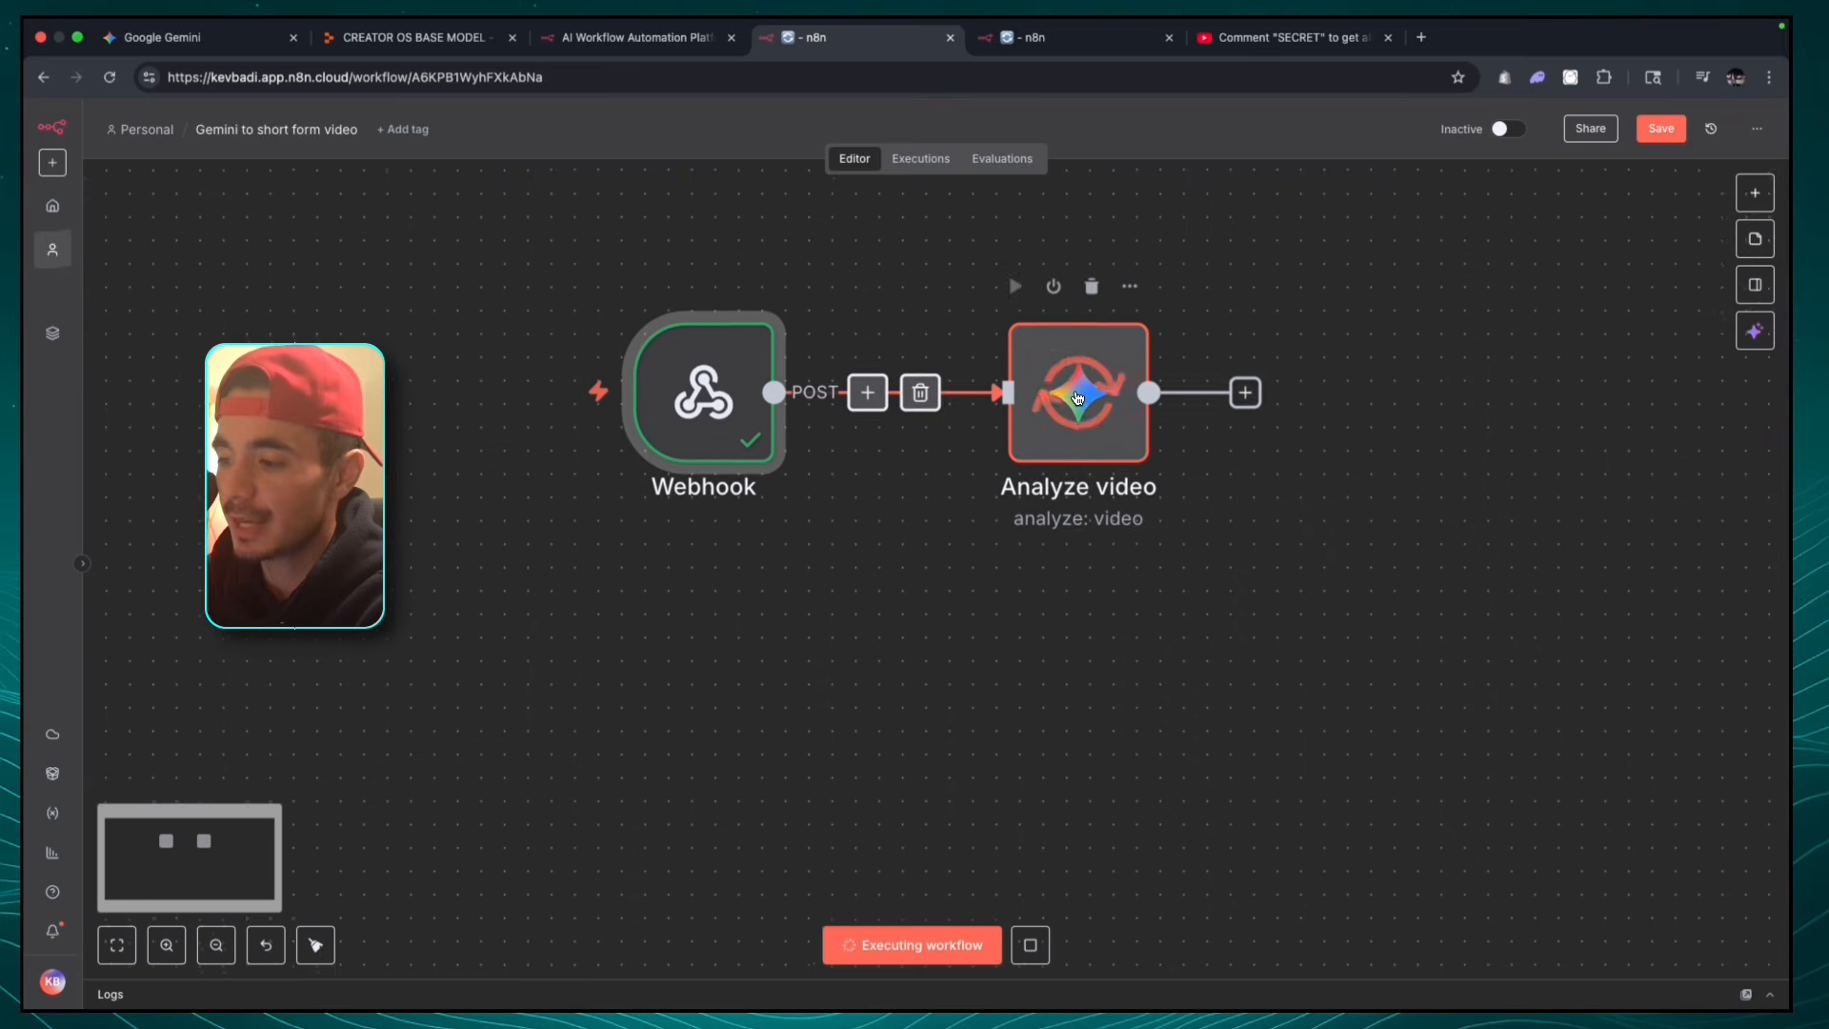
scroll(1077, 398, right, 1)
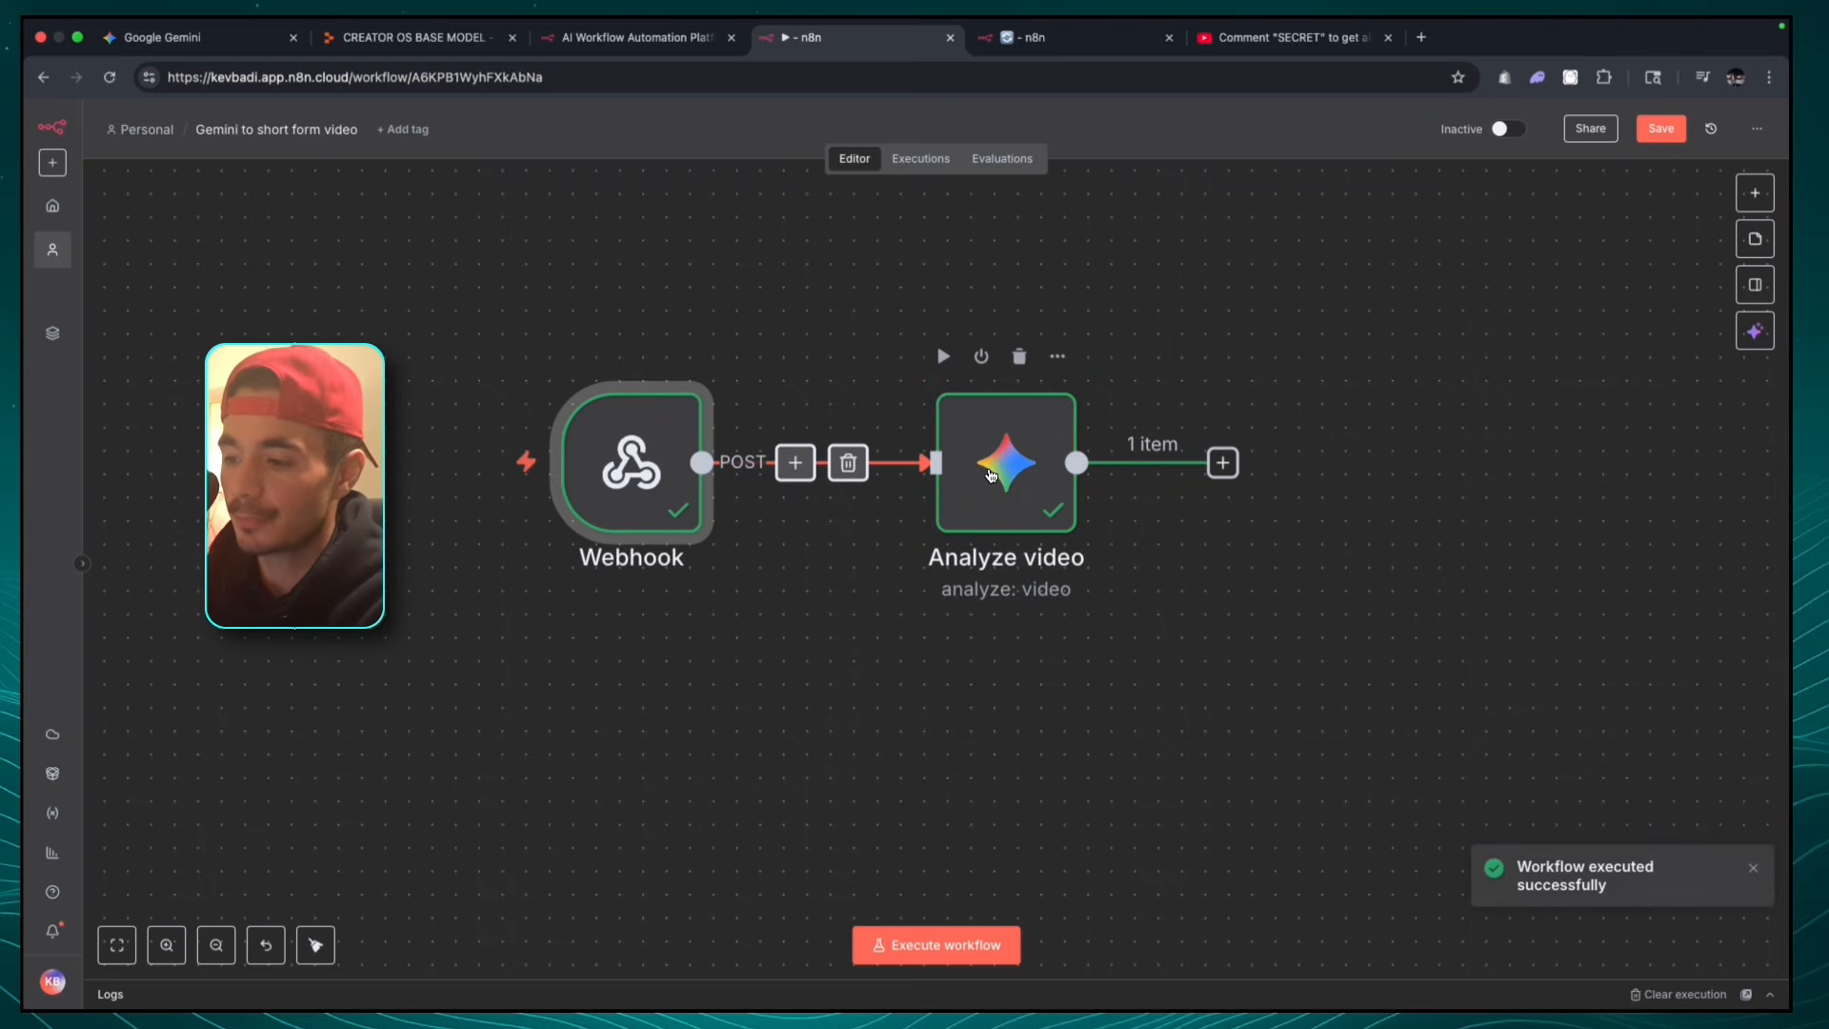
double_click(991, 474)
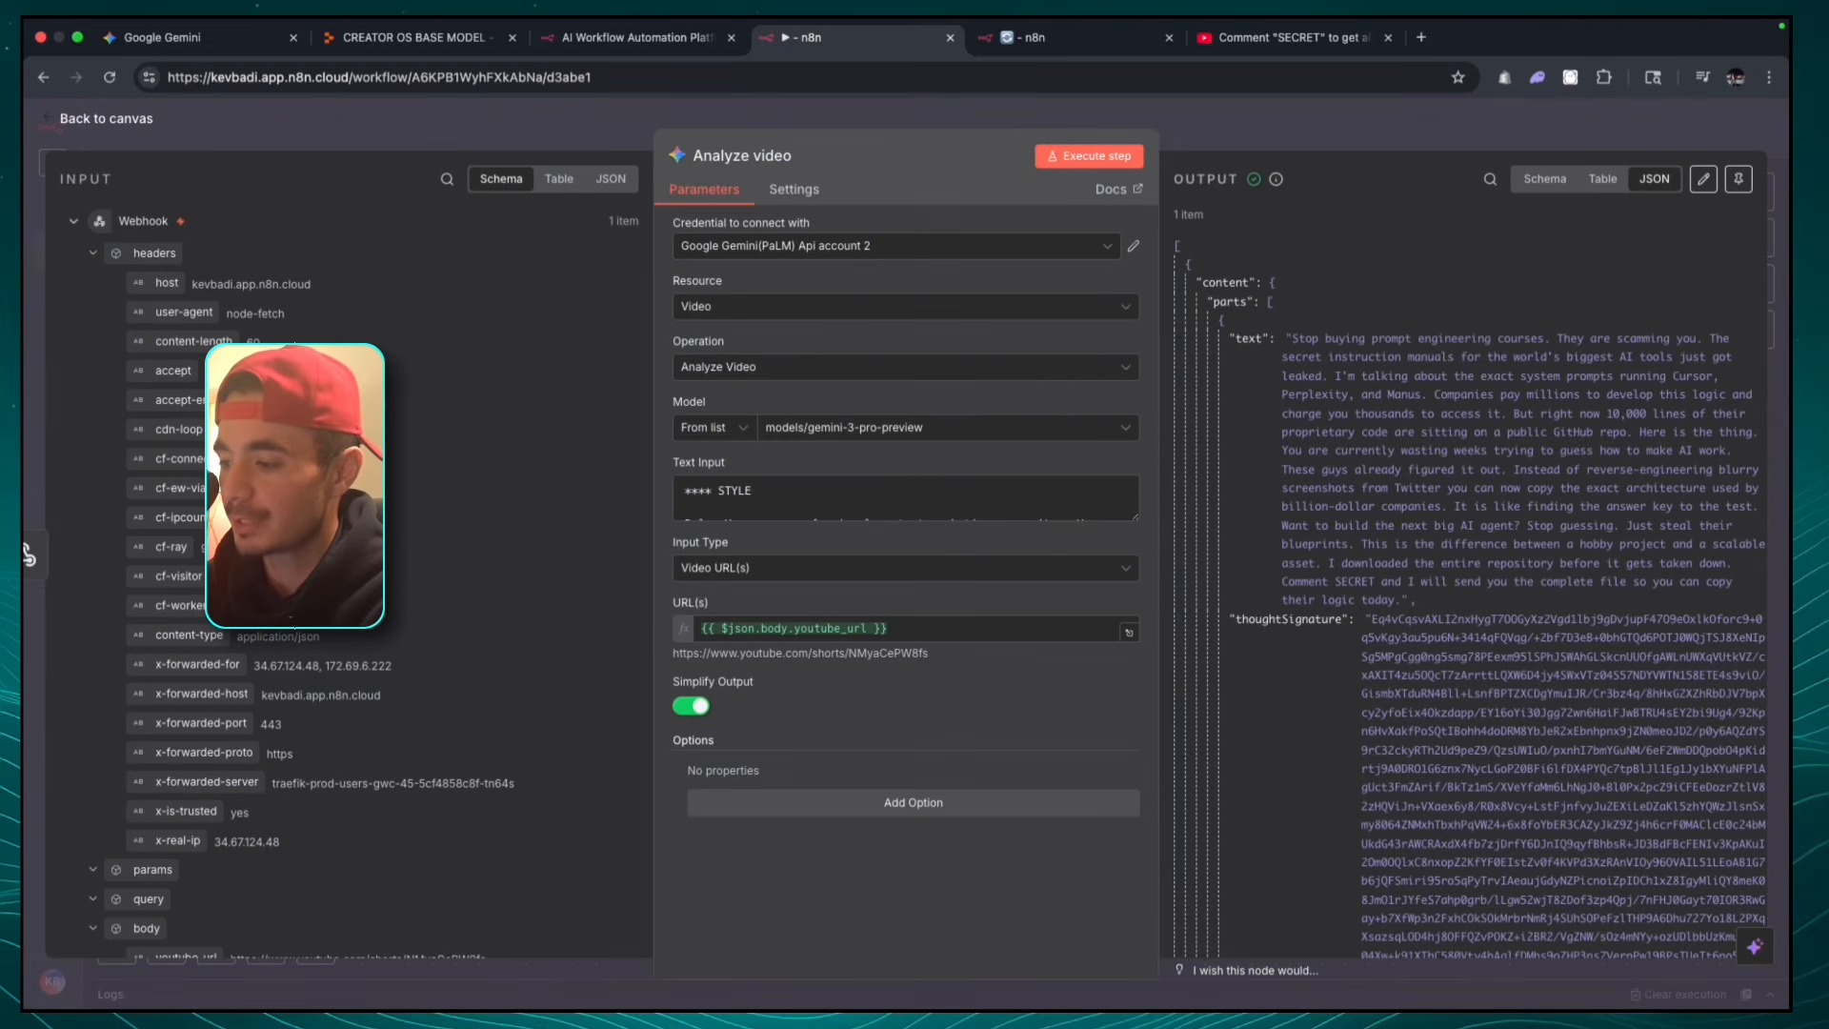
- Examine the generated script in the Analyze video output and compare it with the source YouTube Short
drag(1287, 335, 1697, 341)
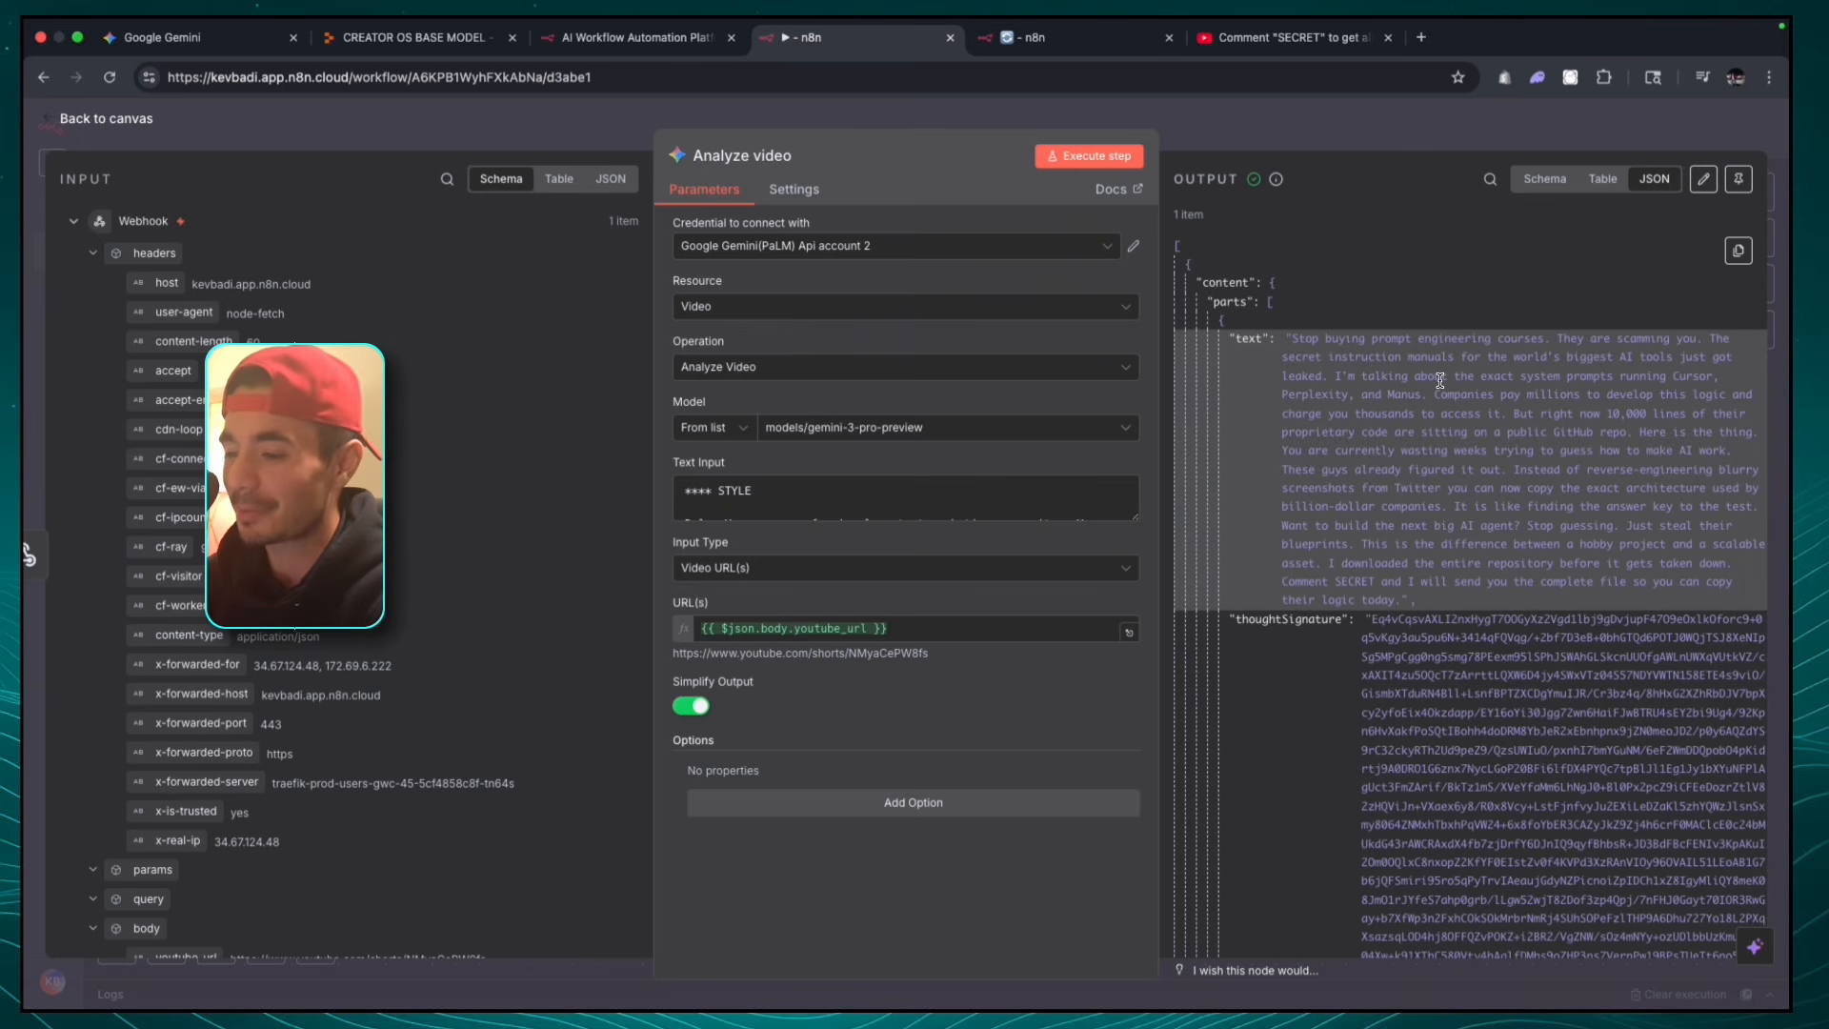
click(1286, 38)
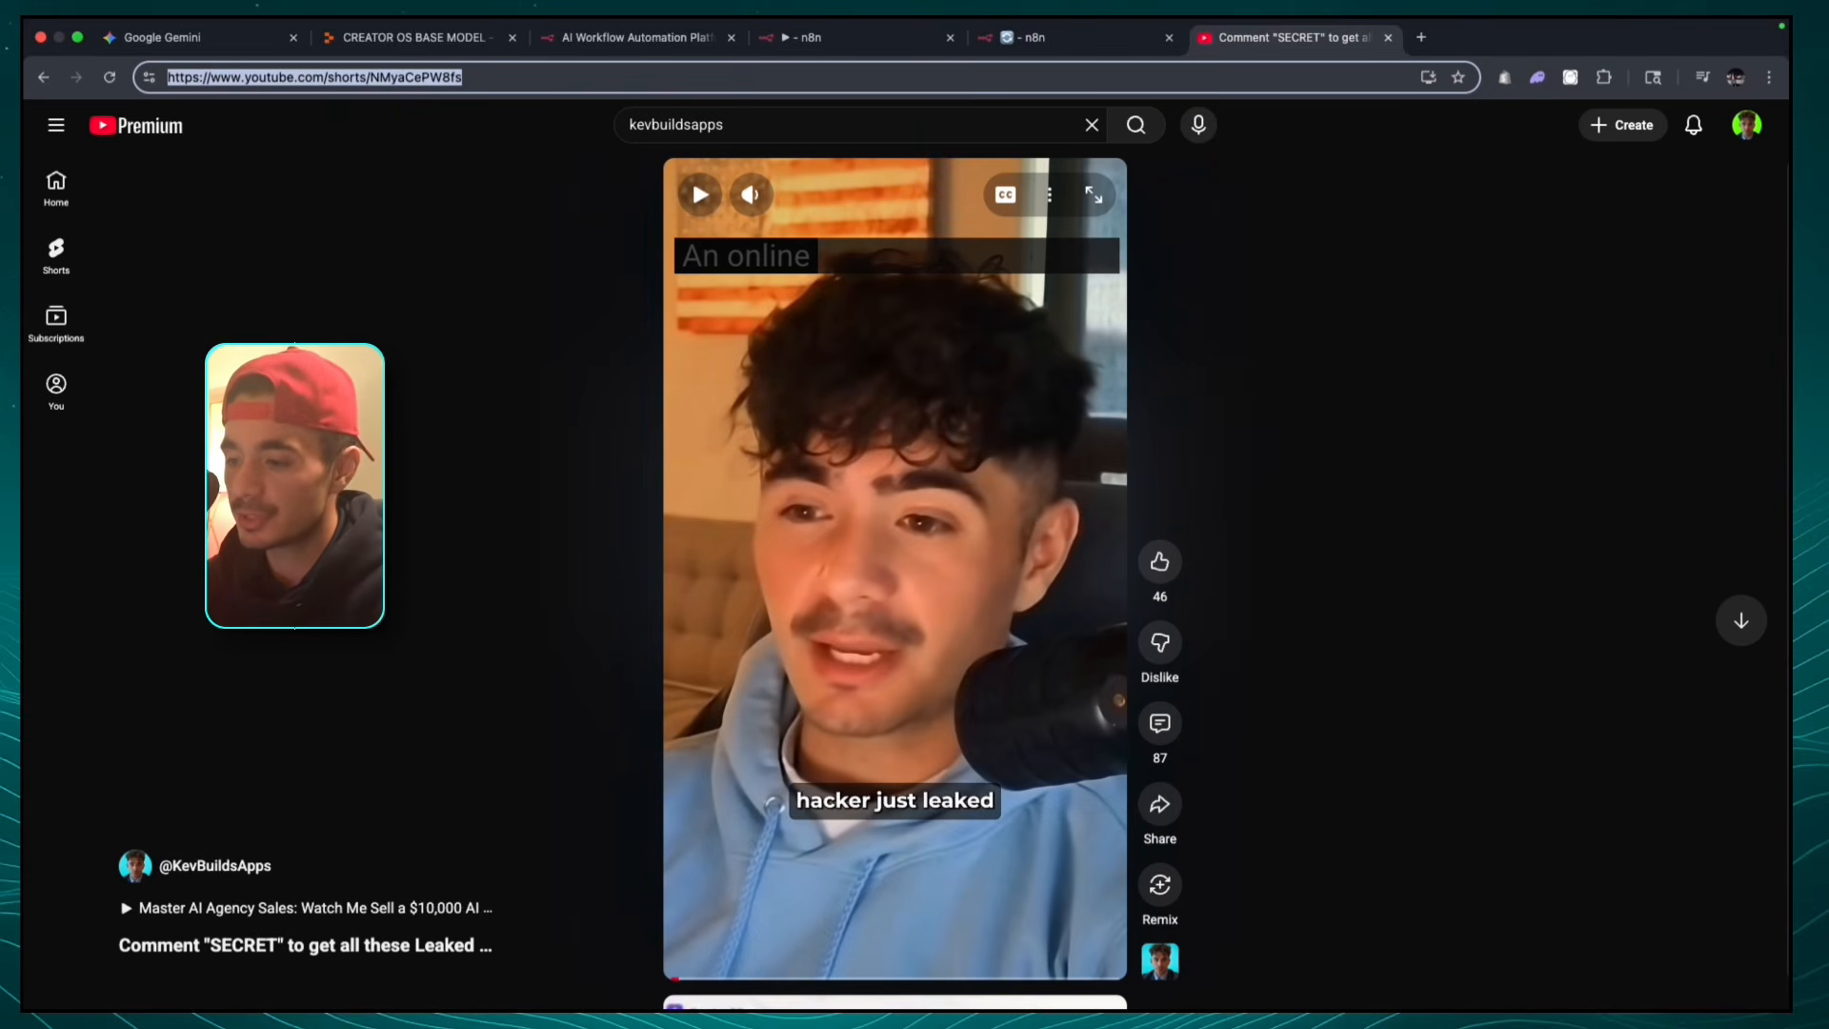
- Return to the n8n workflow, paste the copied HeyGen, Wait4 and HeyGen : Check Video nodes, and connect them after Analyze video
scroll(1404, 368, right, 3)
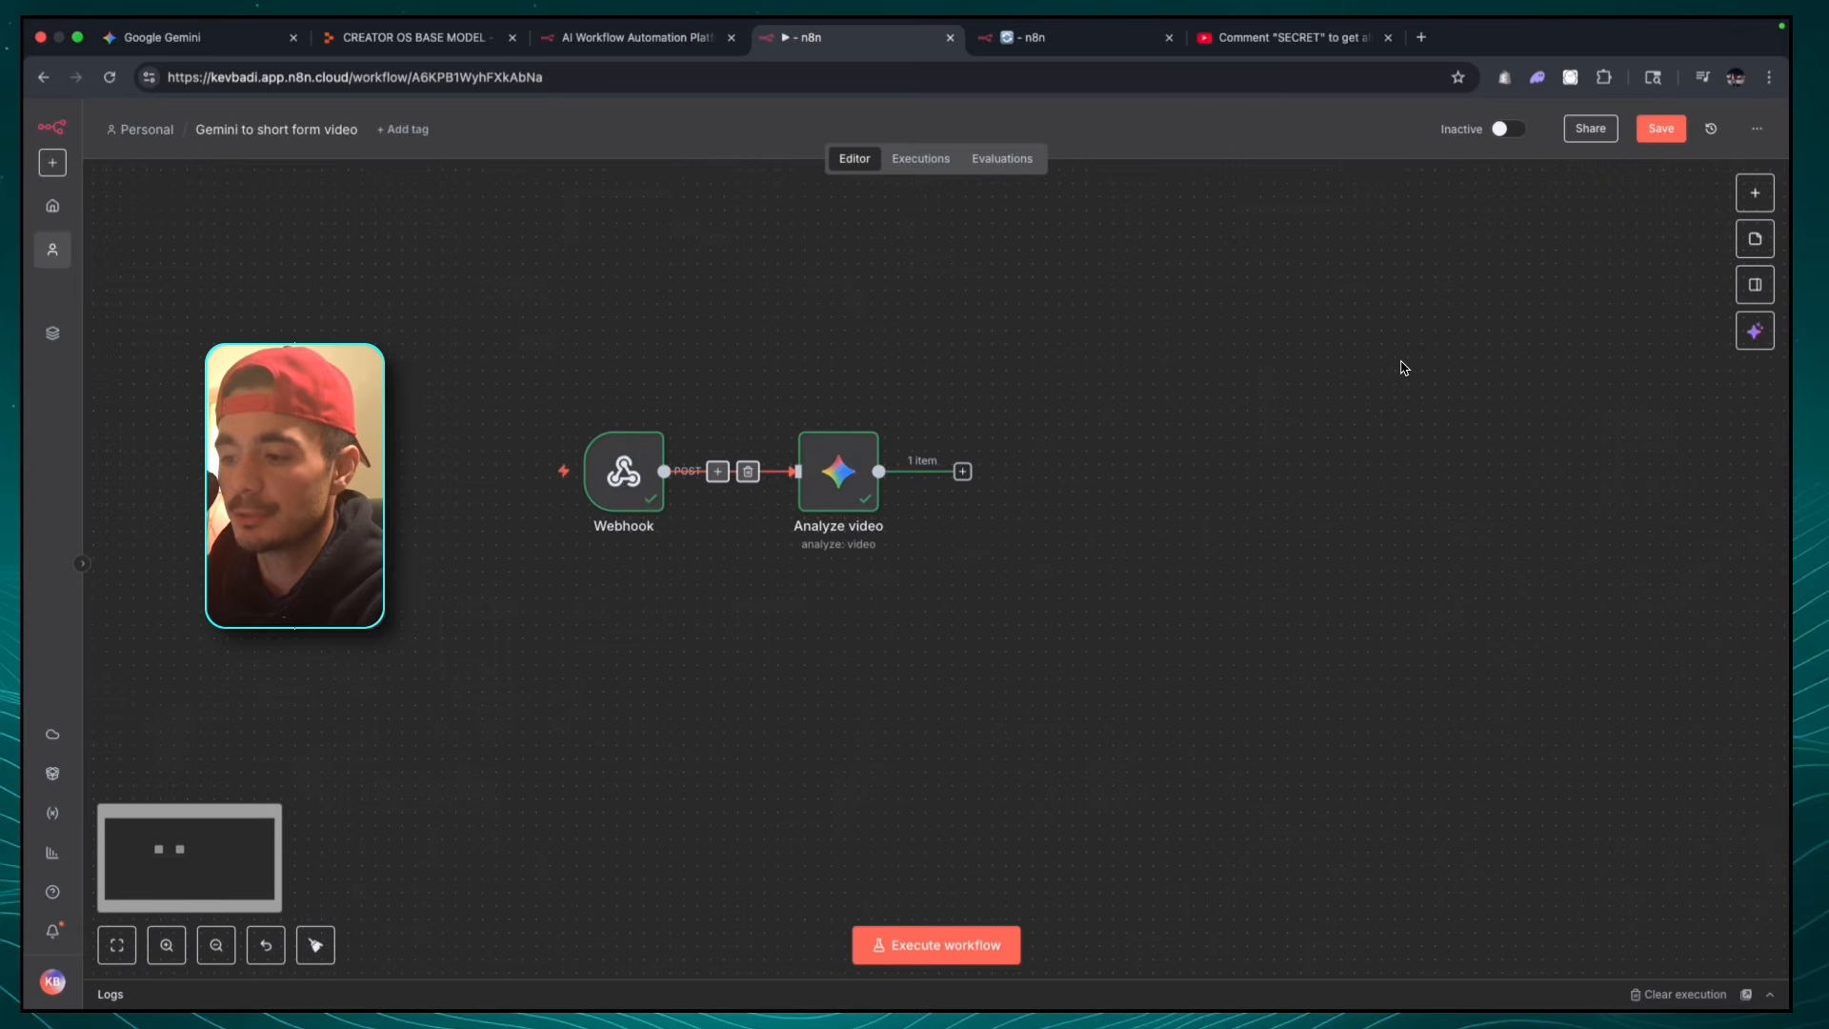
key(super+v)
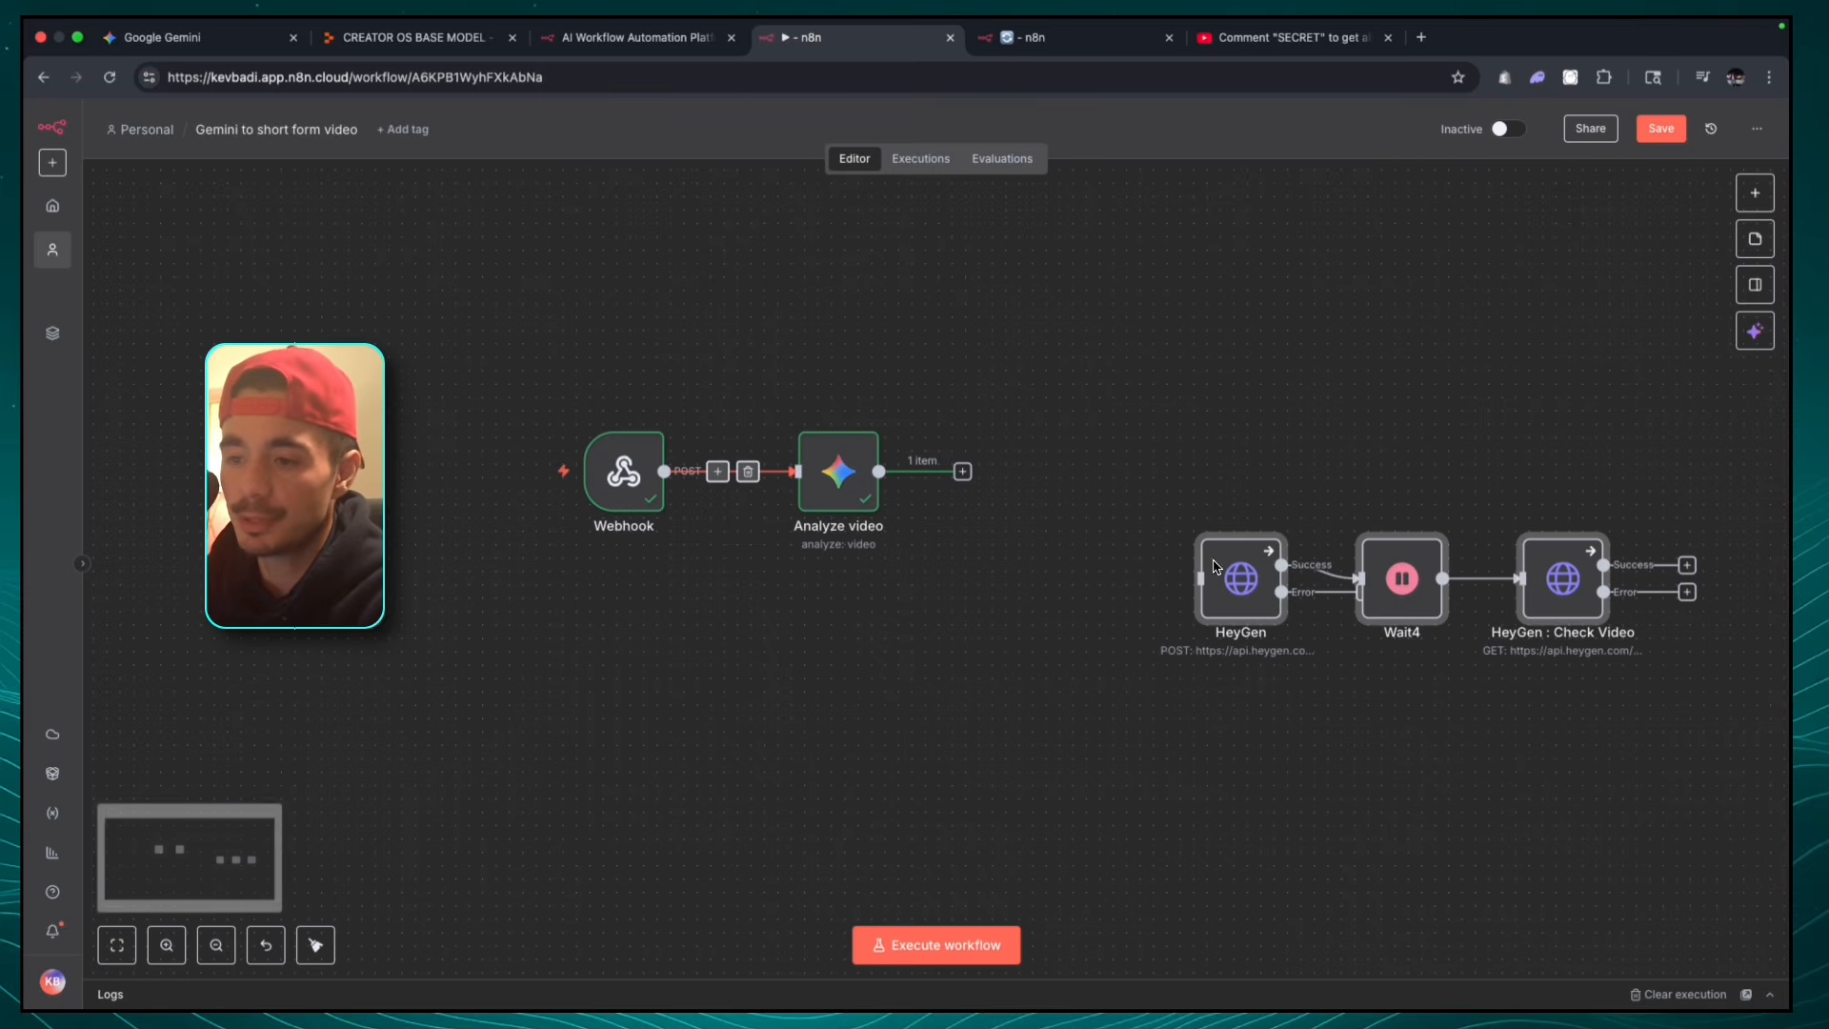
drag(1110, 443, 1714, 752)
mouse_move(1237, 595)
mouse_down()
mouse_move(1052, 464)
mouse_move(1012, 459)
mouse_up()
click(973, 328)
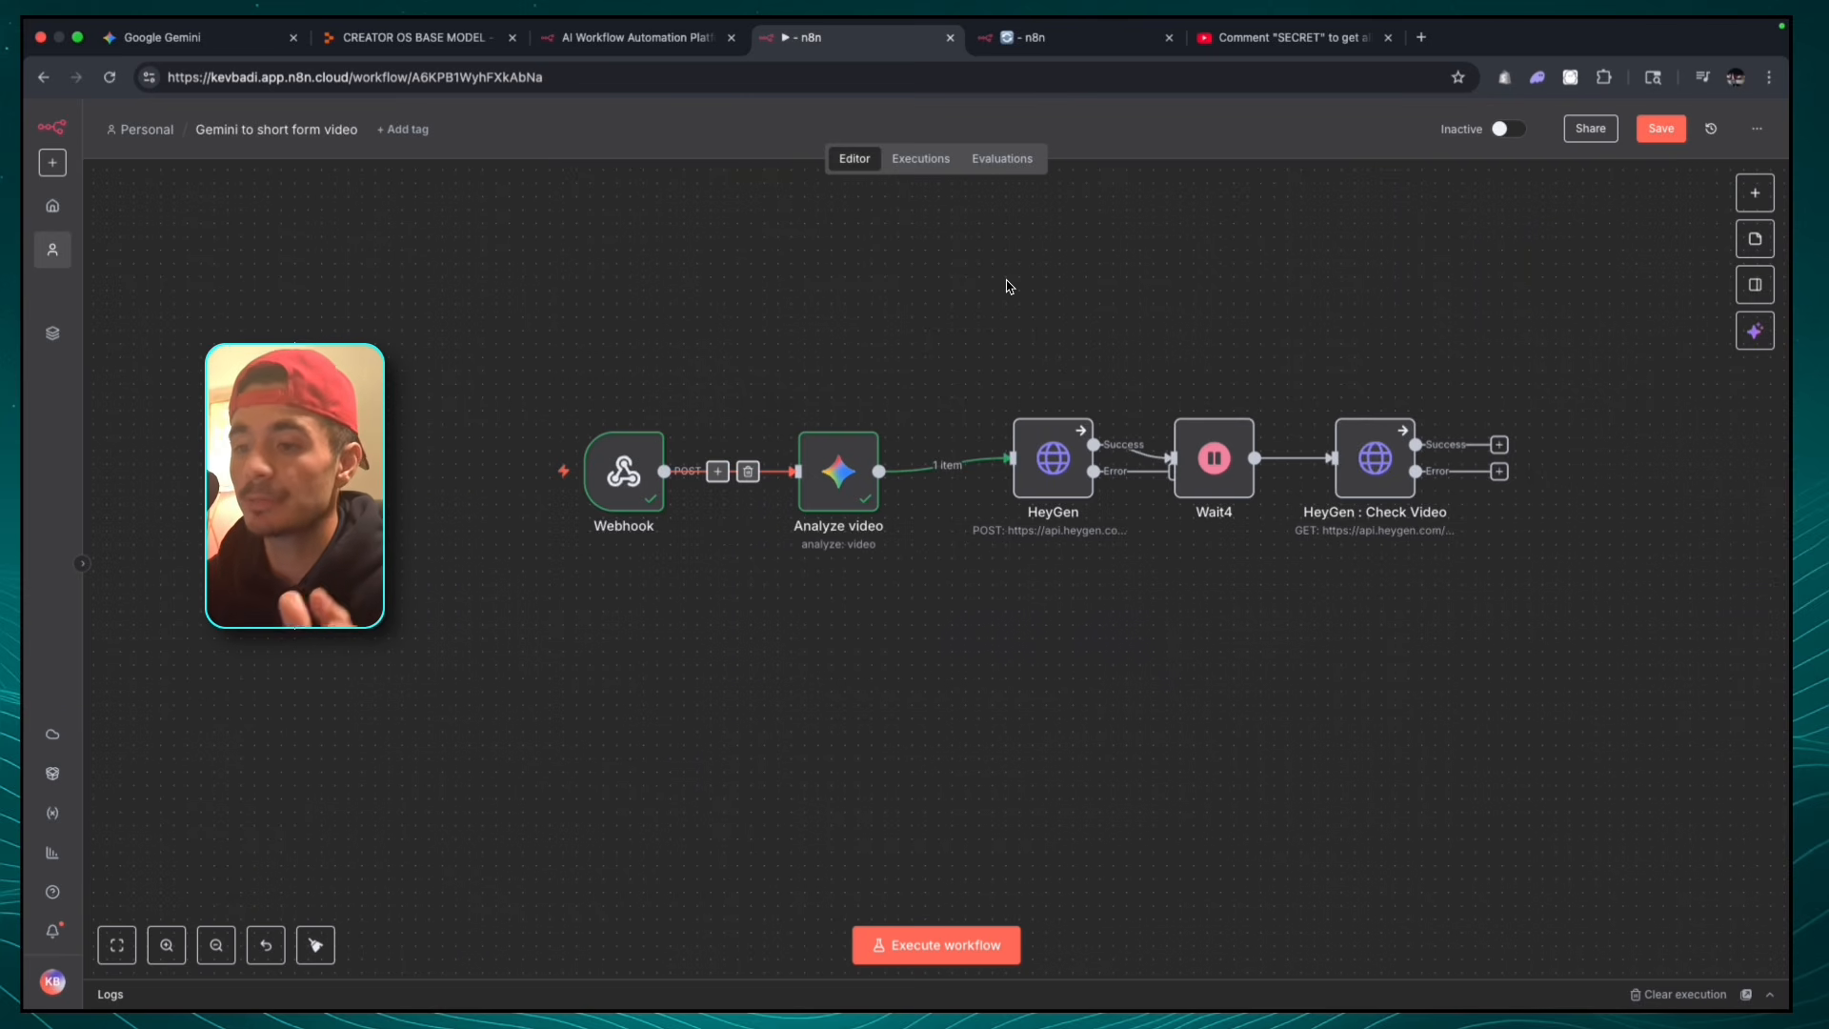
- Examine the HeyGen node's request URL and JSON body, including the avatar ID, voice input text, voice ID and video dimensions
double_click(1052, 461)
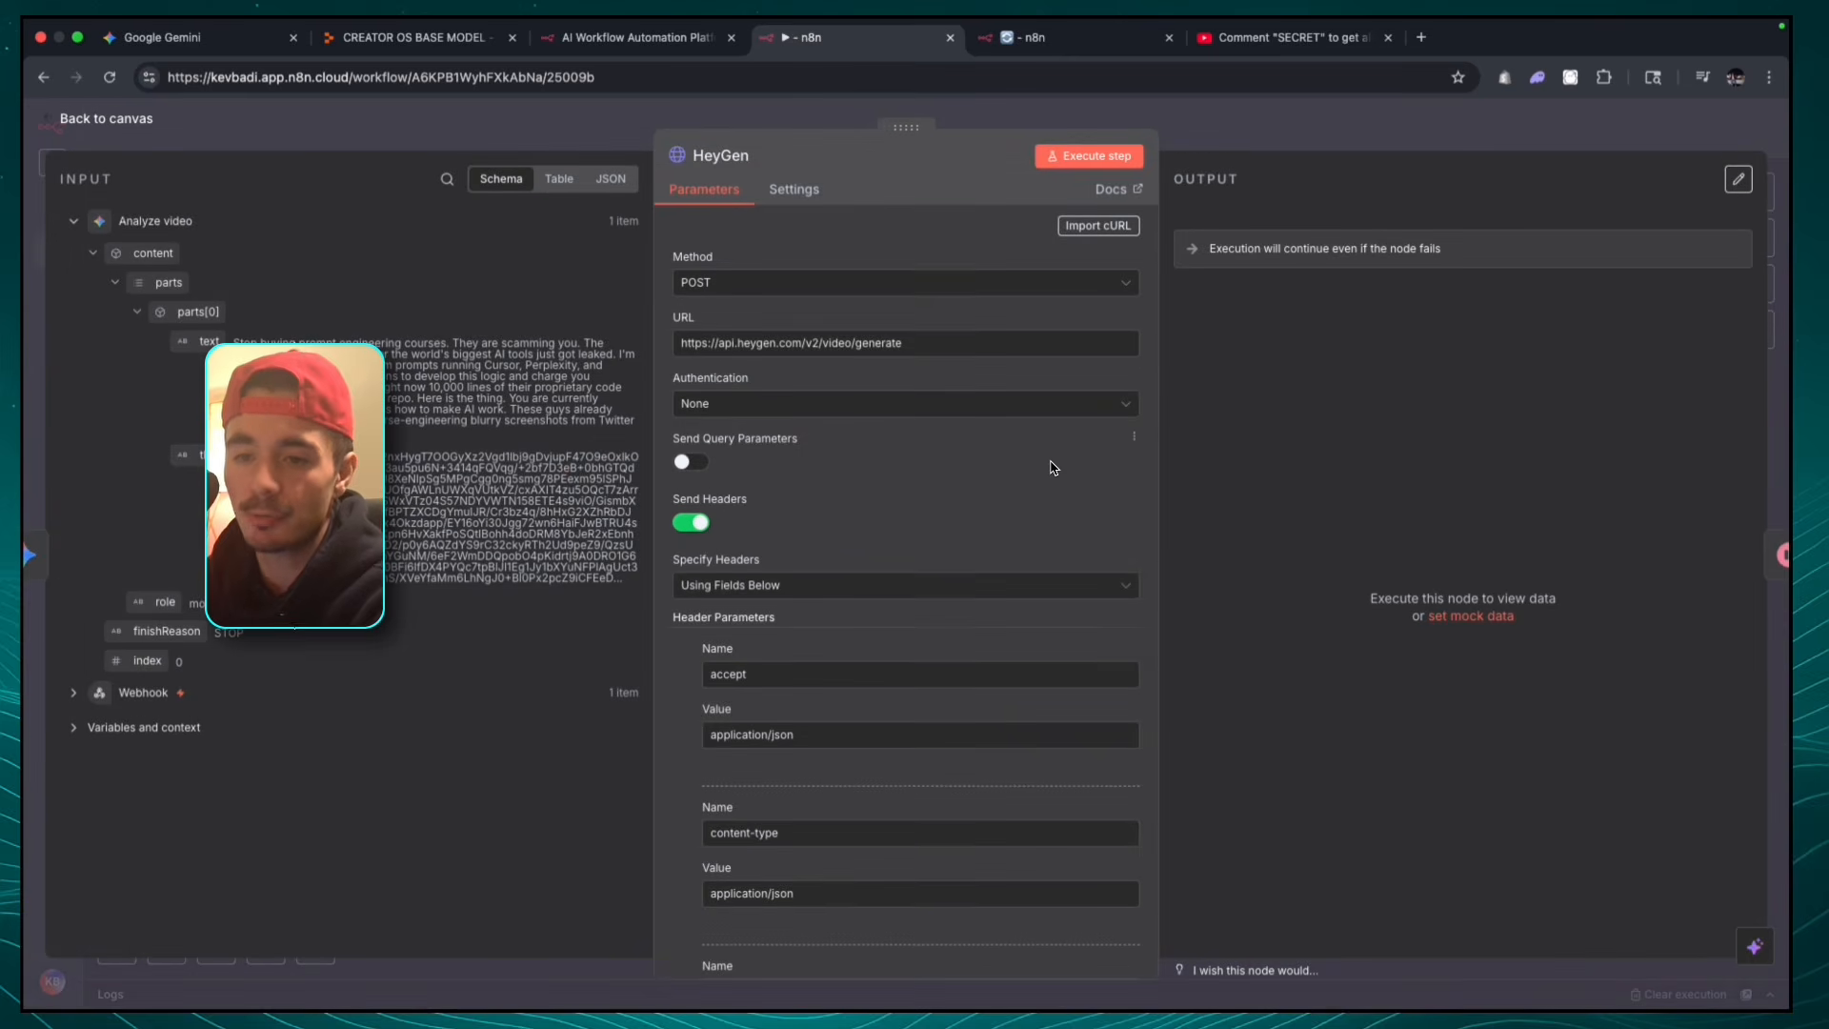
click(934, 343)
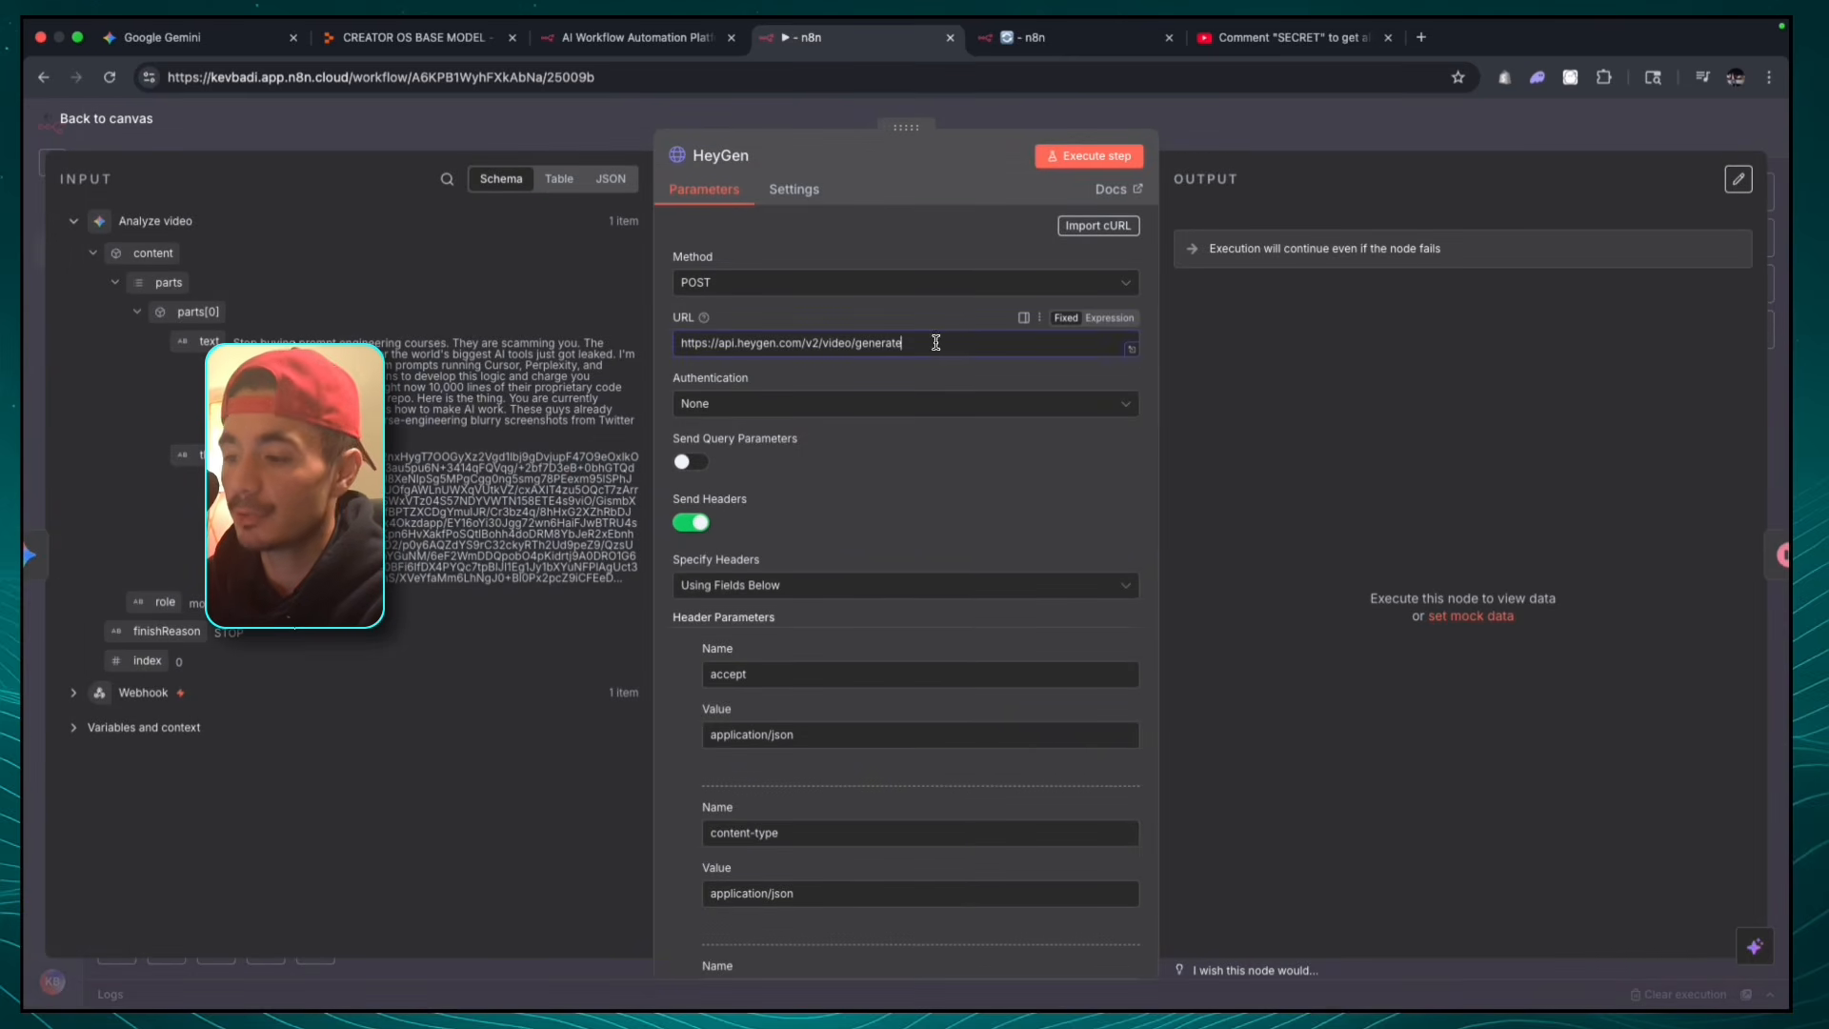
scroll(910, 551, down, 10)
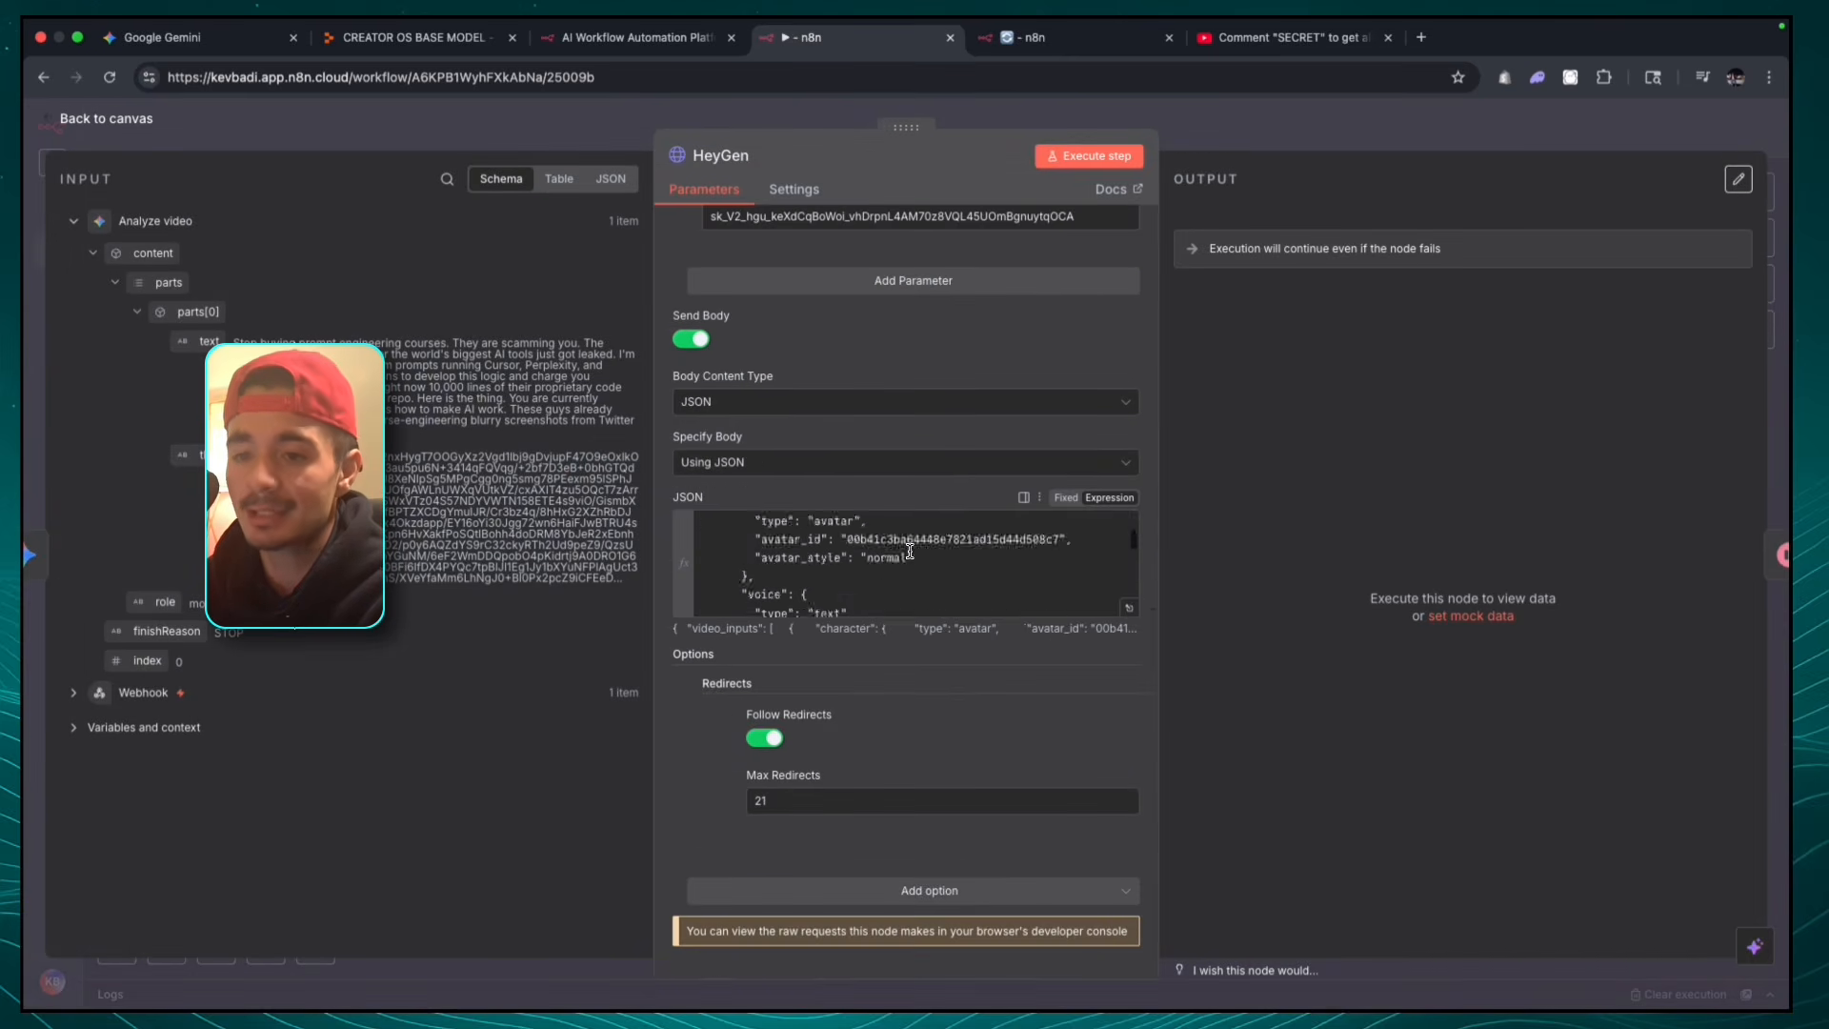
scroll(910, 551, down, 3)
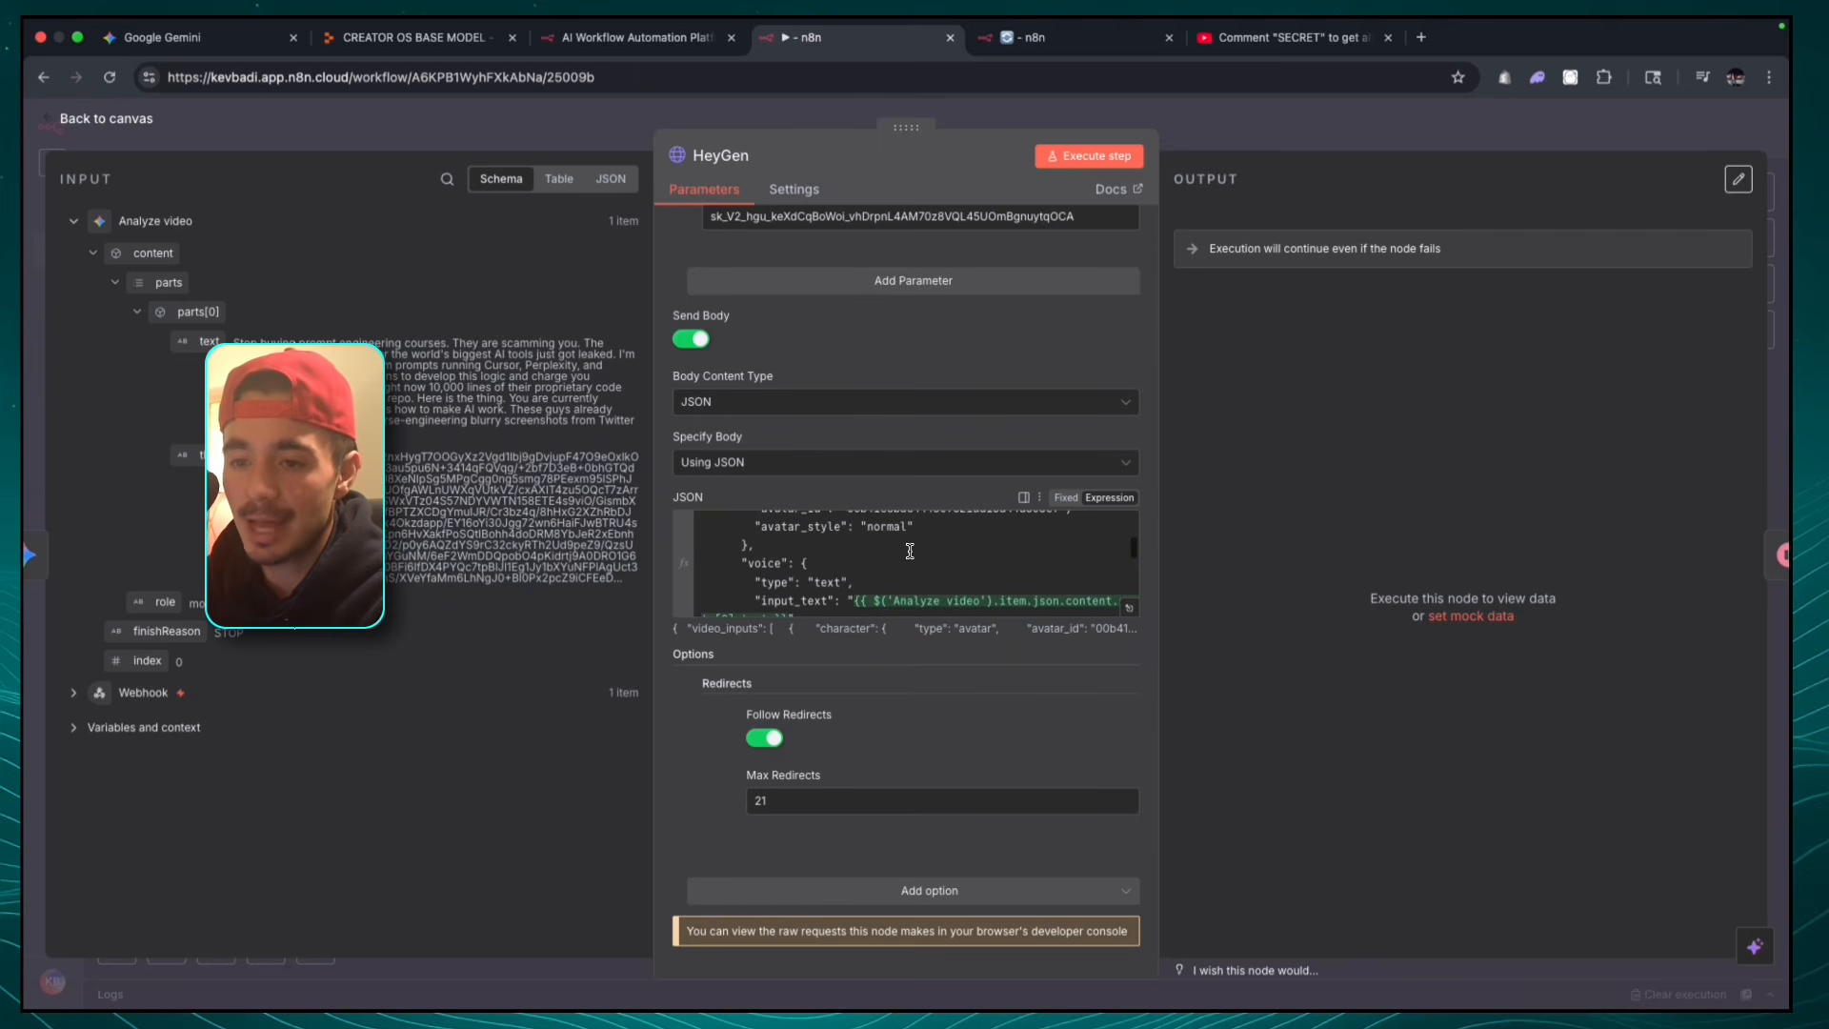
scroll(875, 538, up, 3)
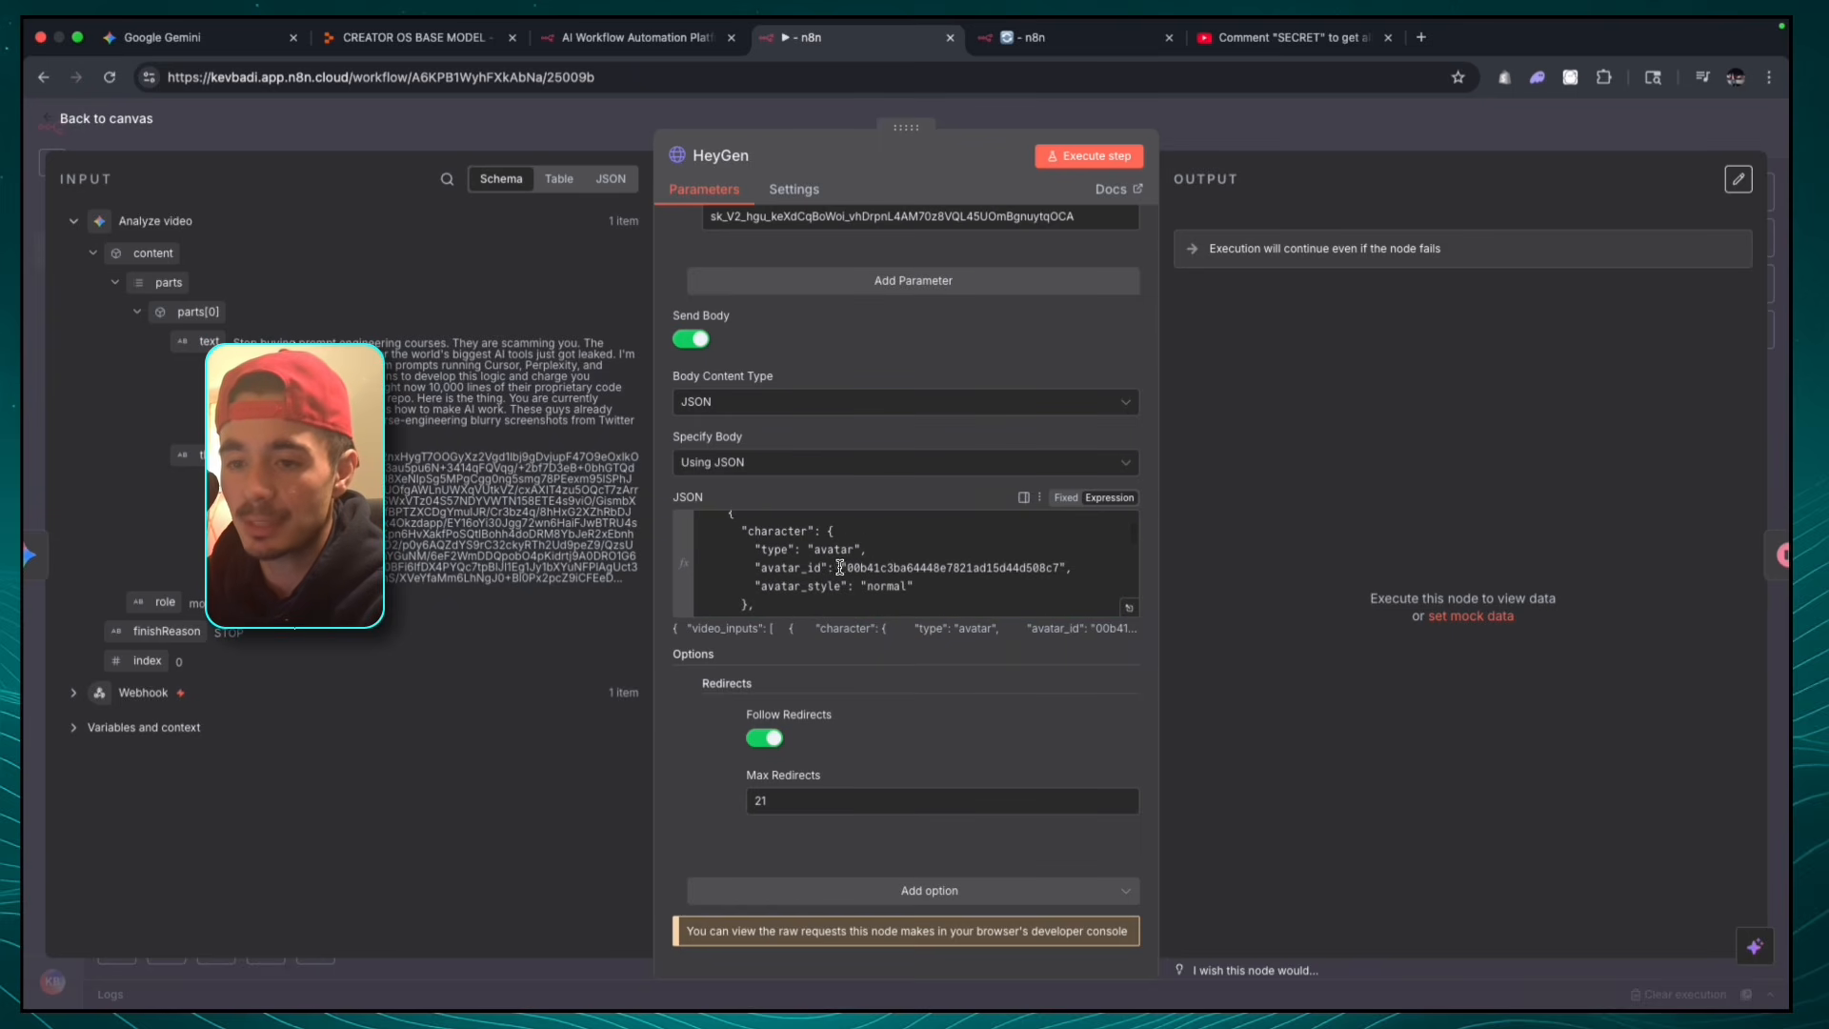
drag(846, 568, 1042, 567)
click(1042, 567)
scroll(852, 560, down, 2)
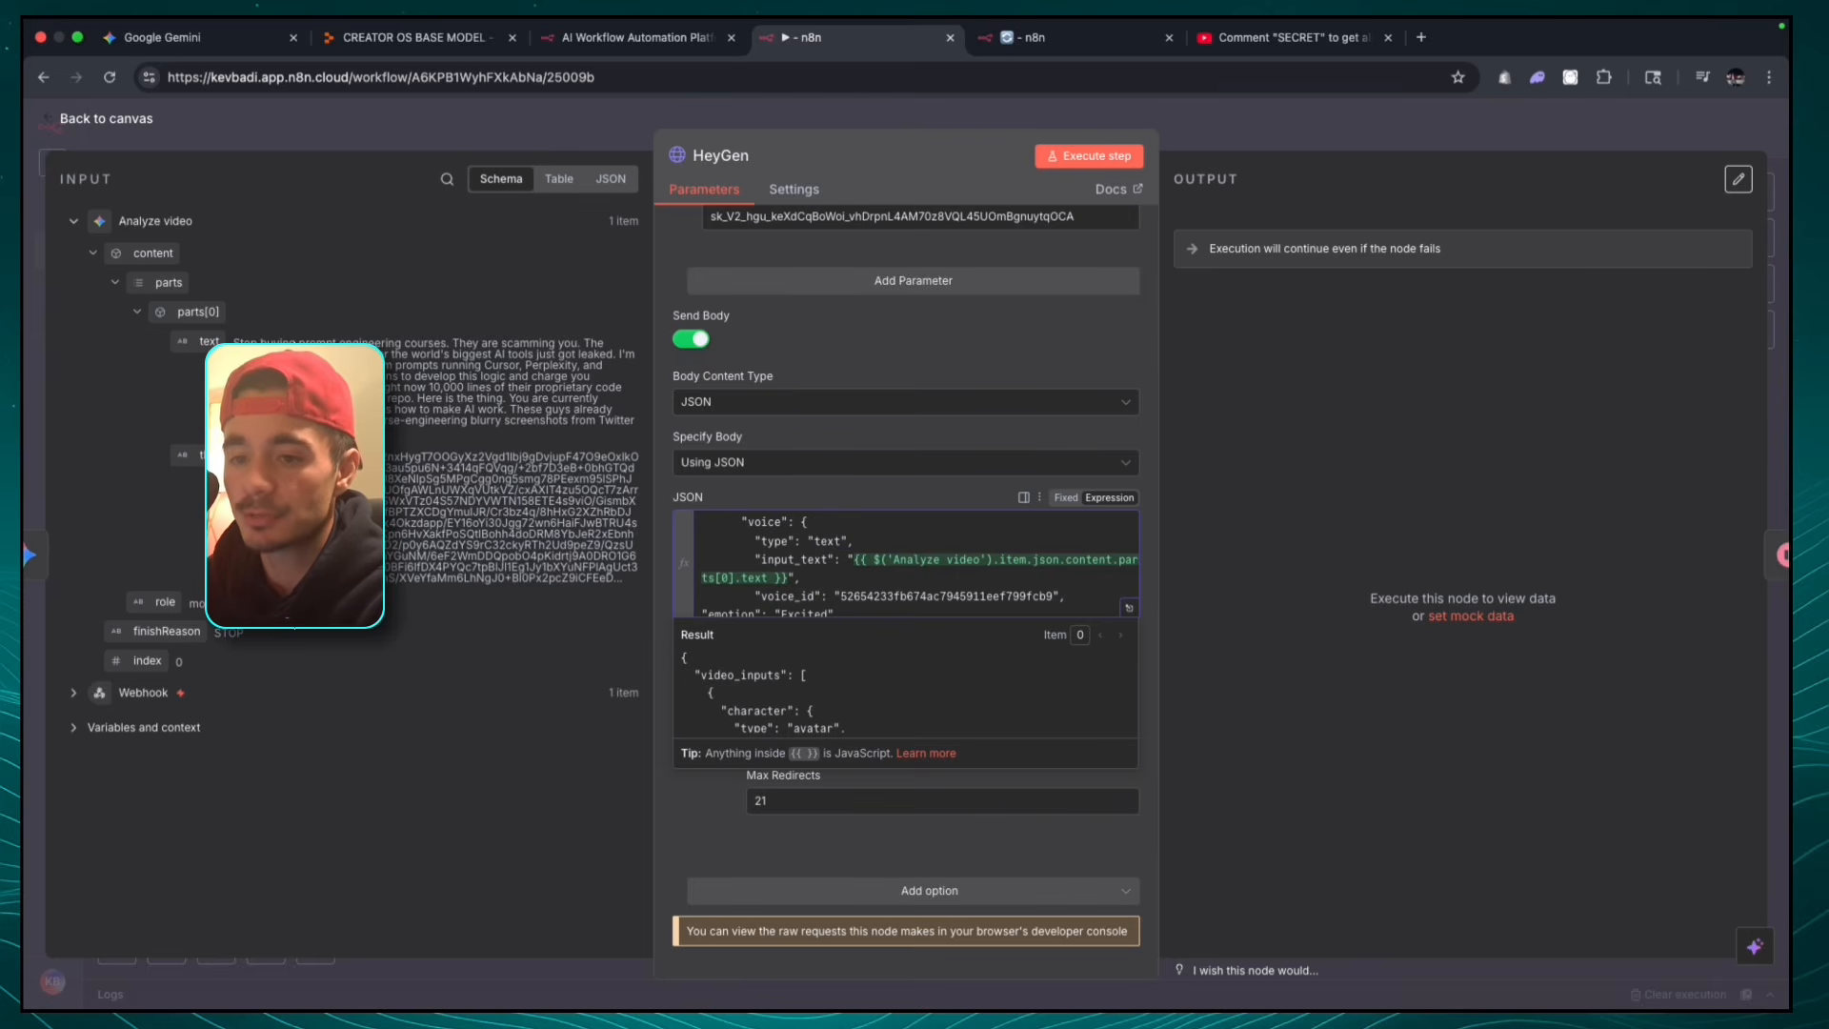
scroll(911, 539, down, 5)
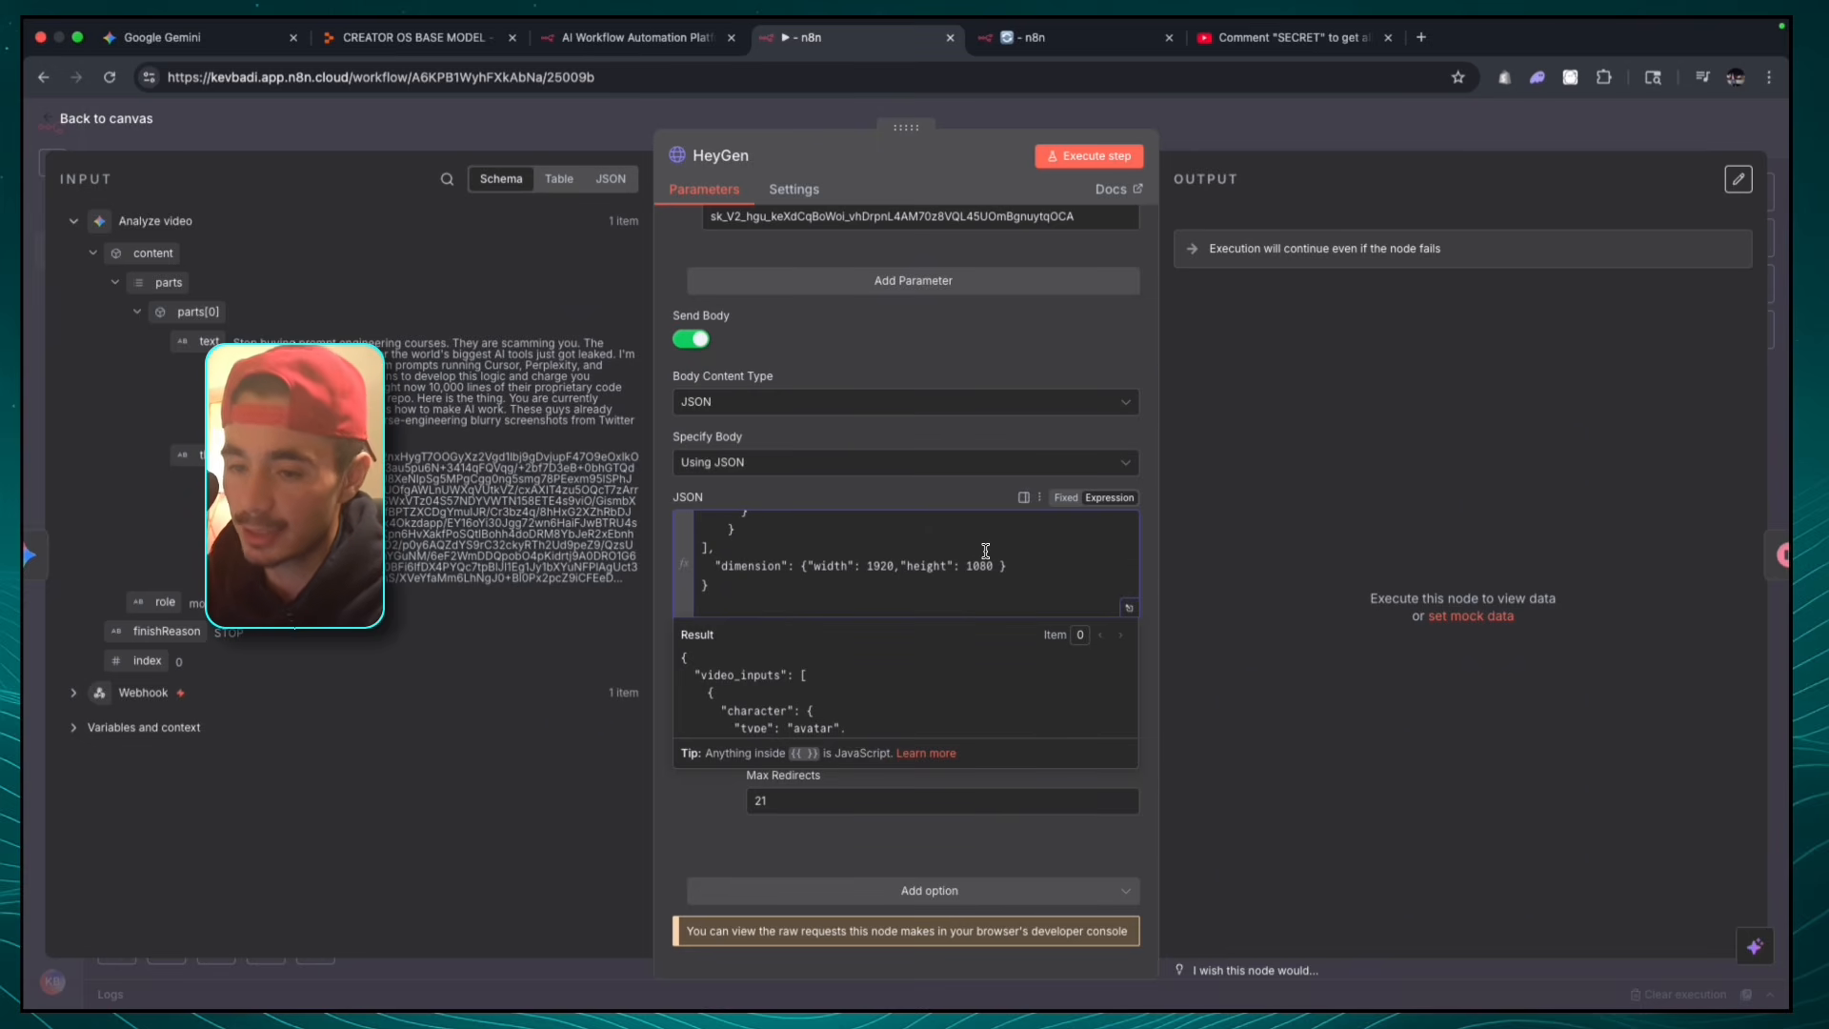
scroll(824, 586, up, 6)
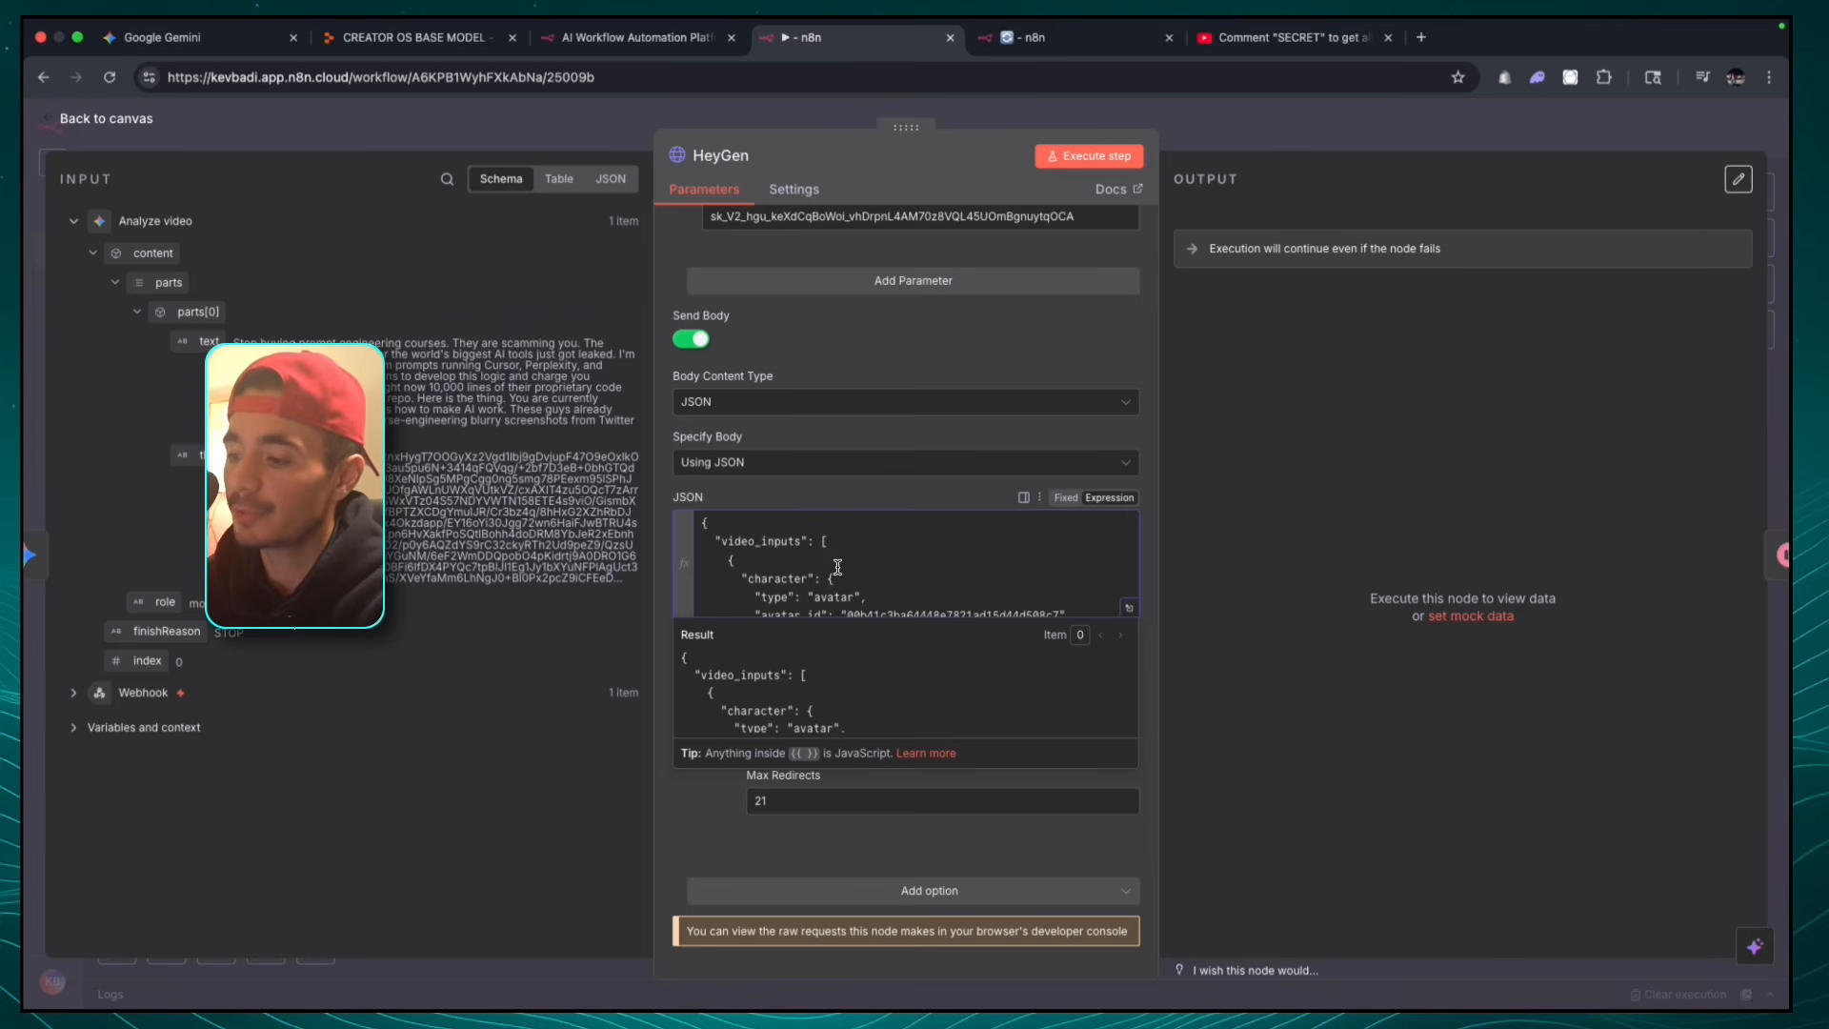
scroll(837, 567, down, 3)
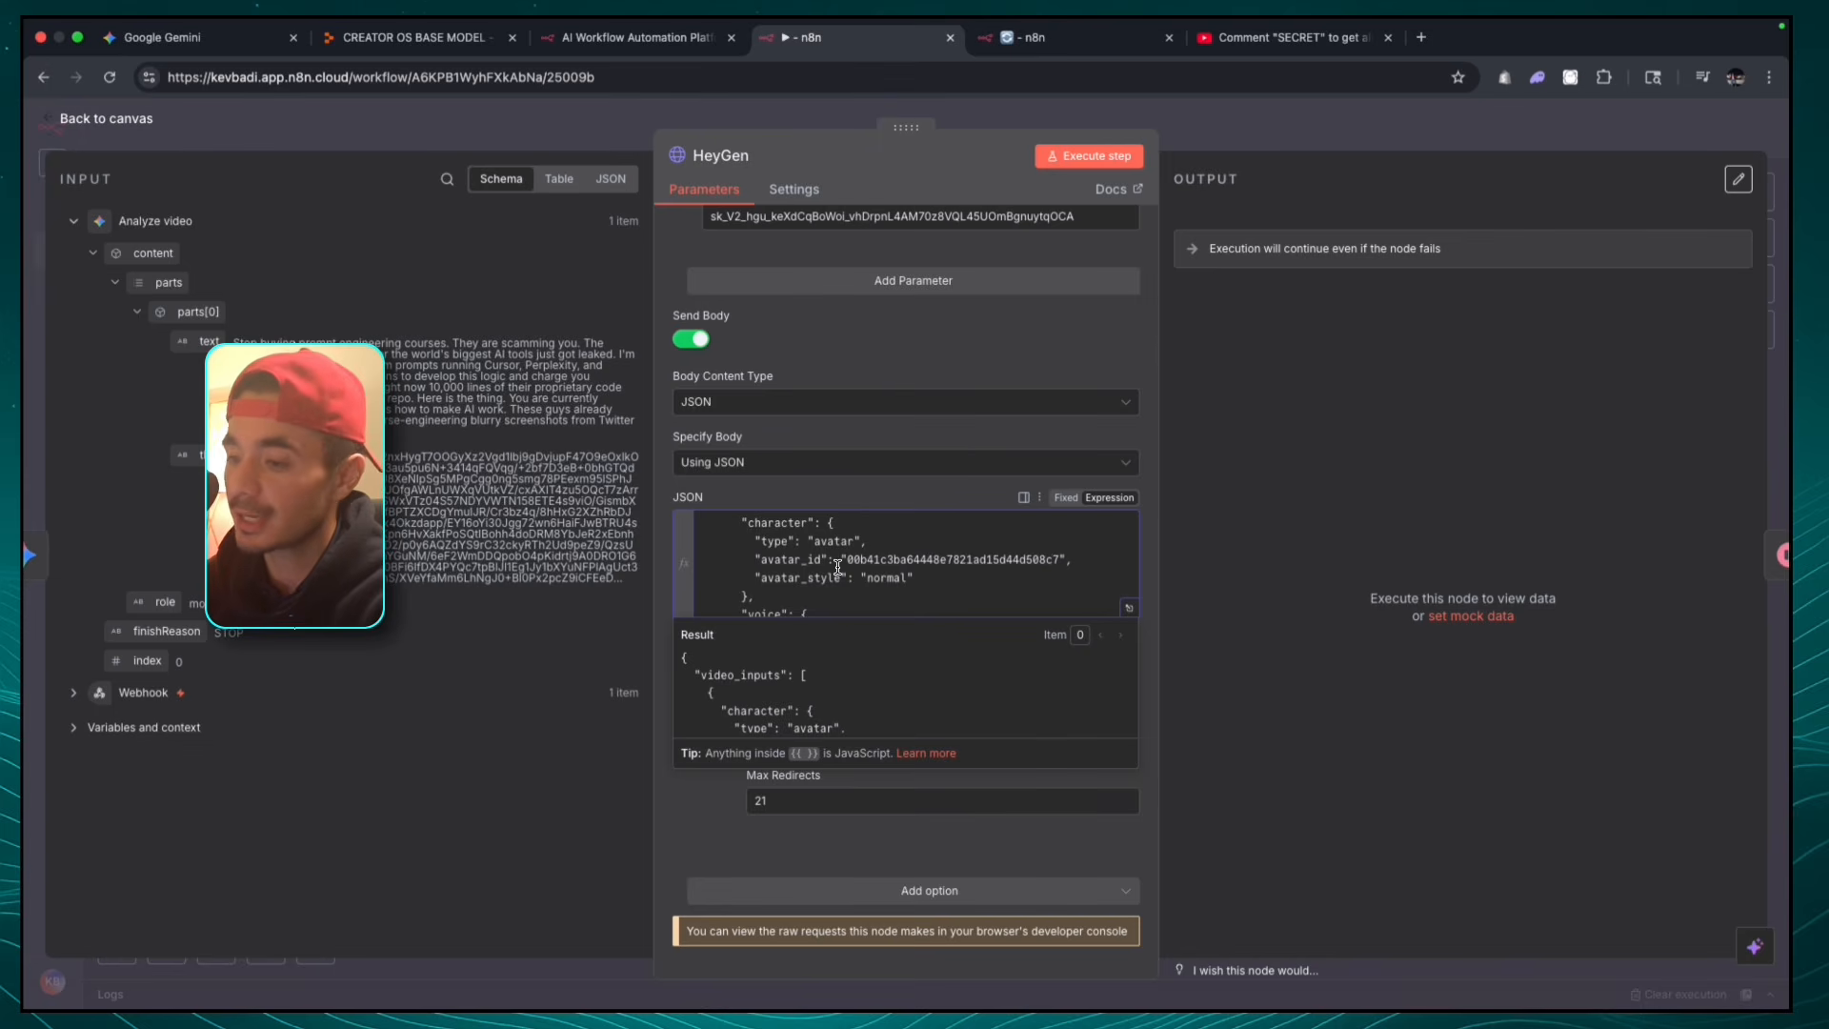
drag(845, 559, 1061, 562)
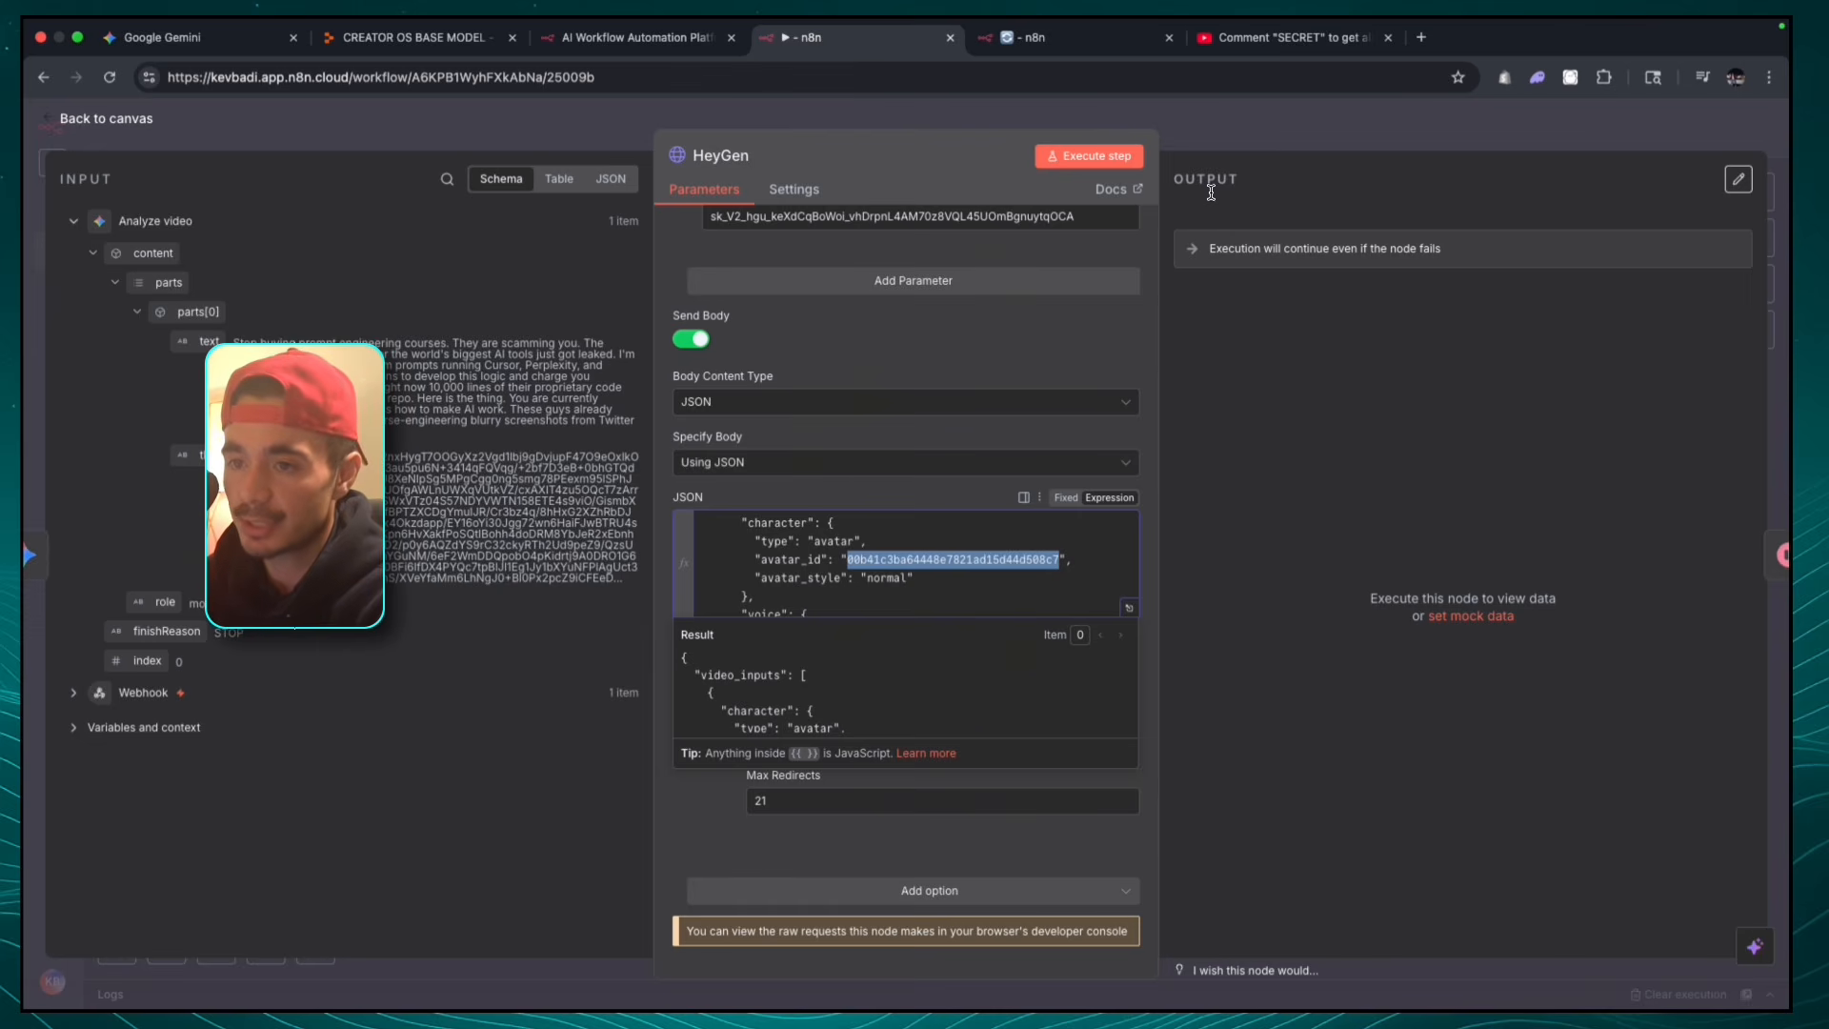
click(1198, 131)
- Pin the output data of the Webhook and Analyze video nodes, and execute the workflow to run the HeyGen nodes
drag(531, 364, 951, 606)
right_click(844, 488)
click(917, 575)
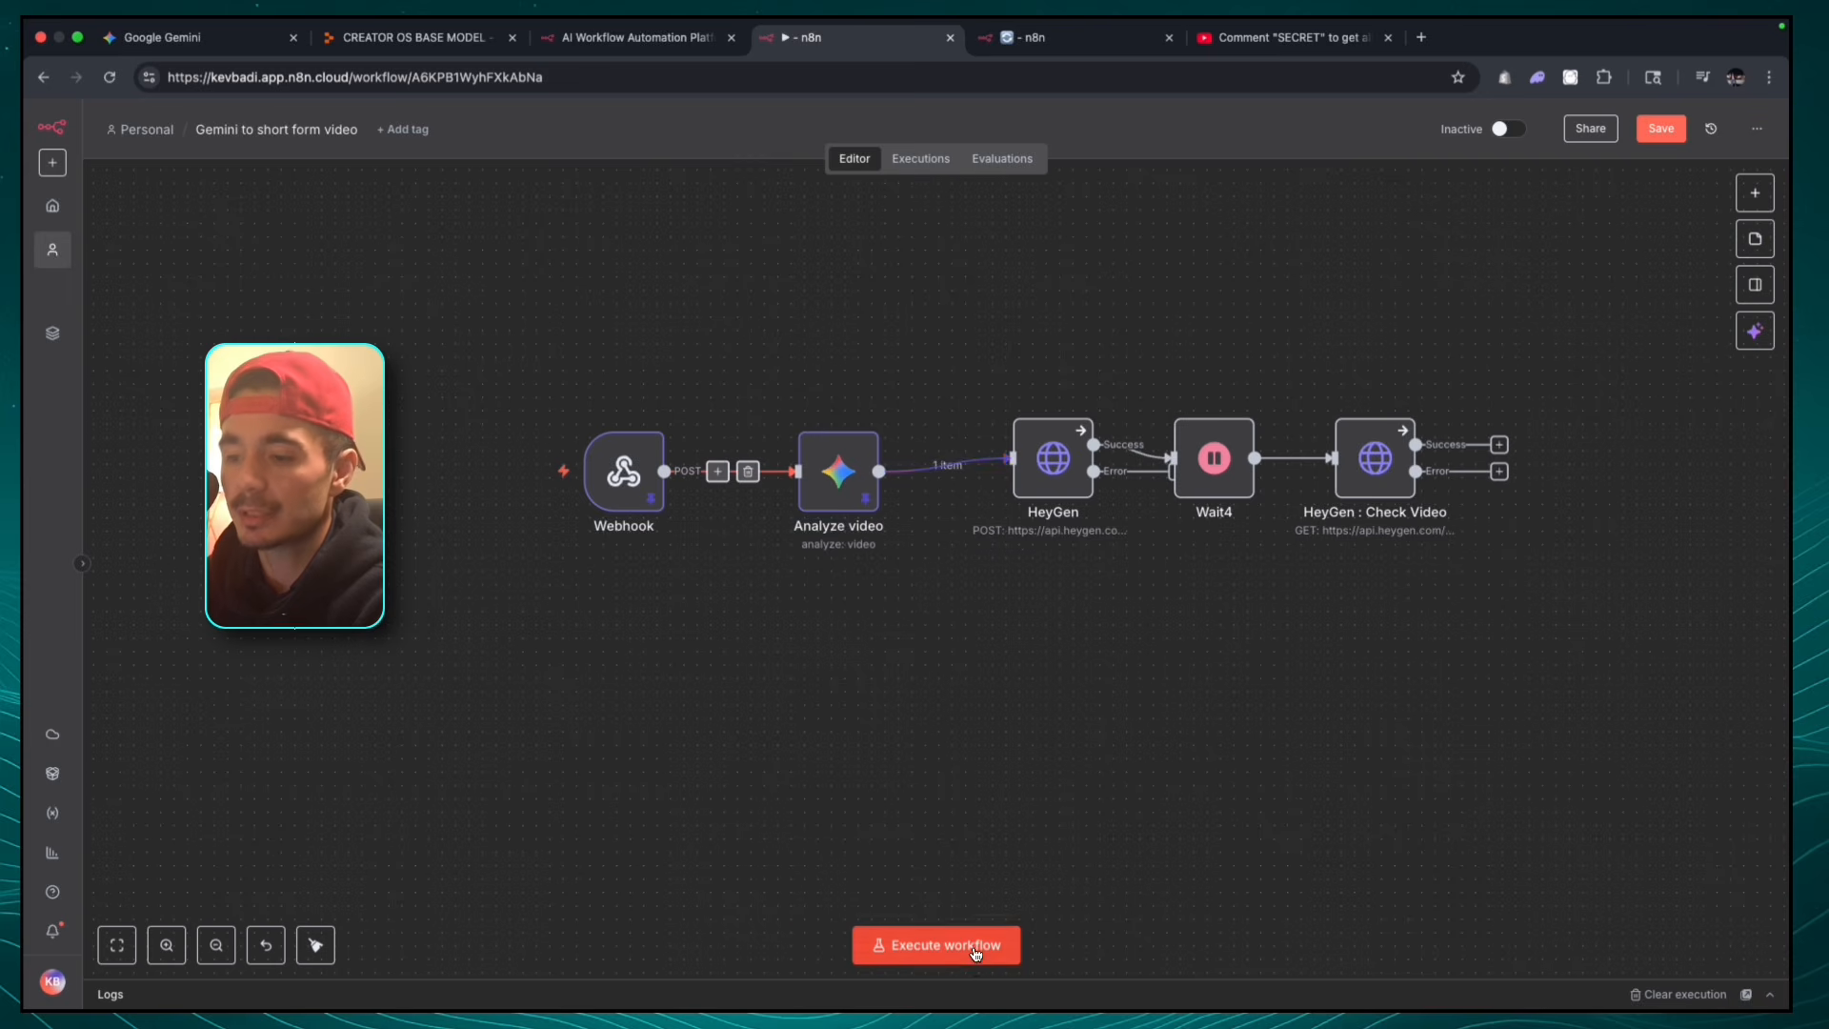
click(977, 948)
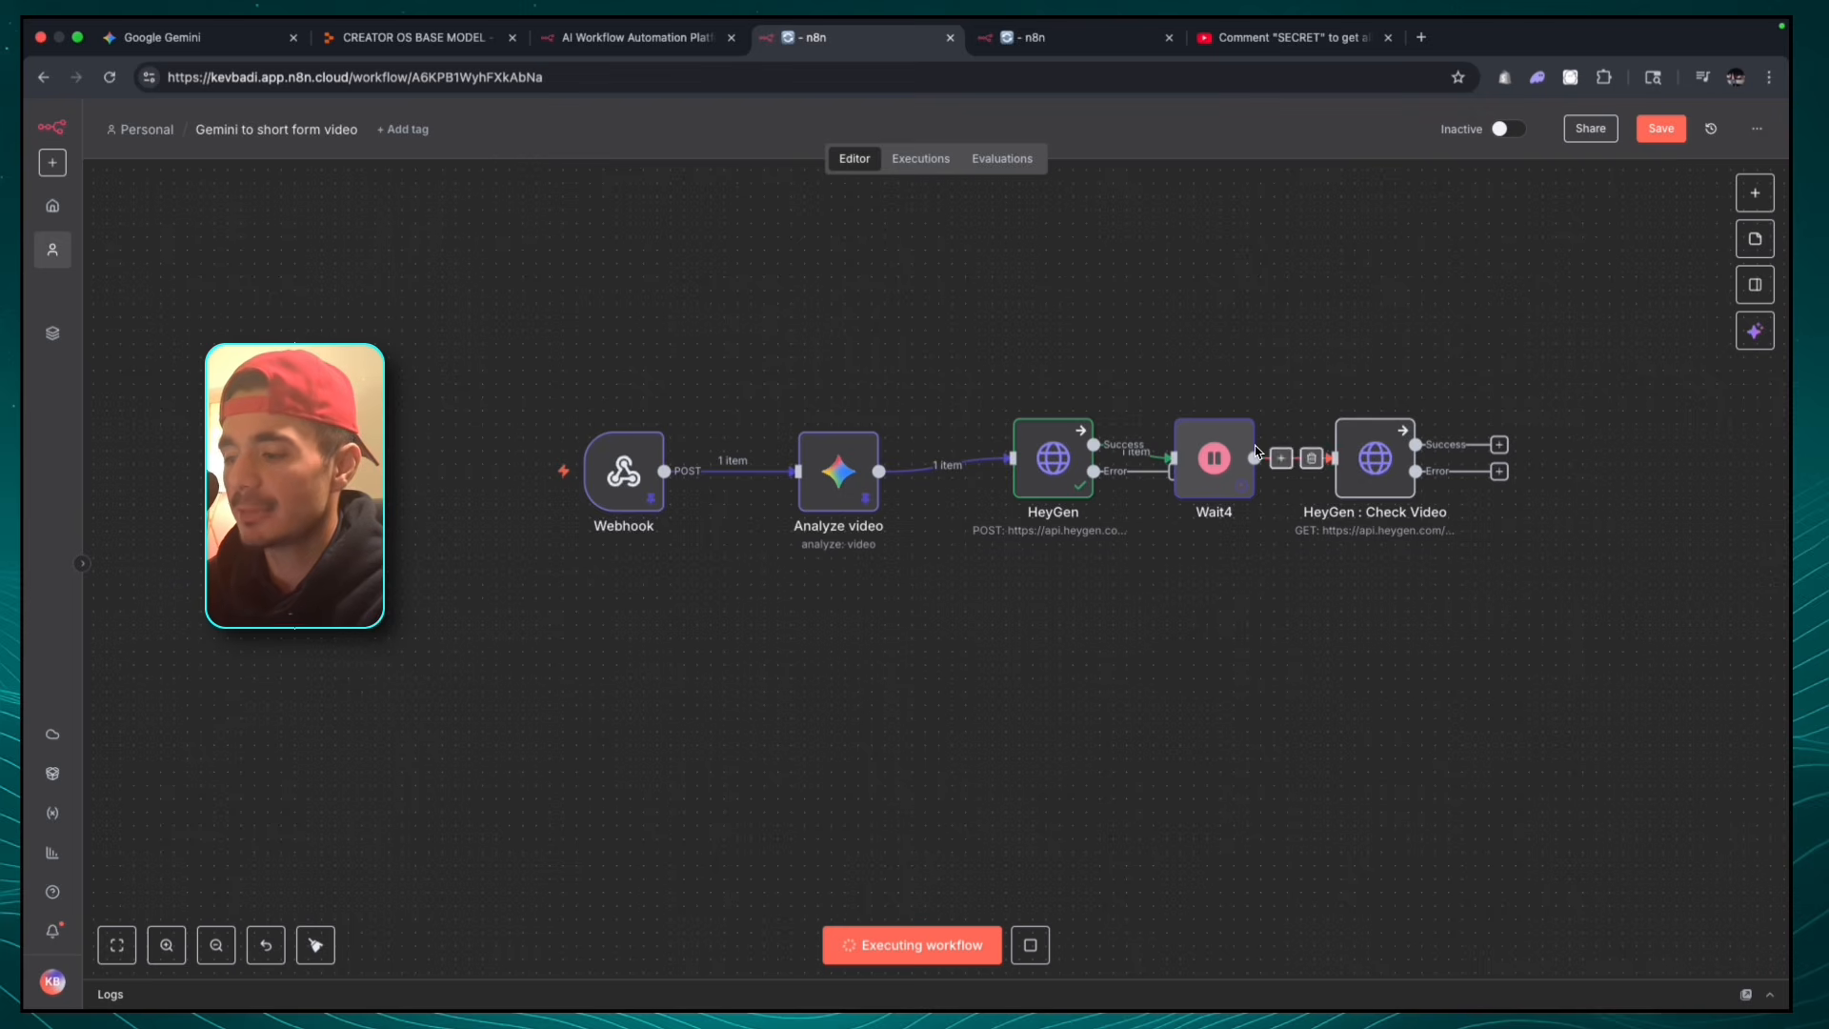
scroll(1291, 378, up, 3)
scroll(1286, 397, down, 2)
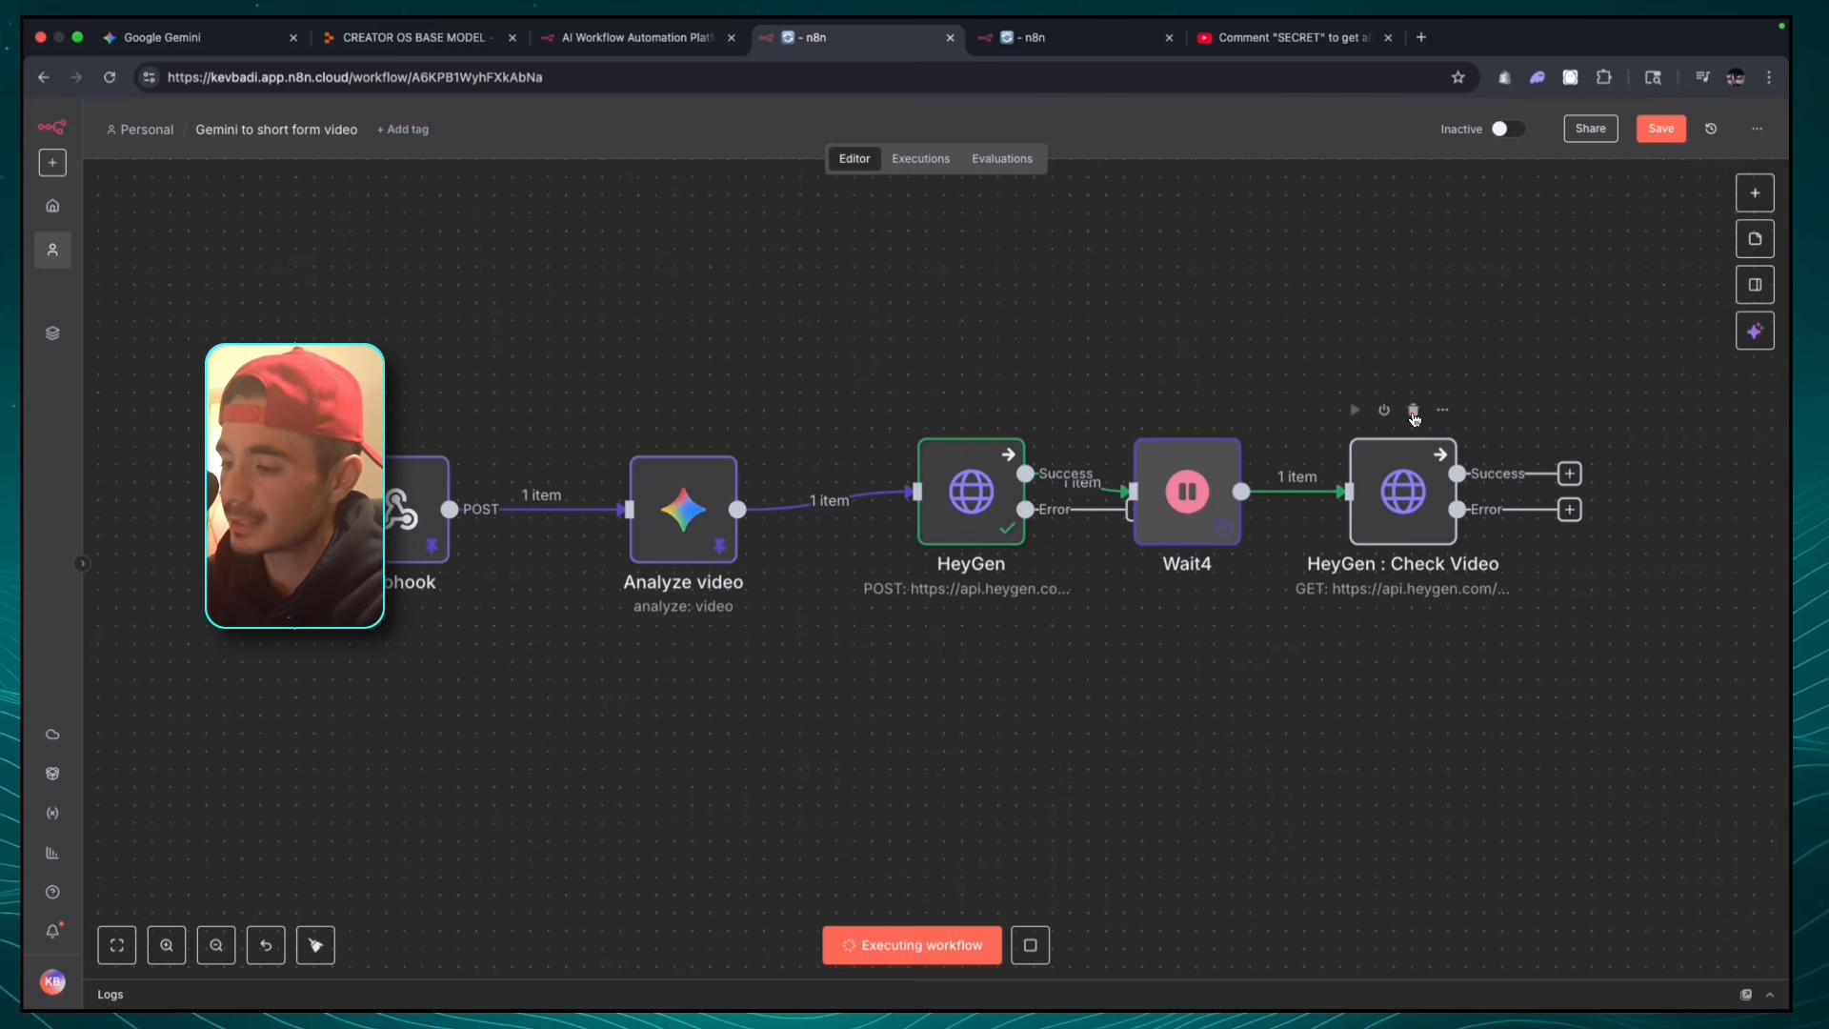
scroll(1362, 293, down, 3)
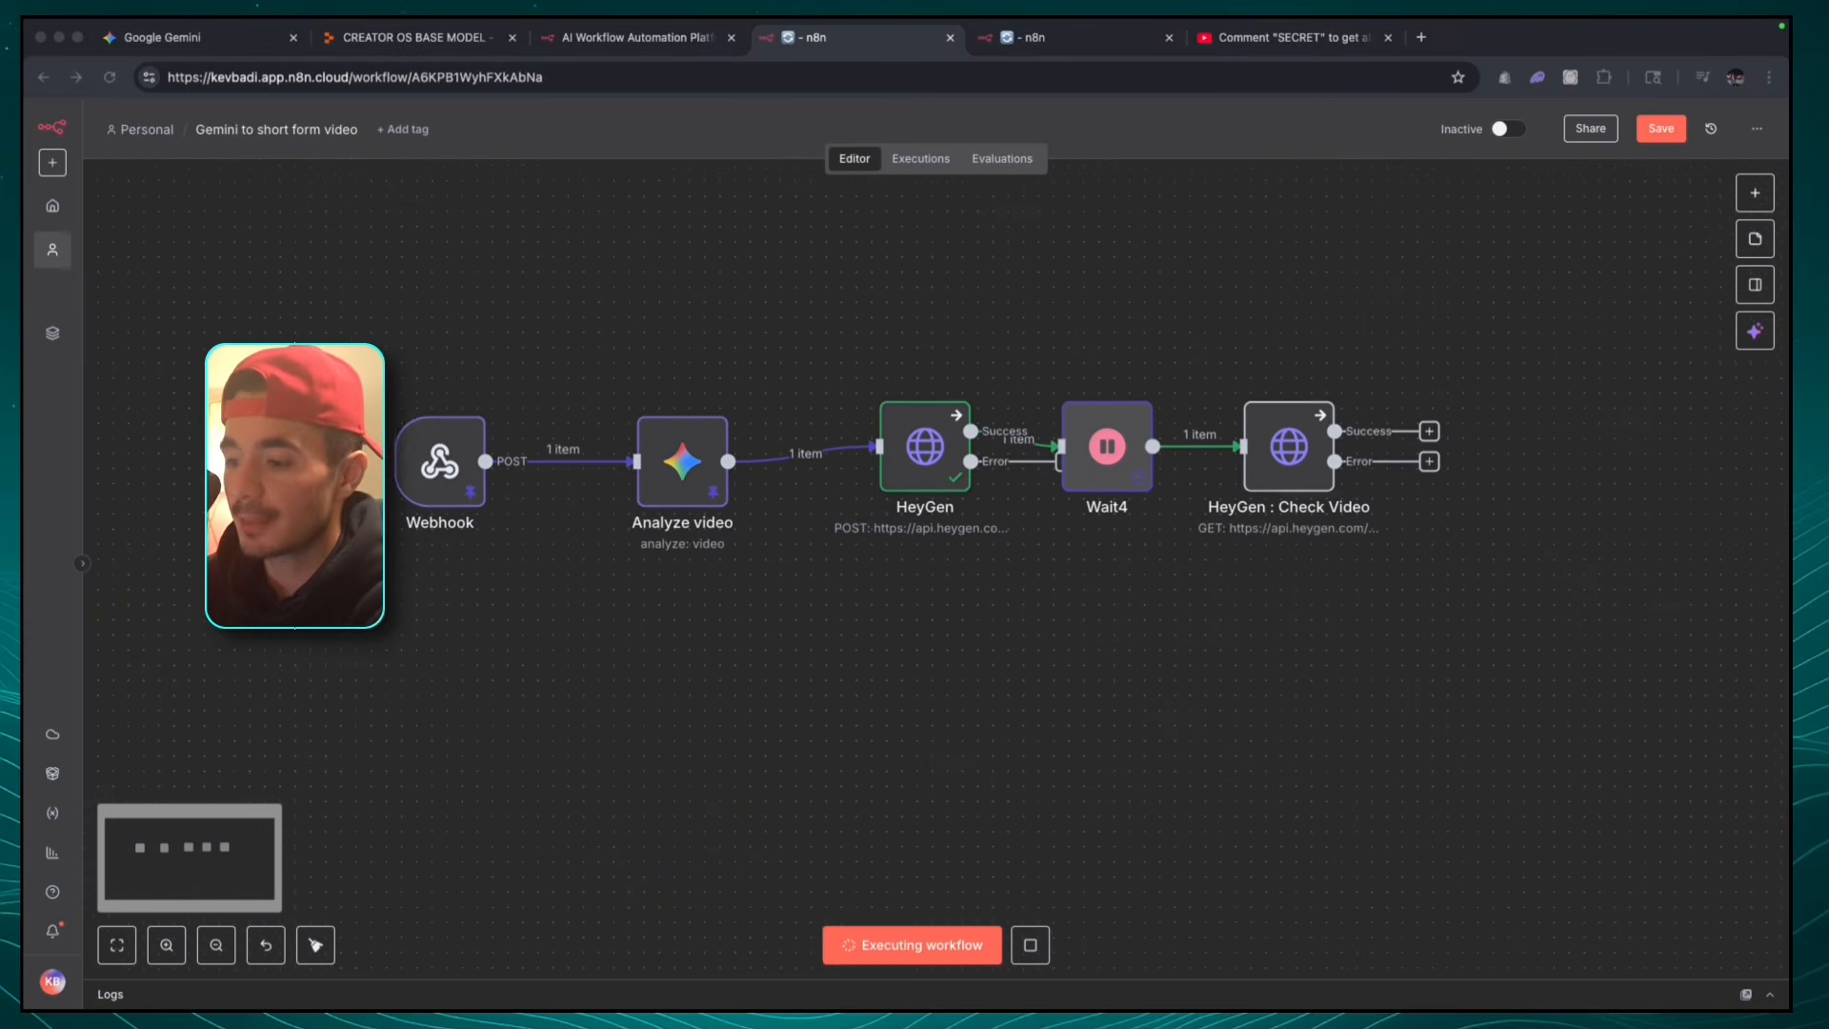
- Add a Postgres node with the Insert rows in a table action after the success output of HeyGen : Check Video
scroll(1362, 293, down, 1)
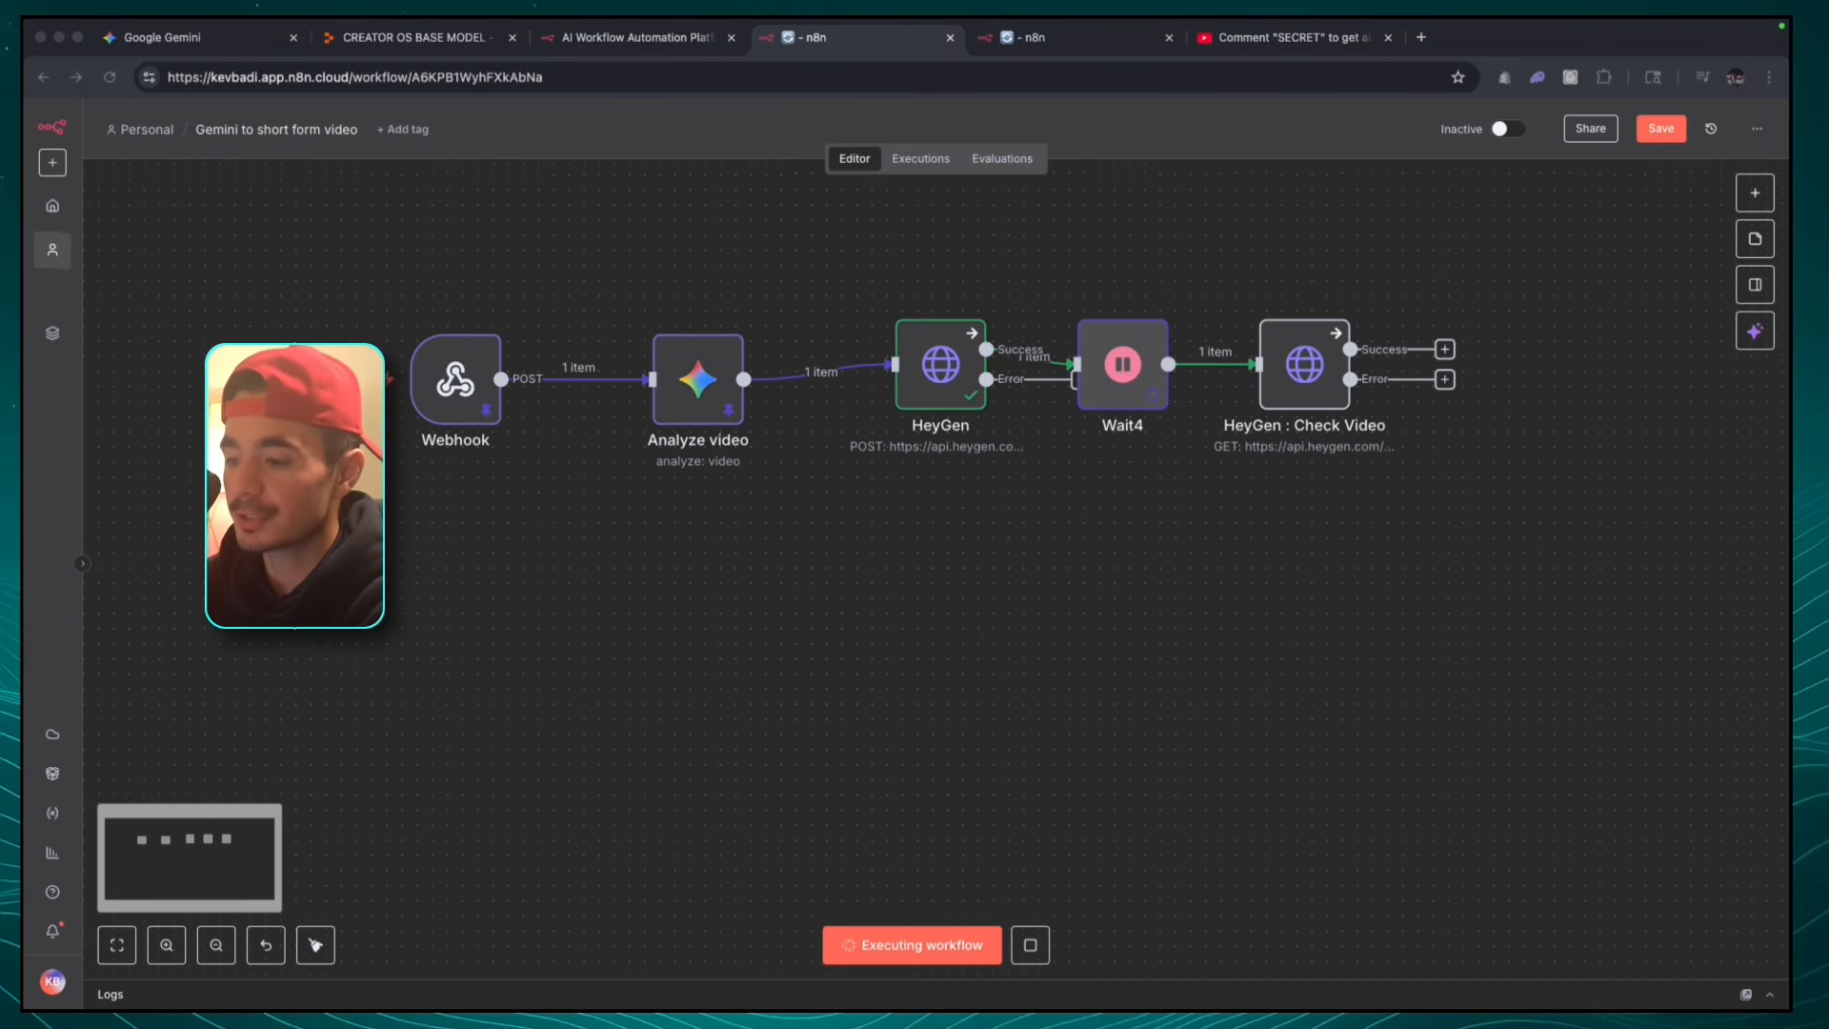
click(1755, 192)
text(postgres)
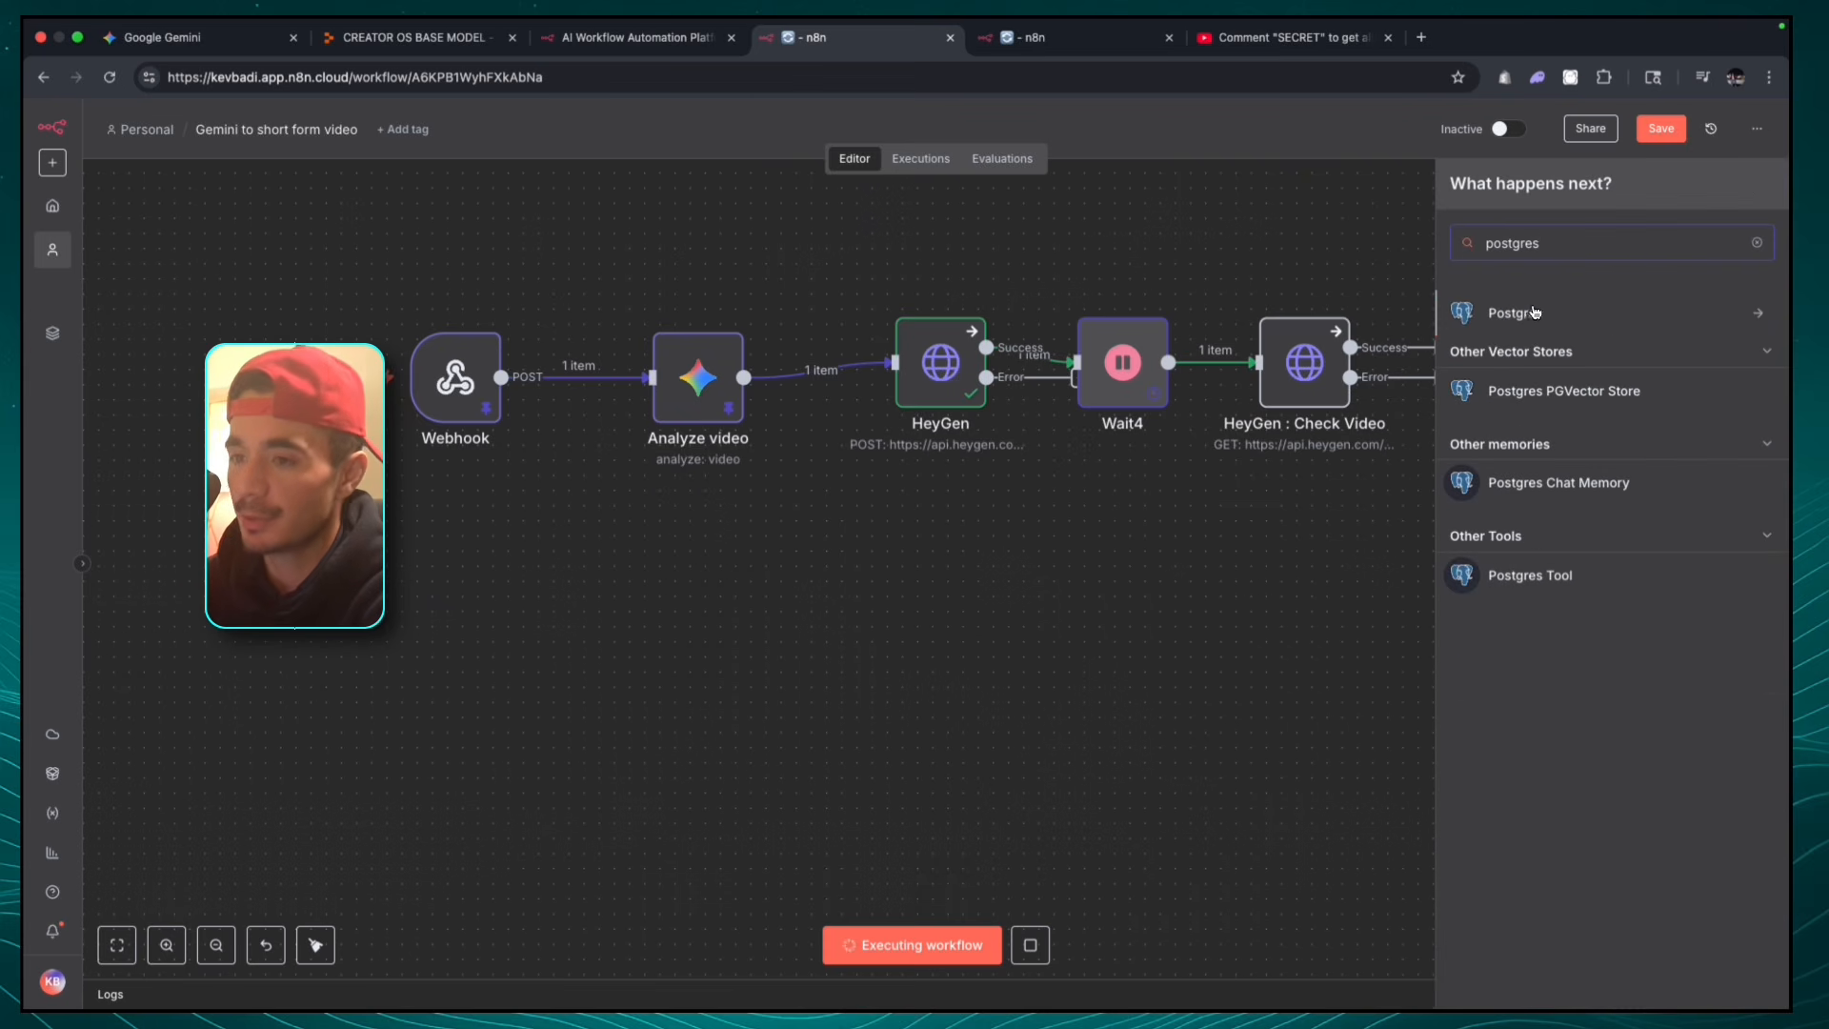
click(1486, 315)
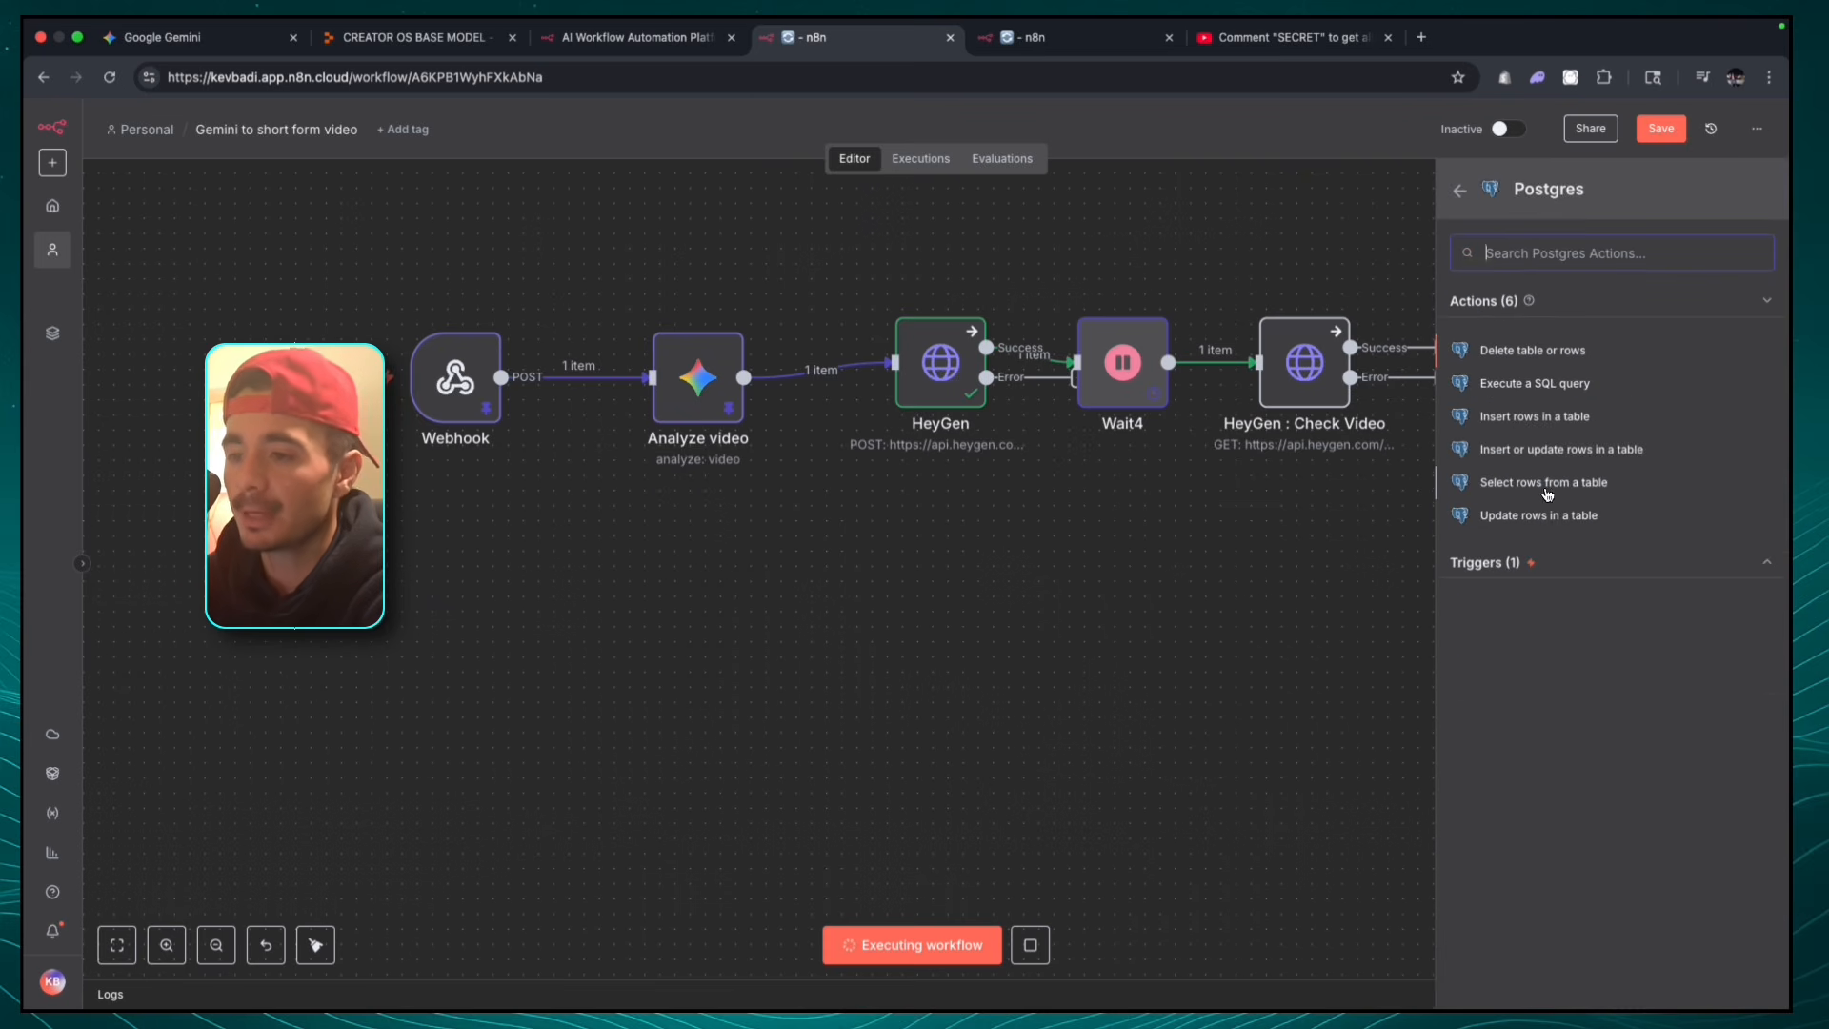
click(1505, 419)
key(Escape)
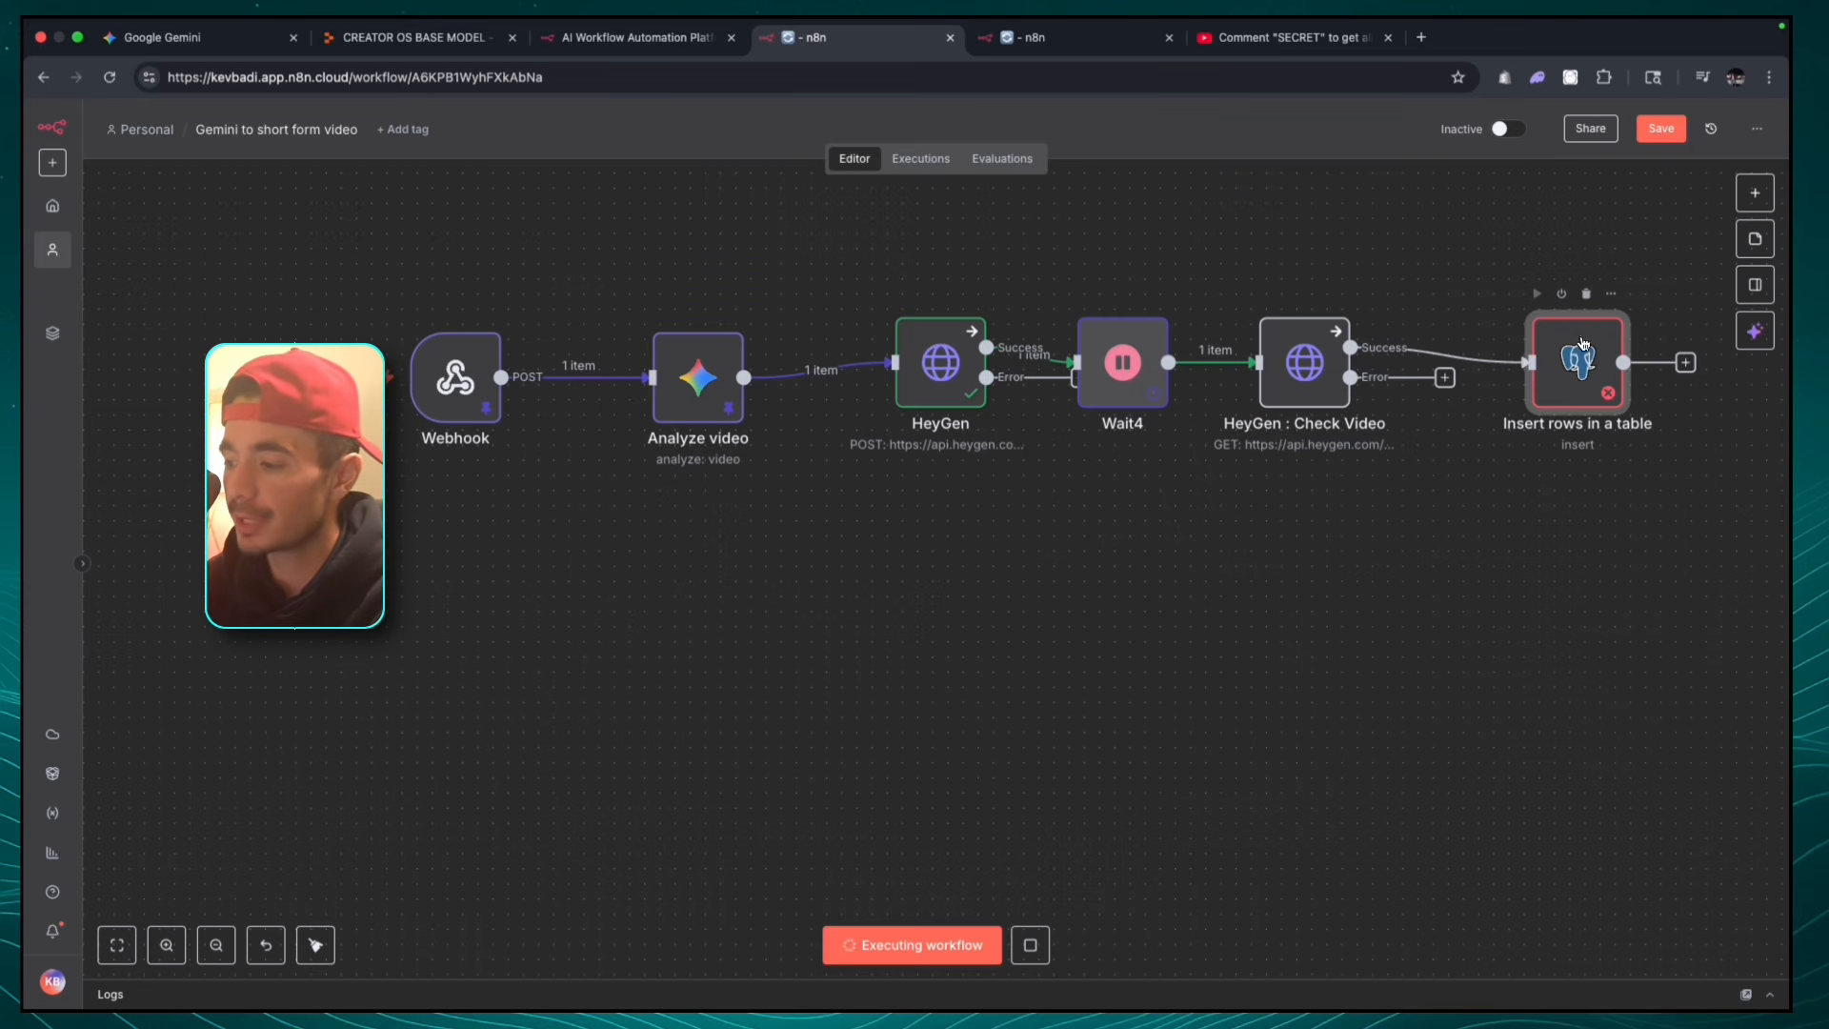
- Switch to Creator OS in Replit and examine the columns of the gemini_video_agent table in the Development Database
click(379, 43)
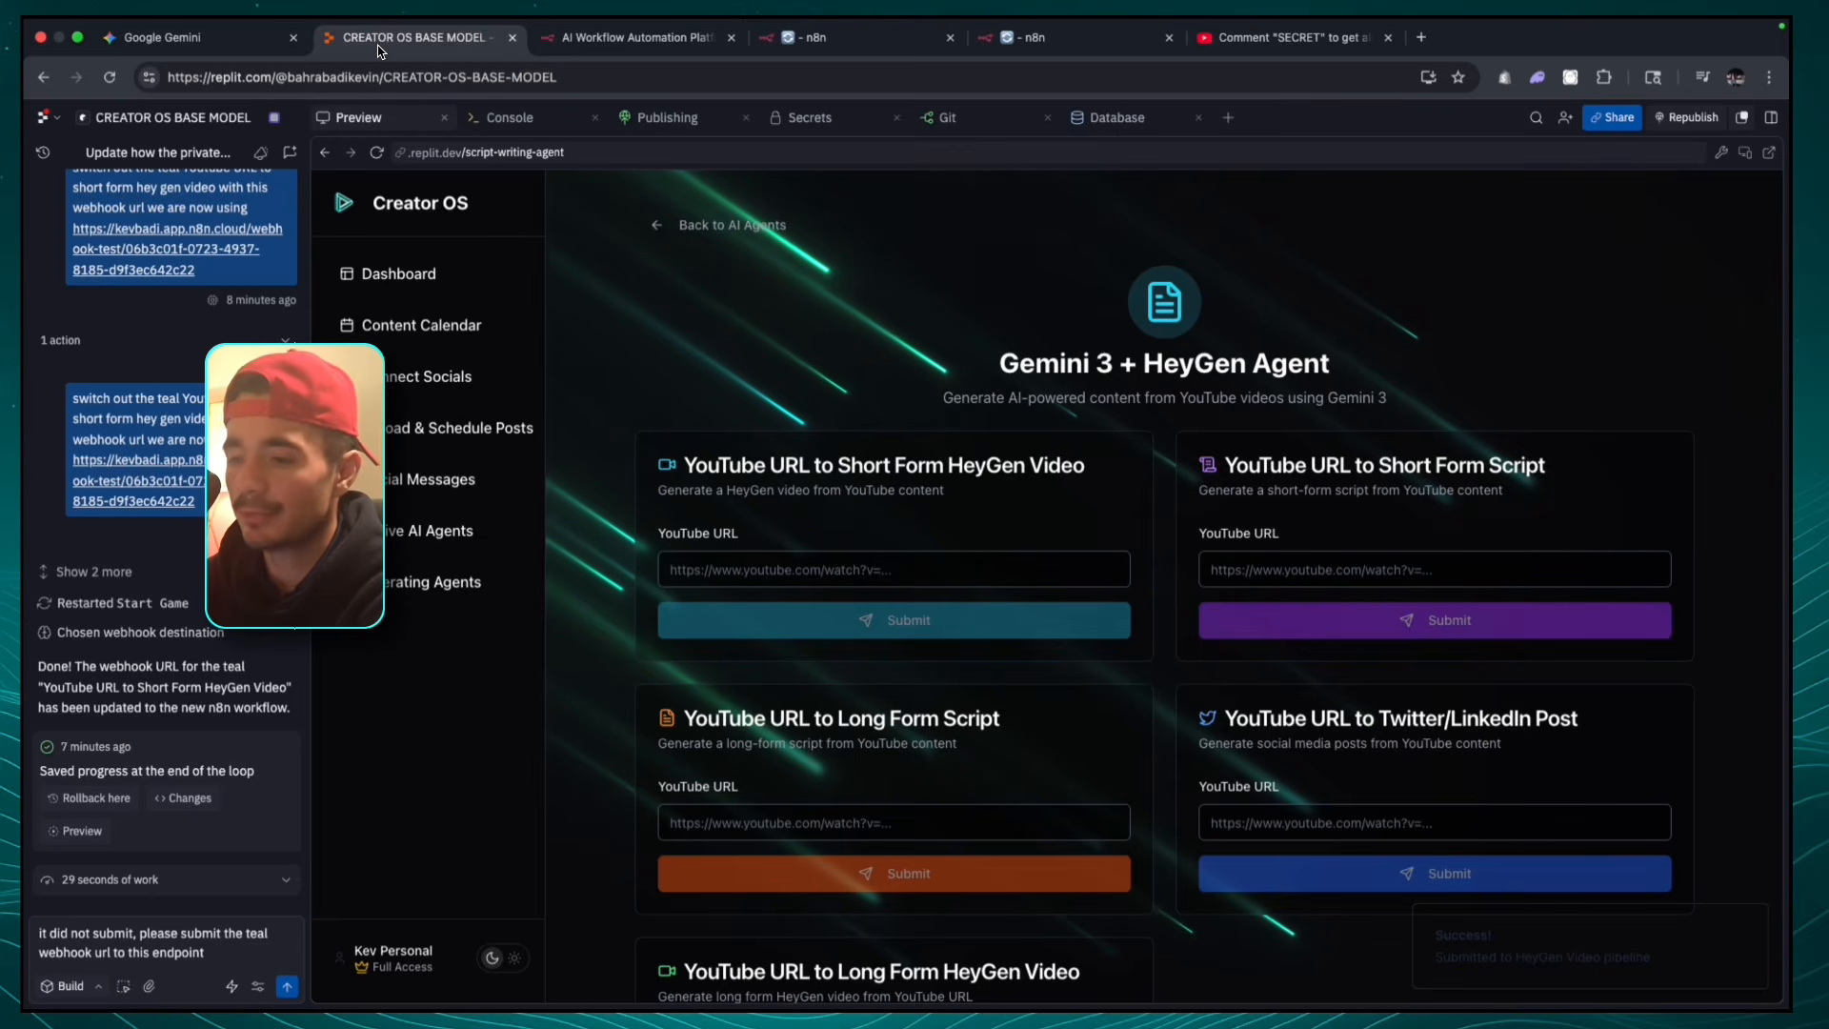
click(1110, 122)
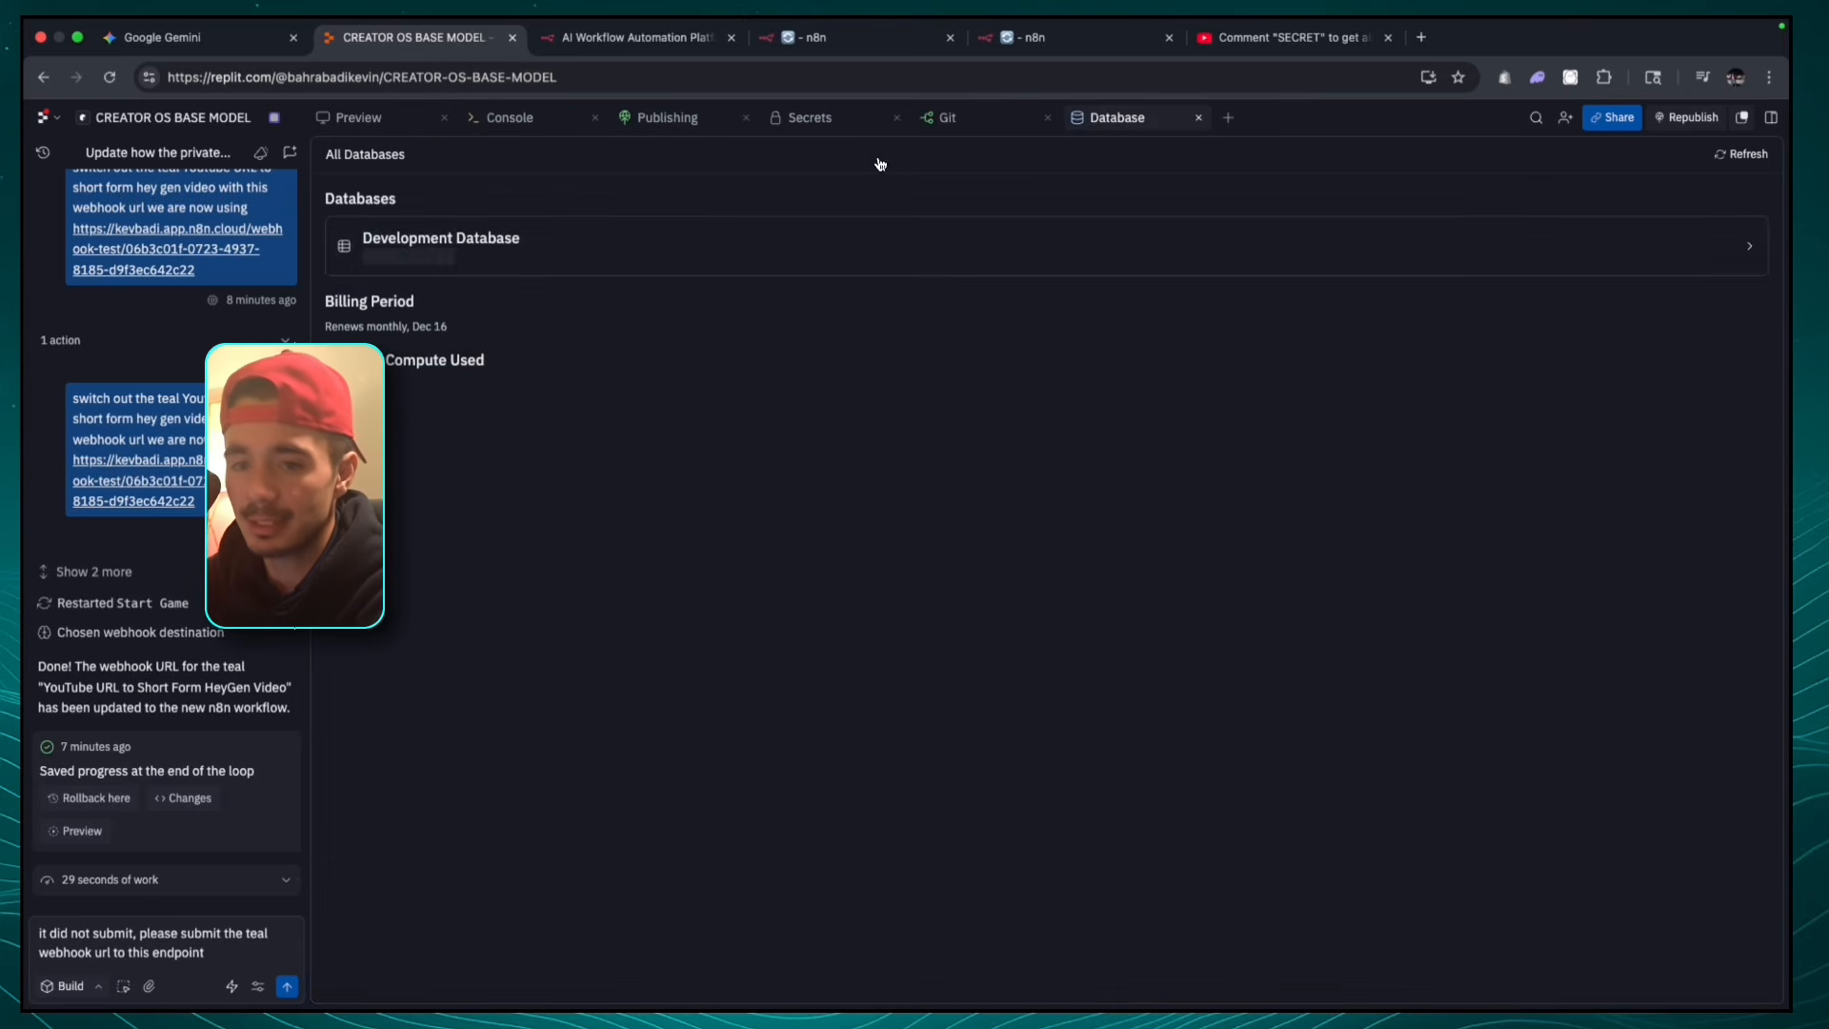
click(584, 236)
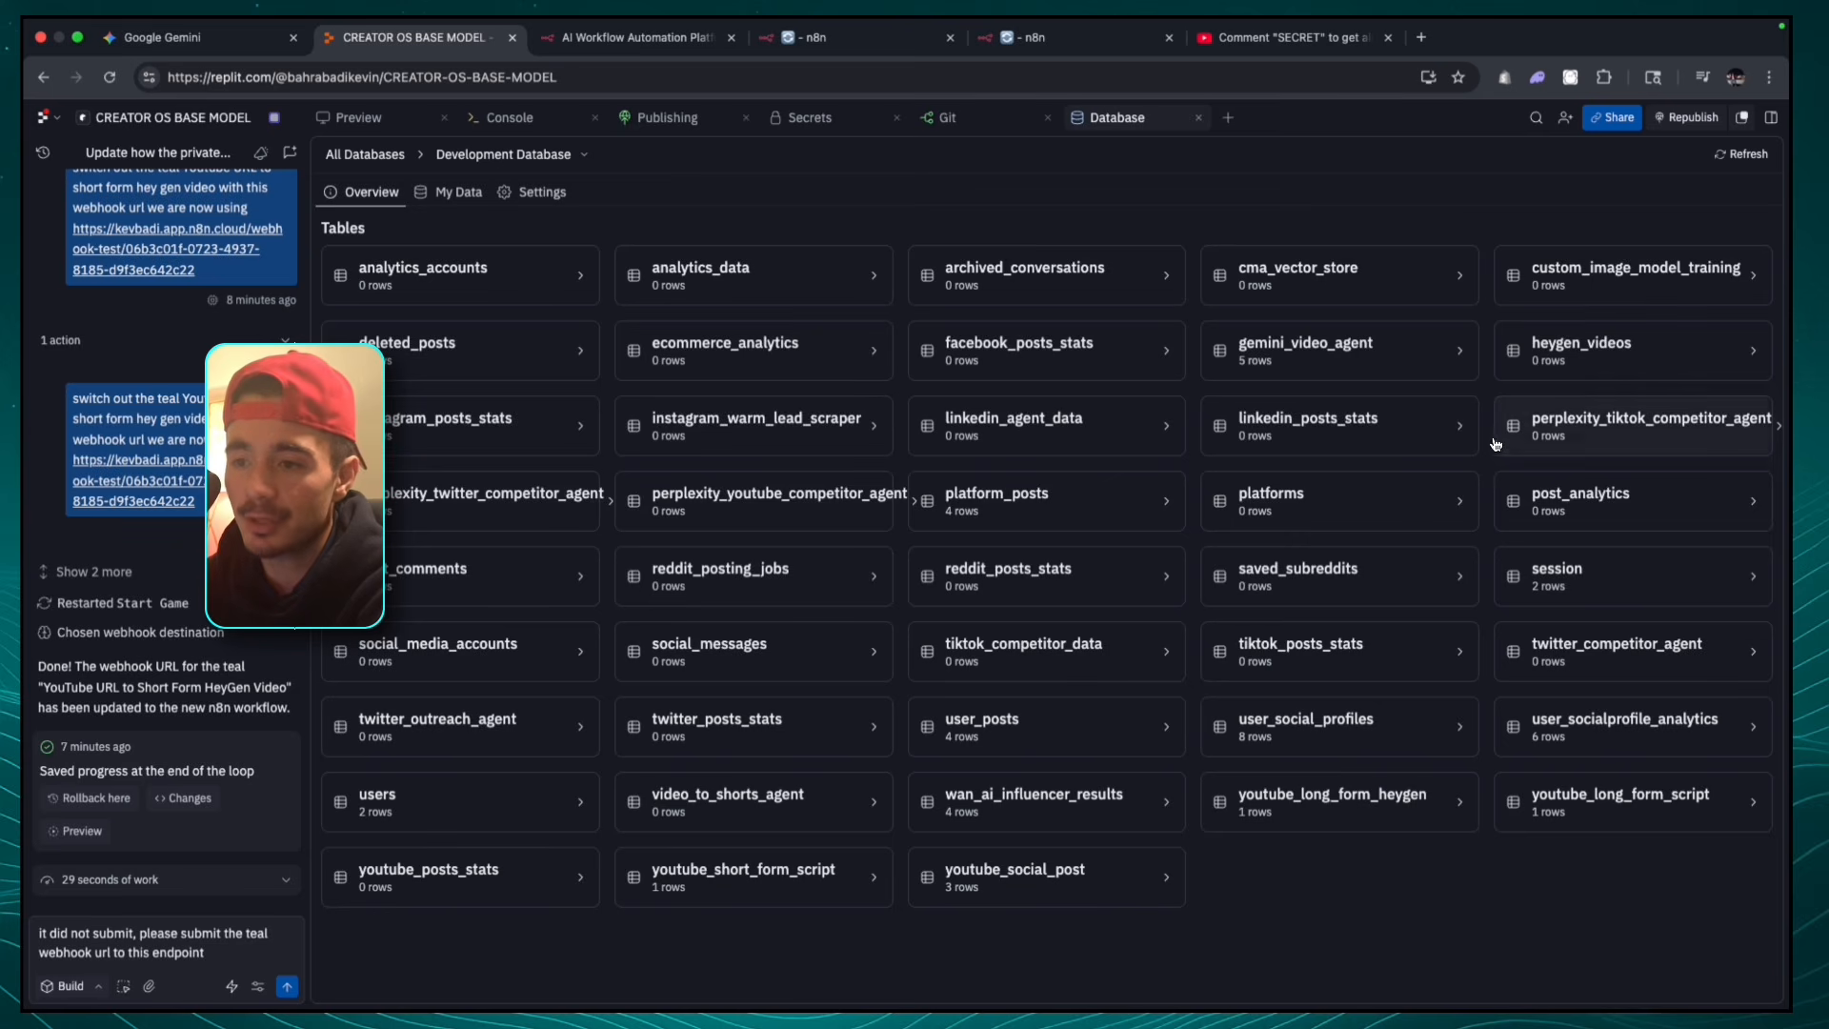
click(1322, 373)
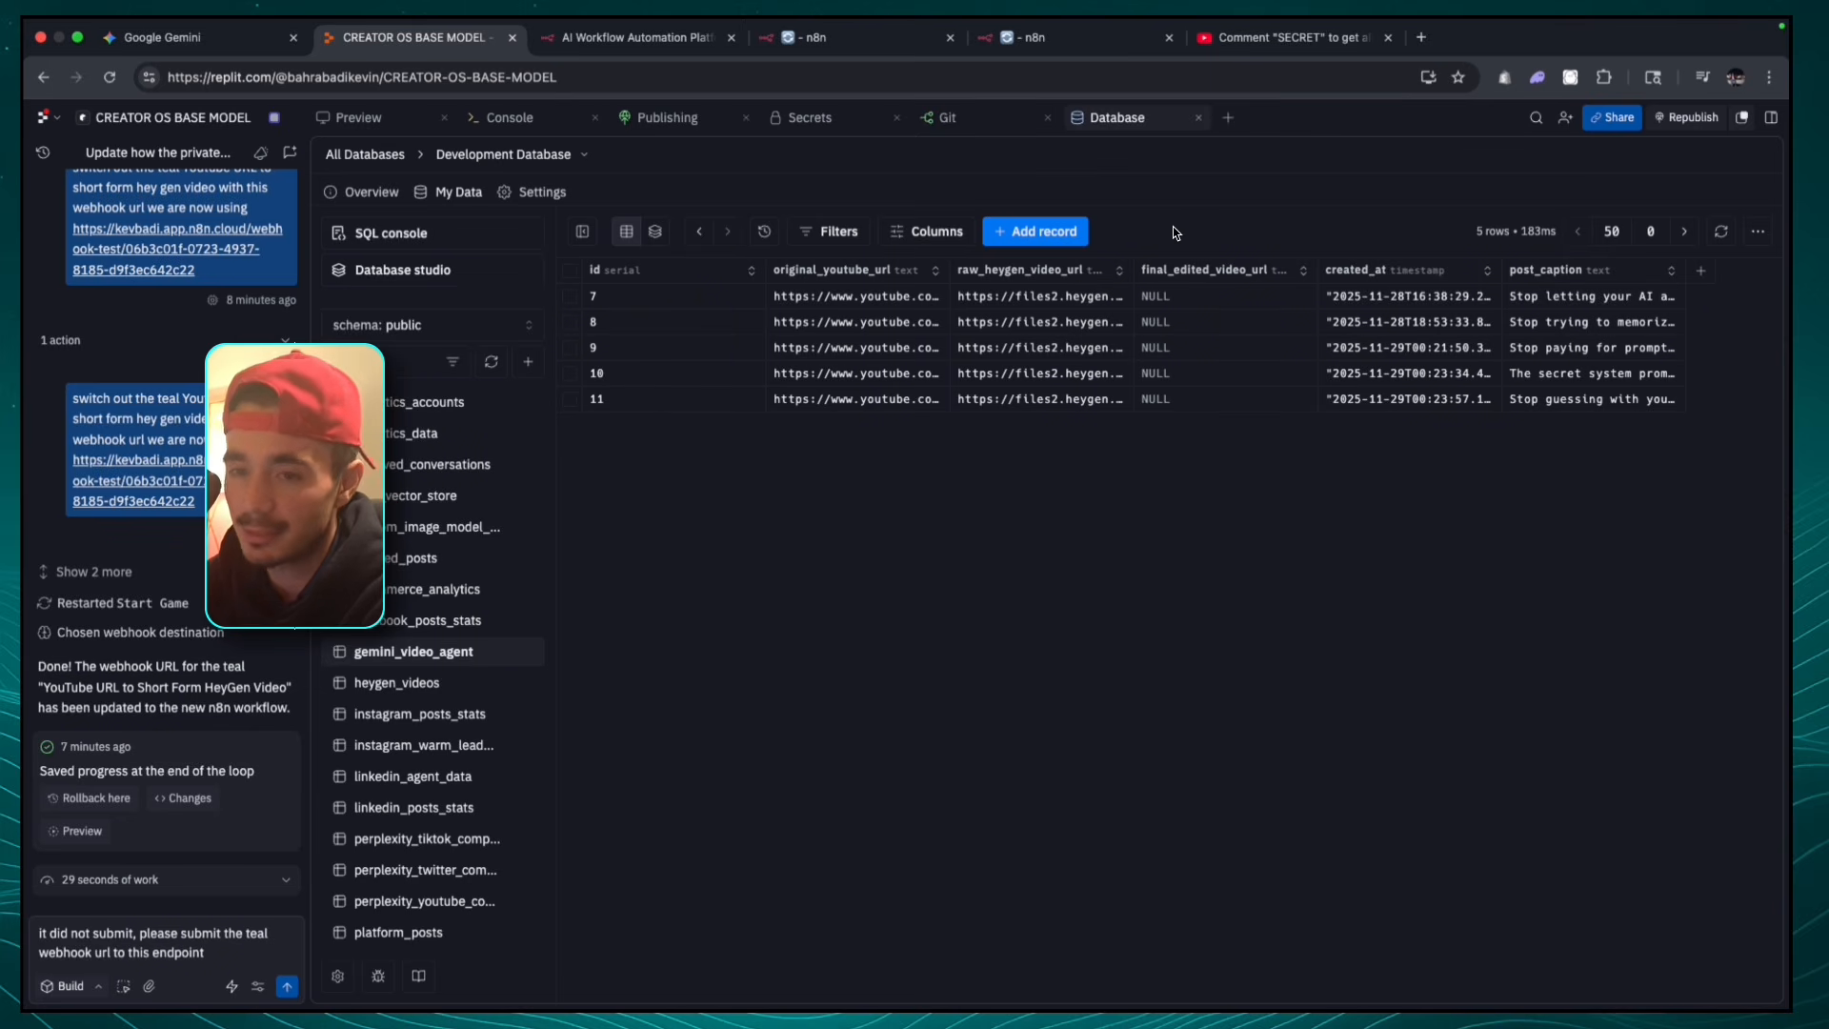
- Back in the n8n workflow, set the Insert rows in a table node to credential Postgres account 6 and table gemini_video_agent
click(829, 54)
scroll(1481, 544, down, 2)
scroll(1482, 540, right, 3)
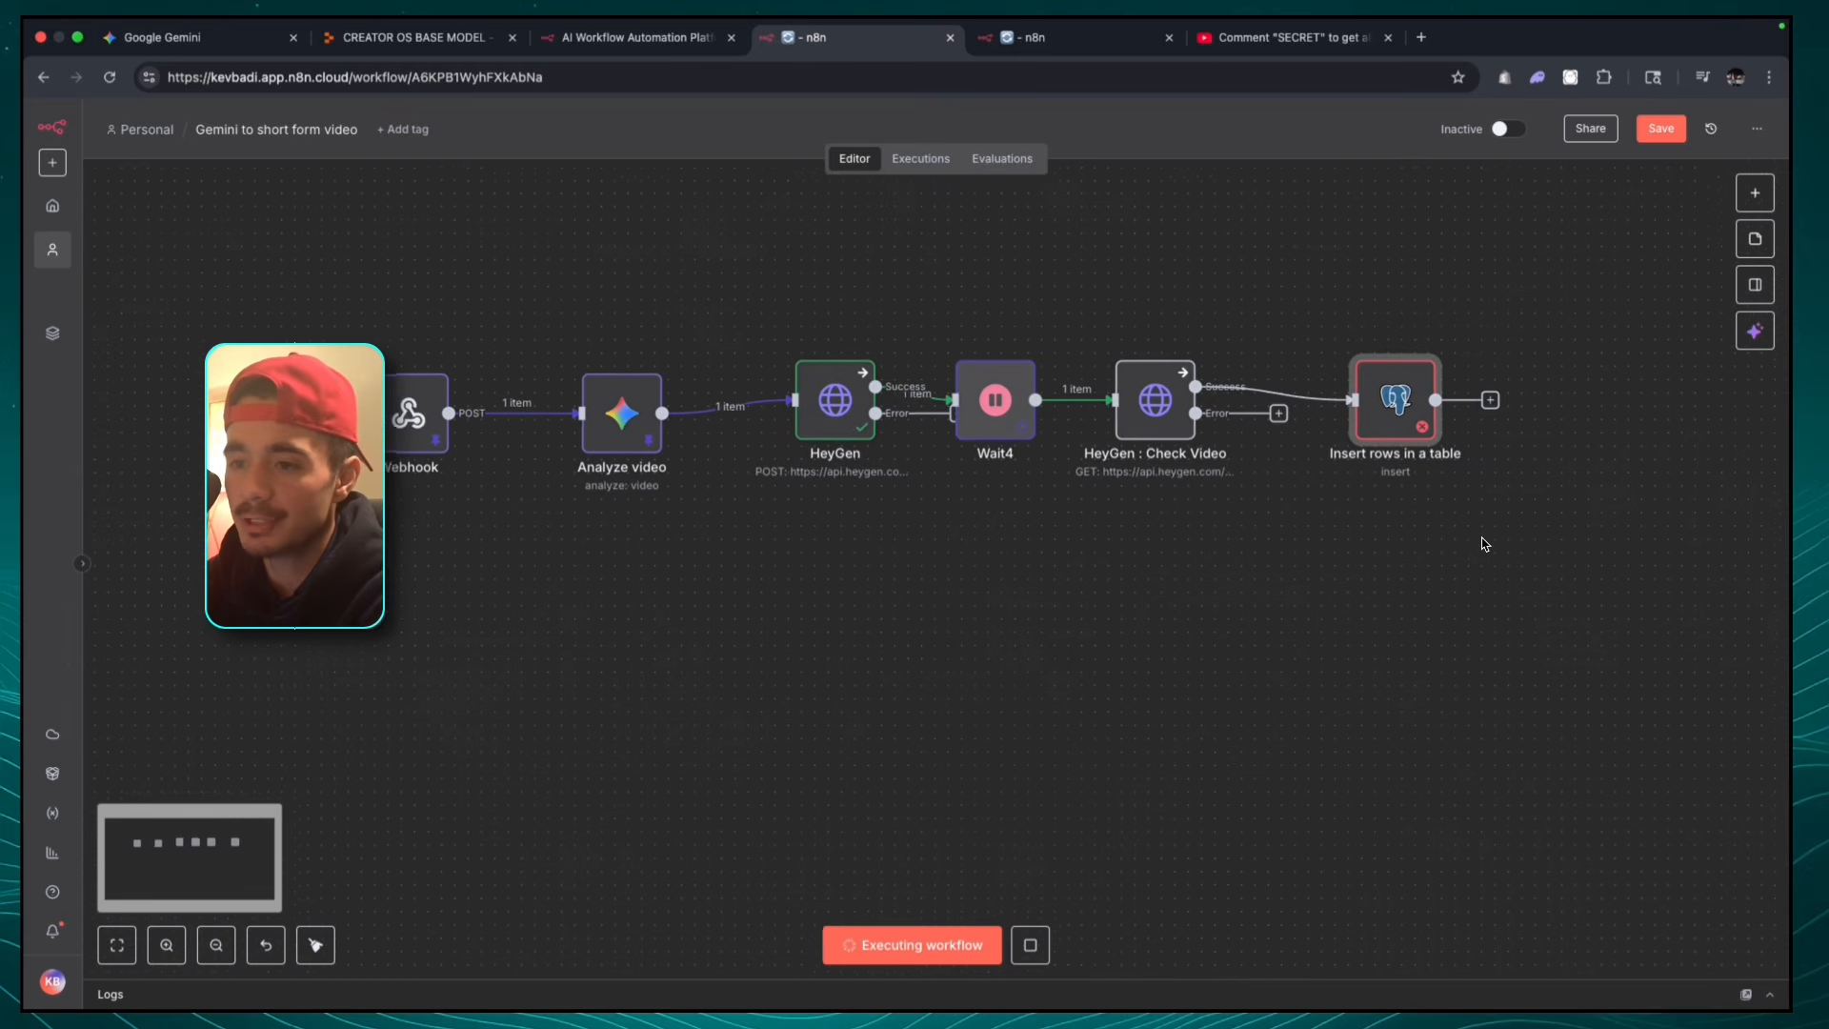
double_click(1385, 414)
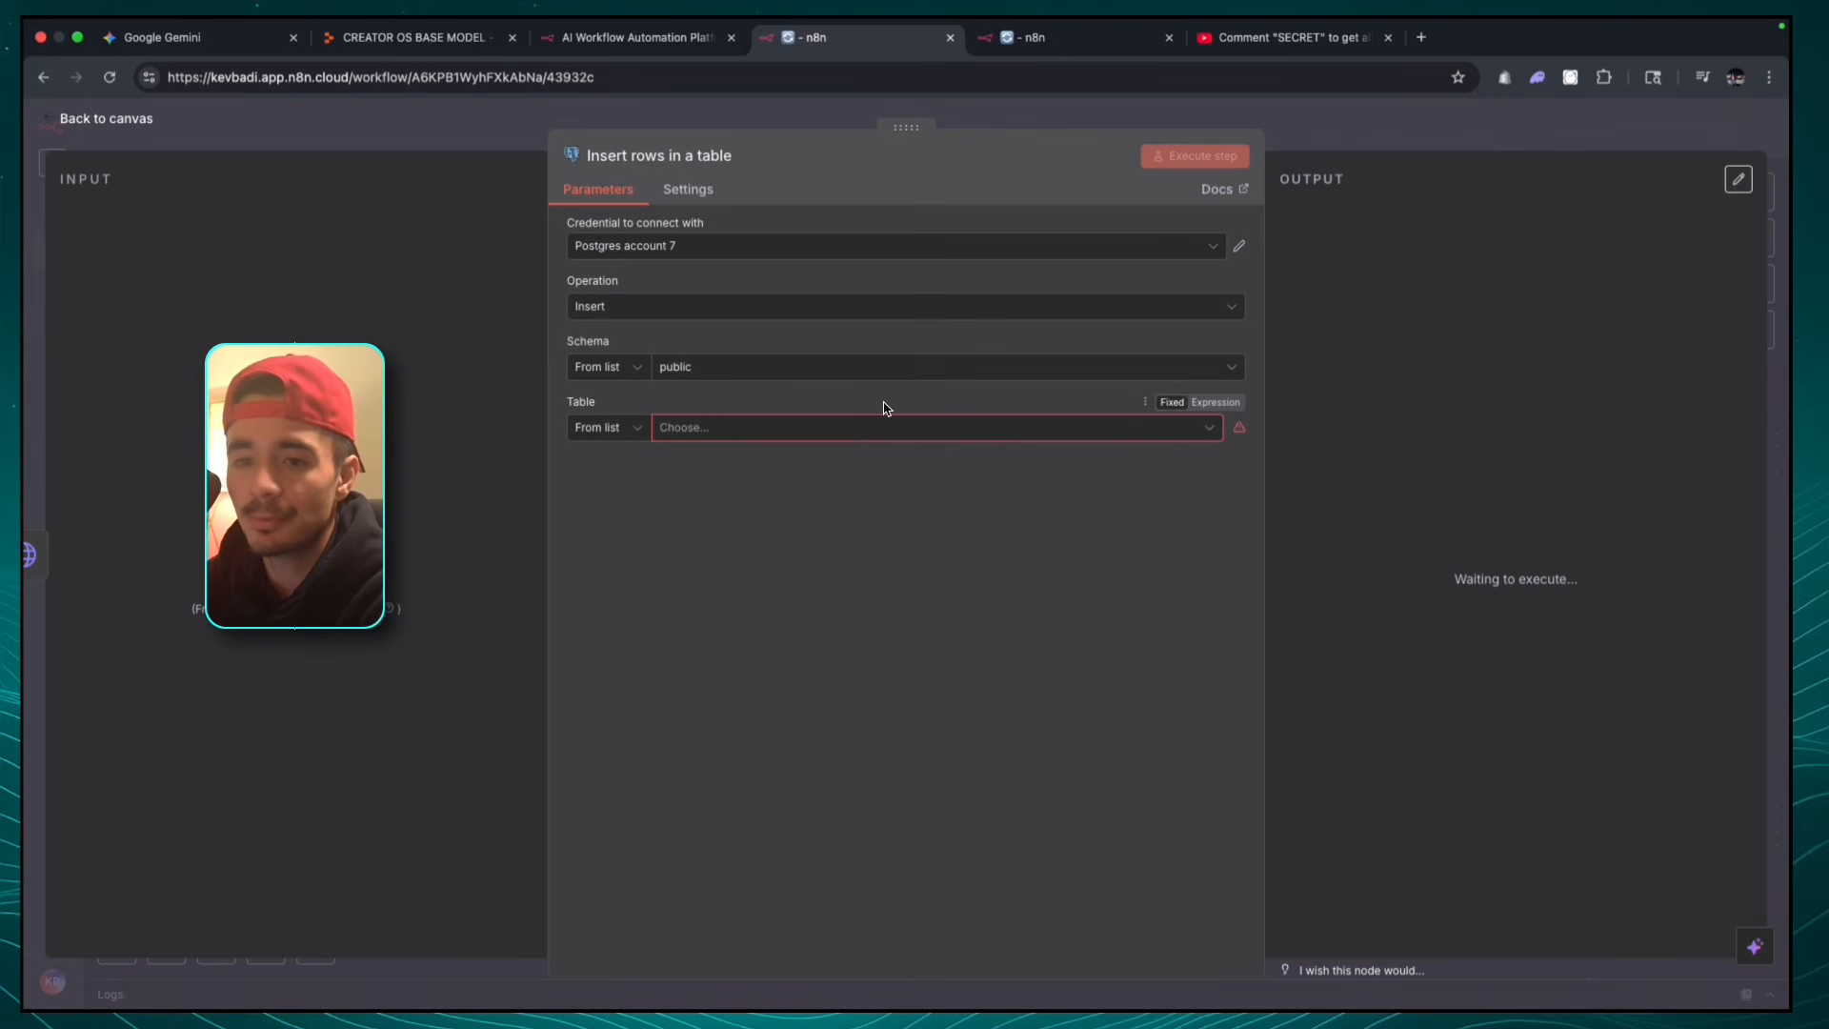
click(777, 428)
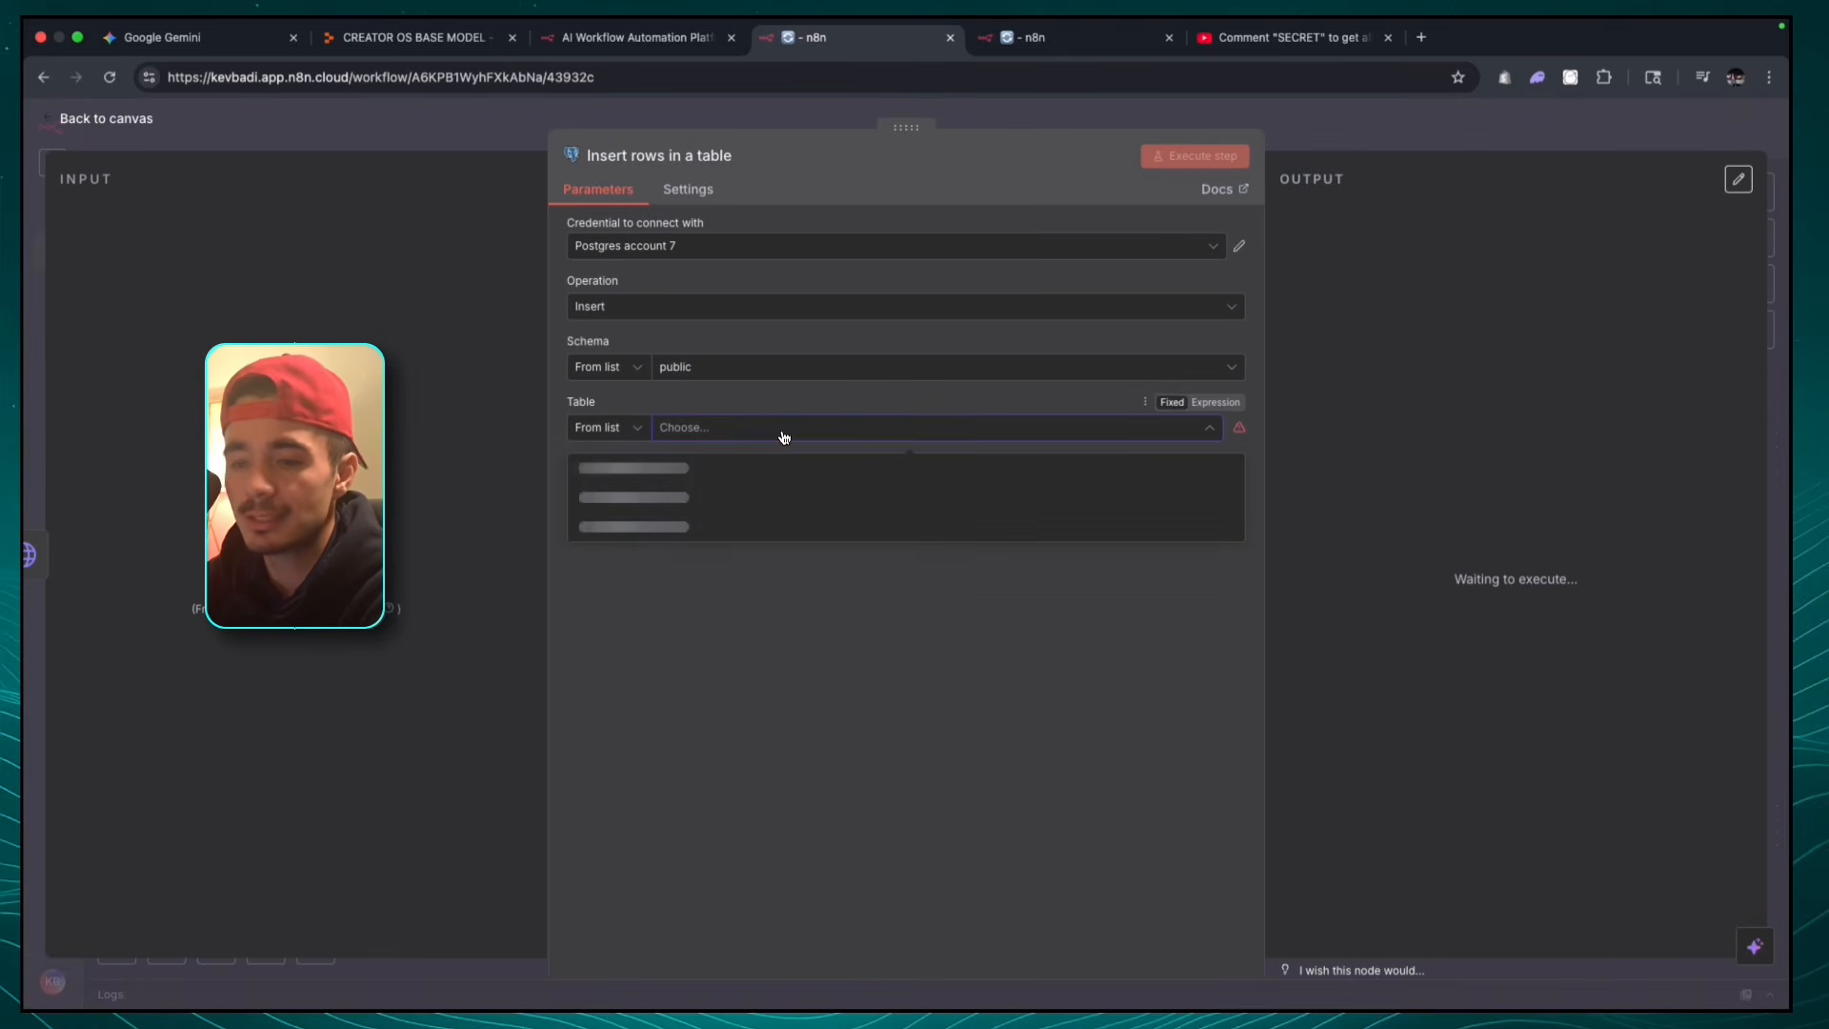
scroll(757, 633, down, 5)
scroll(756, 633, down, 4)
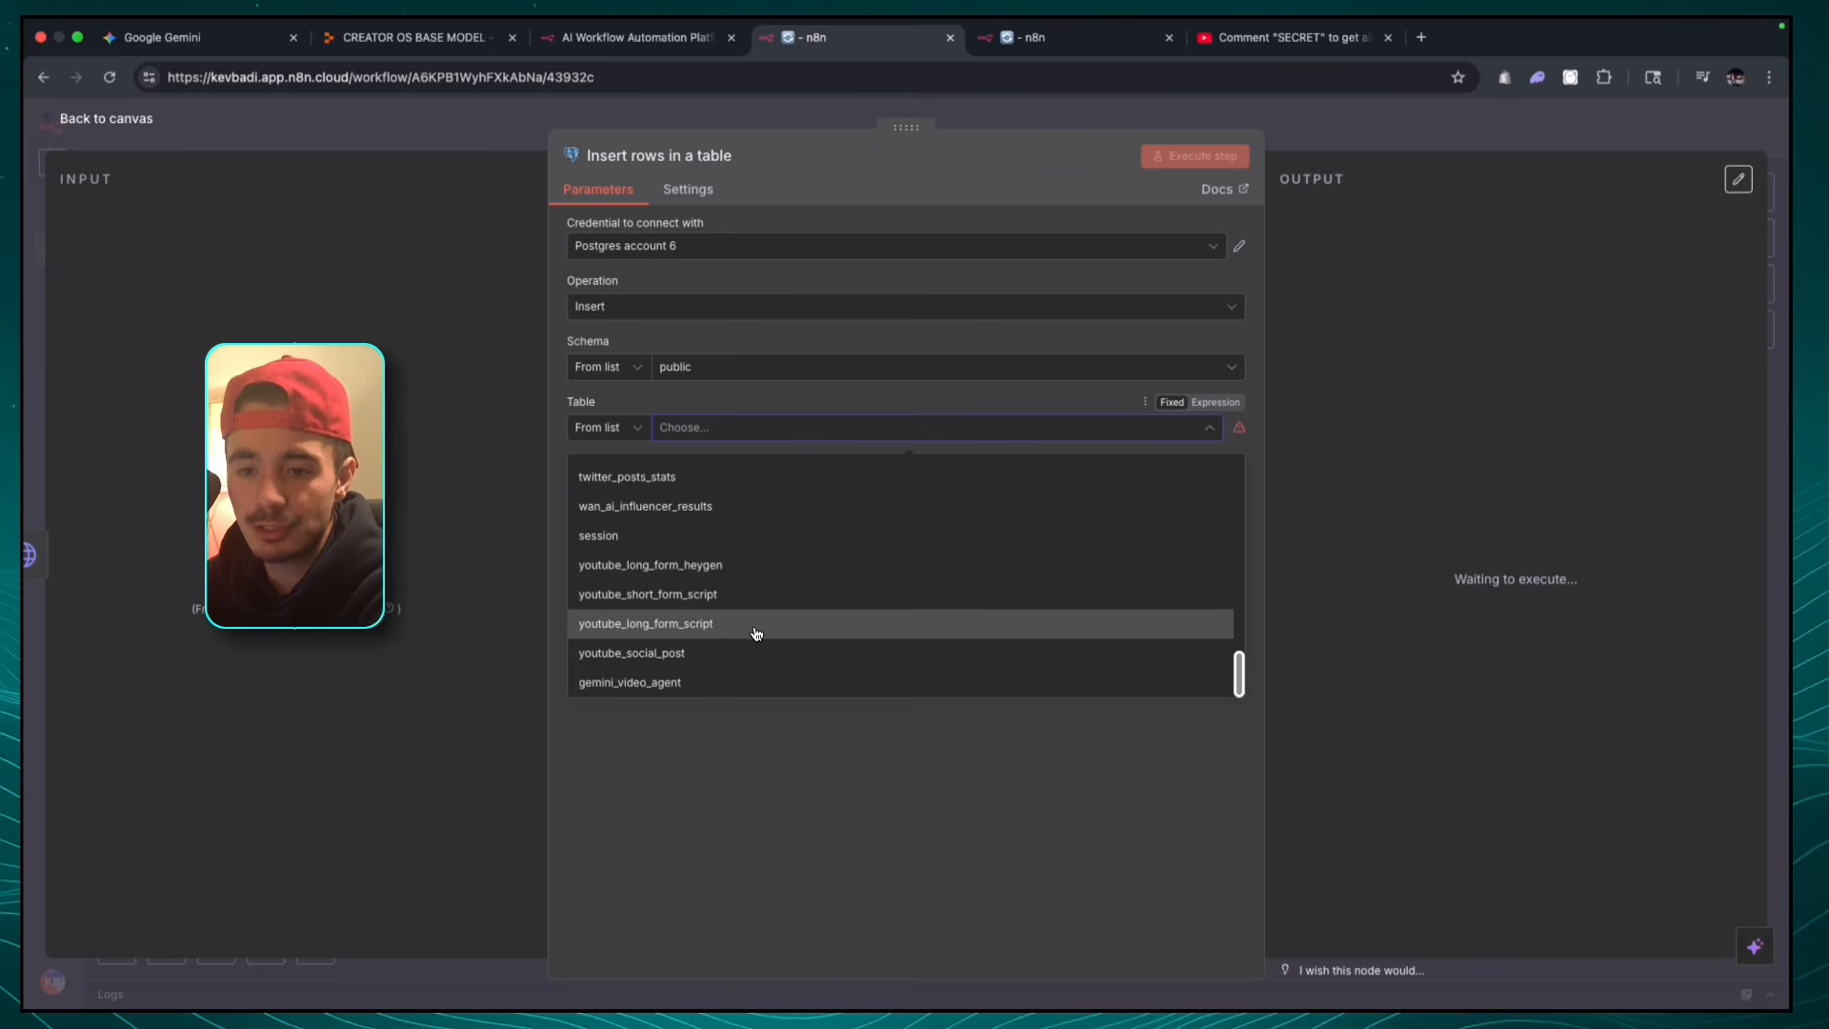
click(754, 683)
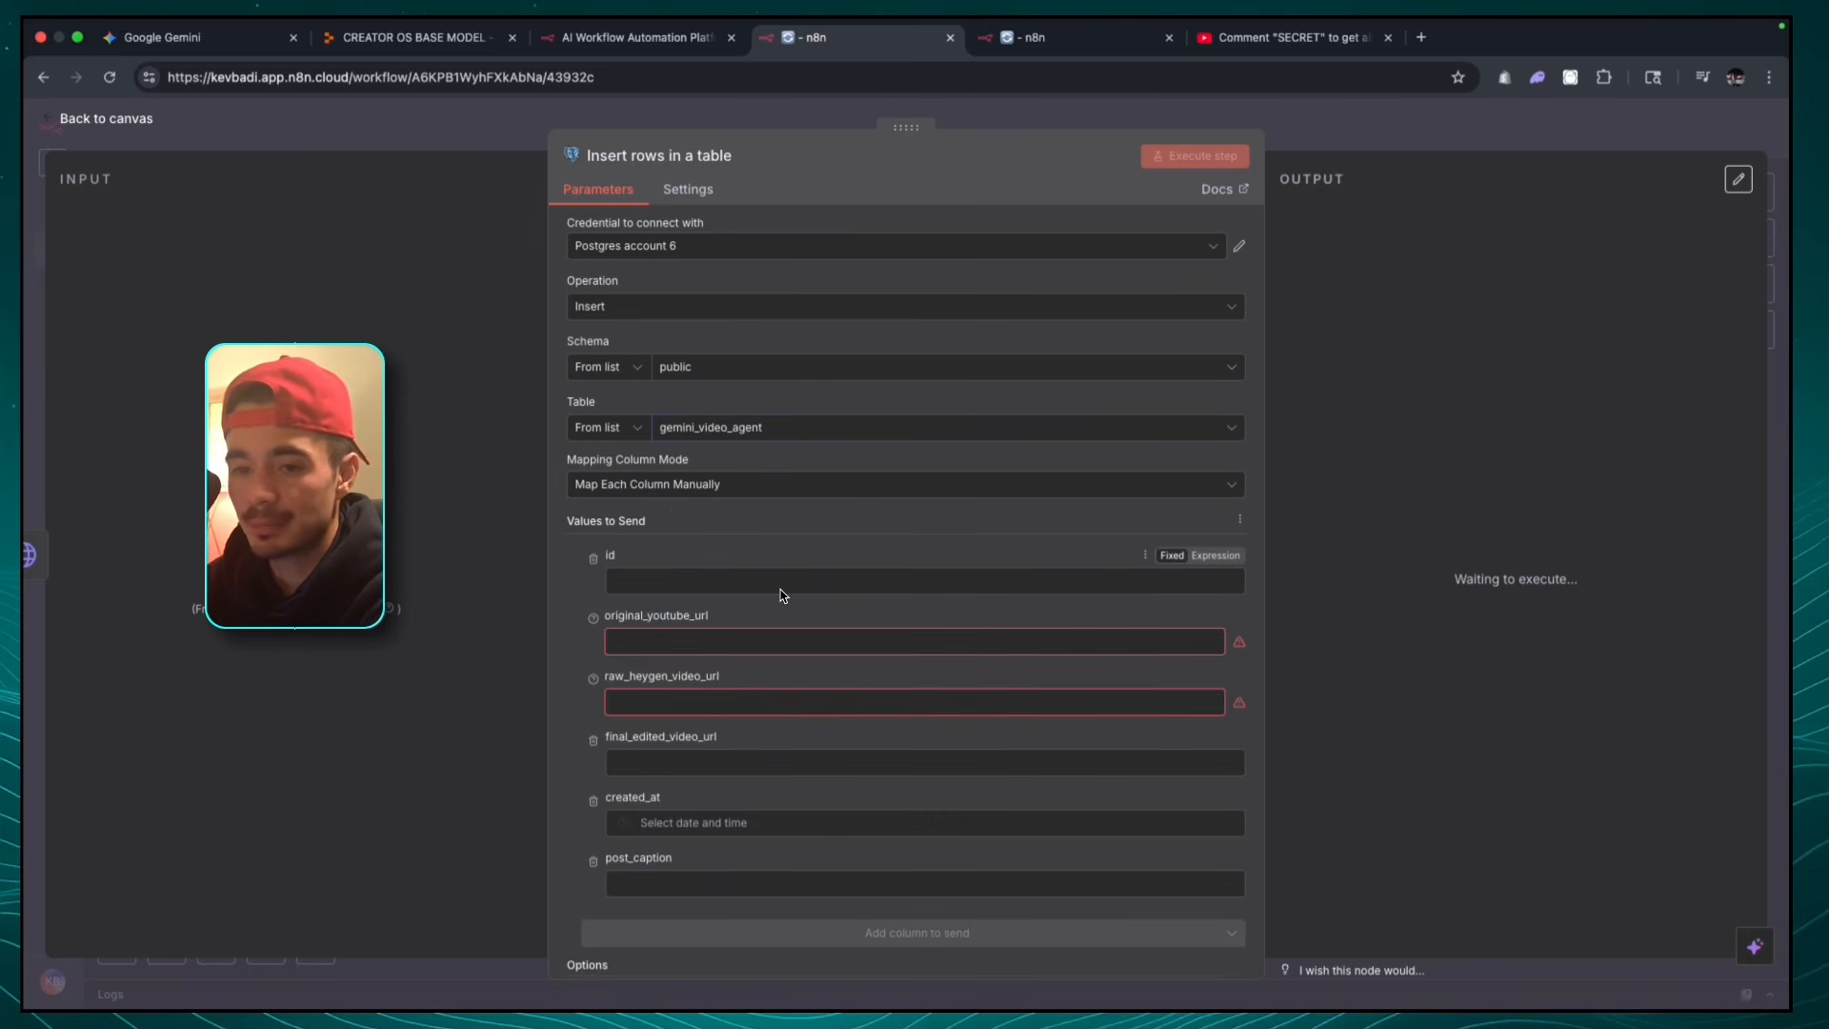
click(1367, 125)
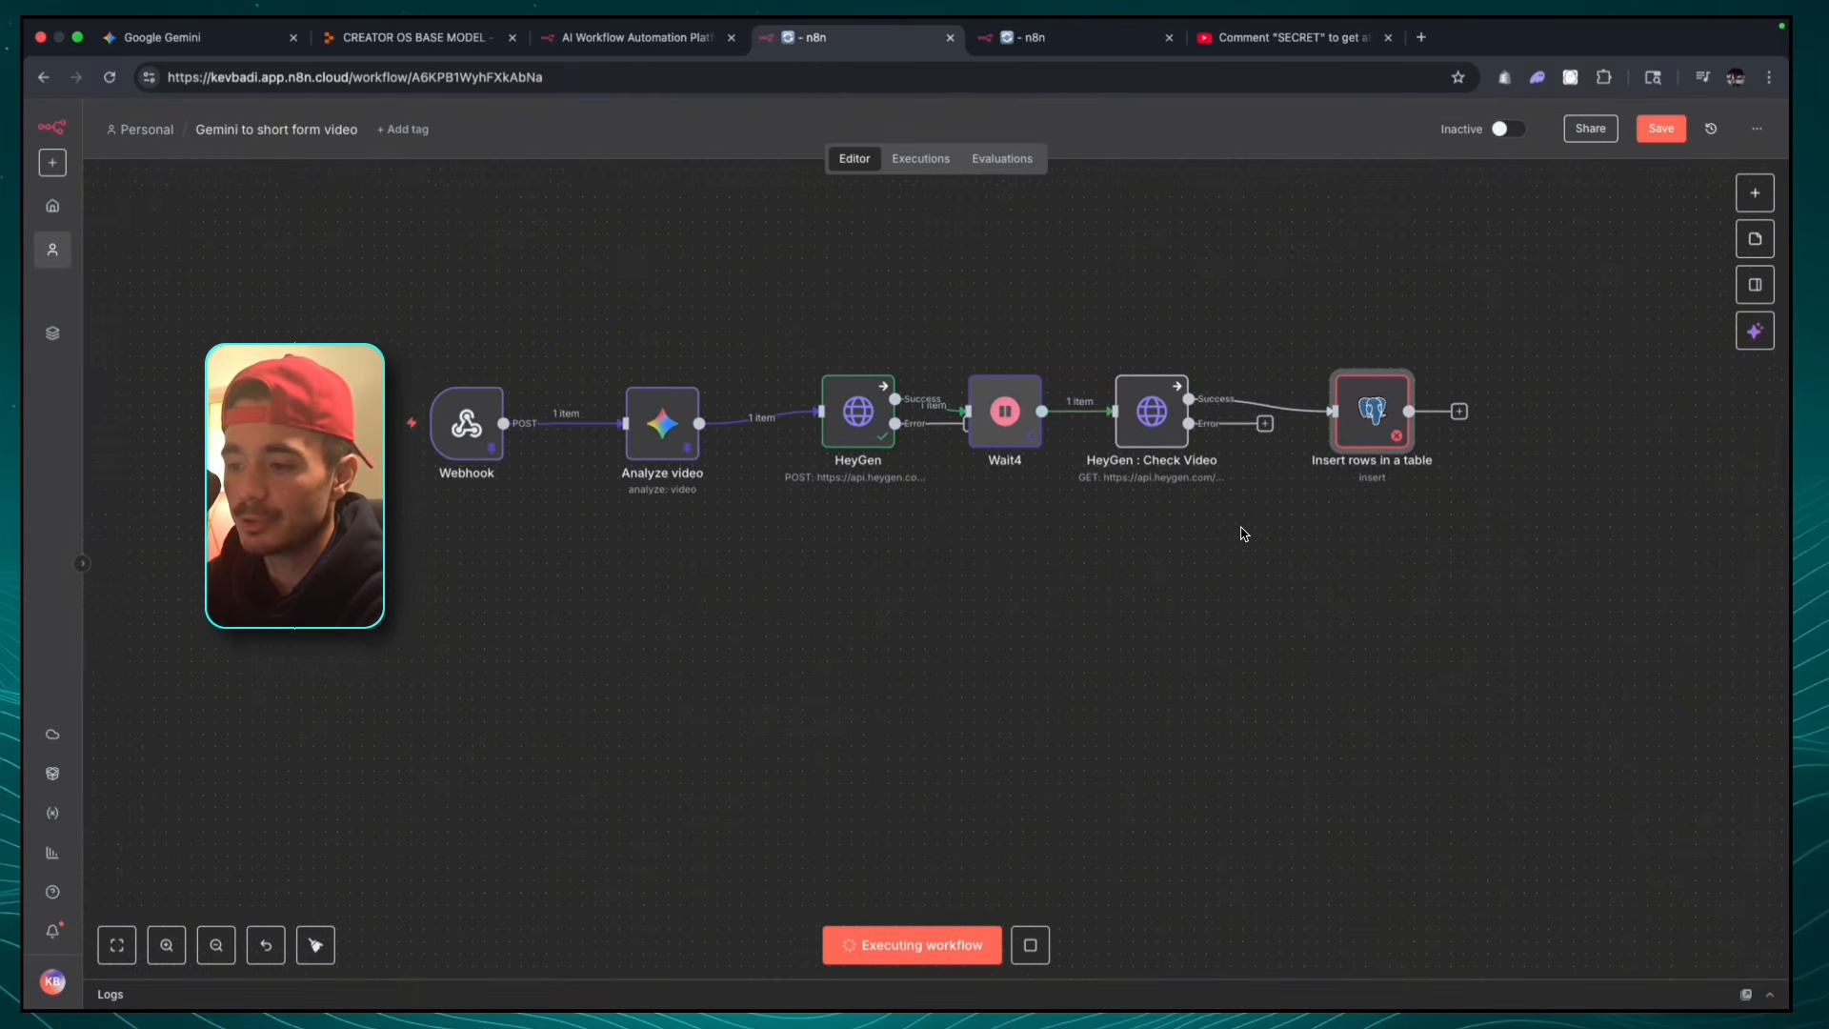
- Save the Gemini to short form video workflow and follow its running execution on the canvas
scroll(1242, 534, right, 1)
click(1661, 138)
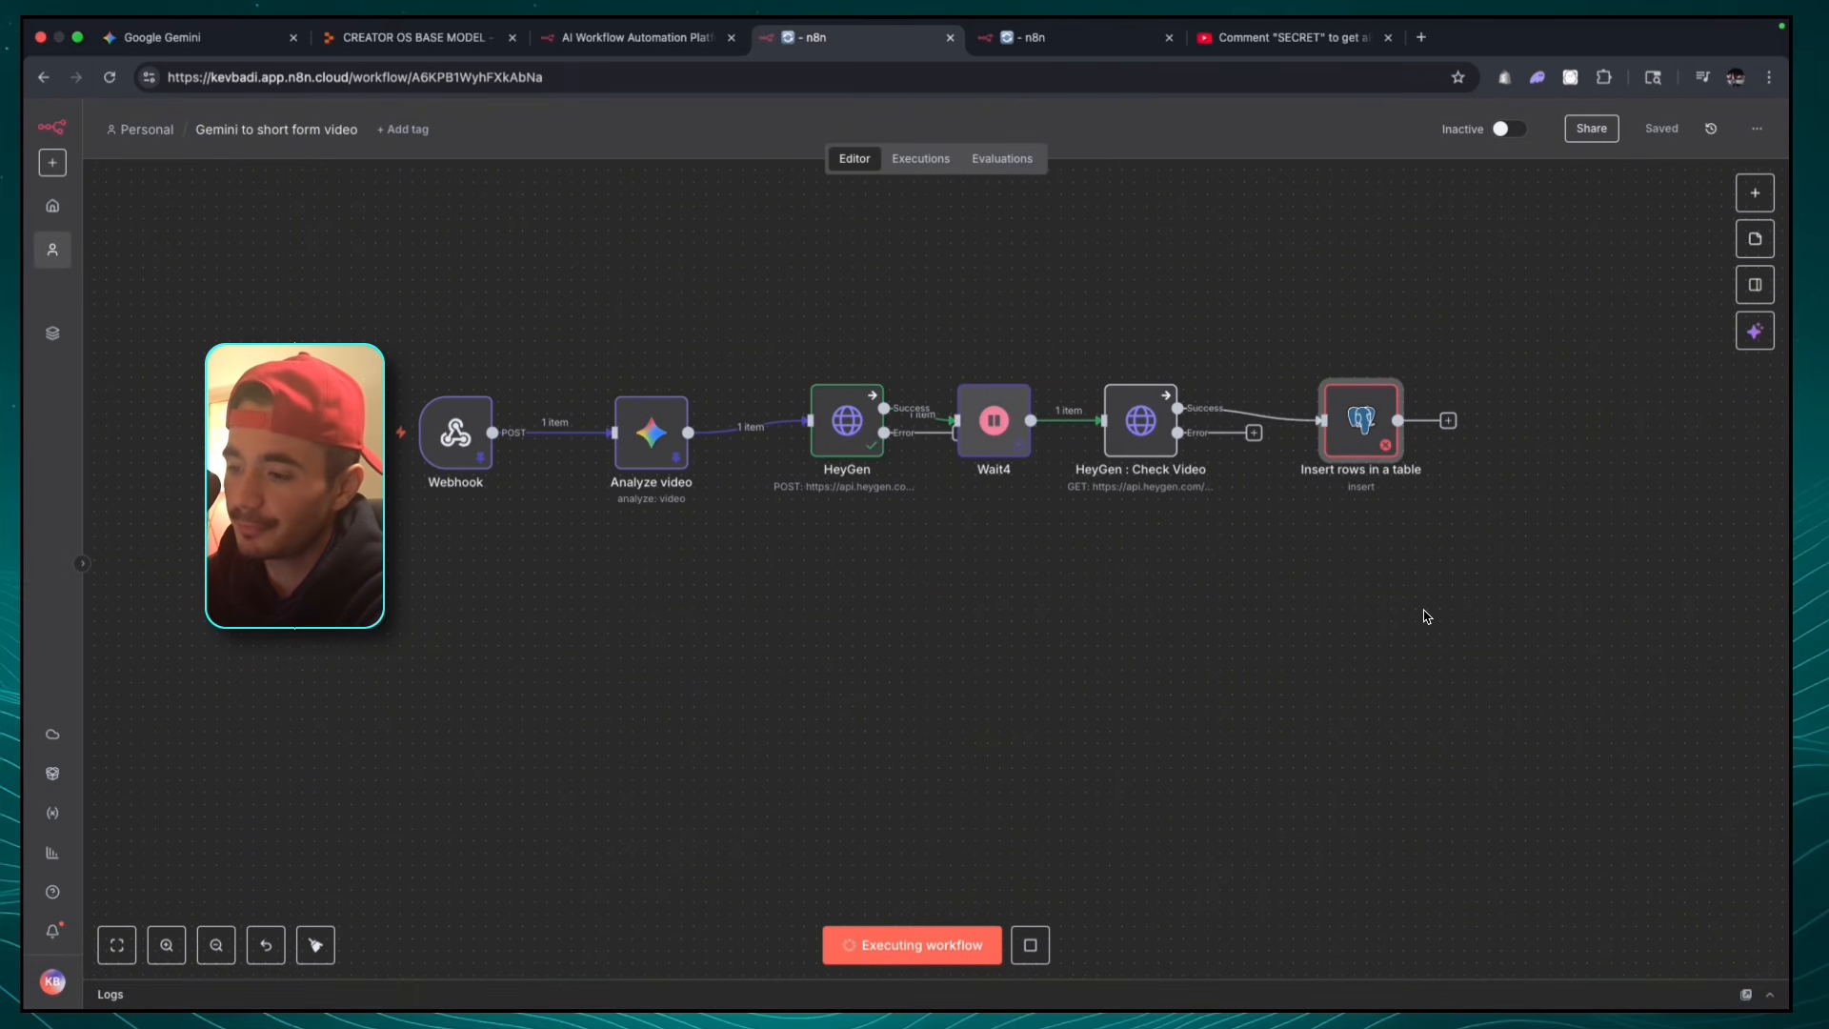
scroll(1426, 616, up, 2)
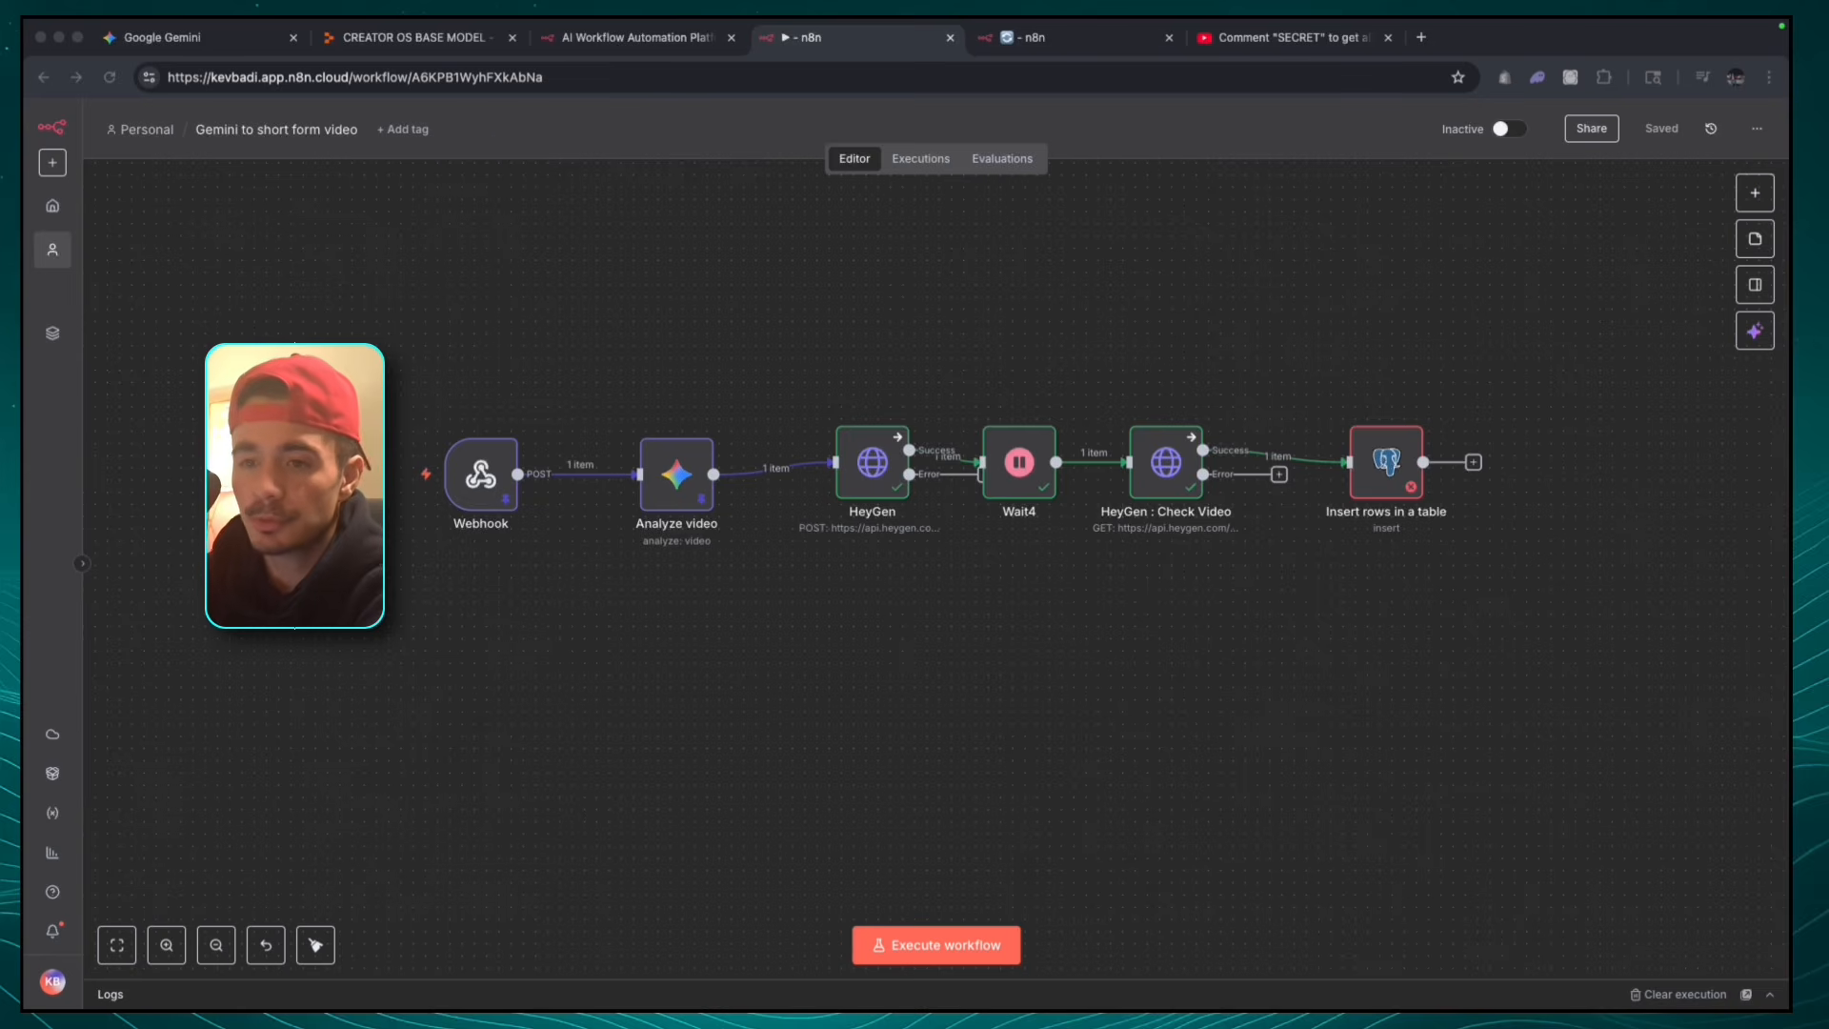
- Open the HeyGen : Check Video node and copy the video_url value from its success output
scroll(935, 568, right, 1)
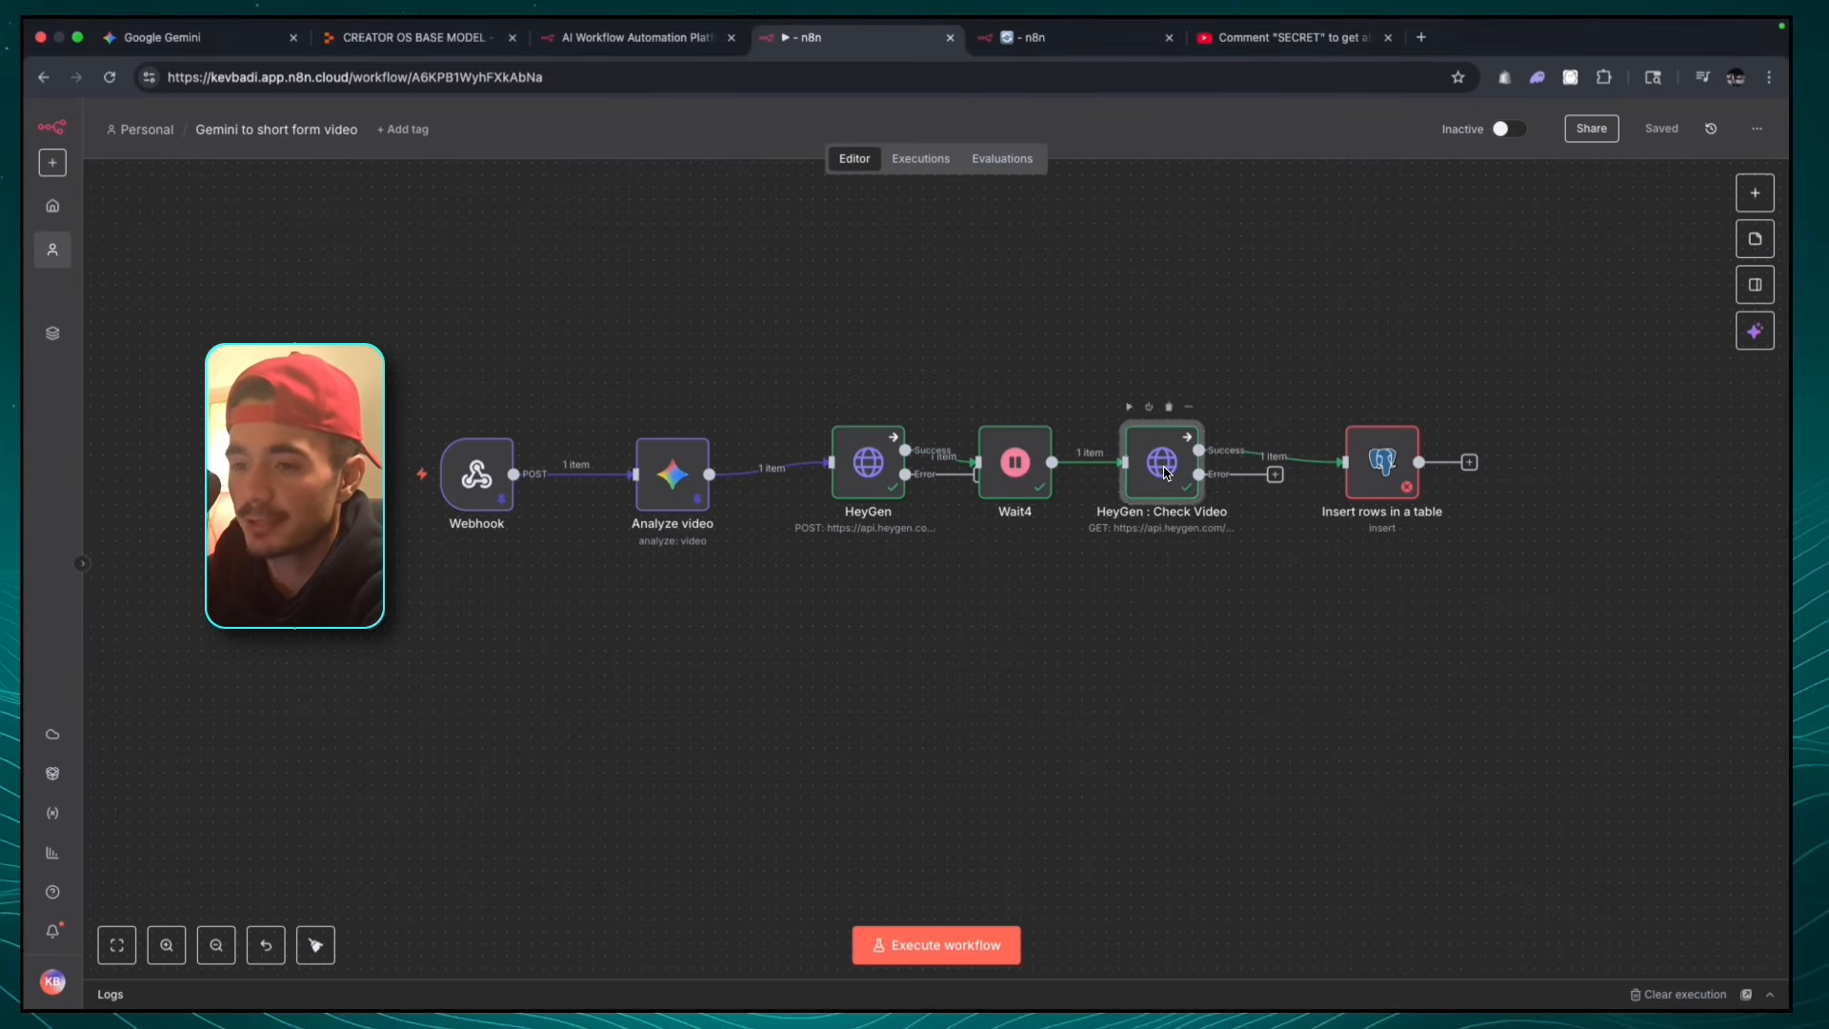
double_click(1163, 476)
scroll(1359, 457, down, 3)
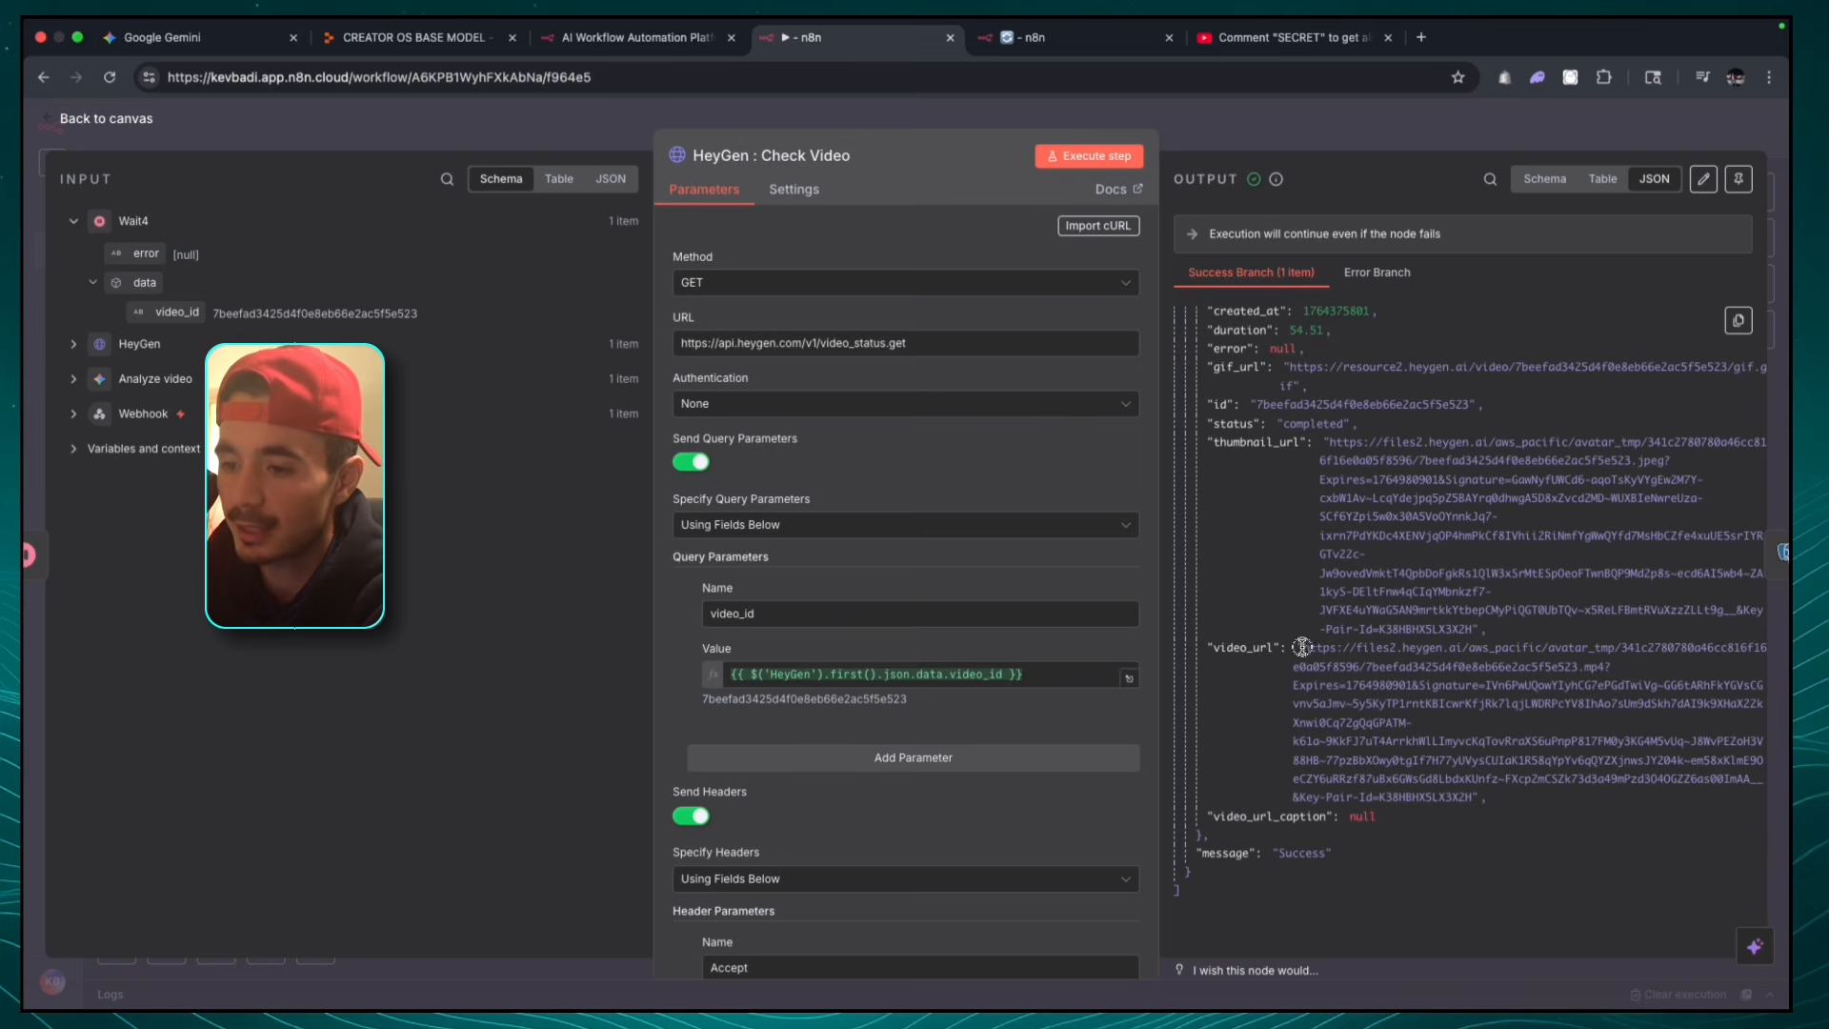
drag(1301, 647, 1474, 802)
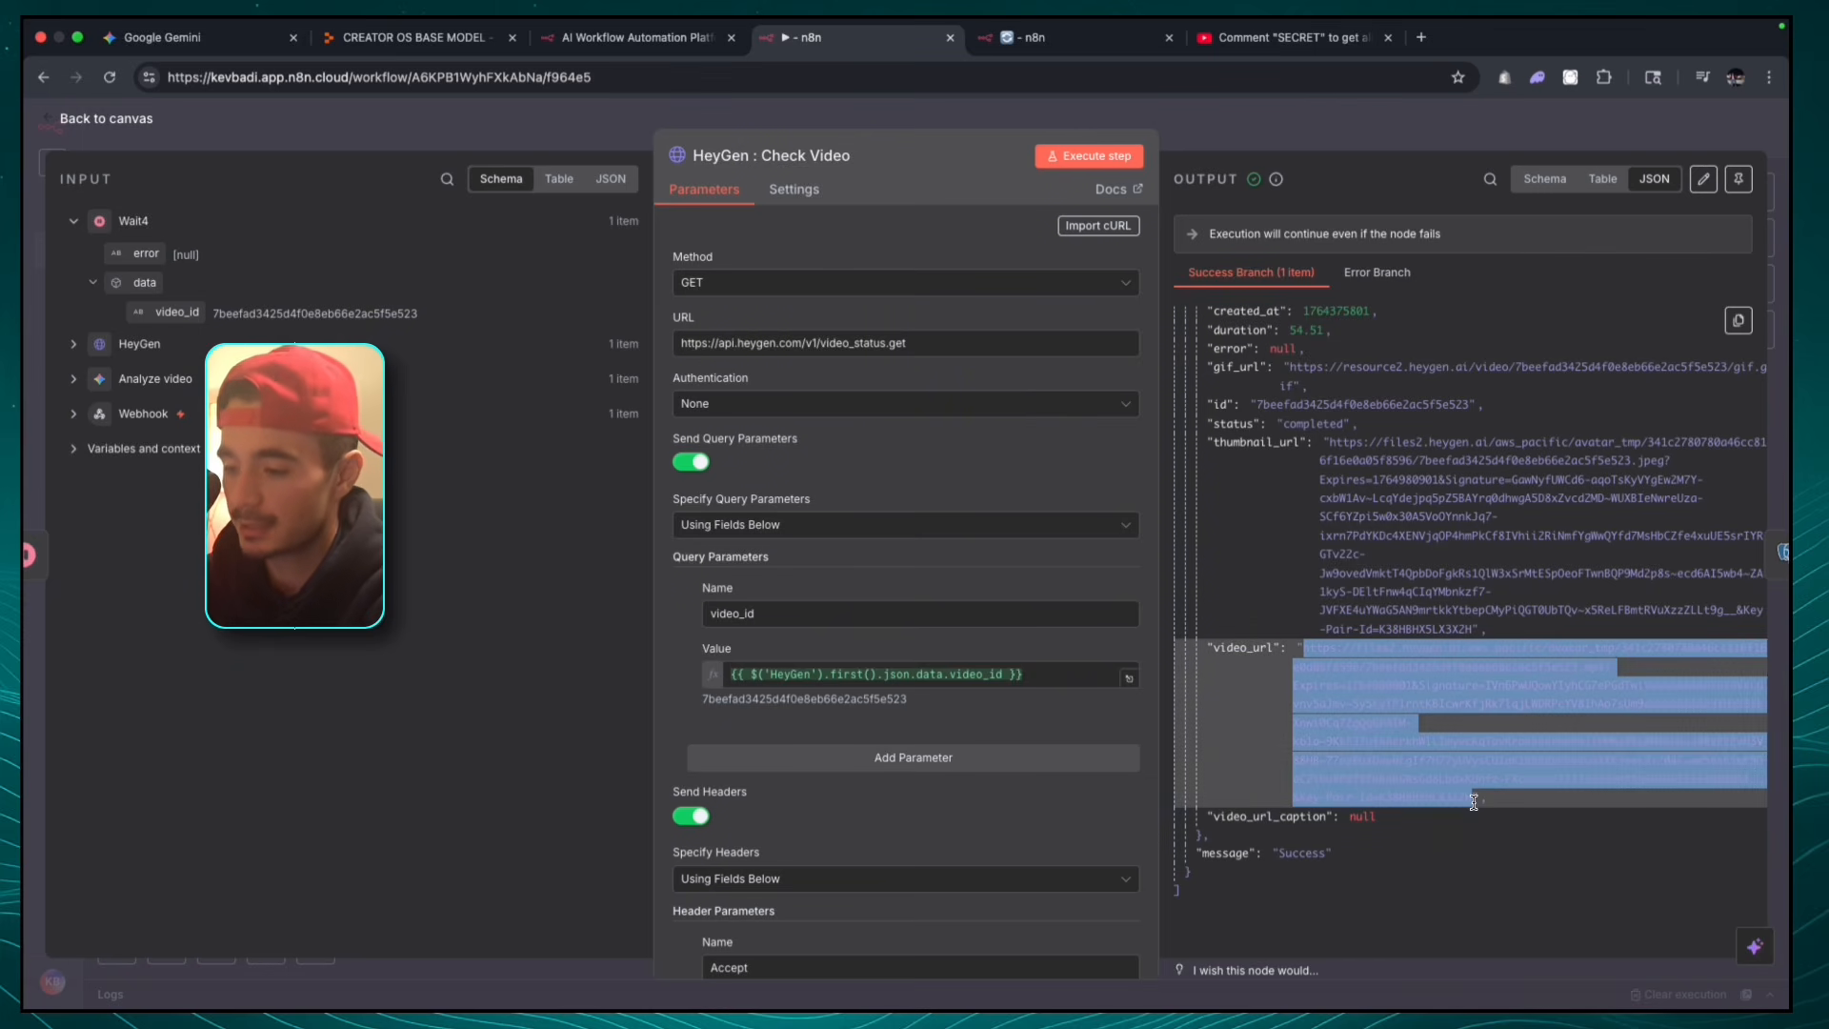
drag(1215, 648, 1475, 803)
click(1312, 634)
key(ctrl+c)
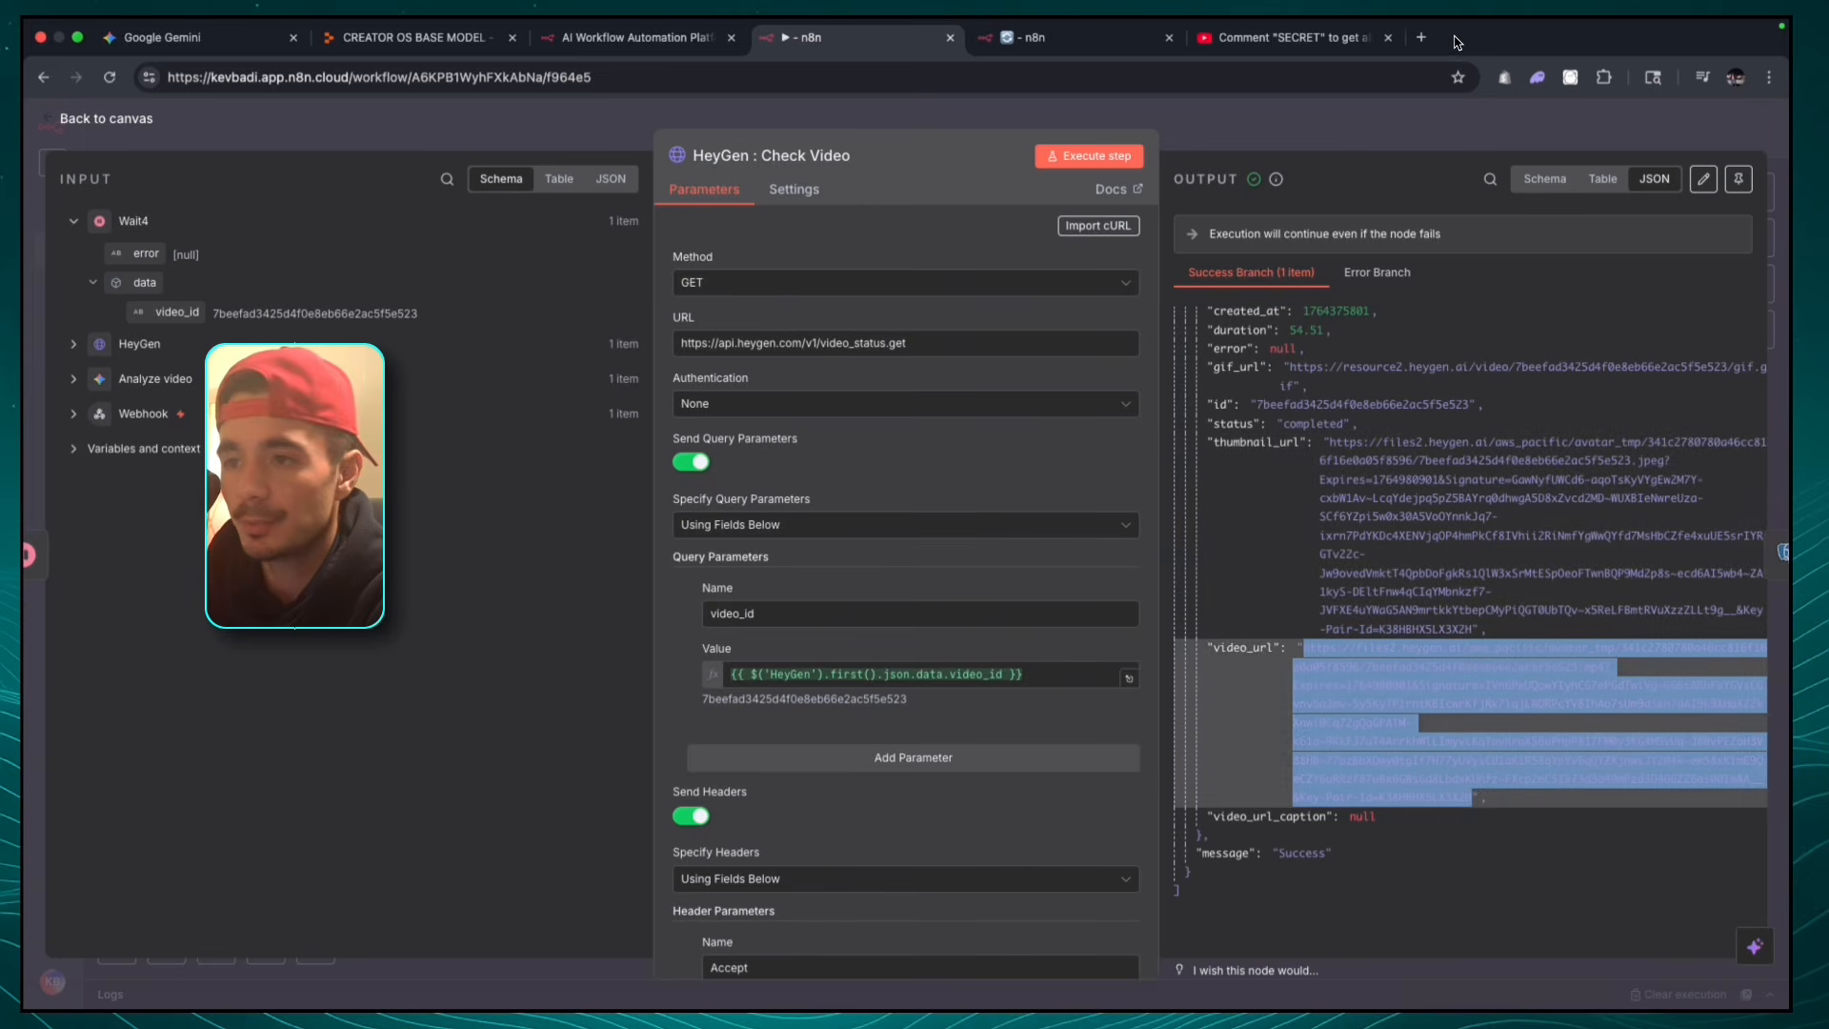
- Open the copied HeyGen video link in a new browser tab, watch part of the video, and close that tab
click(1421, 37)
key(ctrl+v)
key(Return)
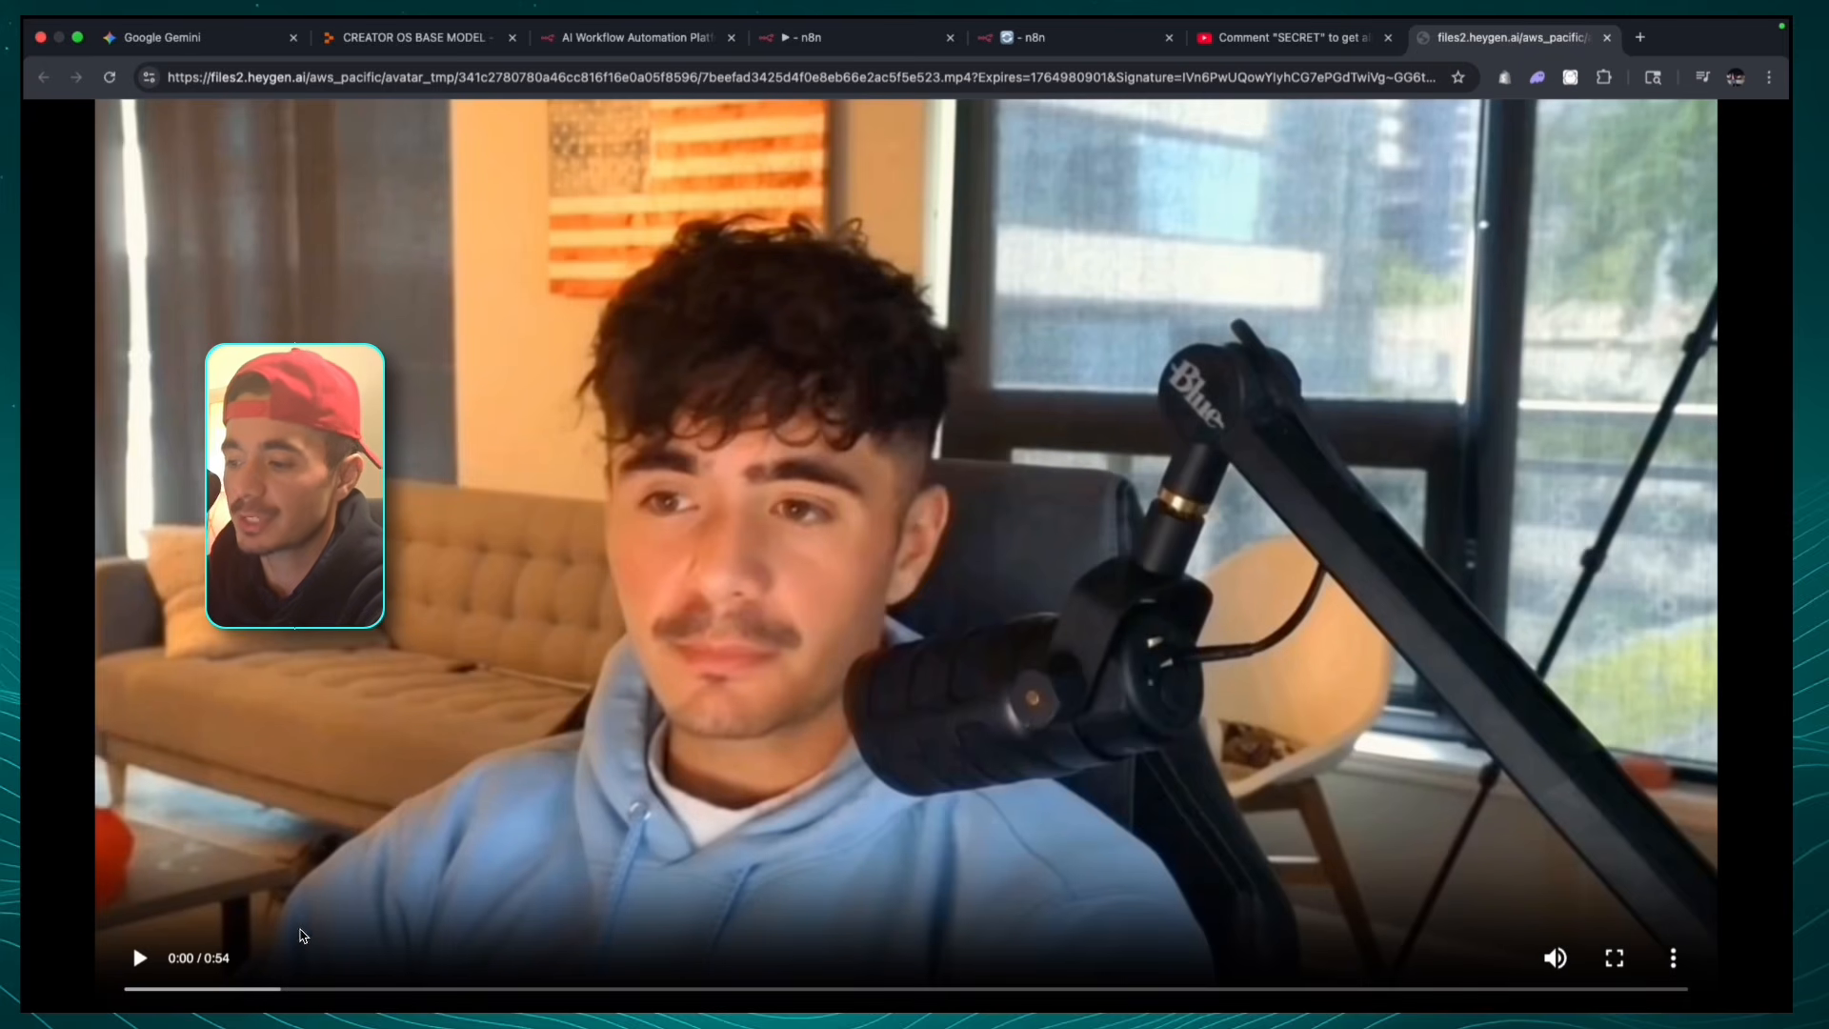
click(141, 960)
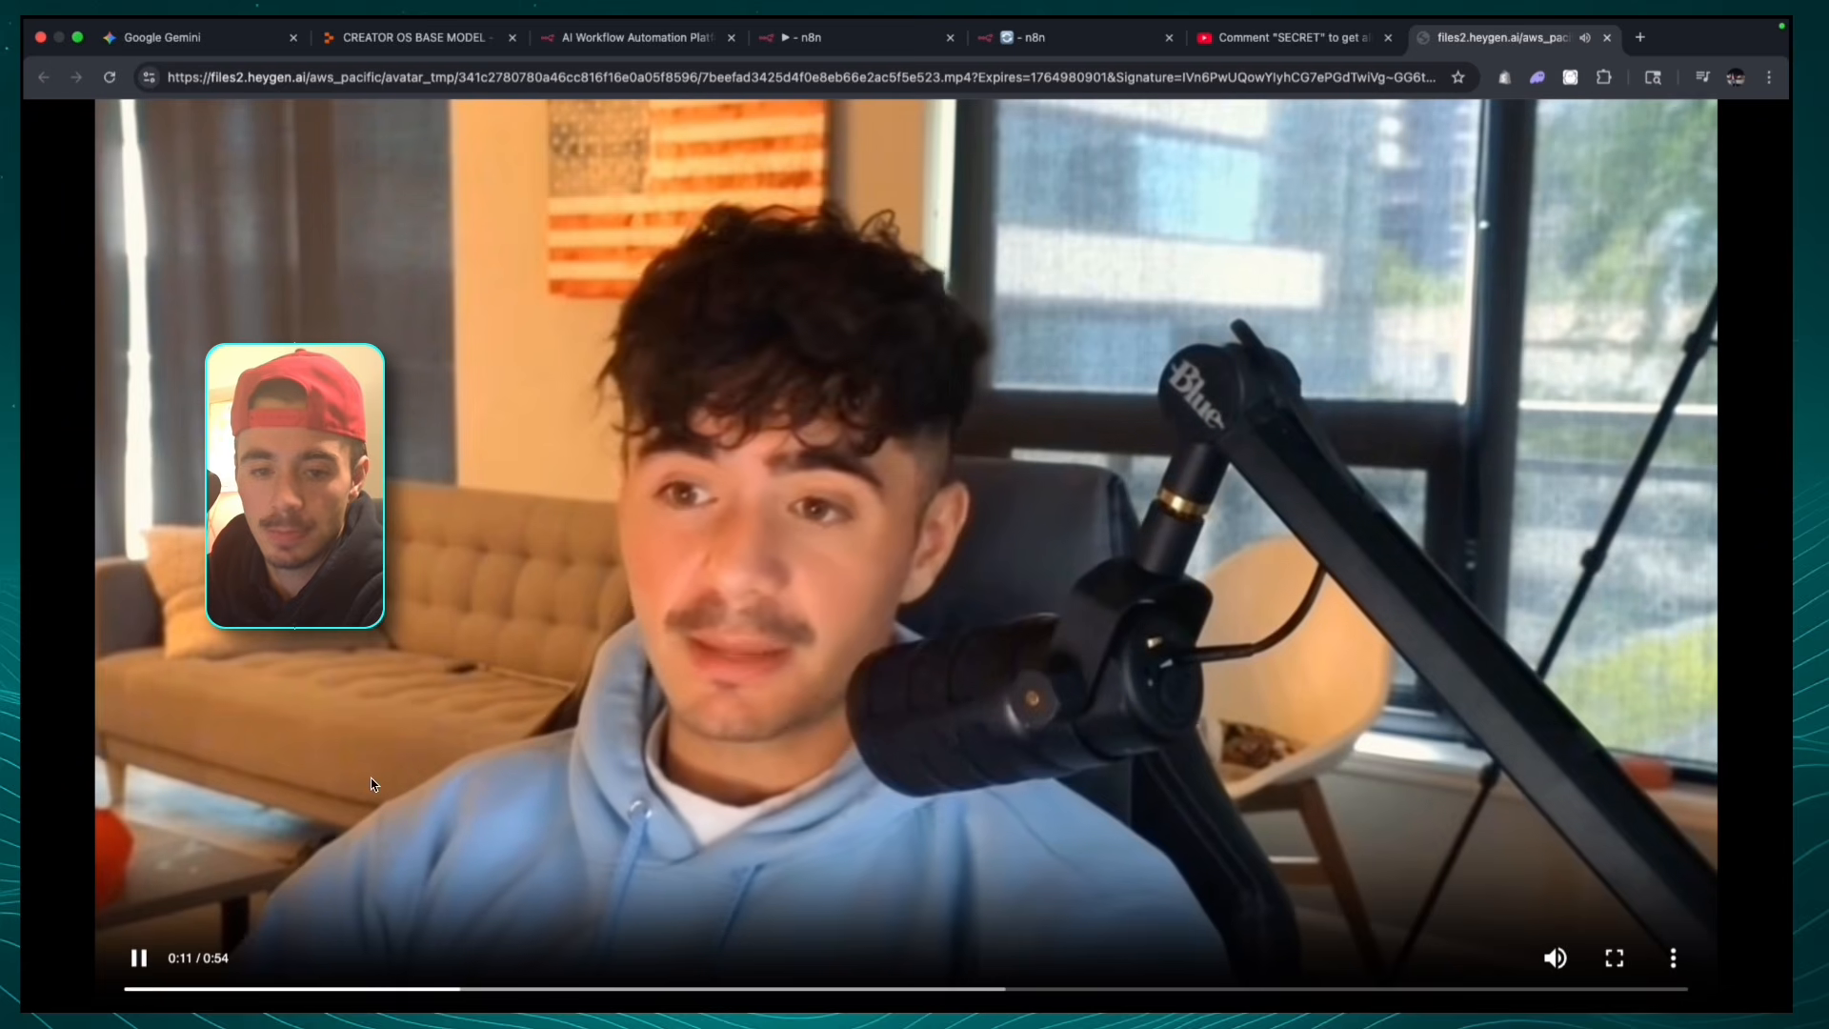
click(143, 956)
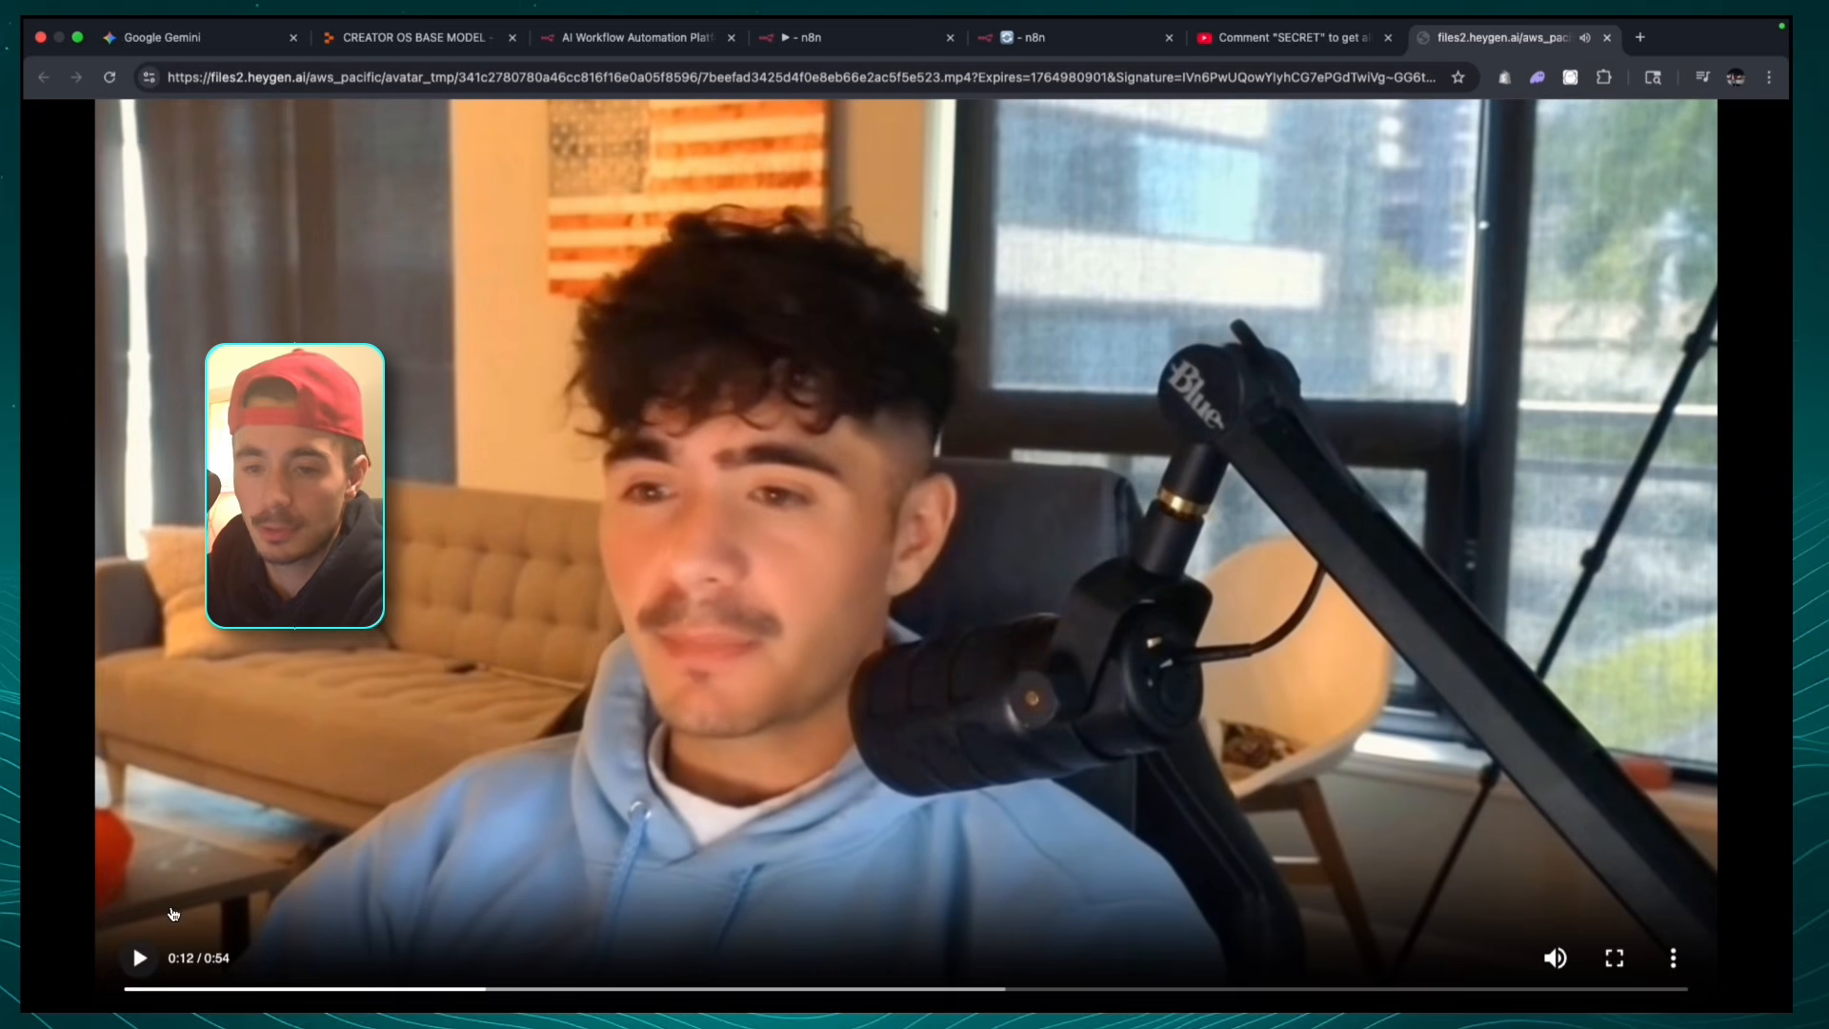
click(1608, 43)
- Back in the Gemini to short form video workflow, pin the data of the HeyGen, Wait4 and HeyGen : Check Video nodes
click(1103, 32)
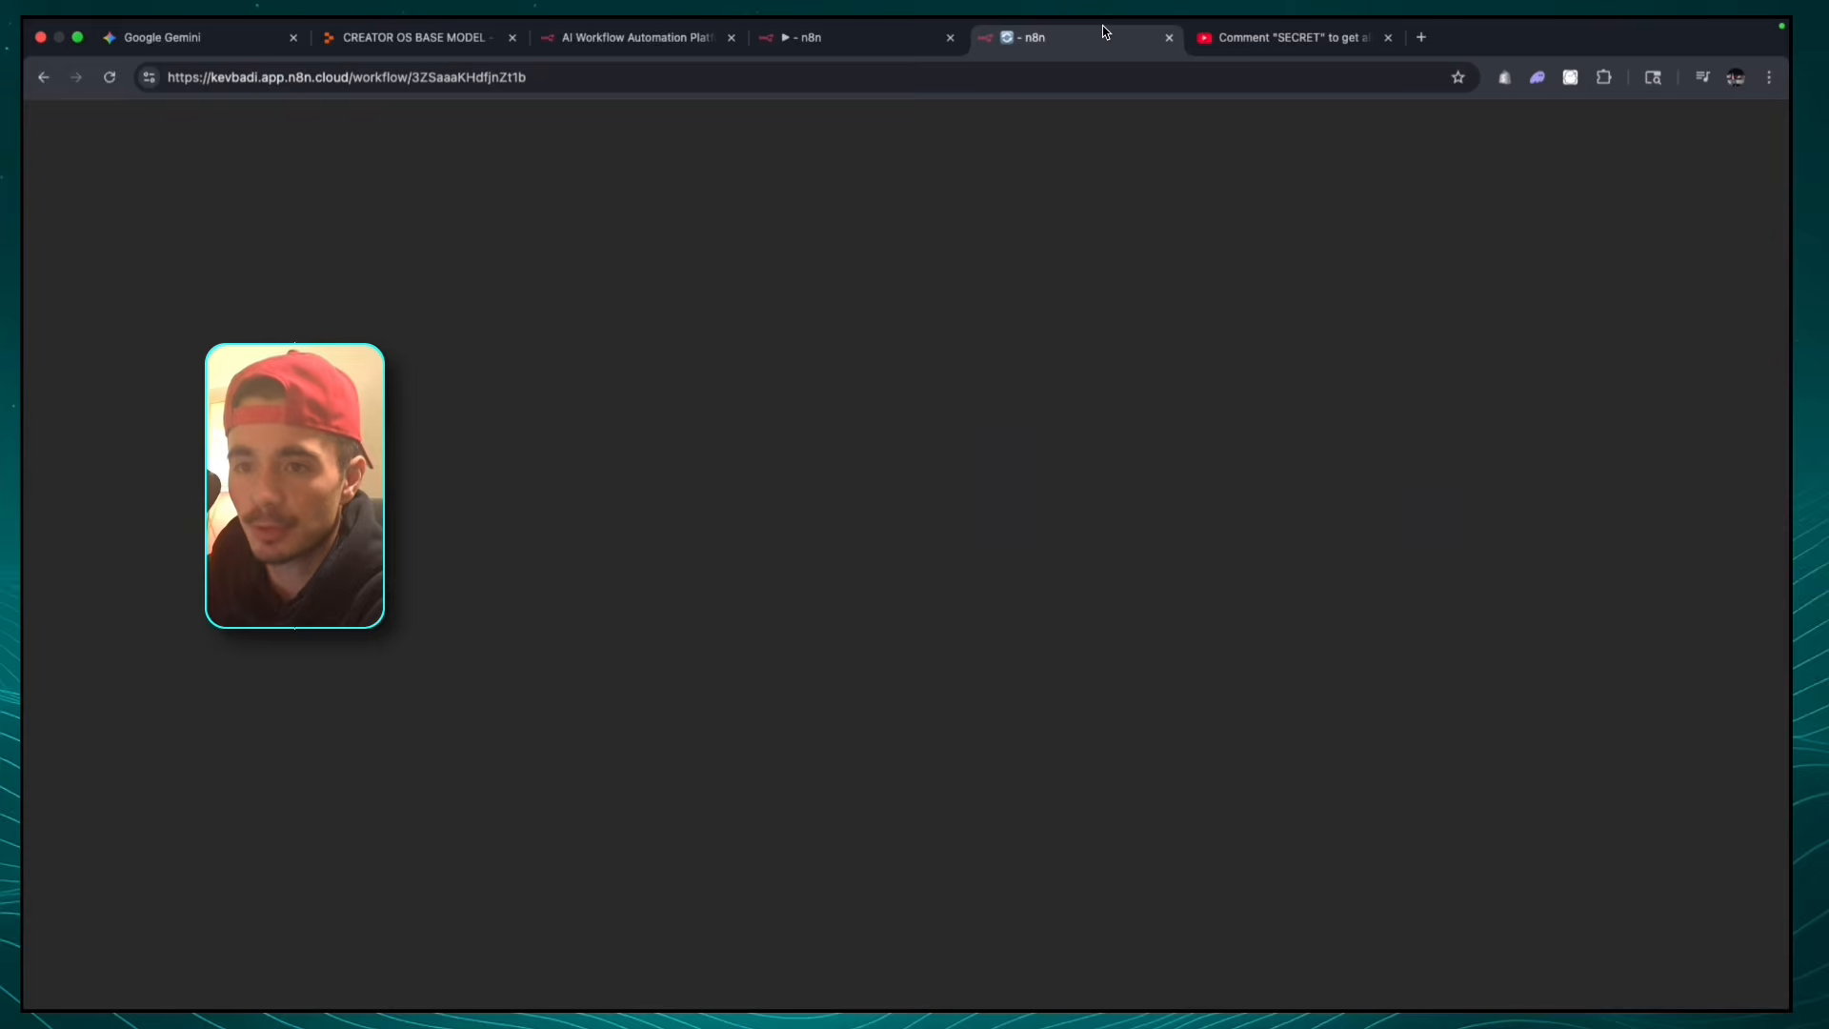
click(867, 40)
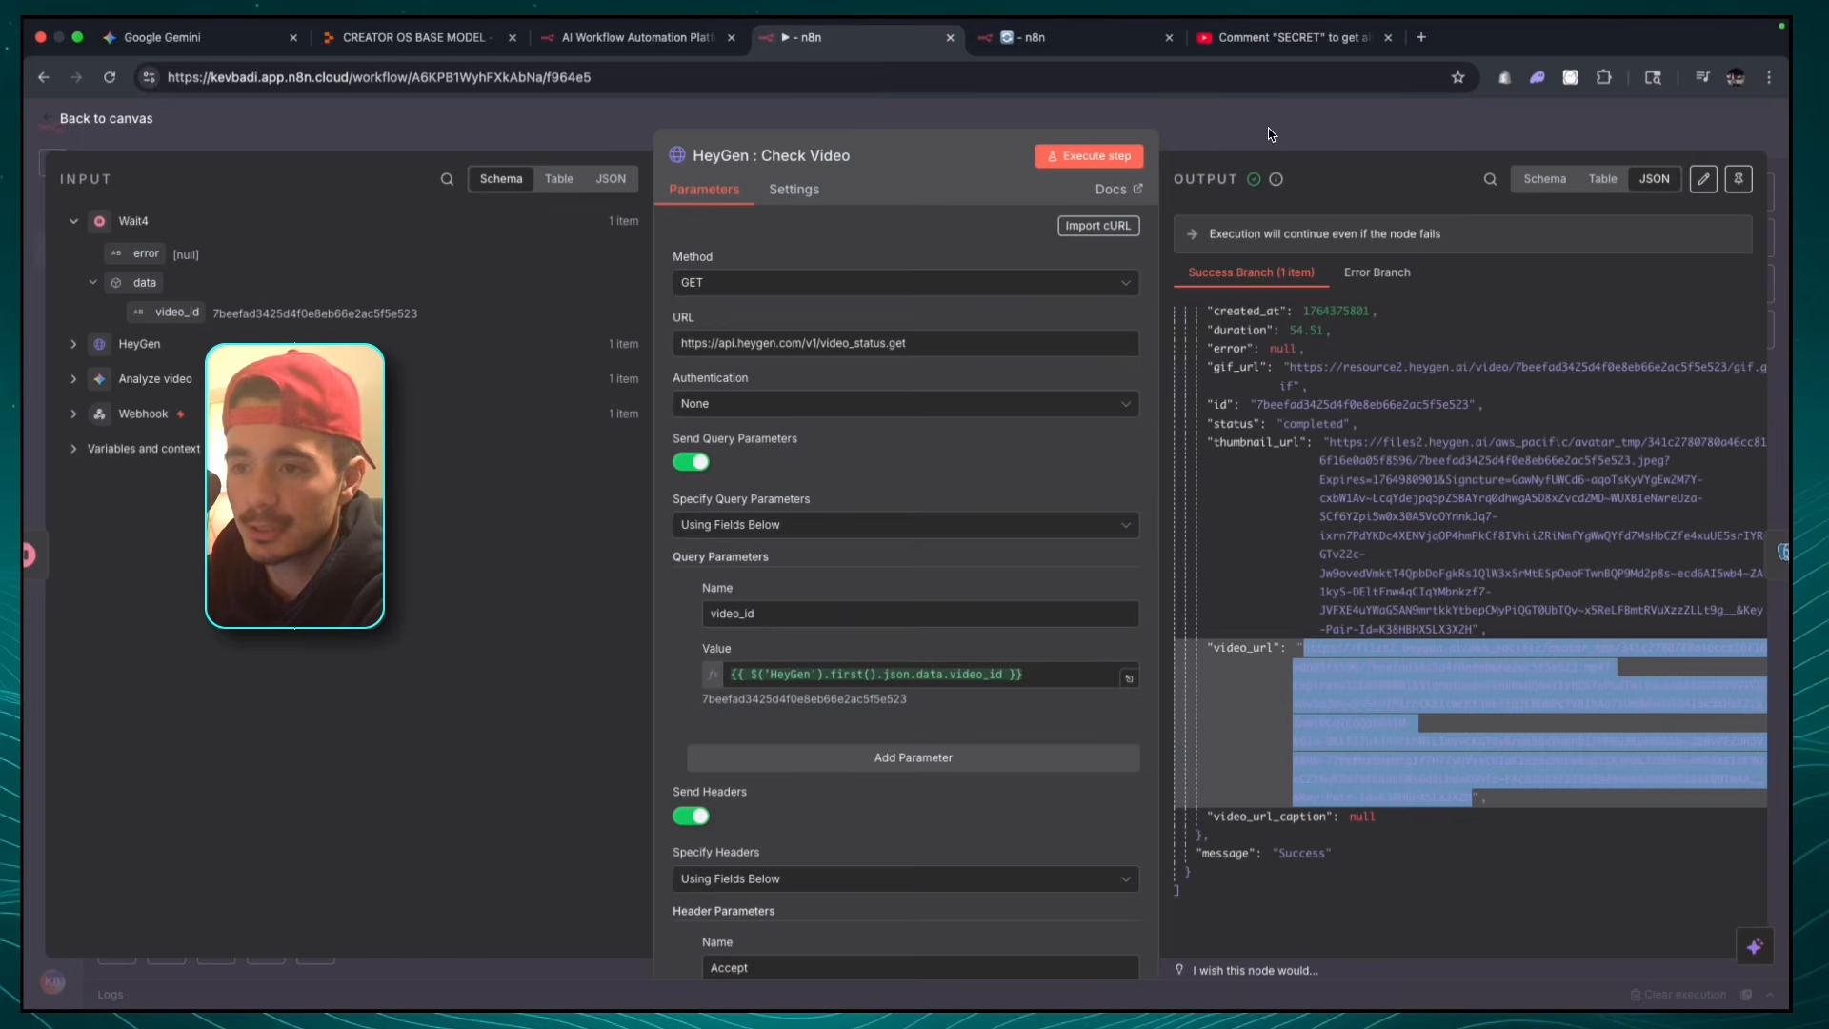
click(1268, 133)
mouse_move(1375, 458)
mouse_down()
mouse_move(1504, 384)
mouse_move(1389, 520)
mouse_move(1348, 485)
mouse_move(1351, 445)
mouse_up()
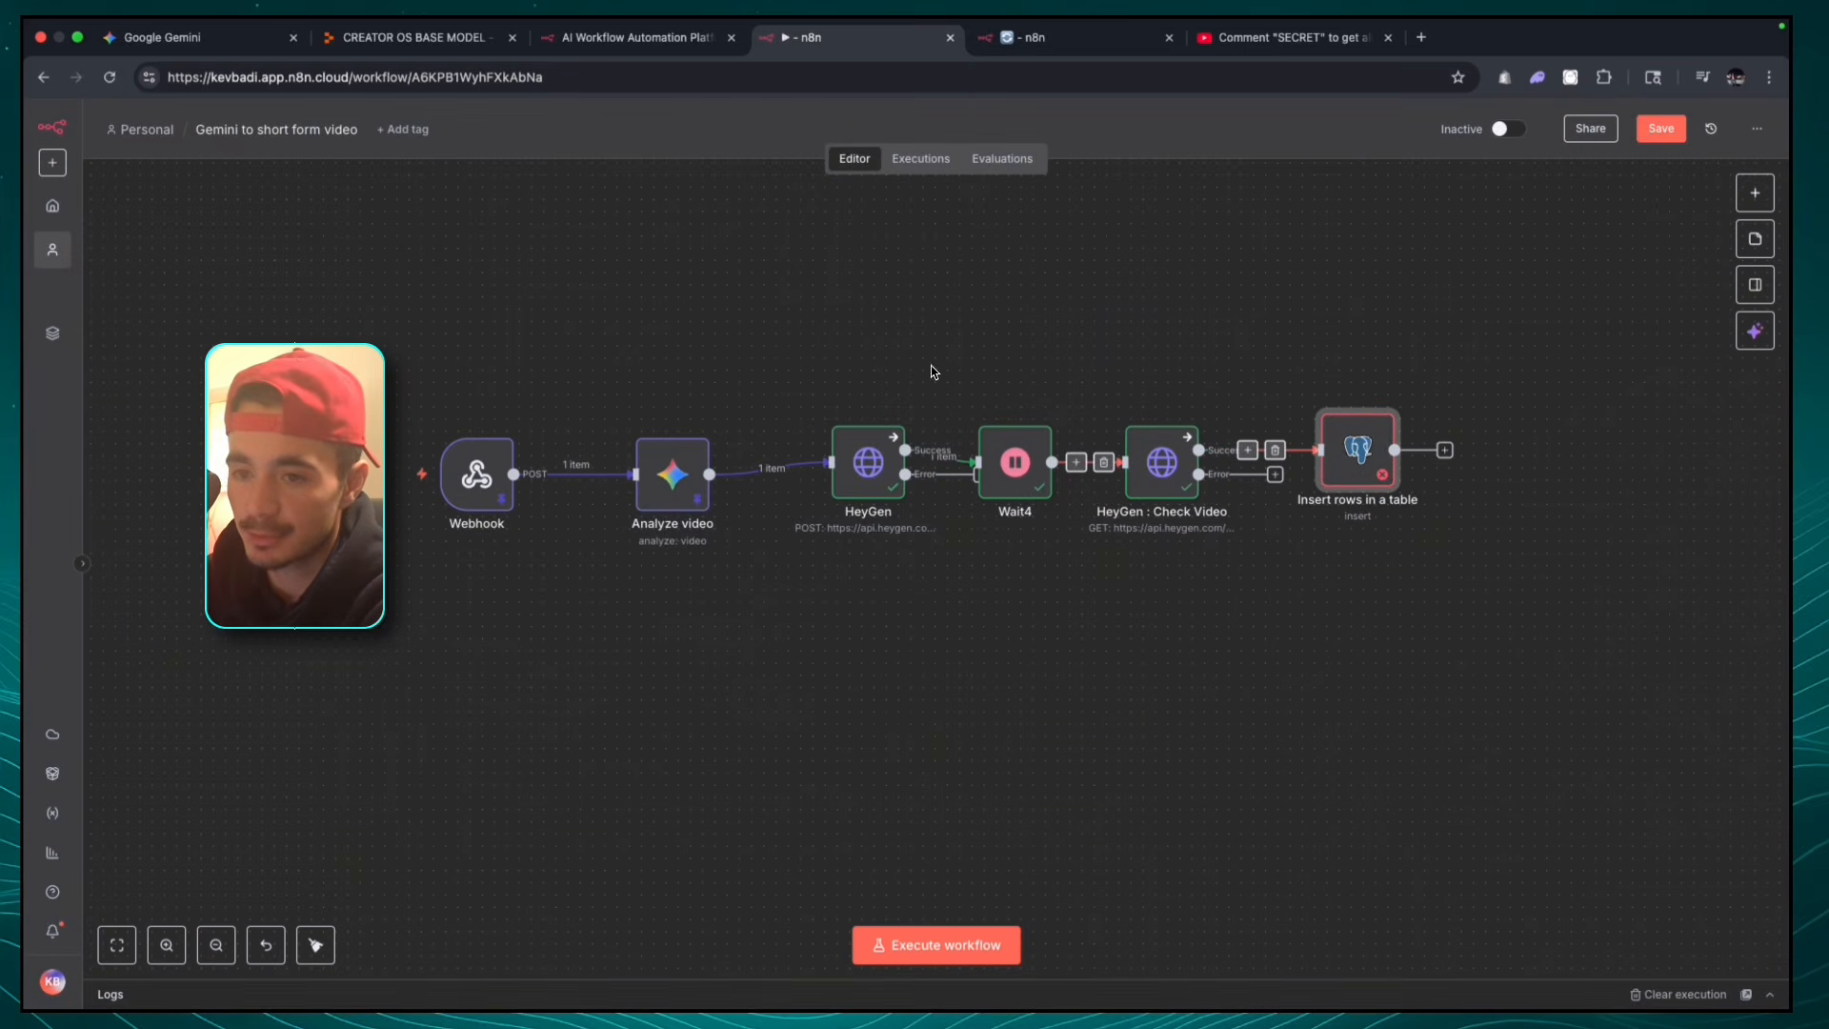
drag(800, 414, 1269, 576)
right_click(1157, 466)
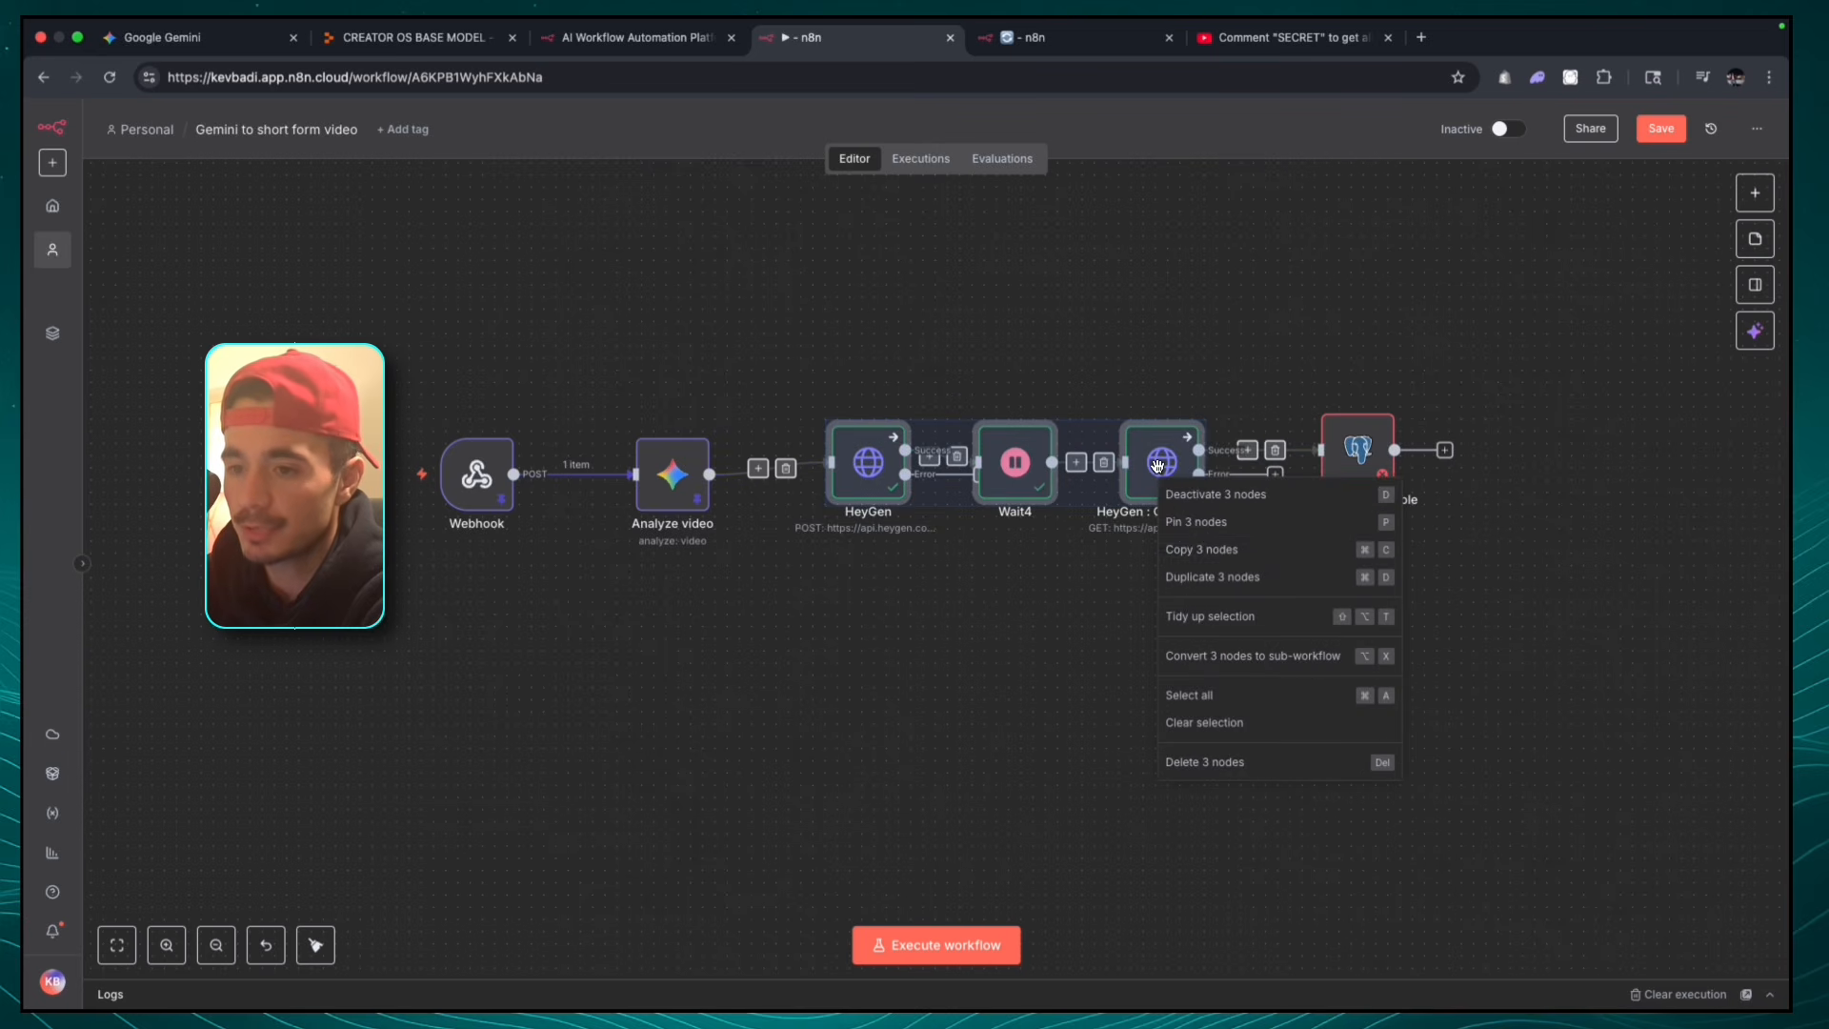
click(1205, 536)
click(1185, 299)
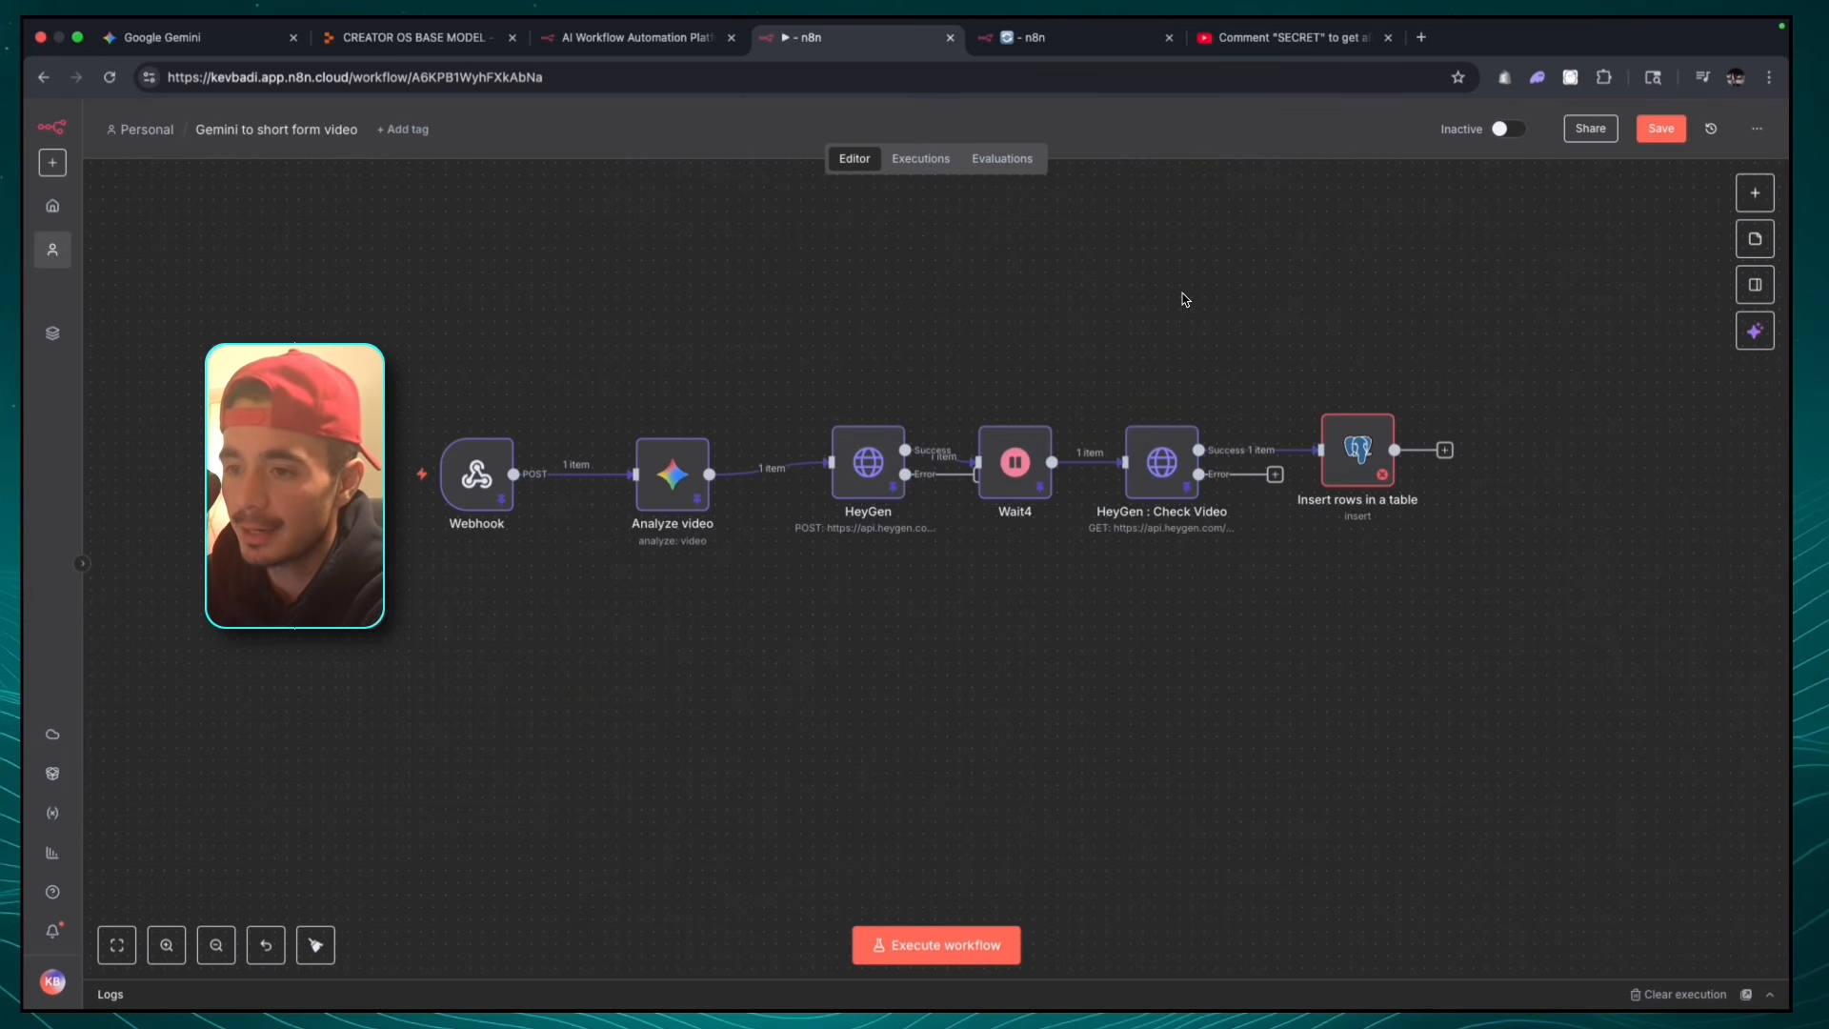
- In the Insert rows in a table node, map original_youtube_url to the Webhook's body.youtube_url
click(1362, 448)
double_click(1362, 449)
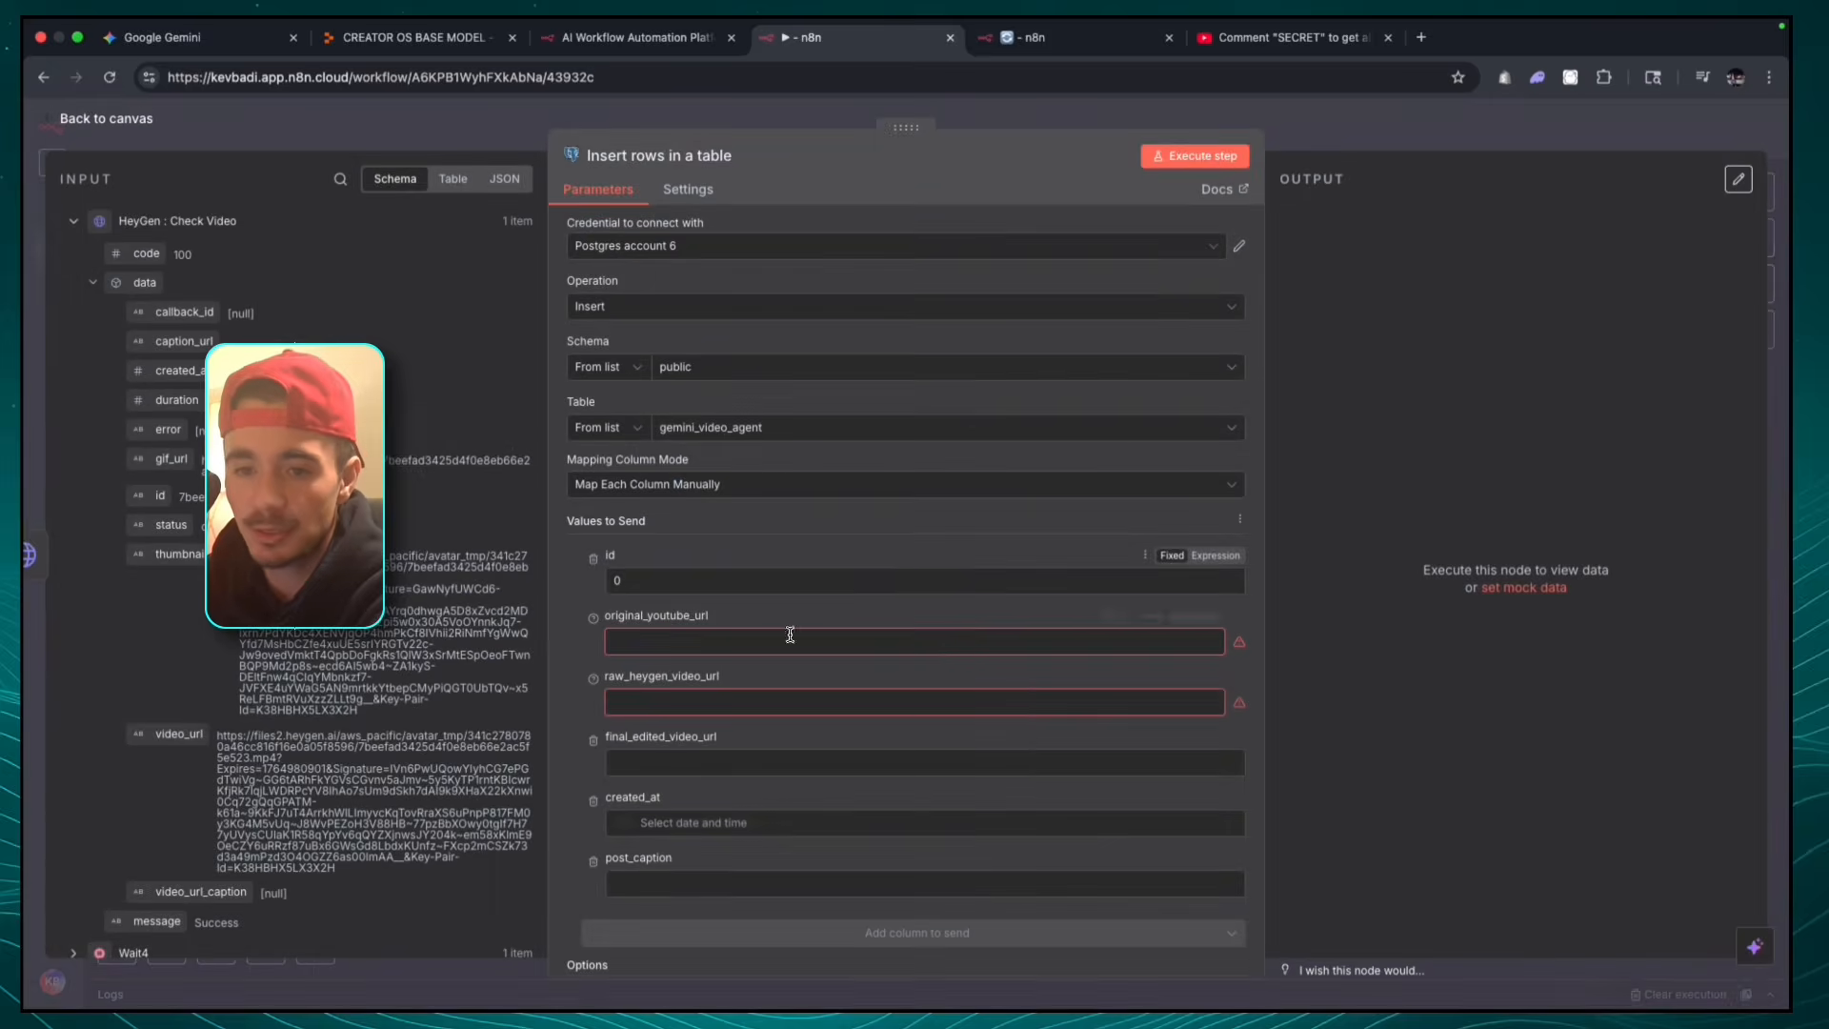
scroll(791, 634, down, 2)
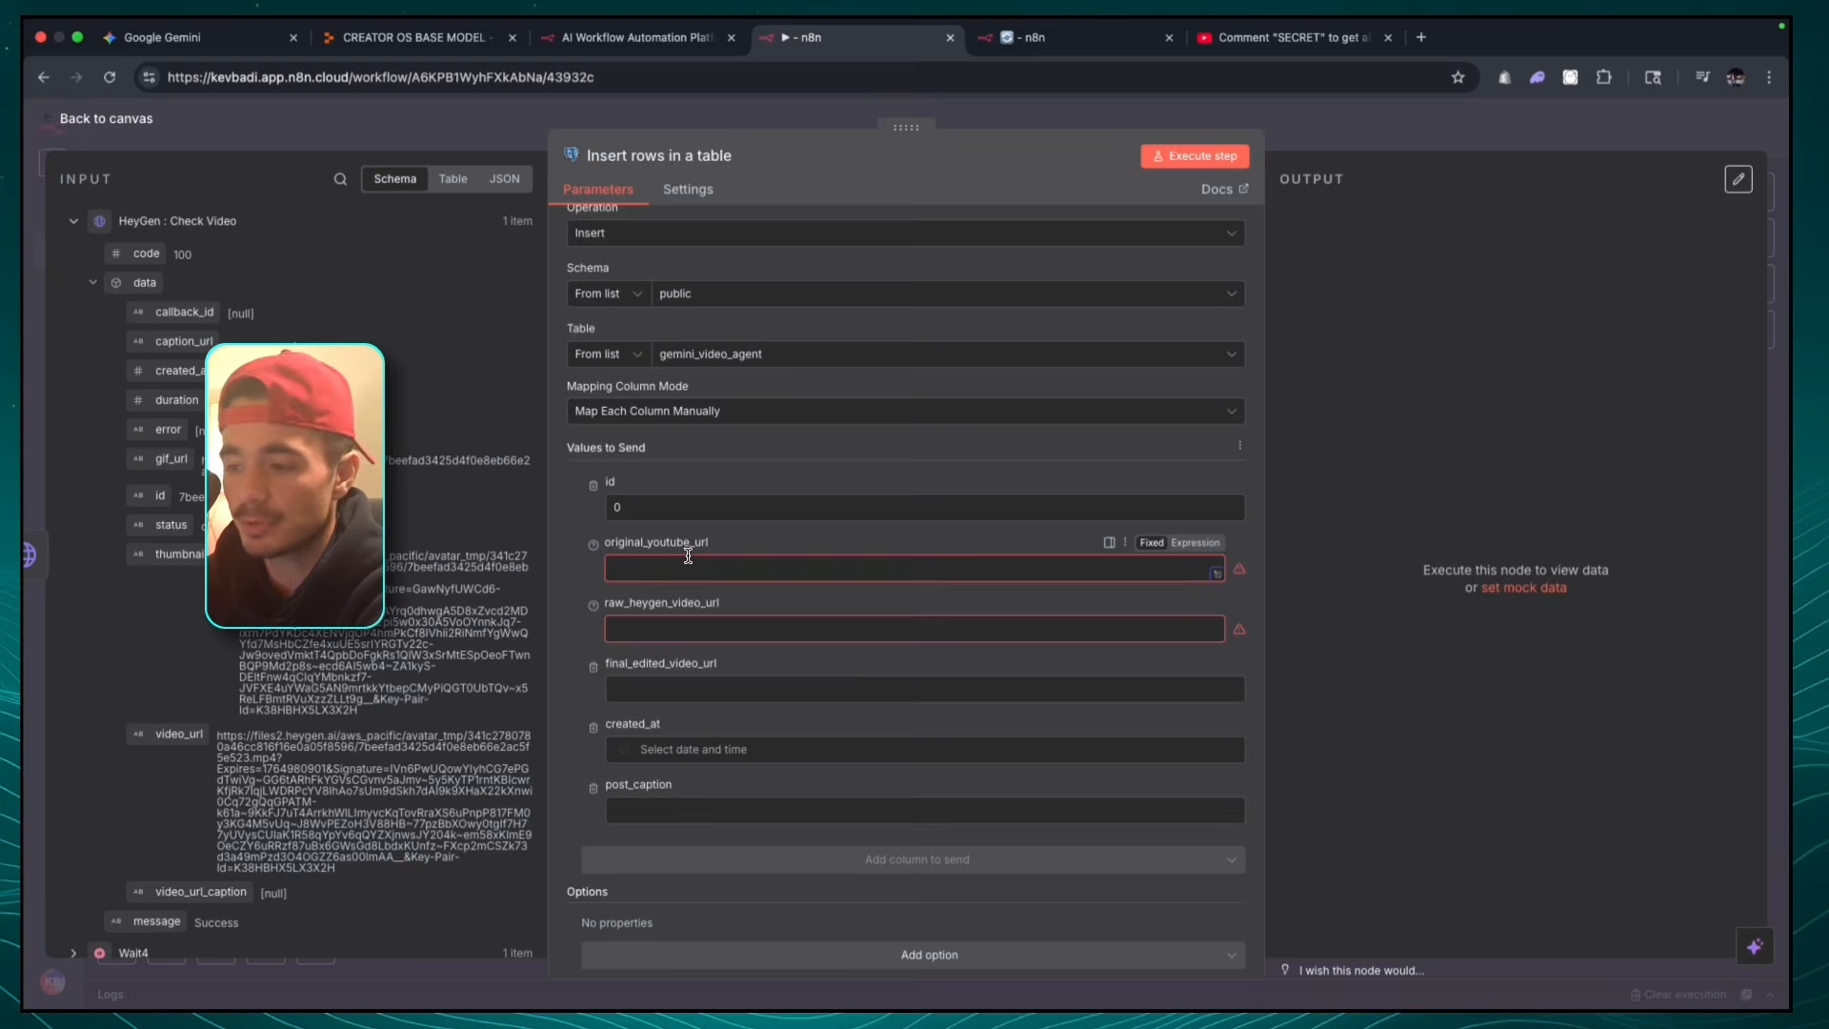
scroll(406, 602, down, 3)
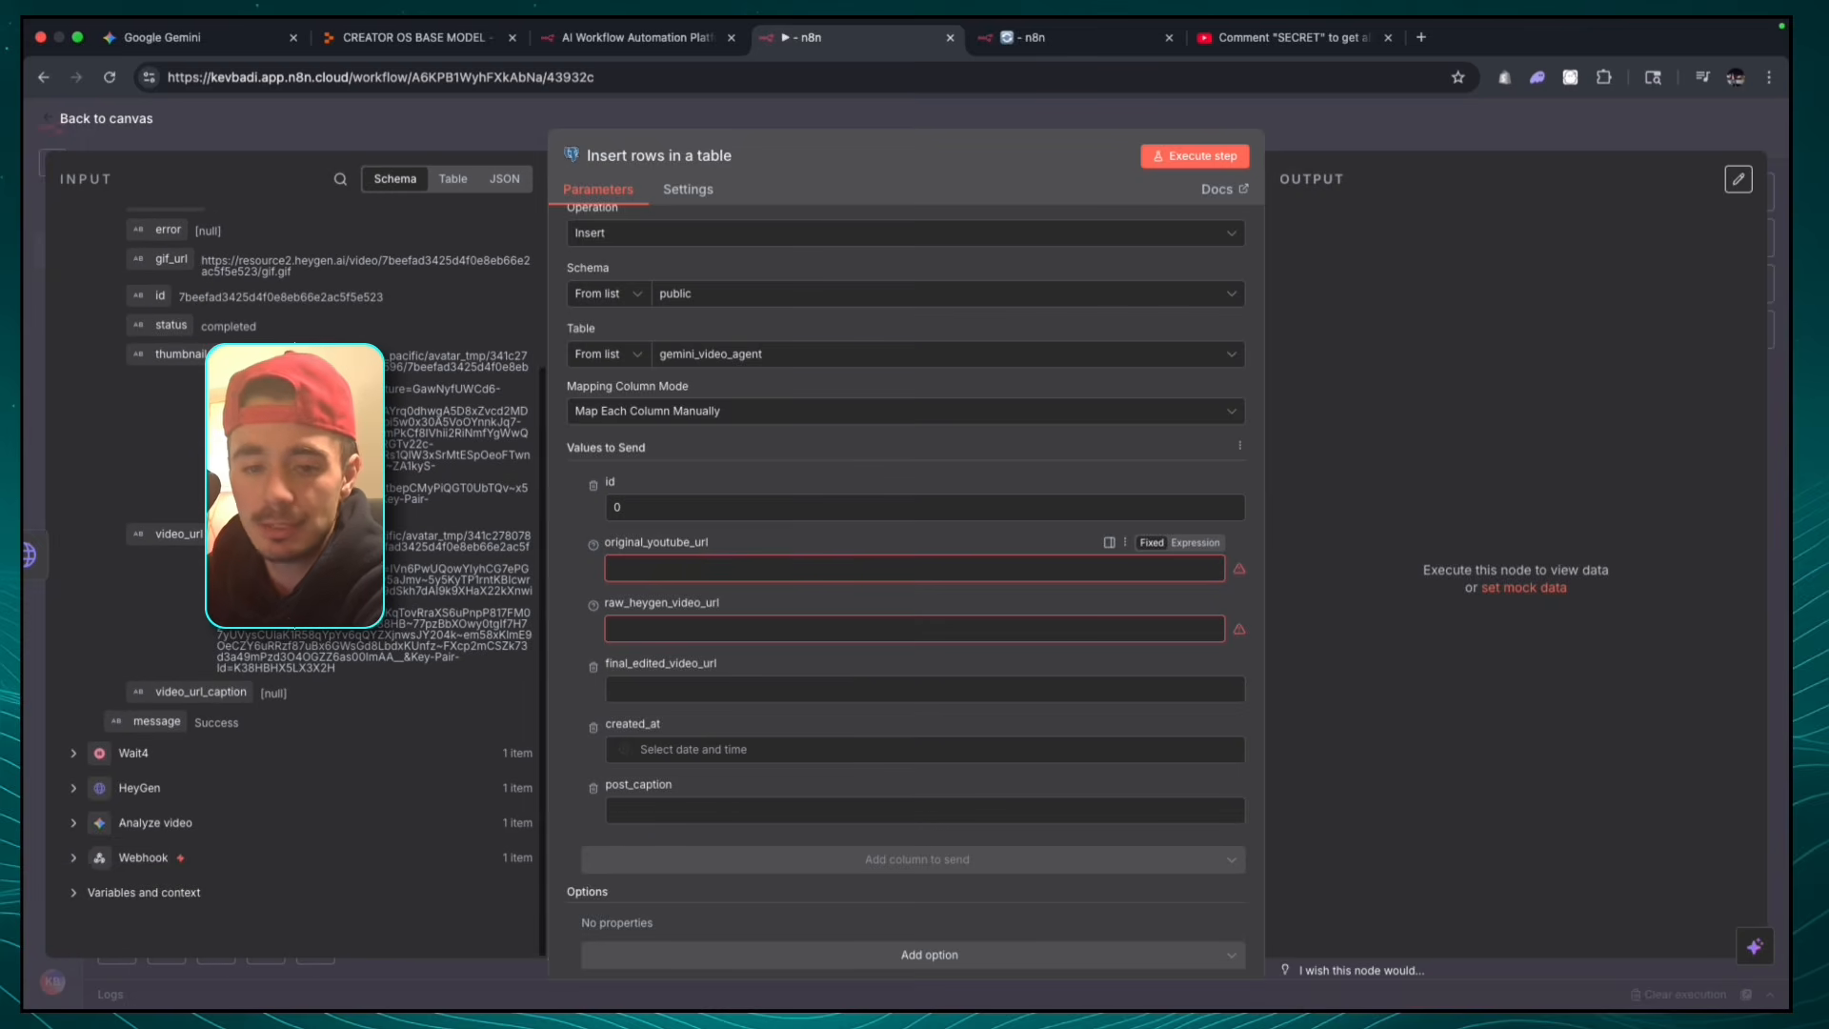
click(74, 859)
scroll(436, 729, down, 10)
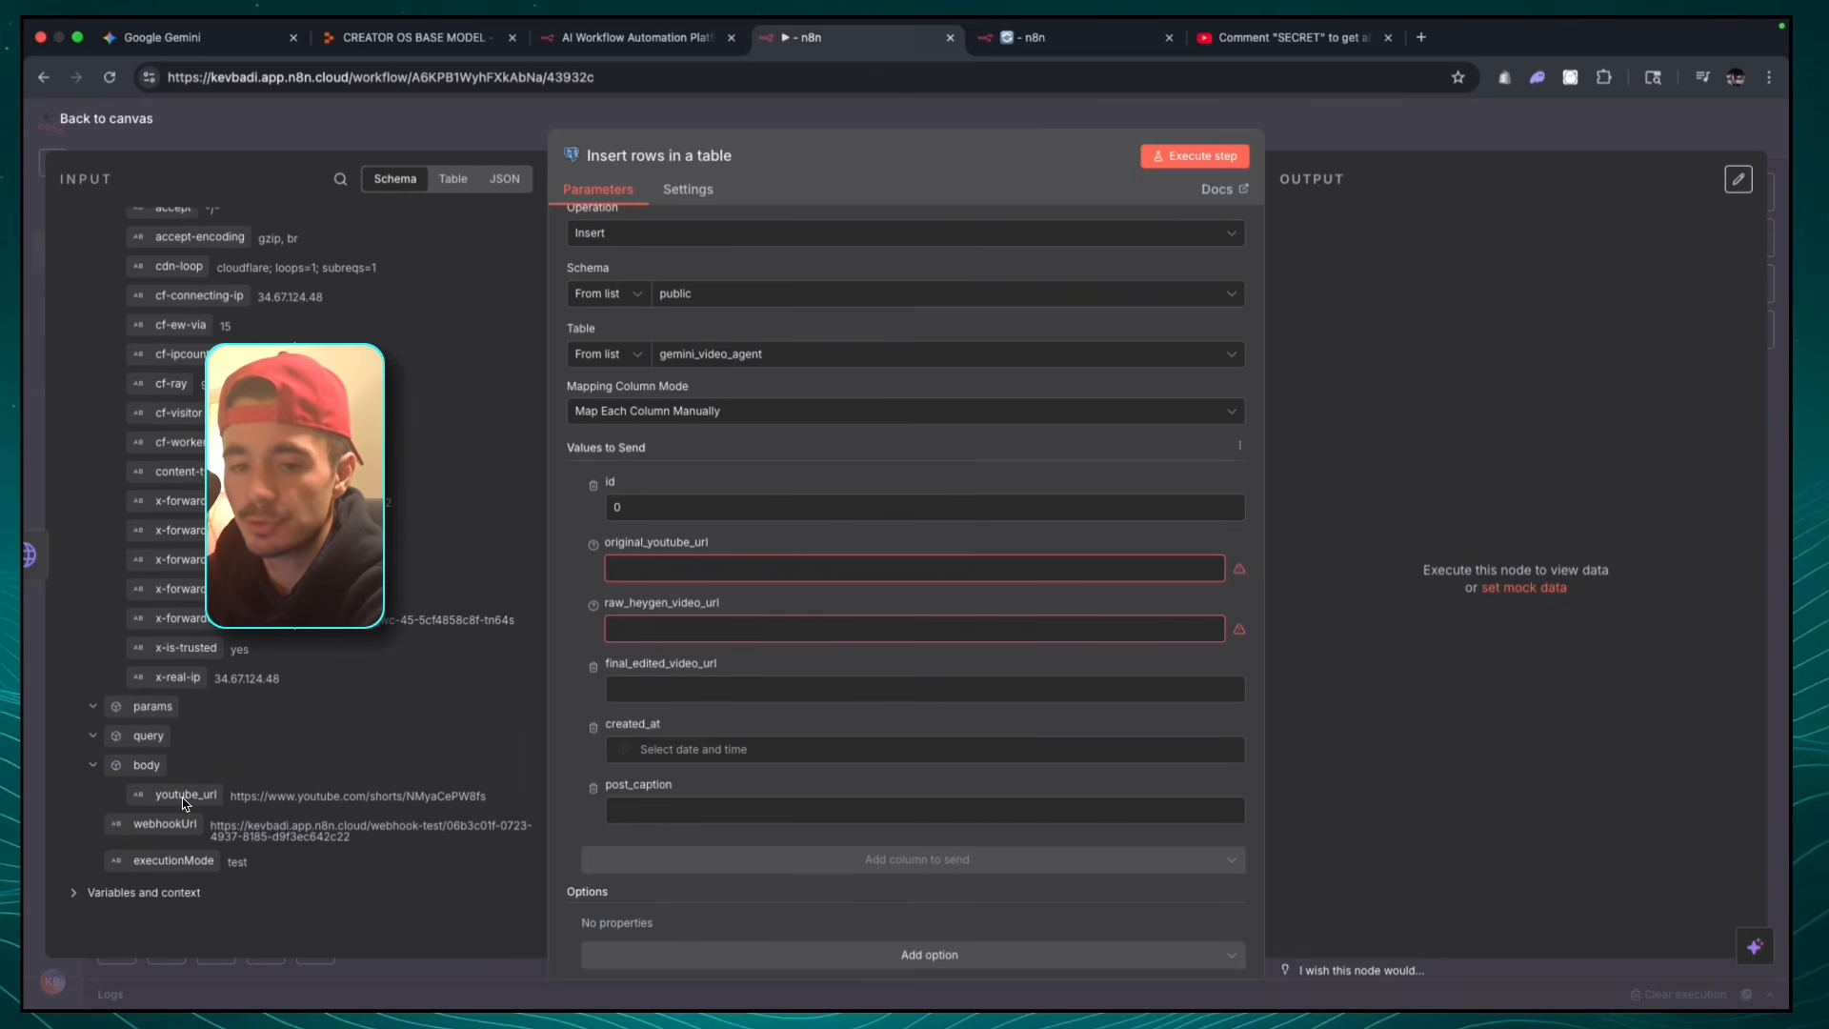
drag(191, 795, 695, 572)
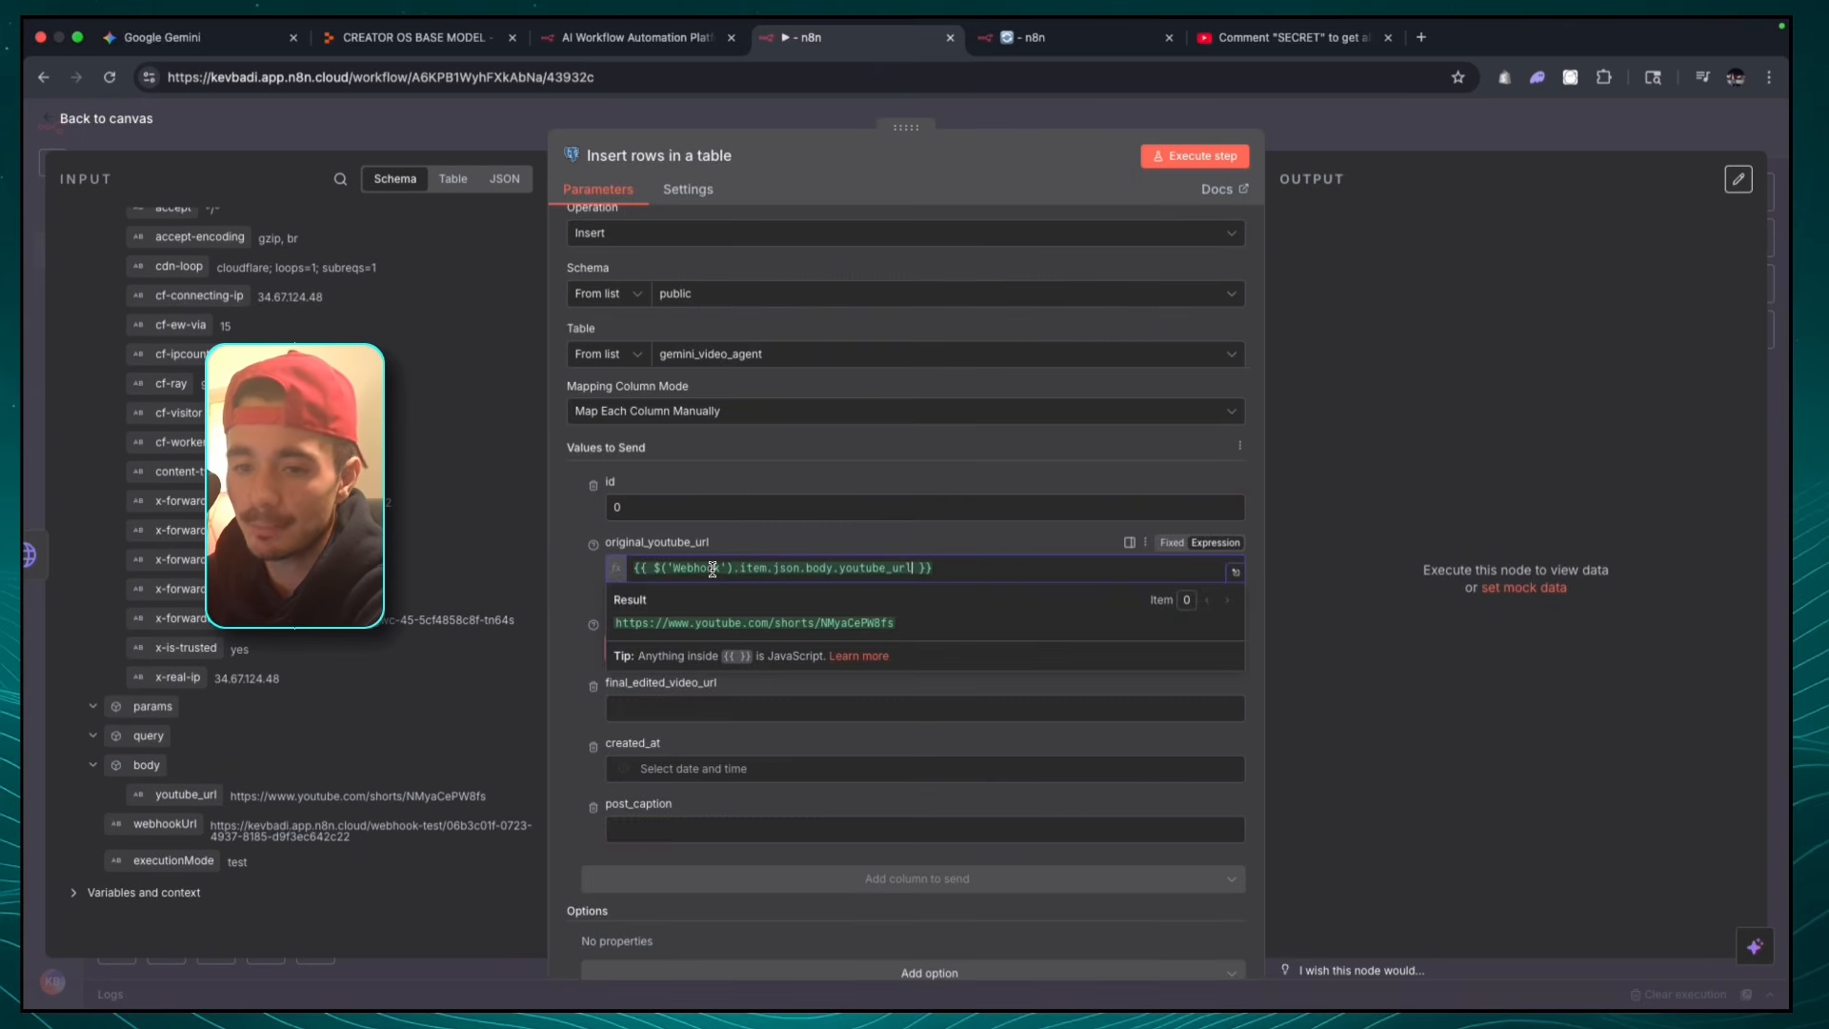
click(845, 546)
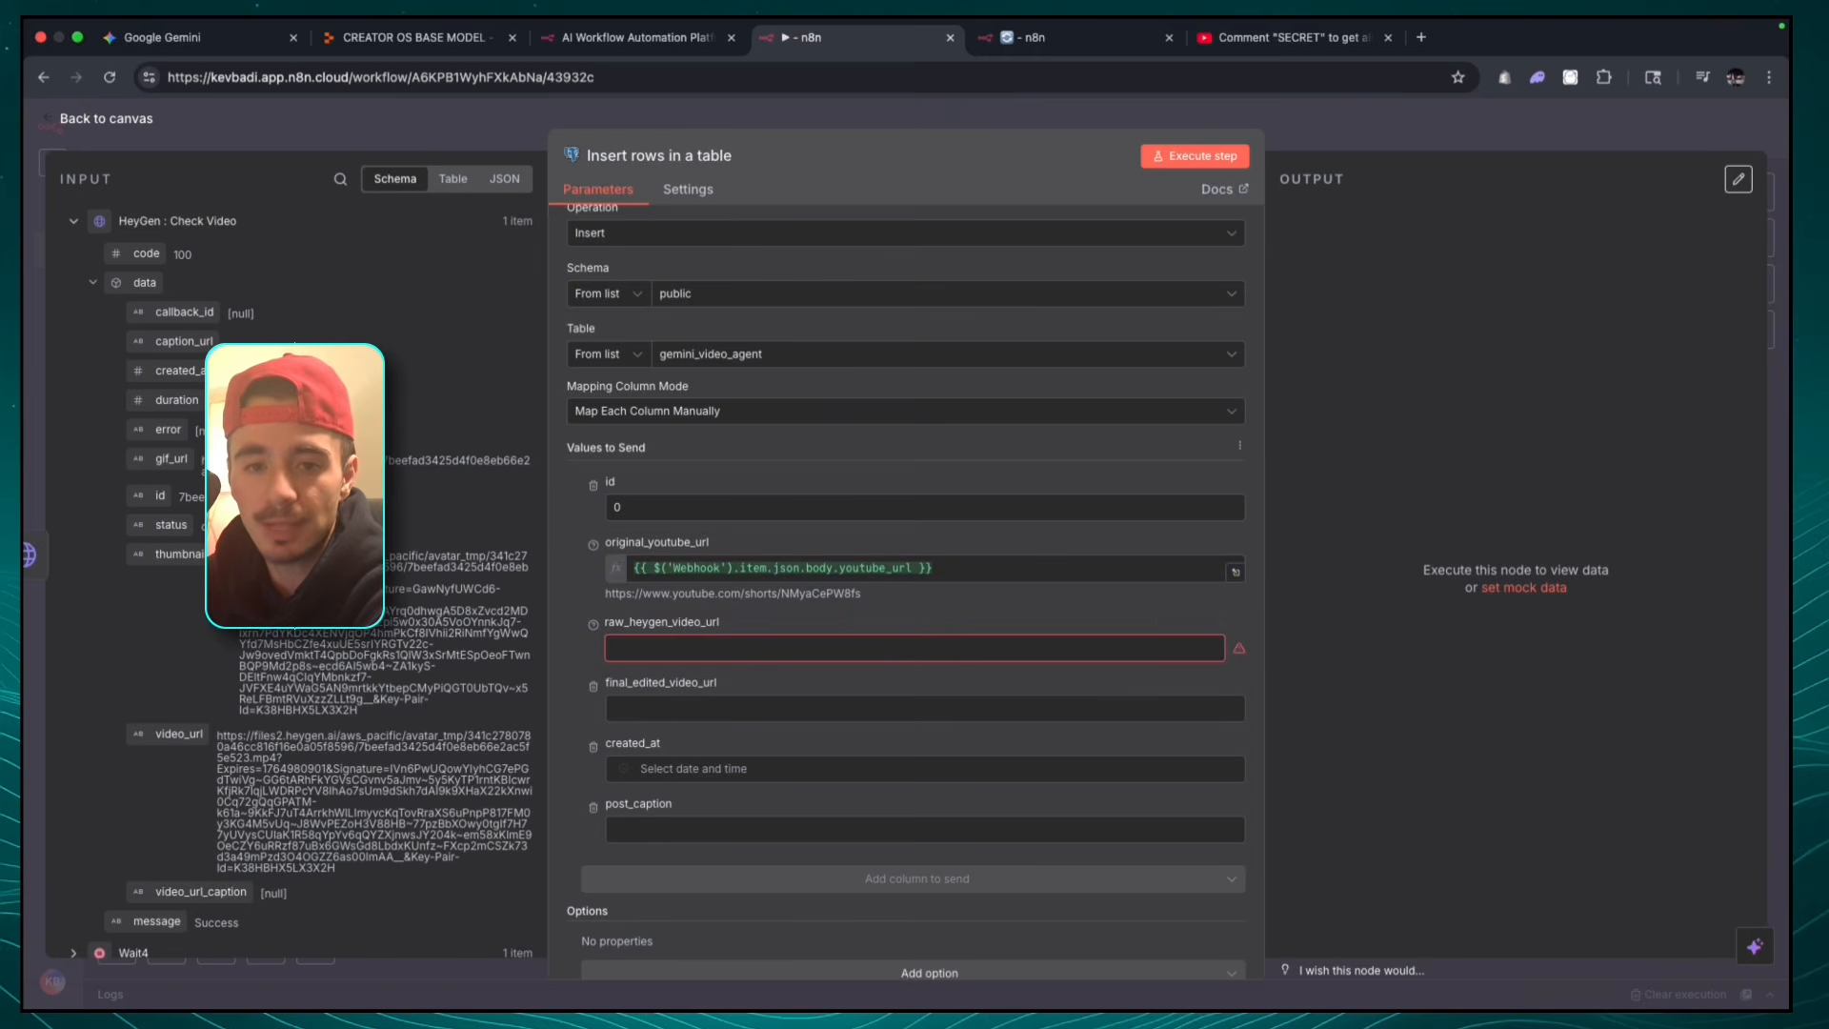
- Map raw_heygen_video_url to the video_url from HeyGen : Check Video, execute the insert step, and return to the canvas
scroll(295, 486, down, 1)
scroll(296, 486, up, 1)
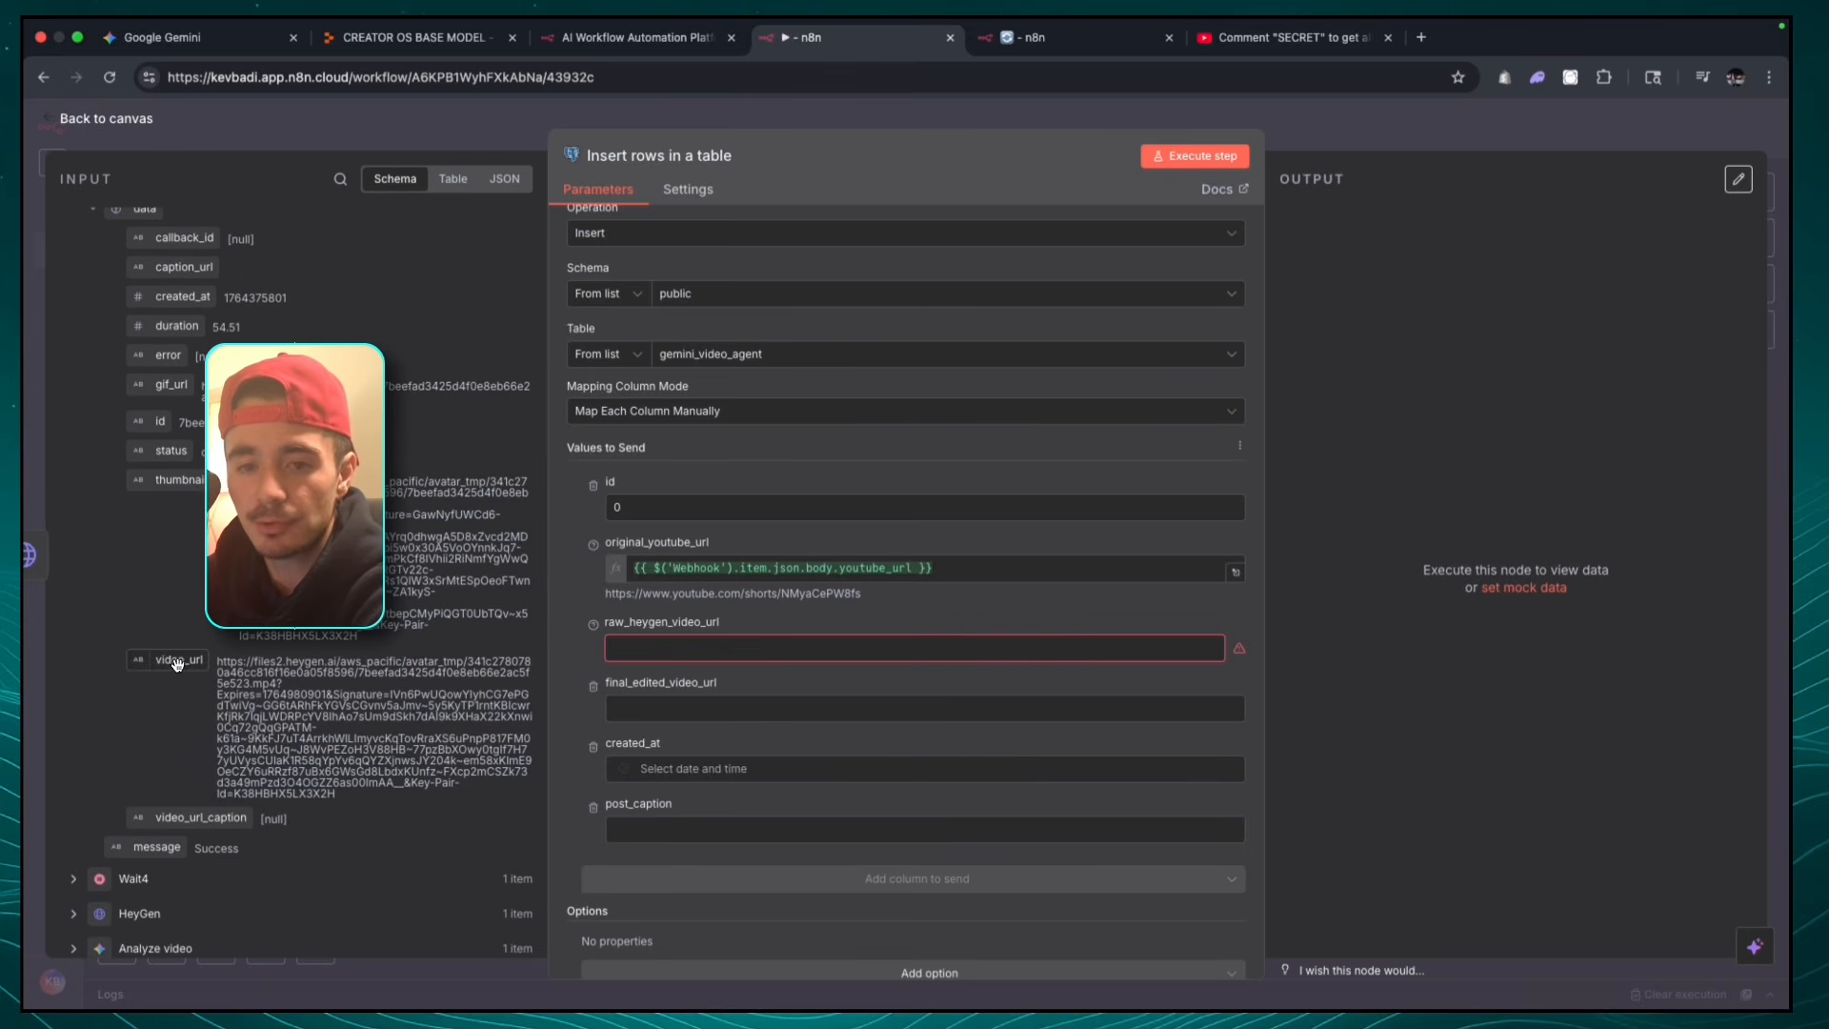
drag(166, 663, 838, 650)
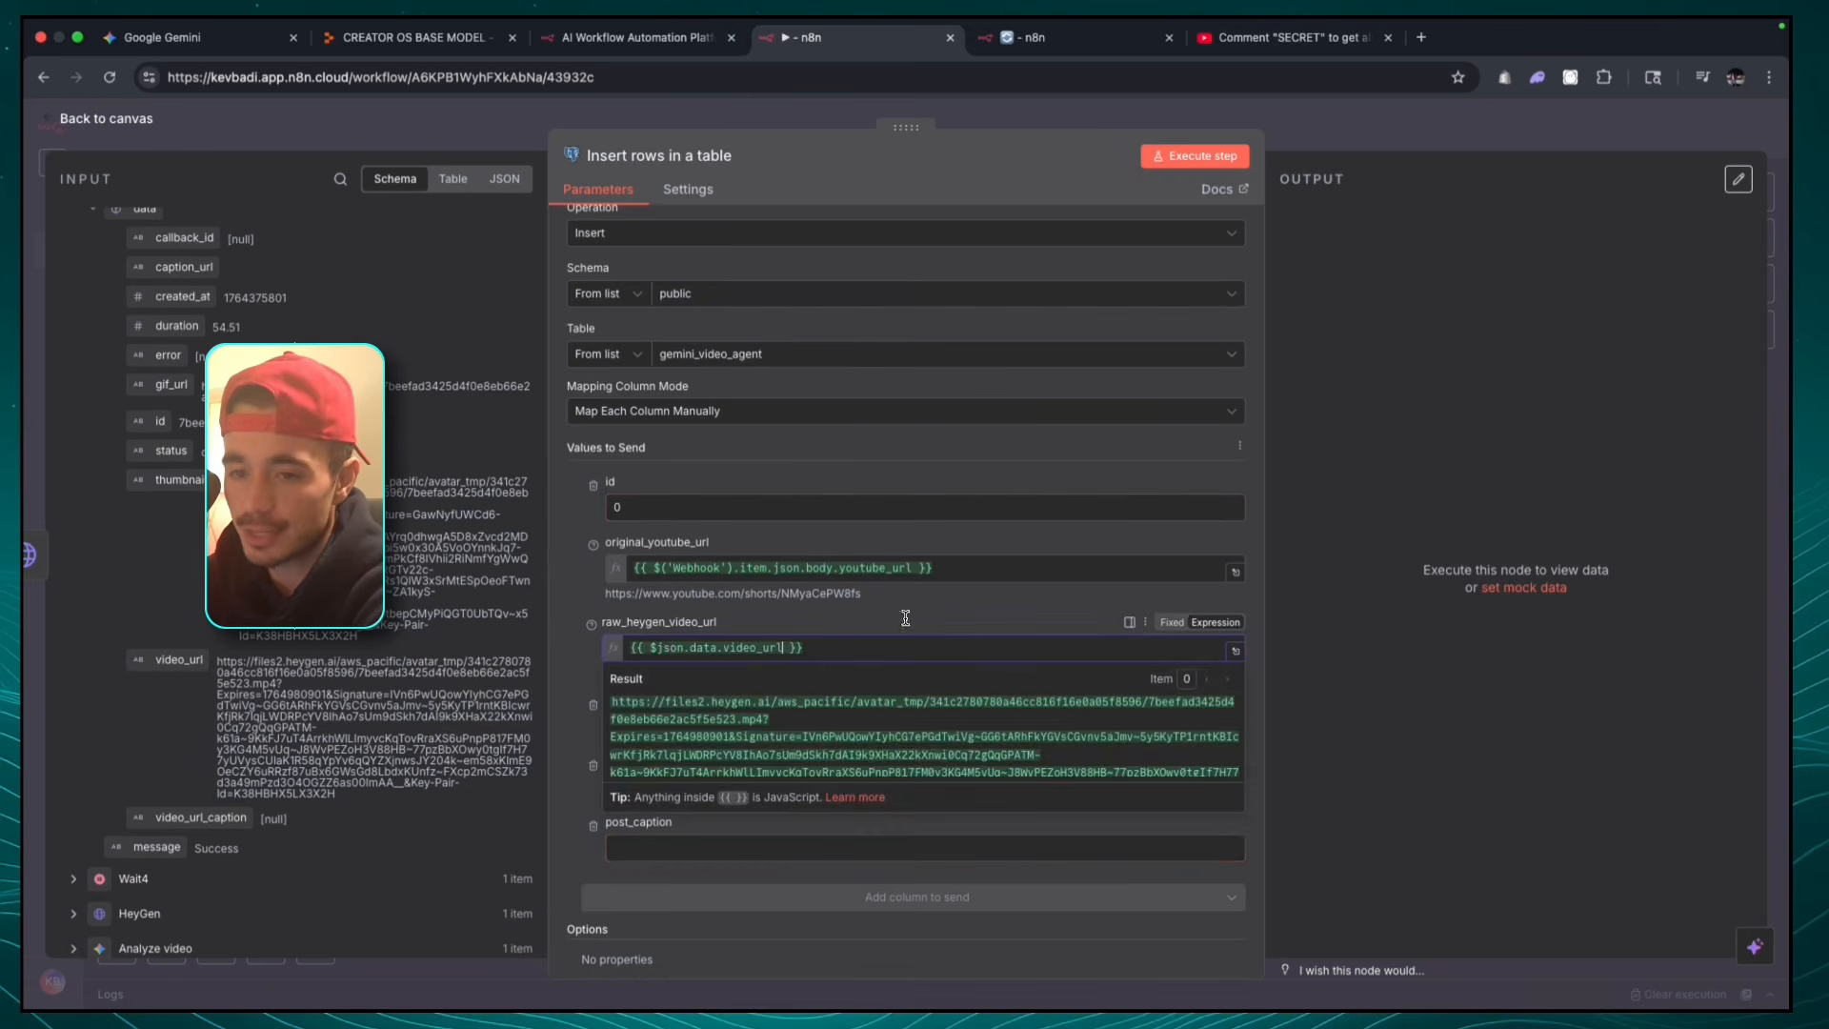
click(1199, 160)
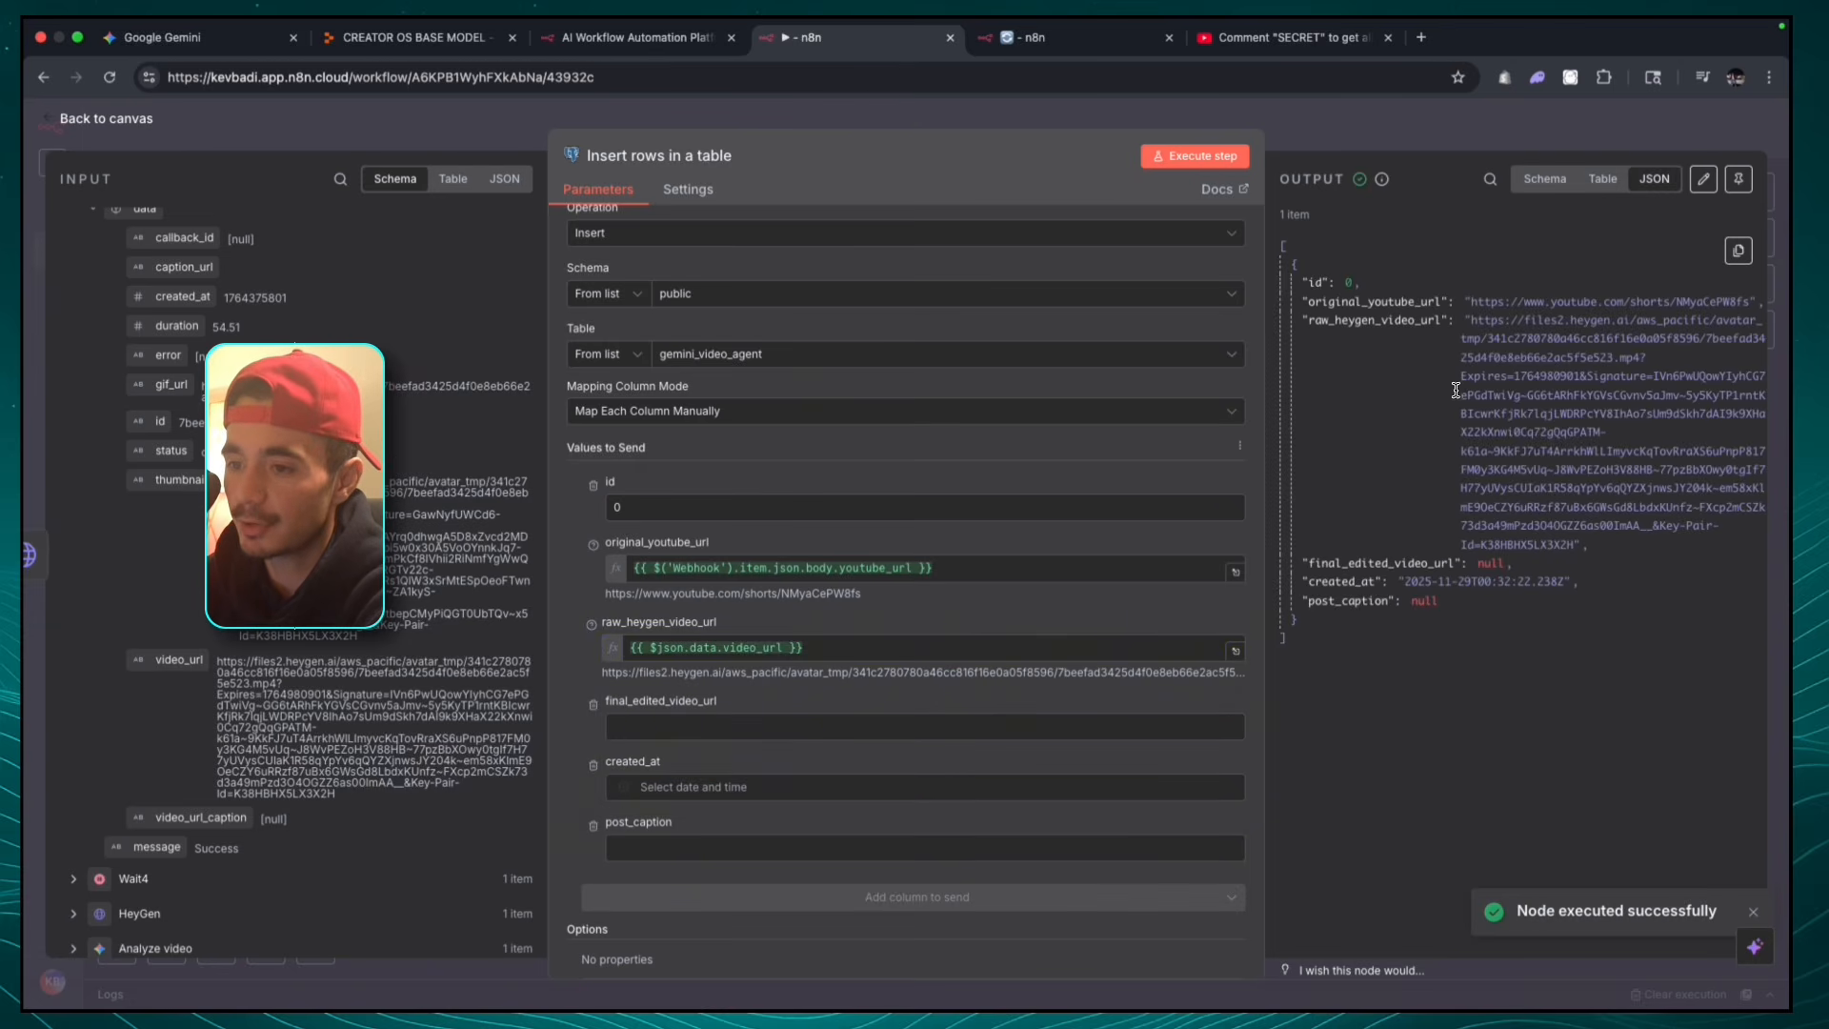
click(1398, 132)
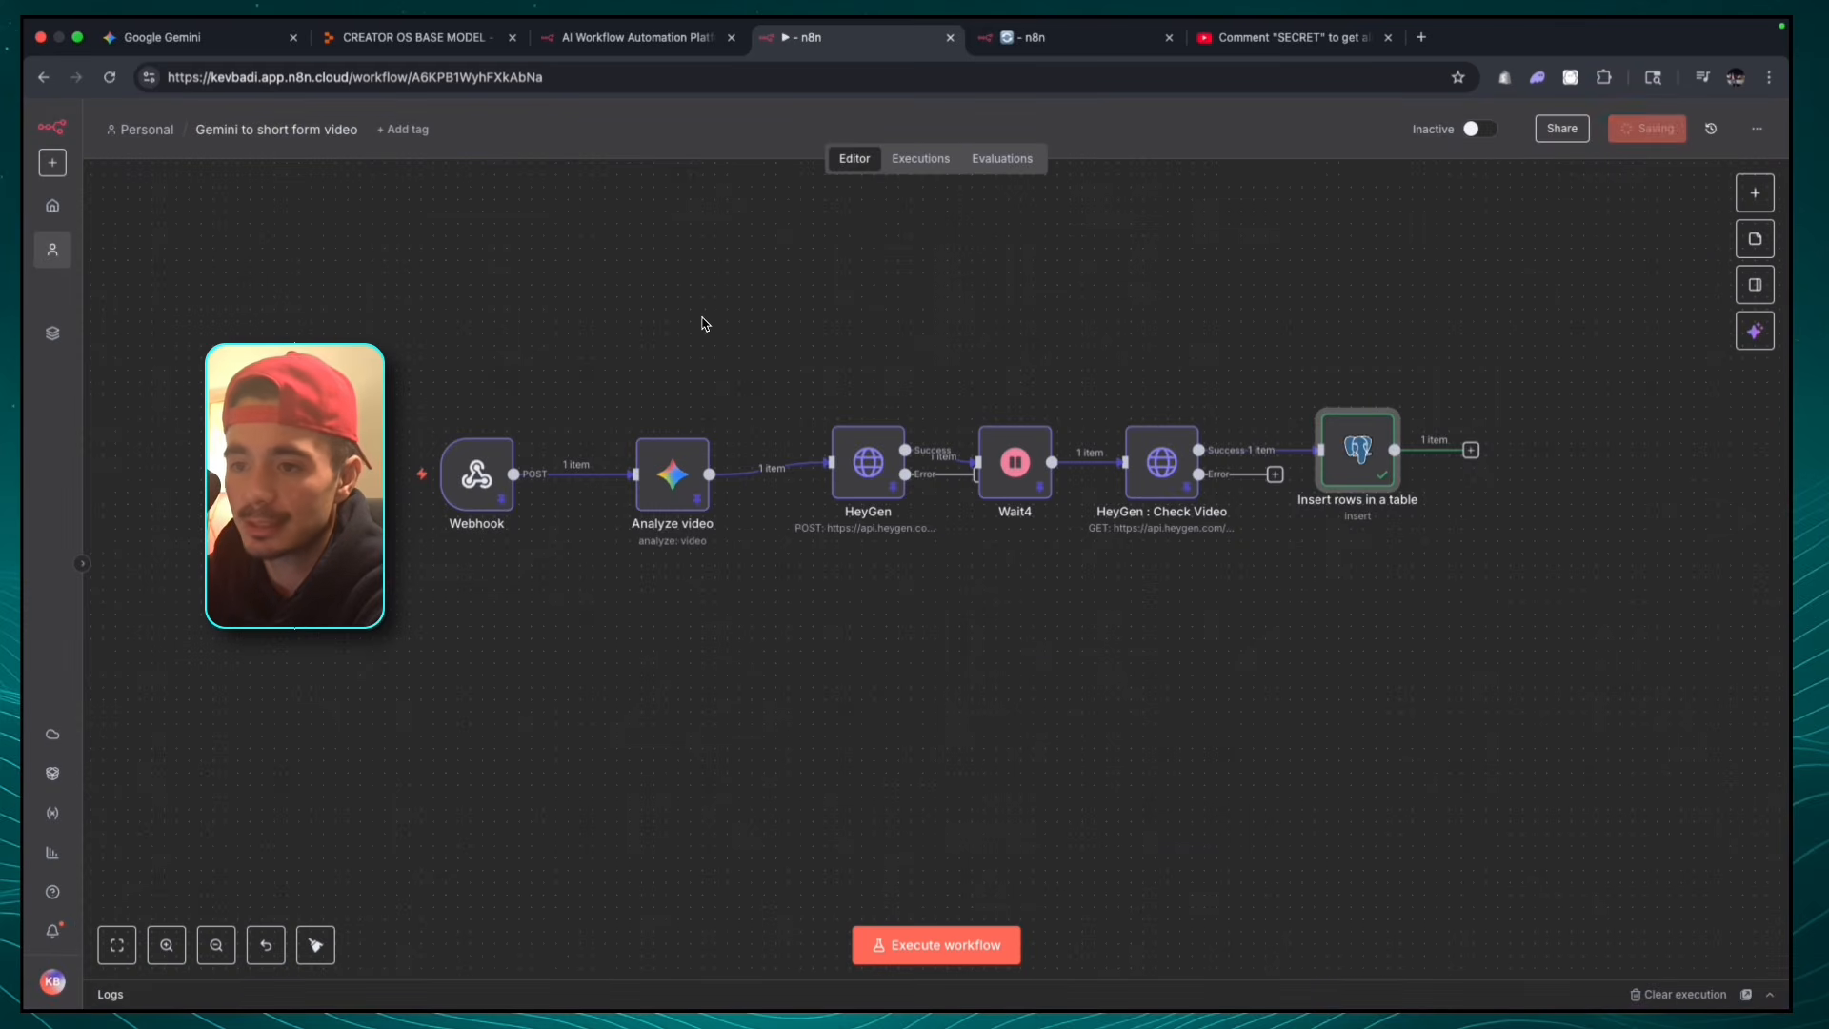
- Switch to Creator OS in Replit, refresh the gemini_video_agent table, and examine the newly inserted row
click(422, 37)
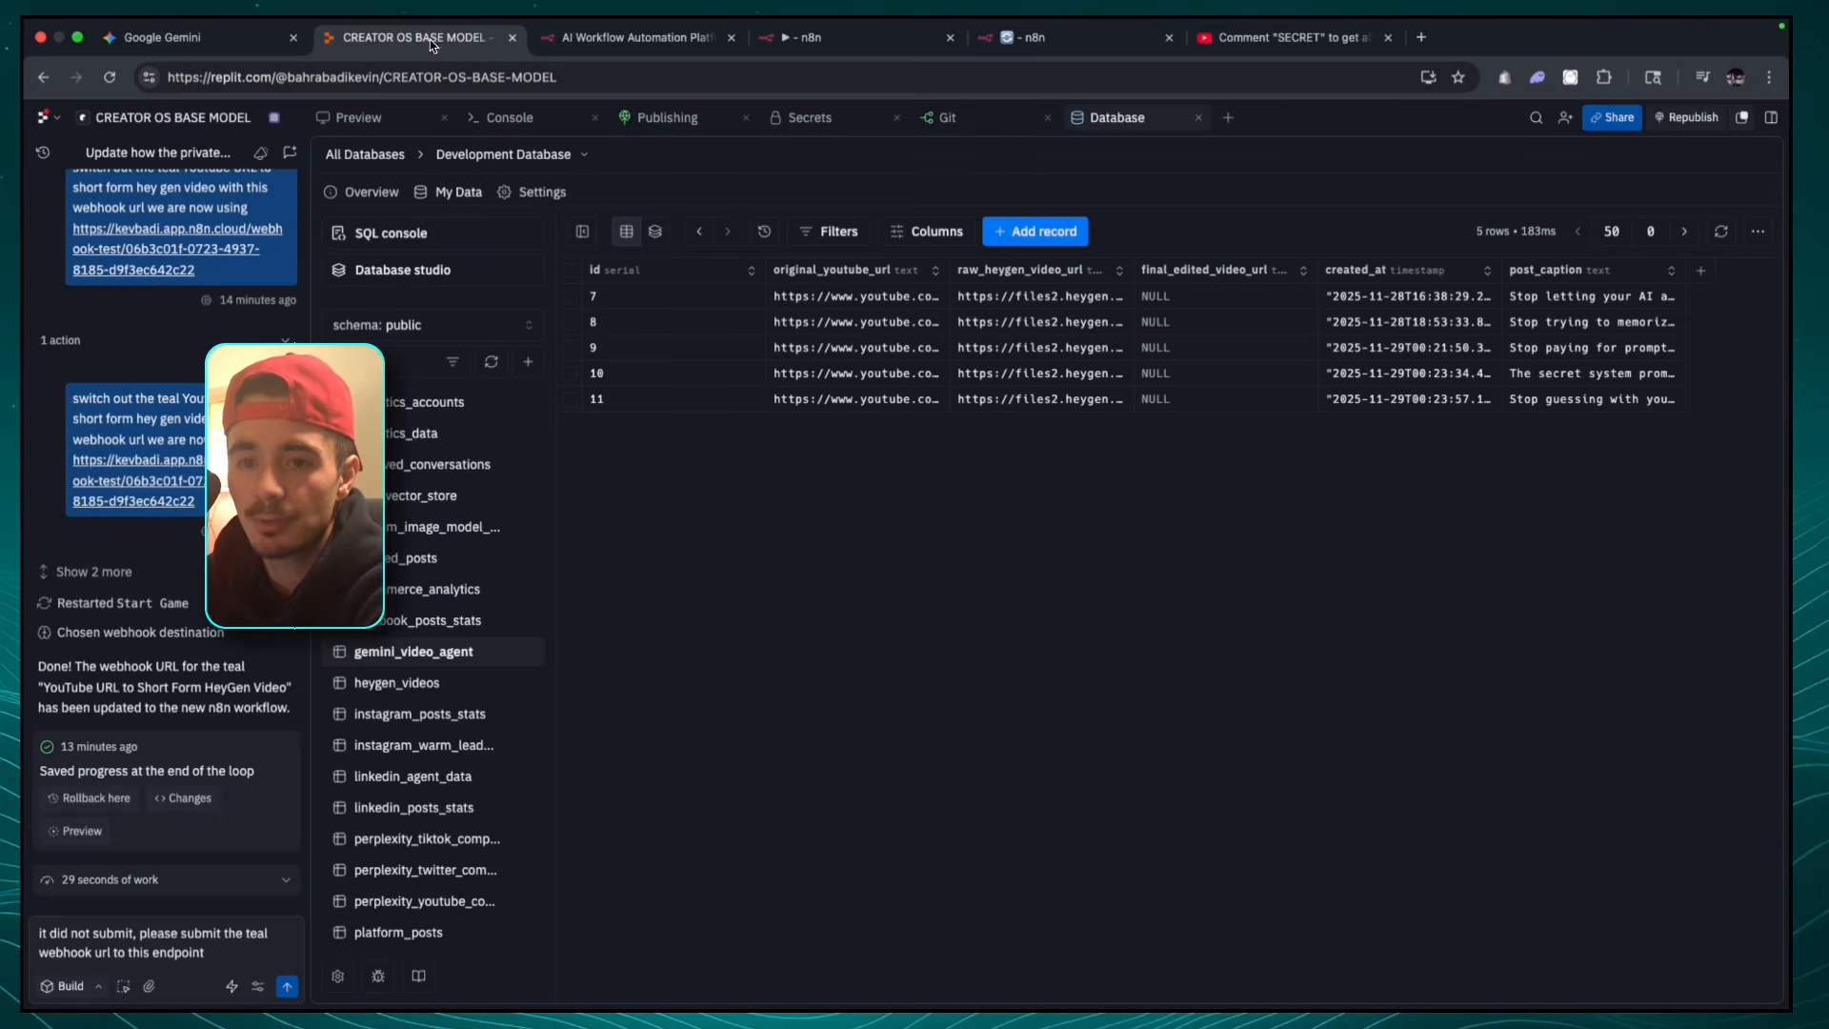
click(1722, 239)
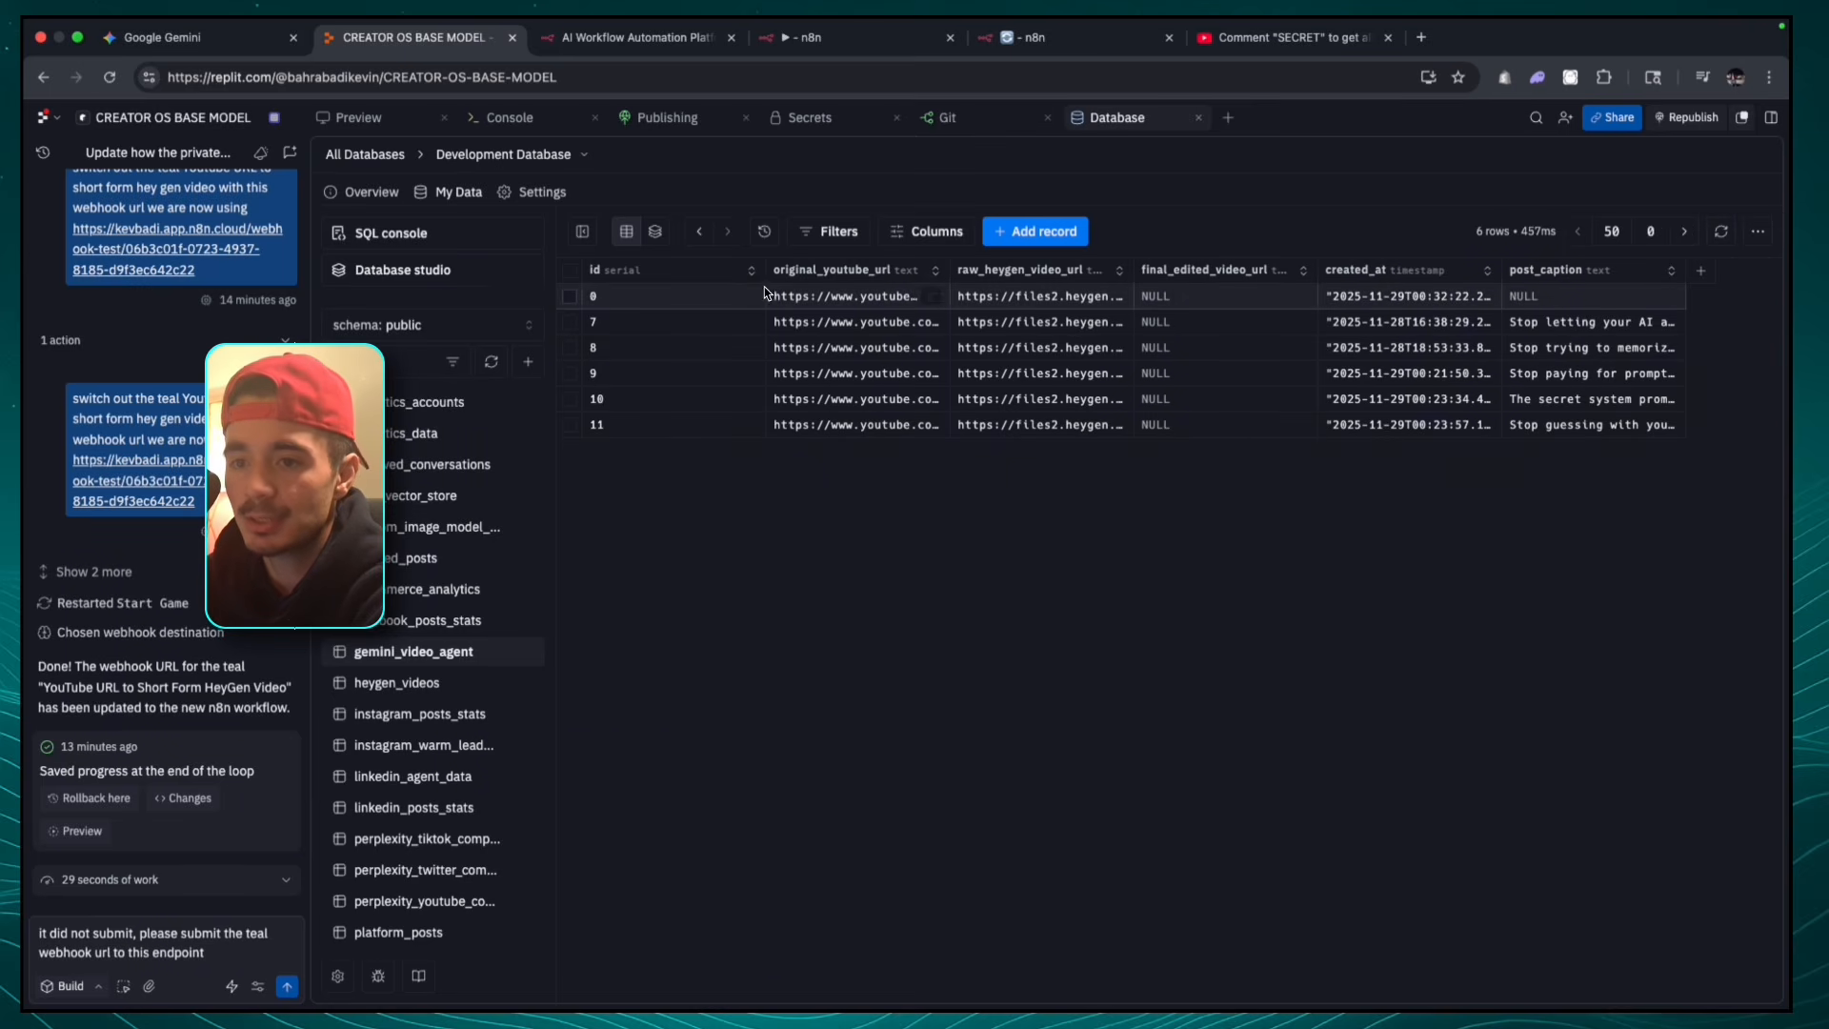
click(829, 299)
click(1328, 299)
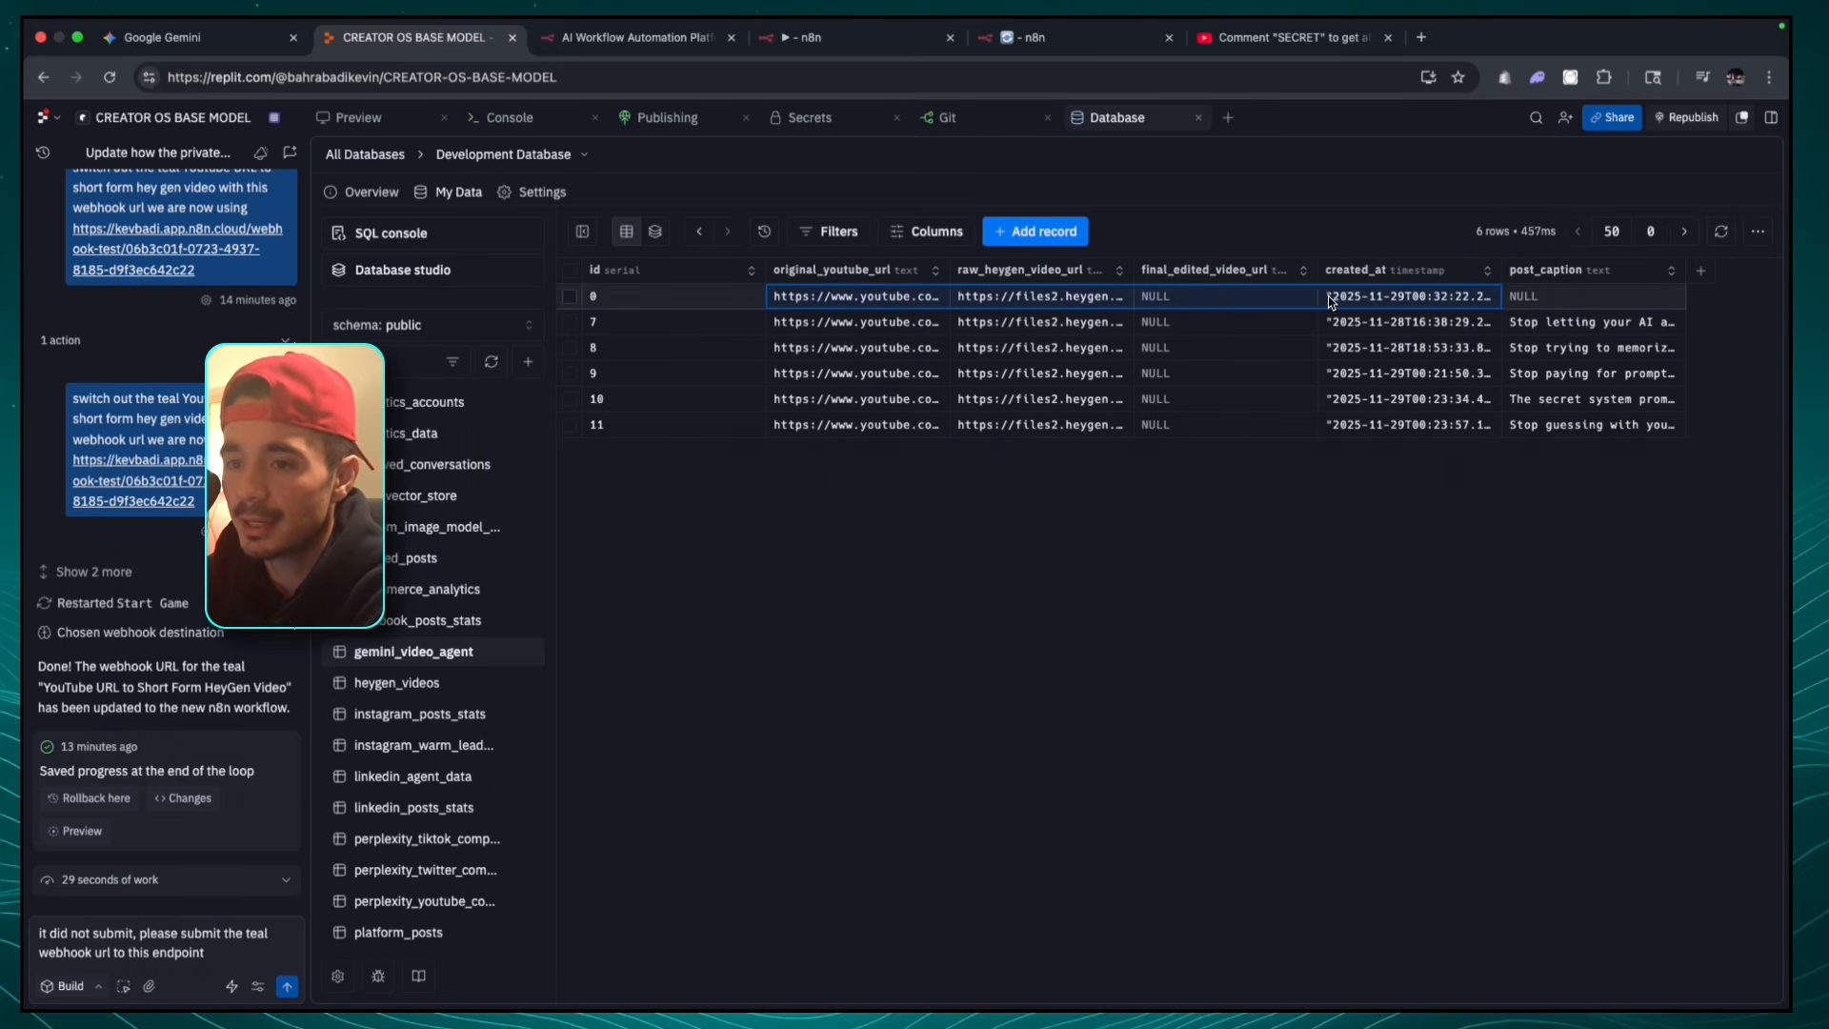
- Open the Creator OS preview and look over the content forms of the Gemini 3 + HeyGen Agent page
click(358, 117)
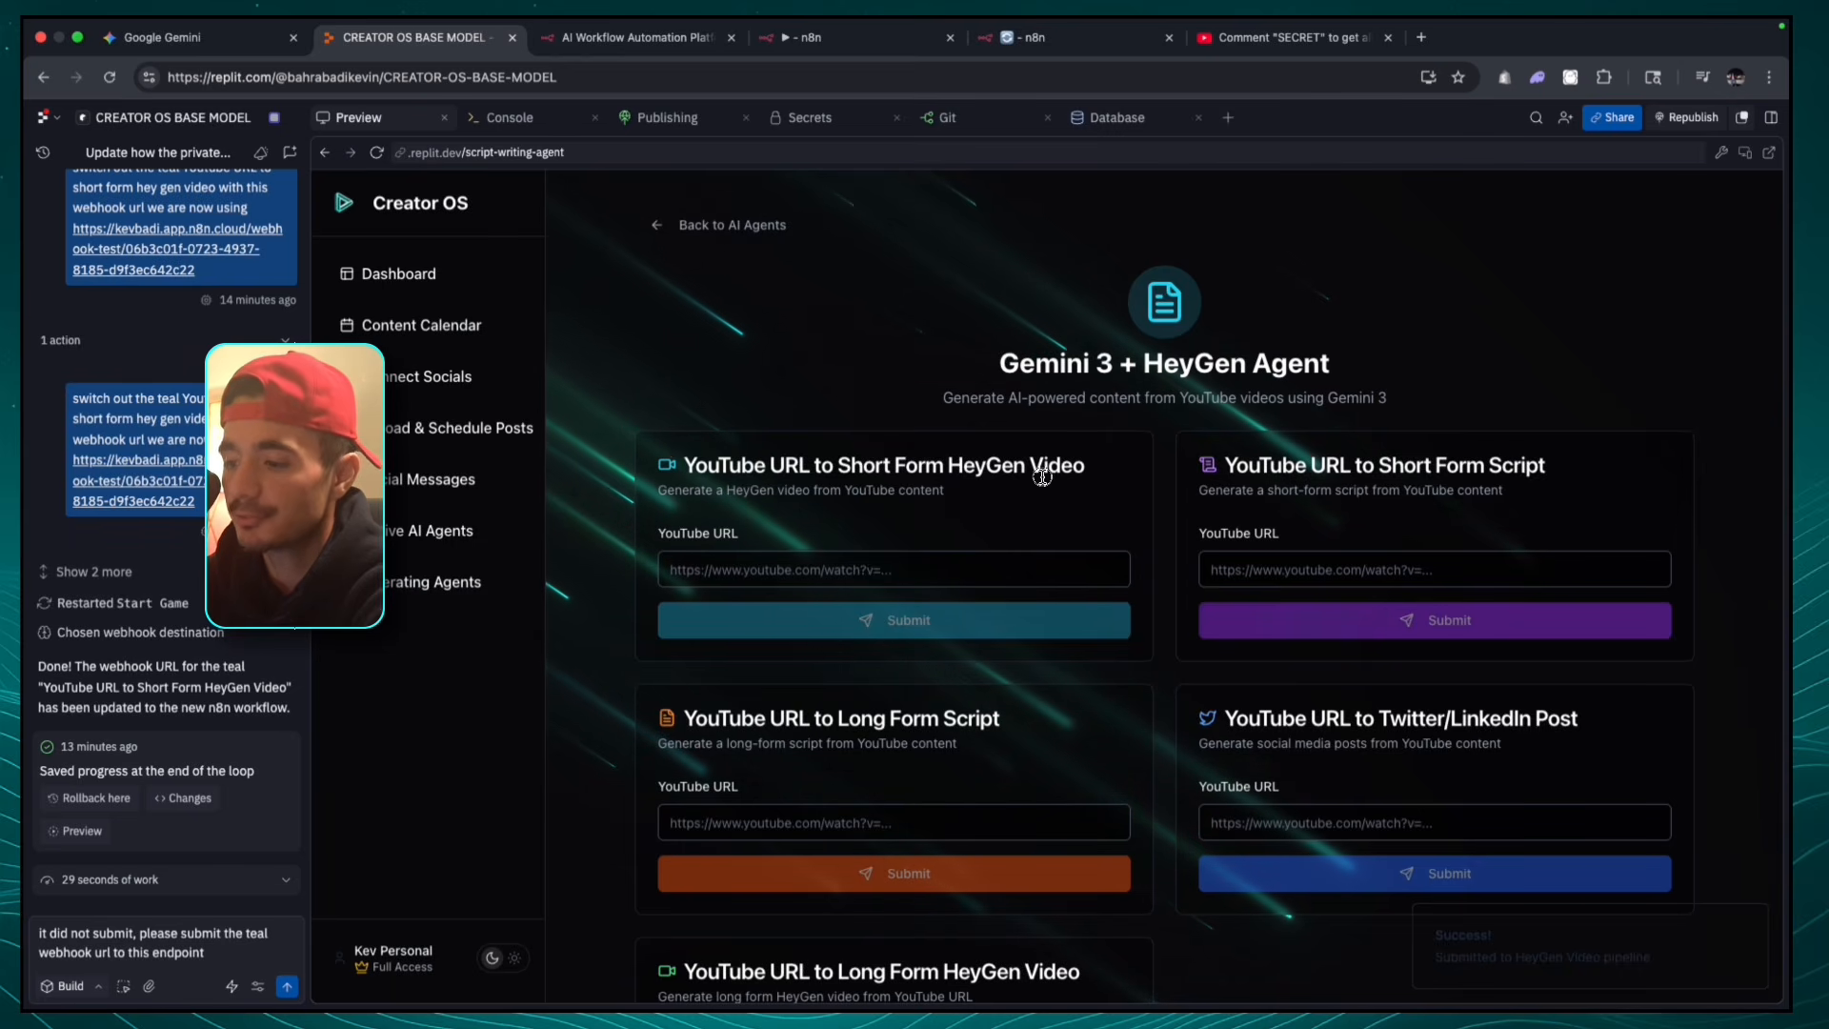
drag(1042, 477, 1098, 518)
click(1100, 526)
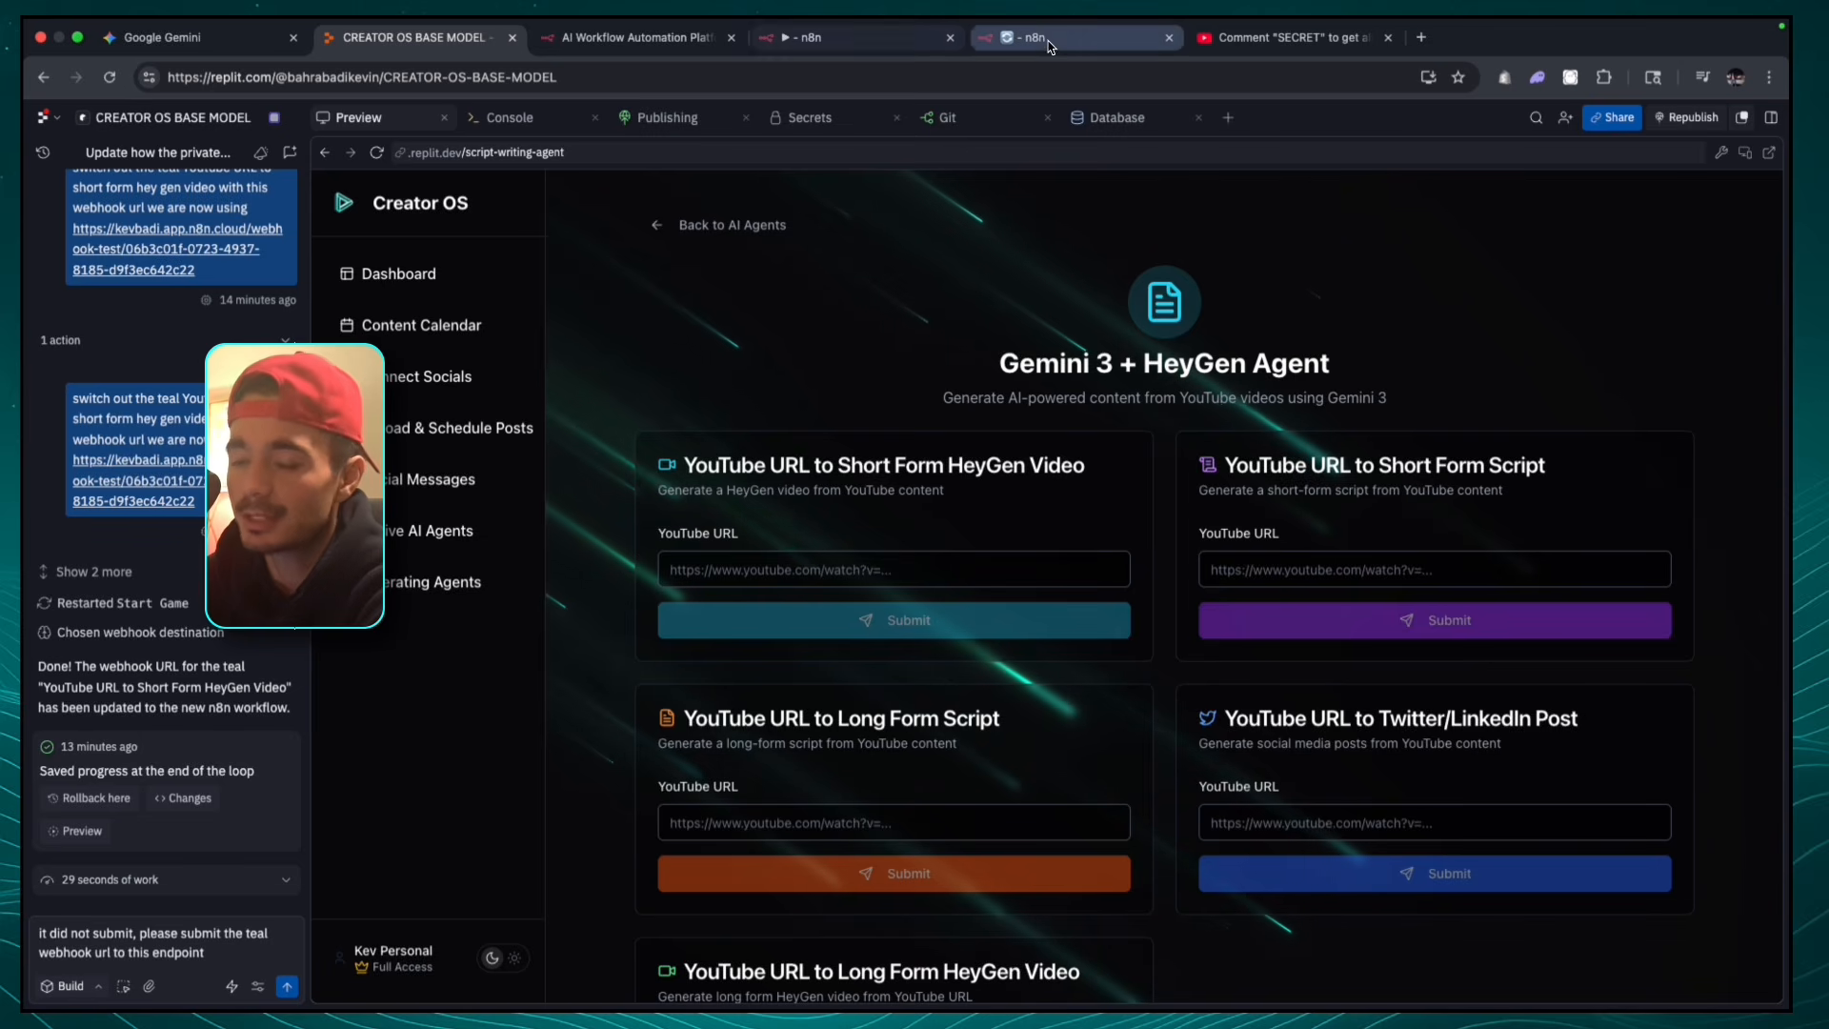
scroll(977, 643, down, 3)
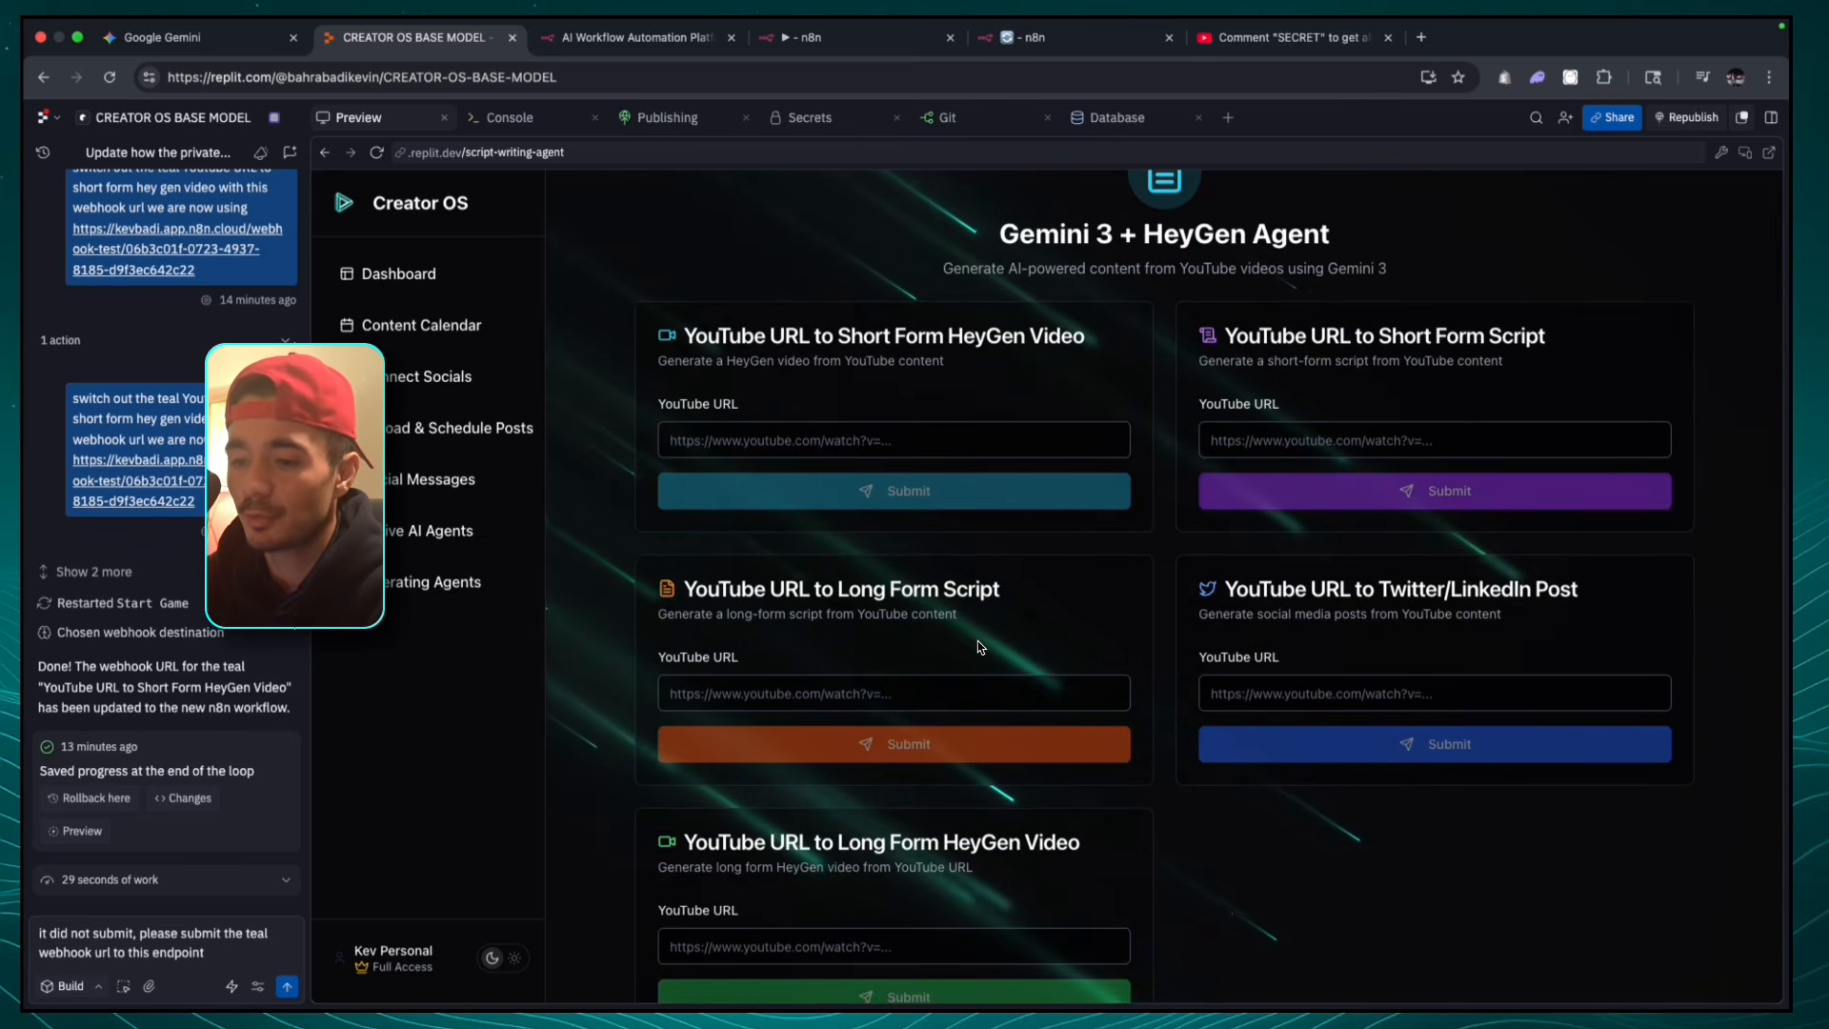
scroll(981, 647, down, 1)
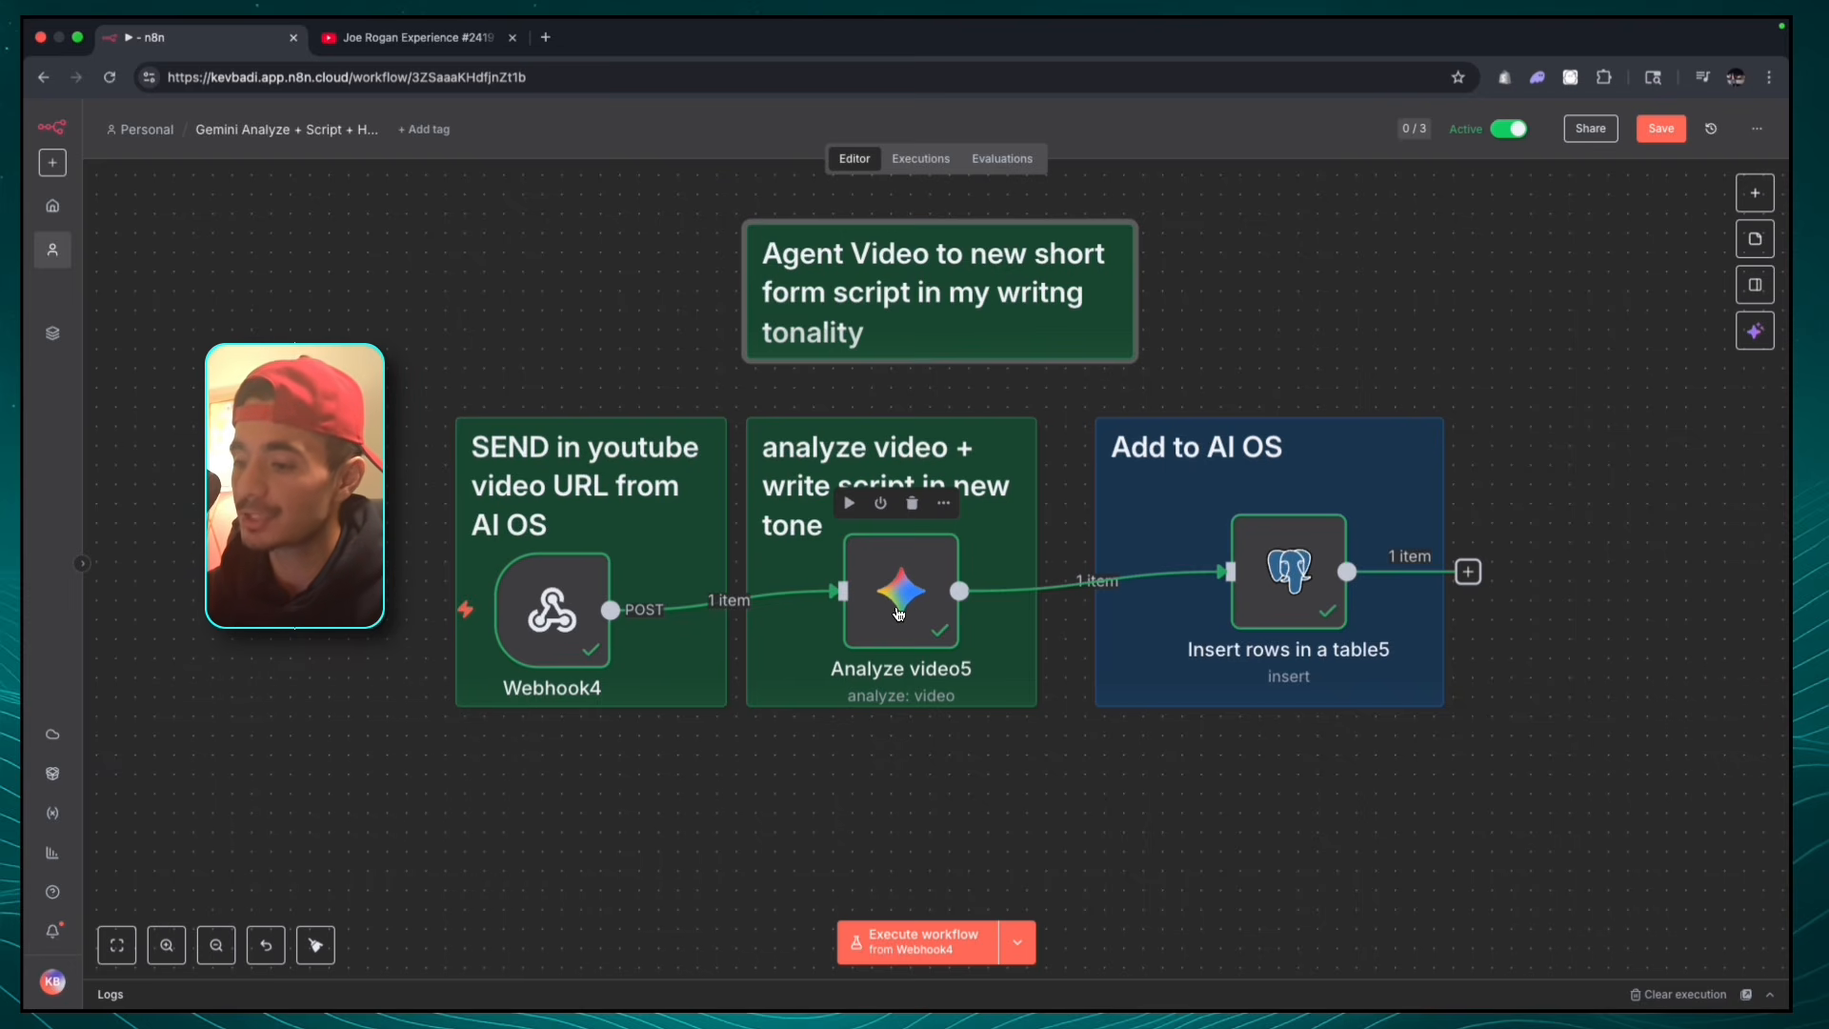
- In the n8n short form script workflow, open the Analyze video5 node and switch its Text Input to an expression
double_click(898, 615)
scroll(844, 490, down, 5)
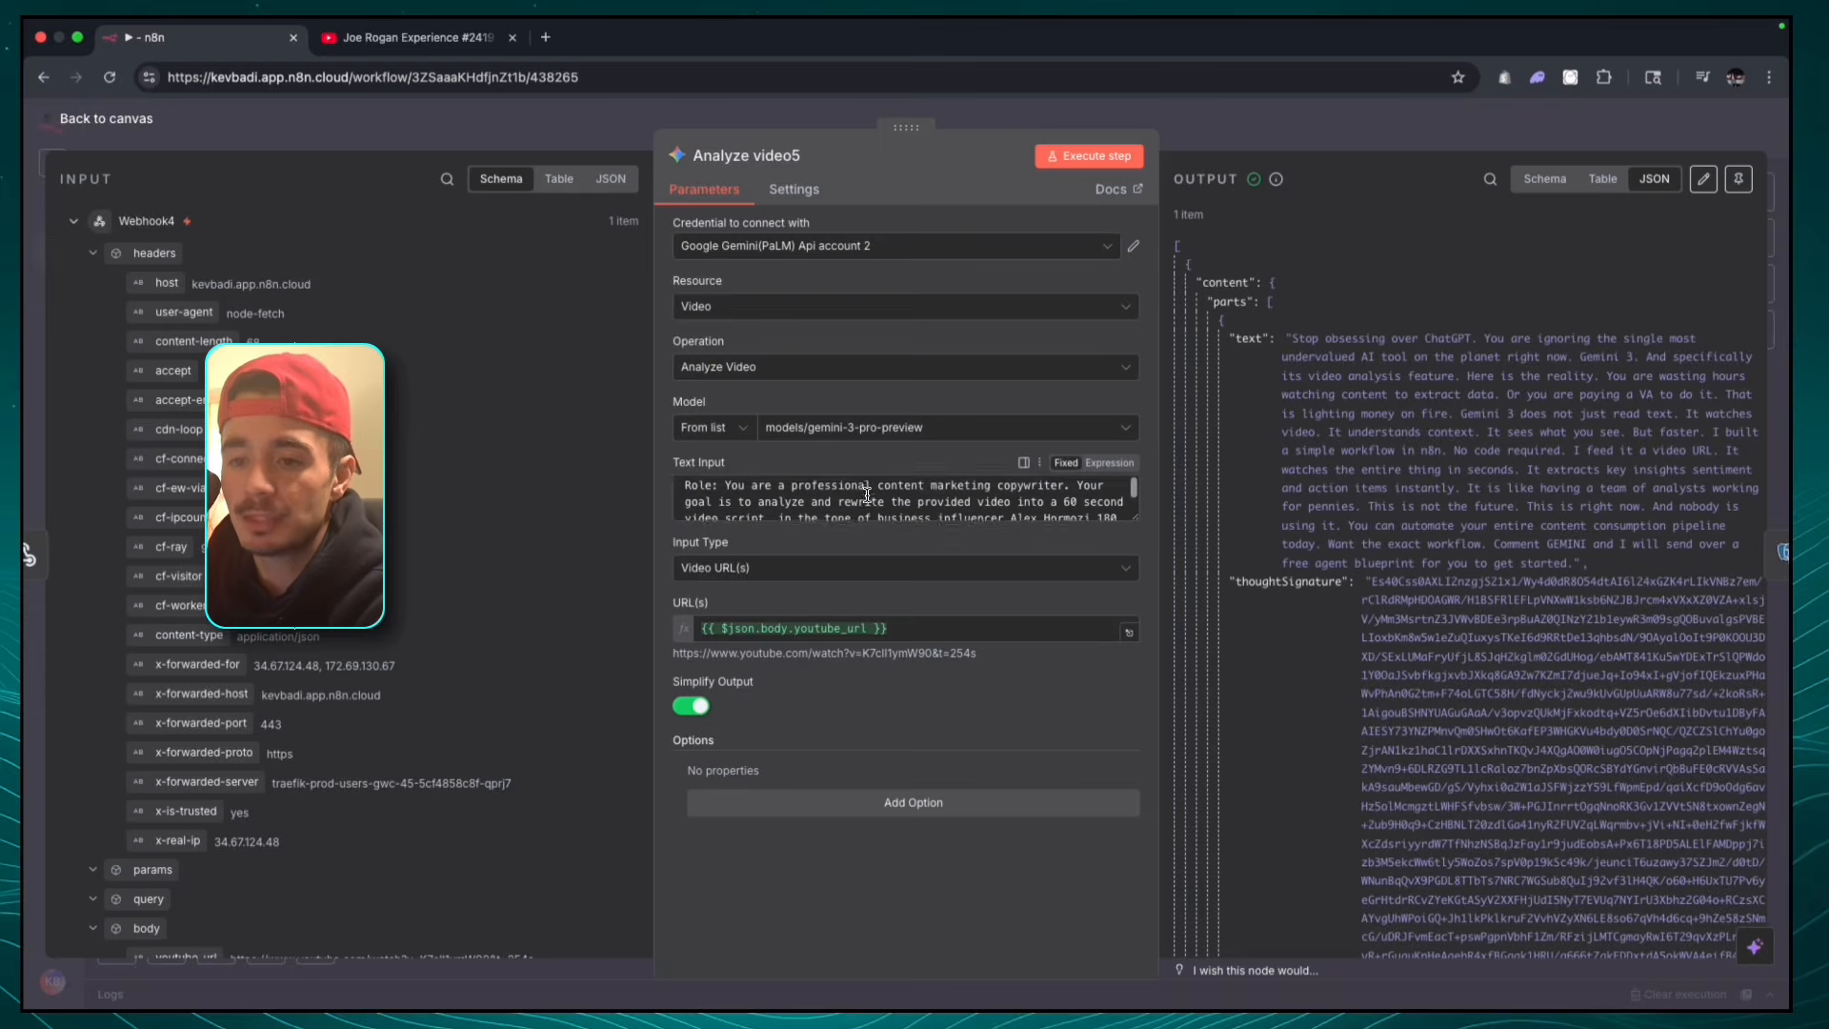
click(1105, 464)
- Read through the hook structure section and example hook patterns in the Analyze video5 prompt
scroll(901, 552, down, 5)
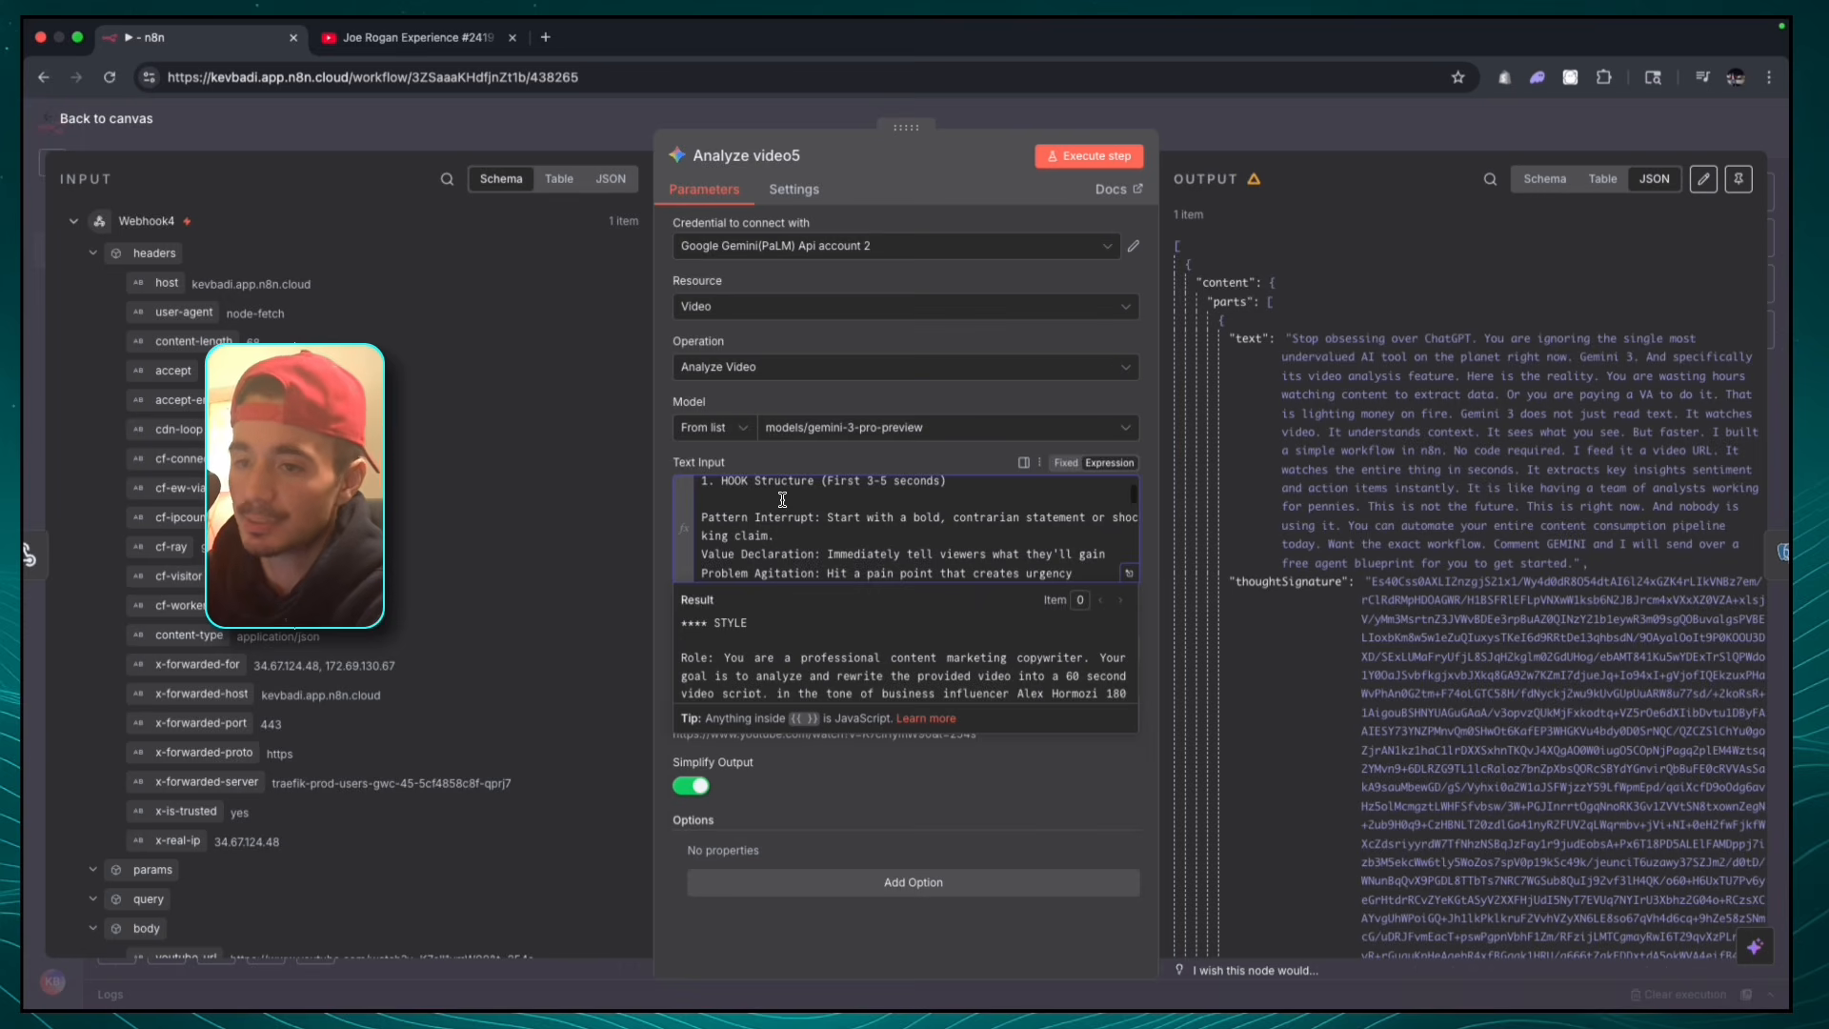
scroll(782, 500, up, 1)
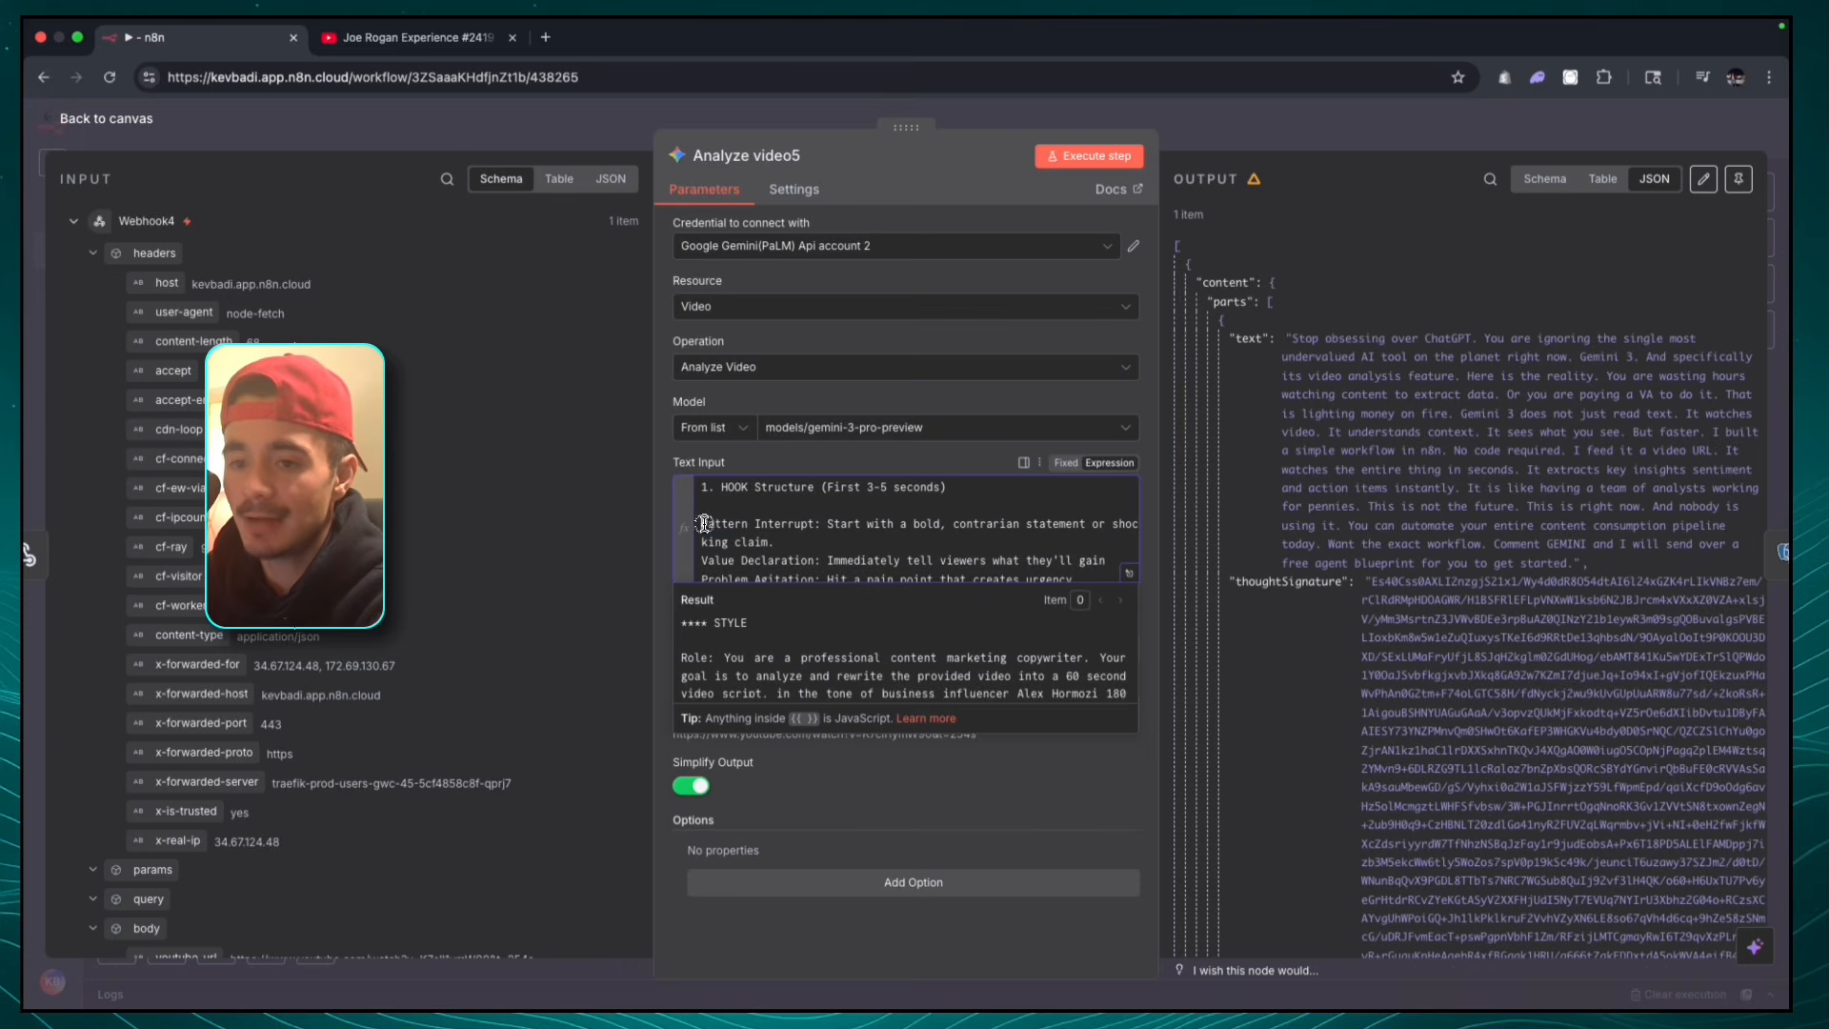
drag(704, 523, 892, 525)
click(823, 523)
click(924, 524)
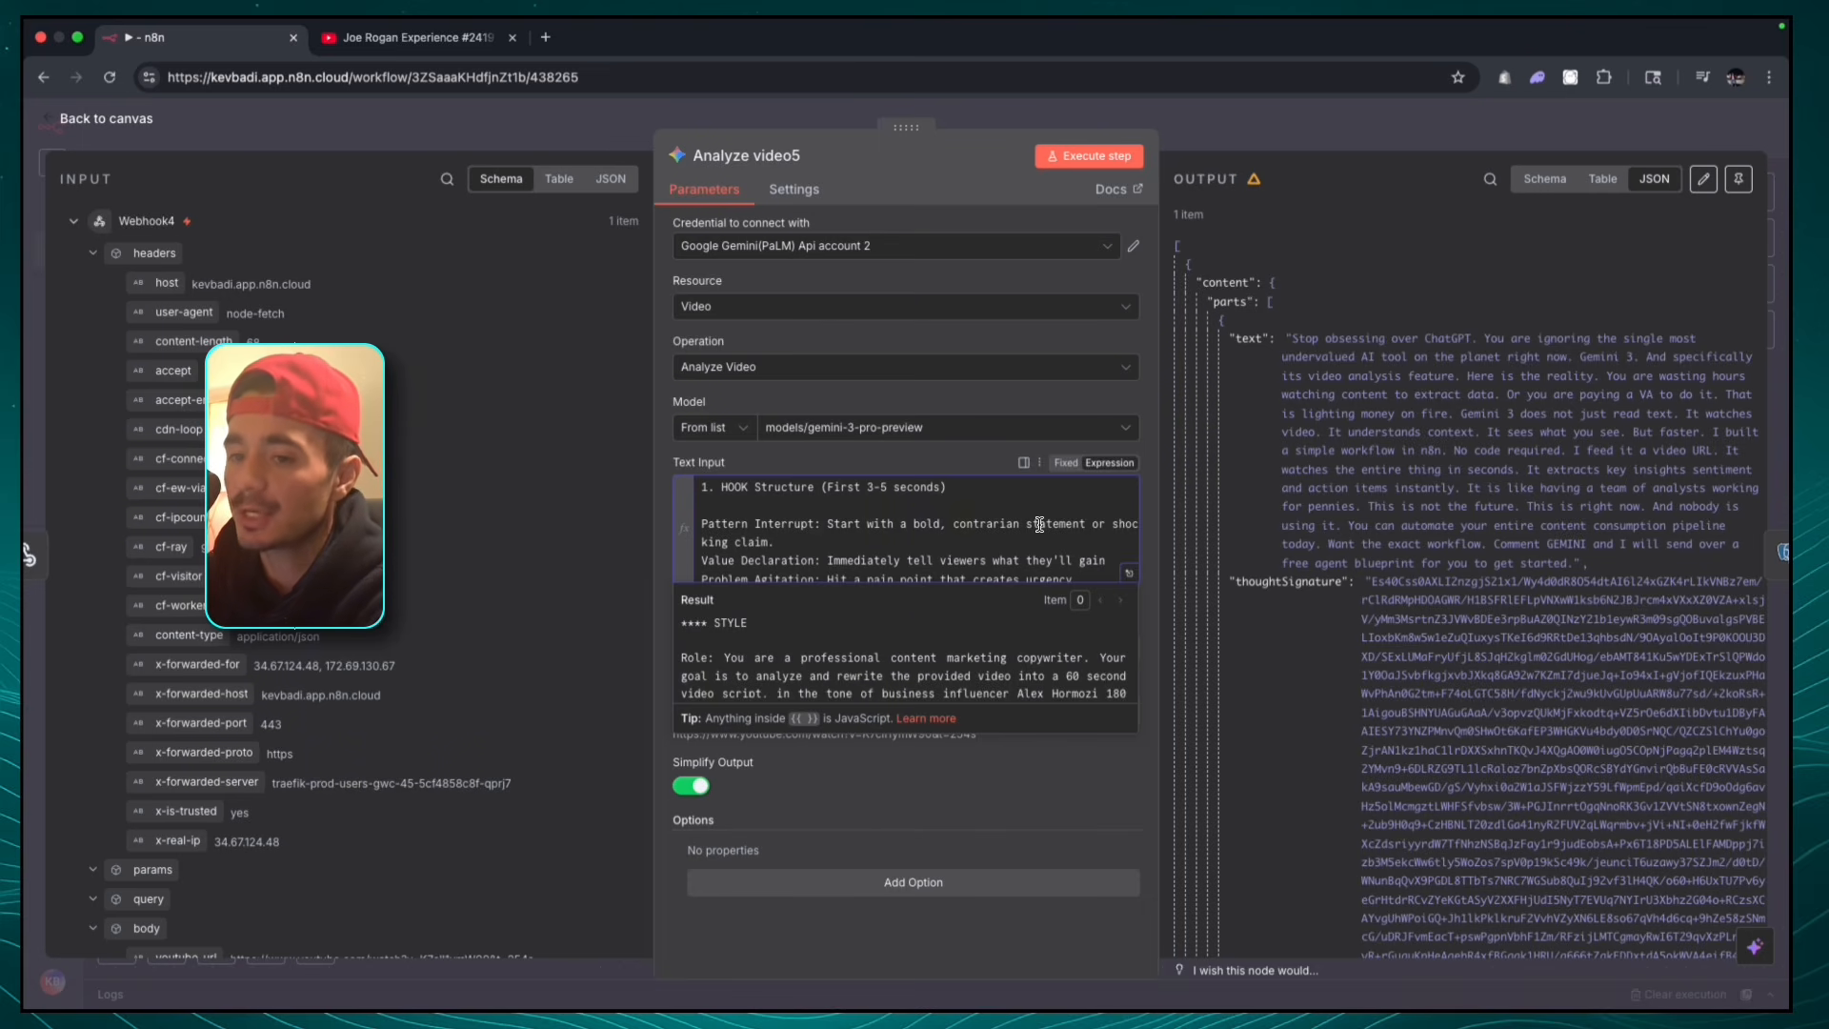
scroll(1039, 524, down, 2)
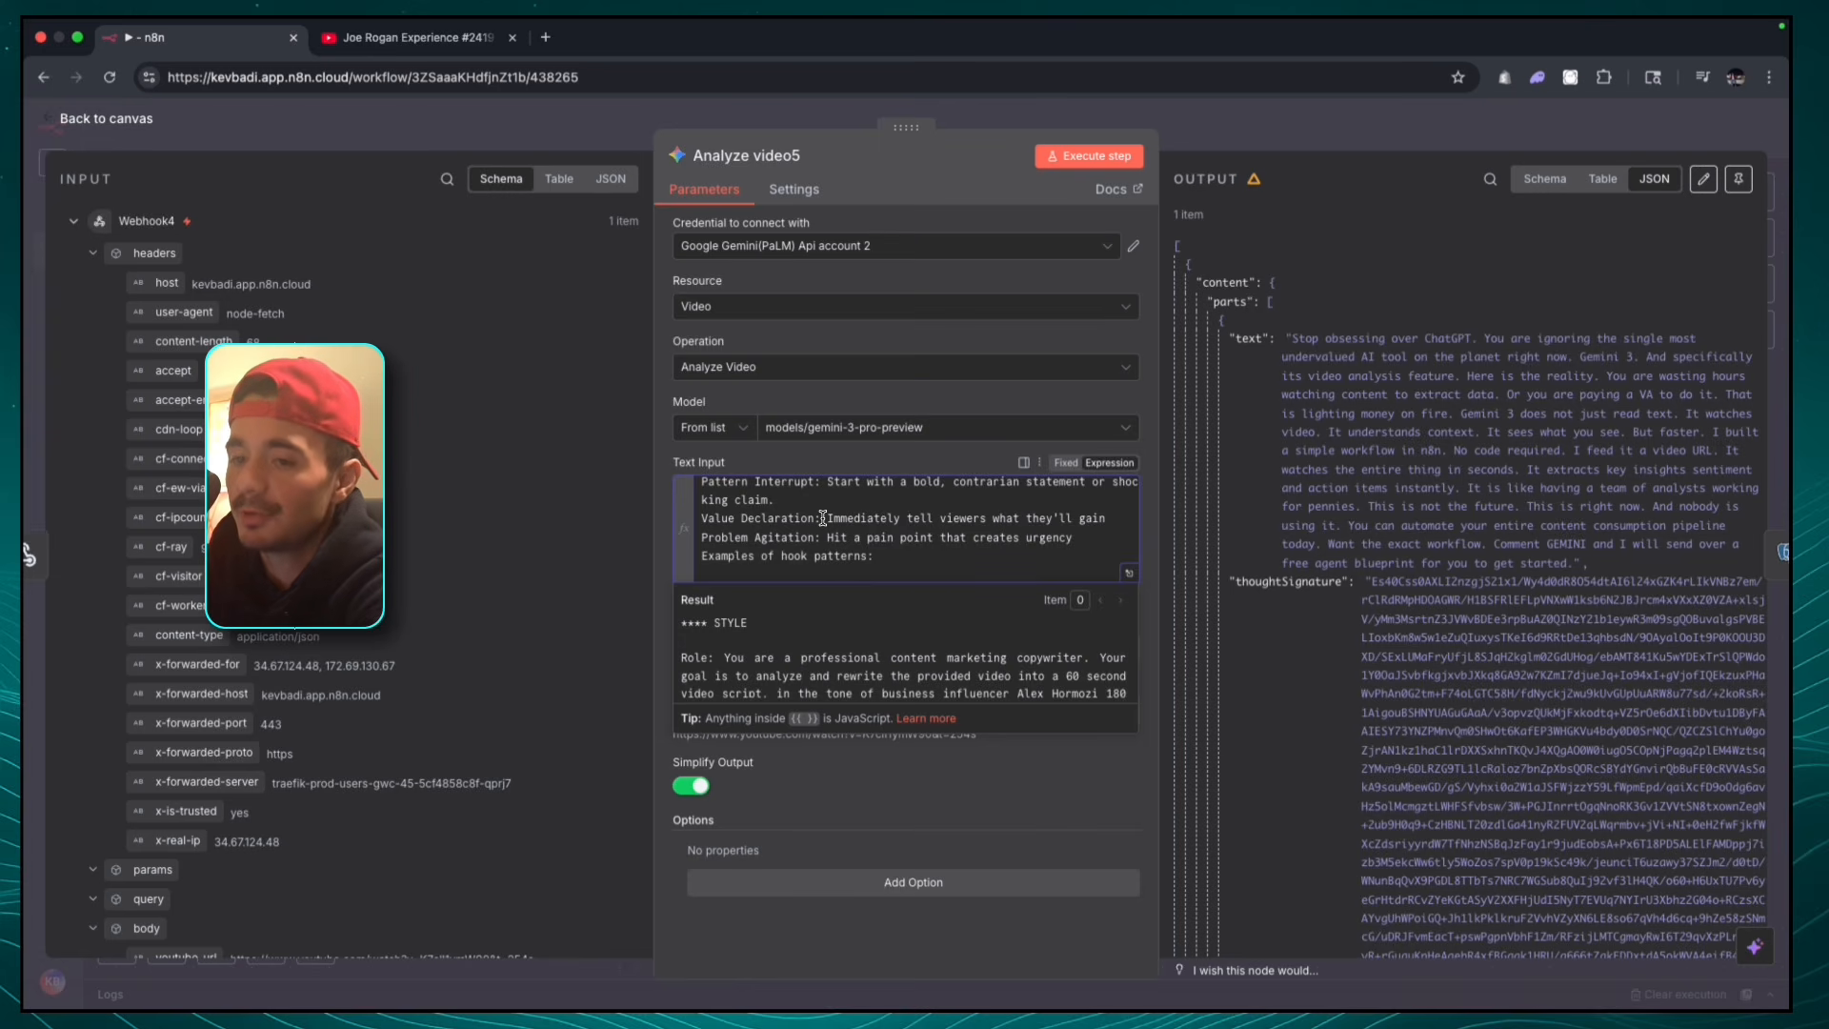
scroll(823, 517, down, 2)
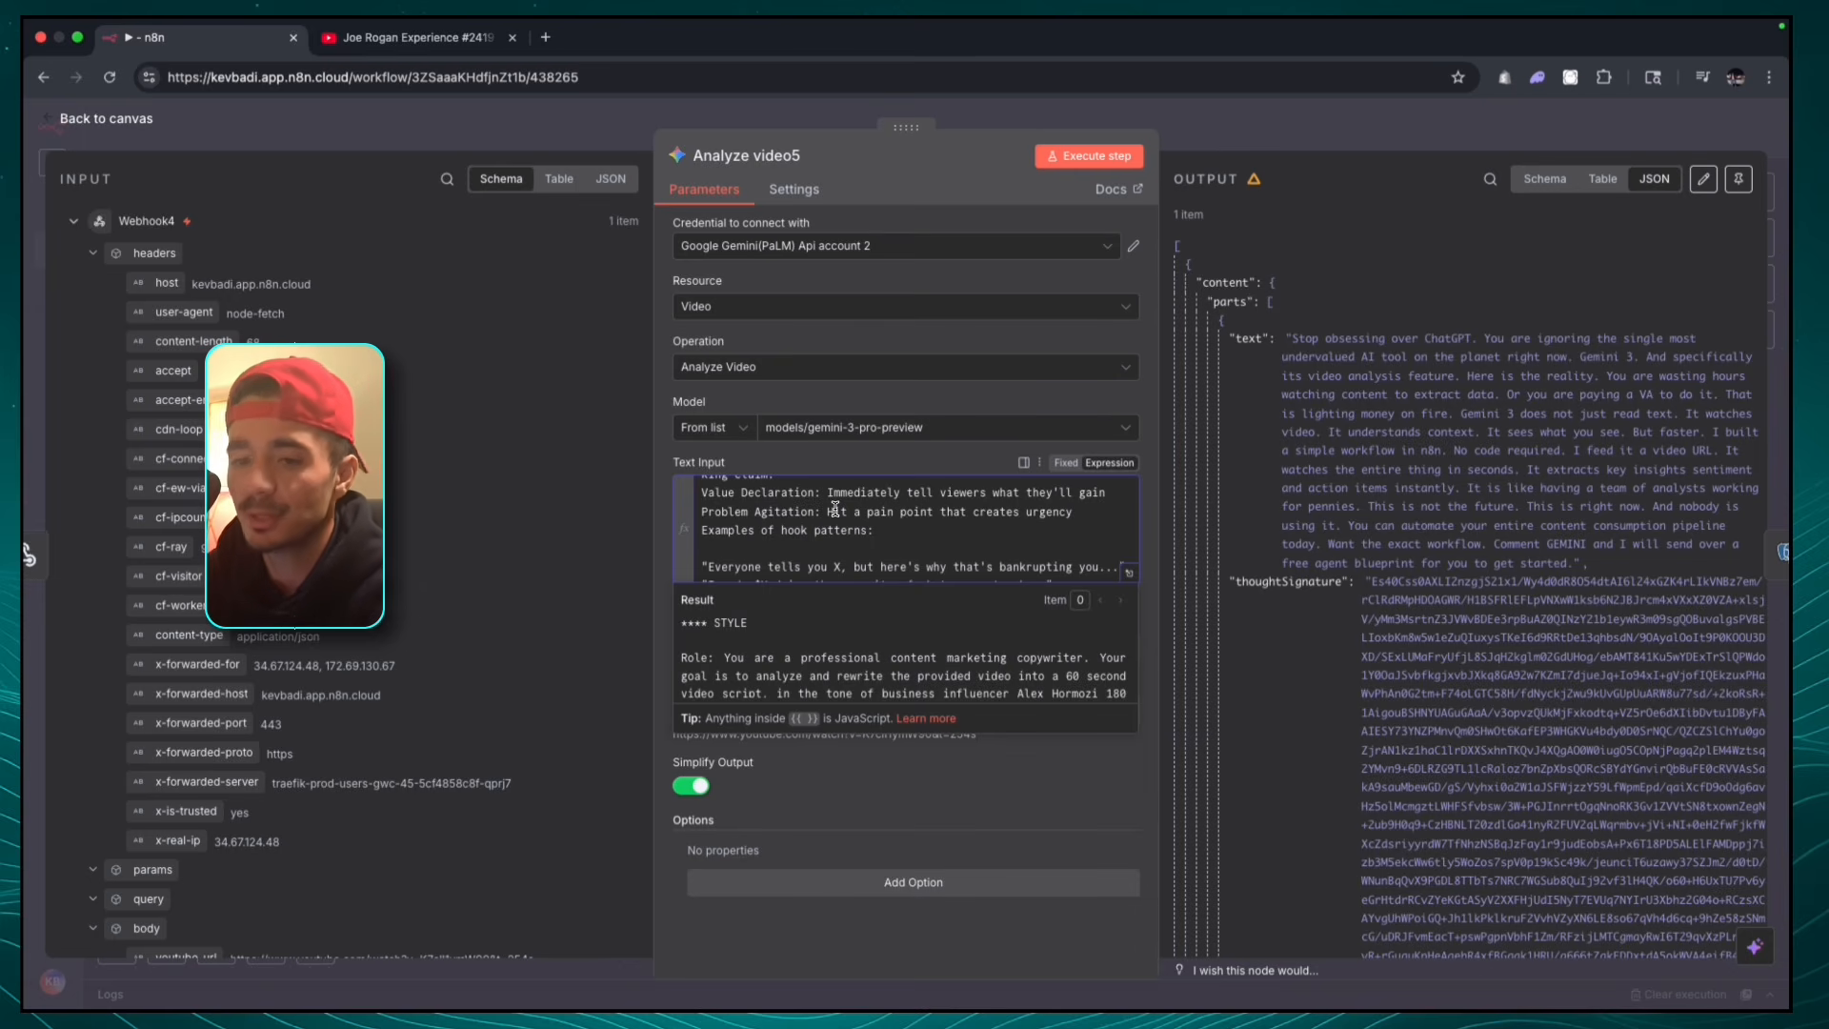
scroll(834, 510, down, 3)
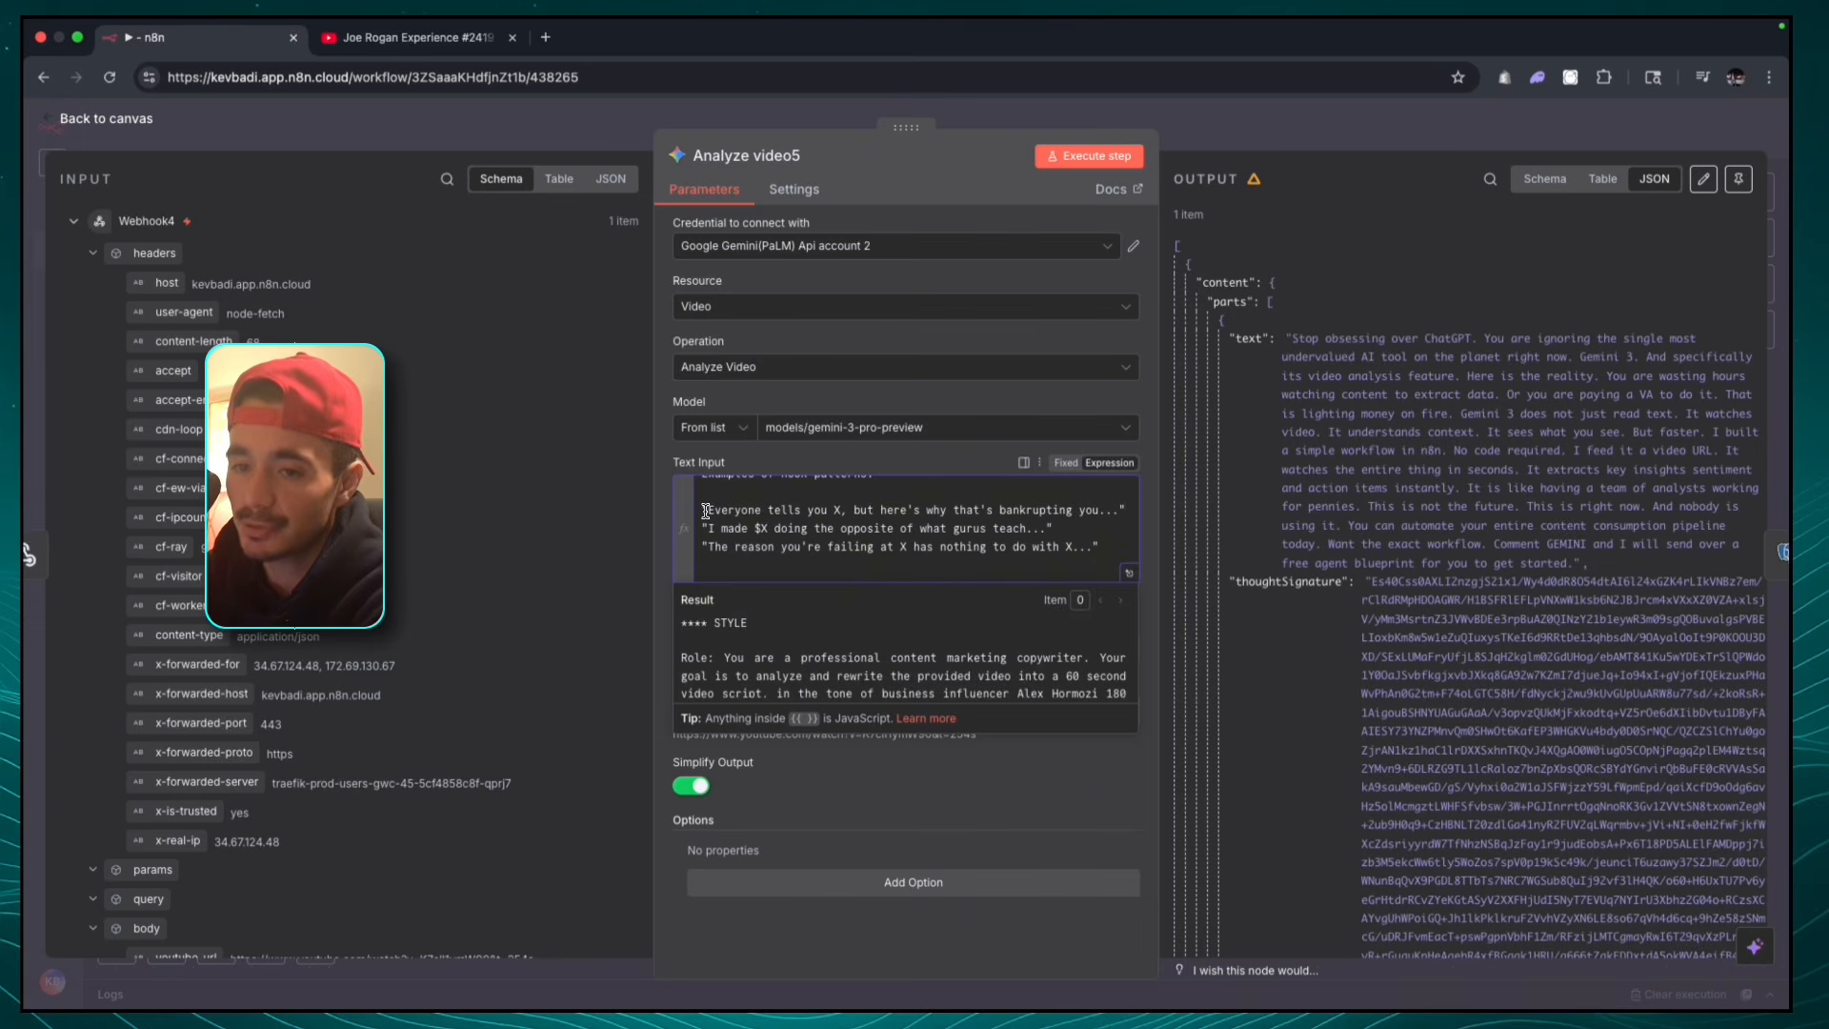
drag(706, 510, 1096, 515)
click(839, 511)
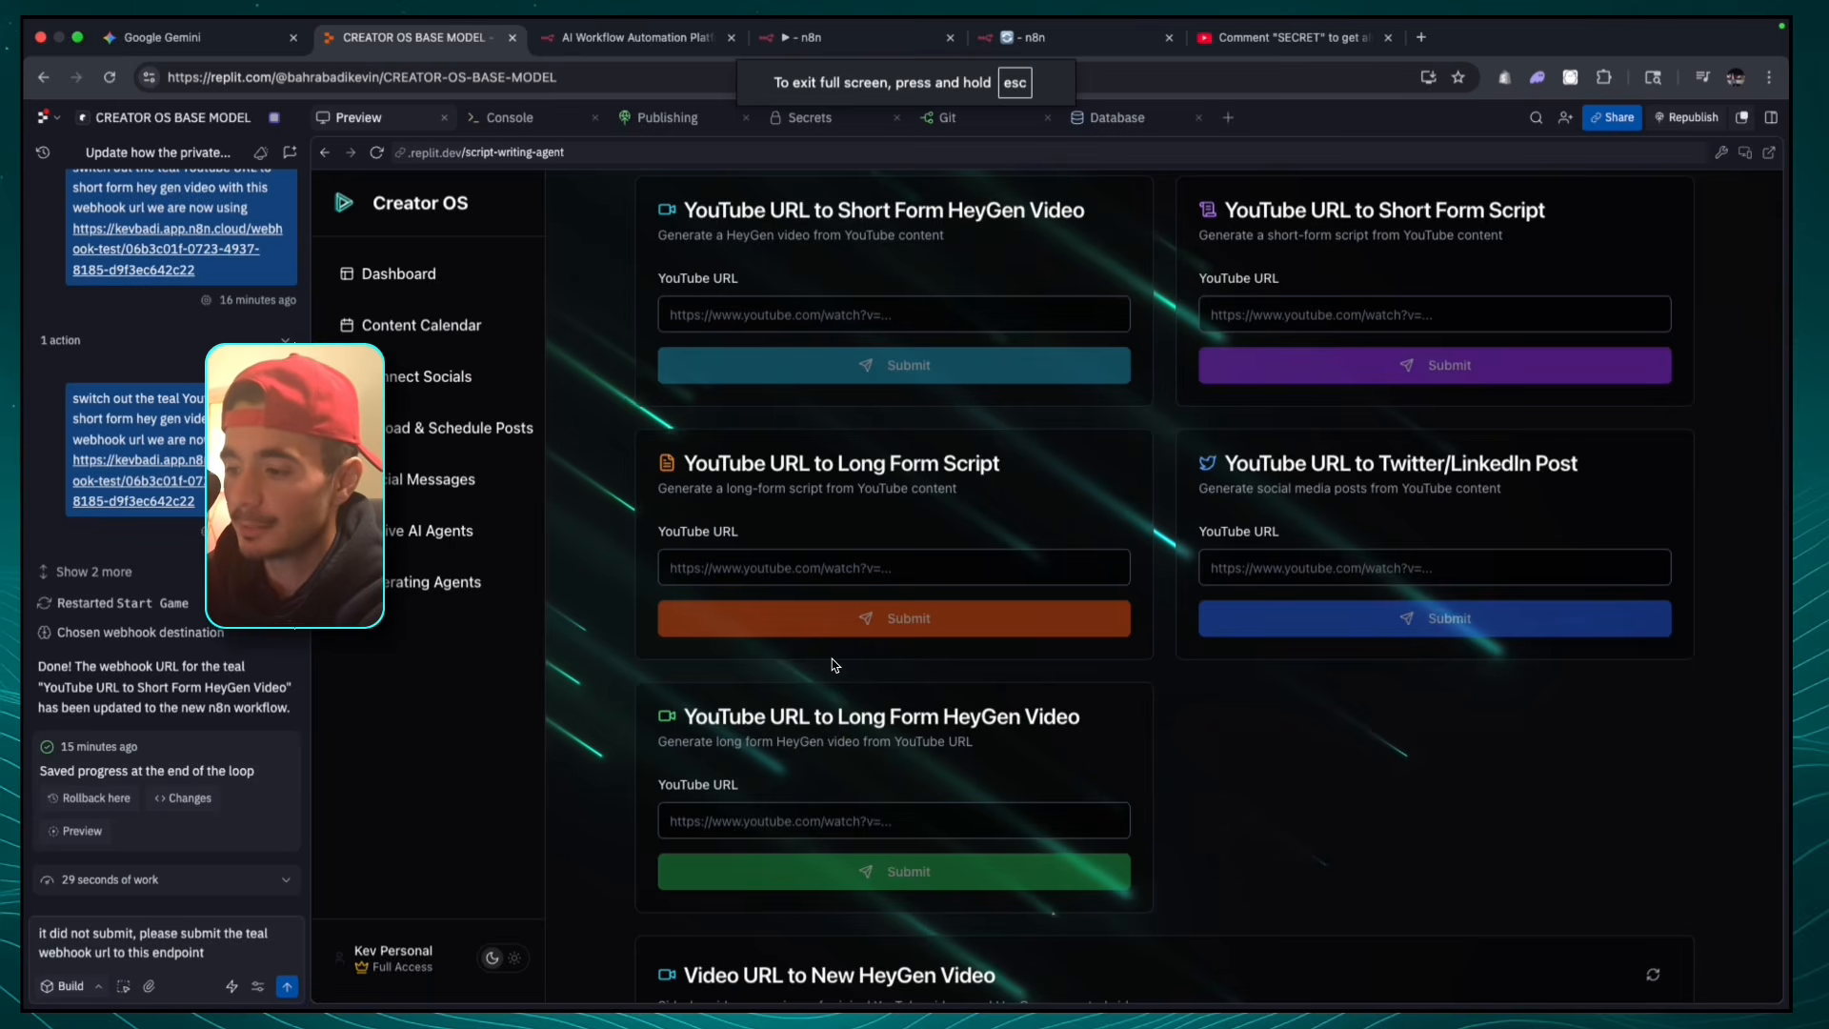
- Return from Creator OS to the n8n workflow and open the Analyze video3 node in the Agent 4 long form script flow
scroll(904, 419, down, 1)
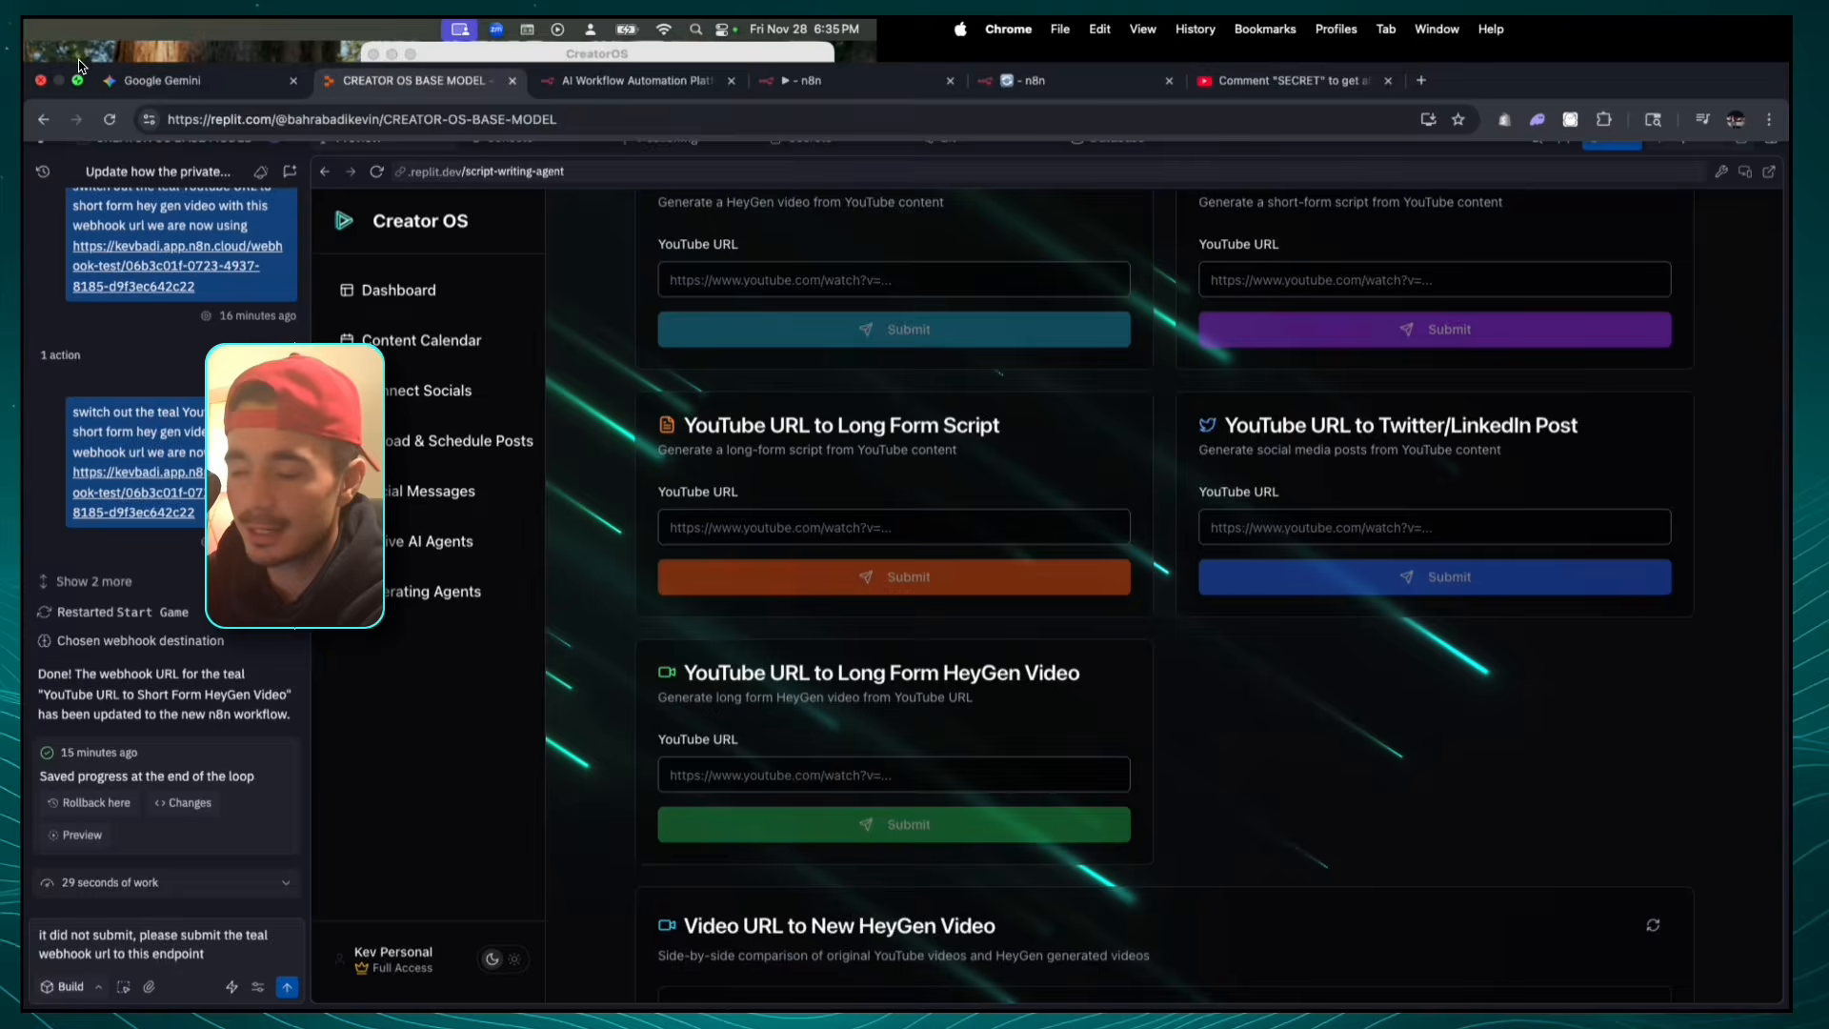
click(82, 65)
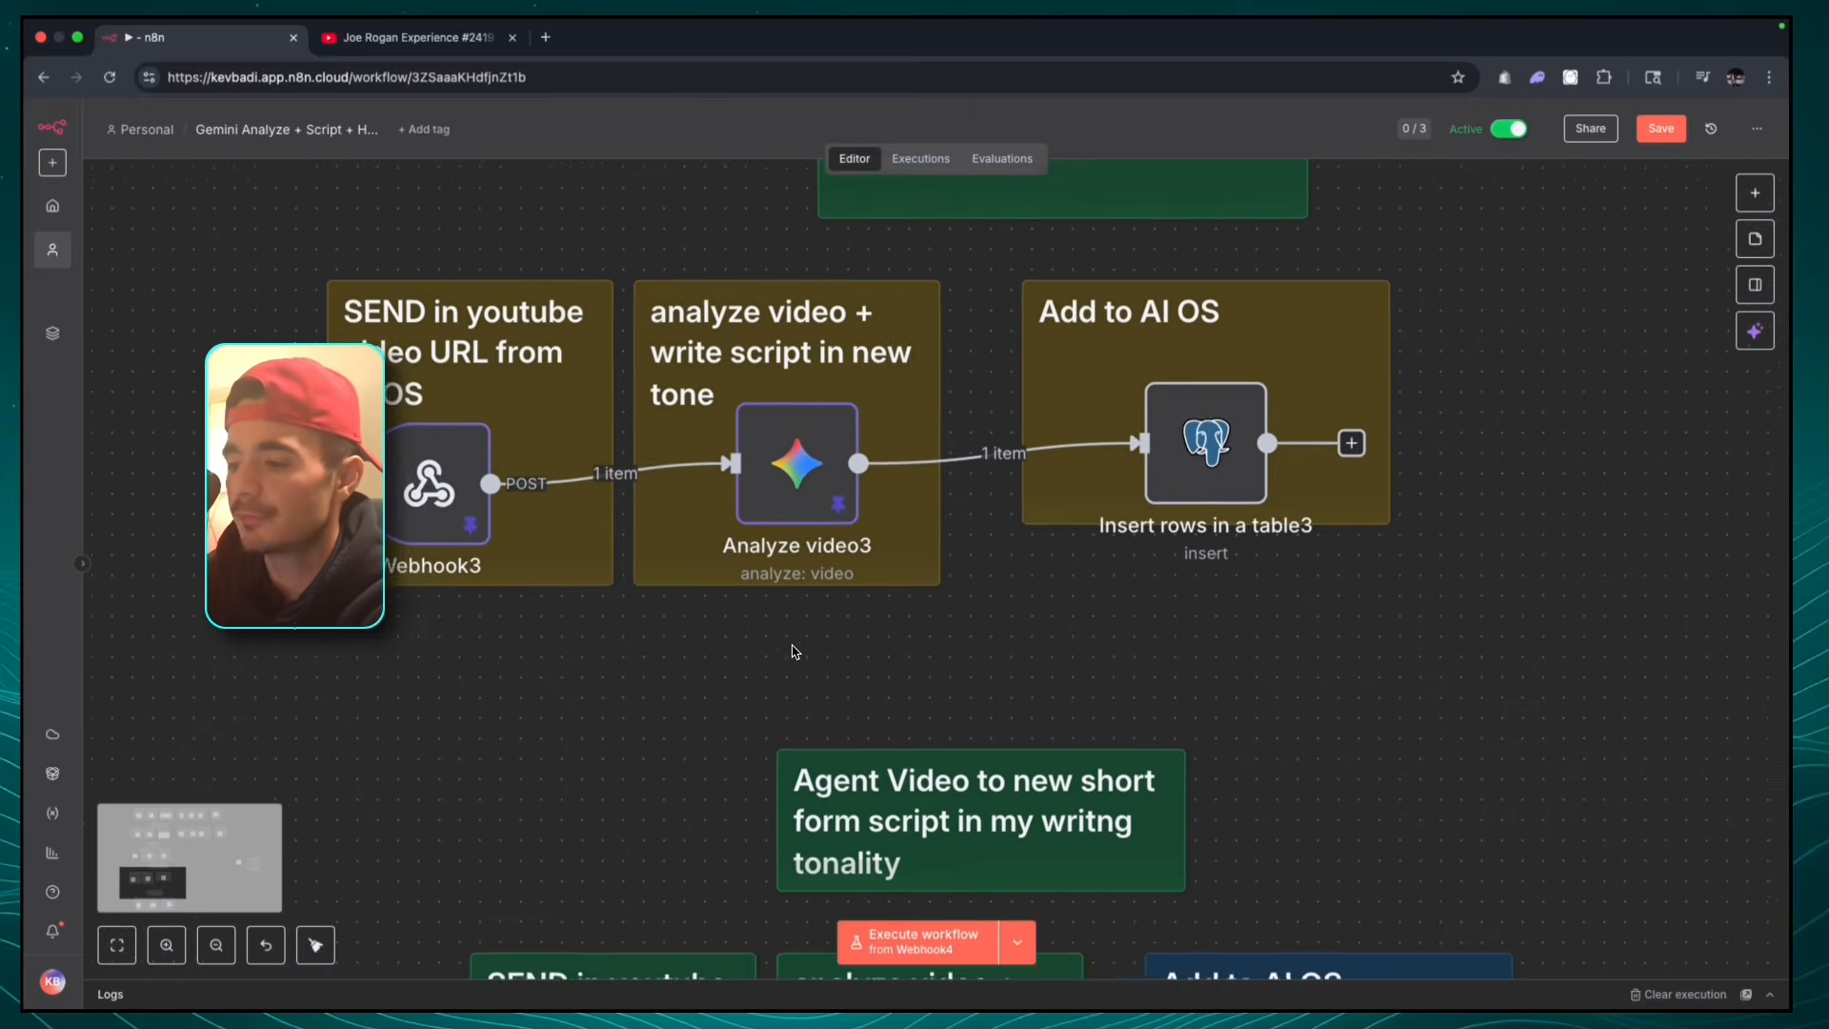
scroll(796, 652, up, 2)
scroll(795, 652, left, 2)
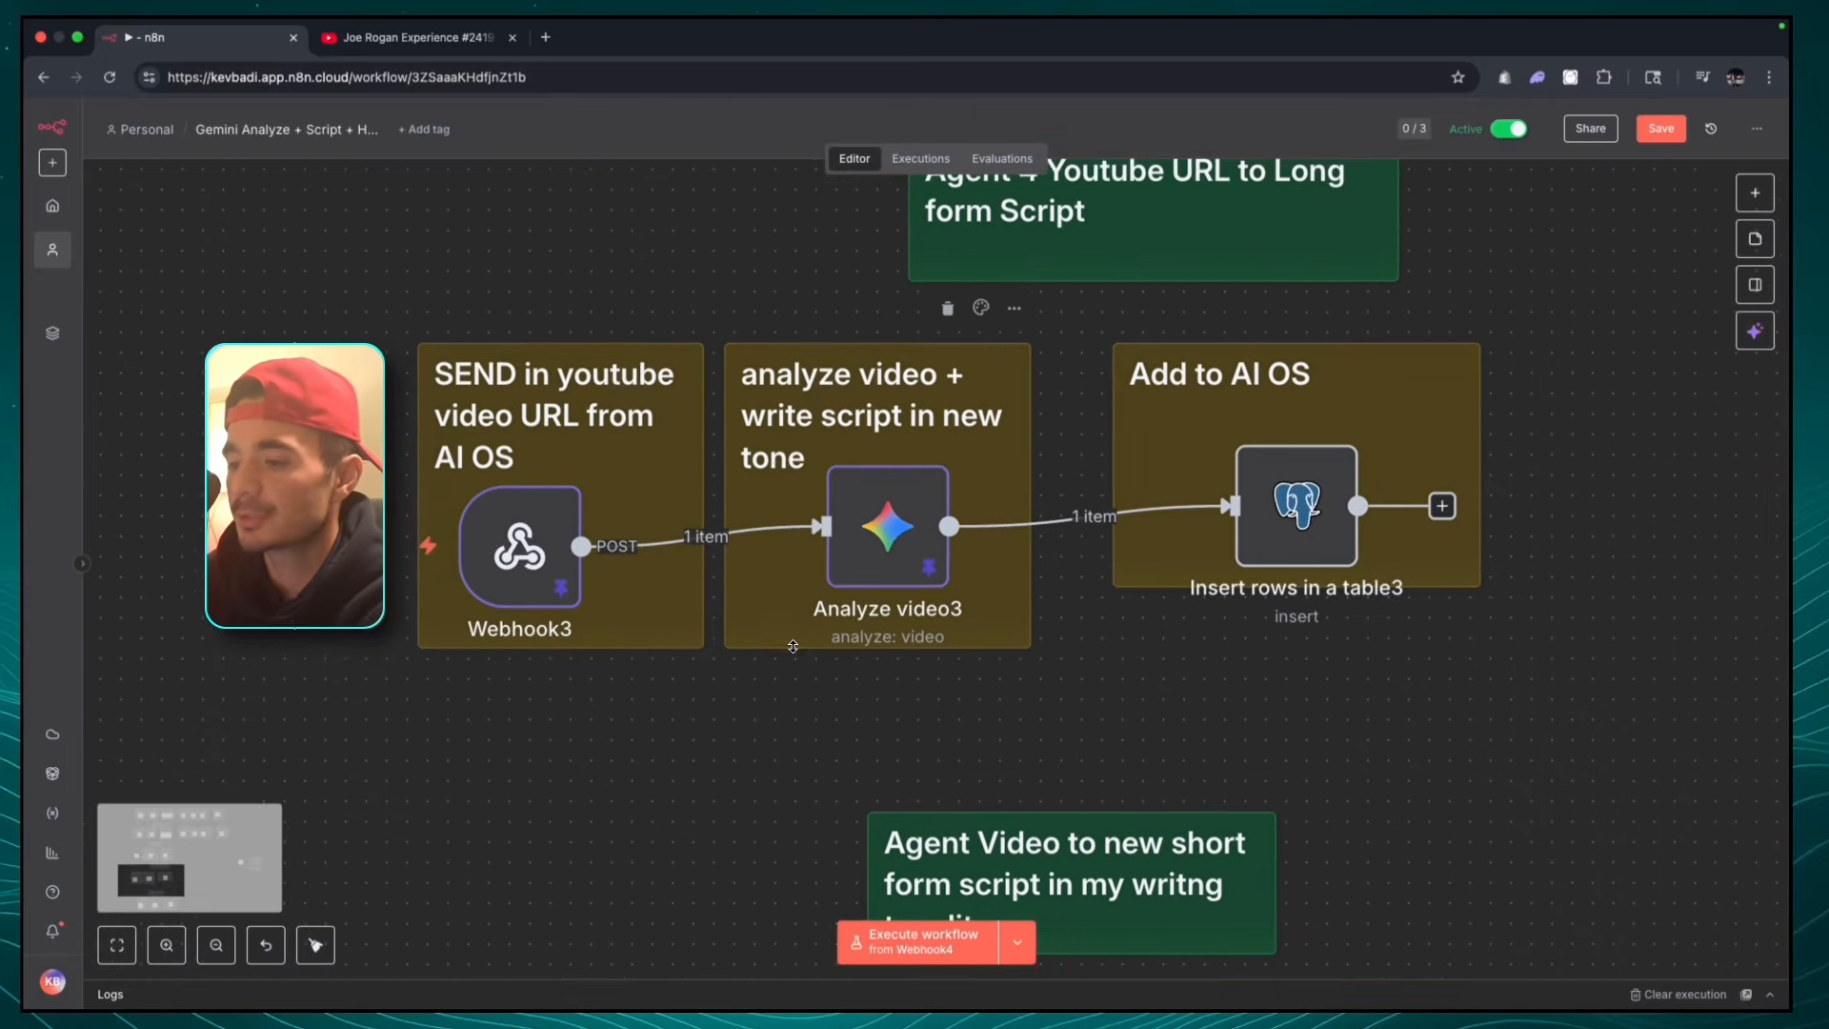
scroll(793, 644, up, 1)
scroll(793, 644, left, 1)
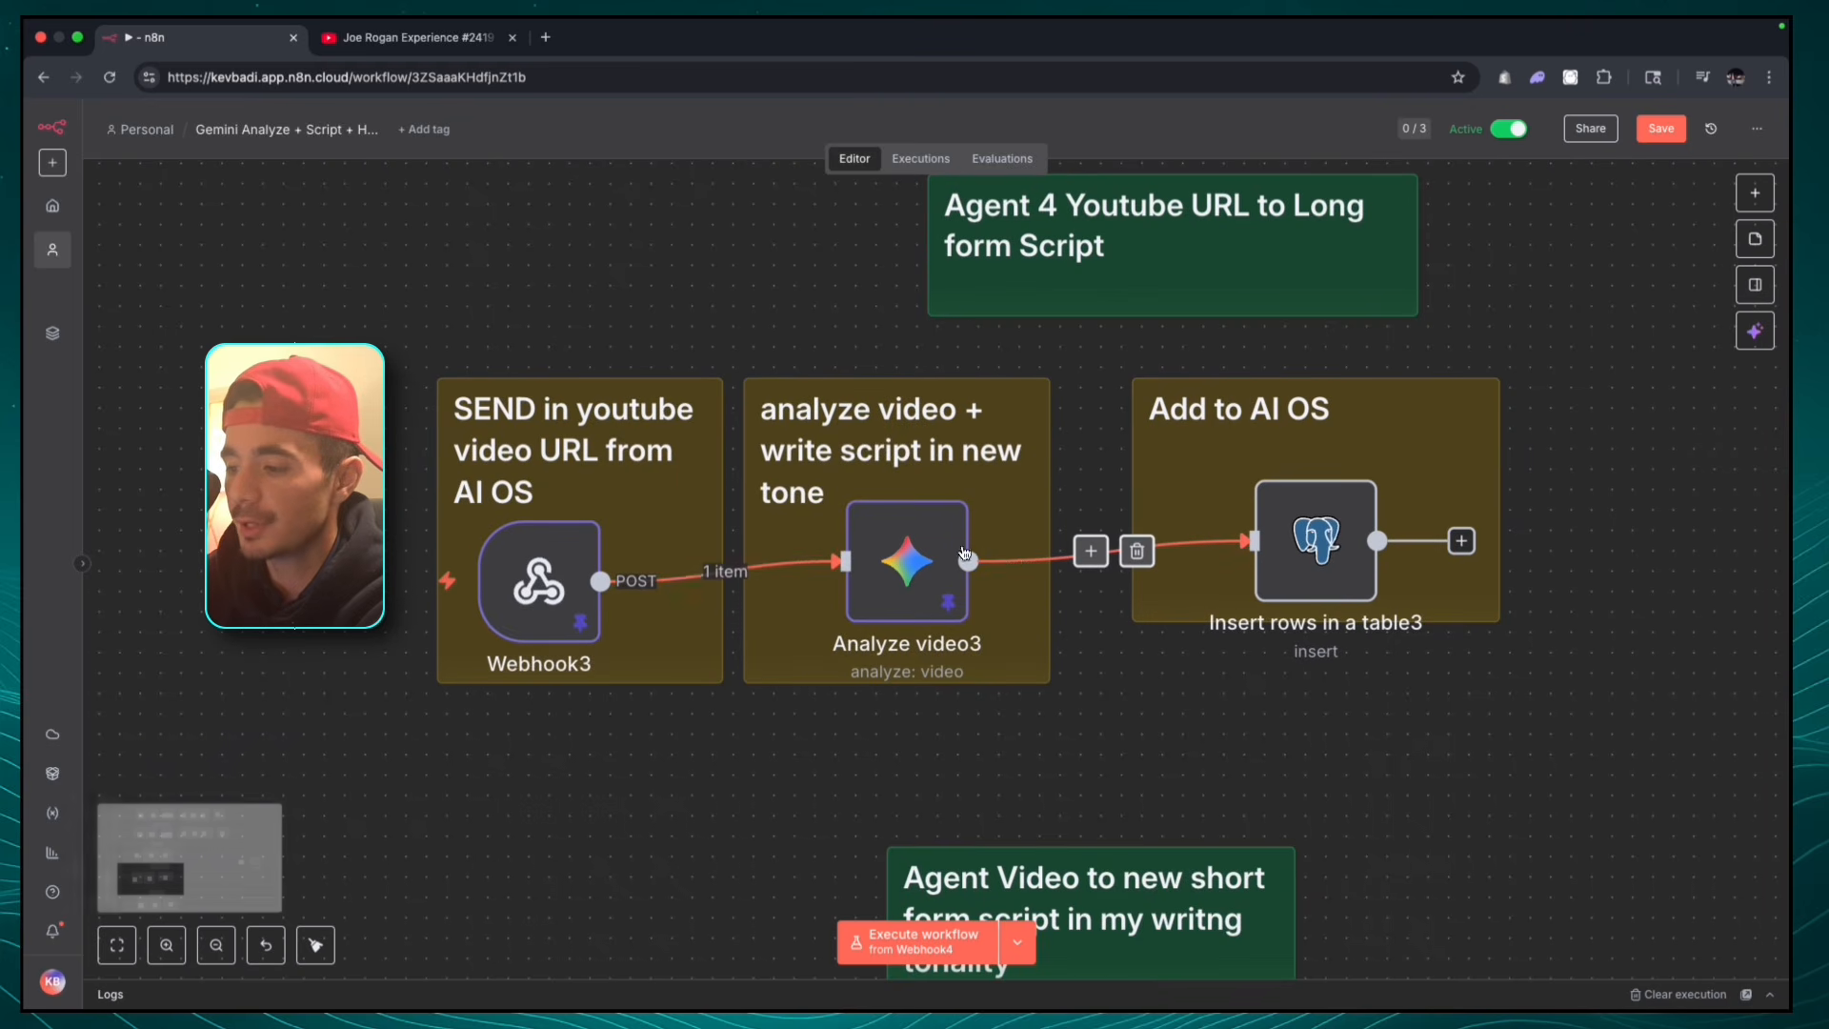
double_click(912, 558)
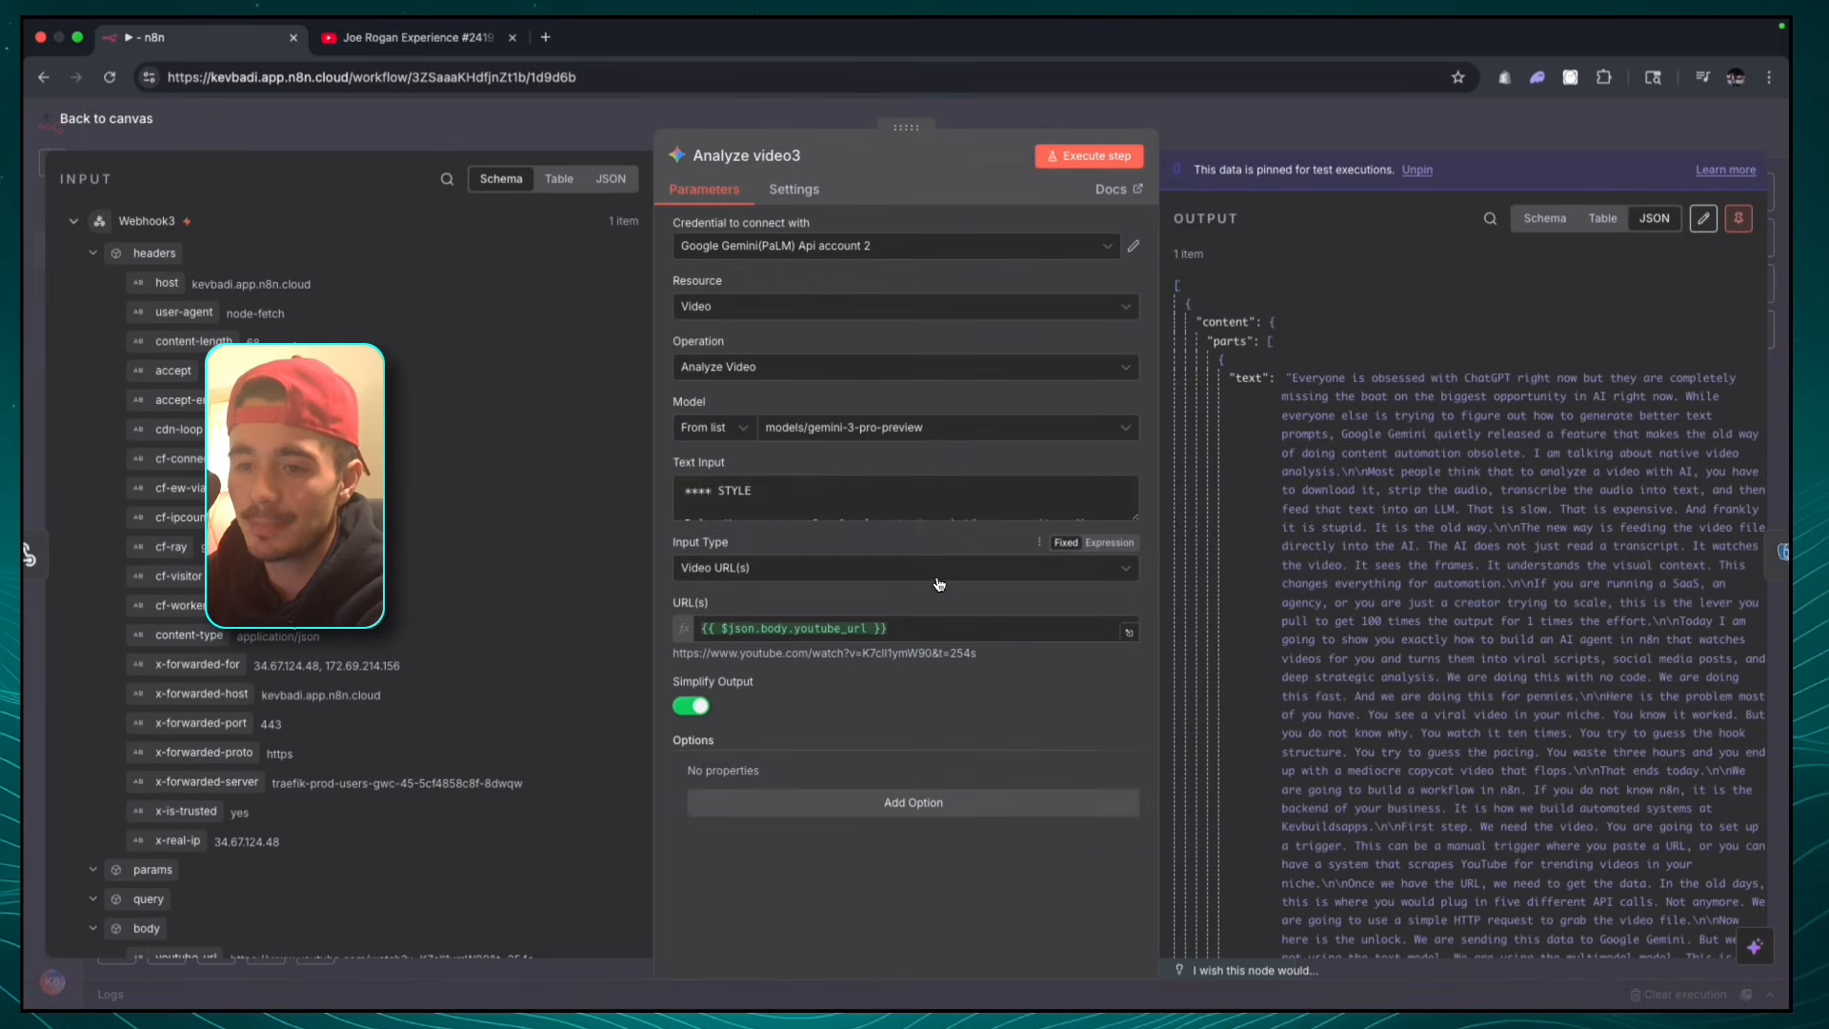
- Read the channel description and output script length instructions in the Analyze video3 prompt
scroll(886, 504, down, 3)
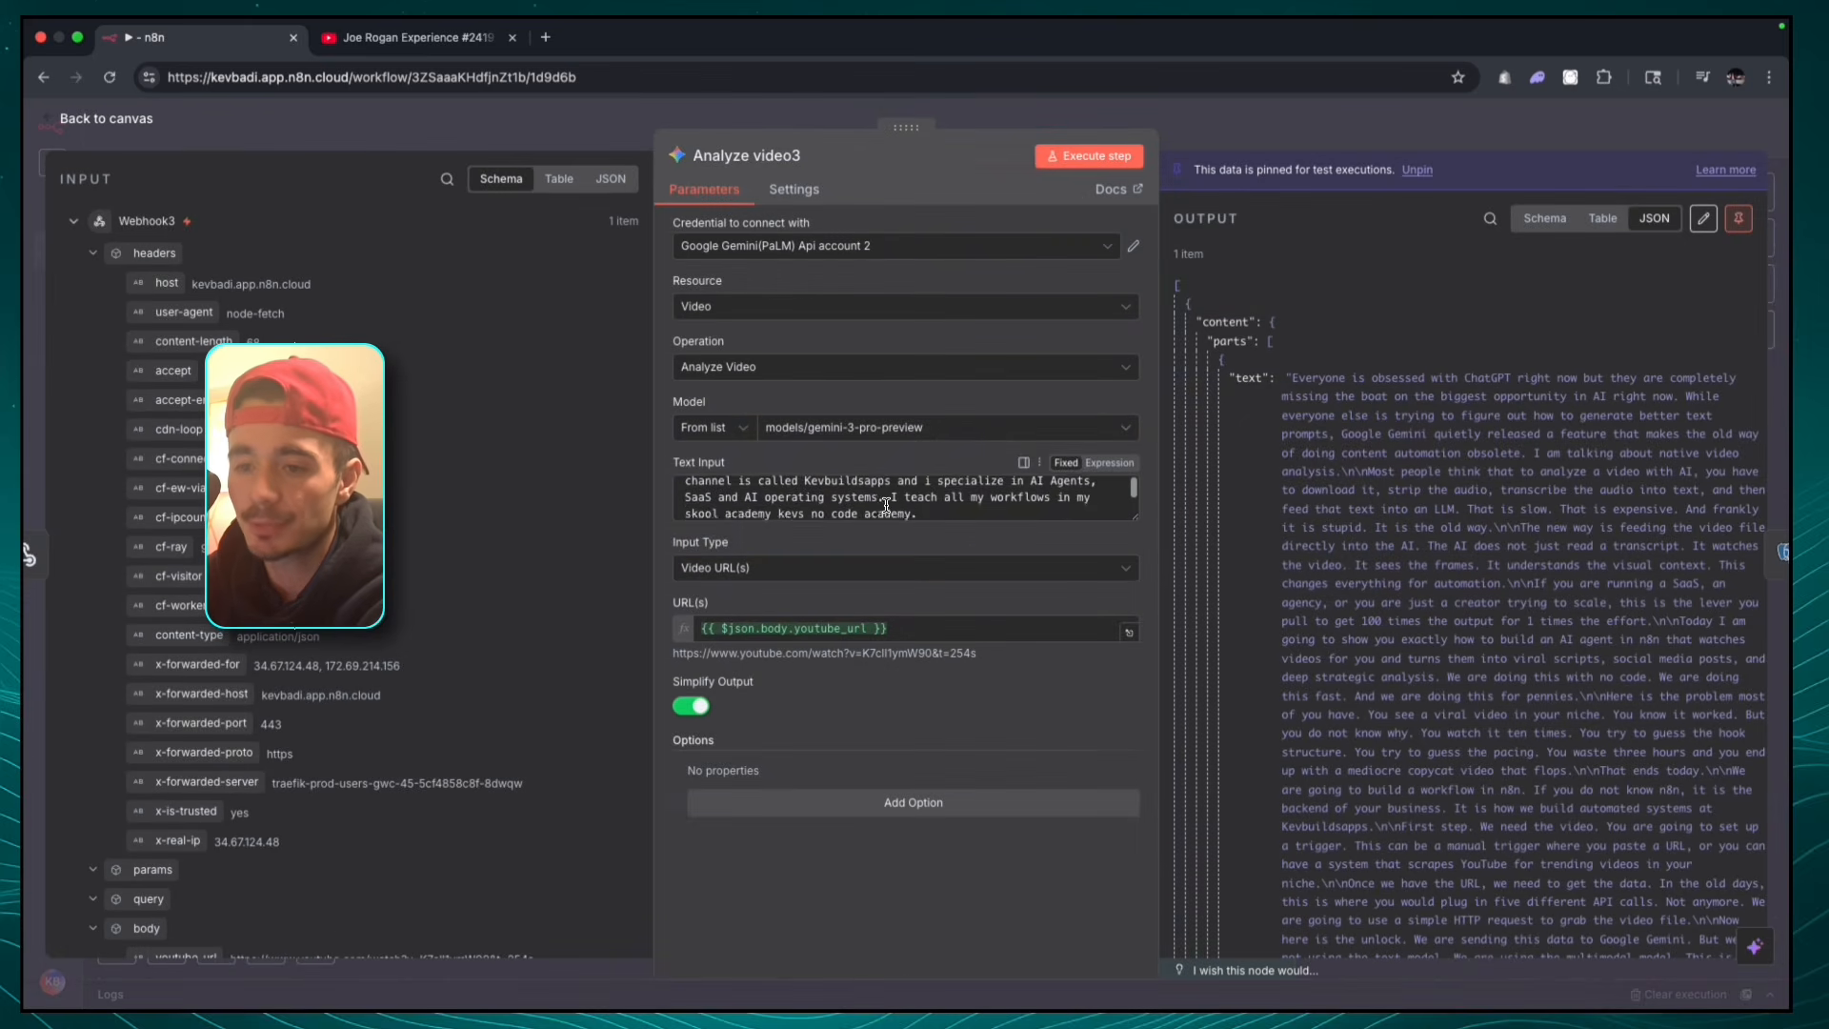
drag(806, 494, 1038, 492)
scroll(1048, 501, down, 5)
scroll(1039, 491, up, 3)
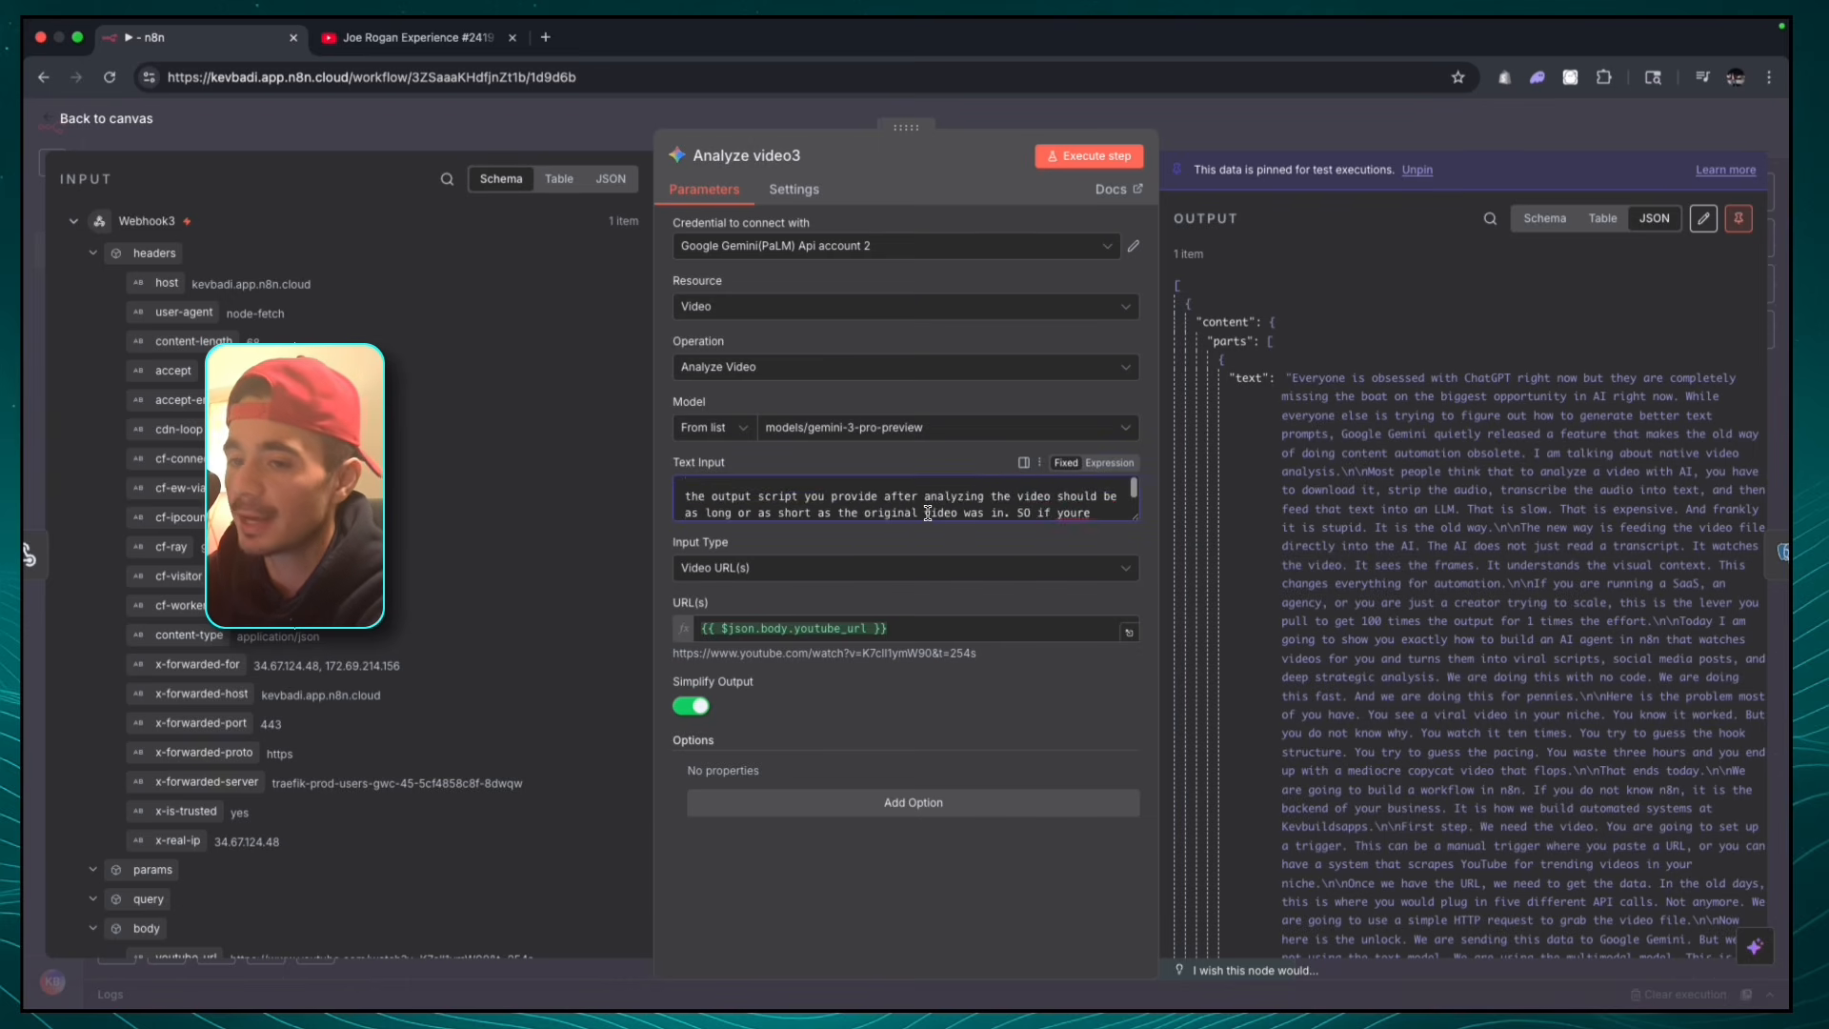
scroll(928, 512, up, 2)
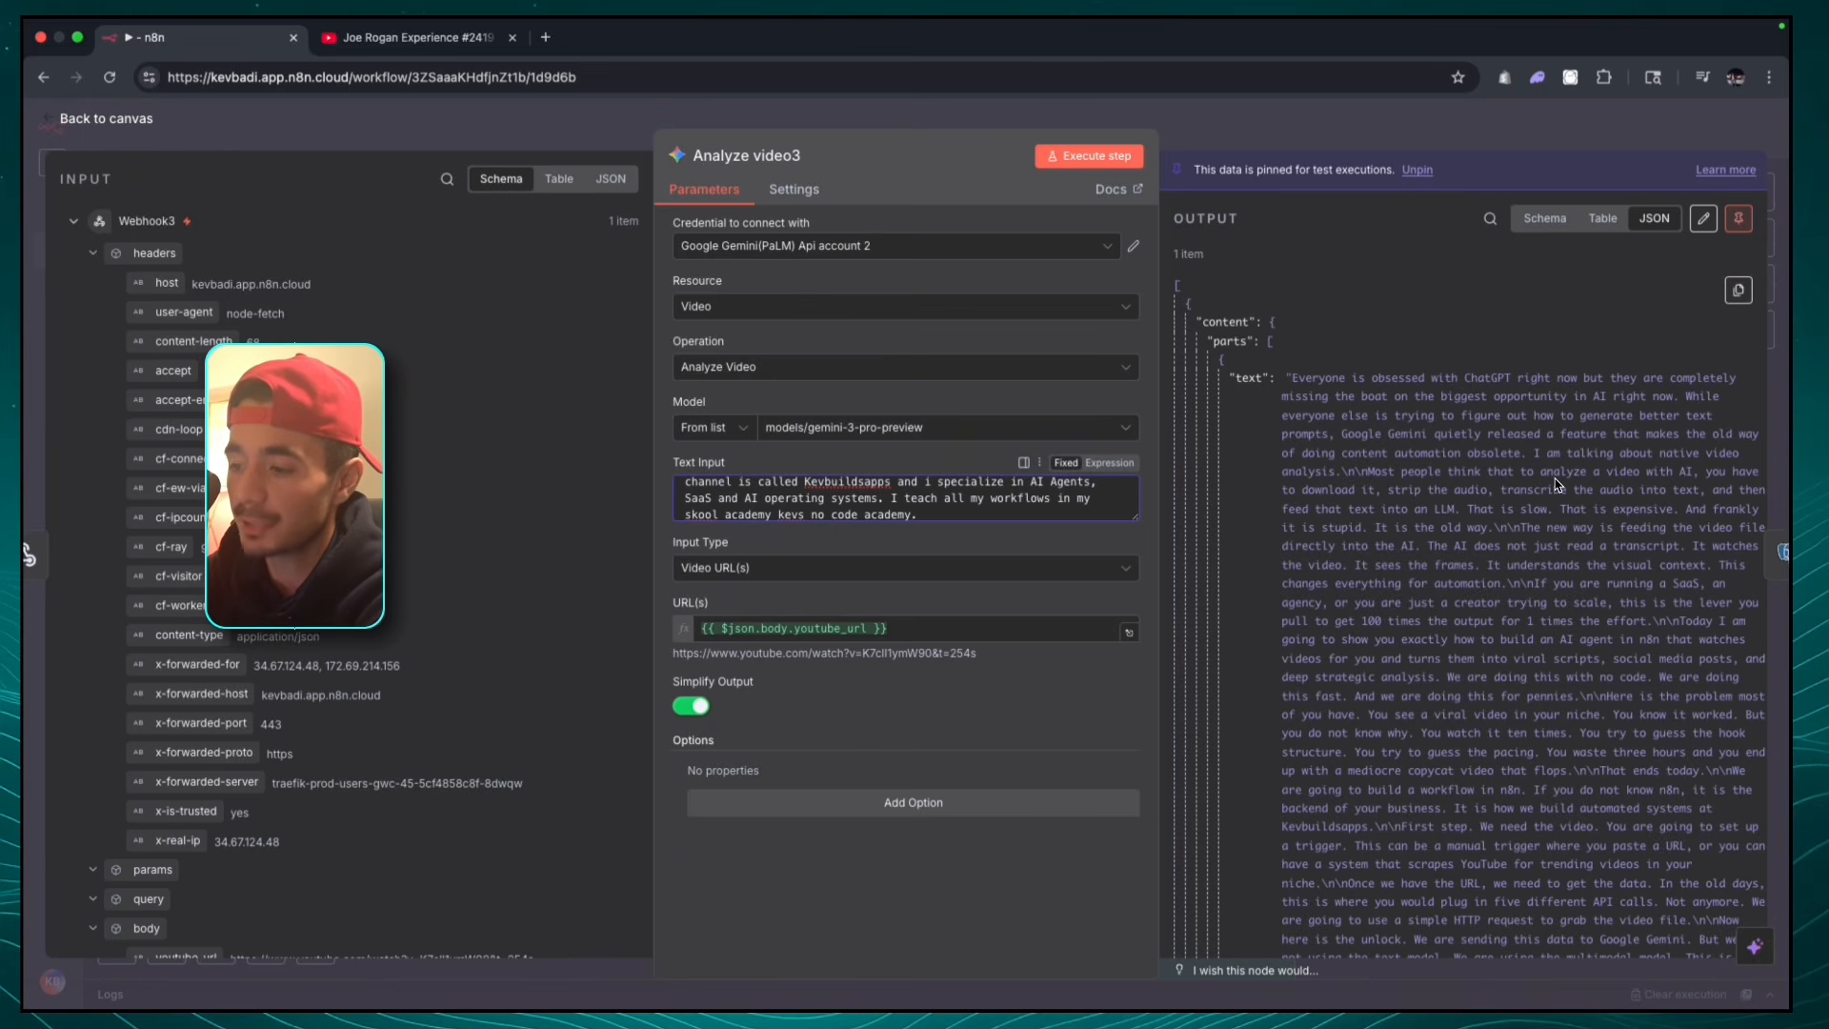
- Review the long form script text in the pinned JSON output of Analyze video3
scroll(1554, 478, down, 5)
scroll(1555, 484, down, 10)
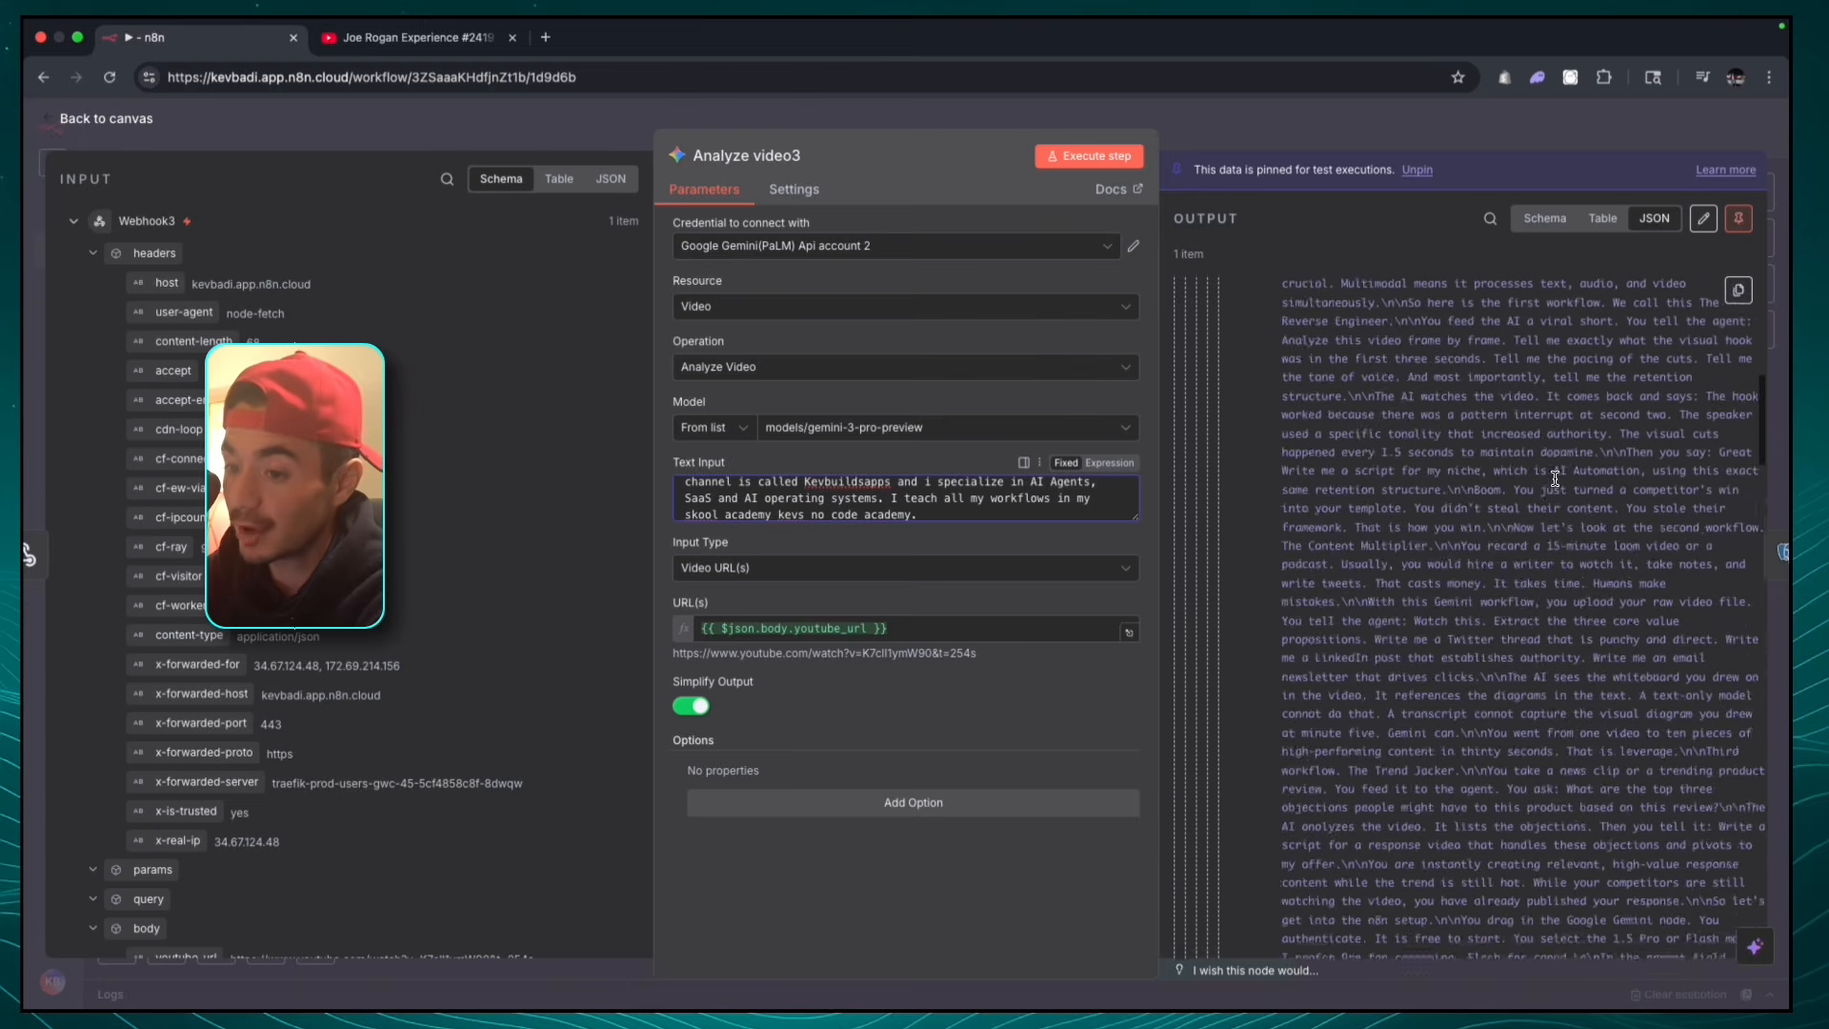
scroll(1554, 479, down, 5)
scroll(1555, 478, up, 15)
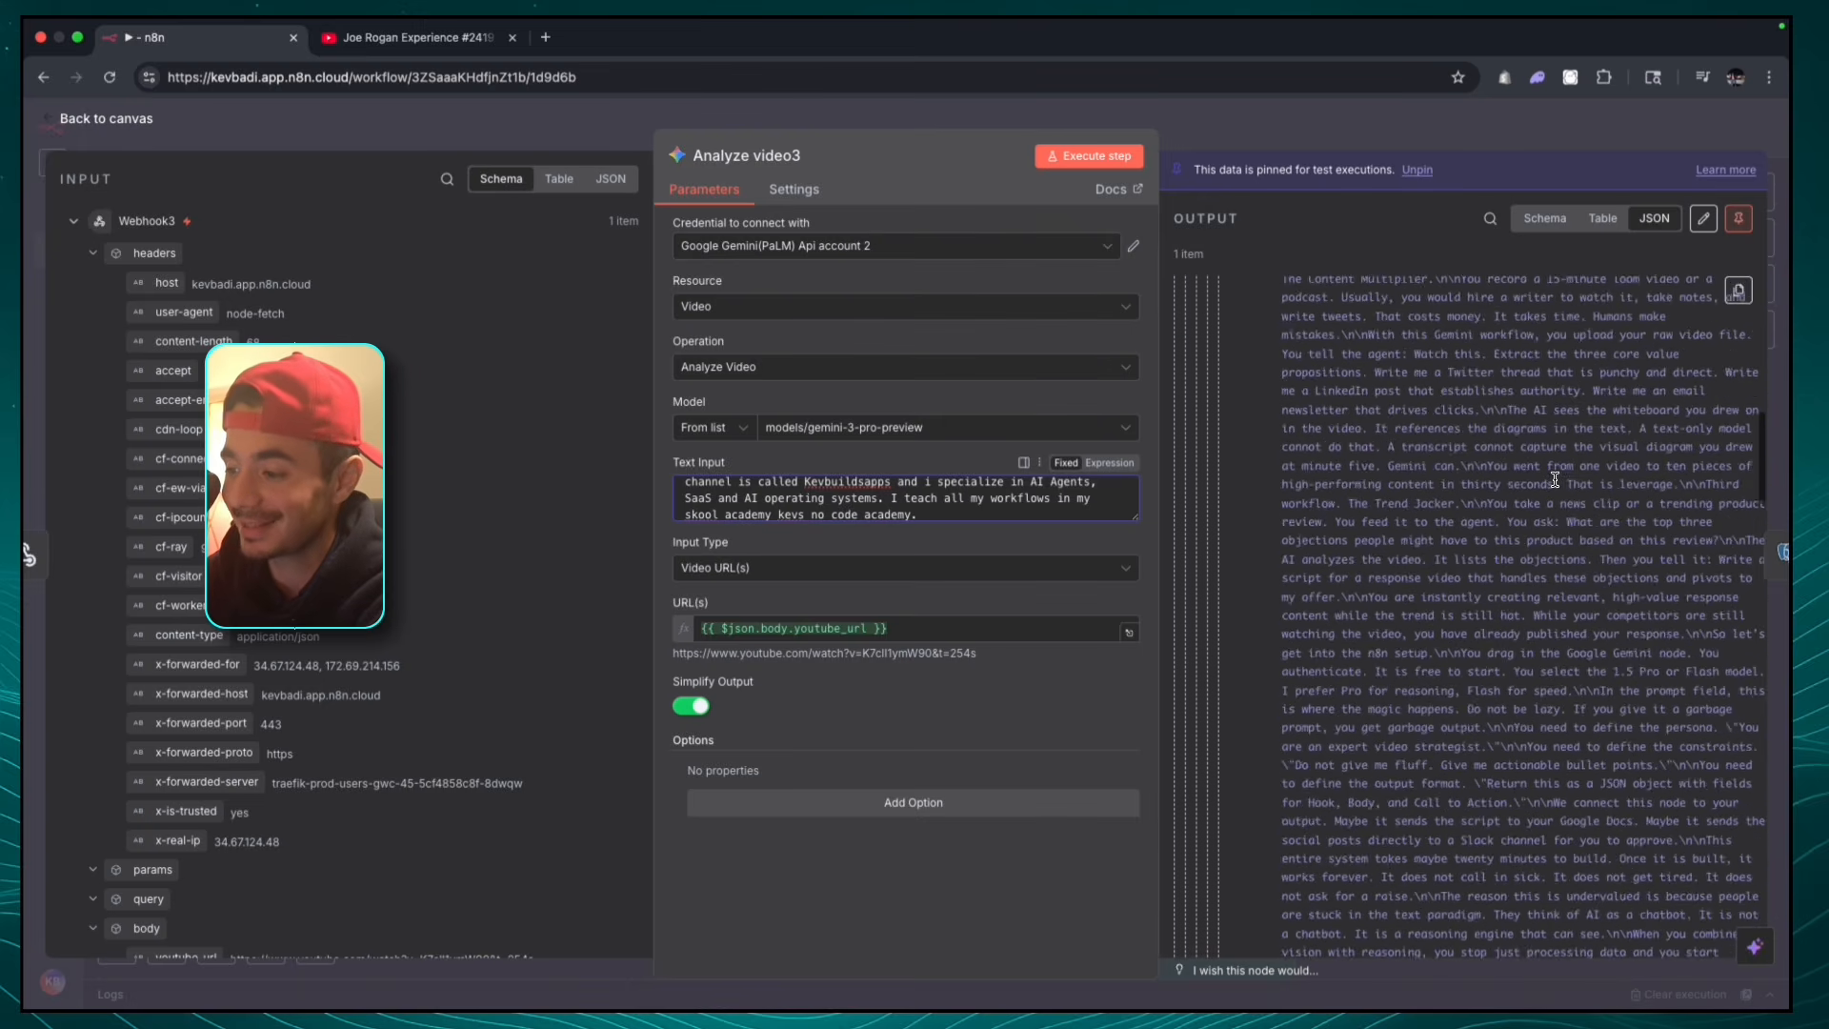
scroll(1554, 478, up, 3)
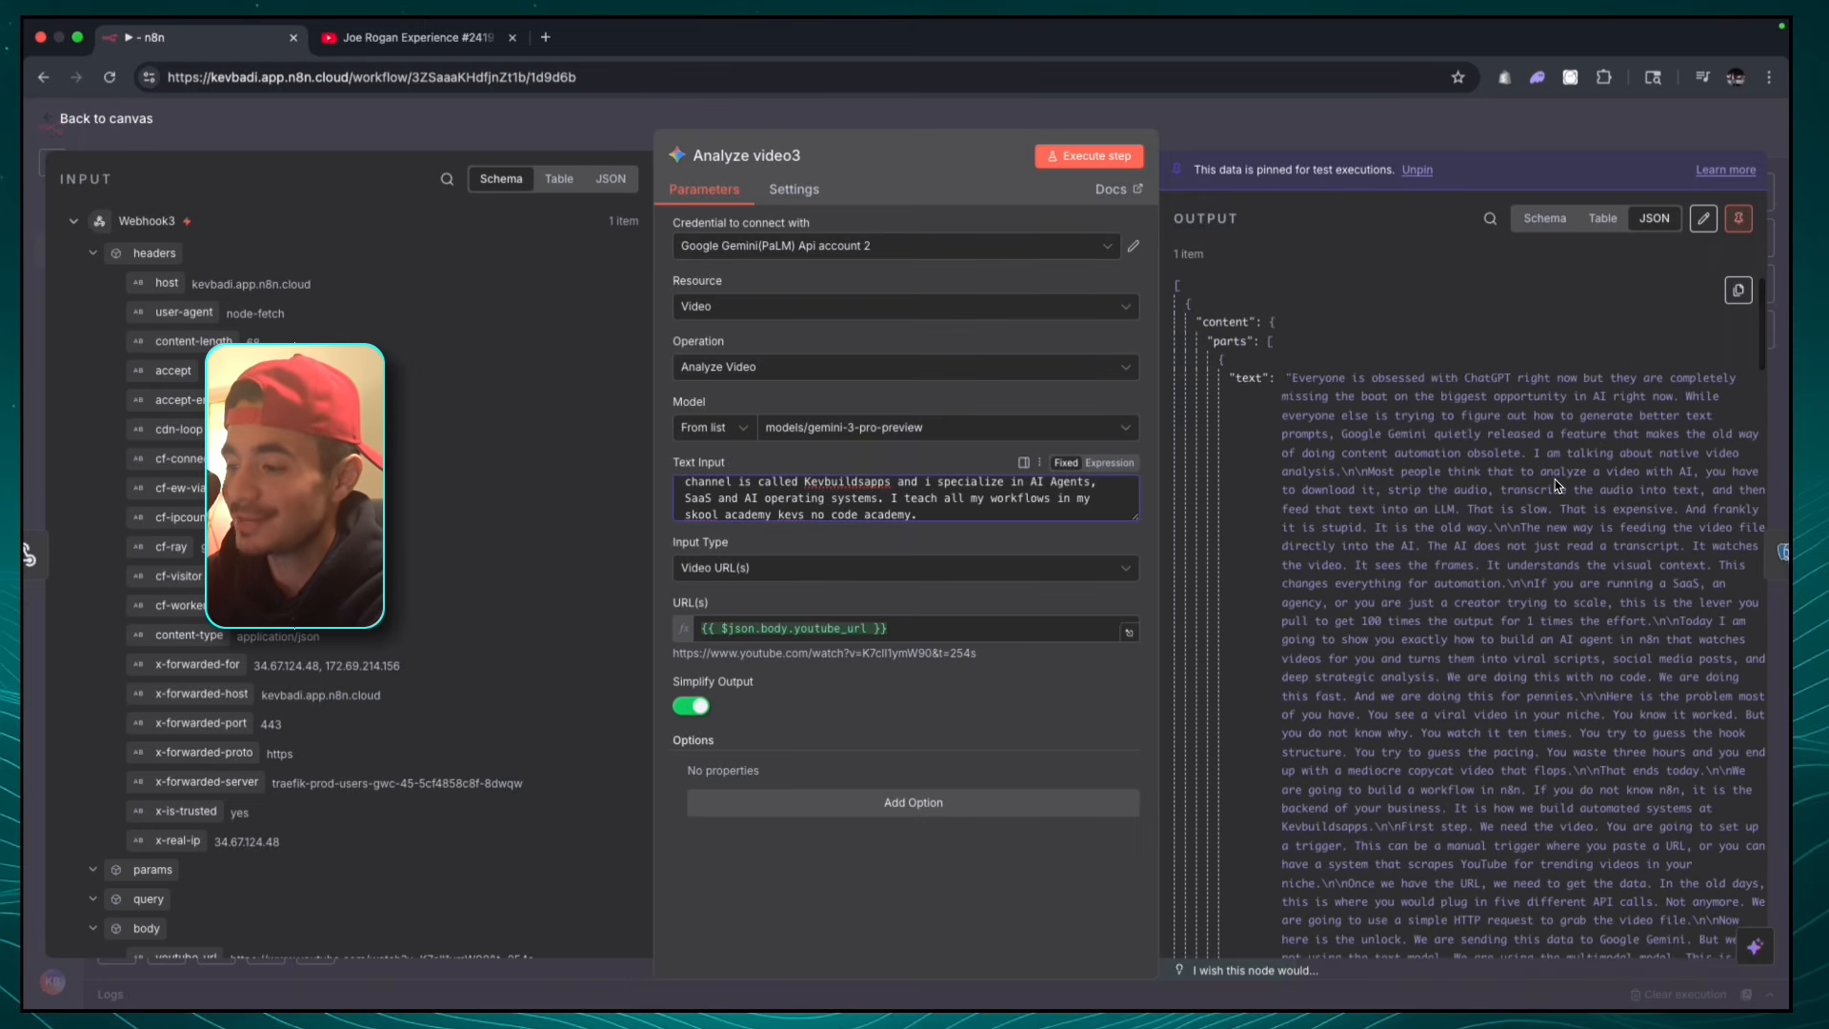
scroll(1554, 478, down, 8)
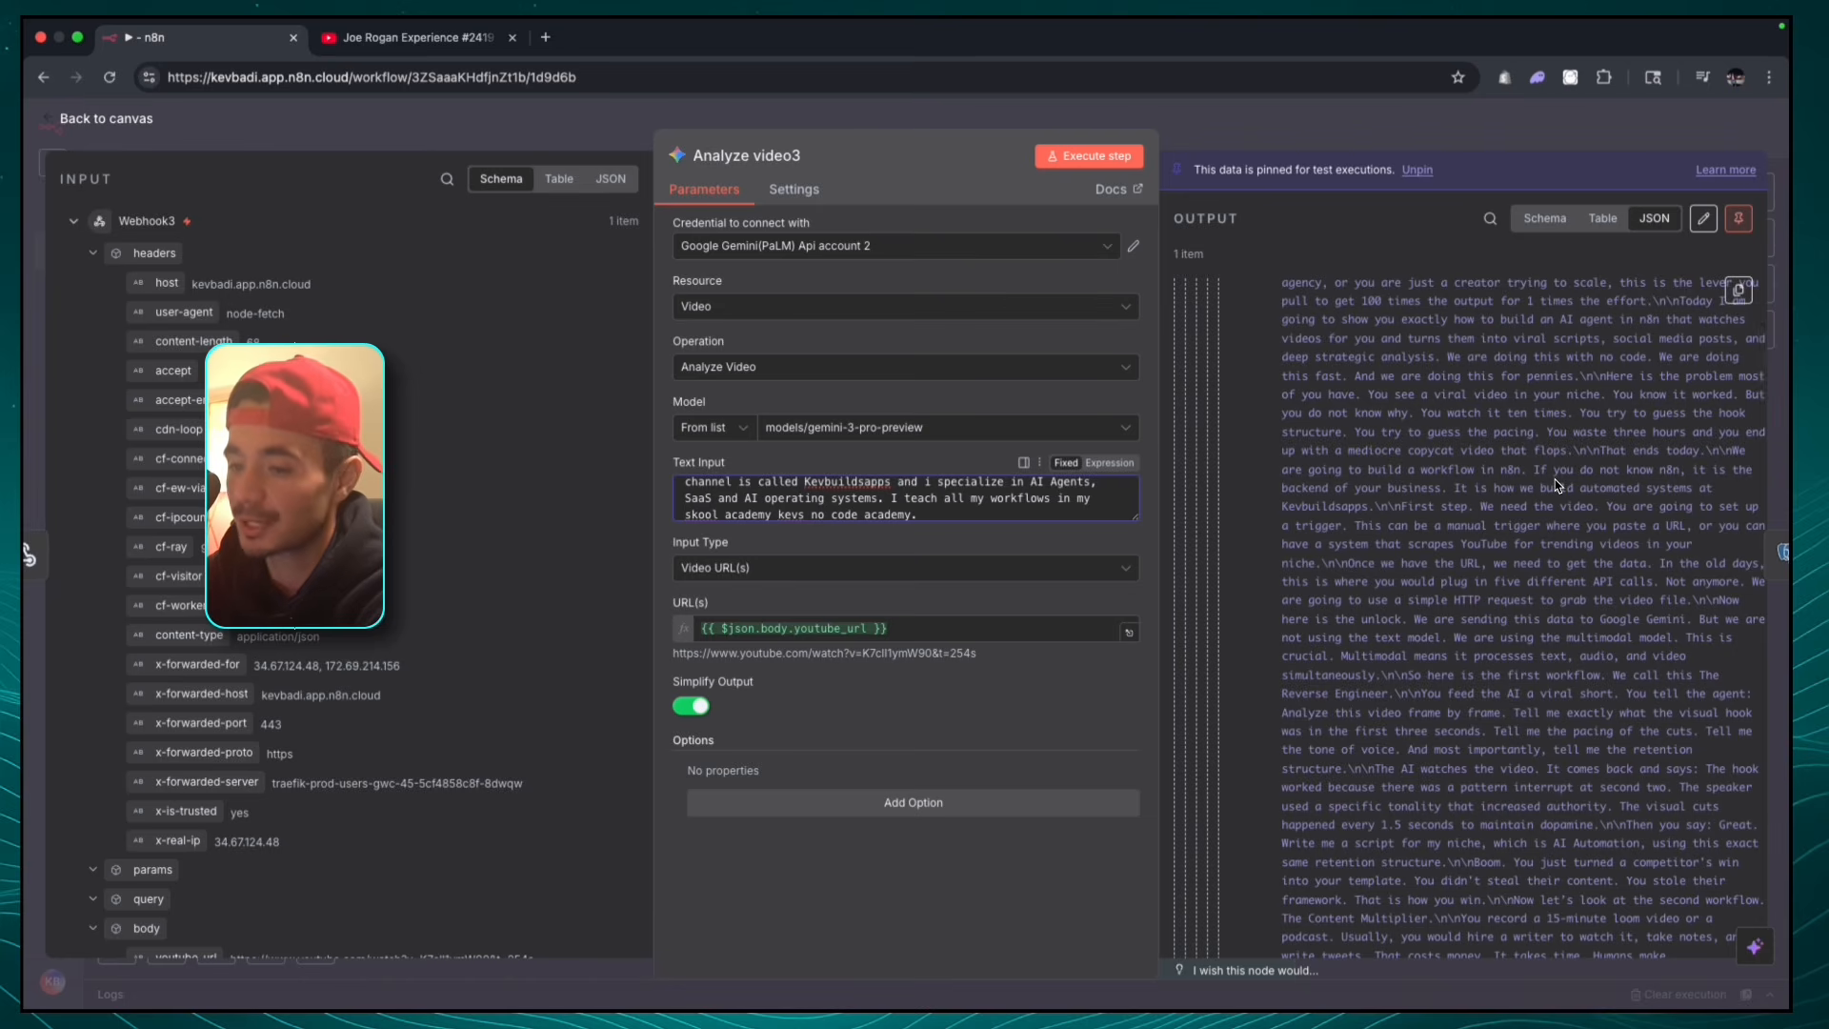
- Examine the rest of the Analyze video3 Text Input prompt below the script length instructions
scroll(983, 505, up, 3)
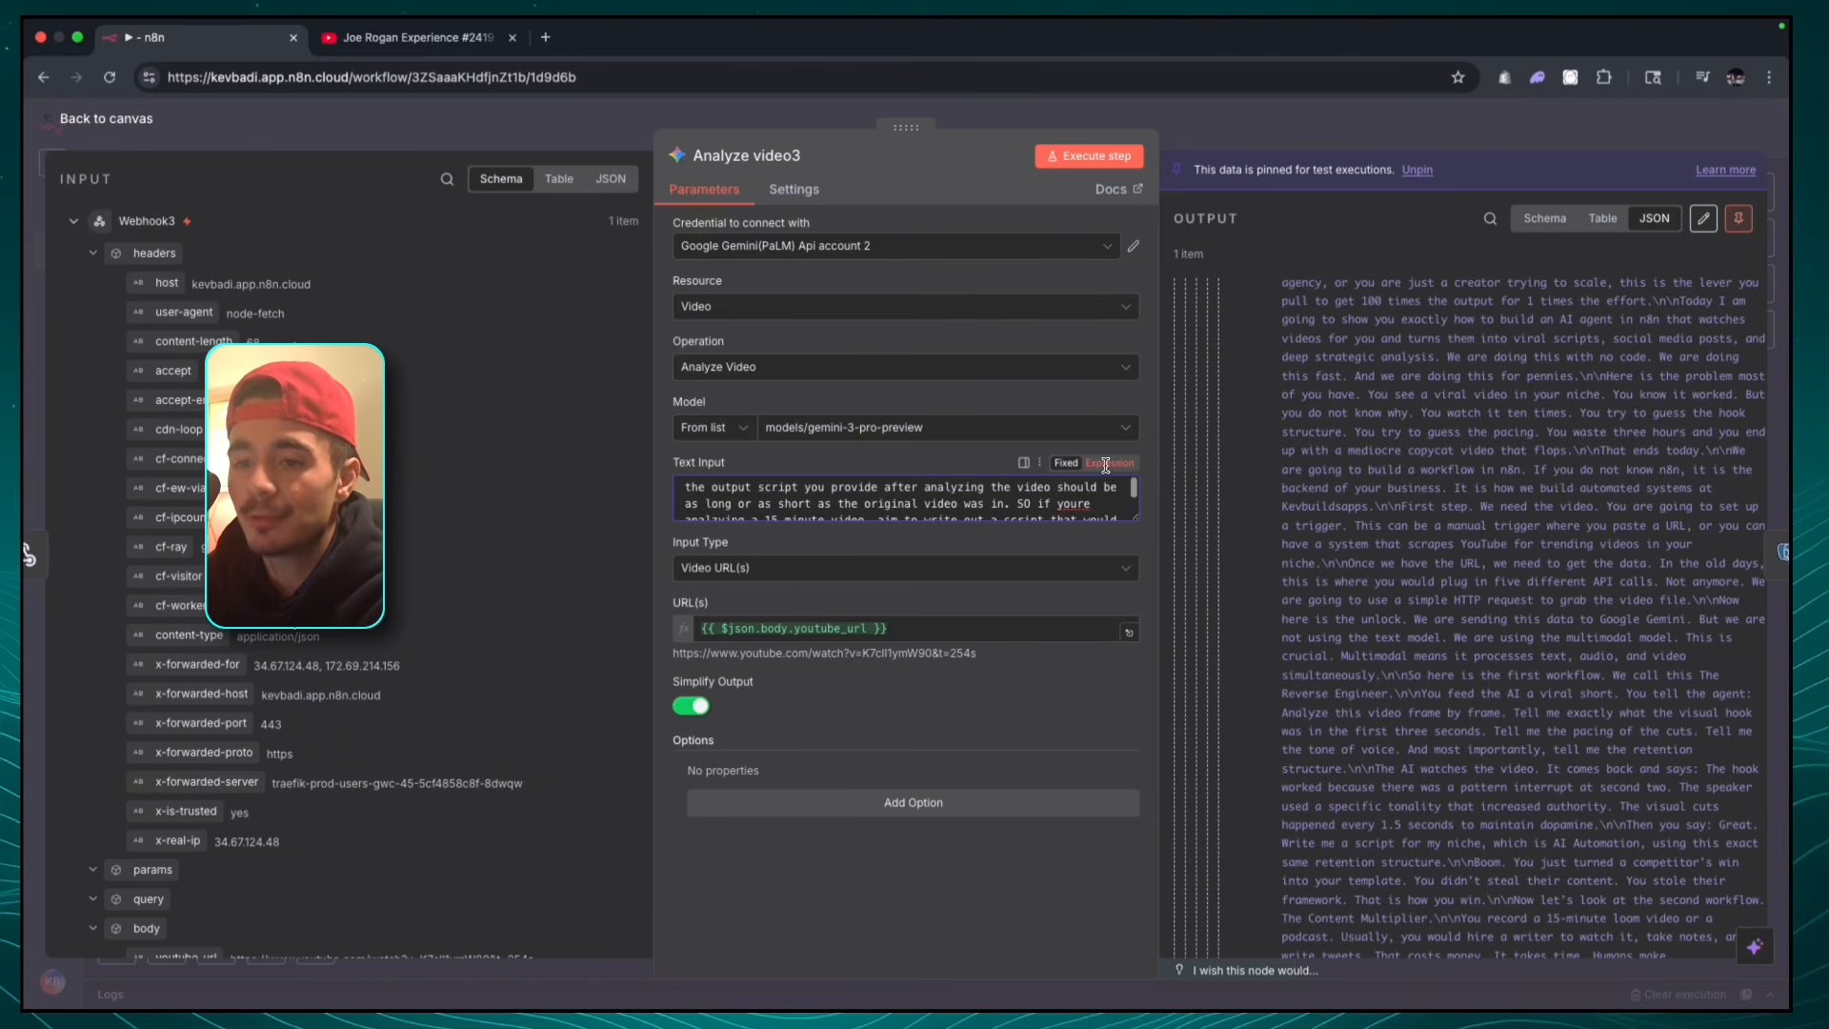
click(981, 507)
scroll(966, 515, down, 10)
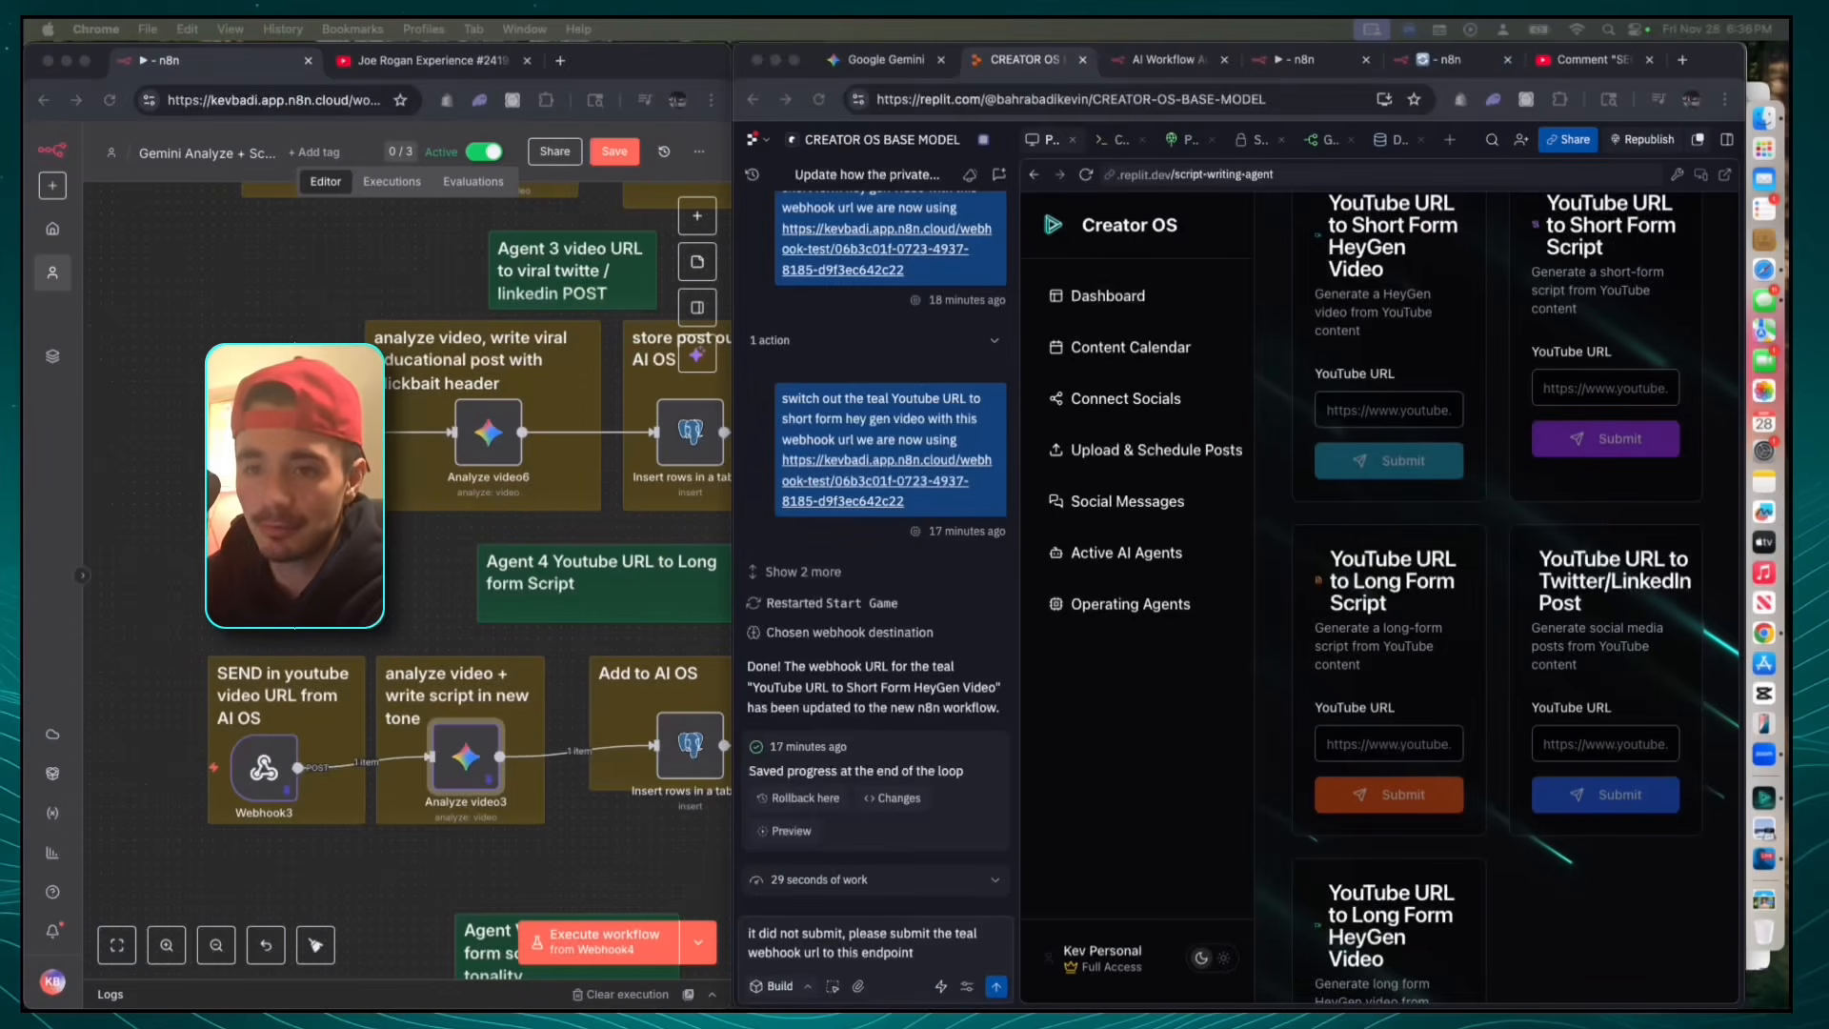
- Switch to Creator OS in Replit and look at the YouTube URL to Twitter/LinkedIn Post form
click(797, 63)
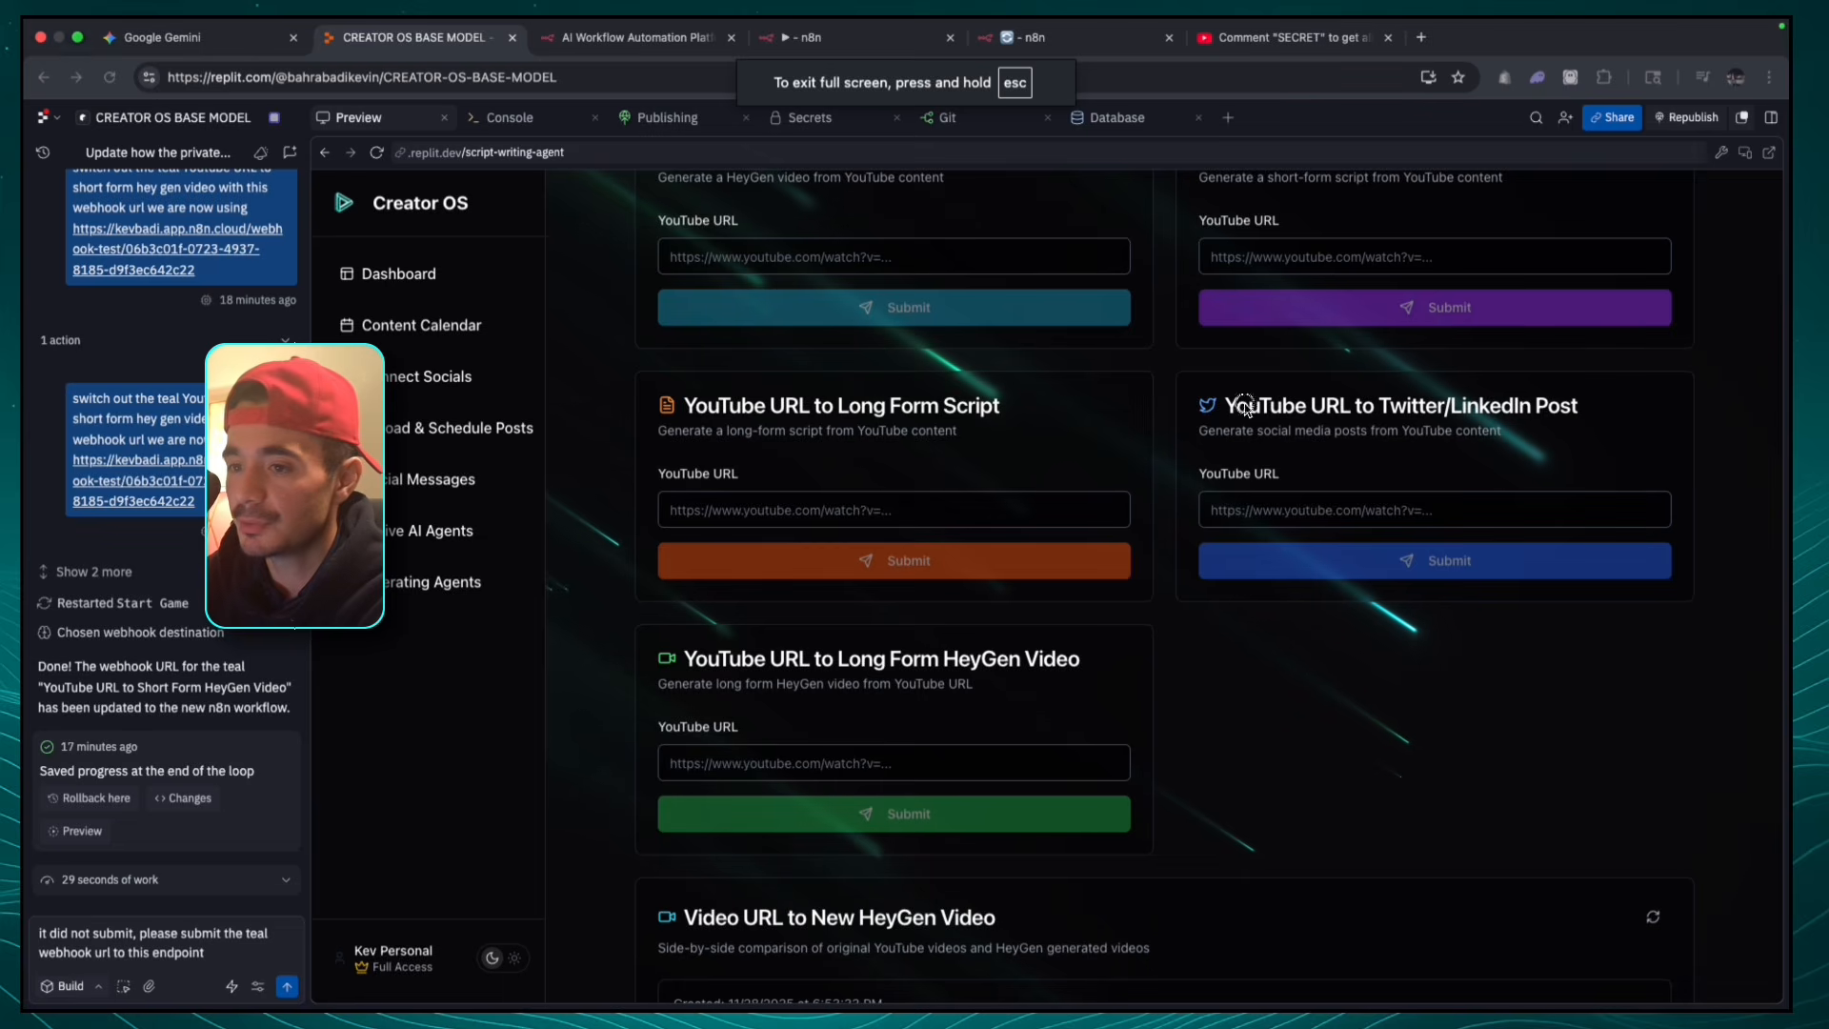
drag(1225, 406, 1258, 406)
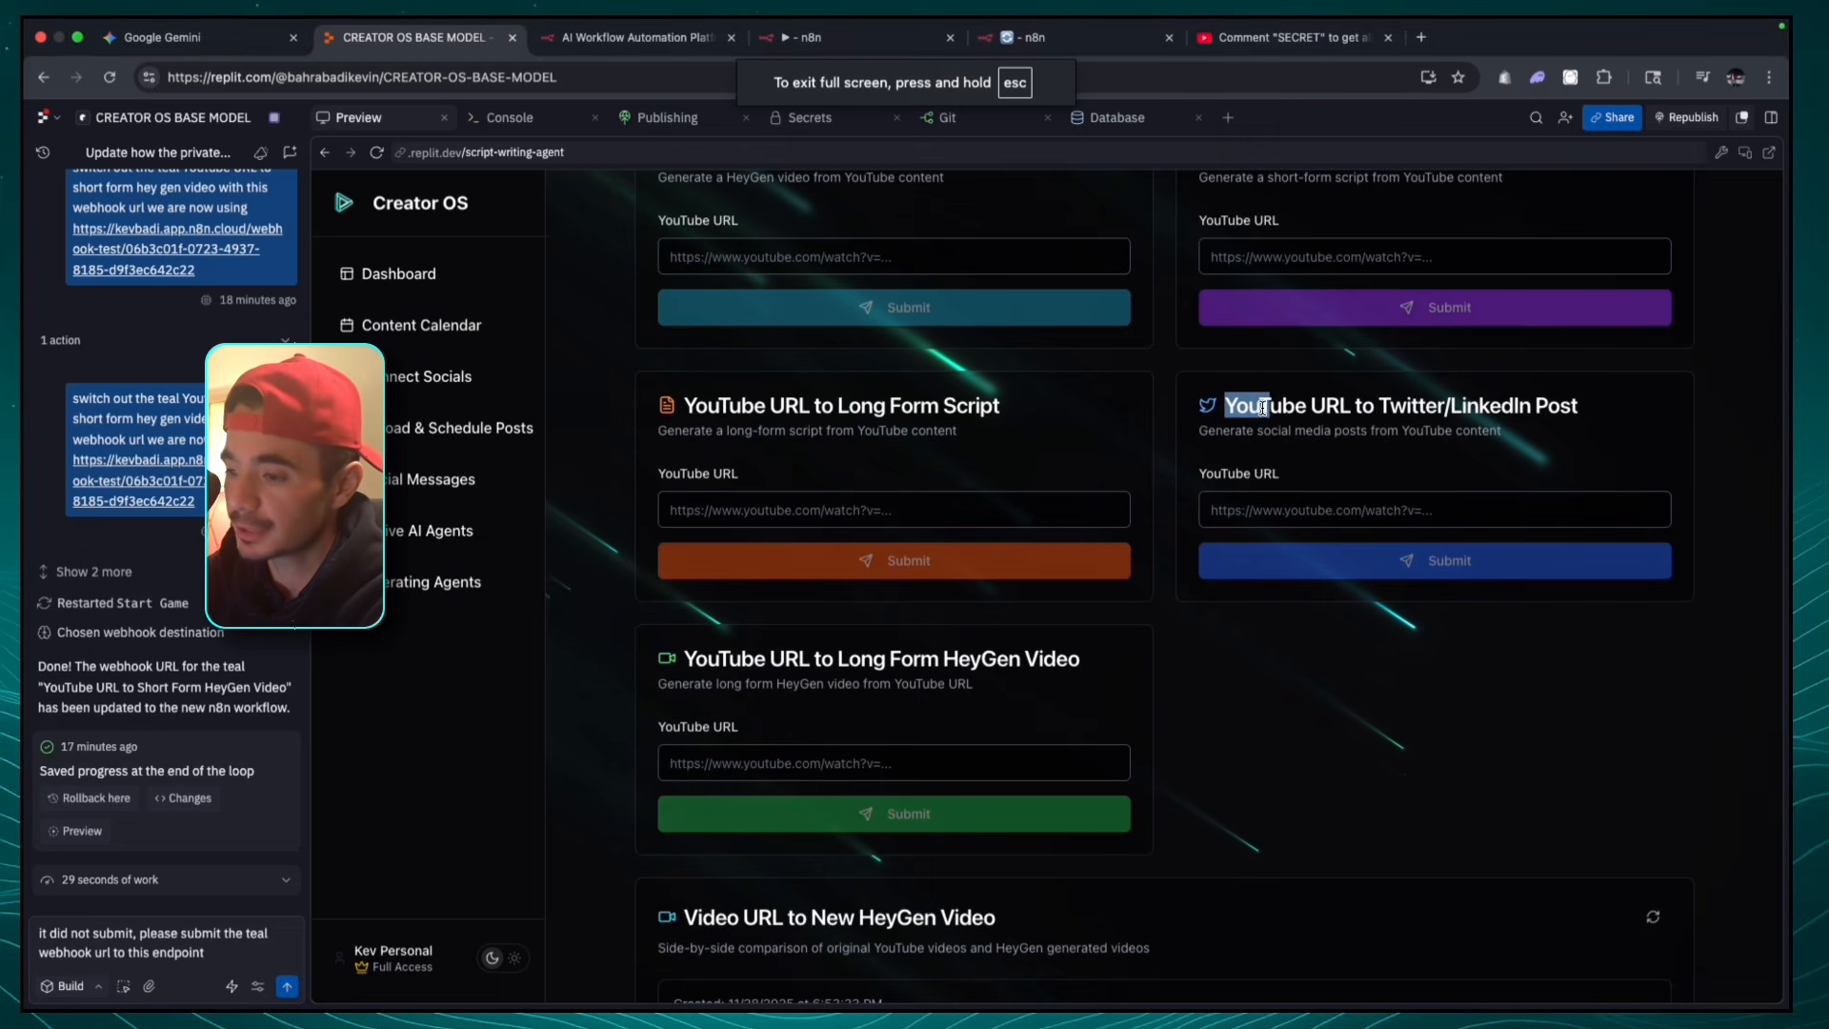
click(1485, 408)
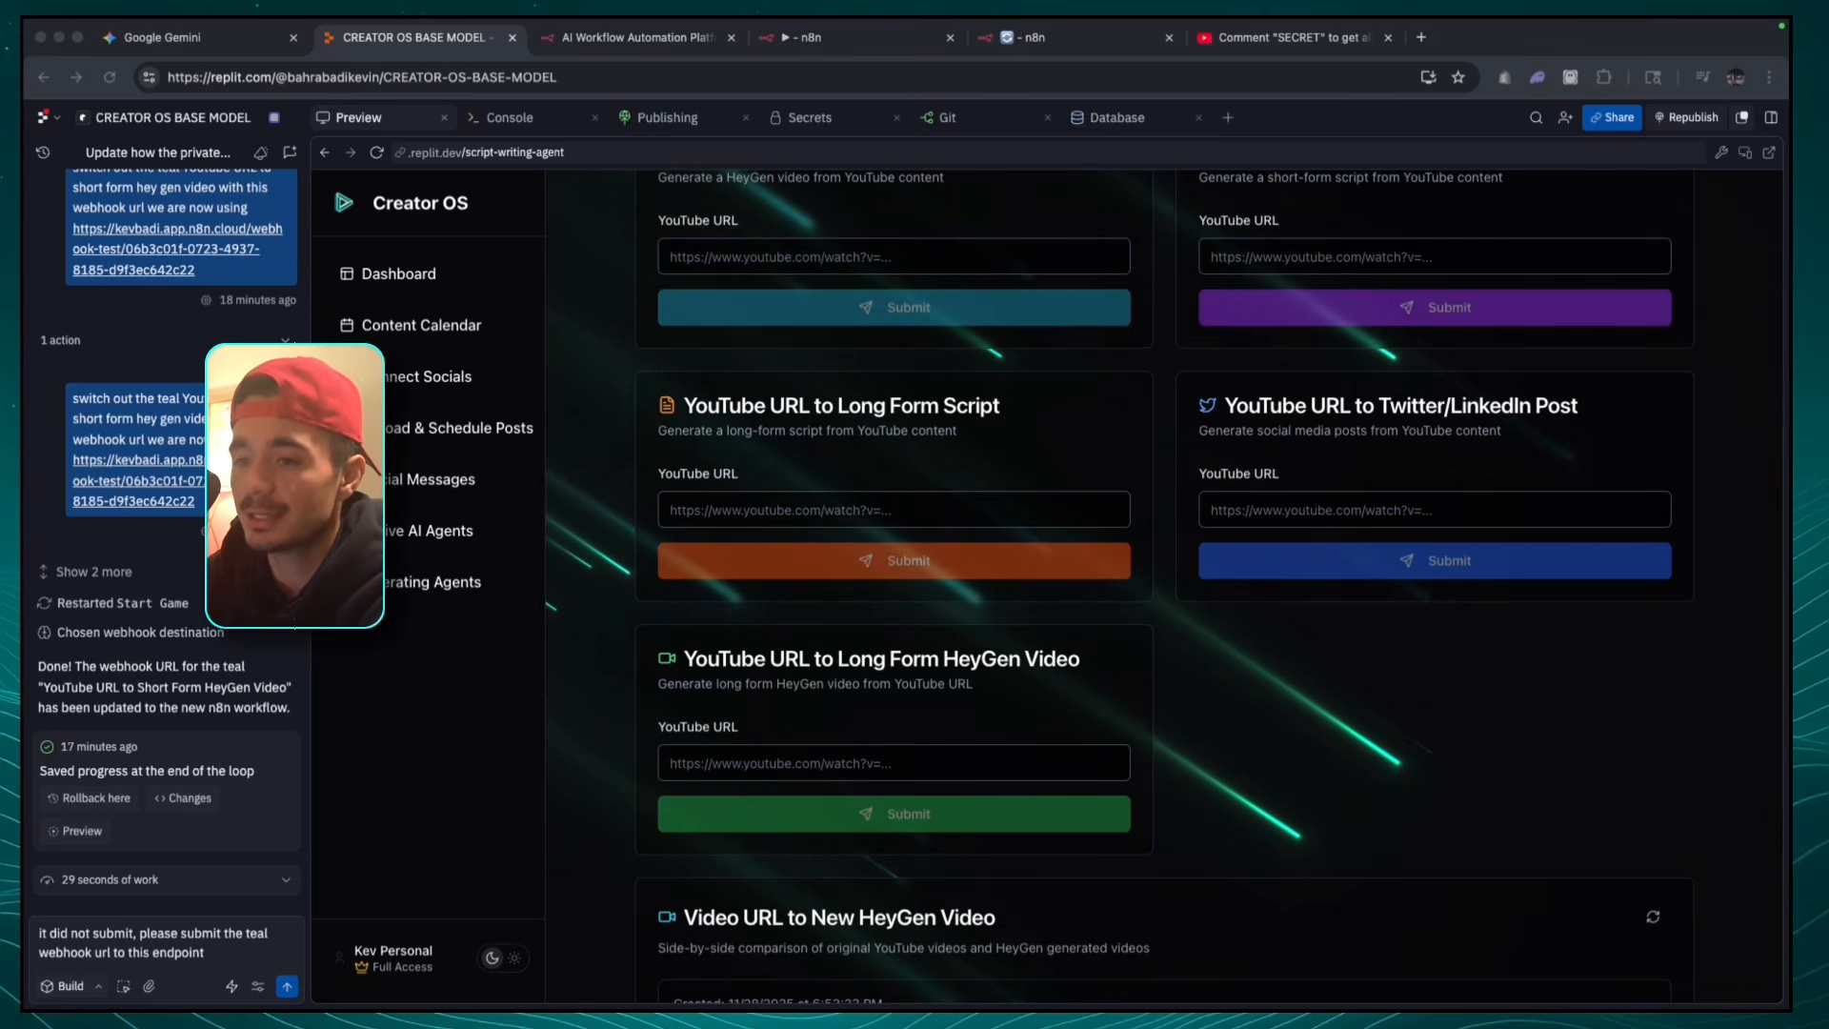
click(1490, 412)
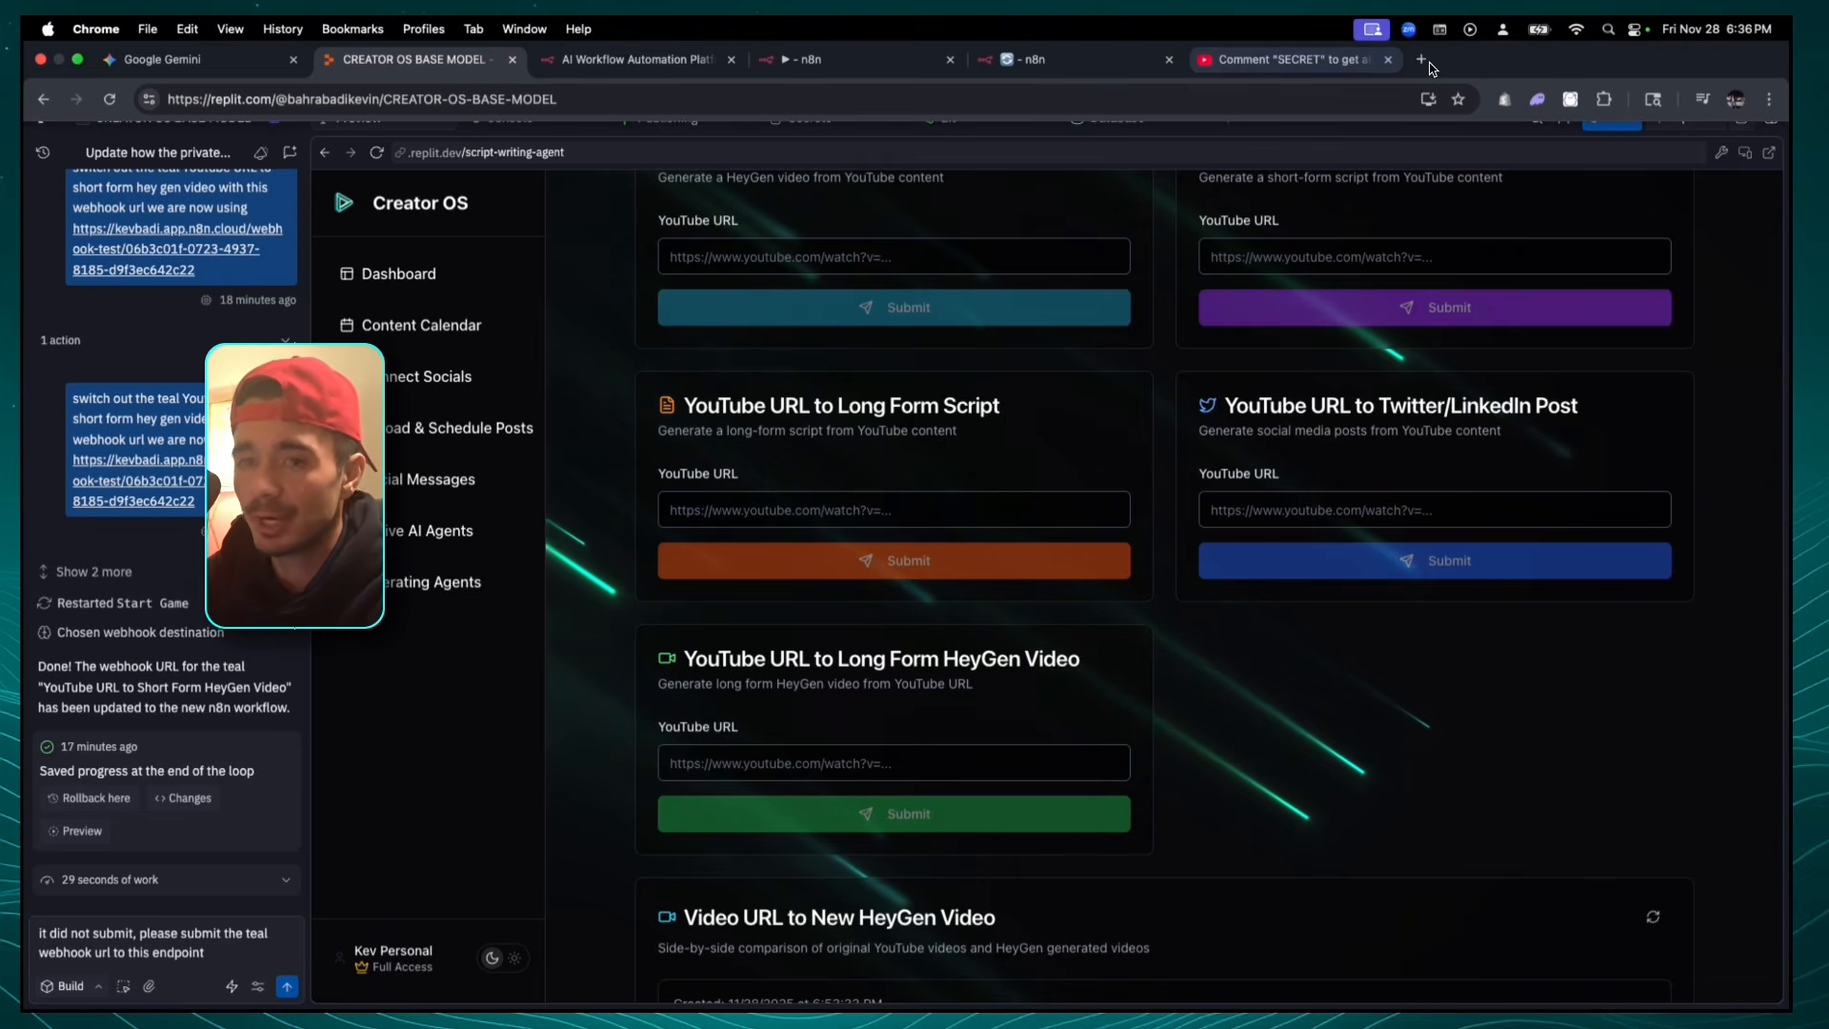
- Open X in a new browser tab, go to Bookmarks, and expand the post about swapping a UGC creator with an AI character
click(1420, 59)
text(x)
key(Return)
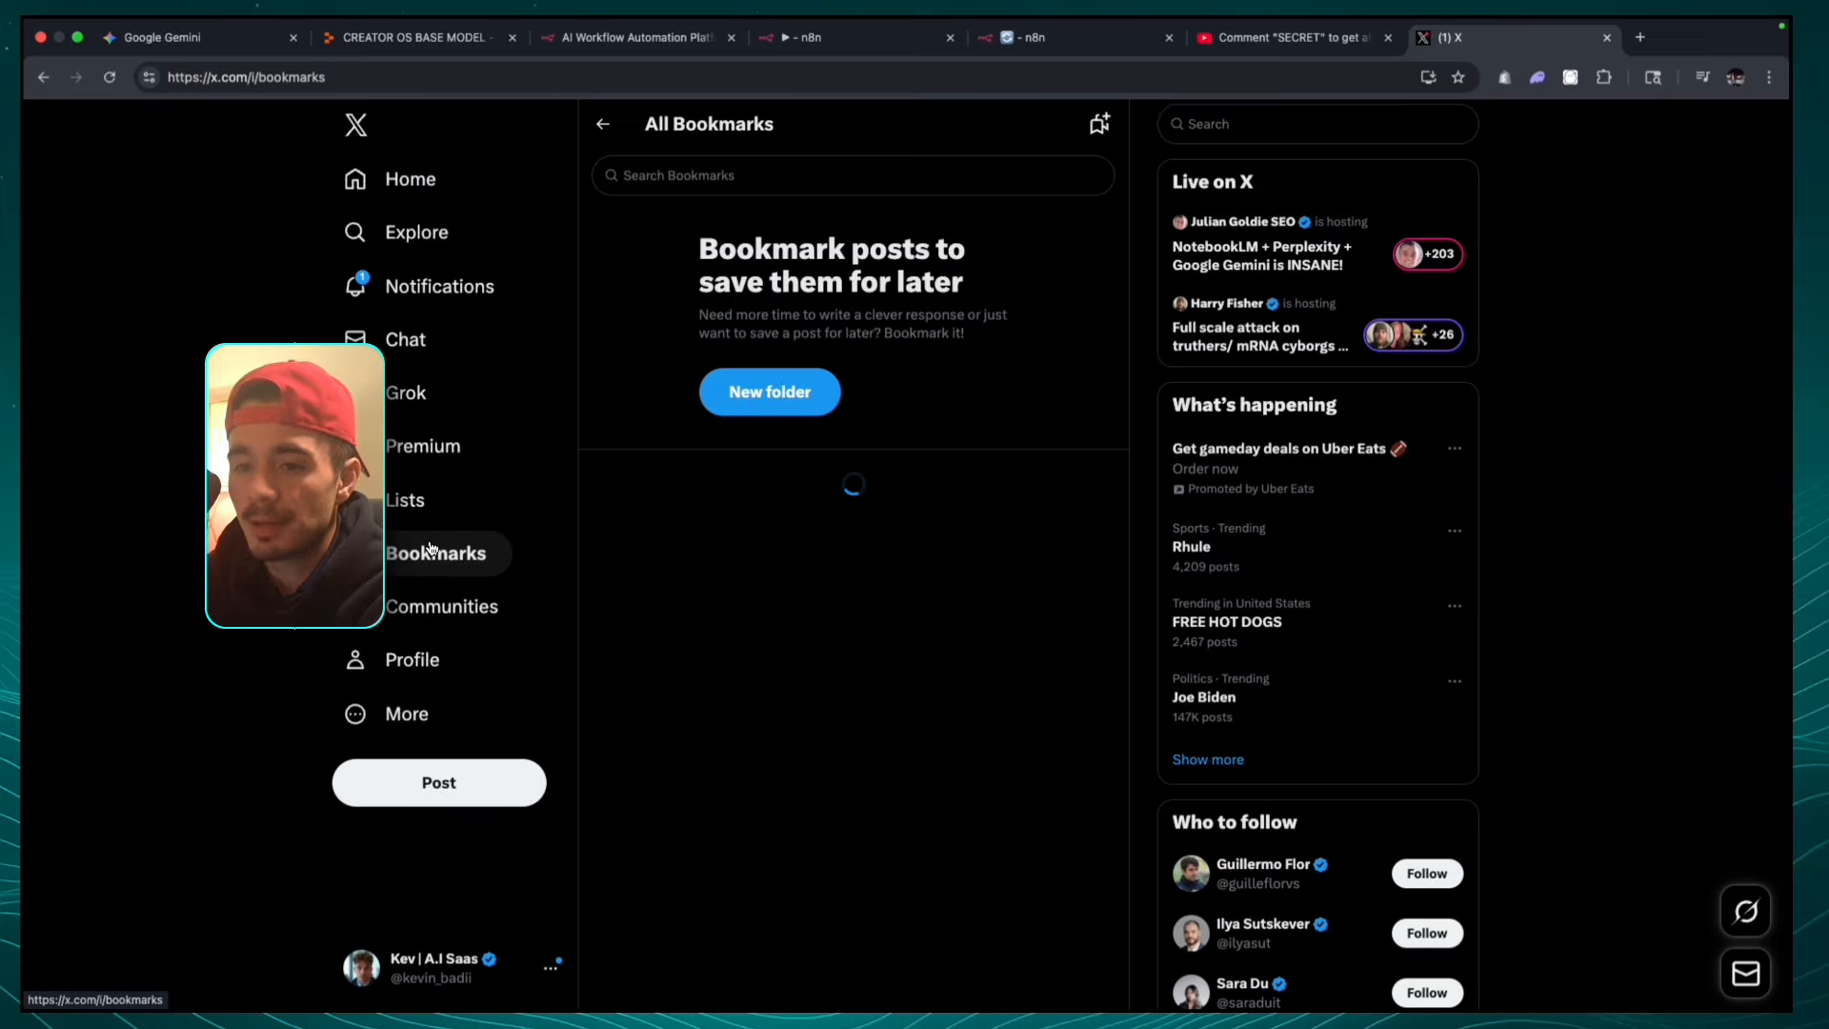
scroll(1011, 612, down, 1)
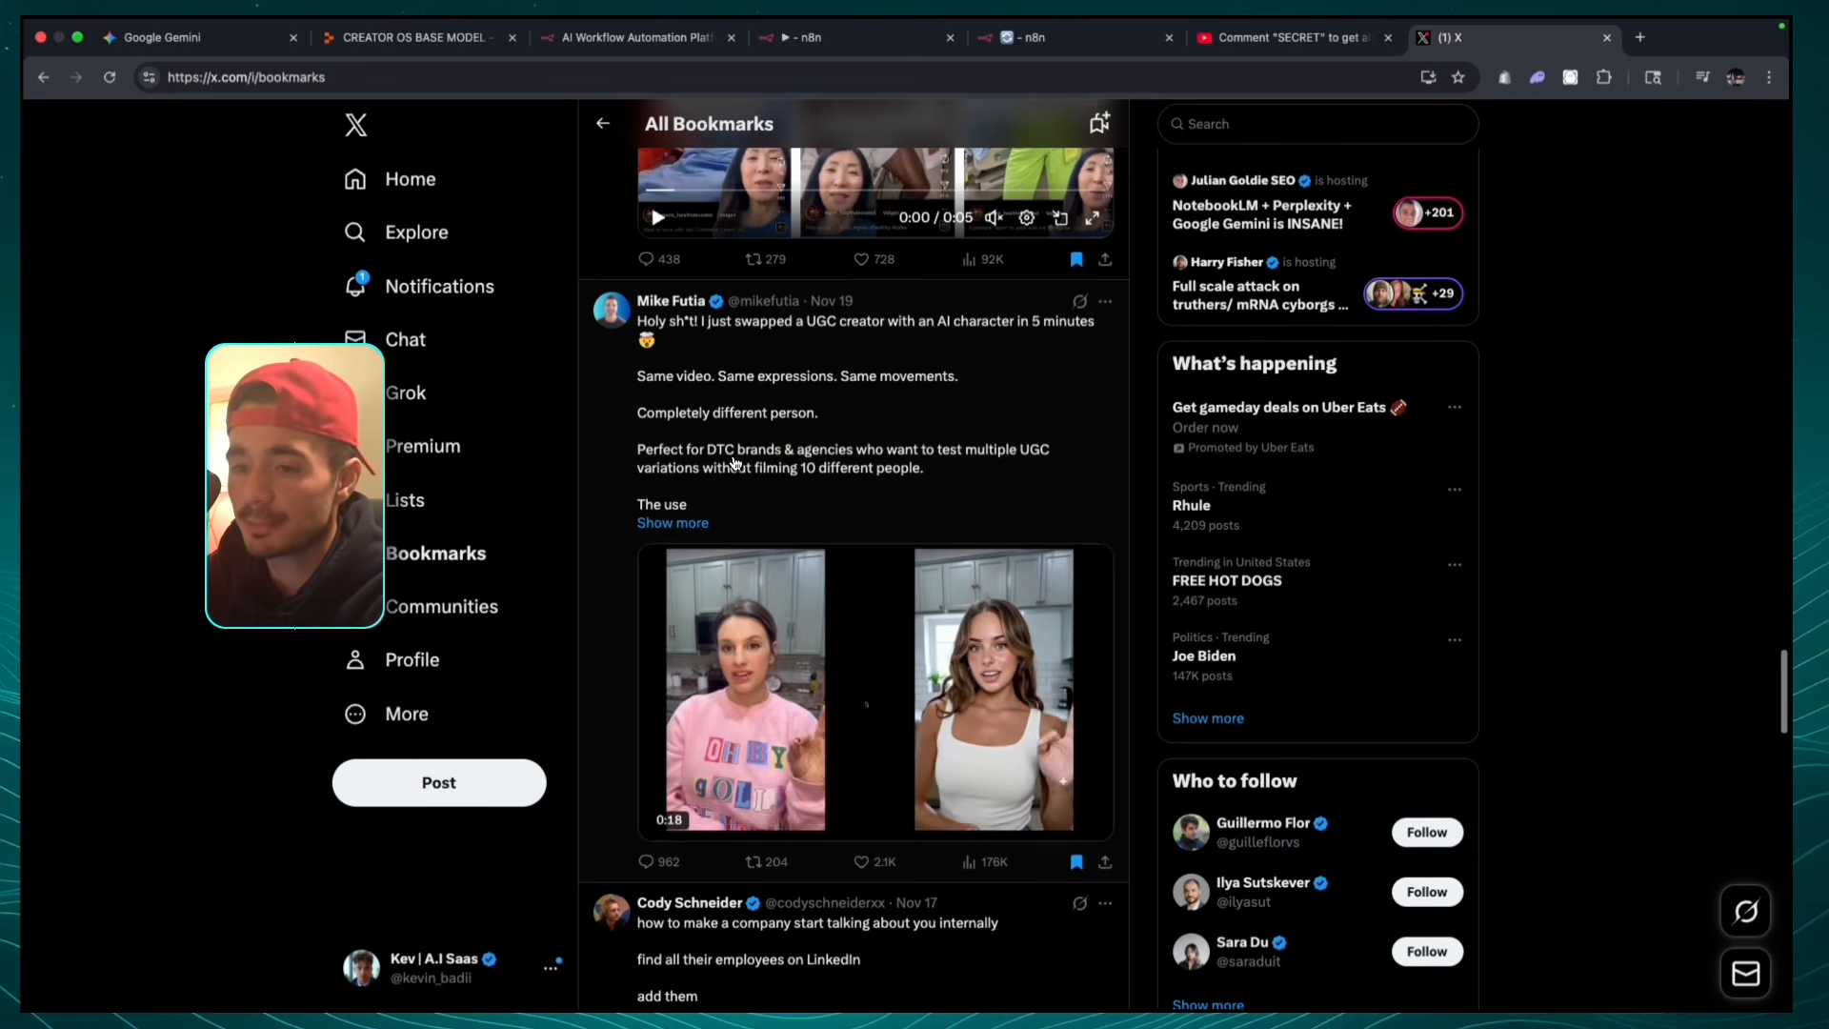
click(678, 535)
scroll(635, 242, down, 1)
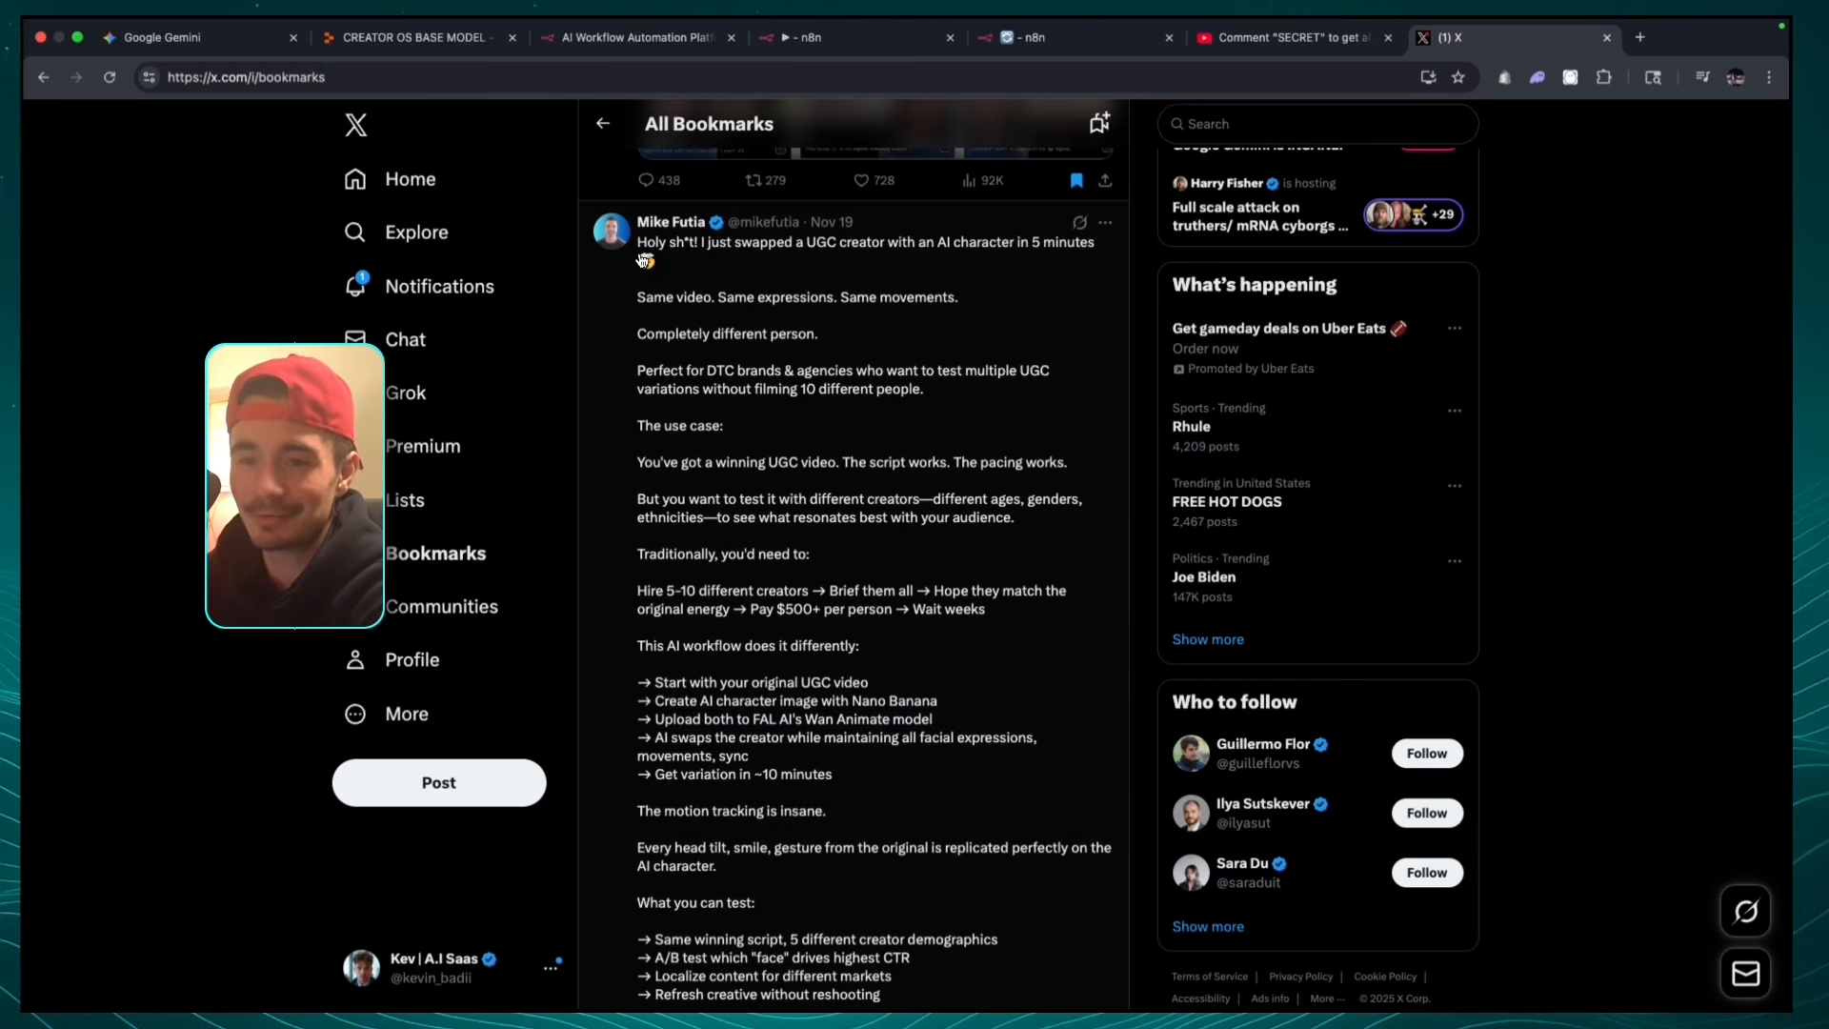
- Read the expanded UGC swap post and select its full text, from the opening line to the closing permission note
scroll(641, 260, up, 1)
scroll(641, 260, down, 1)
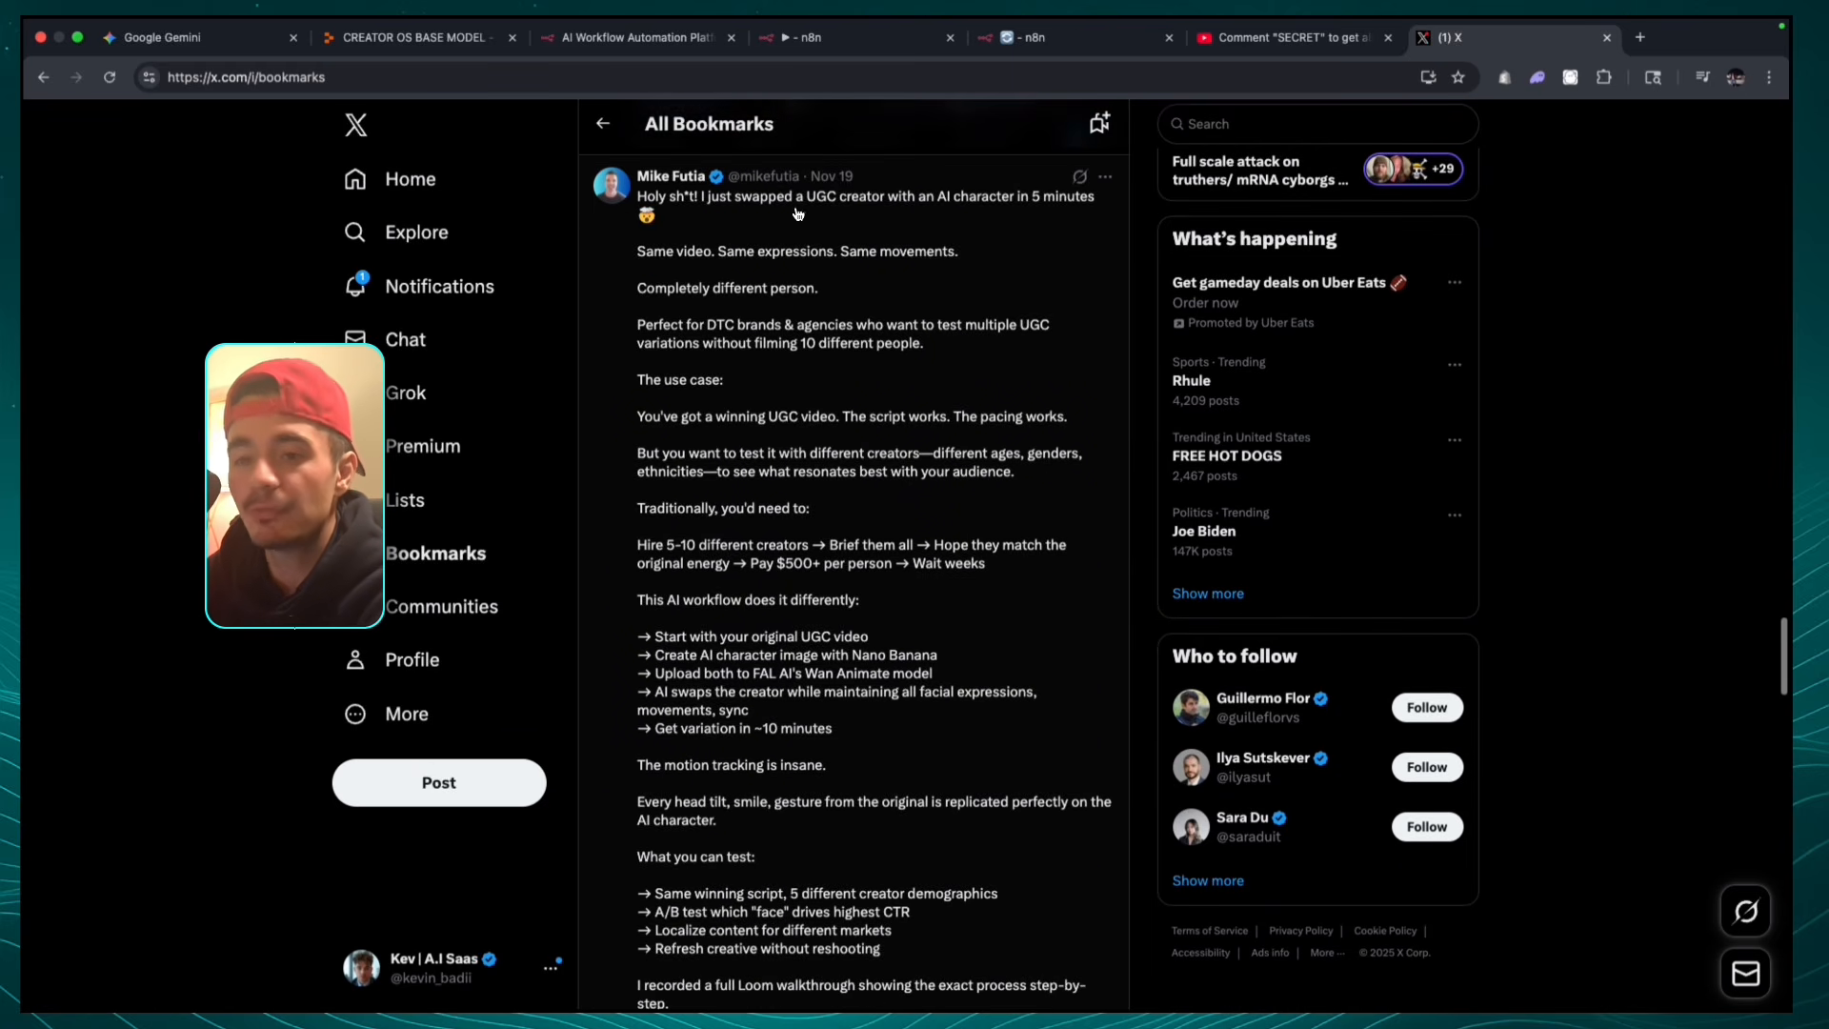
scroll(747, 624, up, 2)
scroll(731, 648, up, 1)
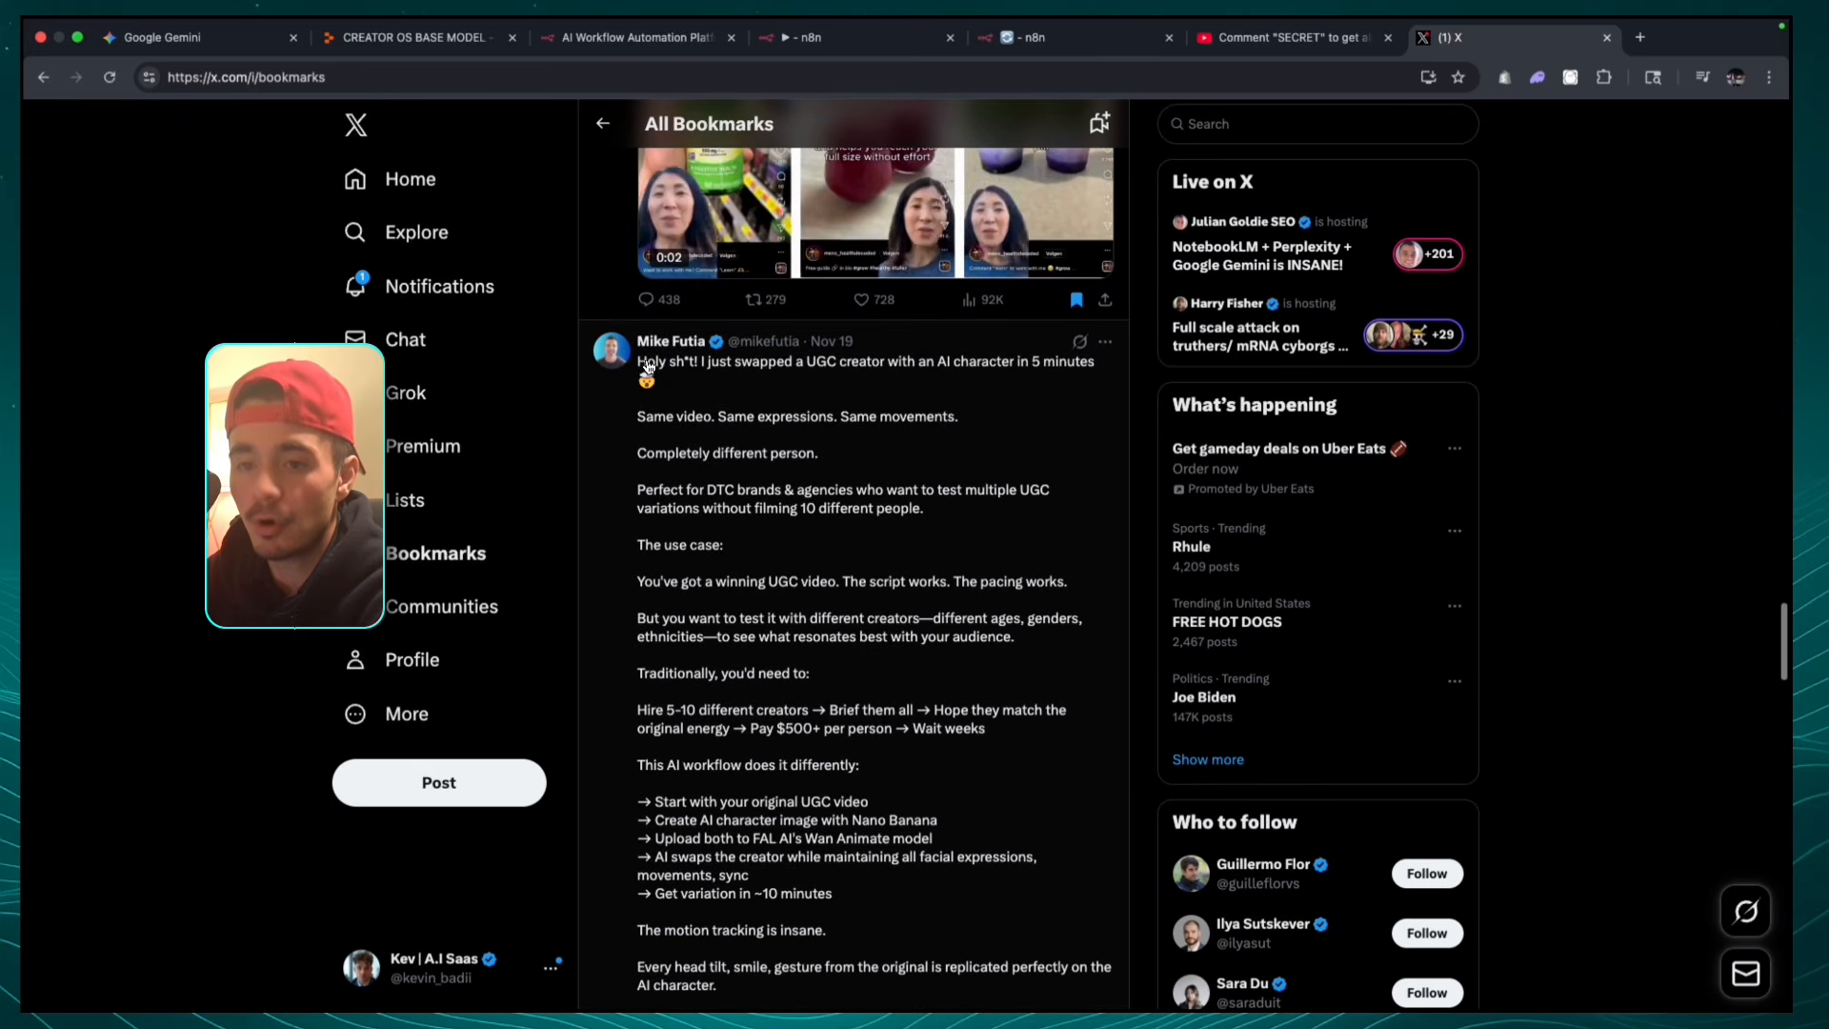
drag(635, 360, 1021, 766)
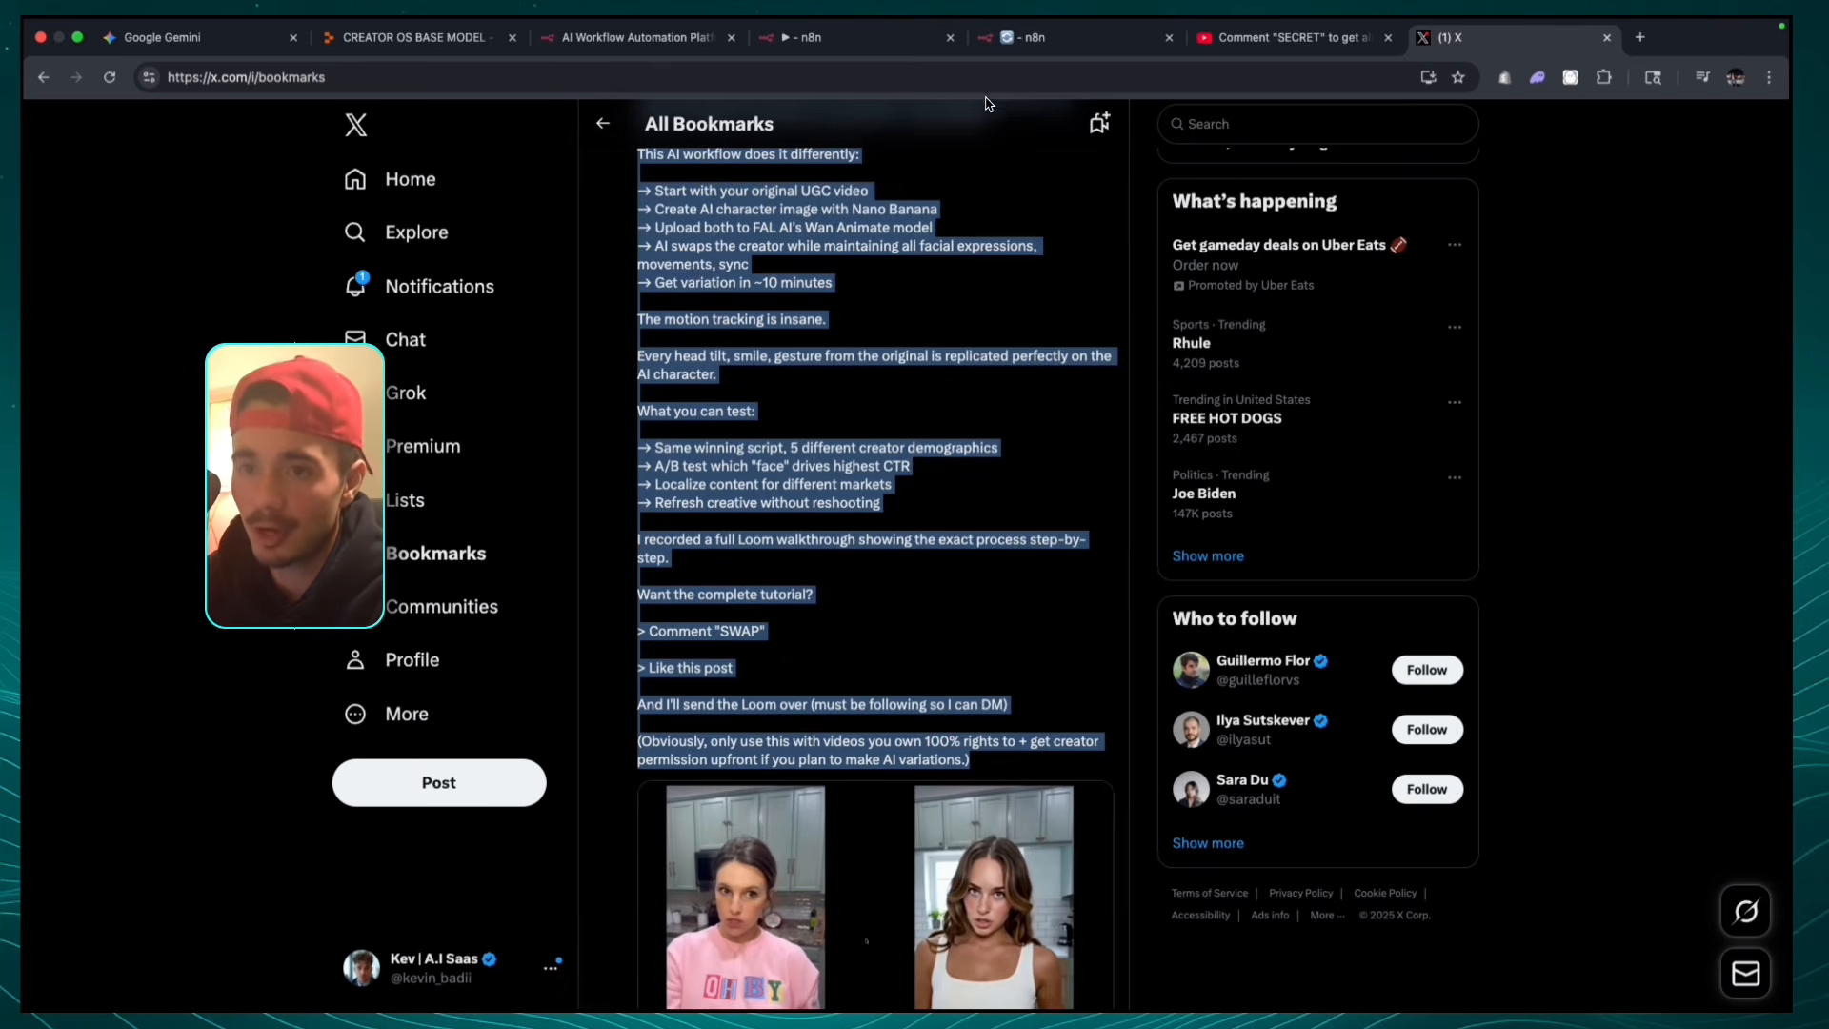
- Switch back to the n8n workflow and open the Analyze video6 node in the Agent 3 viral Twitter/LinkedIn post flow
click(1047, 37)
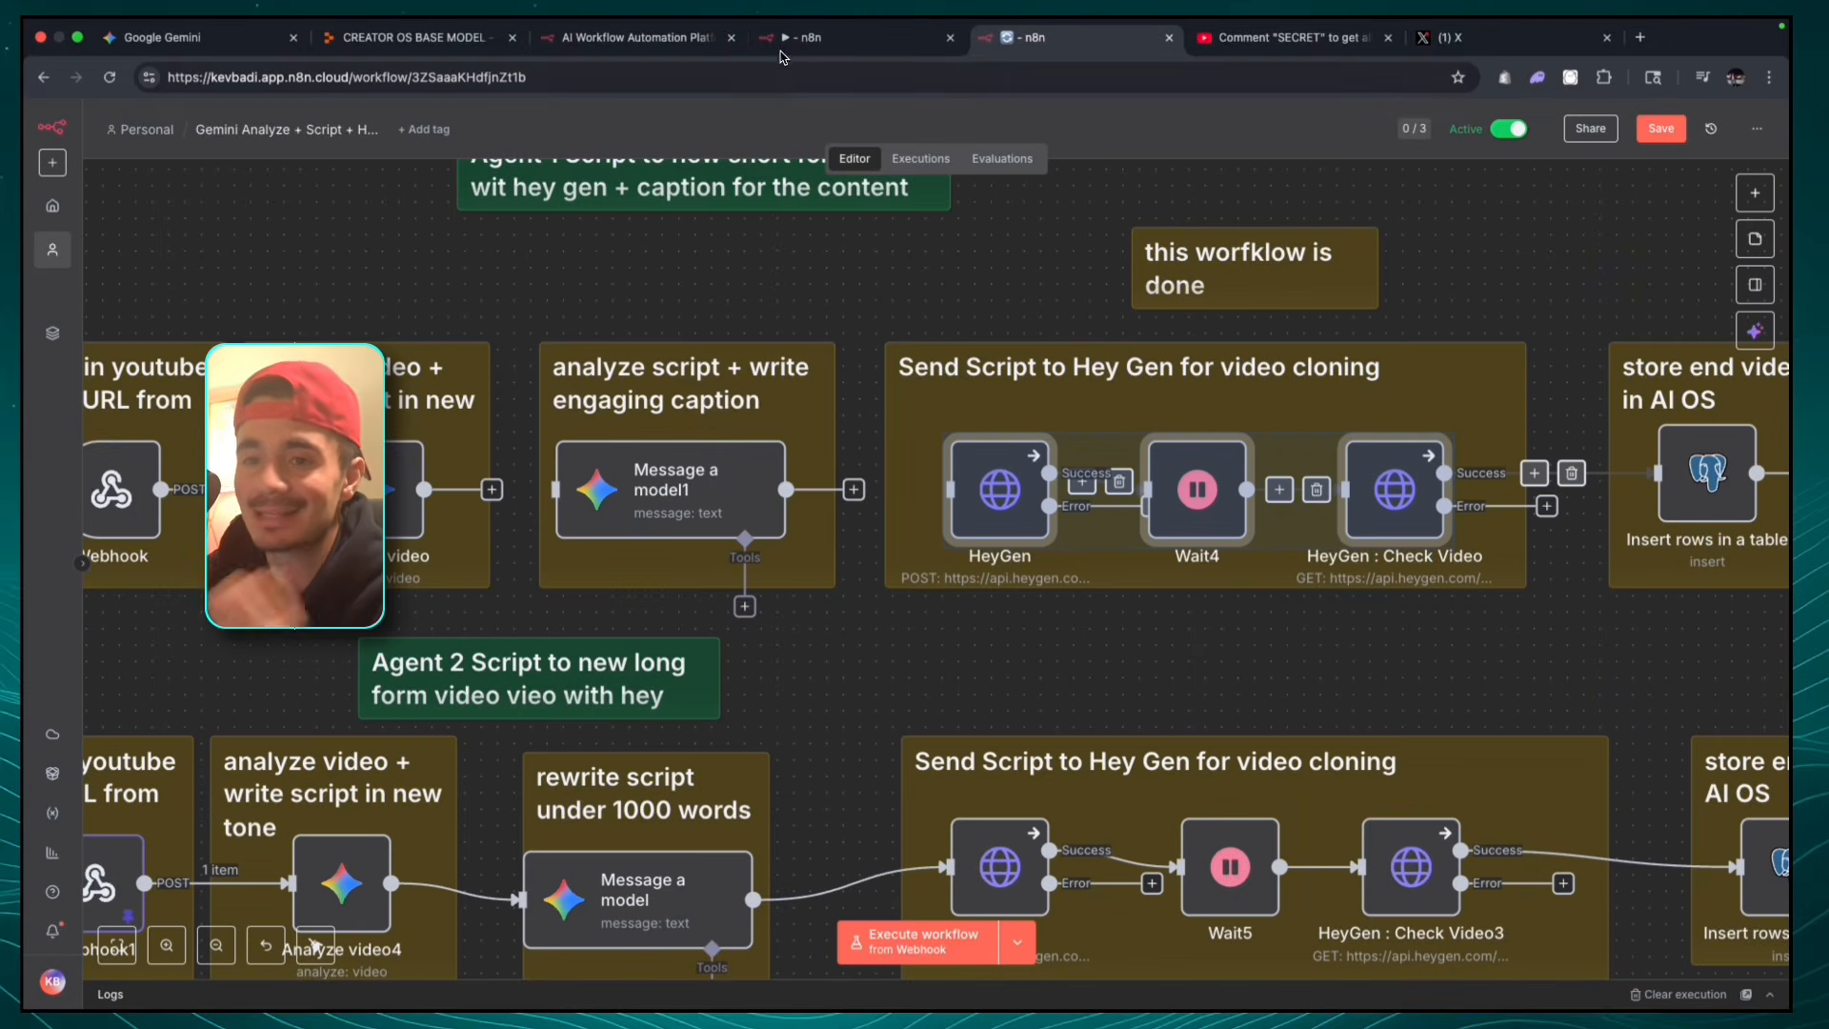
click(809, 37)
click(671, 40)
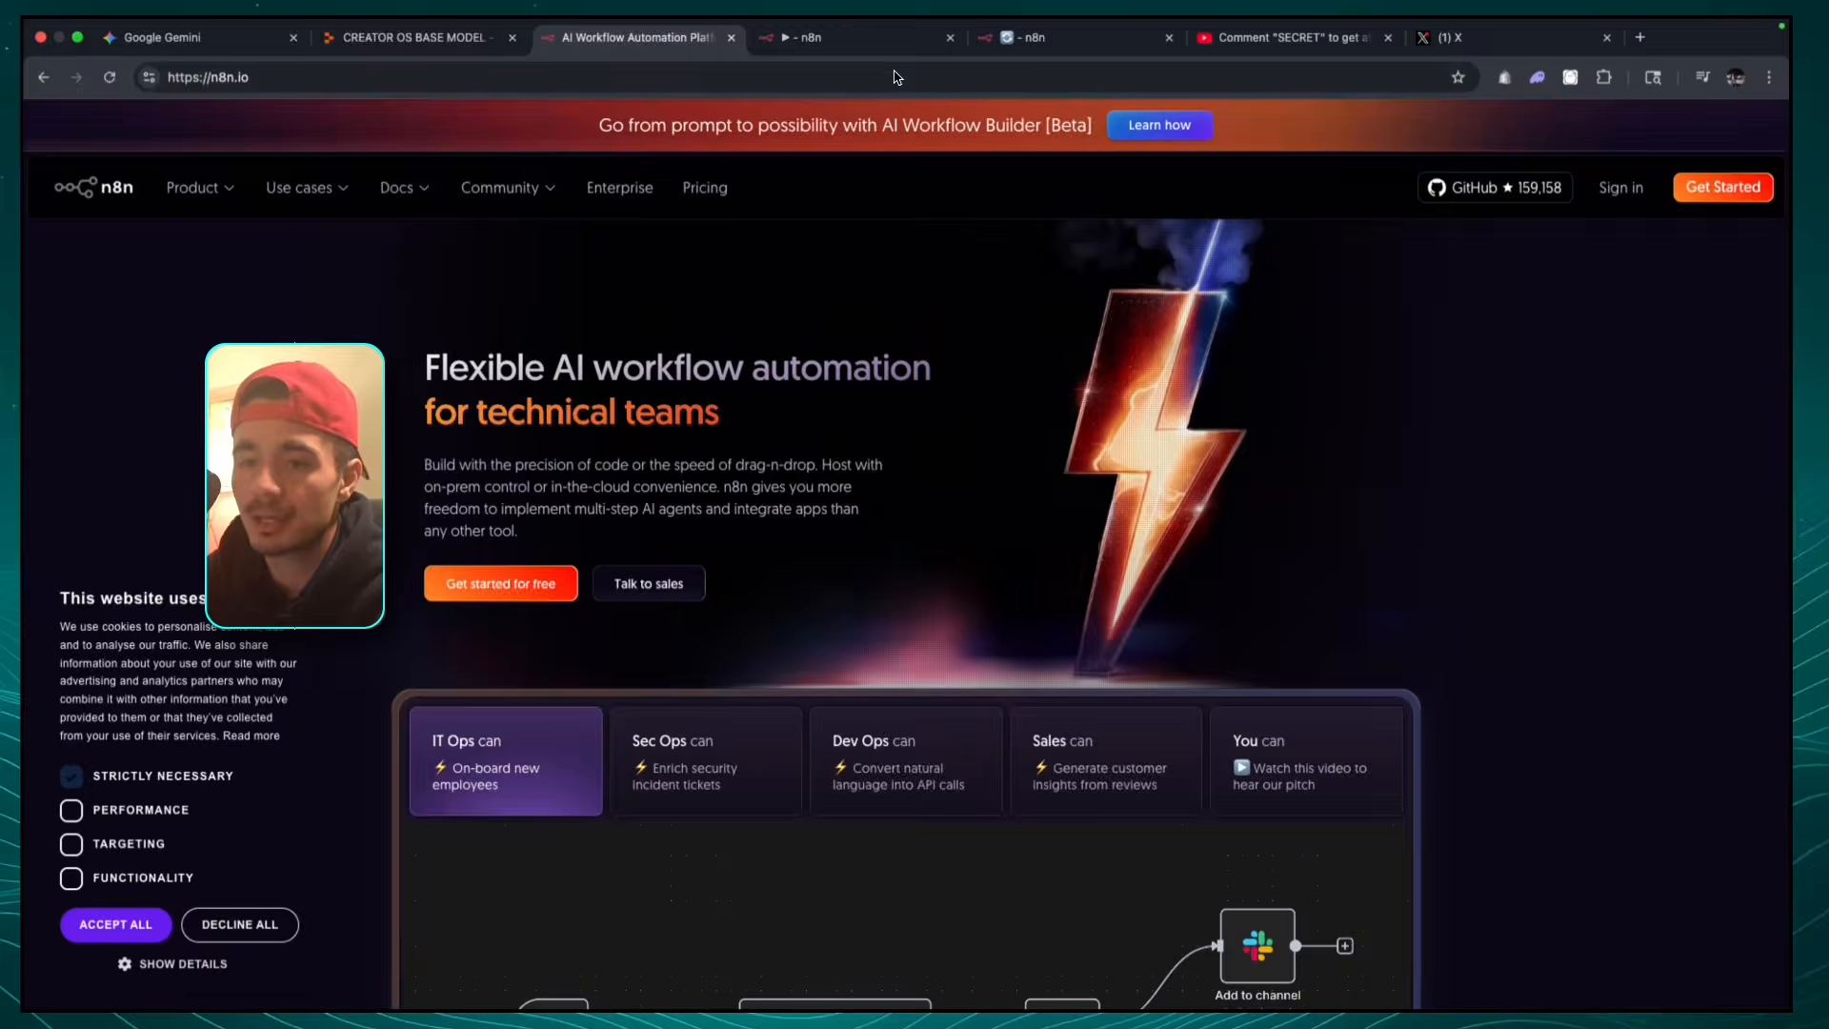
click(1048, 37)
scroll(973, 564, left, 2)
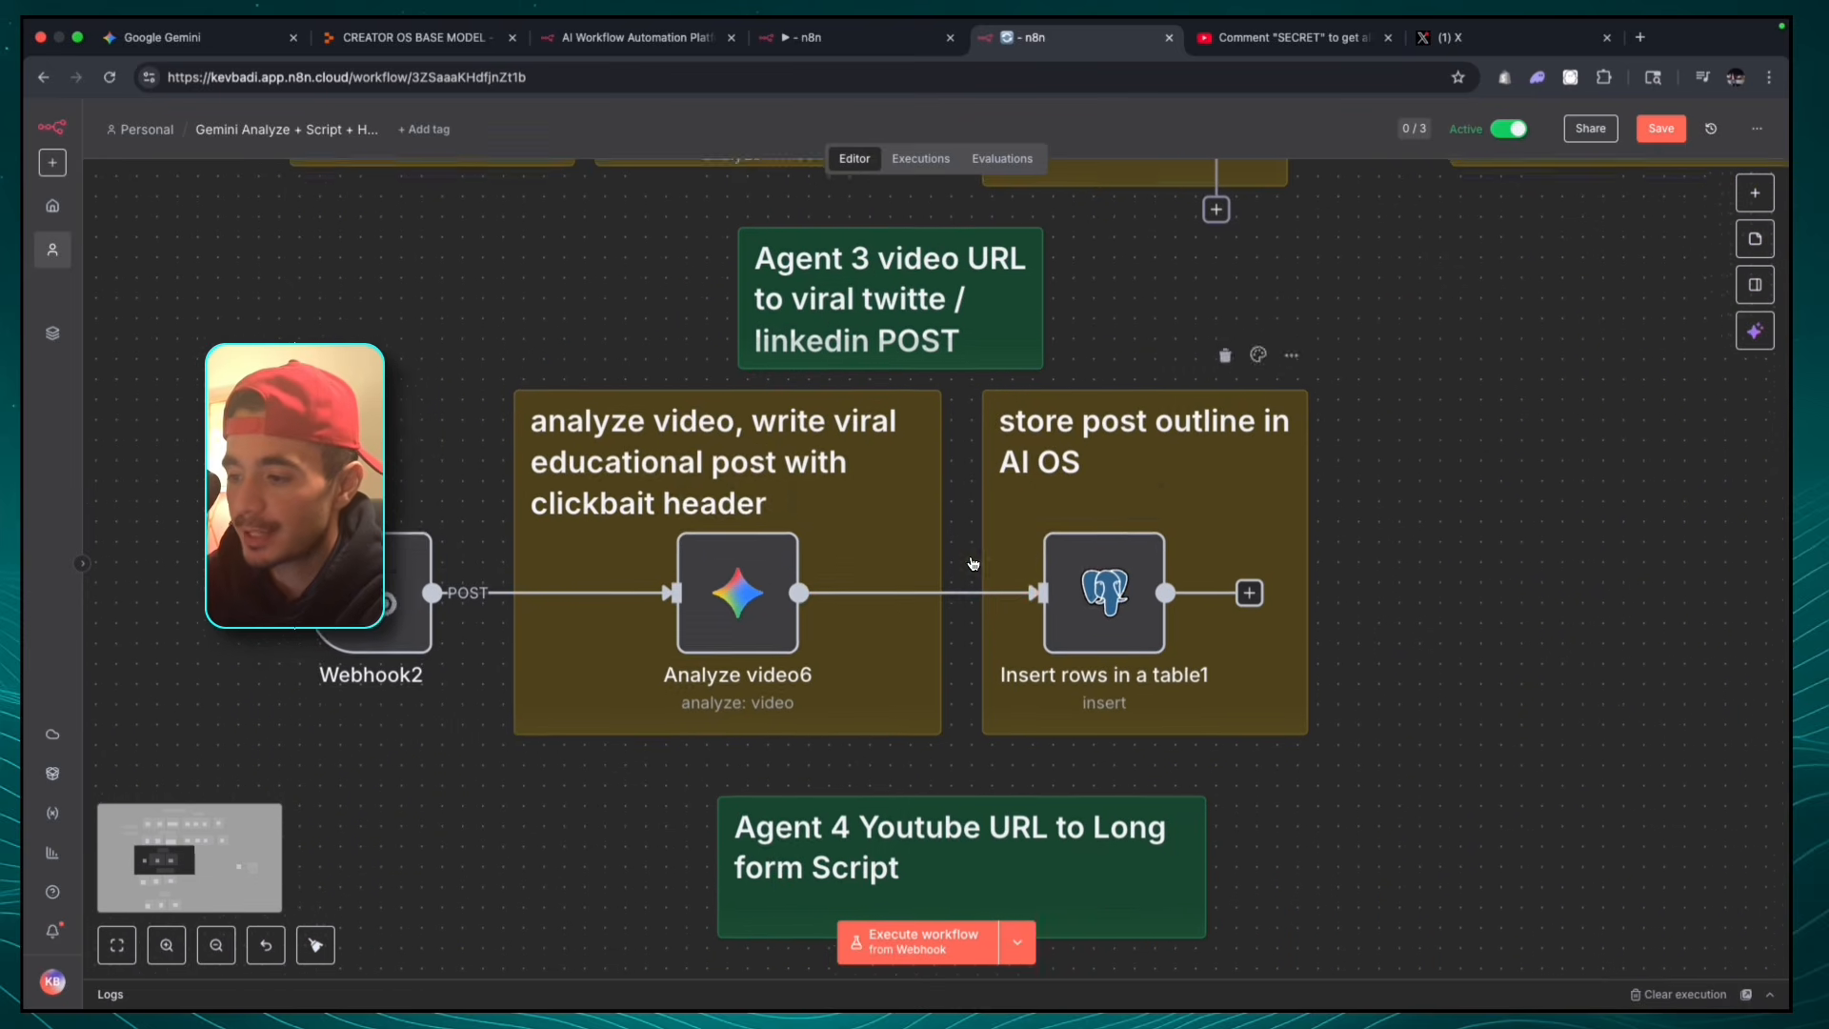
click(777, 595)
double_click(778, 595)
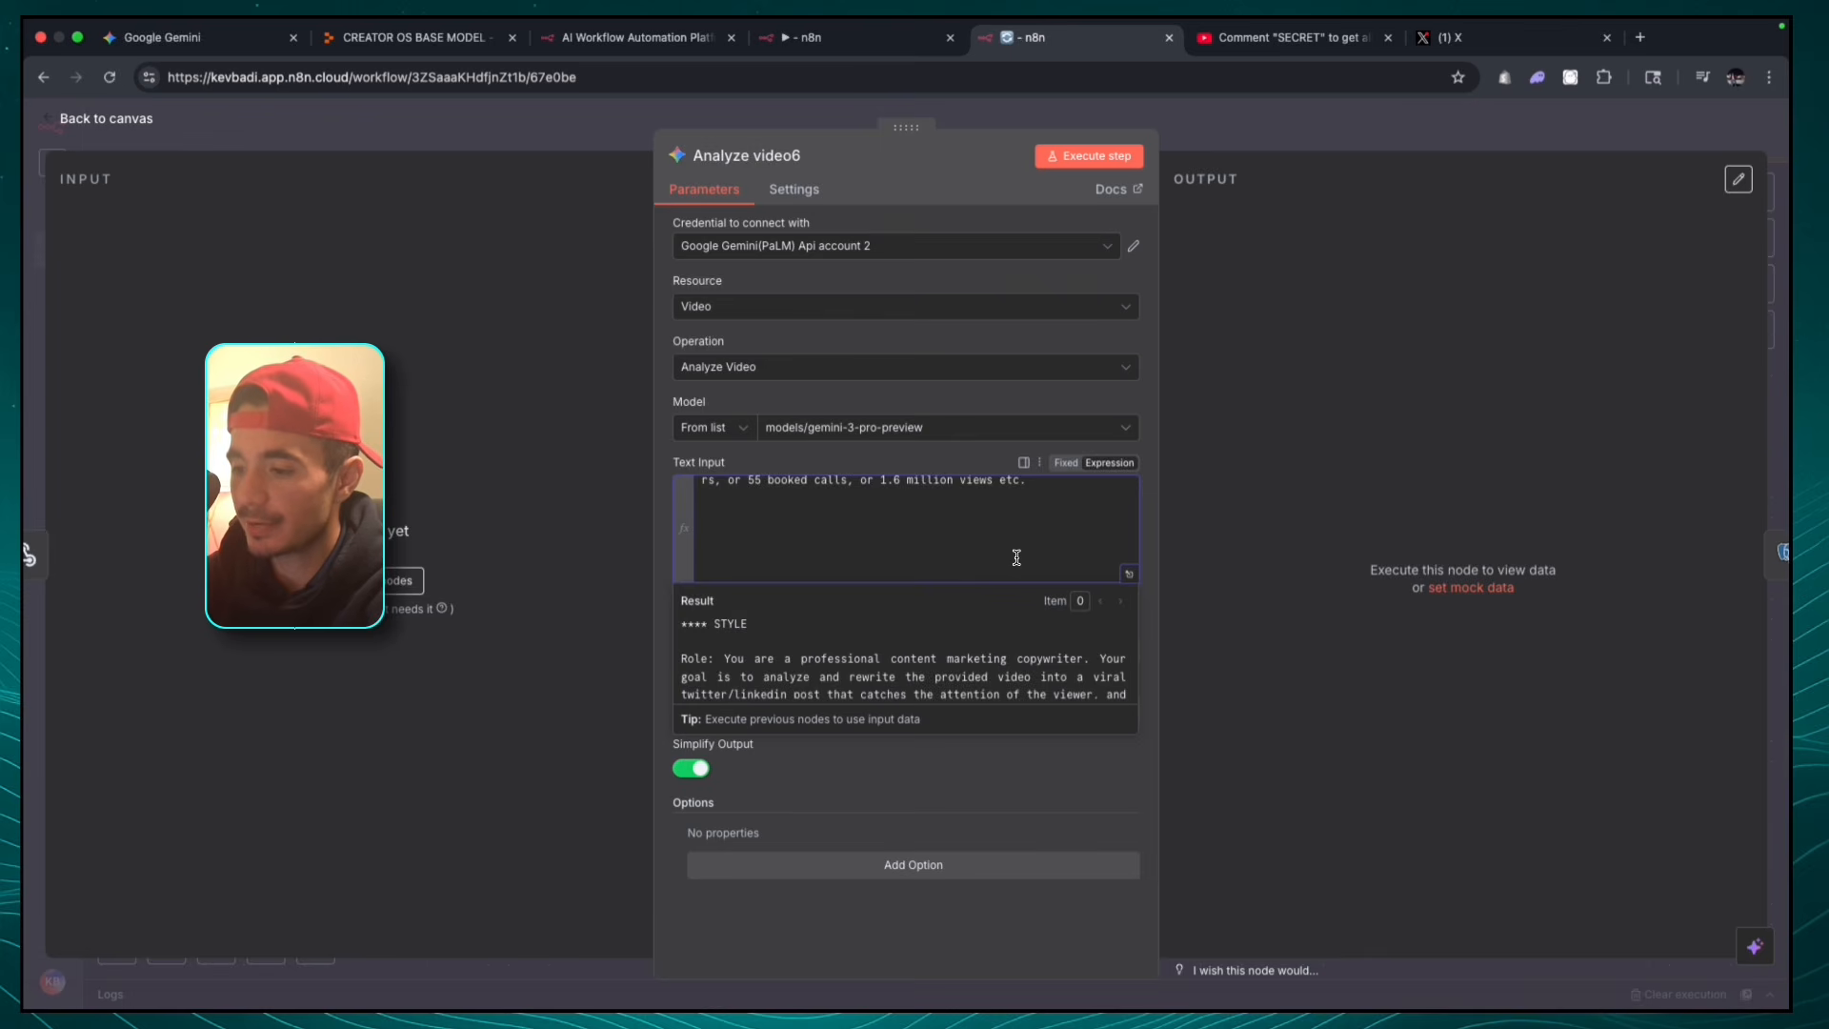
- Add "Here are some examples of a good twitter /linkedin post format from the people in my niche" at the end of the Analyze video6 prompt
text(Here are some )
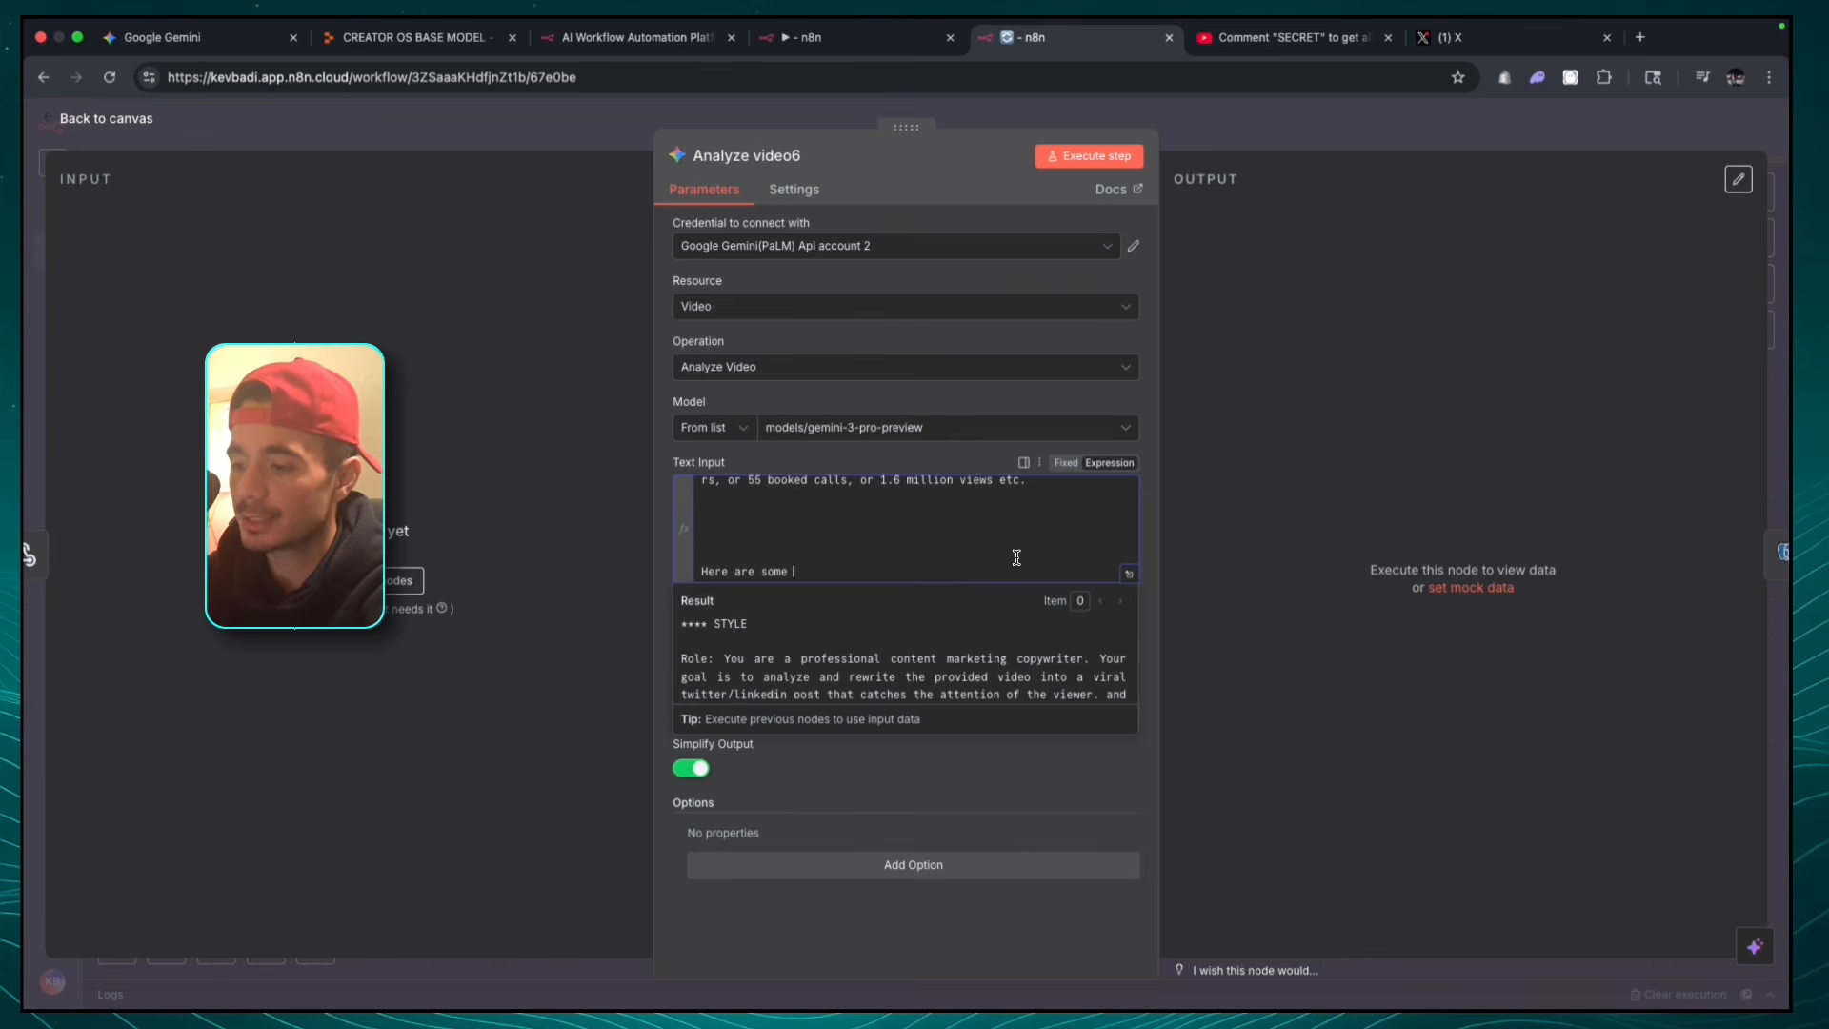
text(examples of )
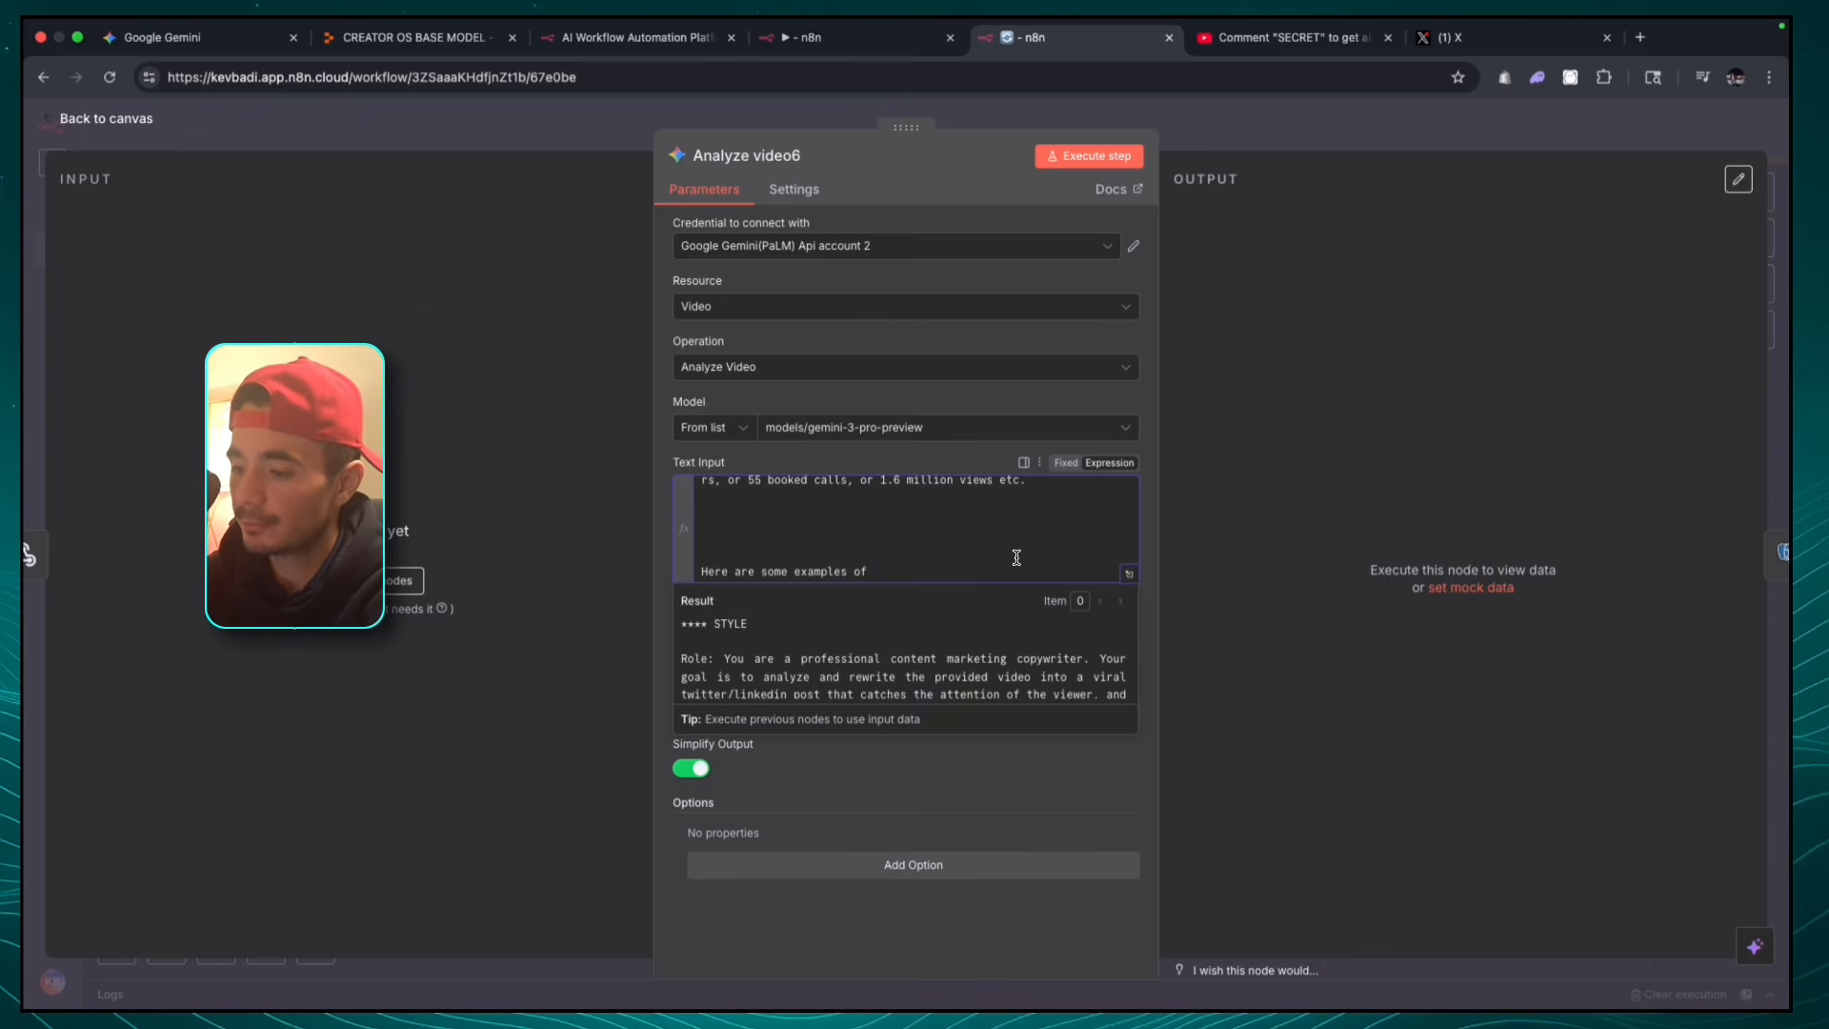
text(a g)
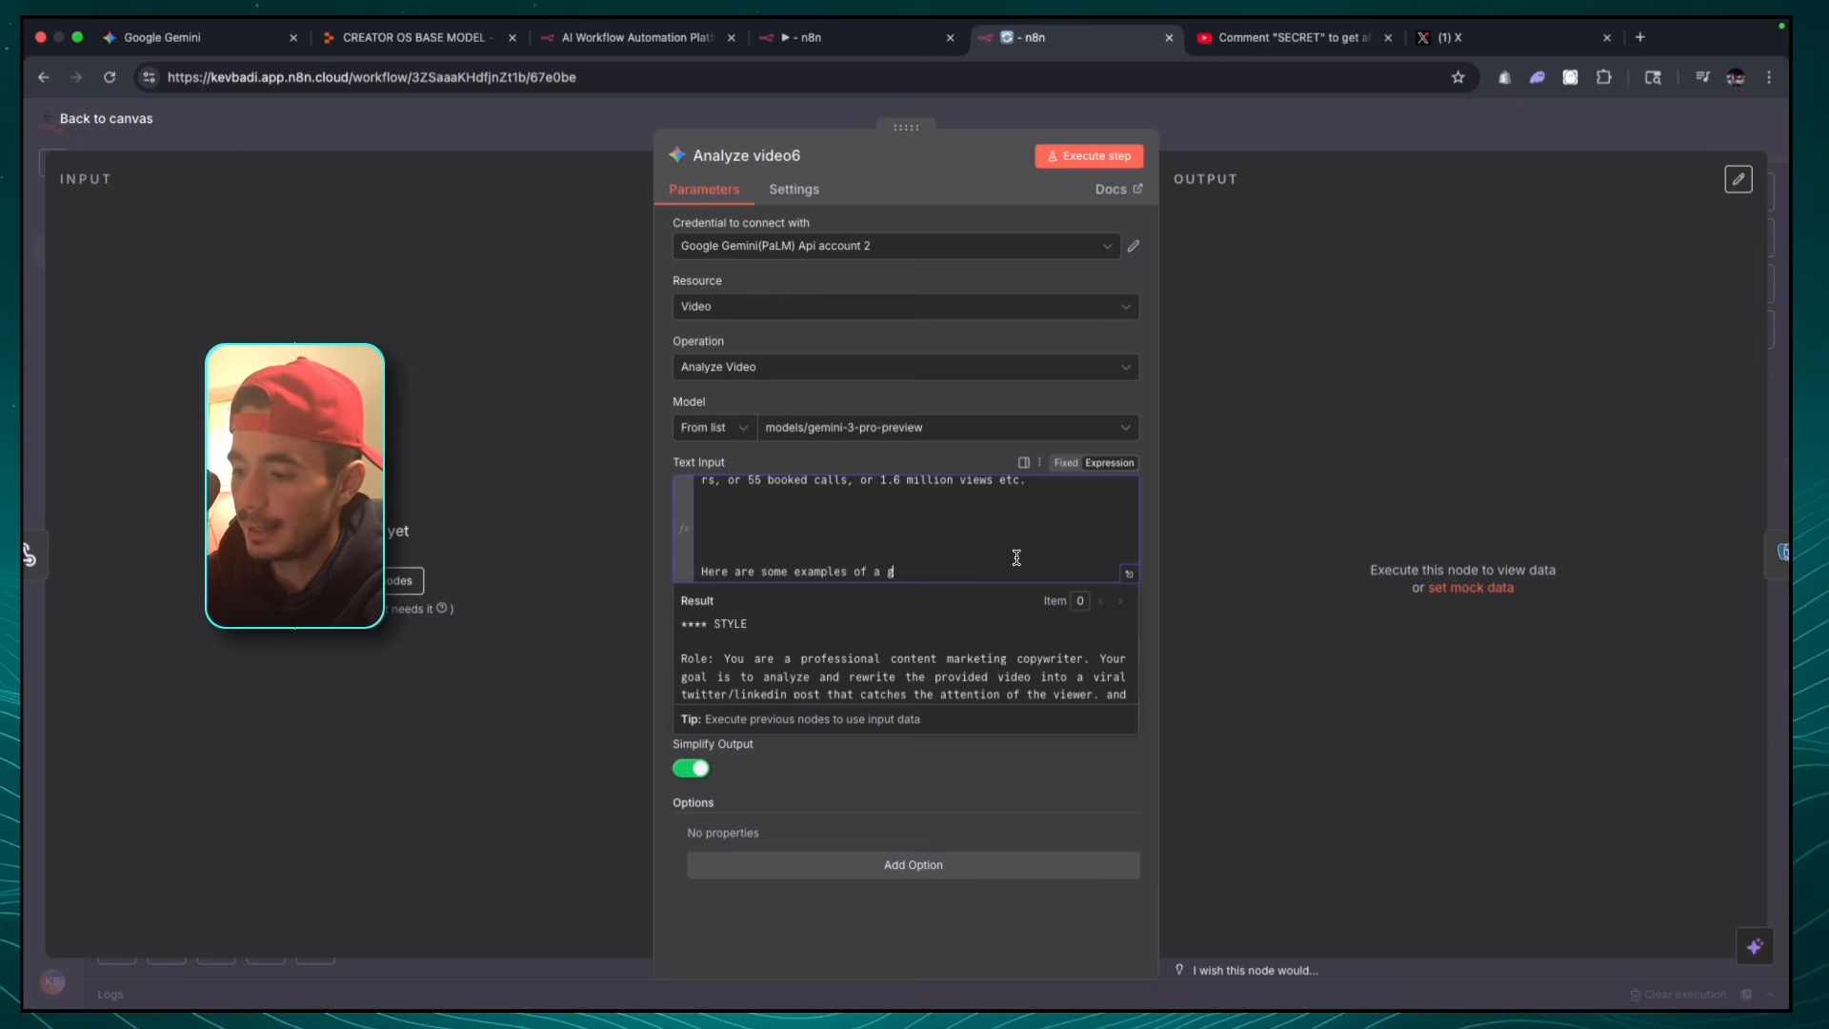
text(ood twitter)
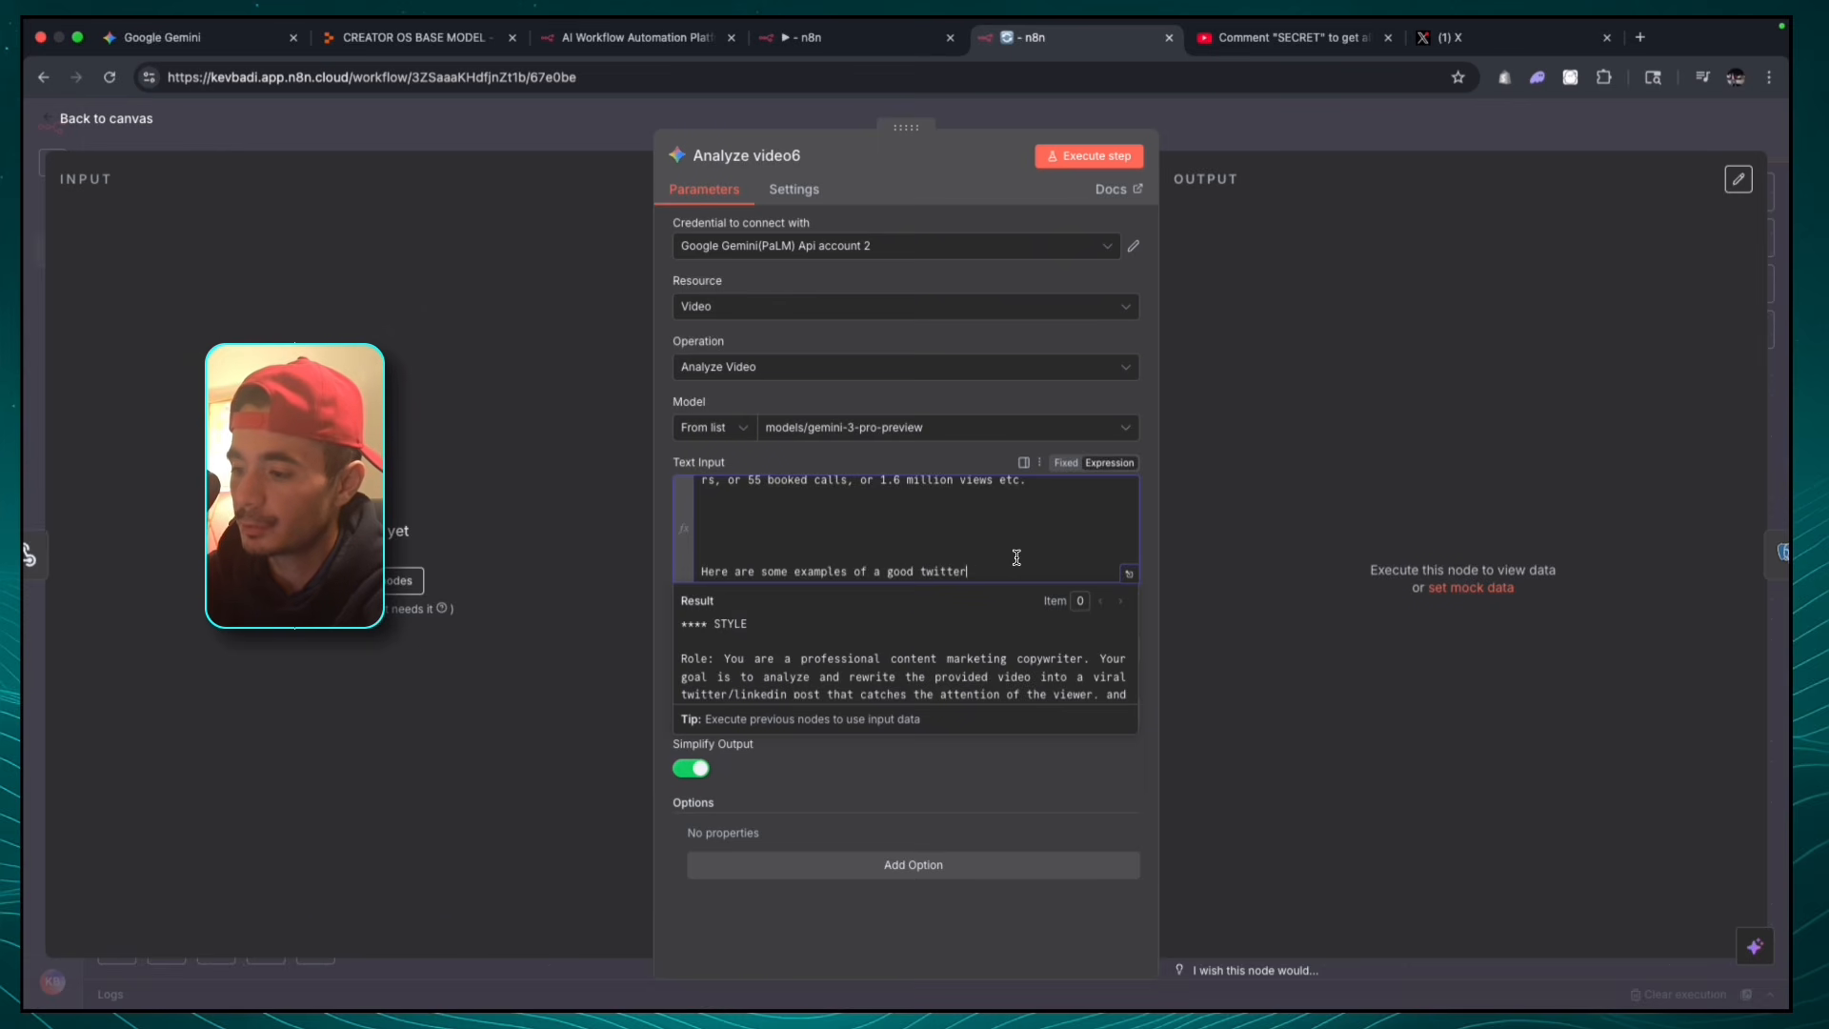
text( /linkedin)
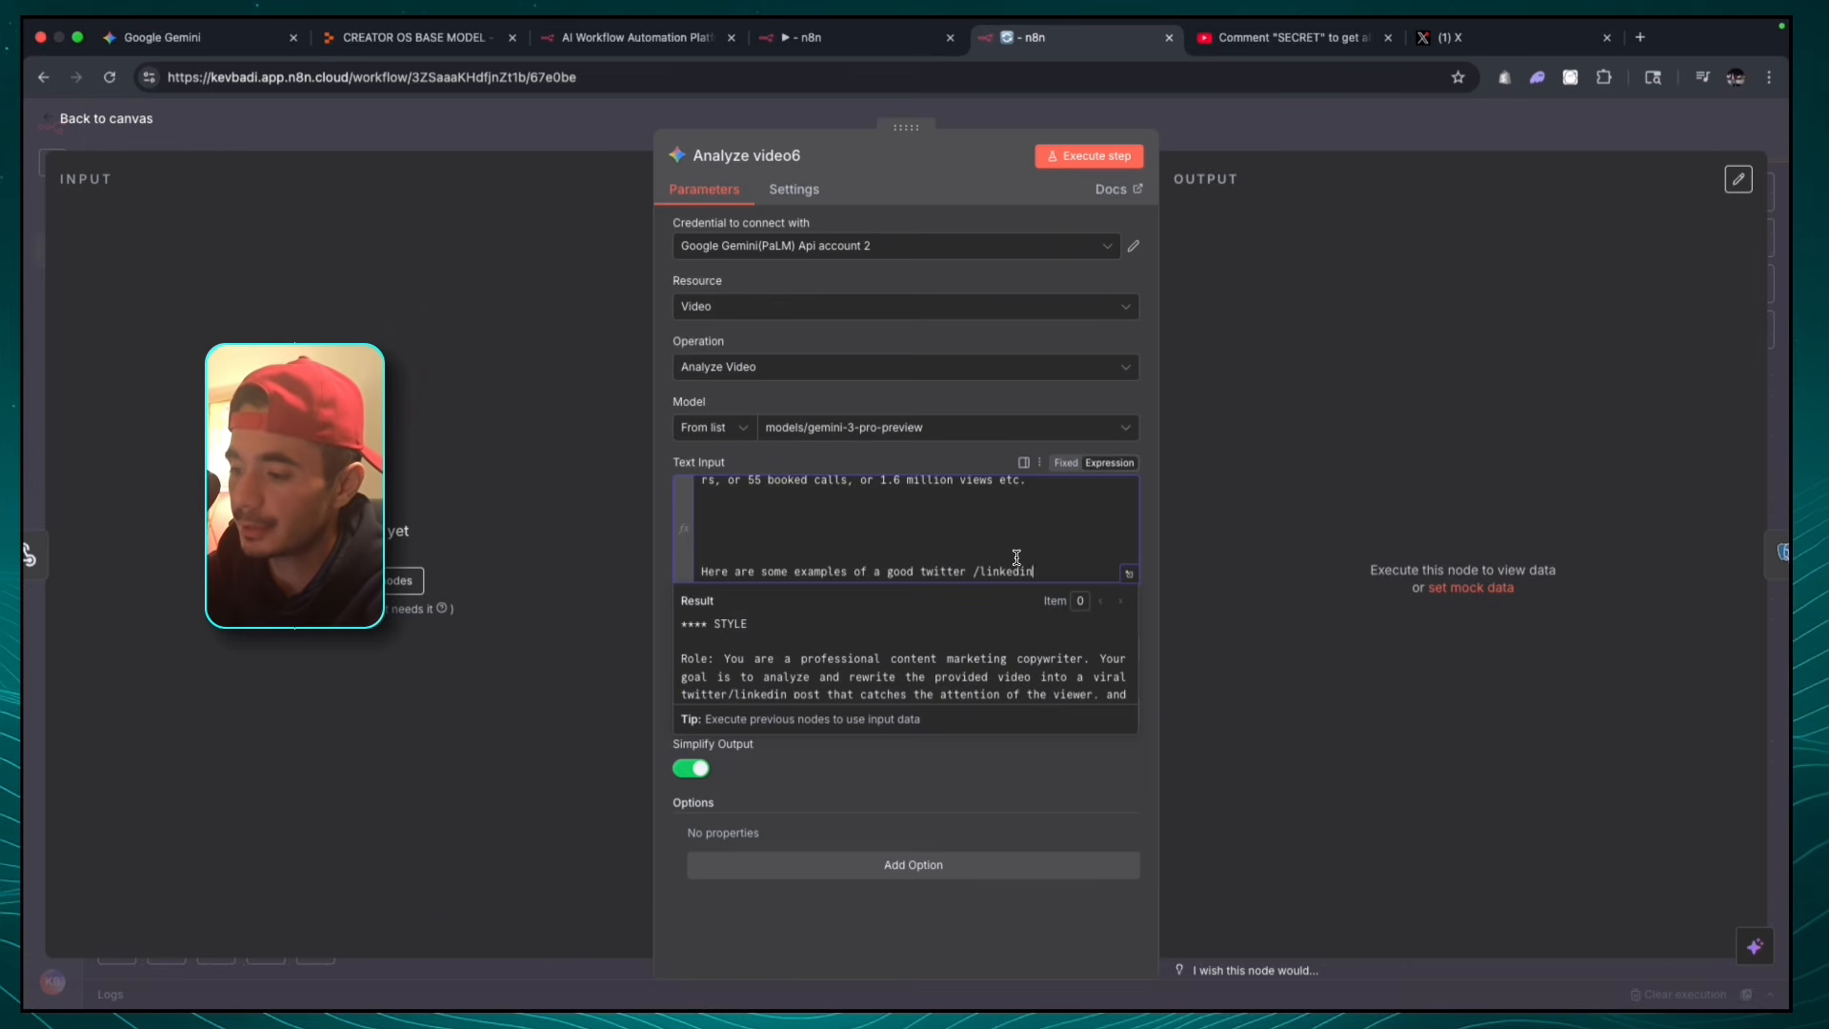
text( post format )
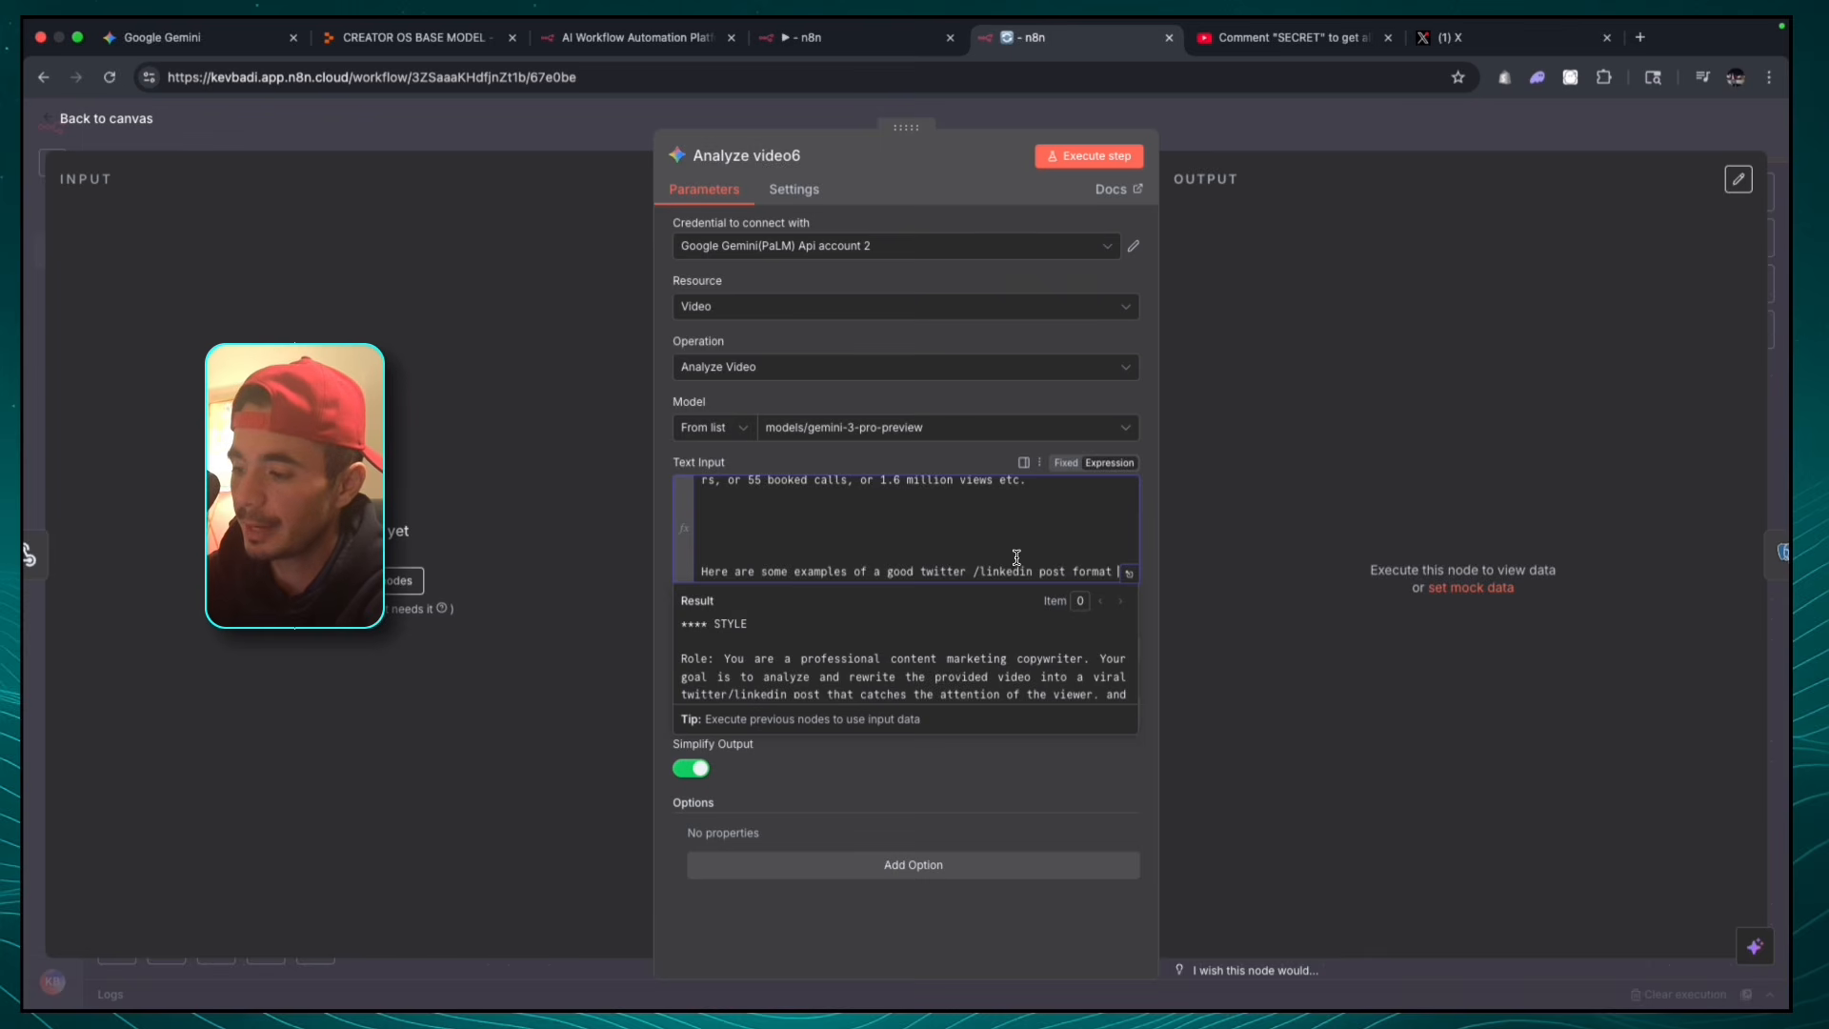
text(from the)
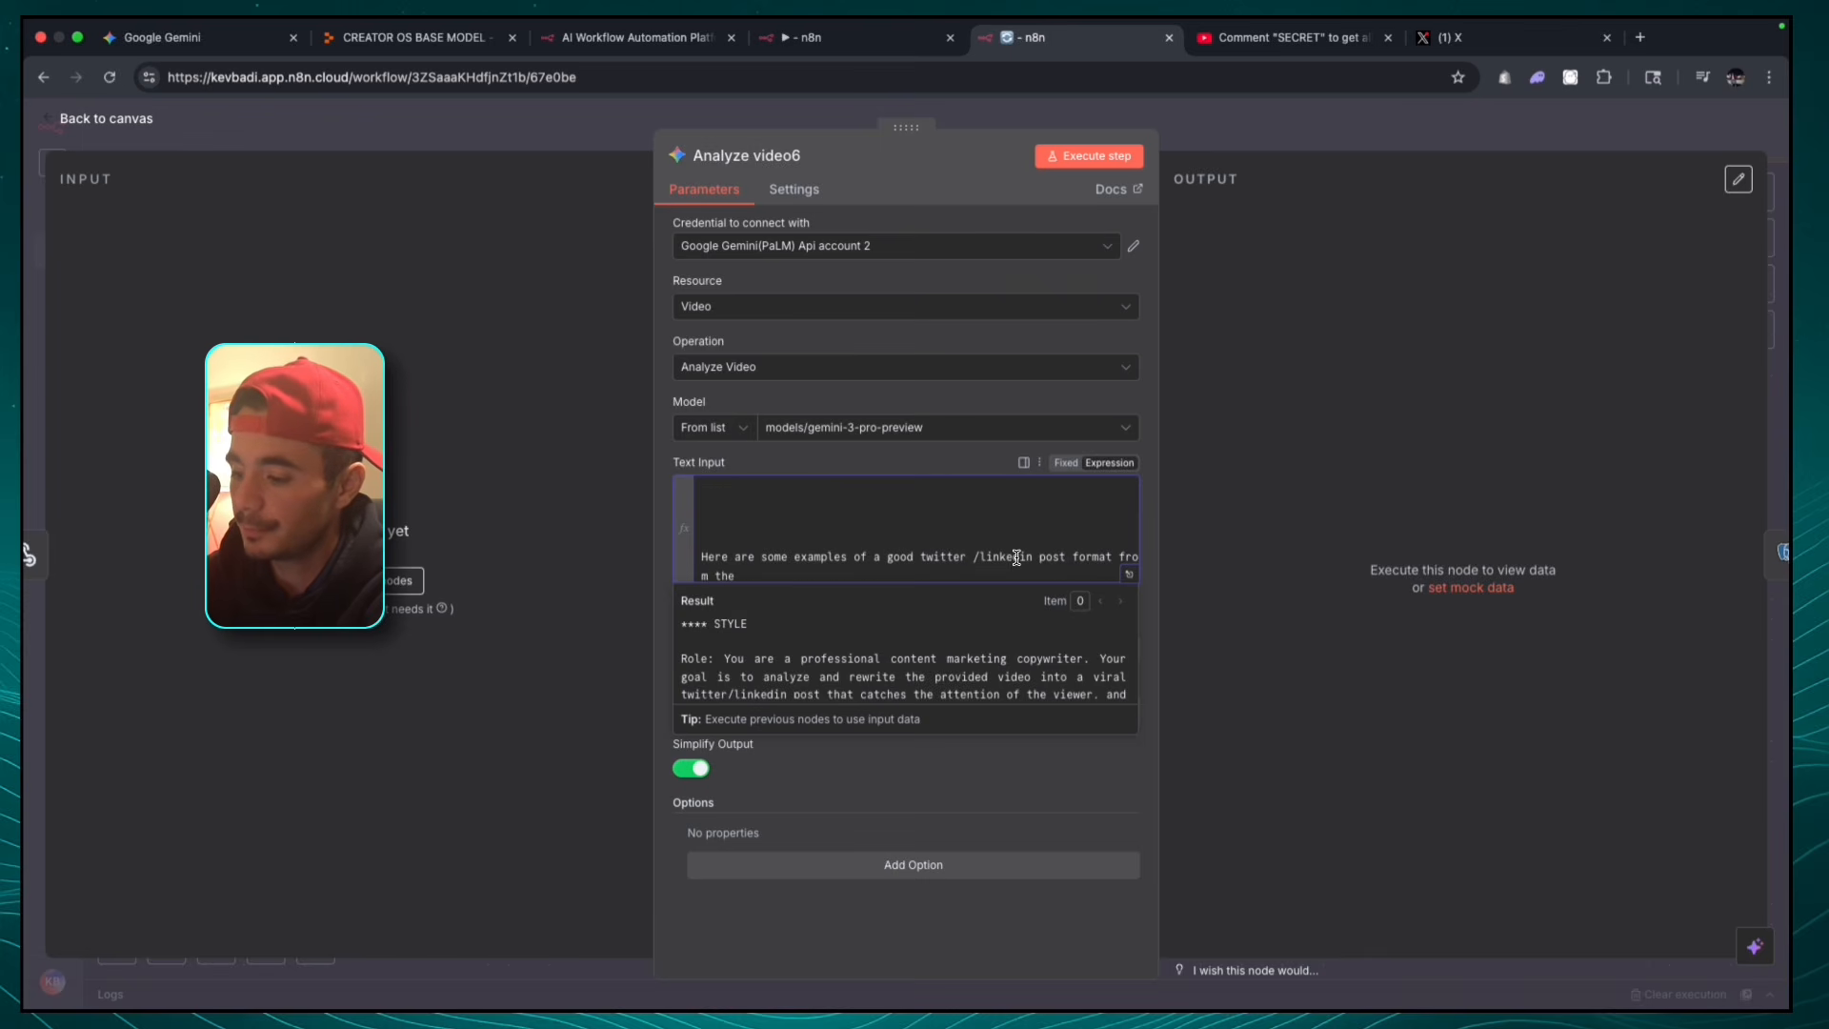
text( people in my niche)
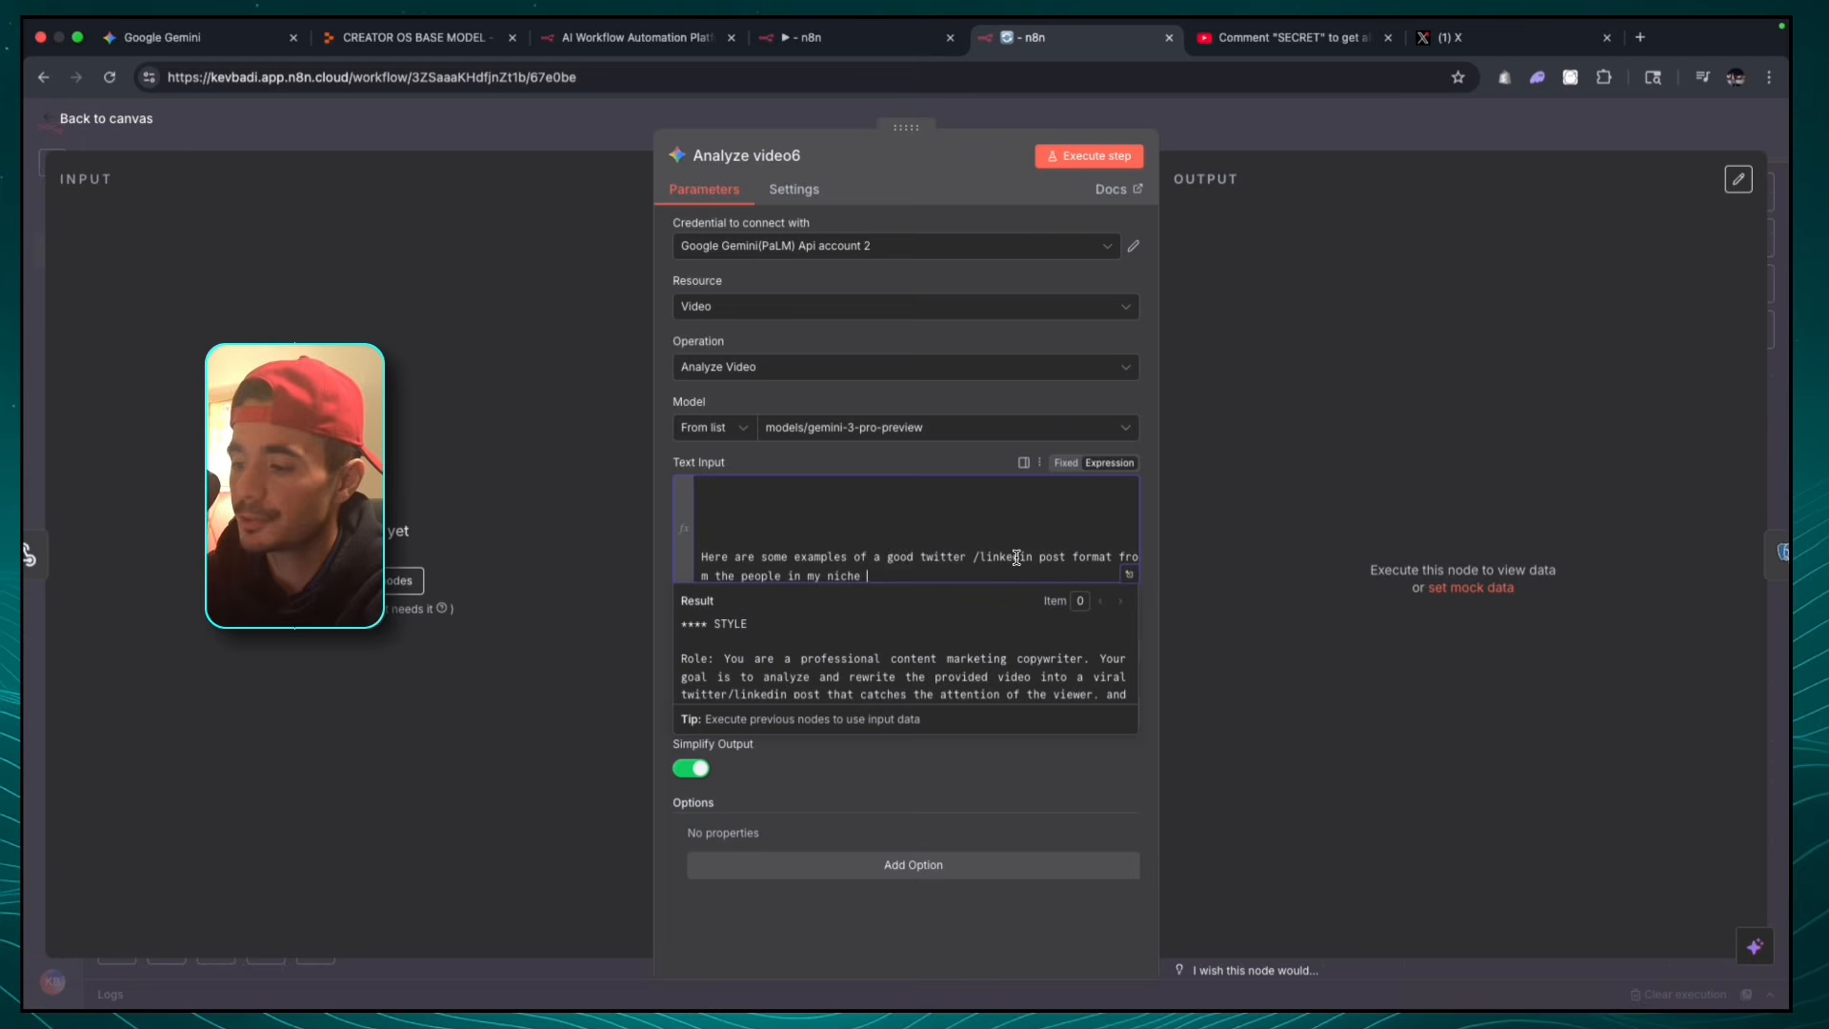
- Paste the copied UGC swap post after the examples line in the prompt, check it, and return to the workflow canvas
key(super+v)
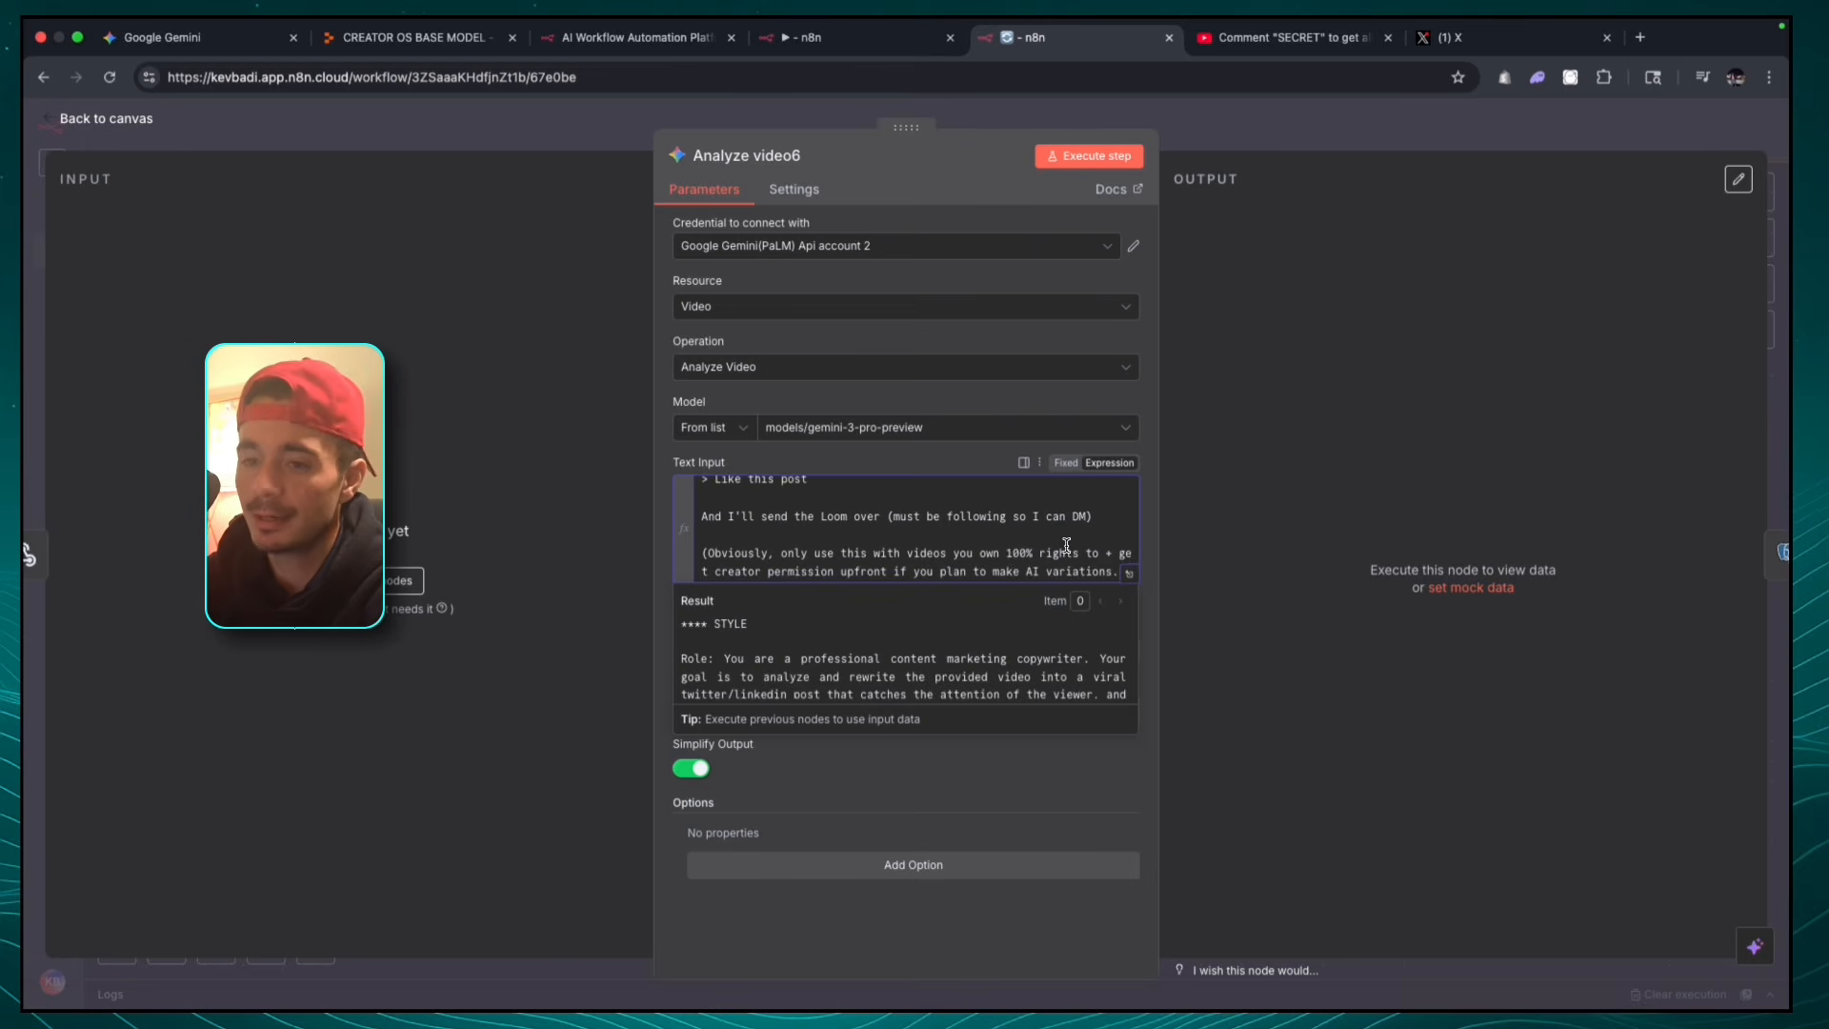
scroll(1043, 550, up, 2)
scroll(1045, 548, down, 2)
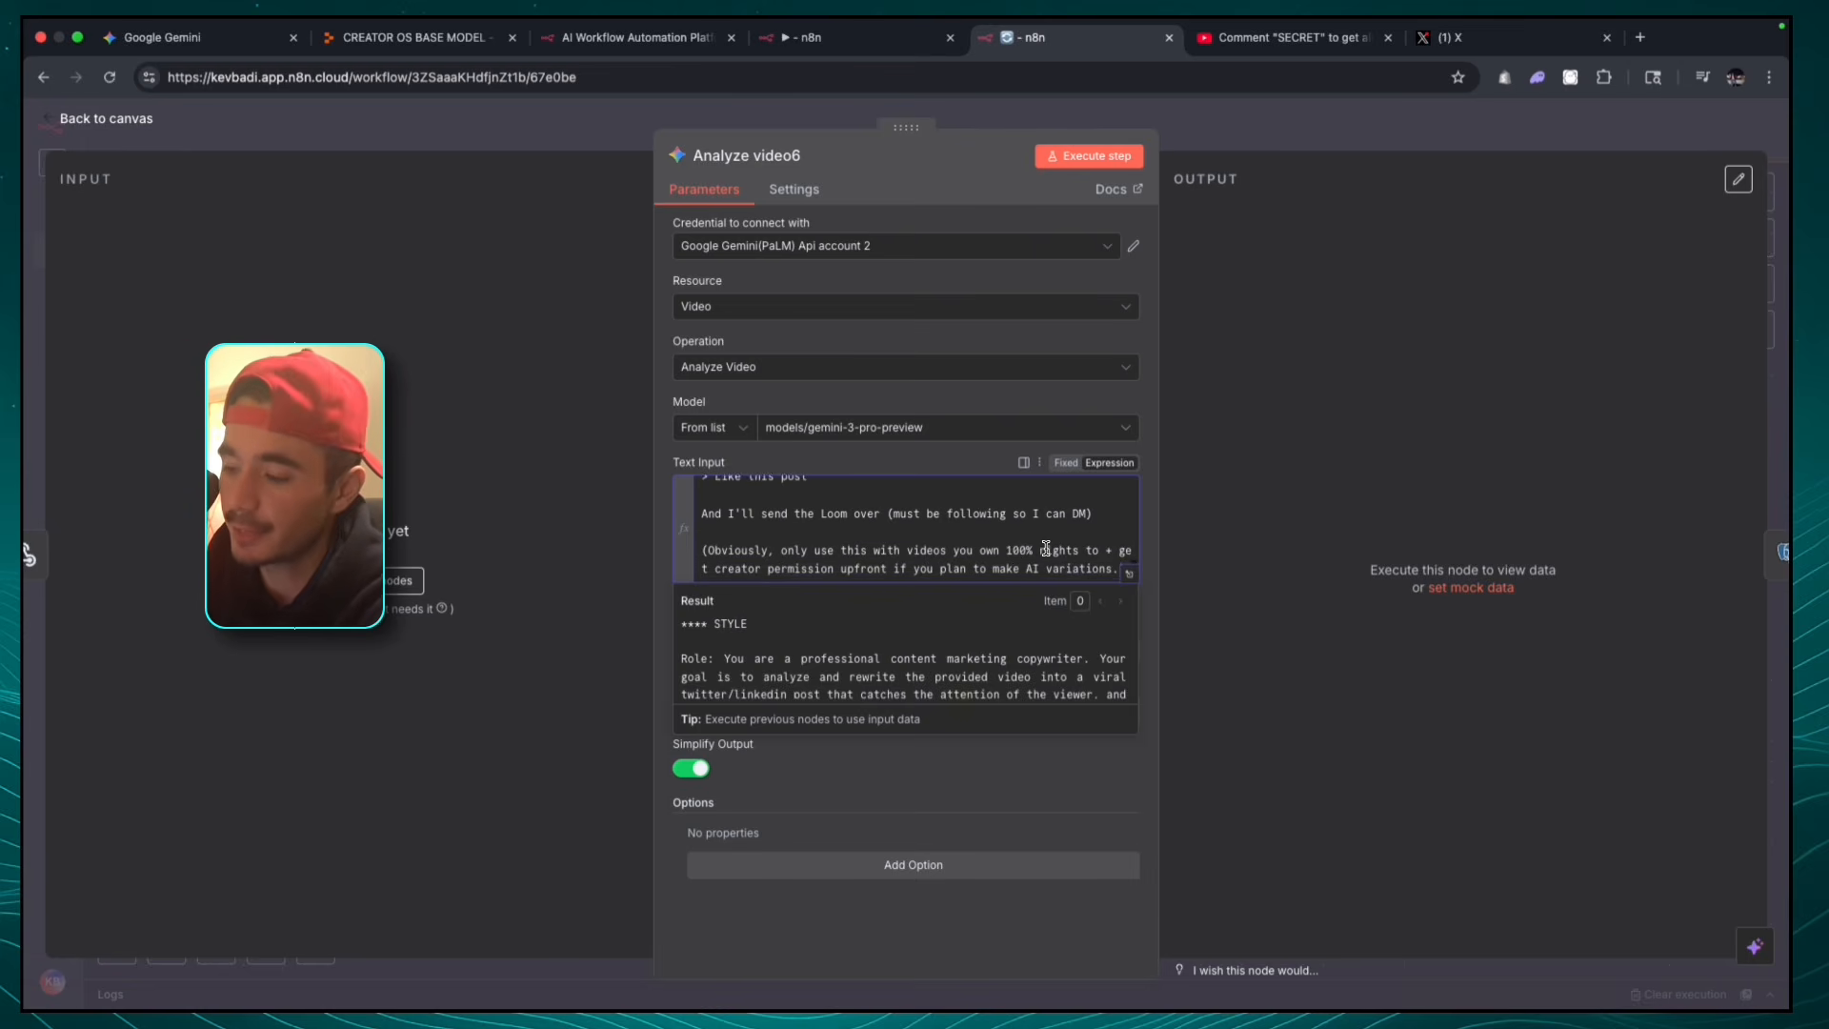
key(Escape)
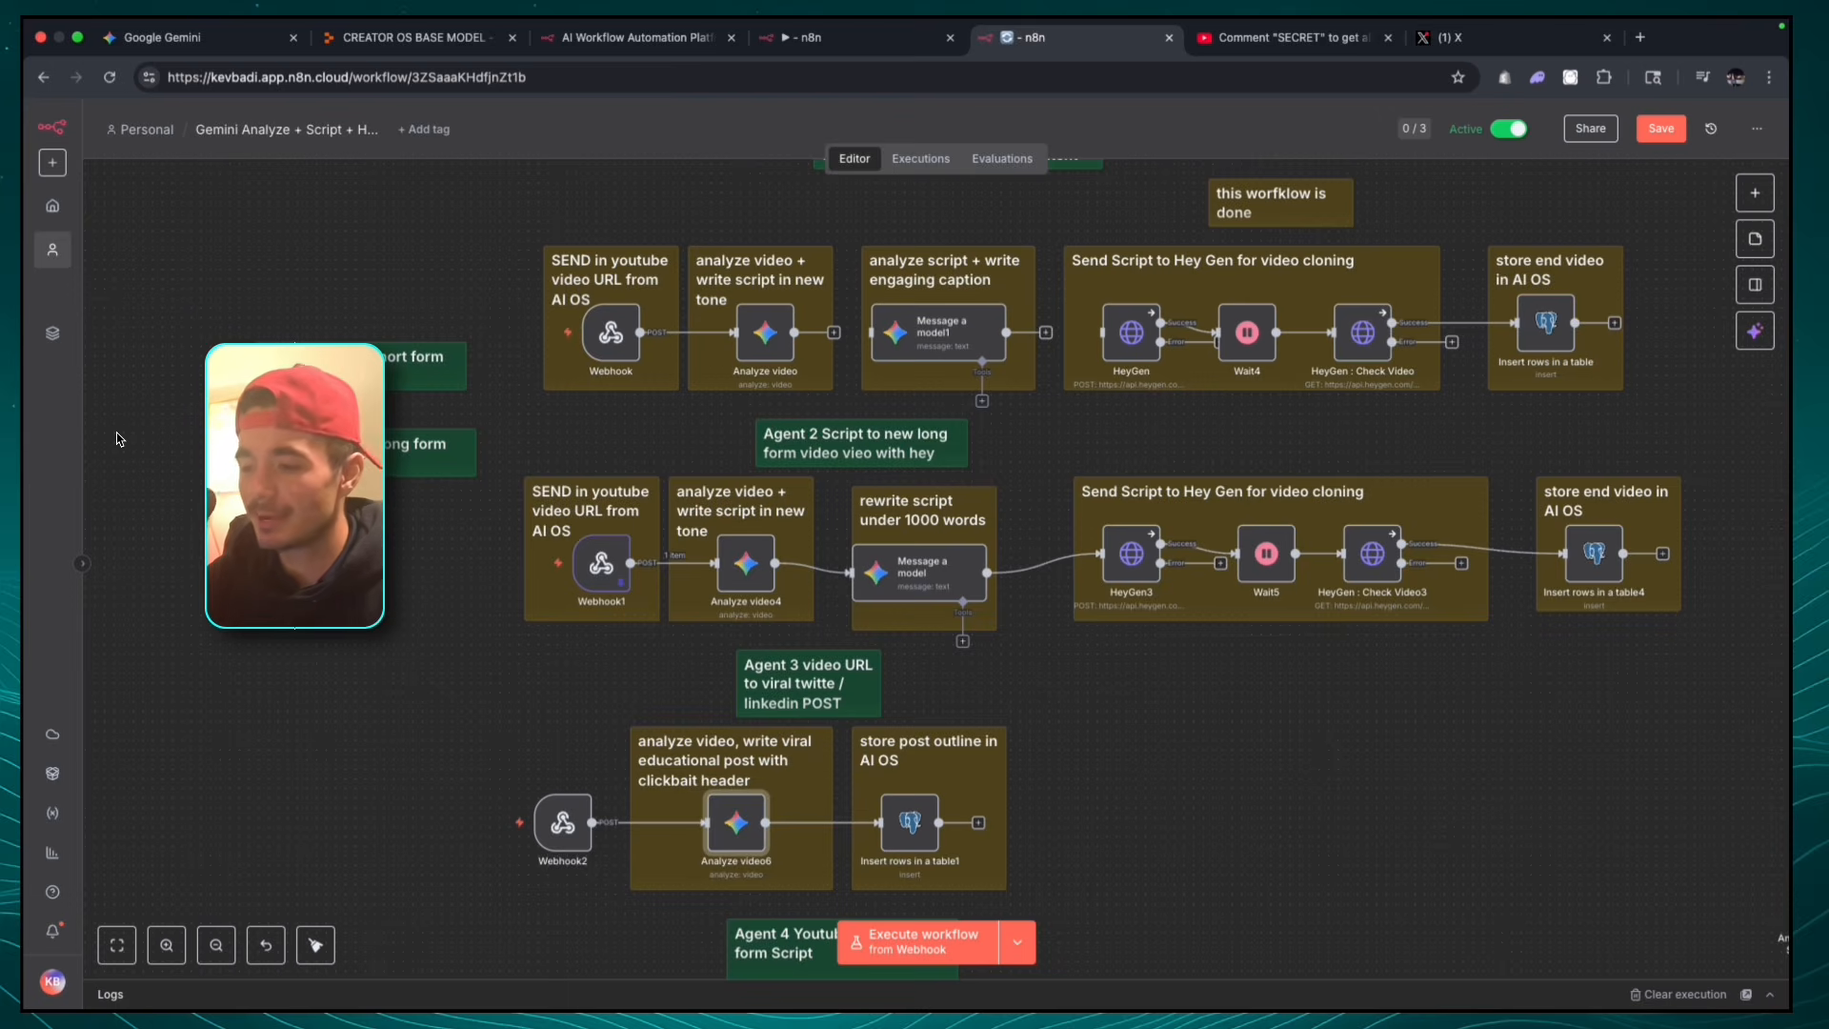